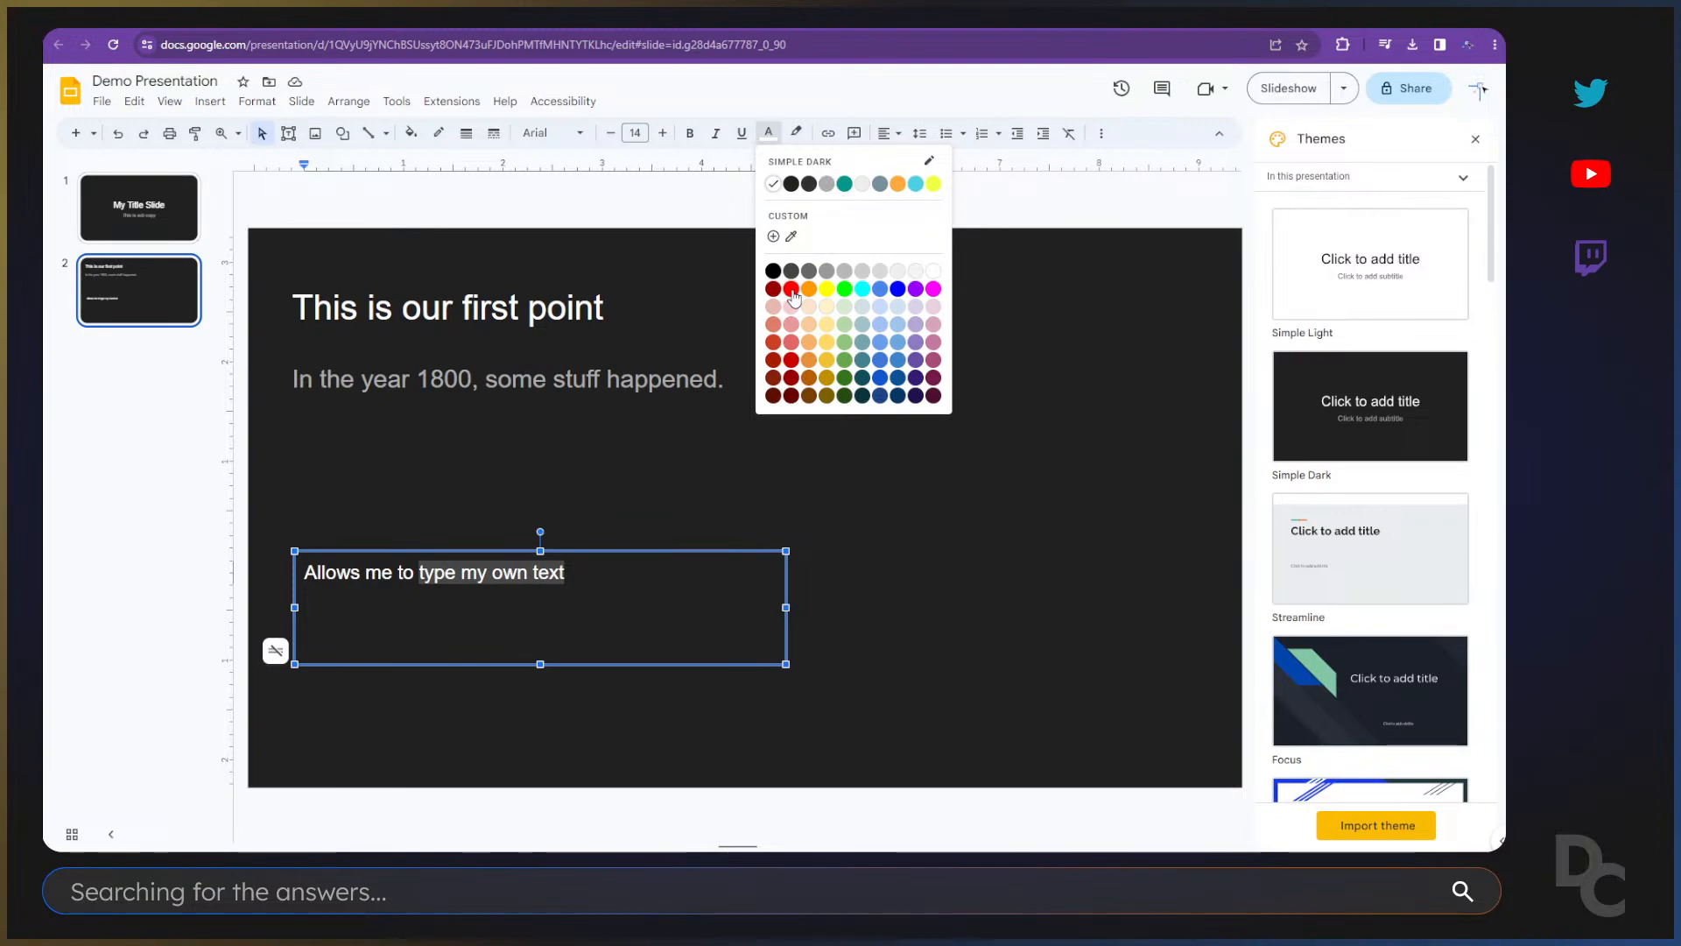
Step: Colour the selected words "type my own text" red and move their text box up to just below the body line
{"action": "left_click", "coordinate": [792, 290]}
{"action": "left_click", "coordinate": [511, 594]}
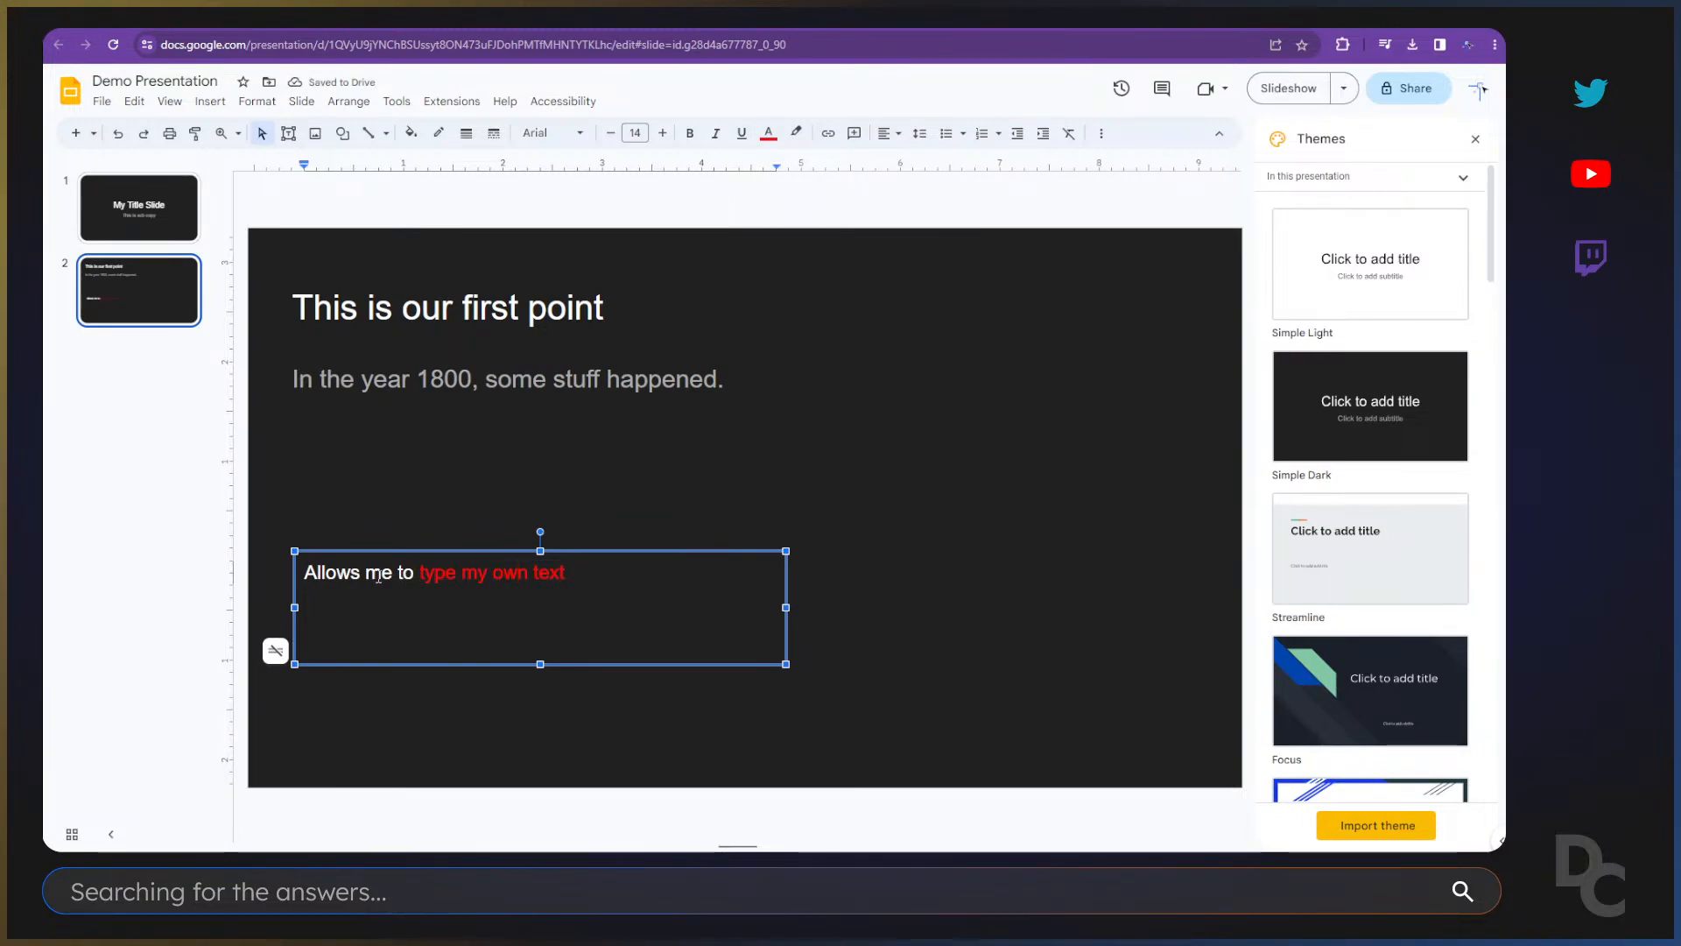
{"action": "left_click", "coordinate": [456, 575]}
{"action": "left_click_drag", "start_coordinate": [555, 546], "coordinate": [552, 423]}
{"action": "left_click", "coordinate": [1039, 500]}
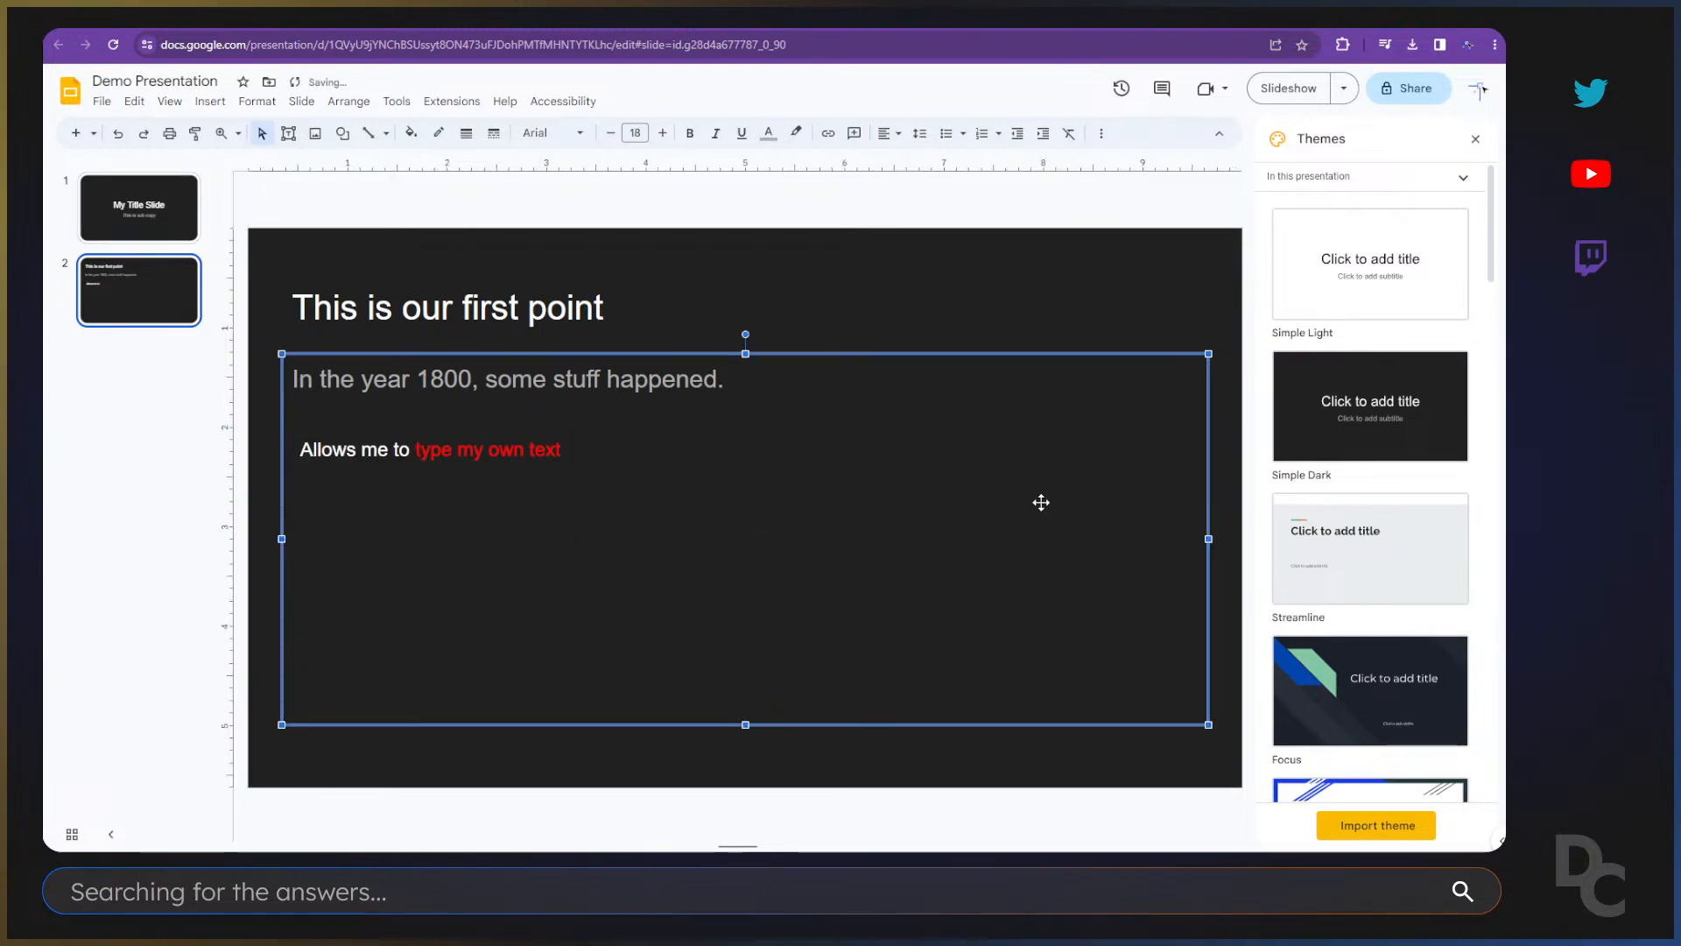
Step: Add a new title-and-body slide after slide 2
{"action": "left_click", "coordinate": [185, 381]}
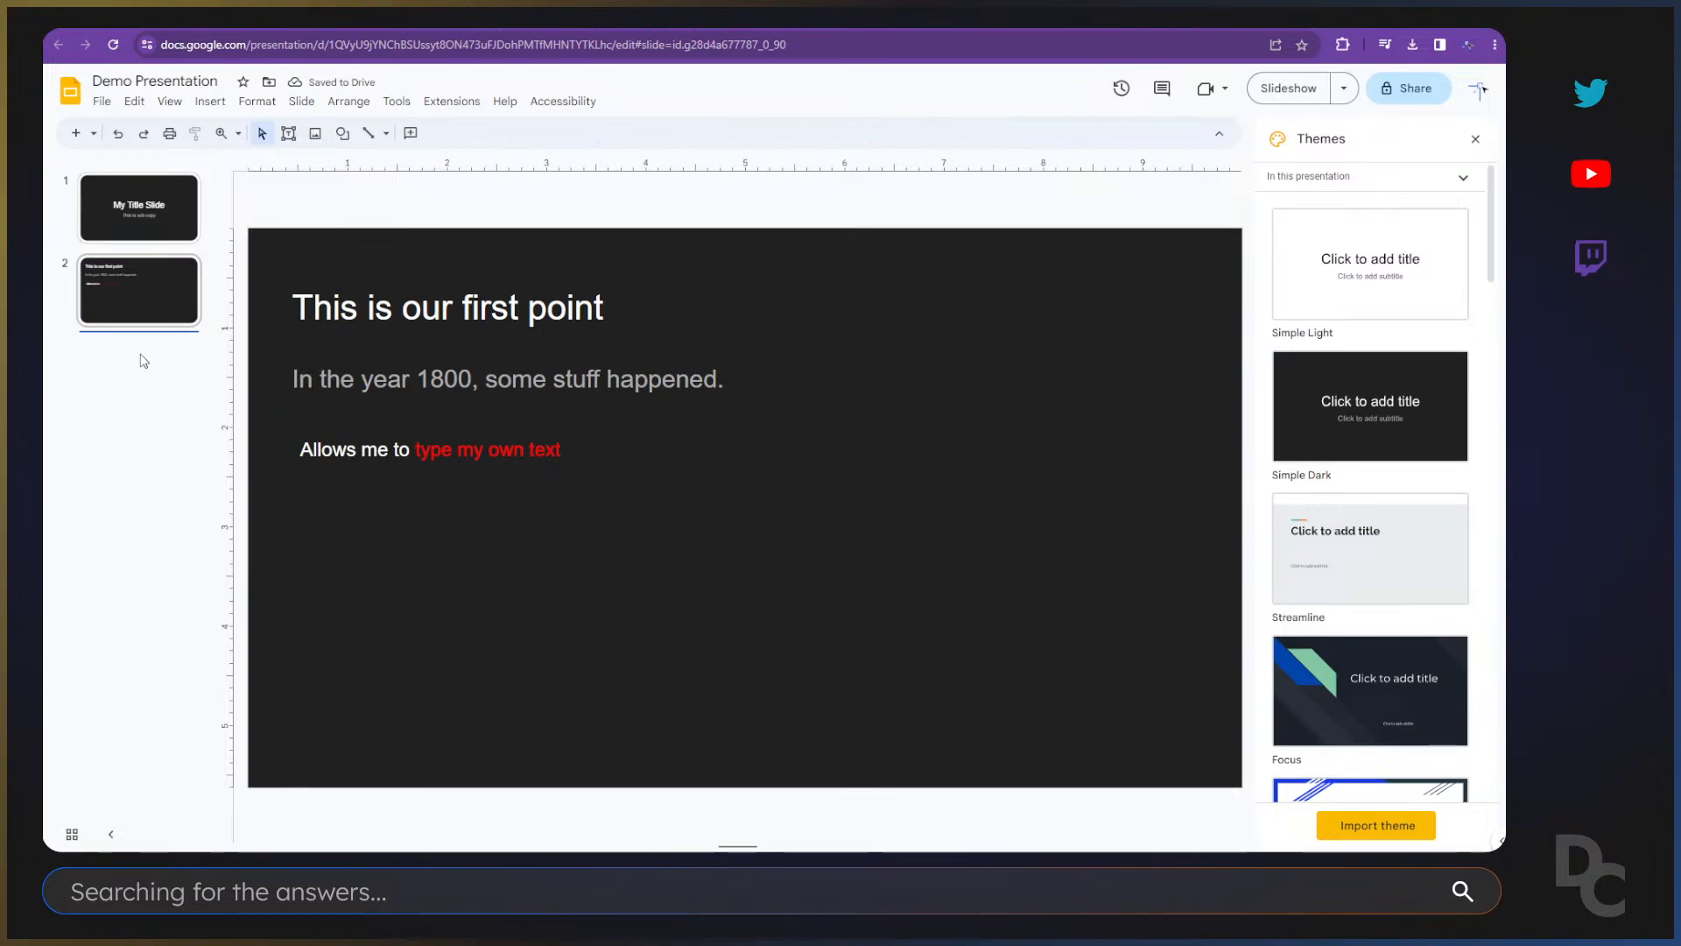
{"action": "key", "text": "ctrl+m"}
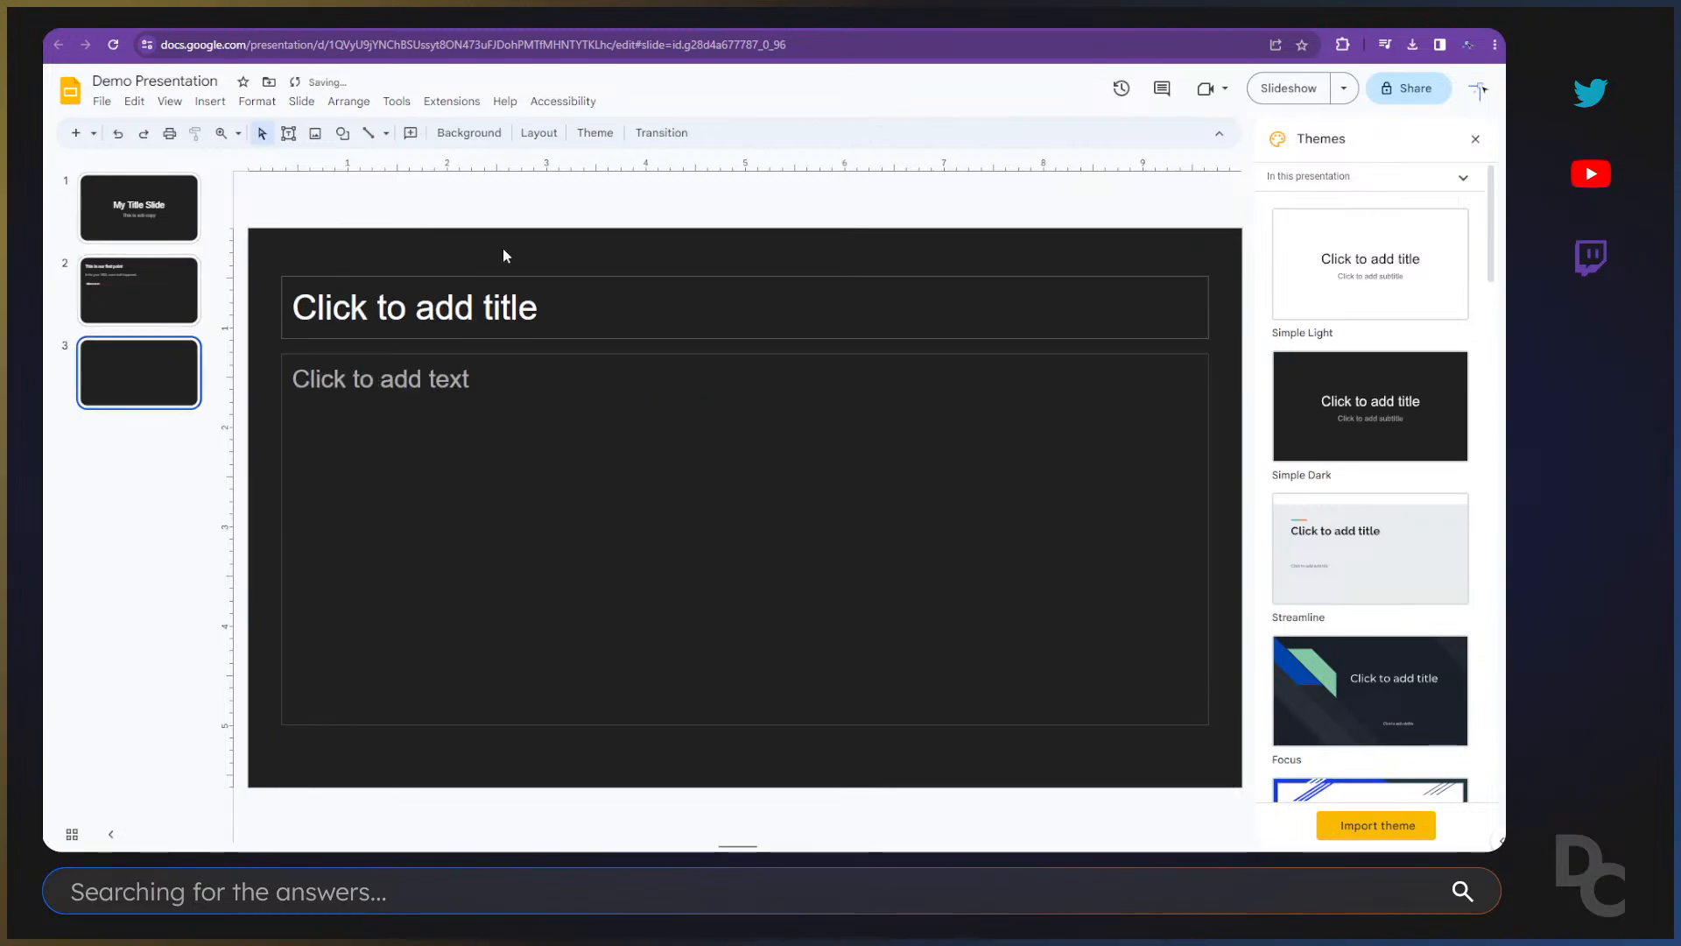
{"action": "right_click", "coordinate": [698, 253]}
{"action": "left_click", "coordinate": [413, 244]}
Step: Insert a pie chart on slide 3, shrink it proportionally to about 70% and move it to the slide's right side
{"action": "left_click", "coordinate": [210, 101]}
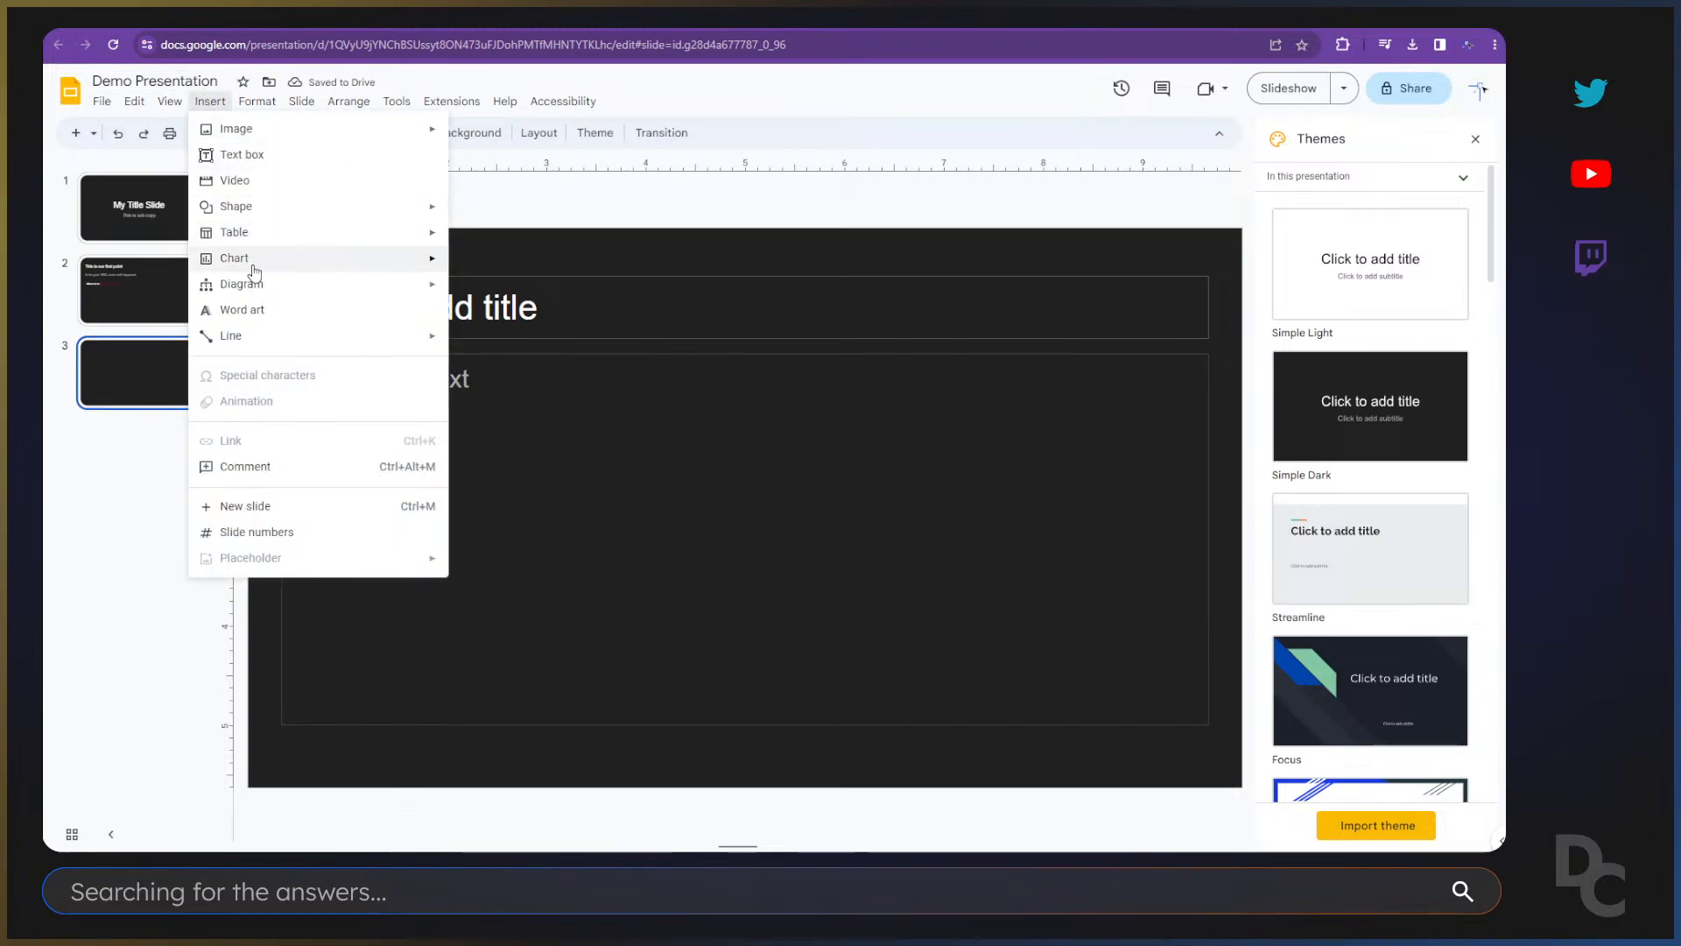
{"action": "mouse_move", "coordinate": [252, 263]}
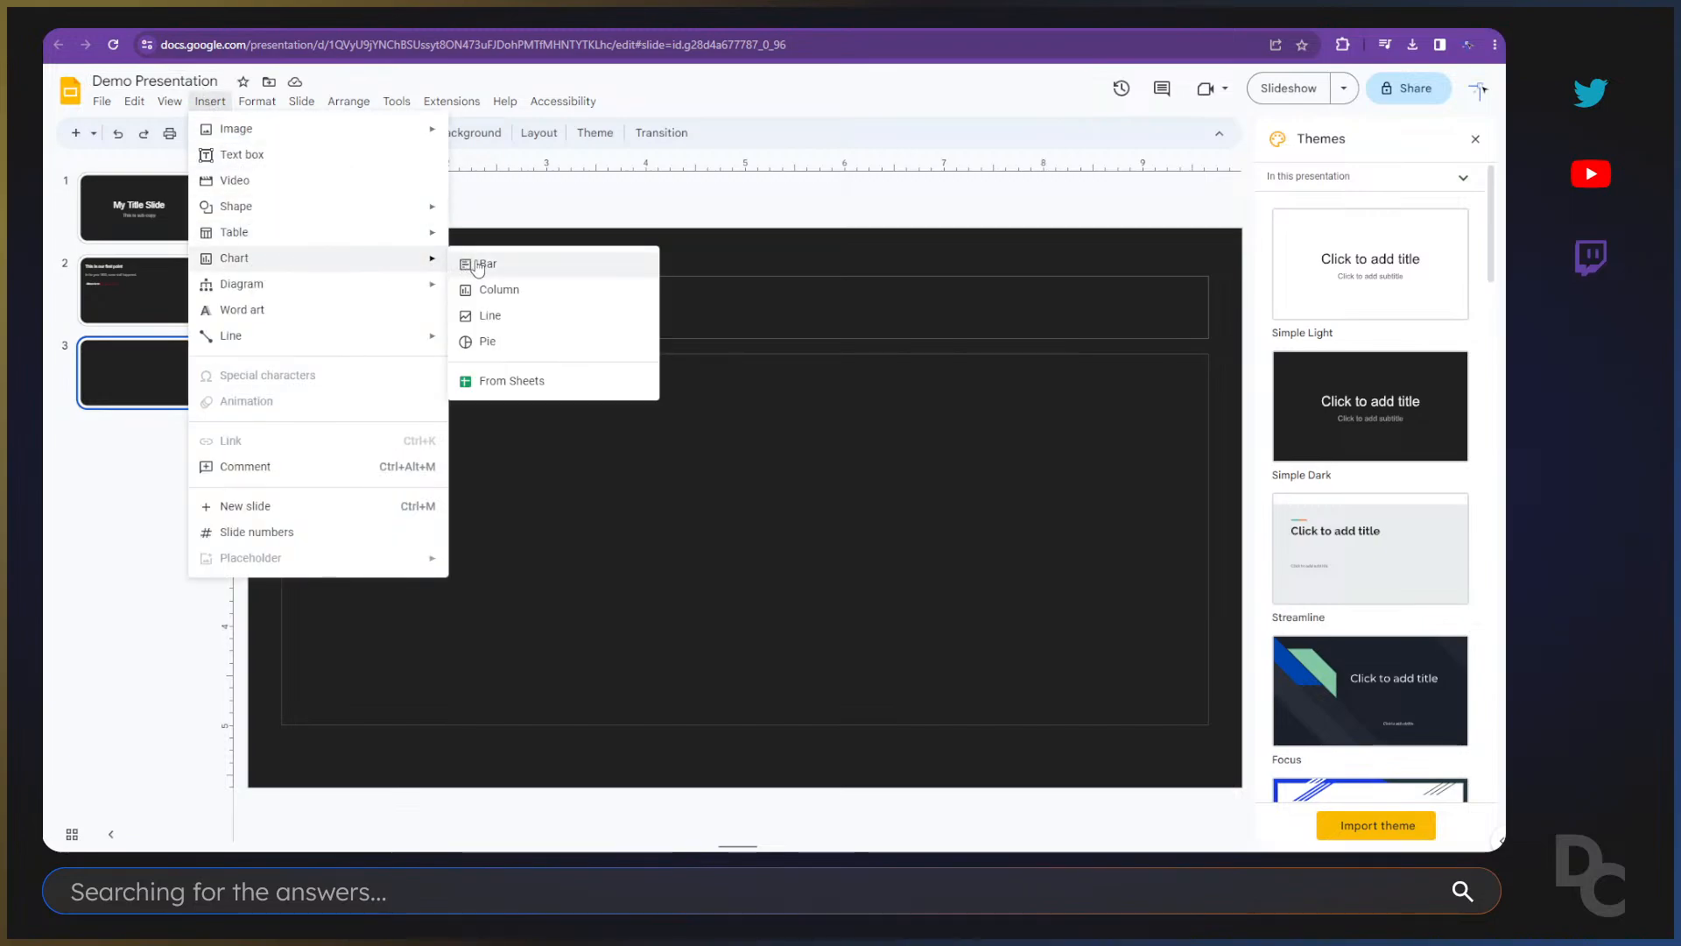
{"action": "left_click", "coordinate": [488, 342]}
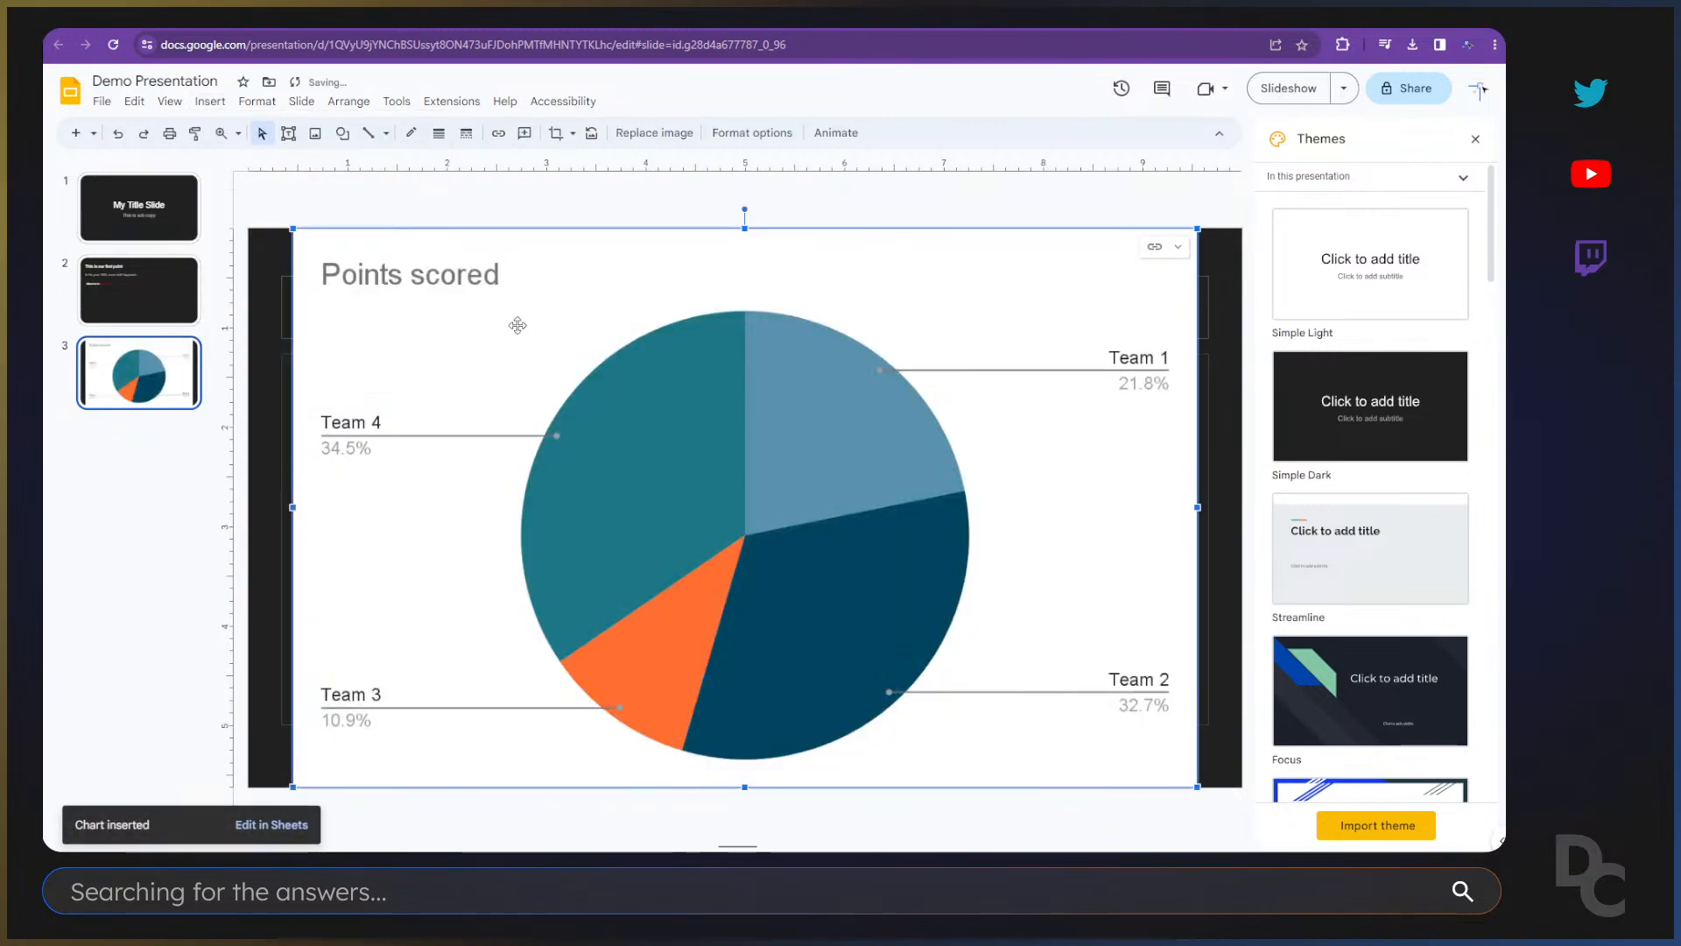
{"action": "left_click_drag", "start_coordinate": [1197, 226], "coordinate": [924, 396]}
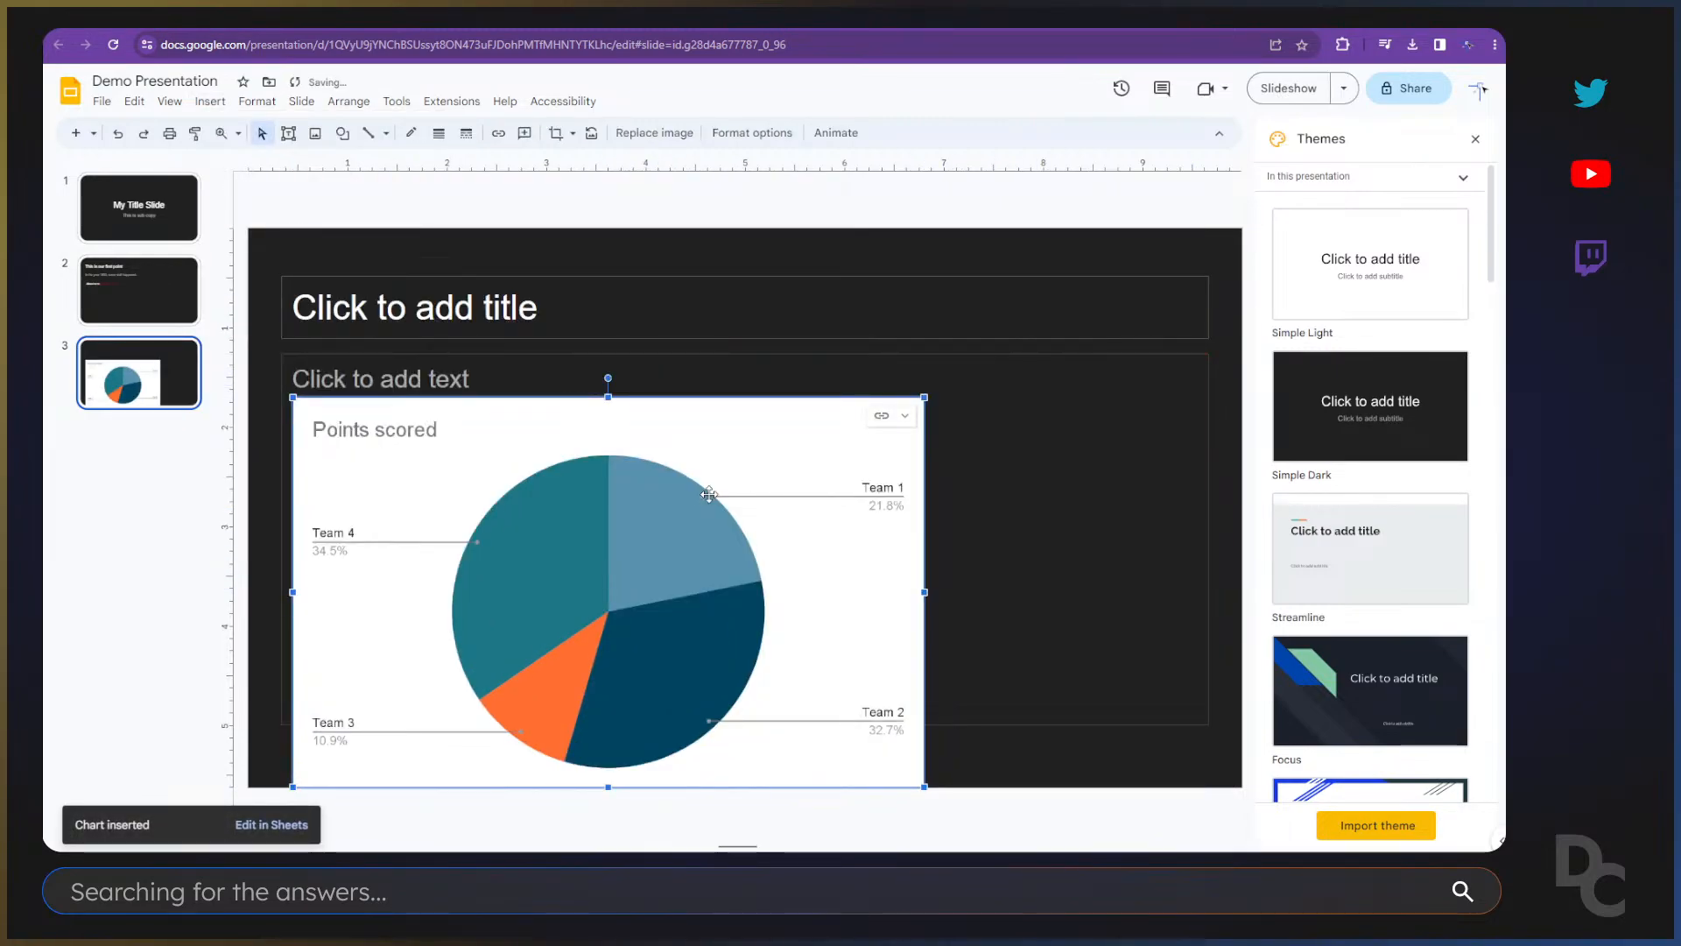
{"action": "left_click_drag", "start_coordinate": [710, 493], "coordinate": [965, 433]}
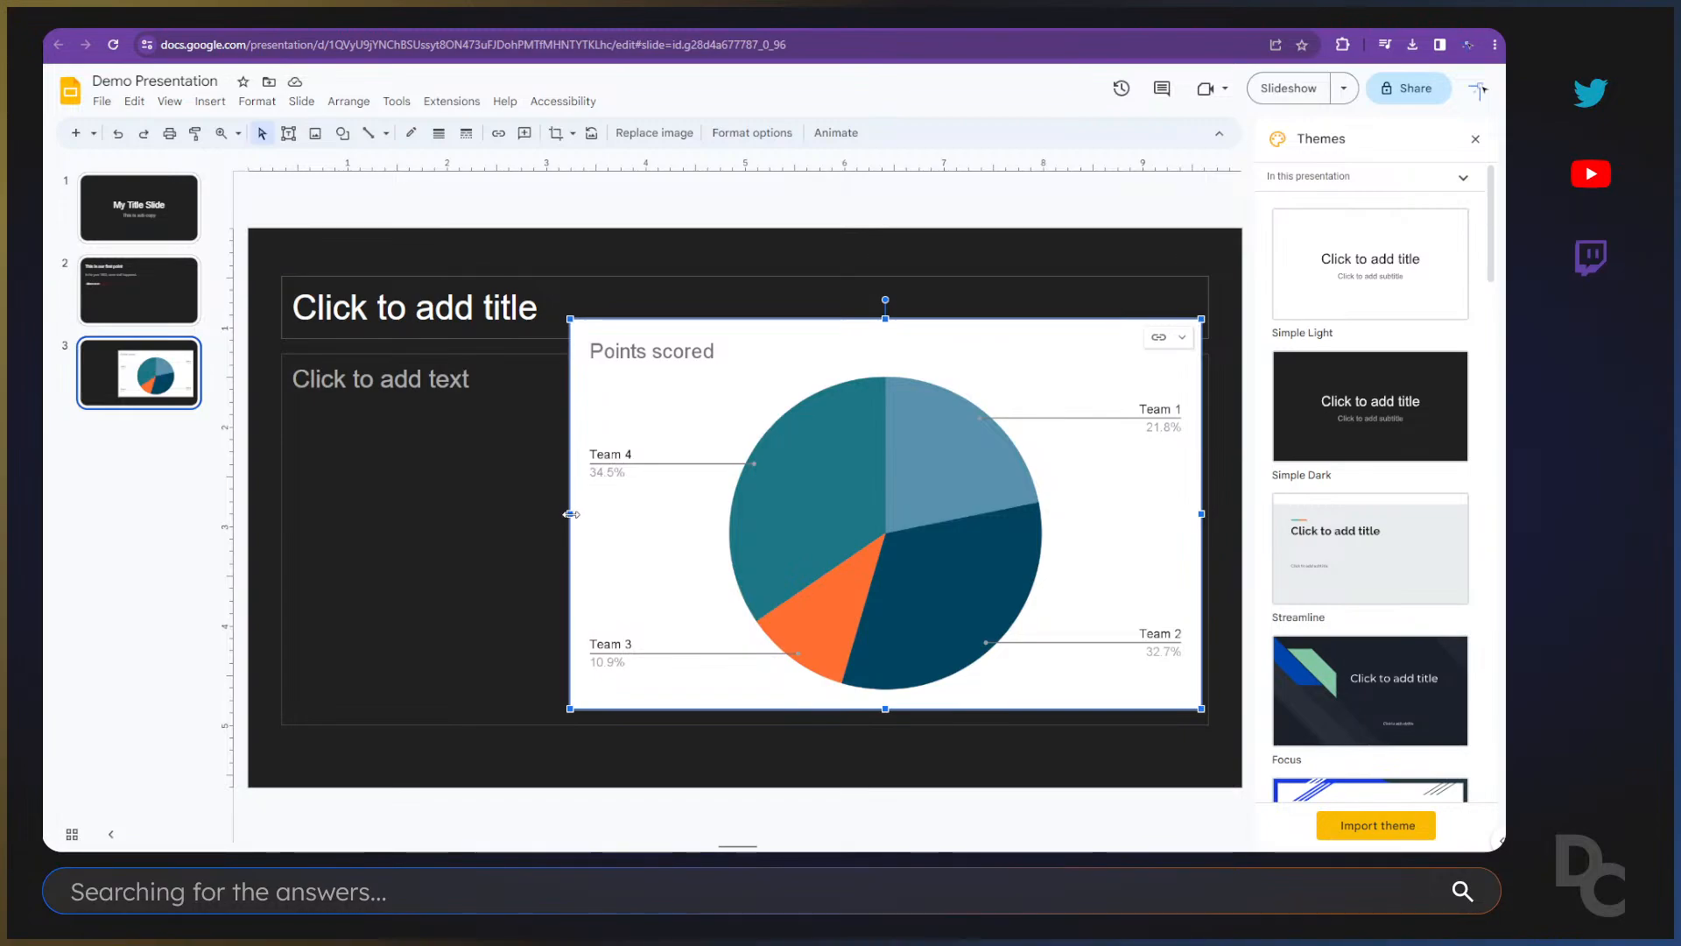
{"action": "left_click_drag", "start_coordinate": [570, 514], "coordinate": [727, 510]}
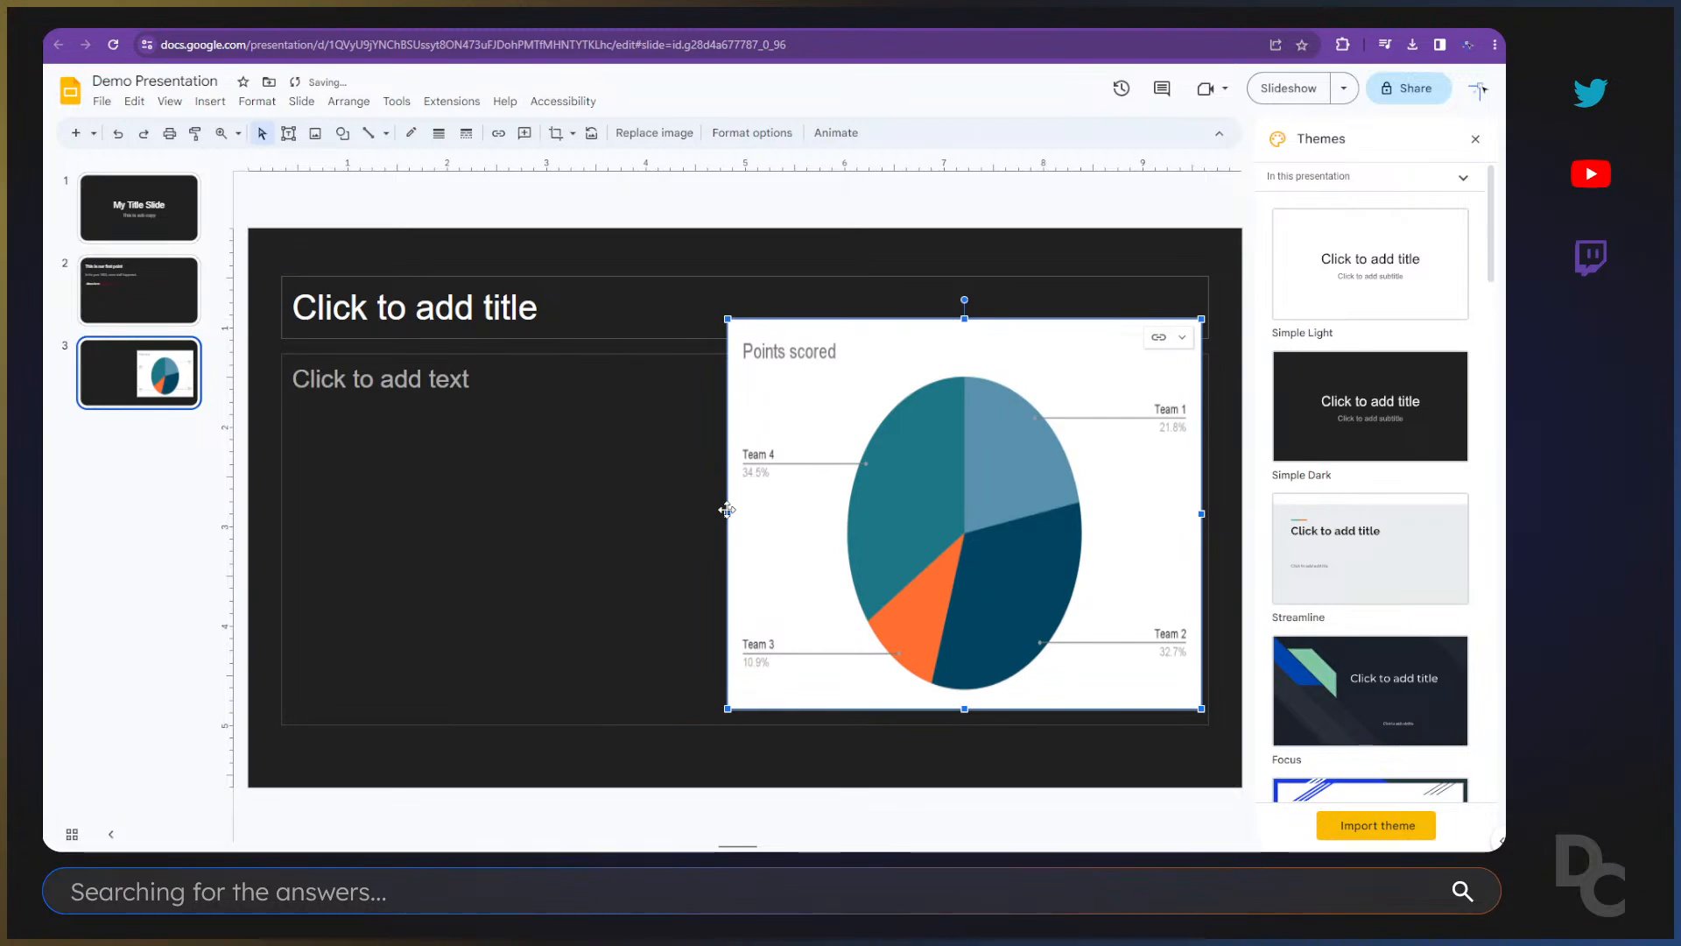
{"action": "key", "text": "ctrl+z"}
{"action": "double_click", "coordinate": [1163, 458]}
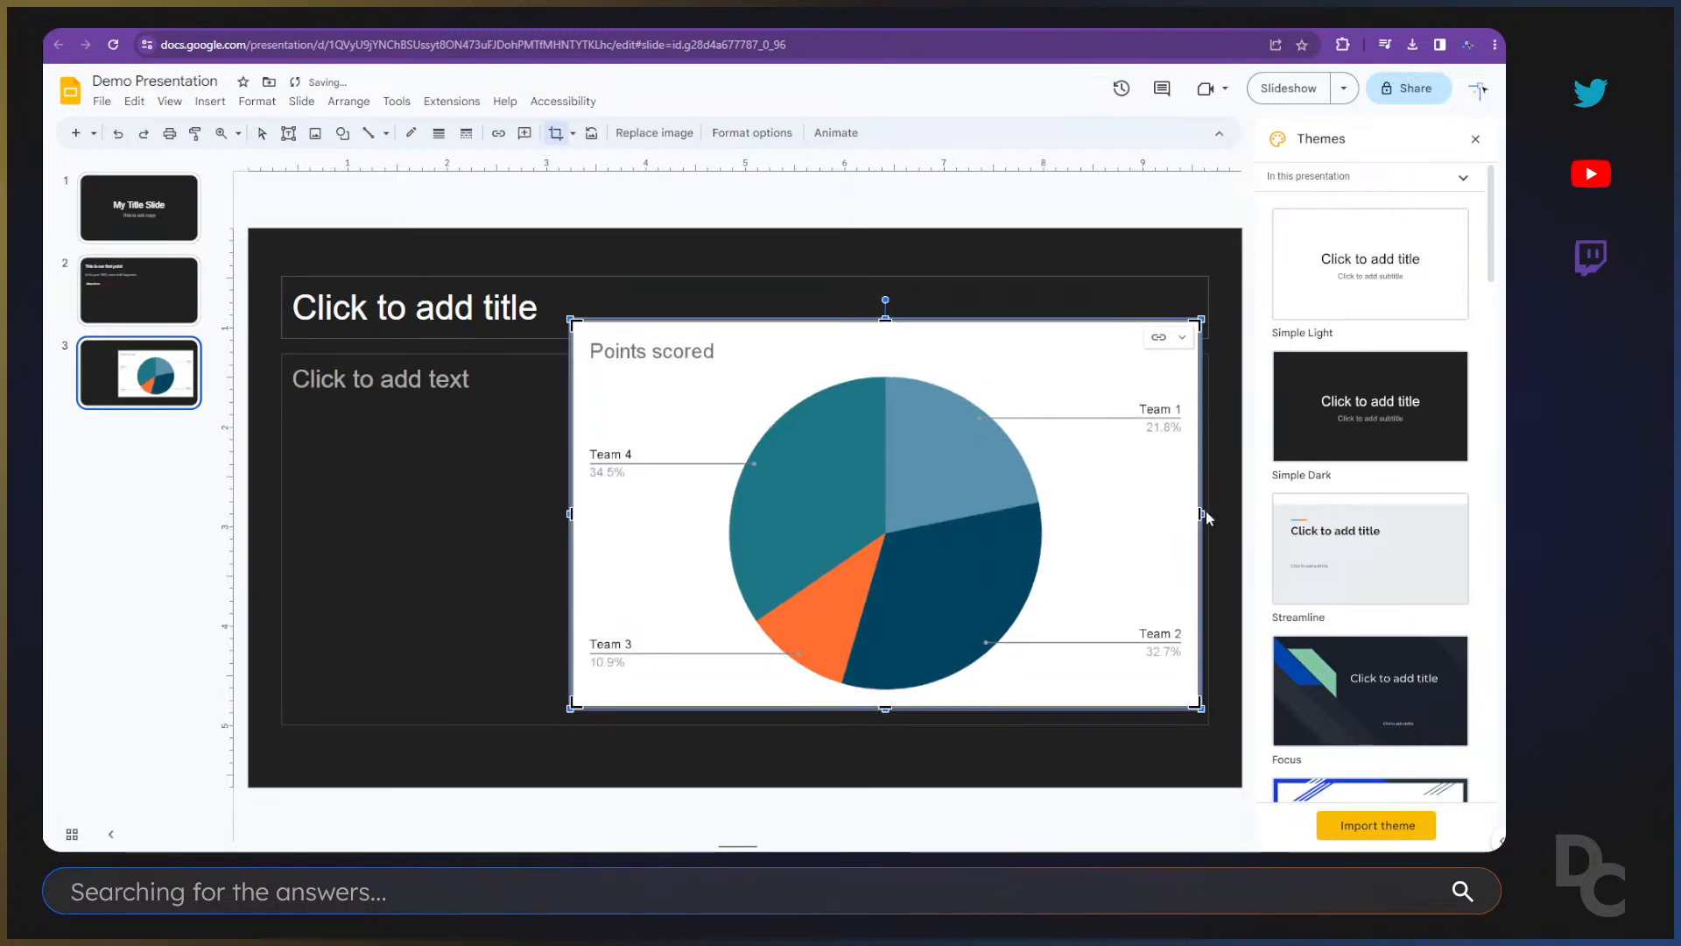
{"action": "key", "text": "Escape"}
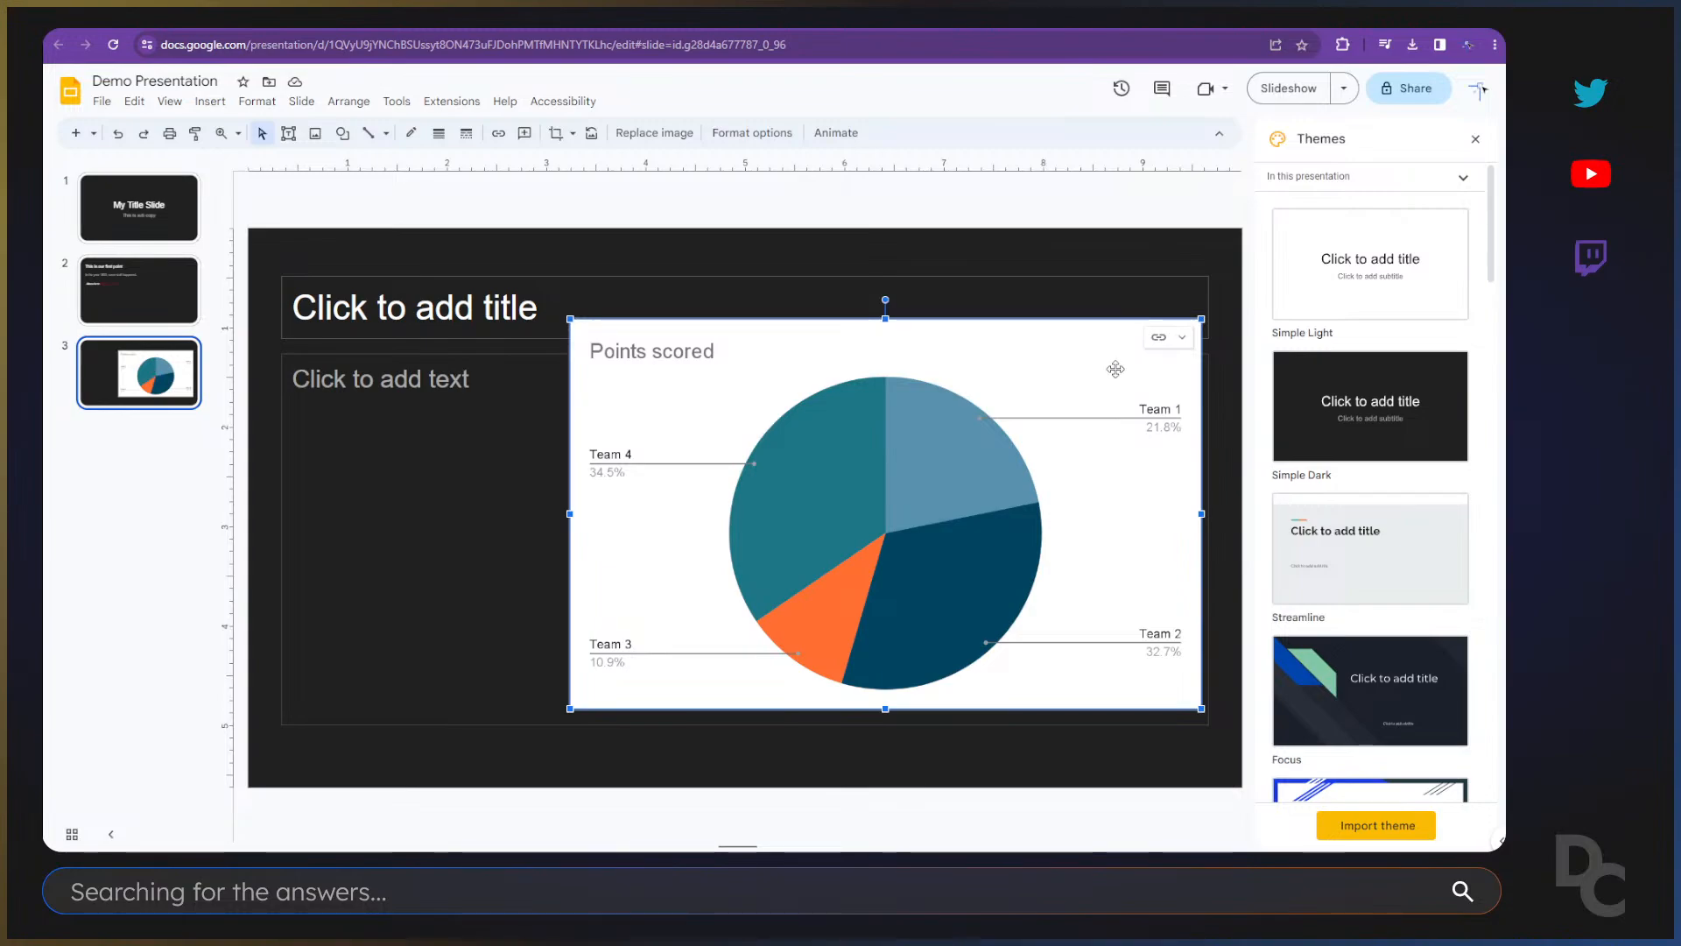
Step: Nudge the pie chart slightly down and to the right so it sits below the title placeholder
{"action": "left_click", "coordinate": [1181, 338]}
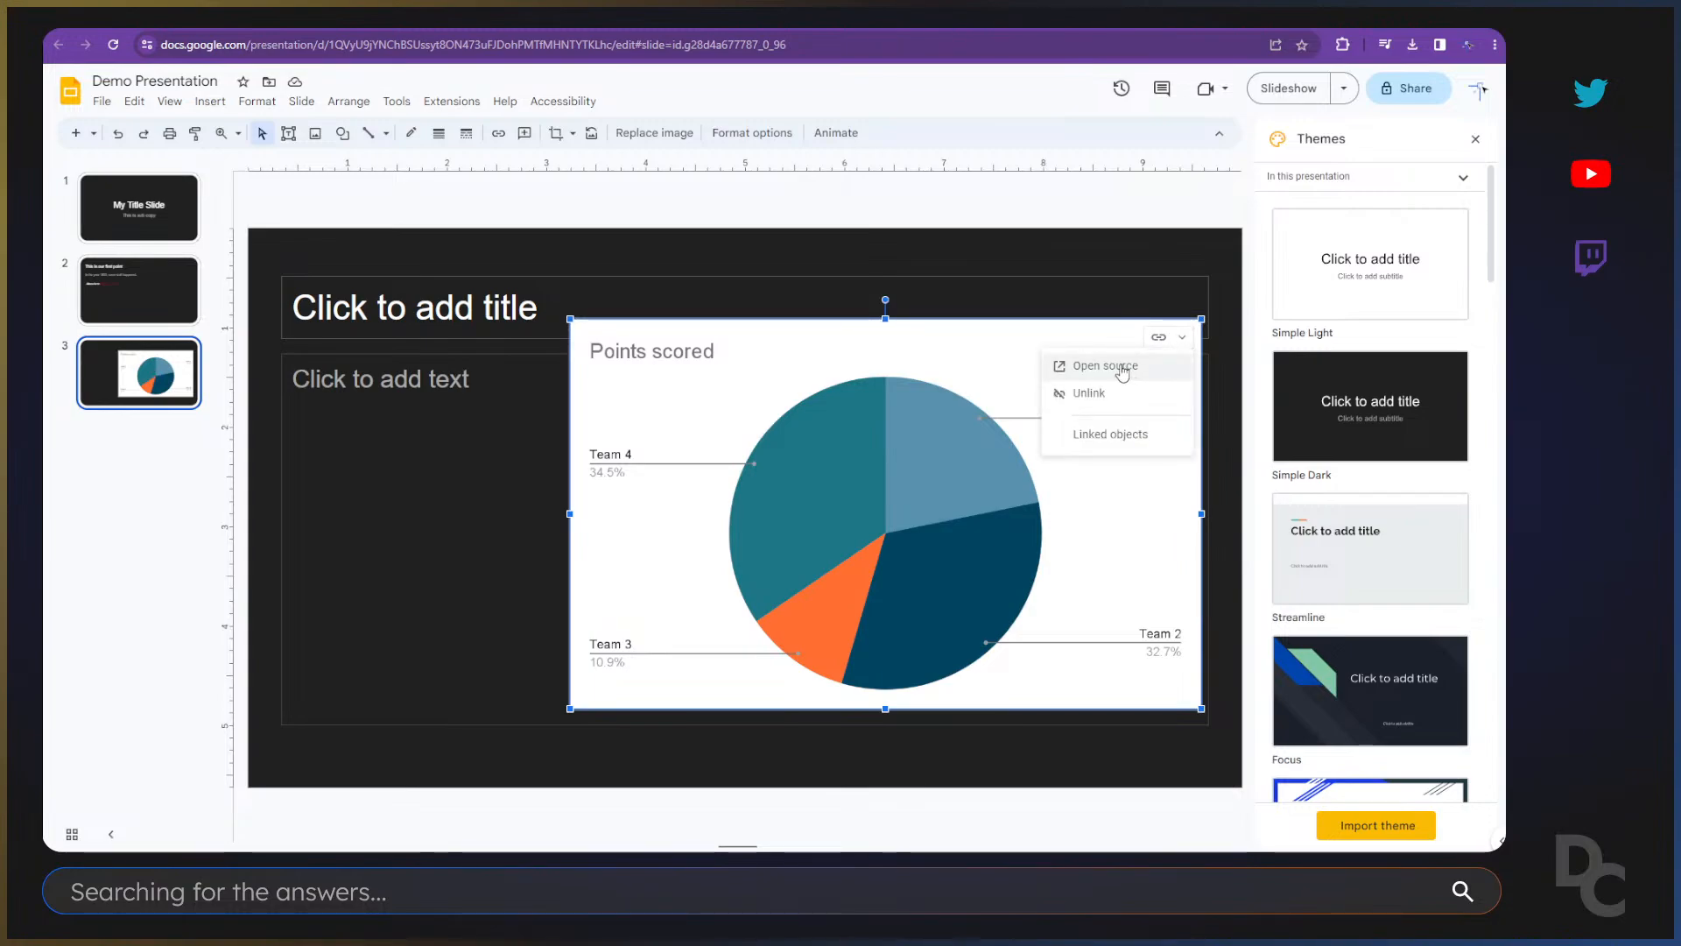
{"action": "left_click", "coordinate": [1179, 340]}
{"action": "left_click_drag", "start_coordinate": [993, 346], "coordinate": [1005, 367]}
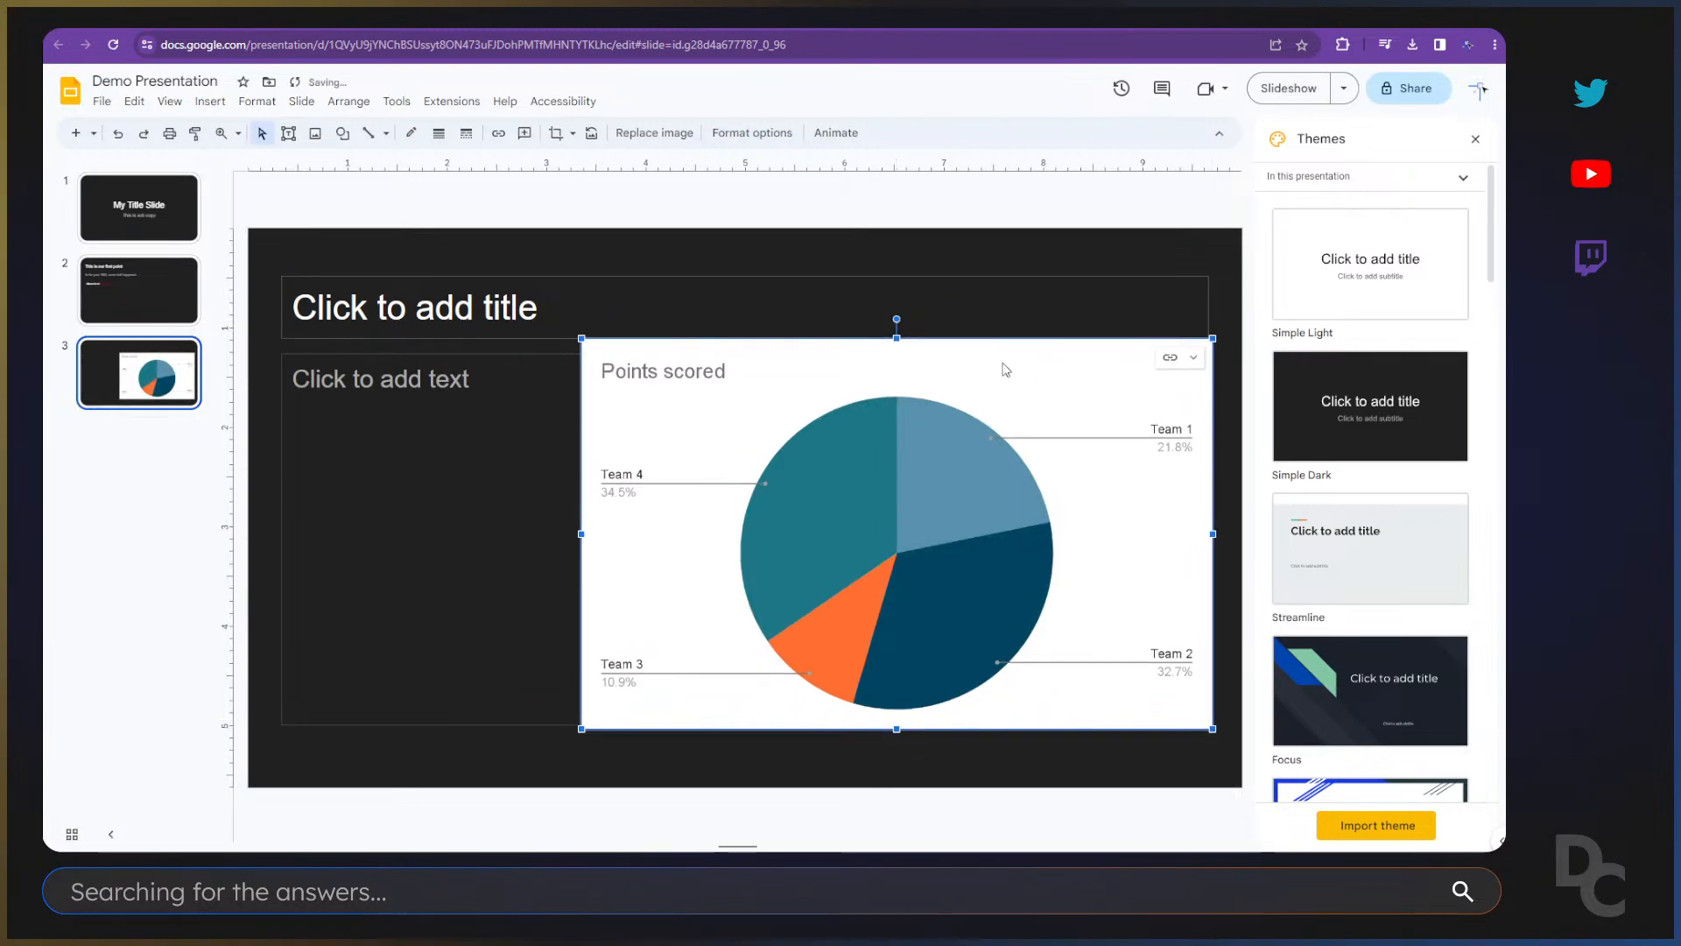
Step: Open the pie chart's linked source spreadsheet in Google Sheets
{"action": "left_click", "coordinate": [1180, 362]}
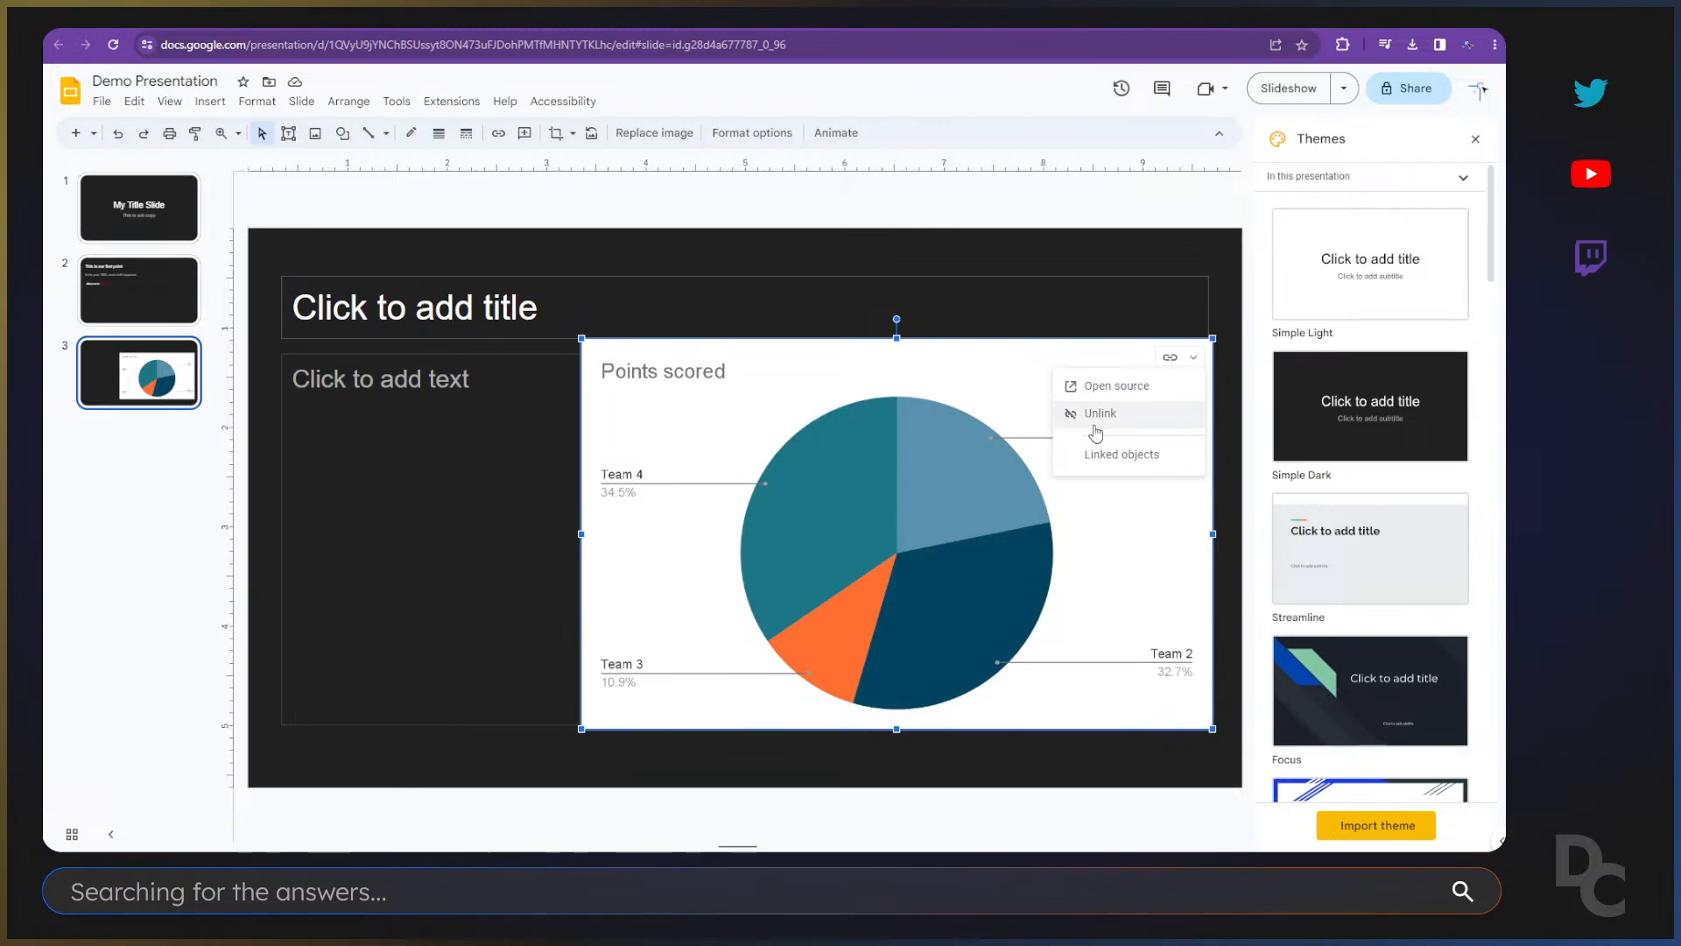
{"action": "left_click", "coordinate": [1115, 387]}
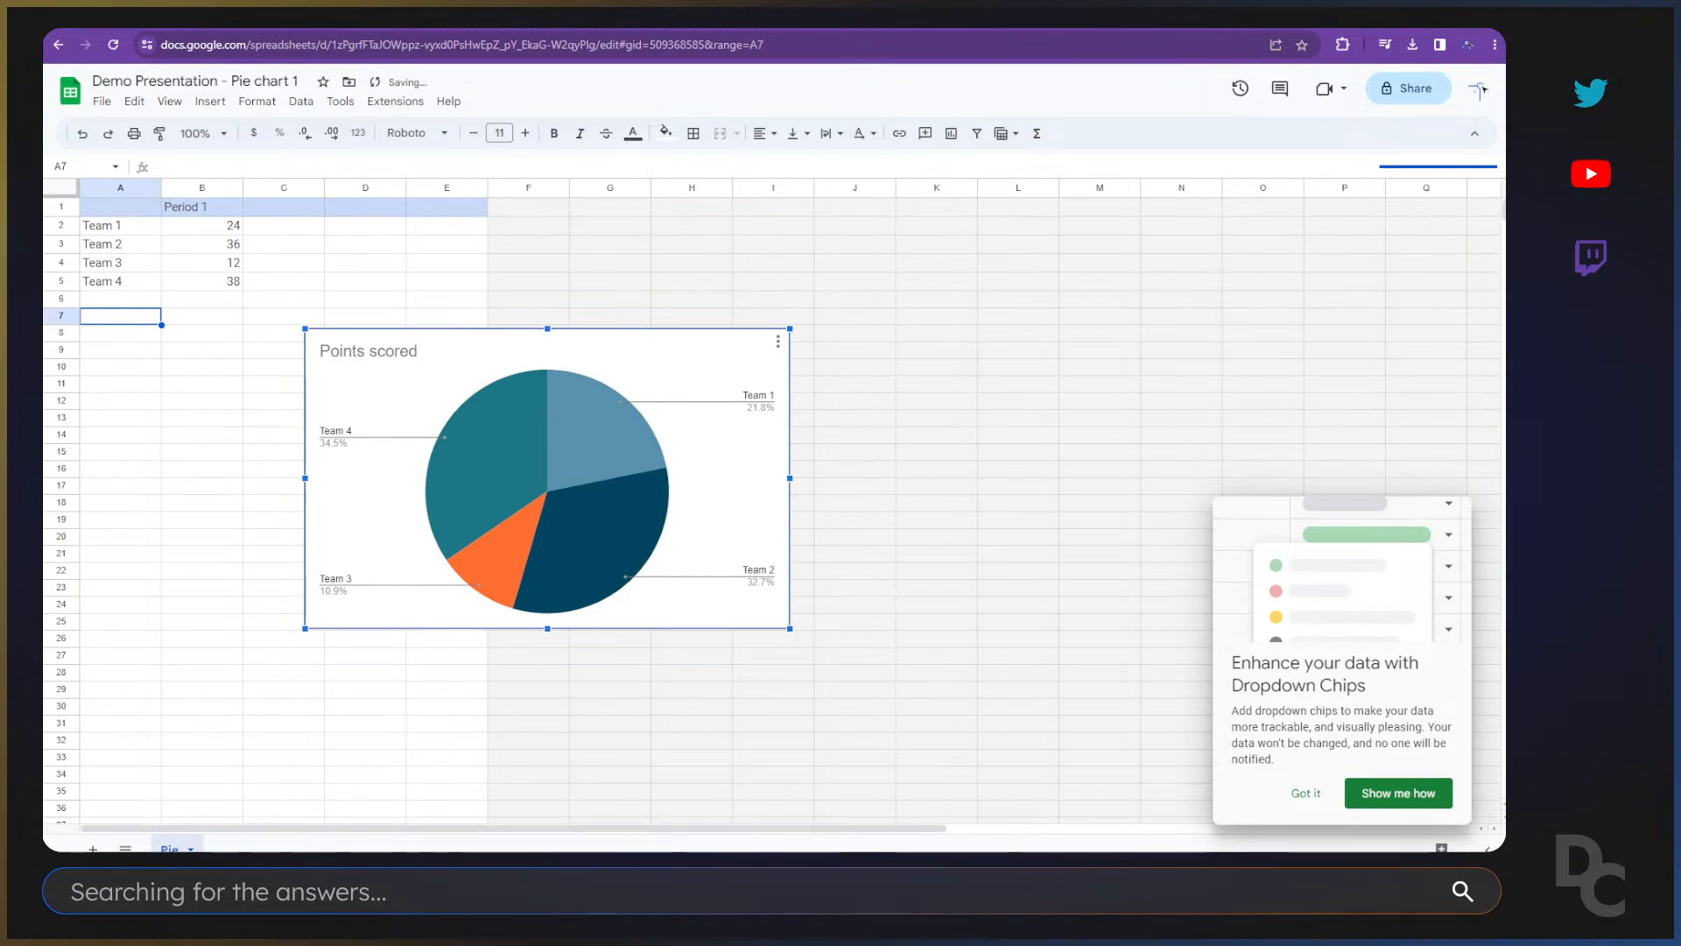
{"action": "key", "text": "ctrl+shift+Tab"}
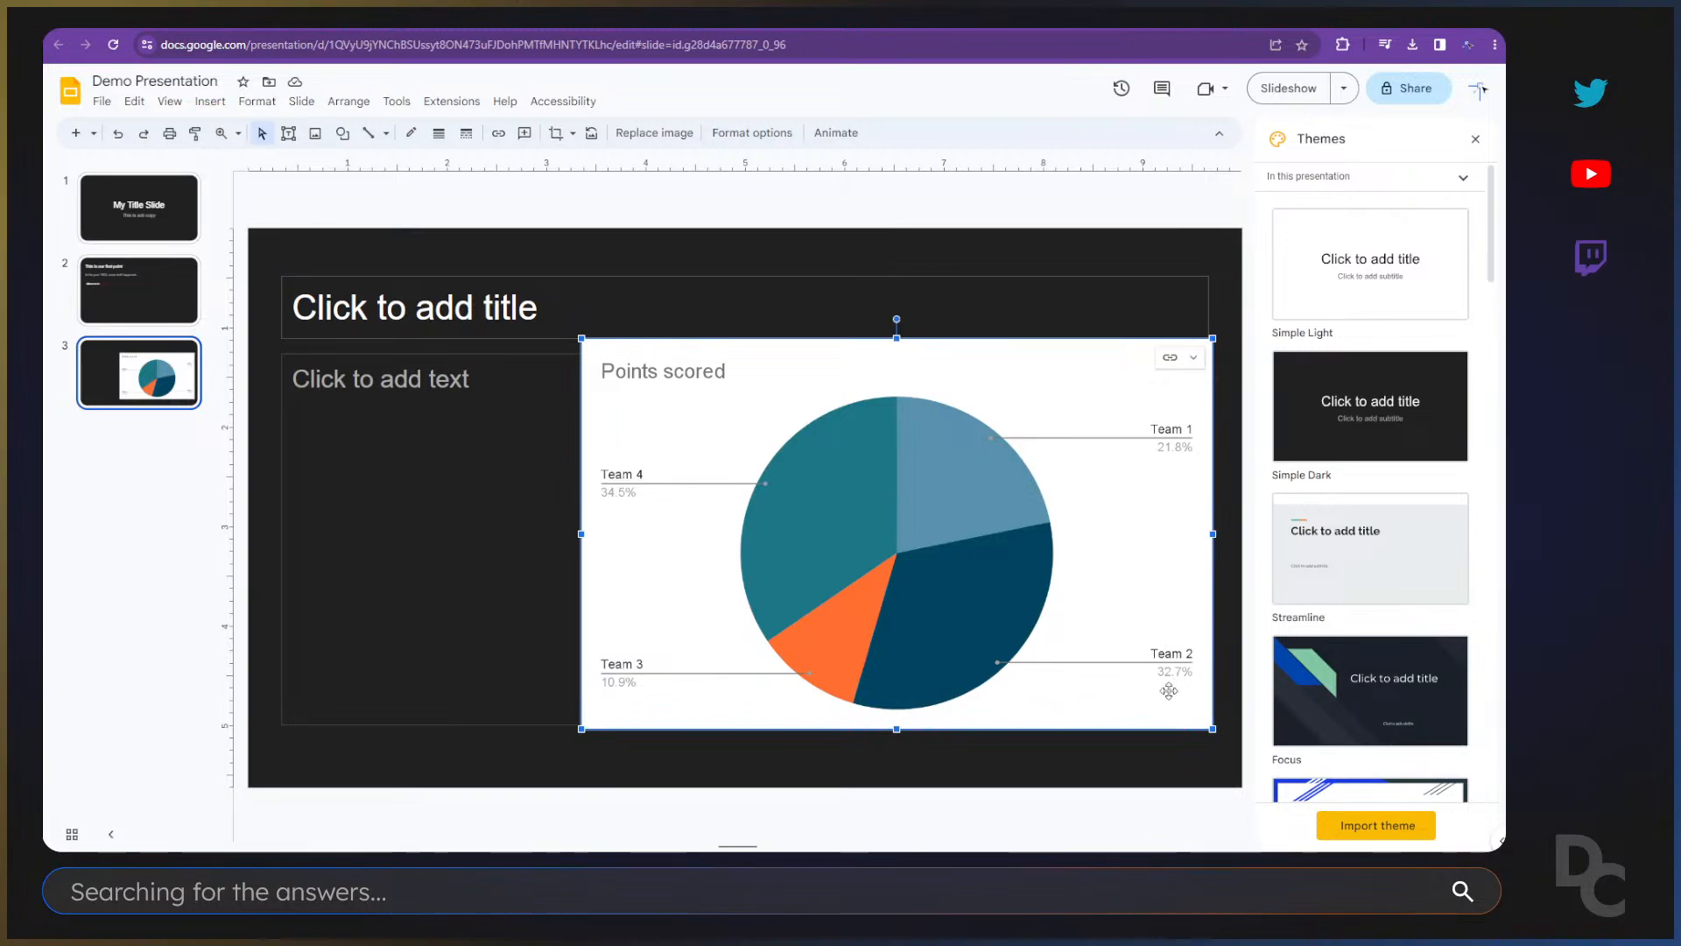
{"action": "key", "text": "ctrl+Tab"}
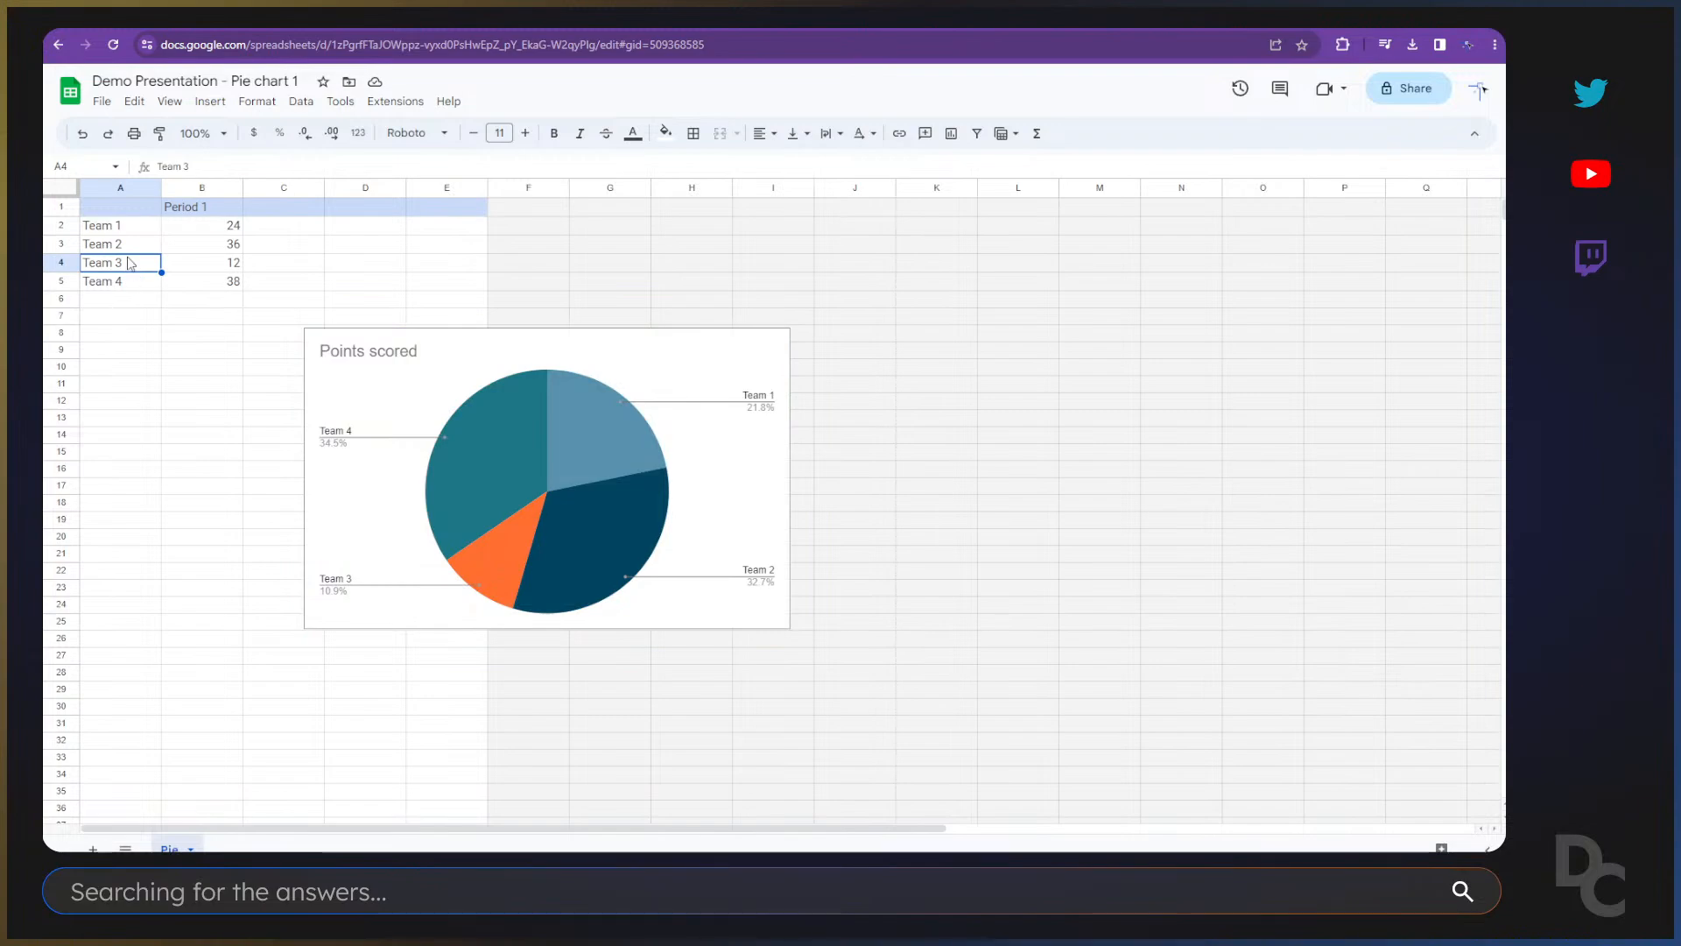
Step: Extend the team name series from A2:A5 down to A10, ending at Team 9
{"action": "left_click", "coordinate": [209, 230]}
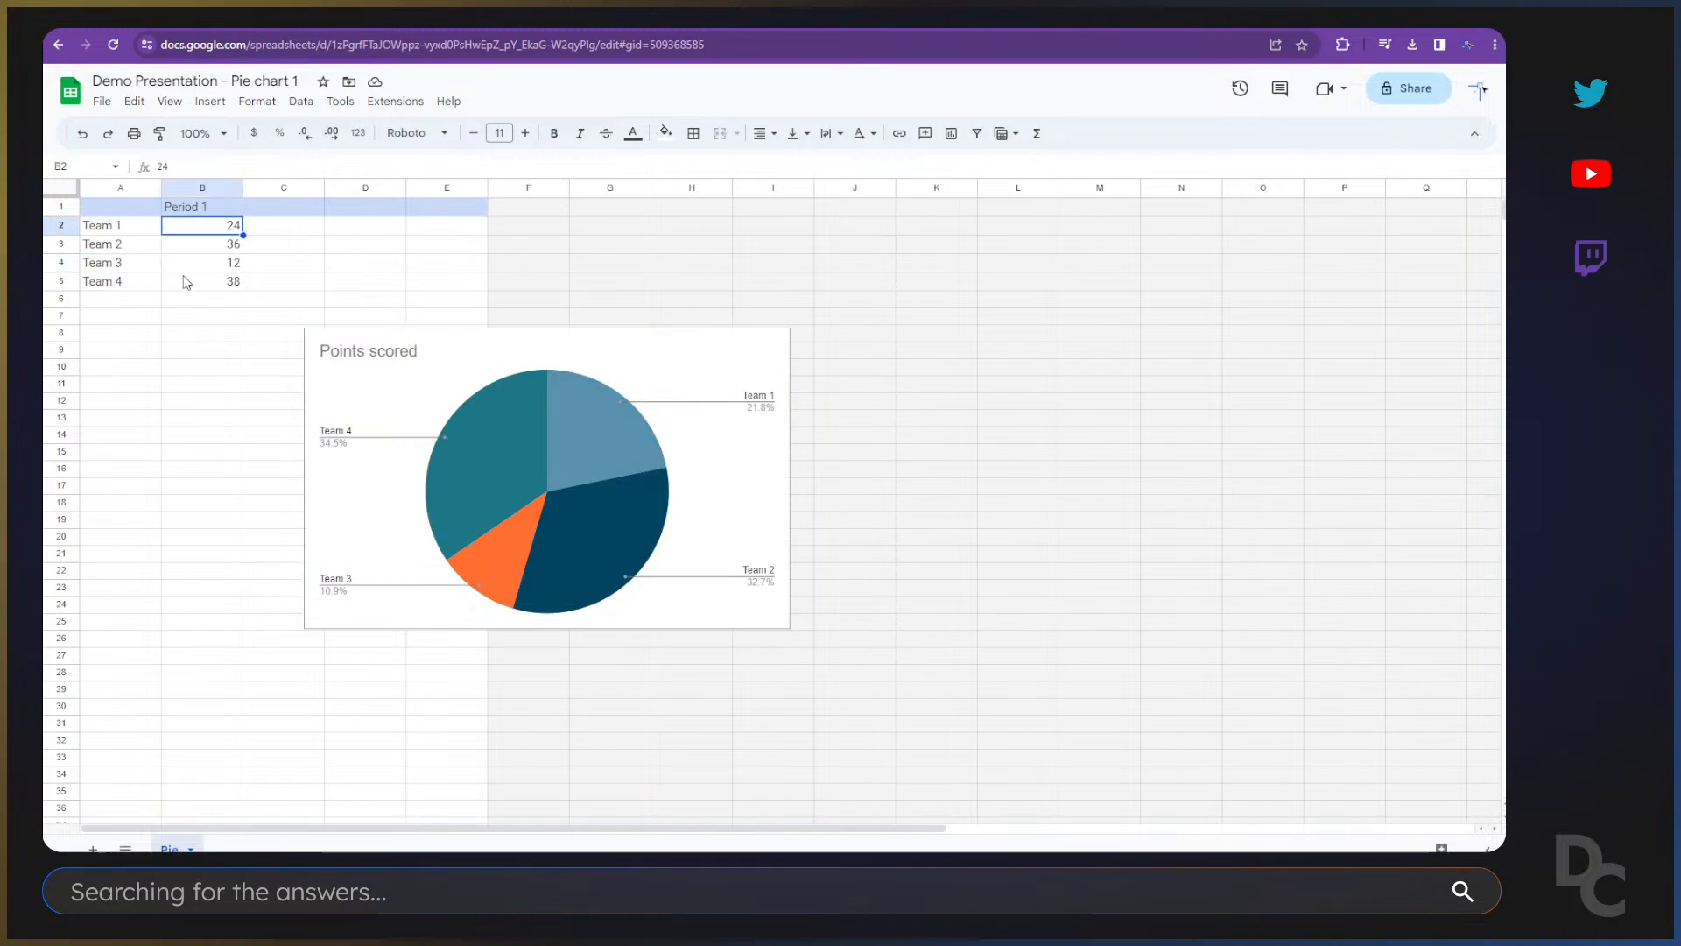
{"action": "left_click", "coordinate": [142, 287]}
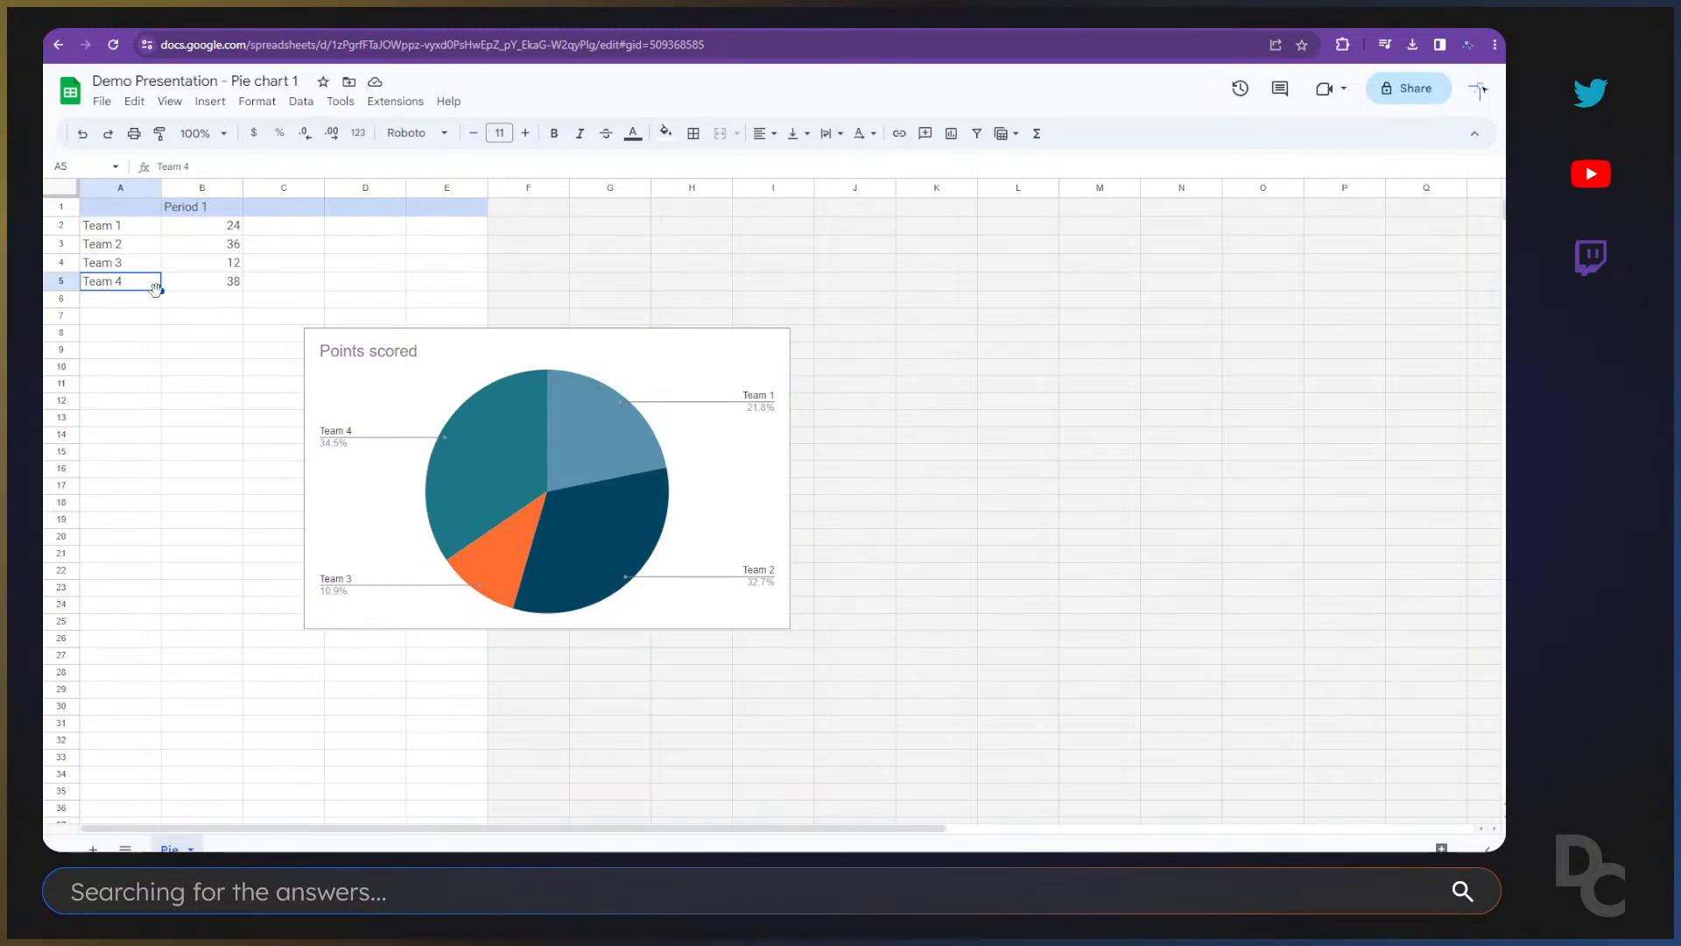
{"action": "left_click", "coordinate": [130, 233], "text": "shift"}
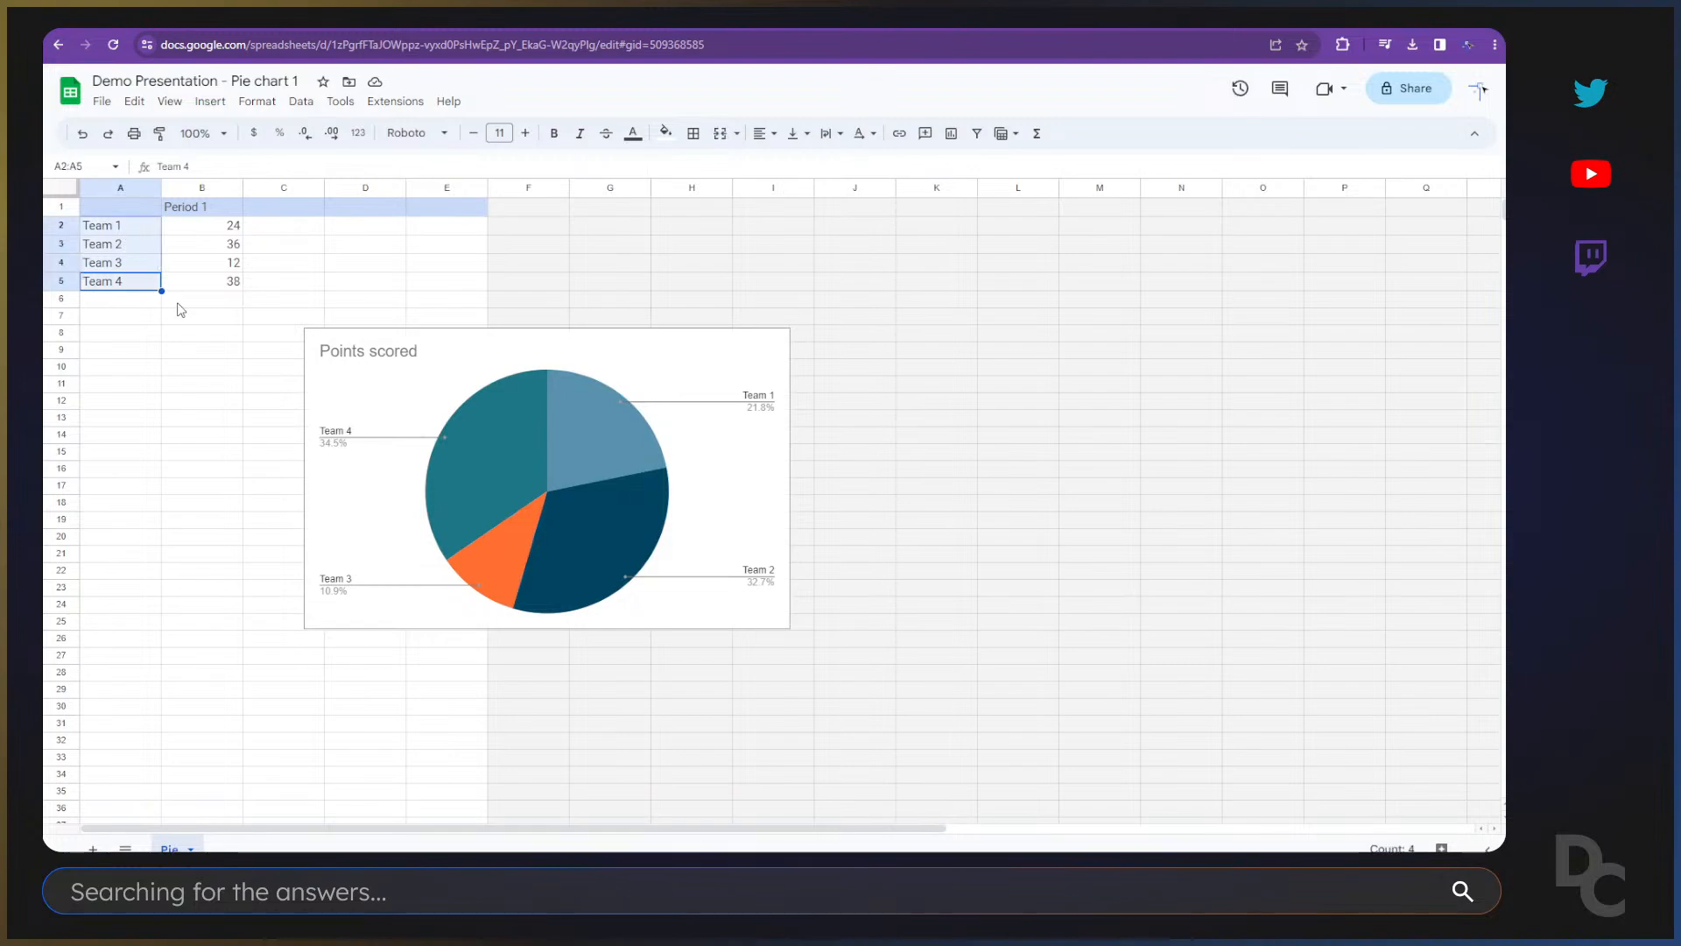
{"action": "left_click_drag", "start_coordinate": [159, 289], "coordinate": [165, 377]}
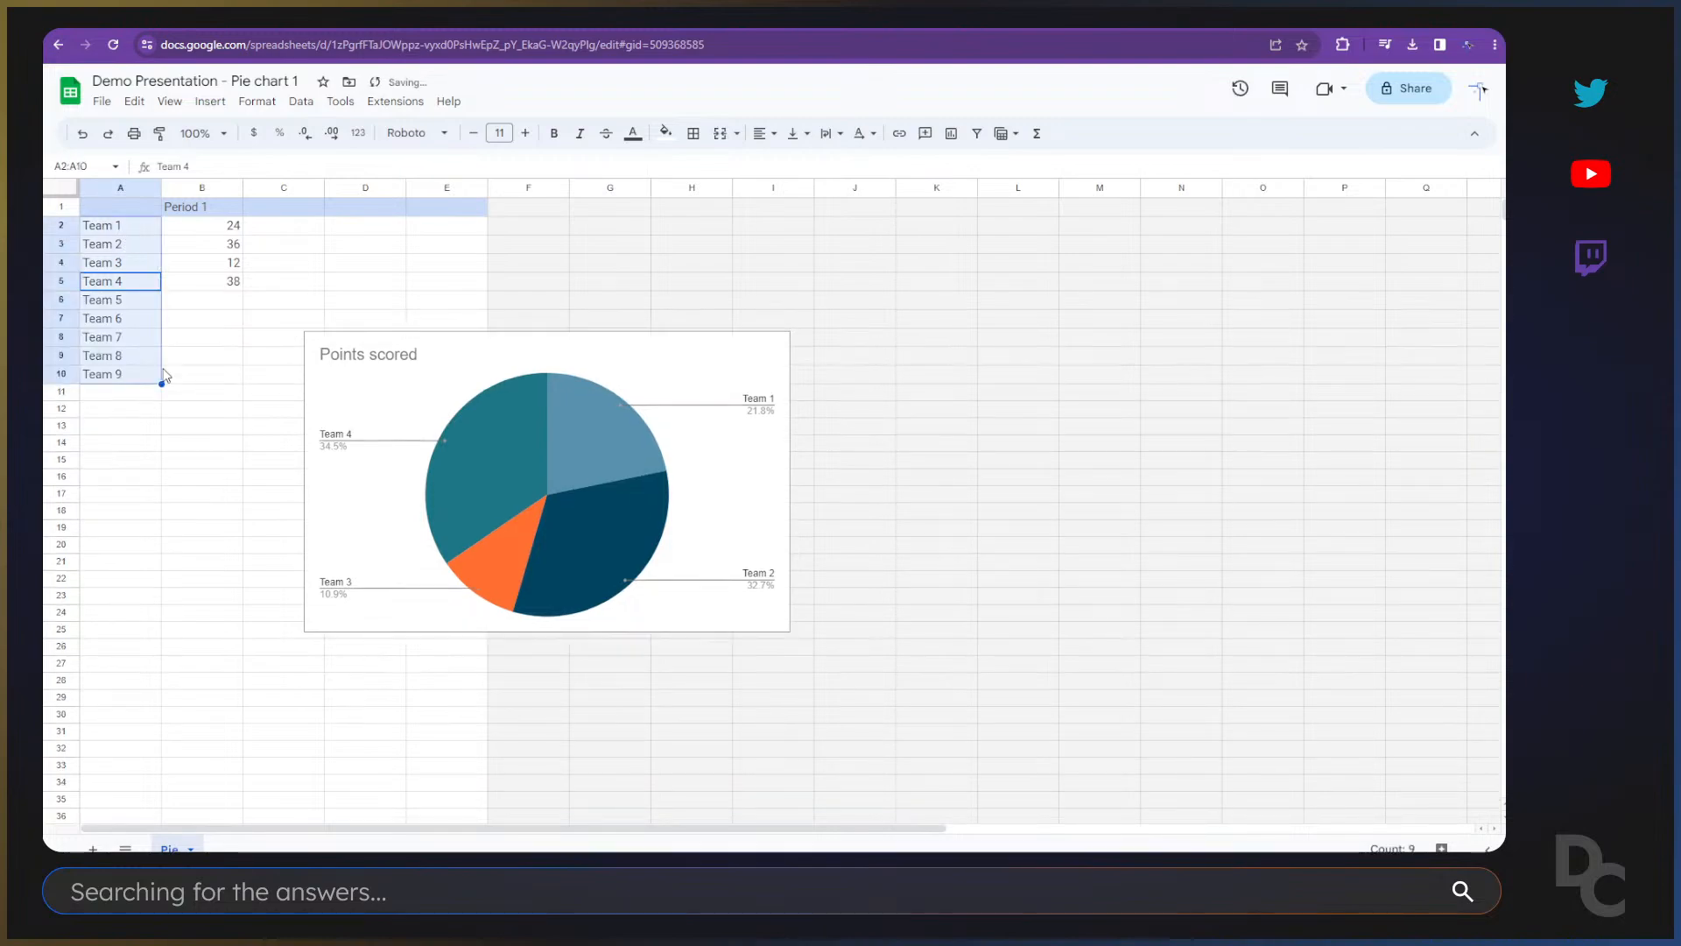
{"action": "left_click", "coordinate": [134, 306]}
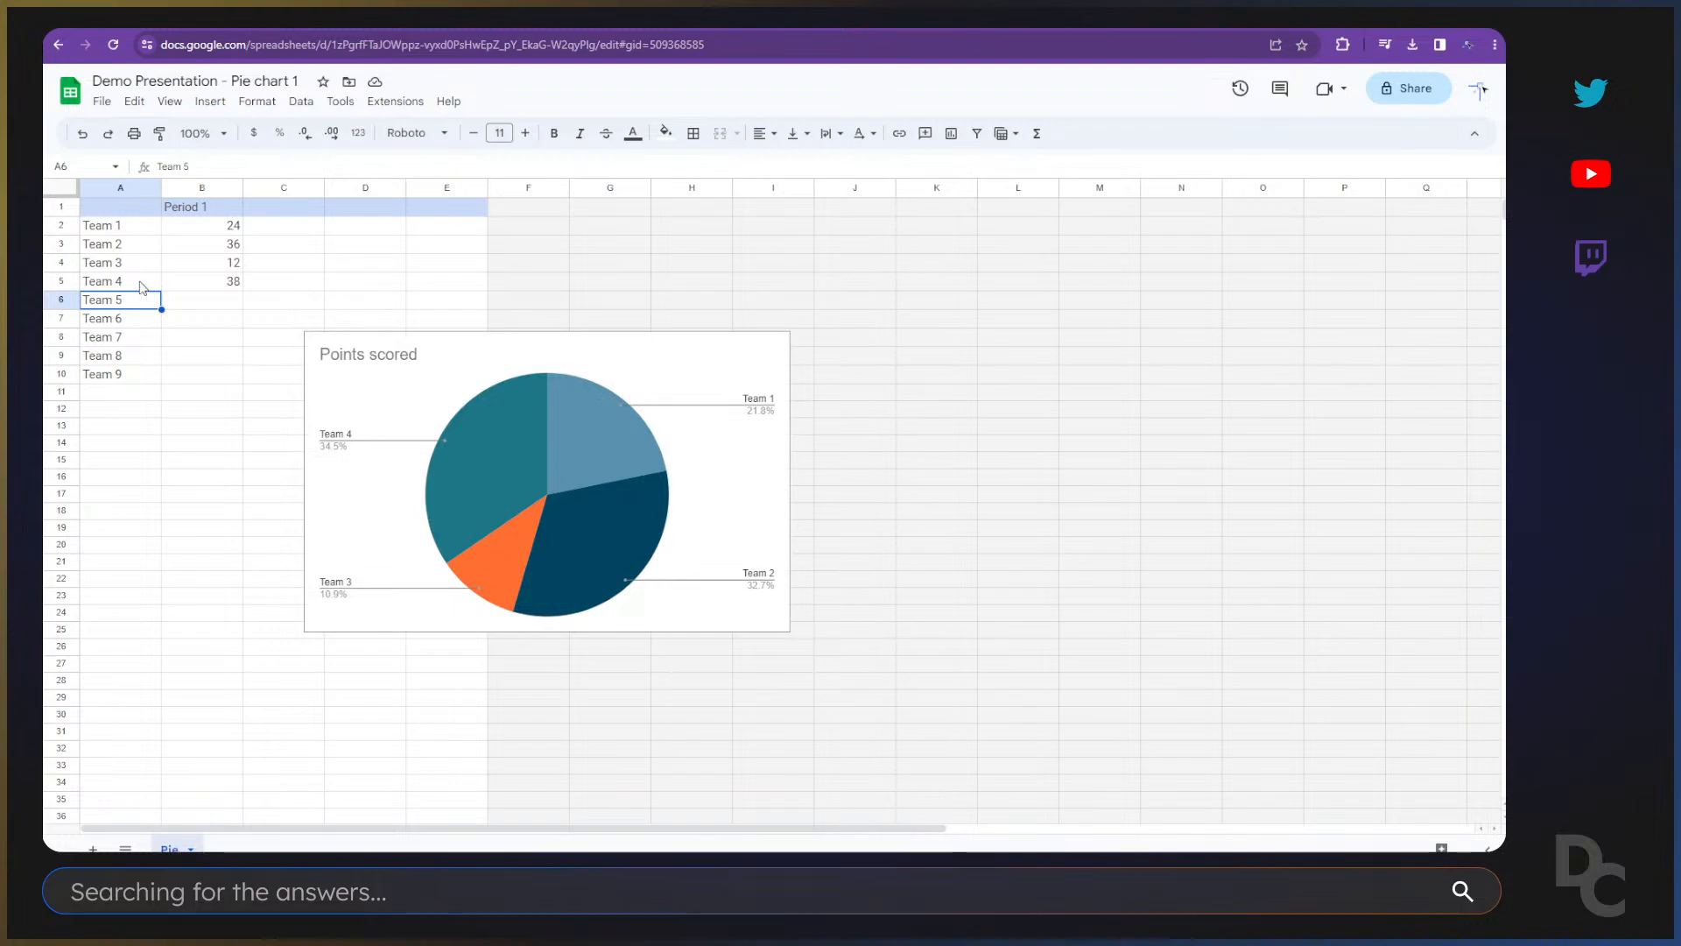
Step: Enter 14, 23, 45, 21 and 11 as the Period 1 values for Team 5 to Team 9, and move the chart up beside the data
{"action": "left_click", "coordinate": [224, 306]}
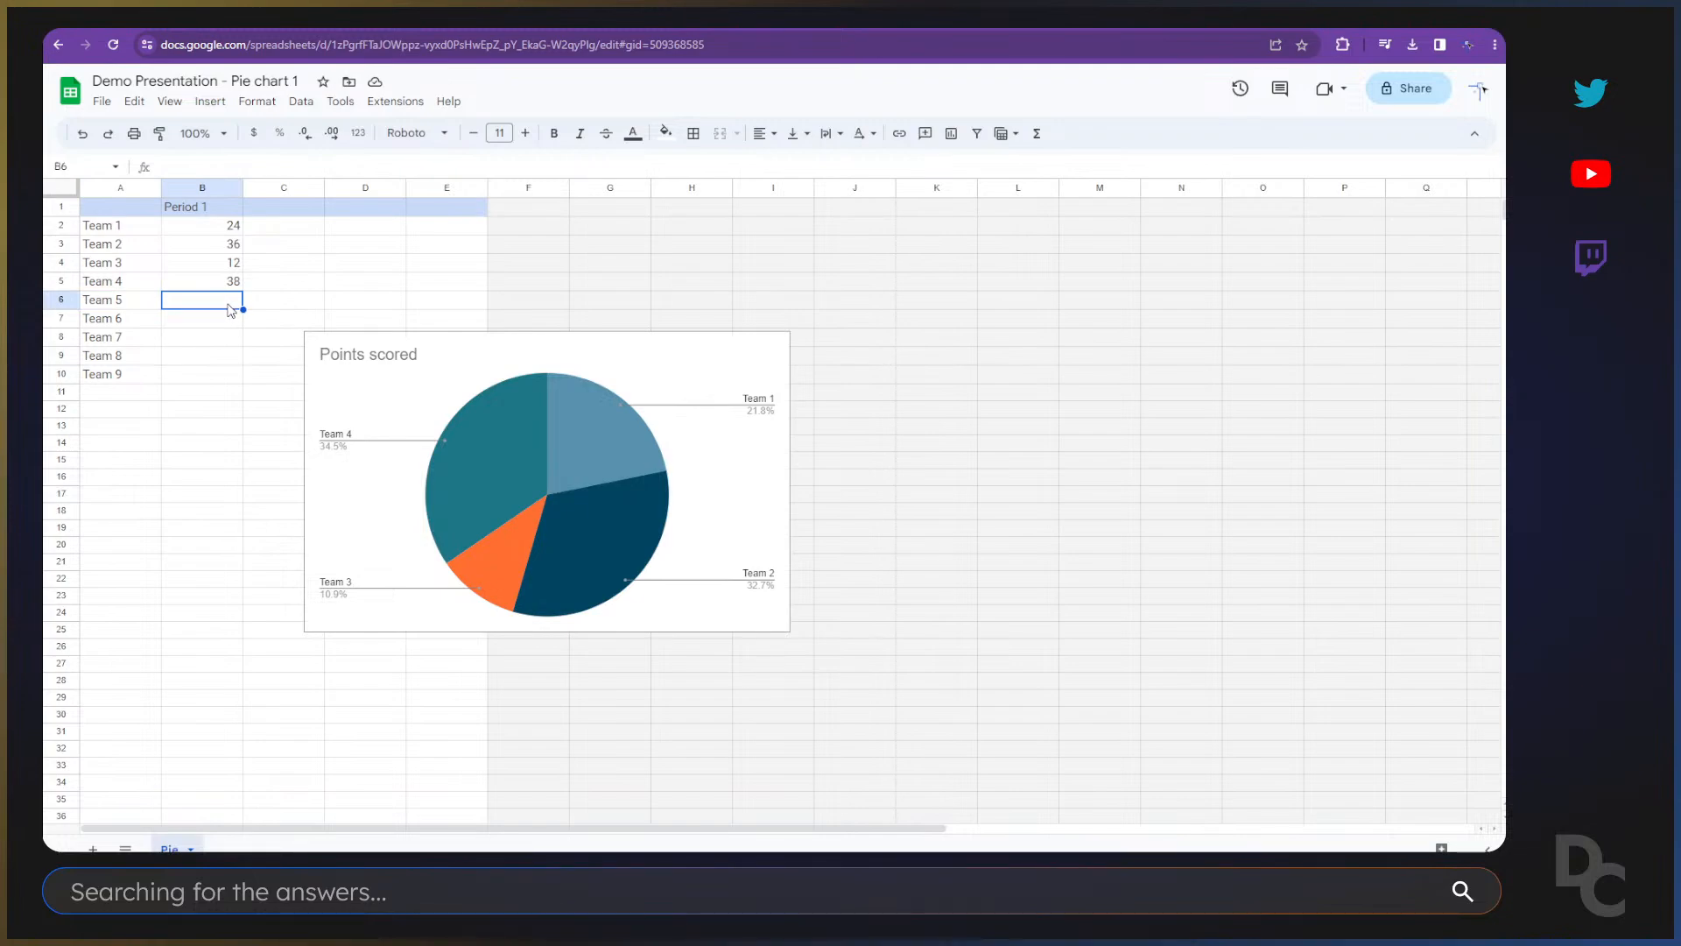
{"action": "type", "text": "14"}
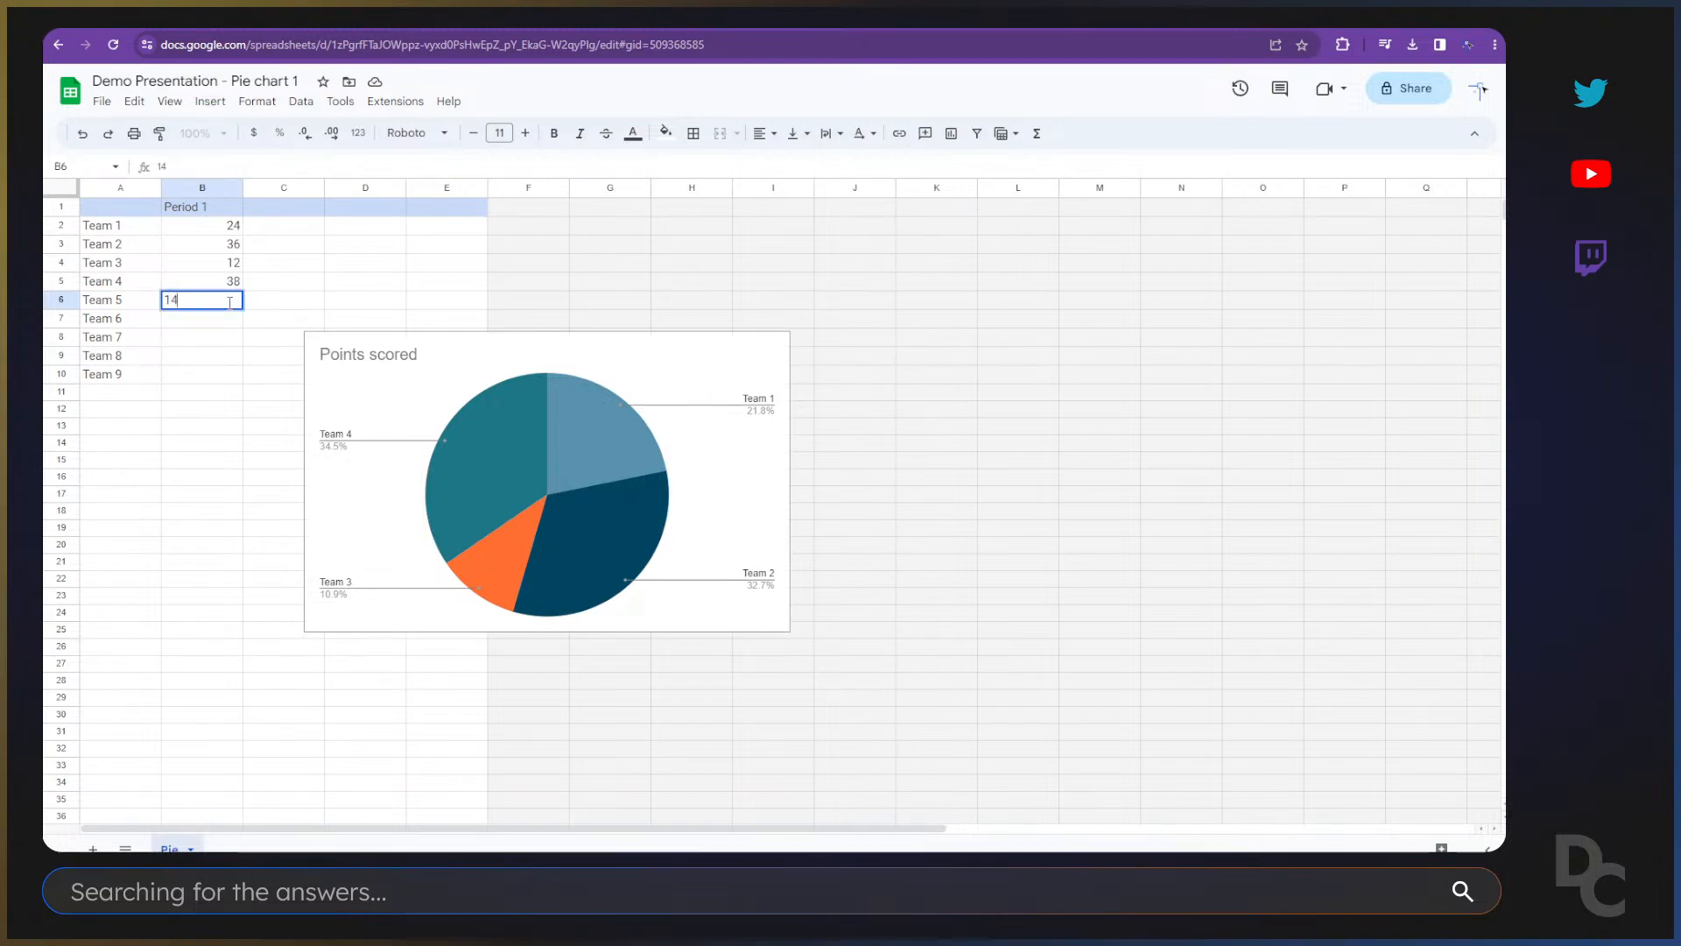
{"action": "key", "text": "Return"}
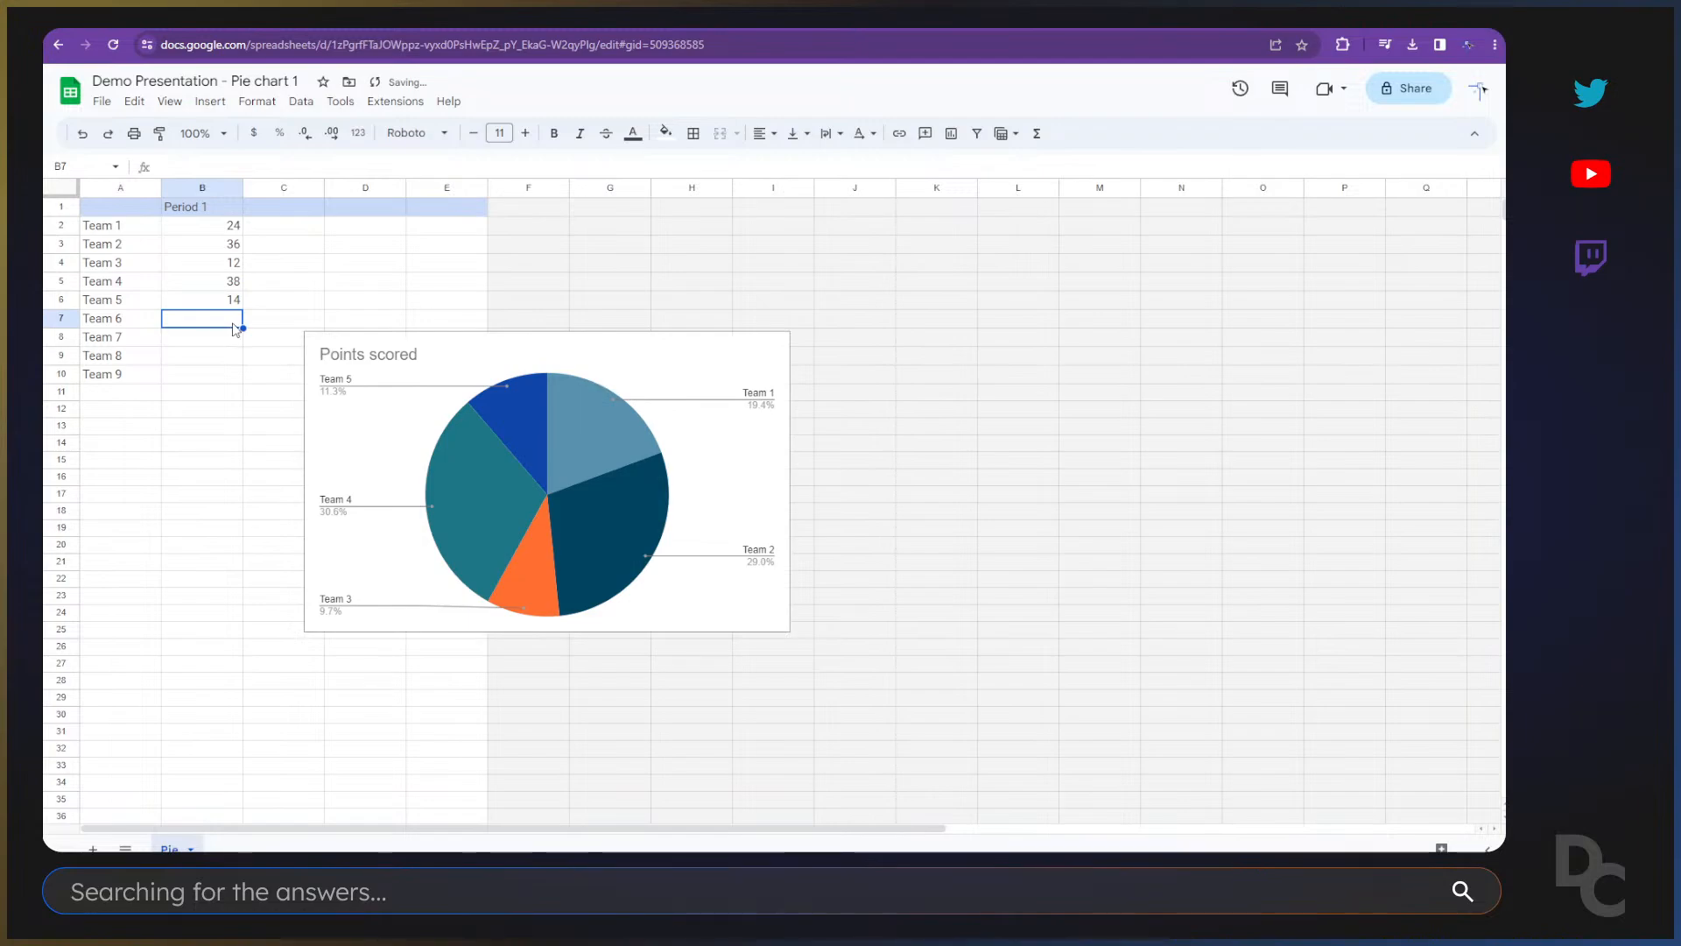
{"action": "type", "text": "23"}
{"action": "key", "text": "Return"}
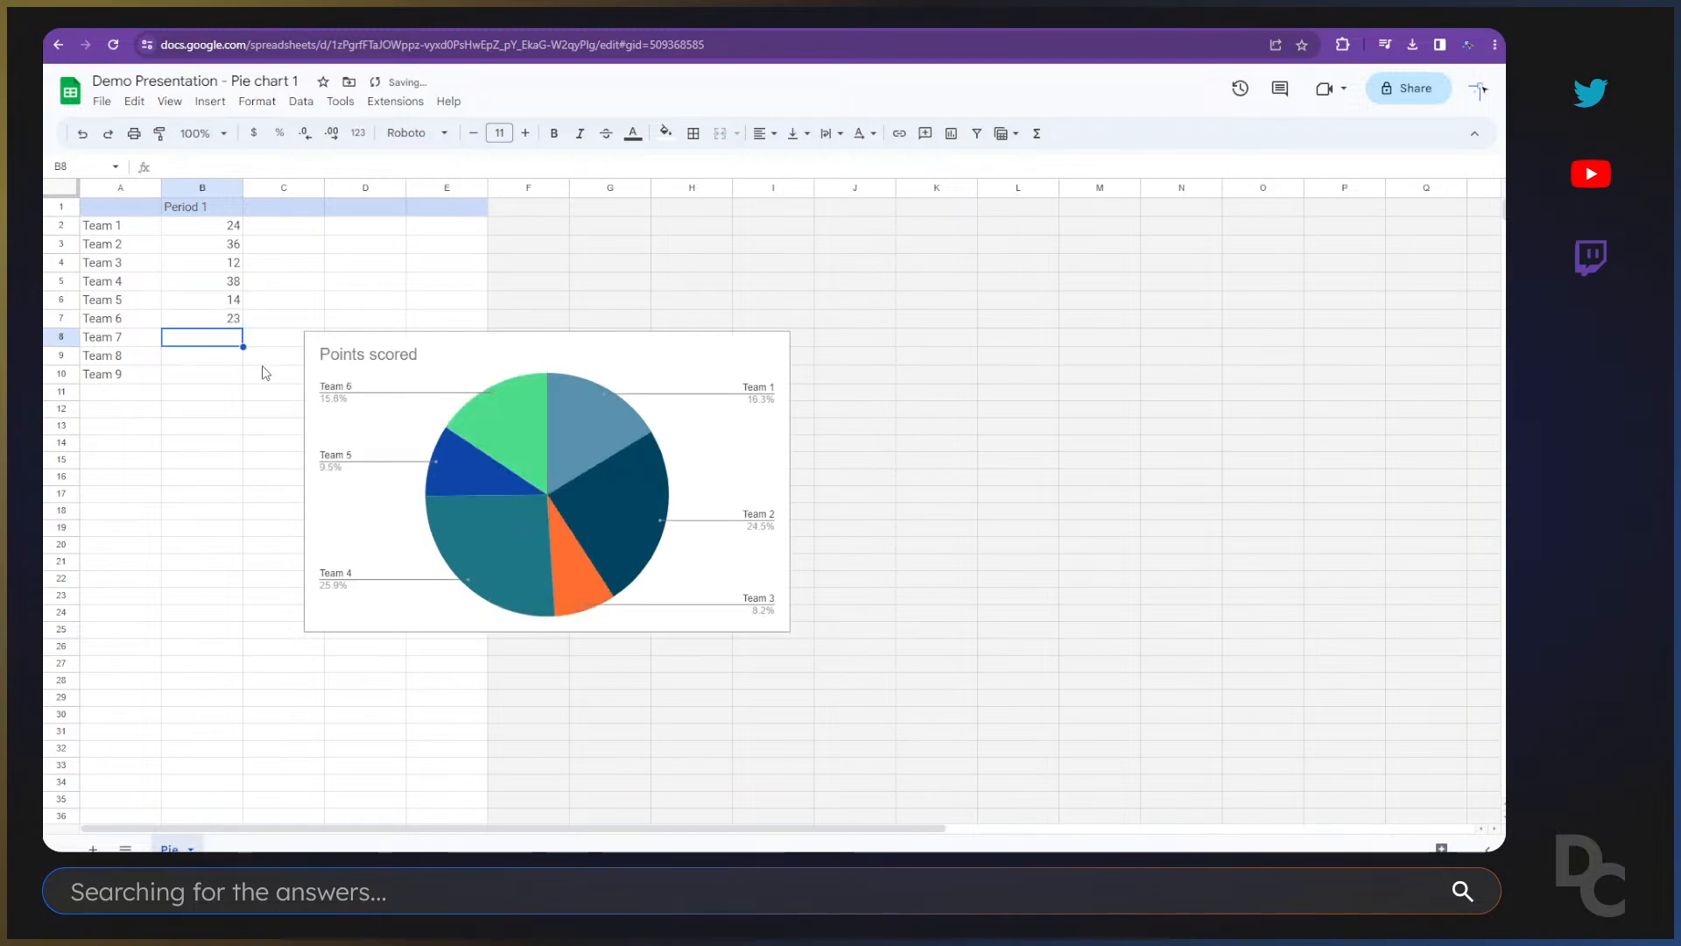
{"action": "type", "text": "45"}
{"action": "key", "text": "Return"}
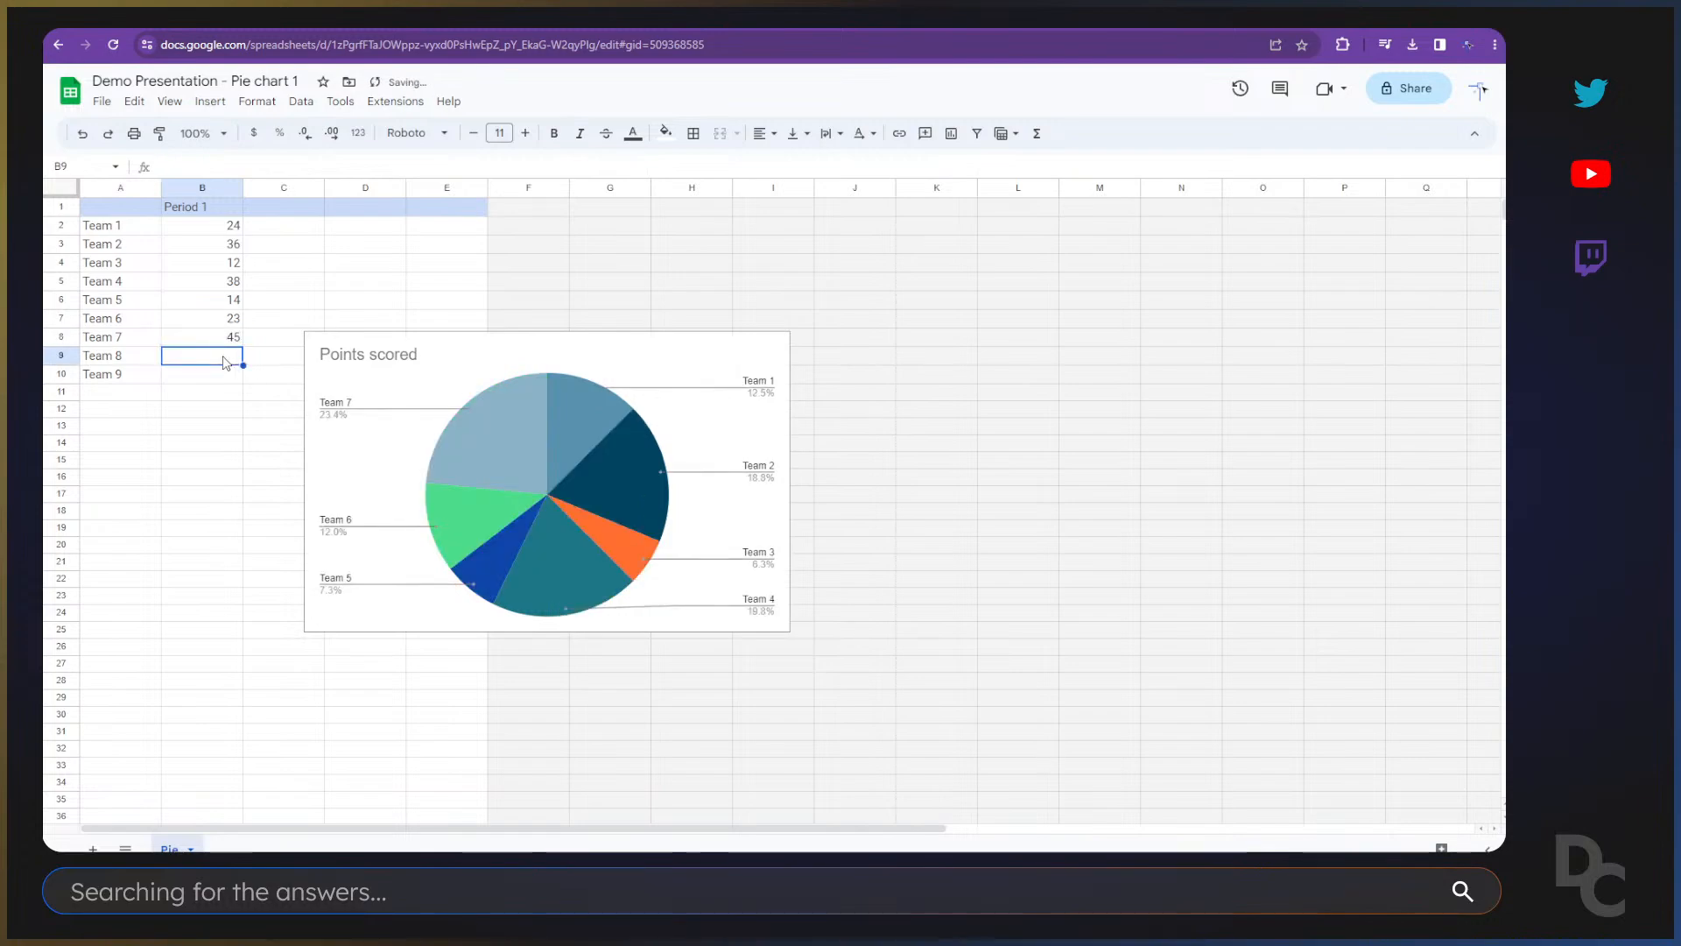
{"action": "type", "text": "21"}
{"action": "key", "text": "Return"}
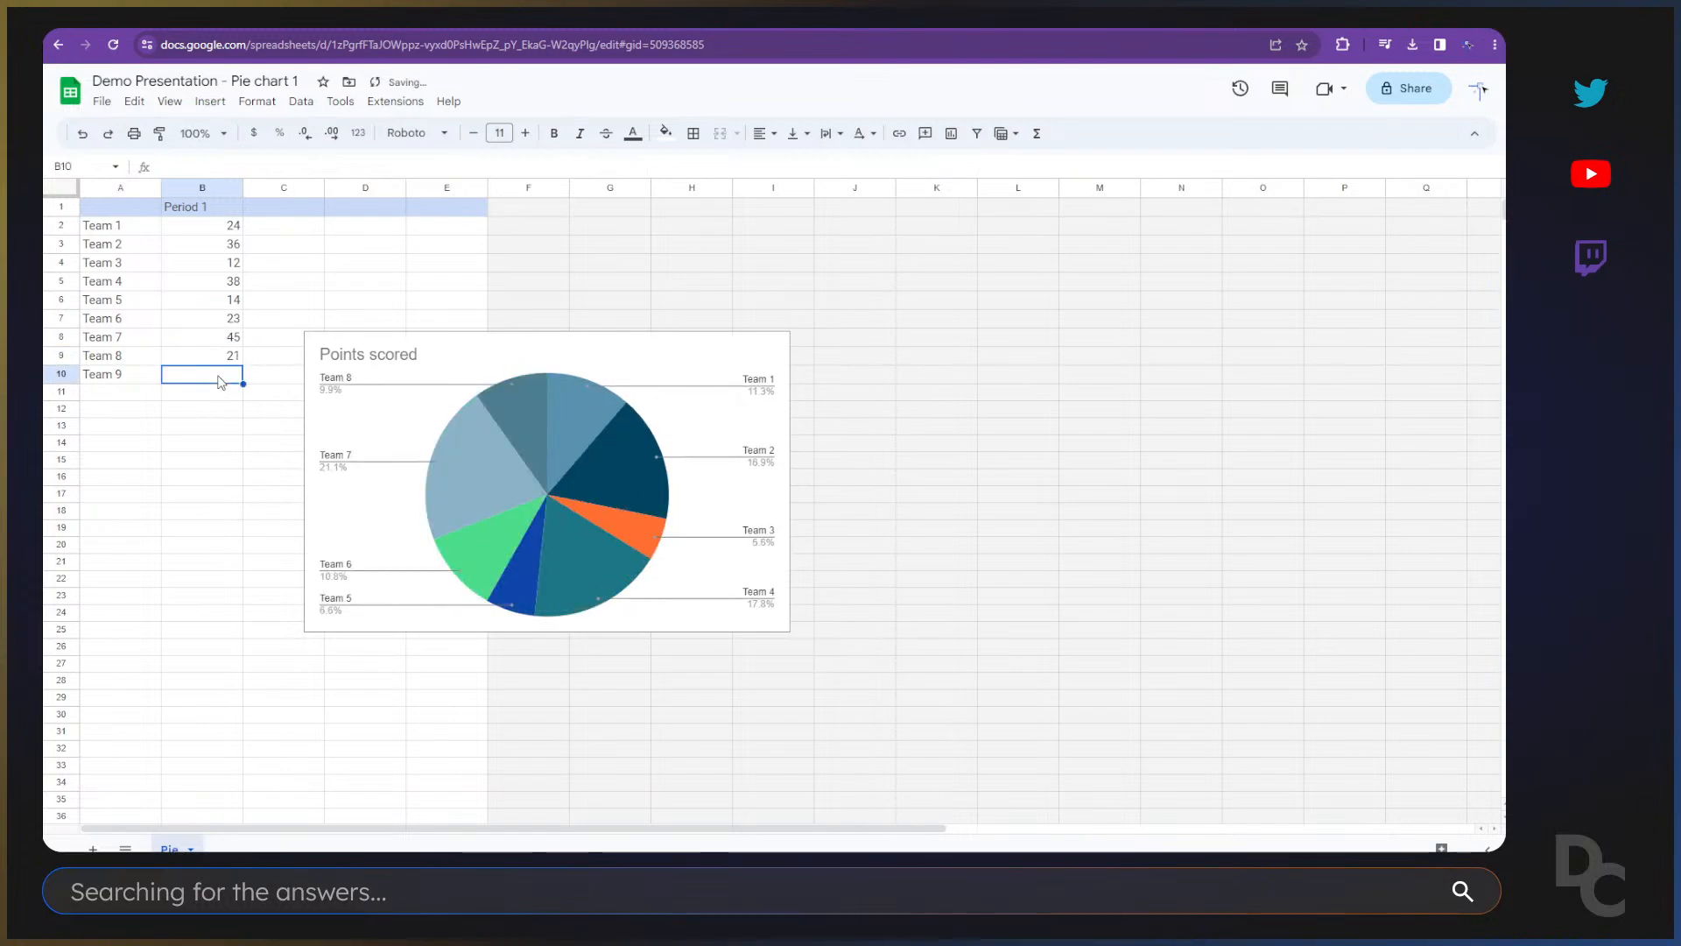
{"action": "type", "text": "11"}
{"action": "left_click", "coordinate": [251, 381]}
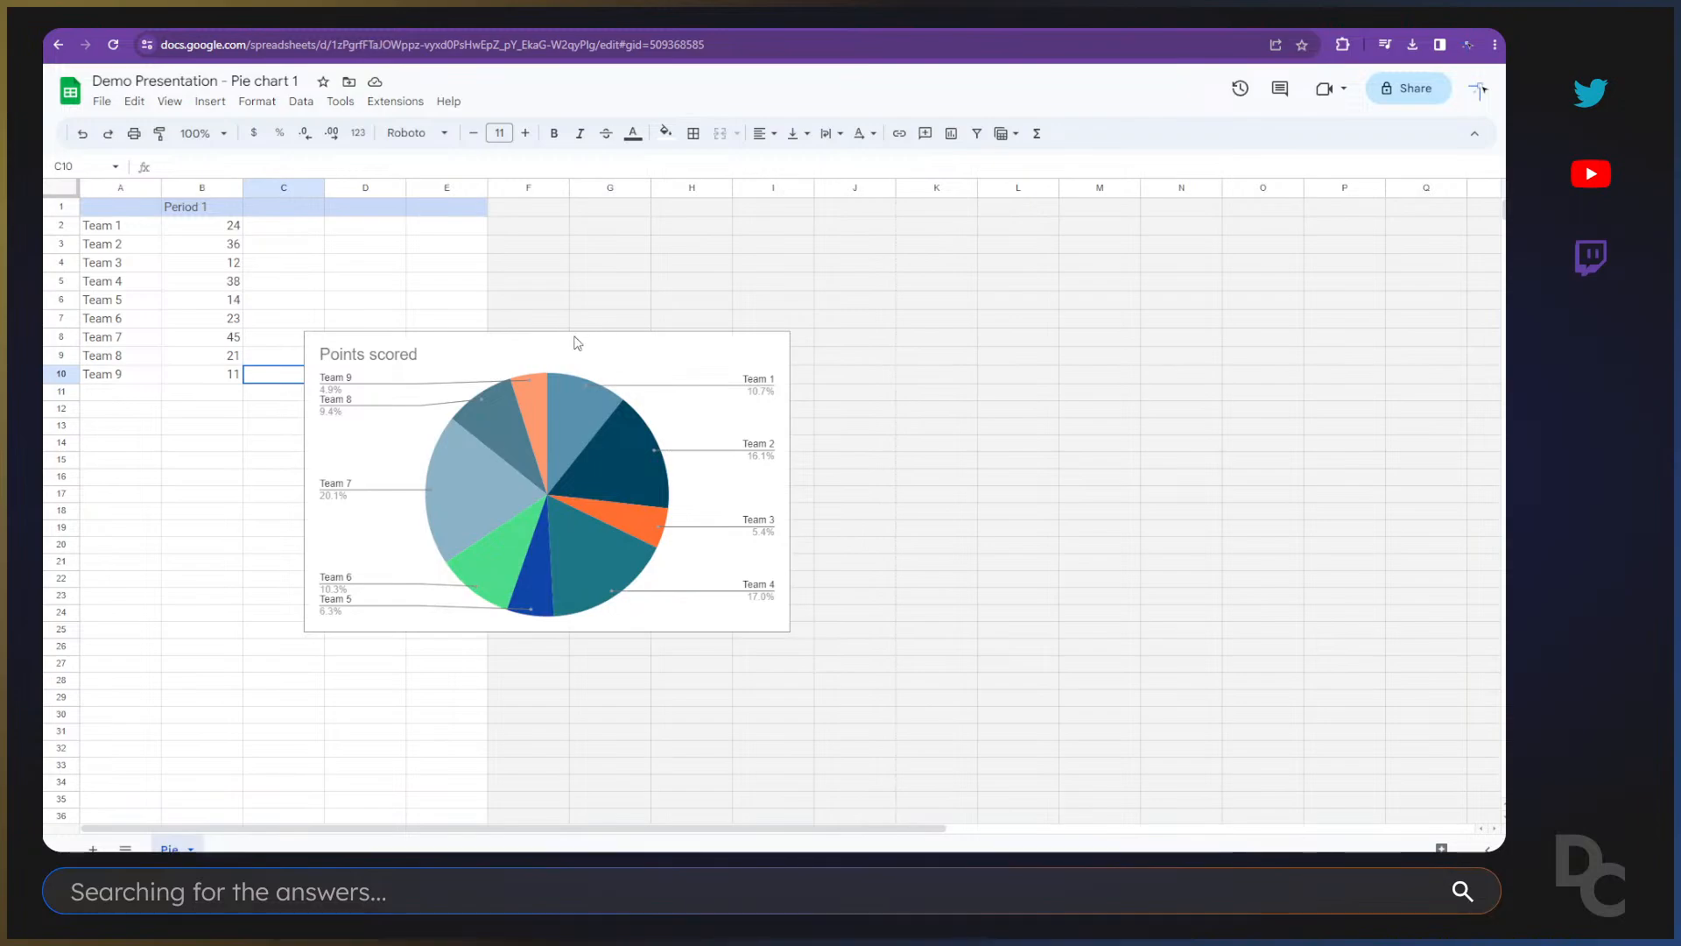
{"action": "left_click_drag", "start_coordinate": [577, 342], "coordinate": [649, 233]}
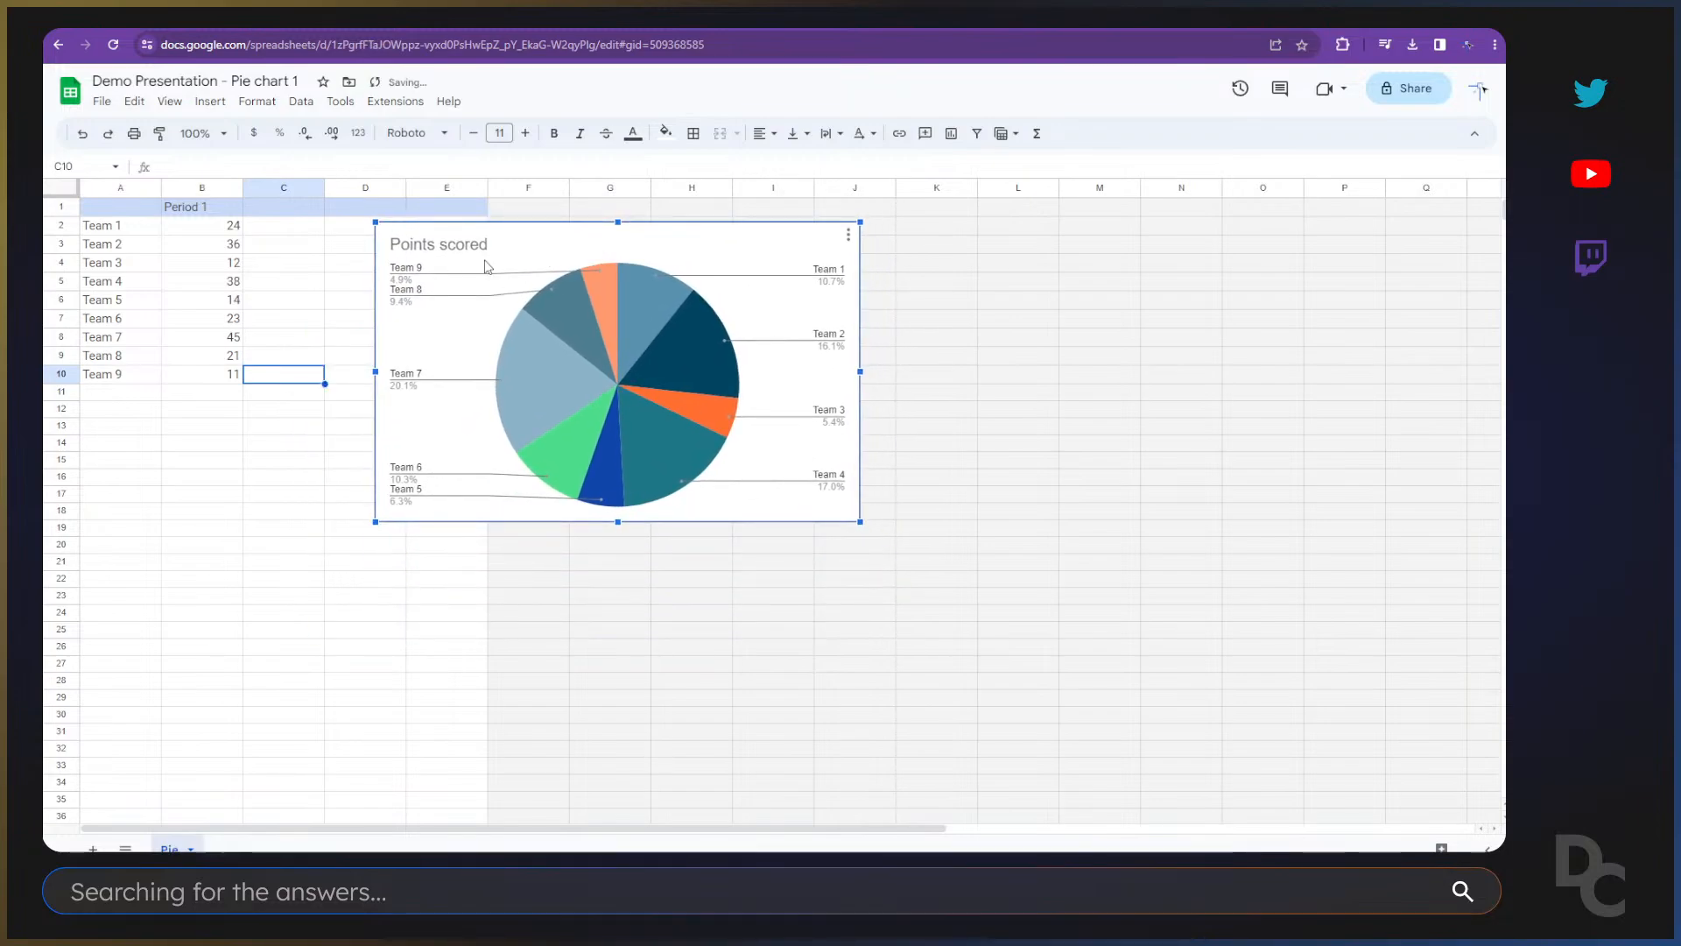
Step: Go through the Period 1 values one by one from B2 to B10 to check the chart's data
{"action": "left_click", "coordinate": [209, 229]}
{"action": "left_click", "coordinate": [220, 249]}
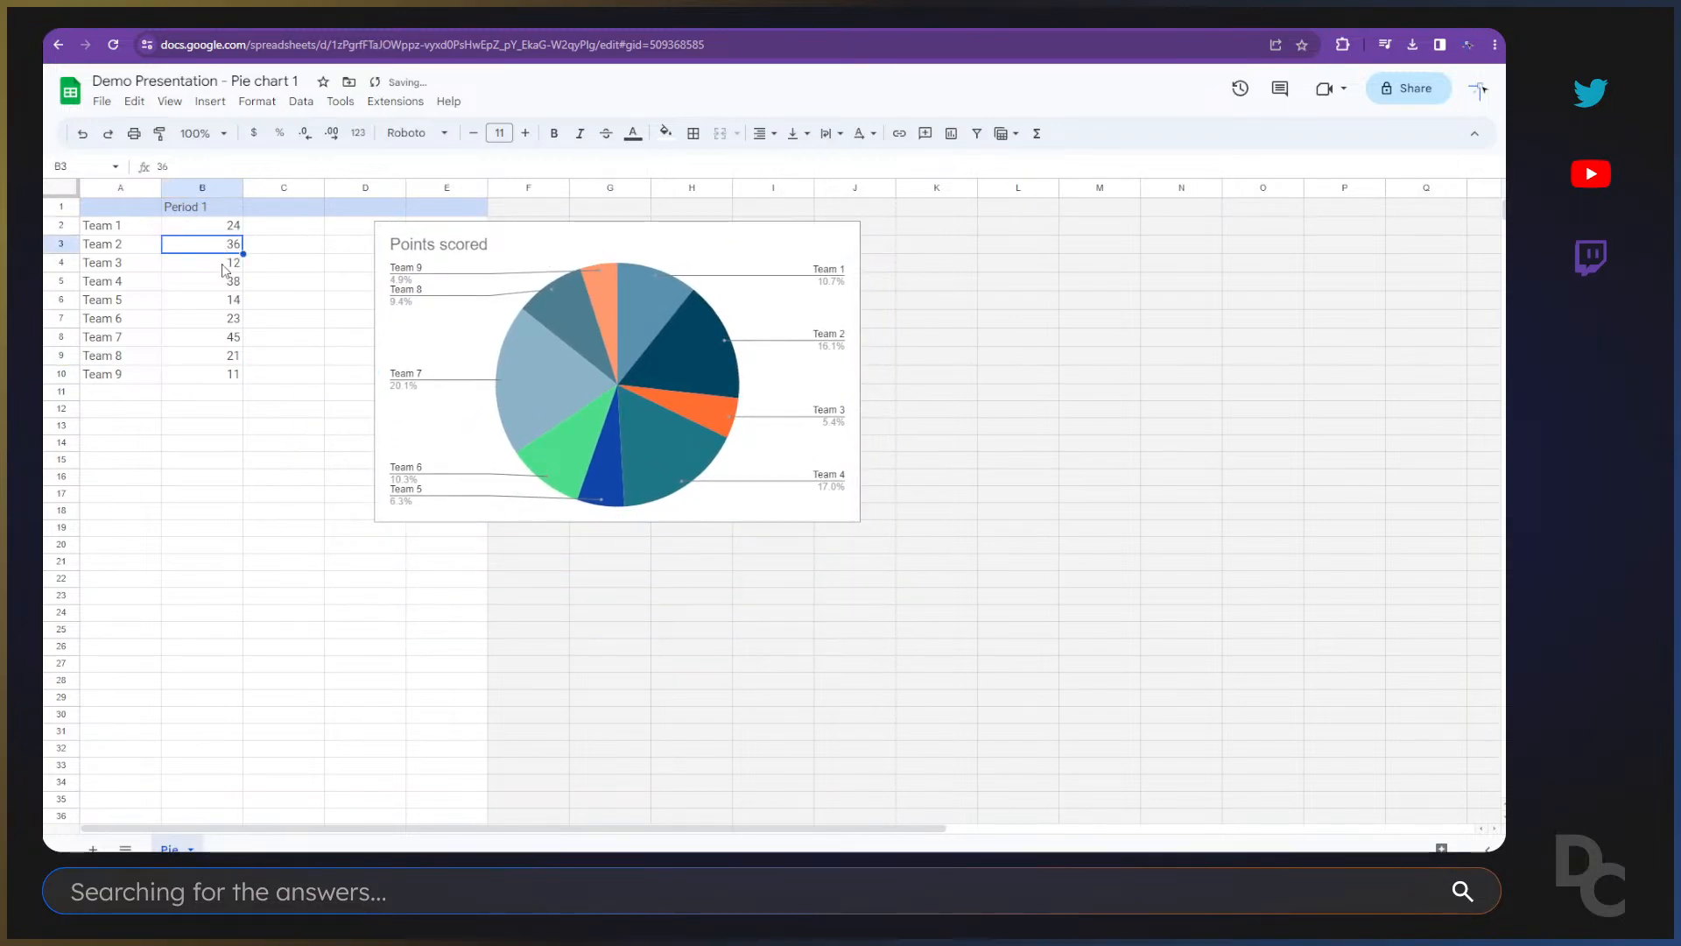
{"action": "left_click", "coordinate": [223, 264]}
{"action": "left_click", "coordinate": [226, 284]}
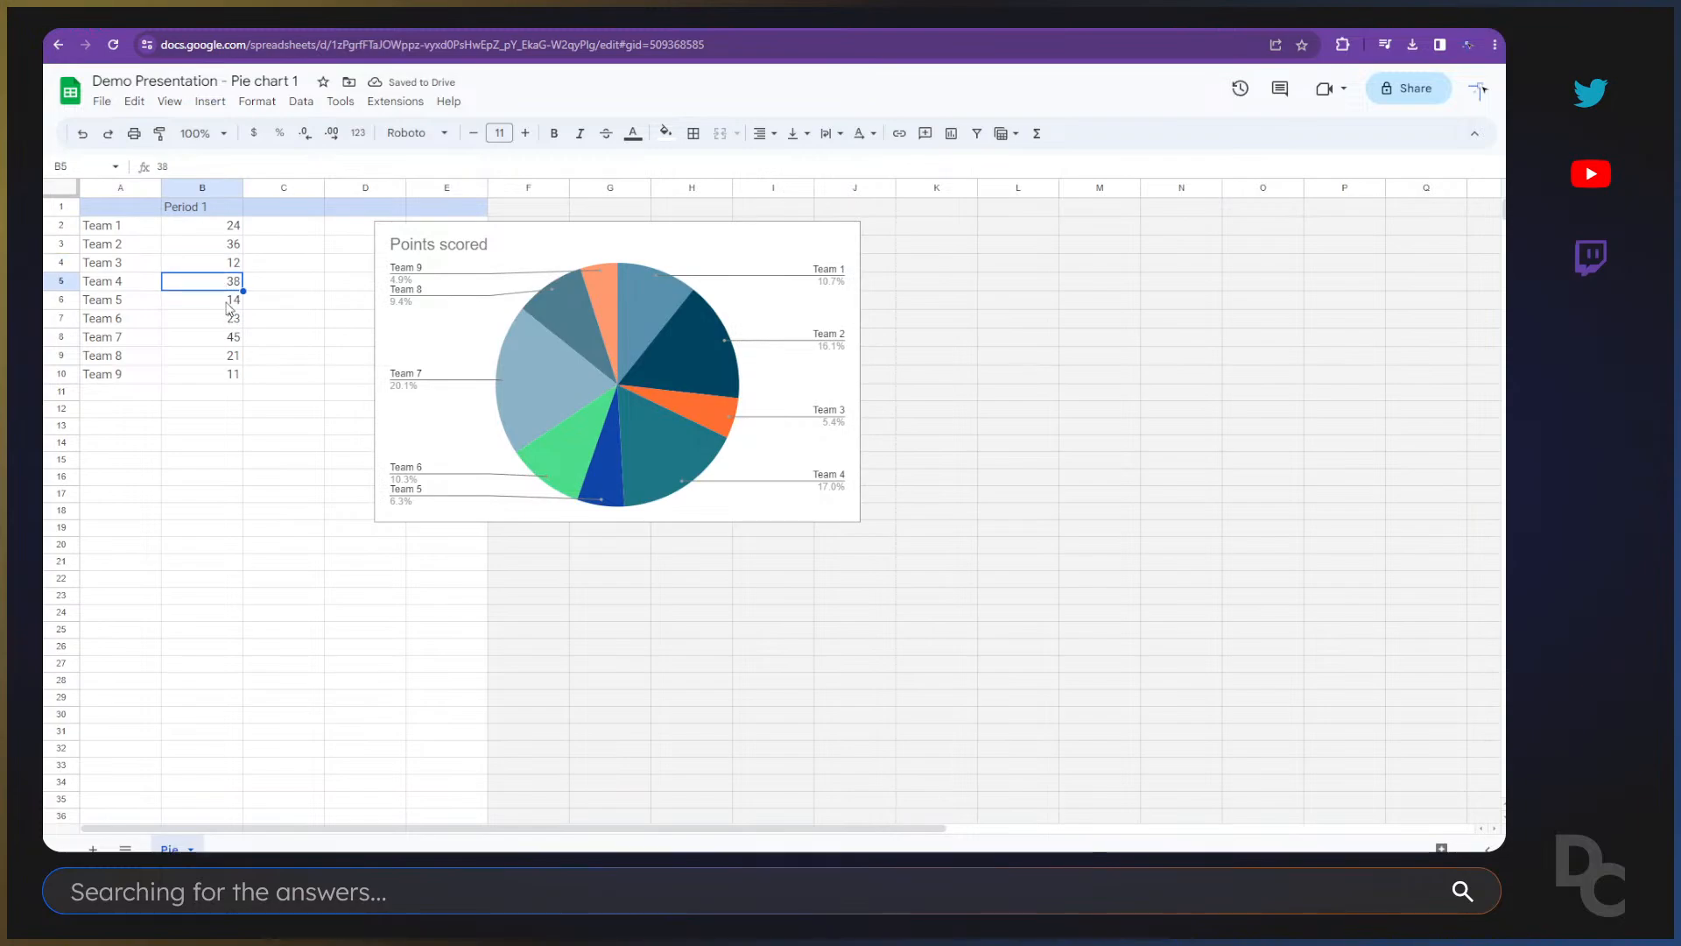
{"action": "left_click", "coordinate": [227, 303]}
{"action": "left_click", "coordinate": [228, 321]}
{"action": "left_click", "coordinate": [229, 339]}
{"action": "left_click", "coordinate": [229, 357]}
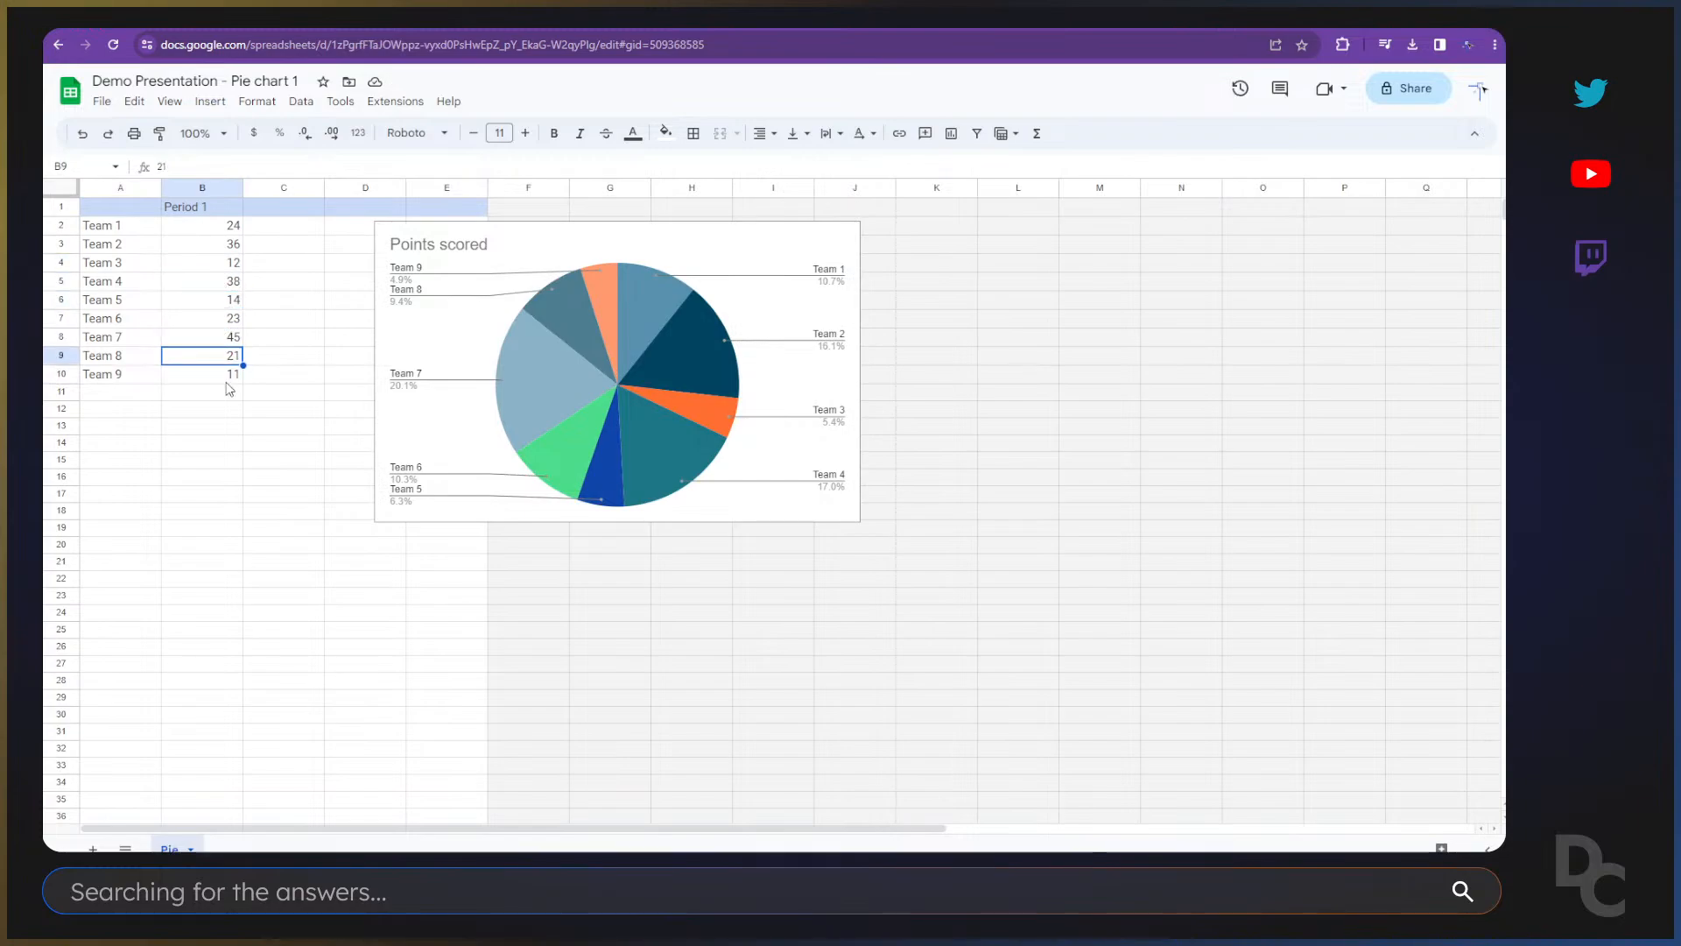
{"action": "left_click", "coordinate": [231, 377]}
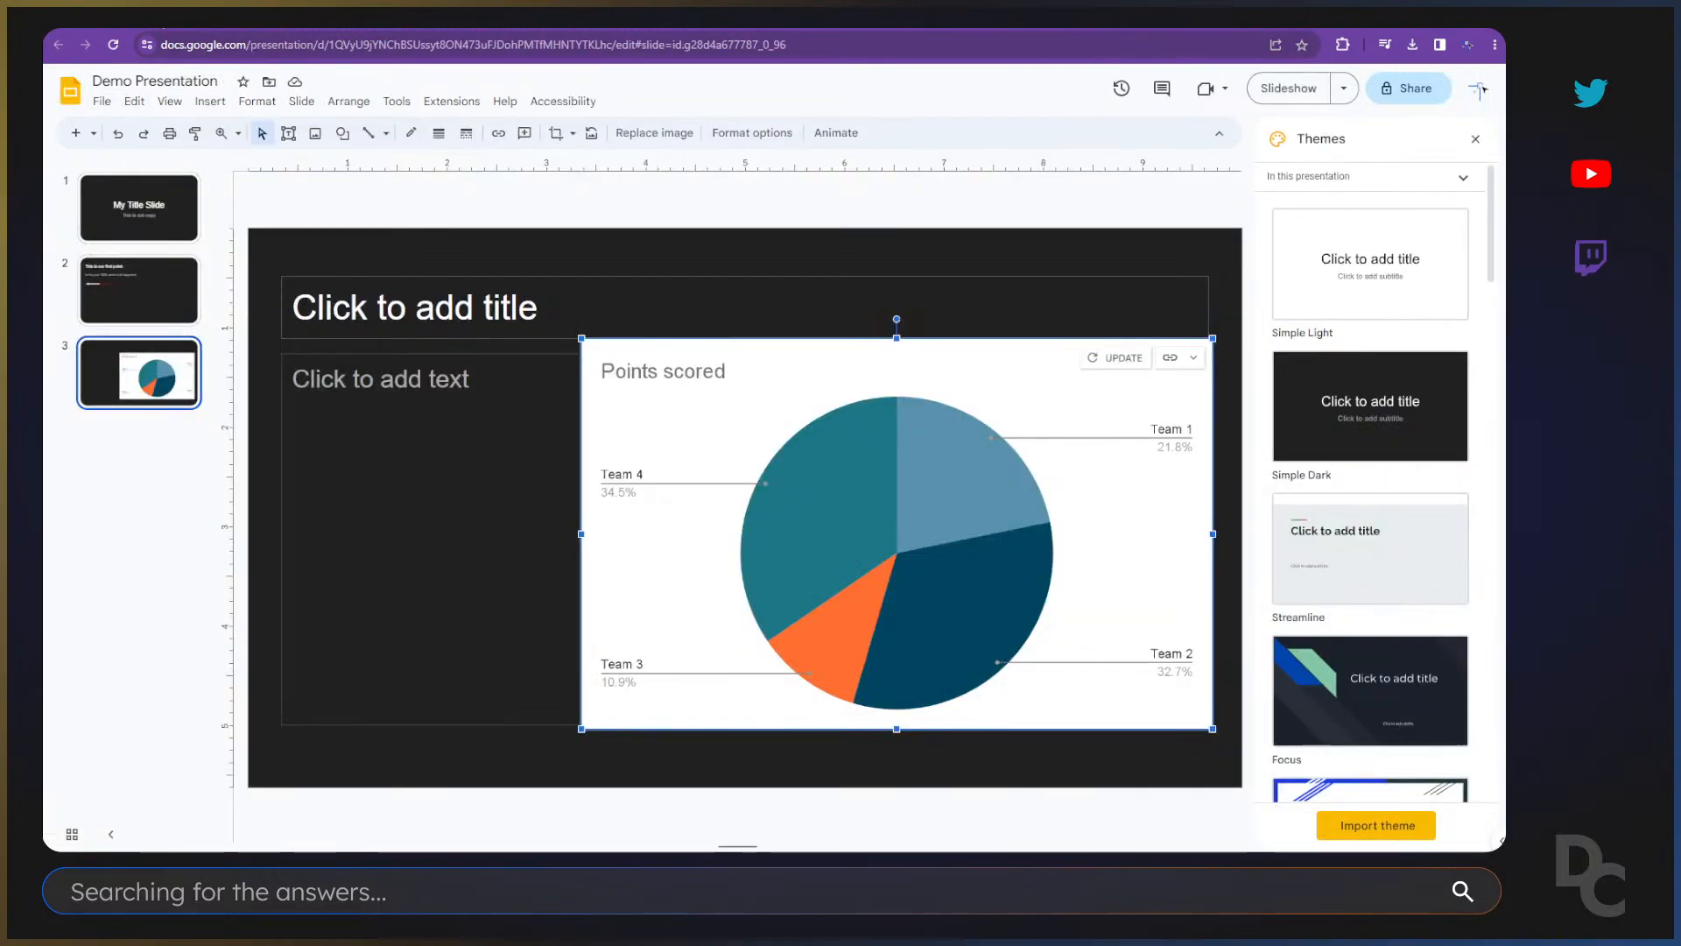
Step: Update the pie chart on slide 3 from its linked spreadsheet and adjust its position slightly
{"action": "left_click_drag", "start_coordinate": [798, 402], "coordinate": [784, 408]}
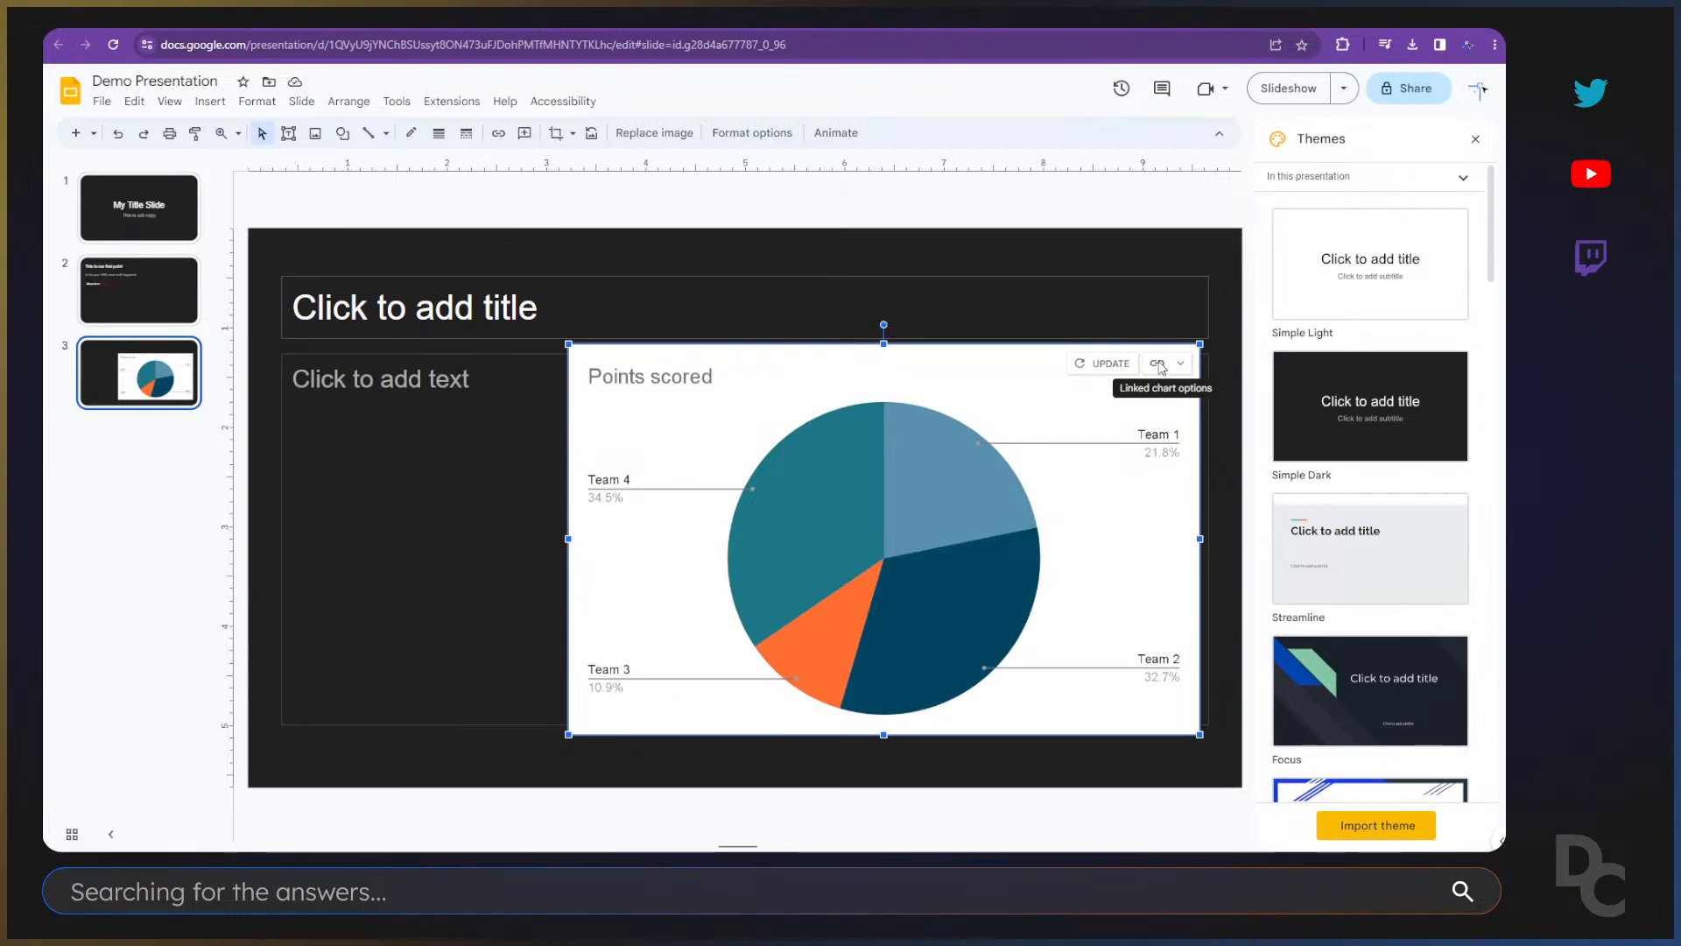
{"action": "left_click", "coordinate": [1100, 364]}
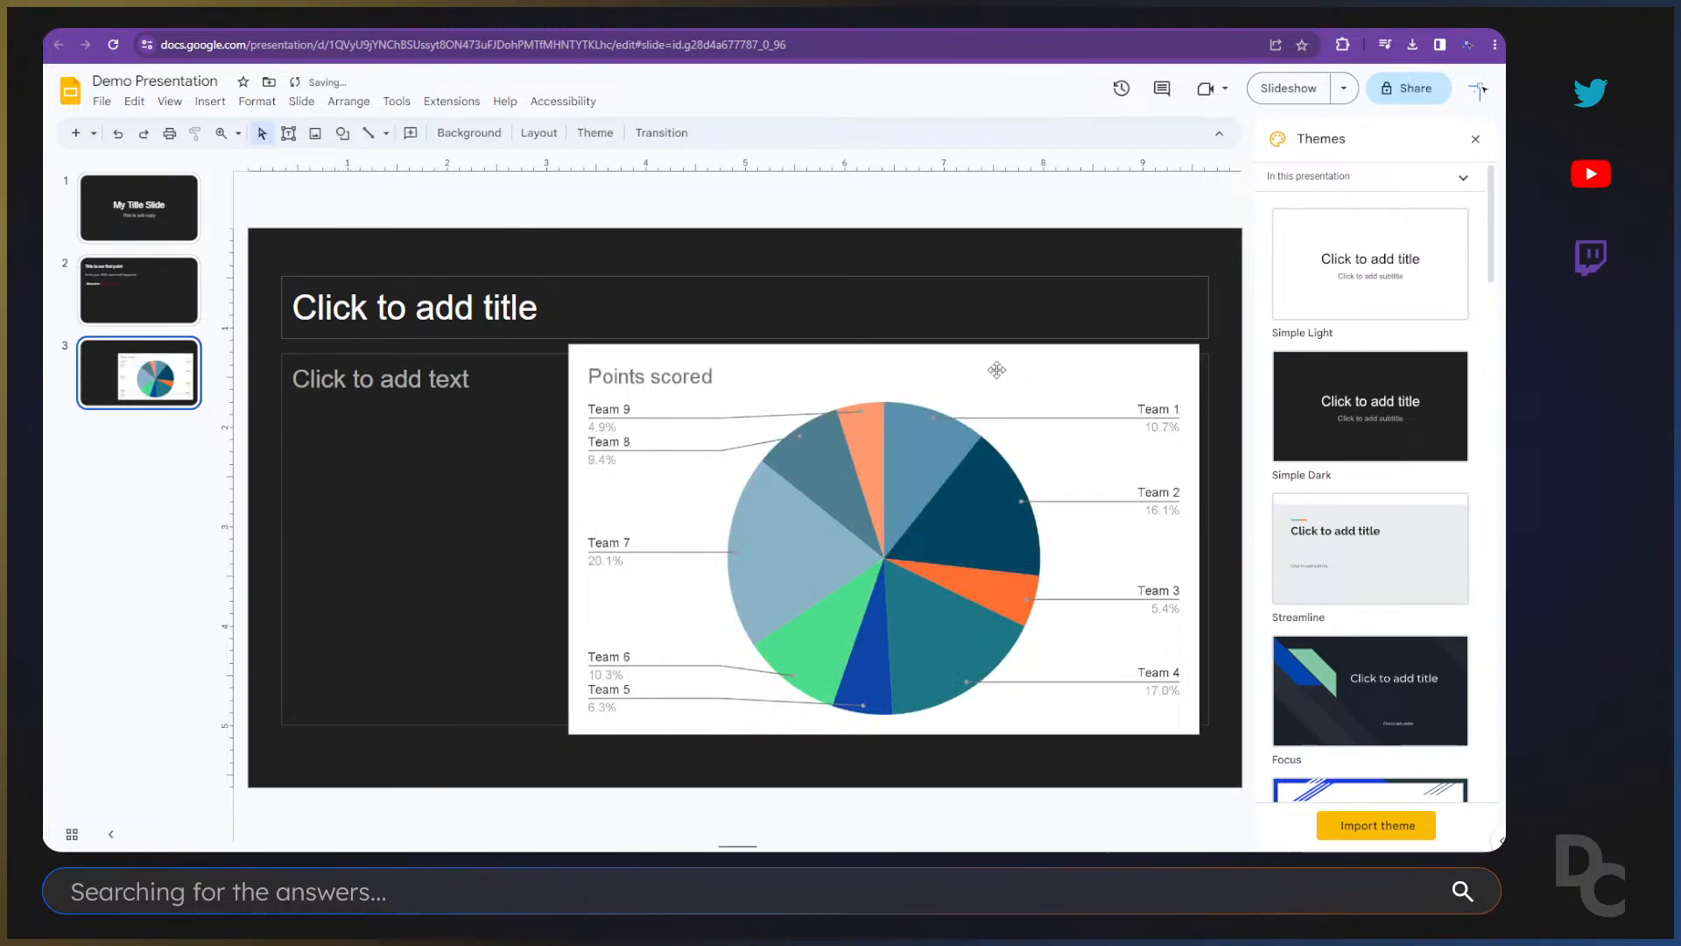
{"action": "left_click_drag", "start_coordinate": [996, 369], "coordinate": [1010, 370]}
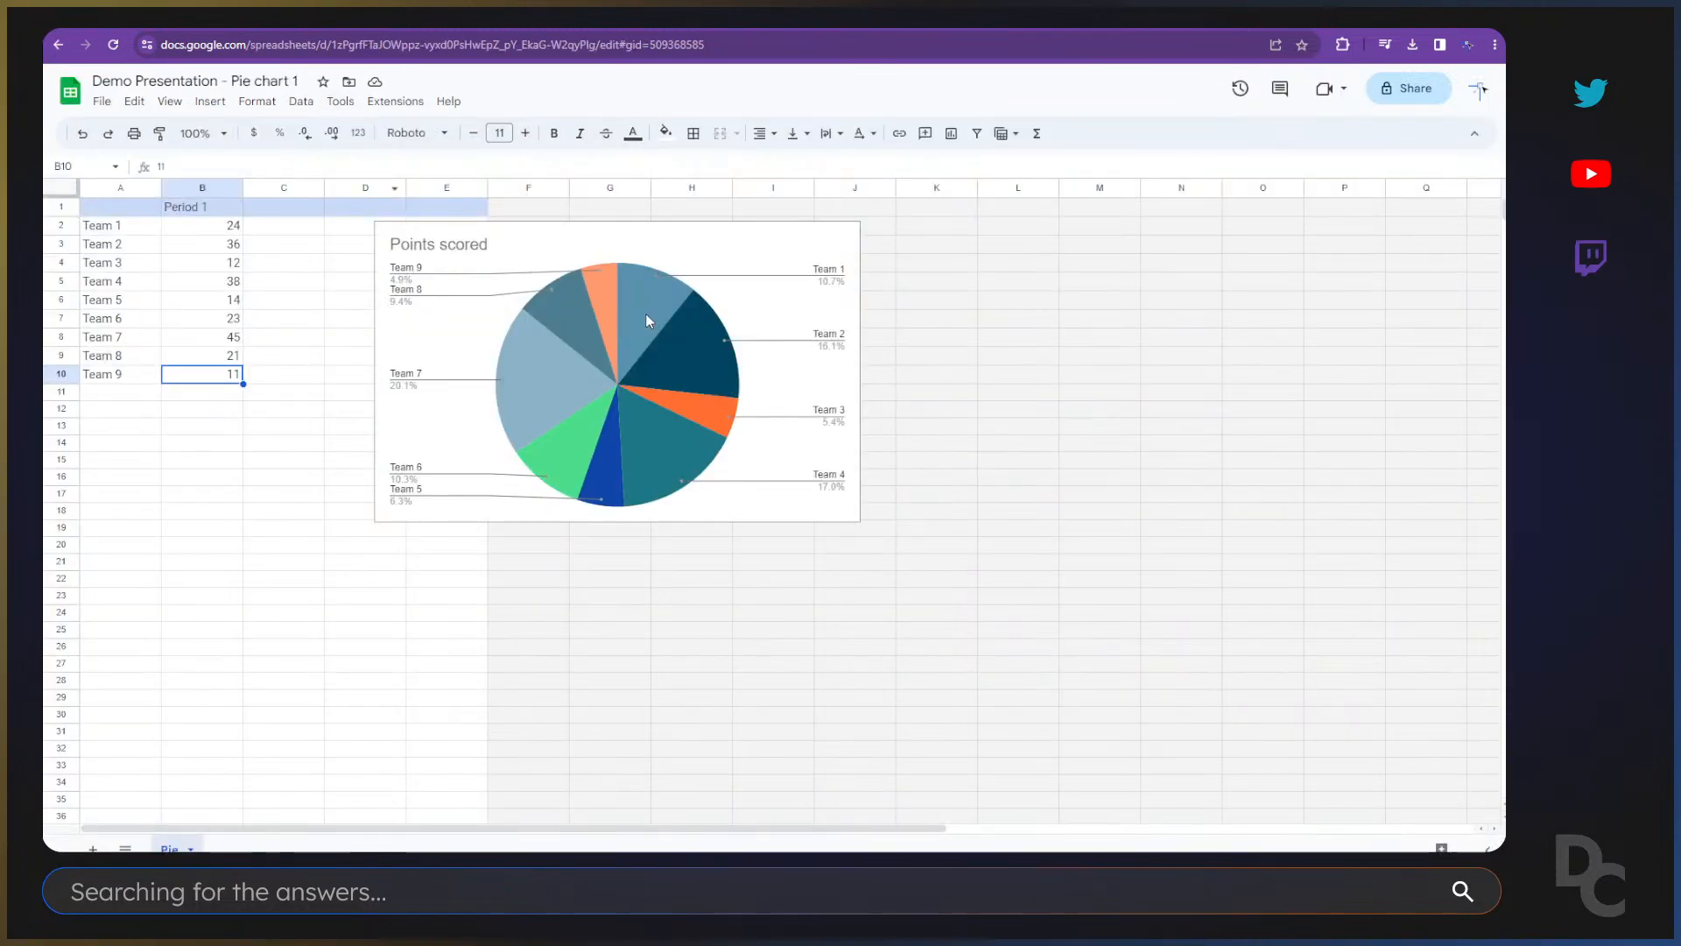
Step: Switch to the linked spreadsheet and open the Team 1 slice's settings in the chart editor
{"action": "left_click", "coordinate": [648, 320]}
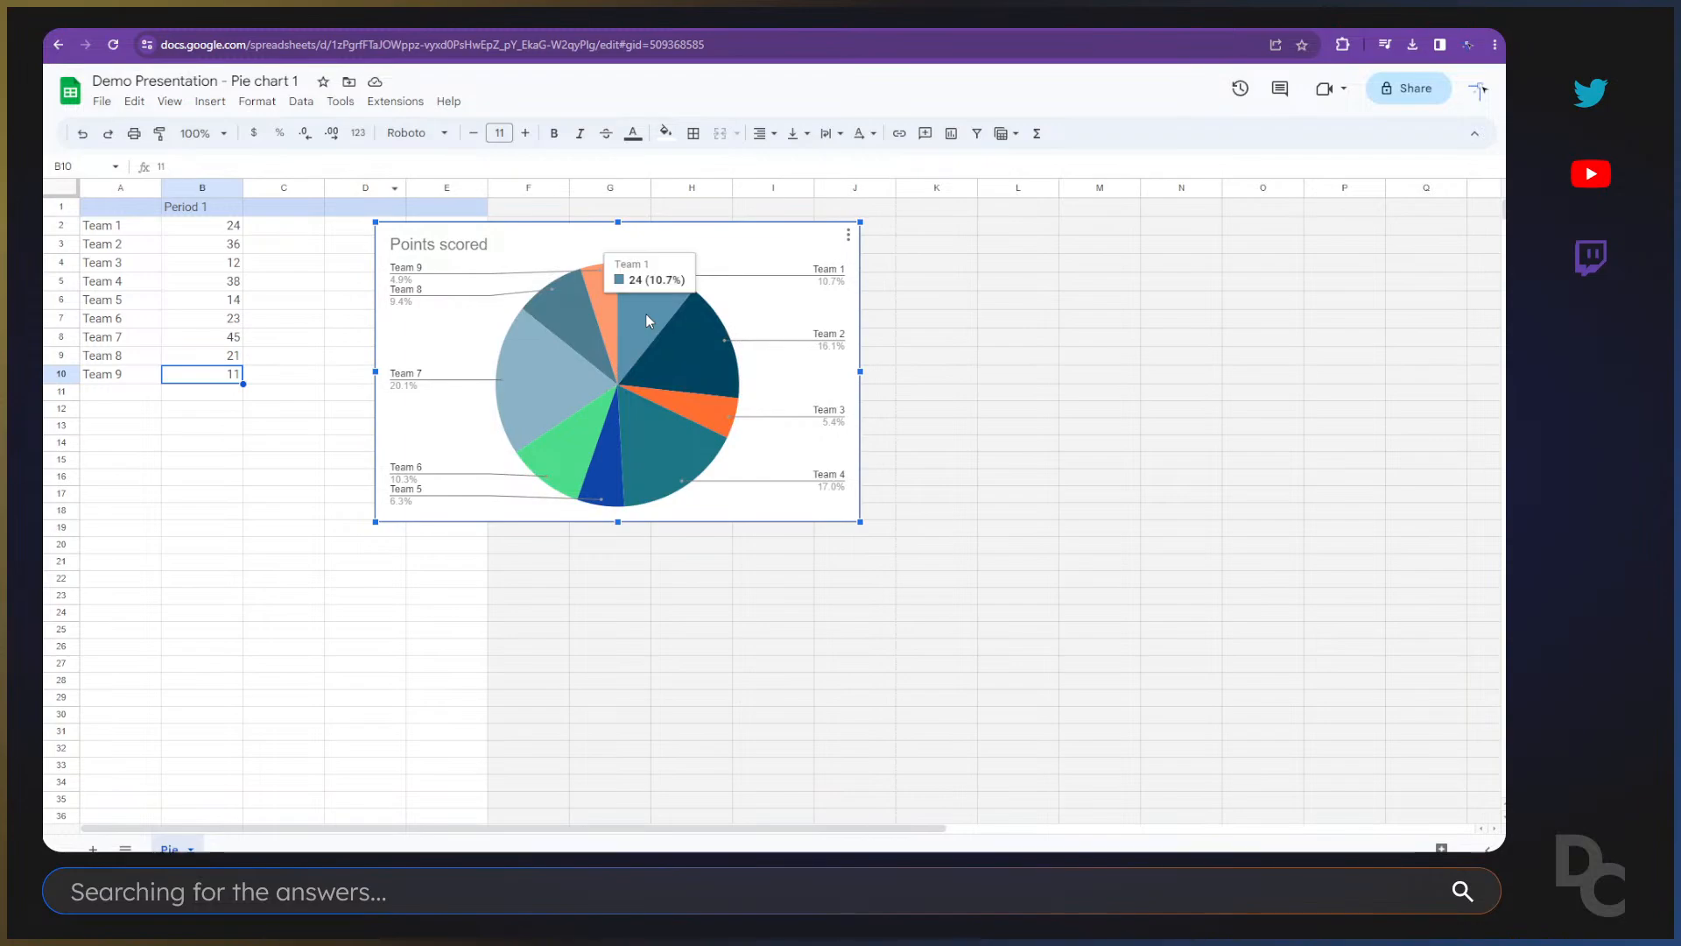
{"action": "double_click", "coordinate": [648, 320]}
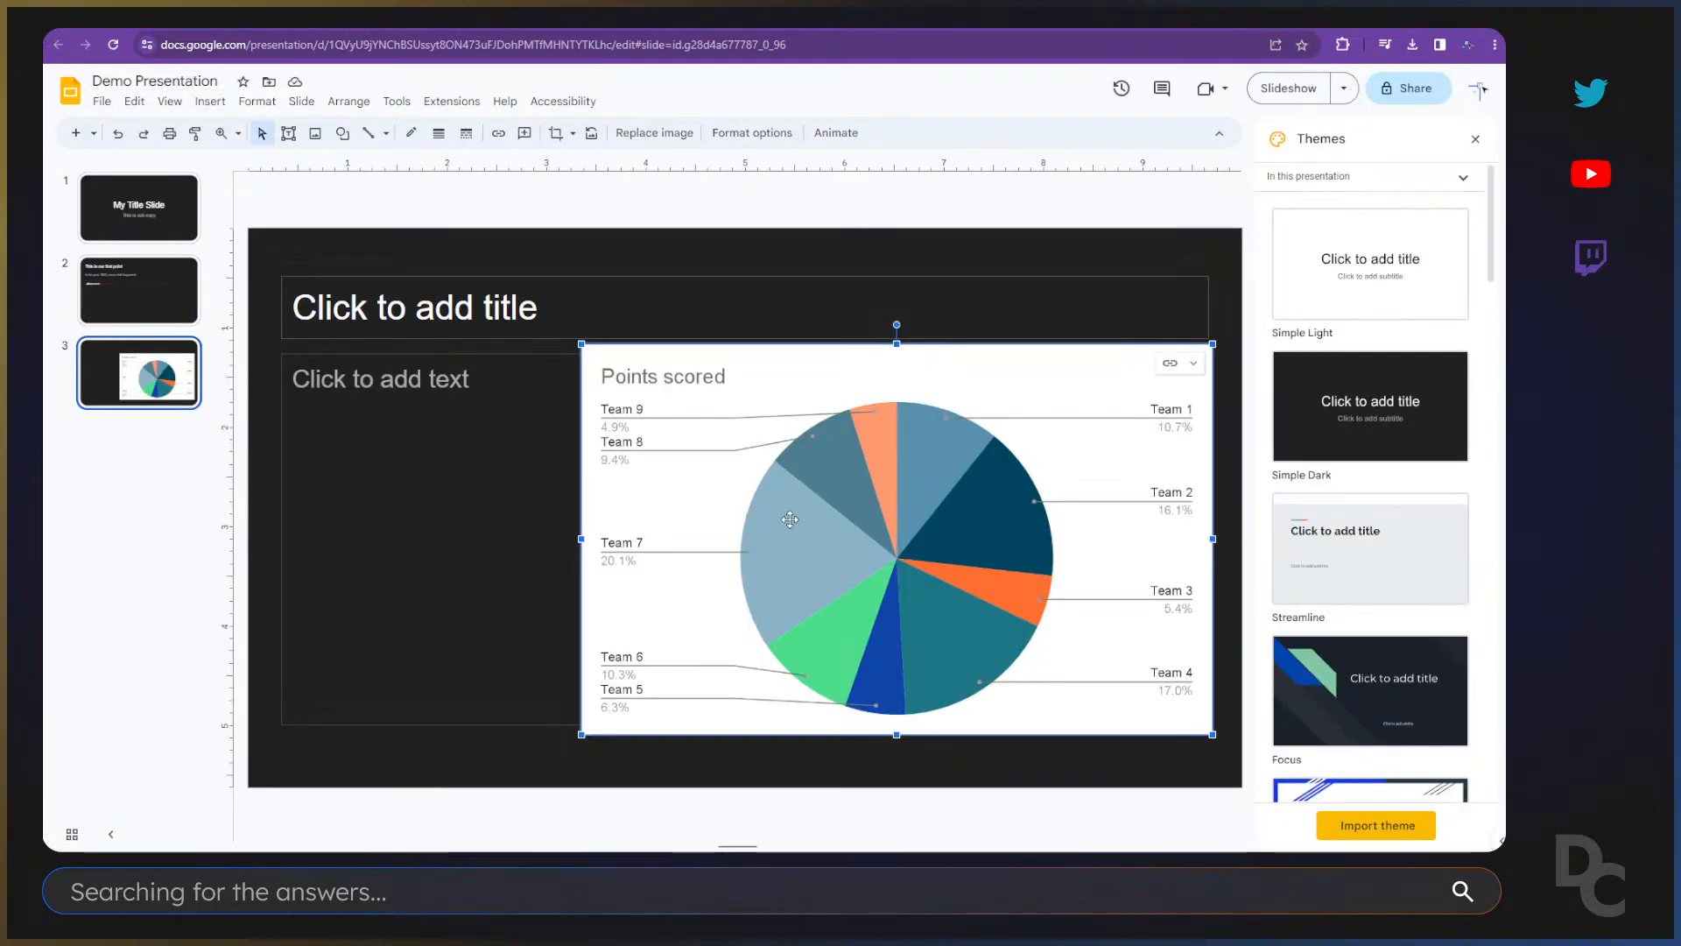
Step: Switch to the presentation and try shifting and cropping the pie chart within its crop frame, undoing each change
{"action": "double_click", "coordinate": [830, 585]}
{"action": "left_click_drag", "start_coordinate": [905, 549], "coordinate": [909, 518]}
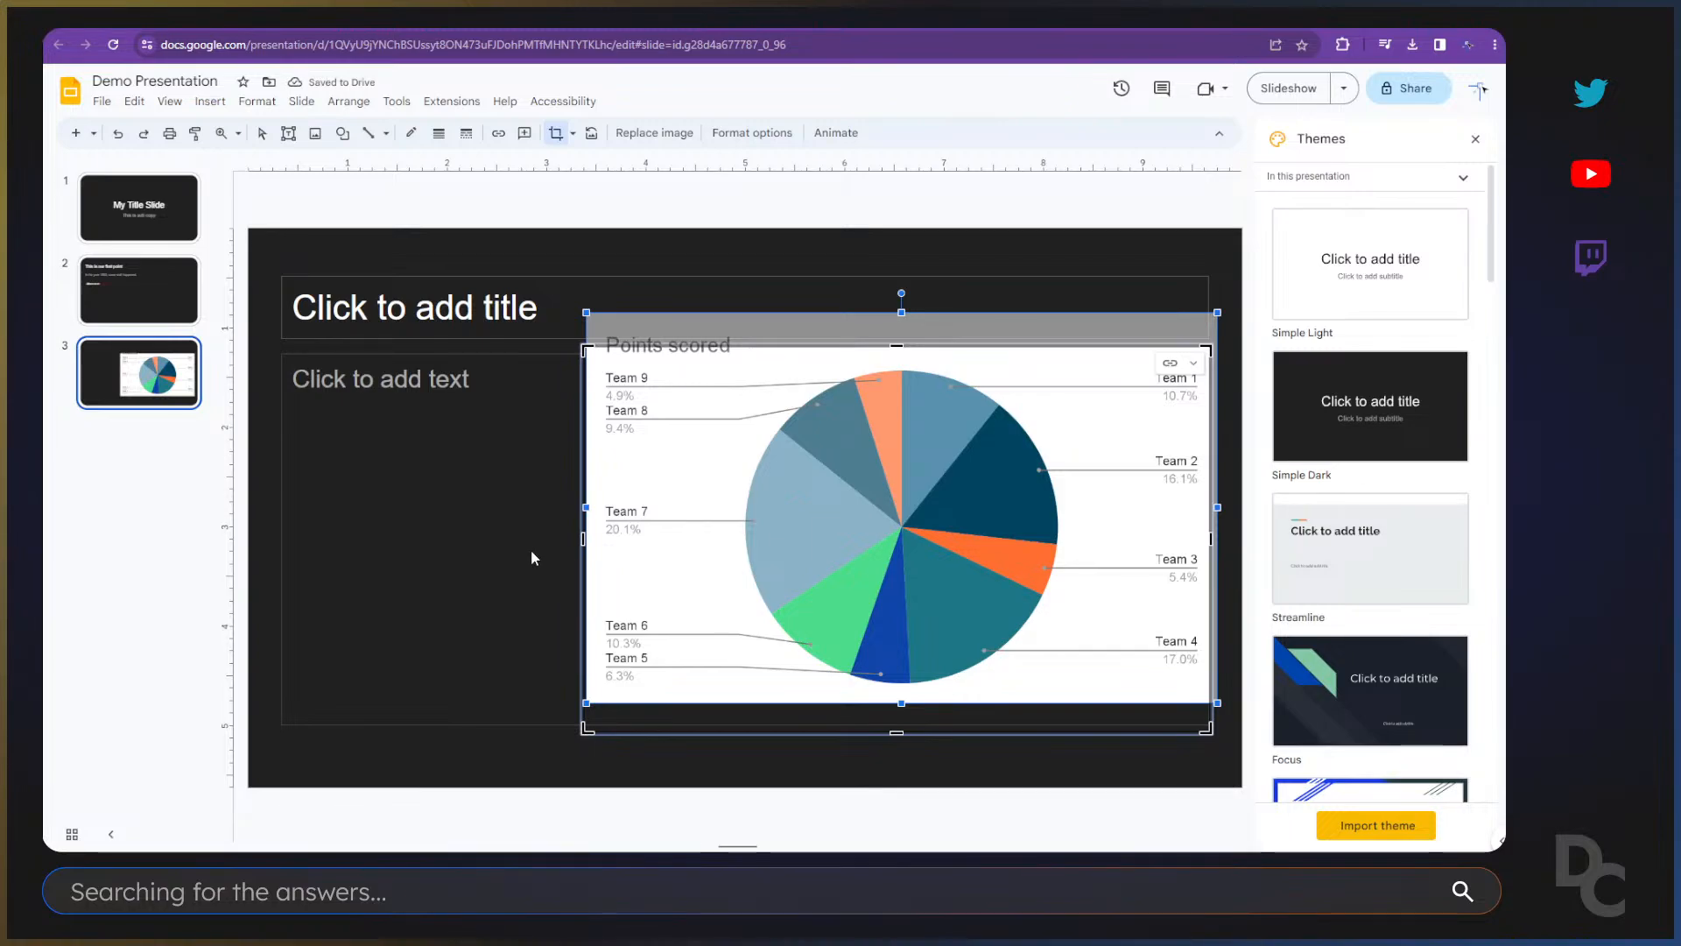
{"action": "key", "text": "ctrl+z"}
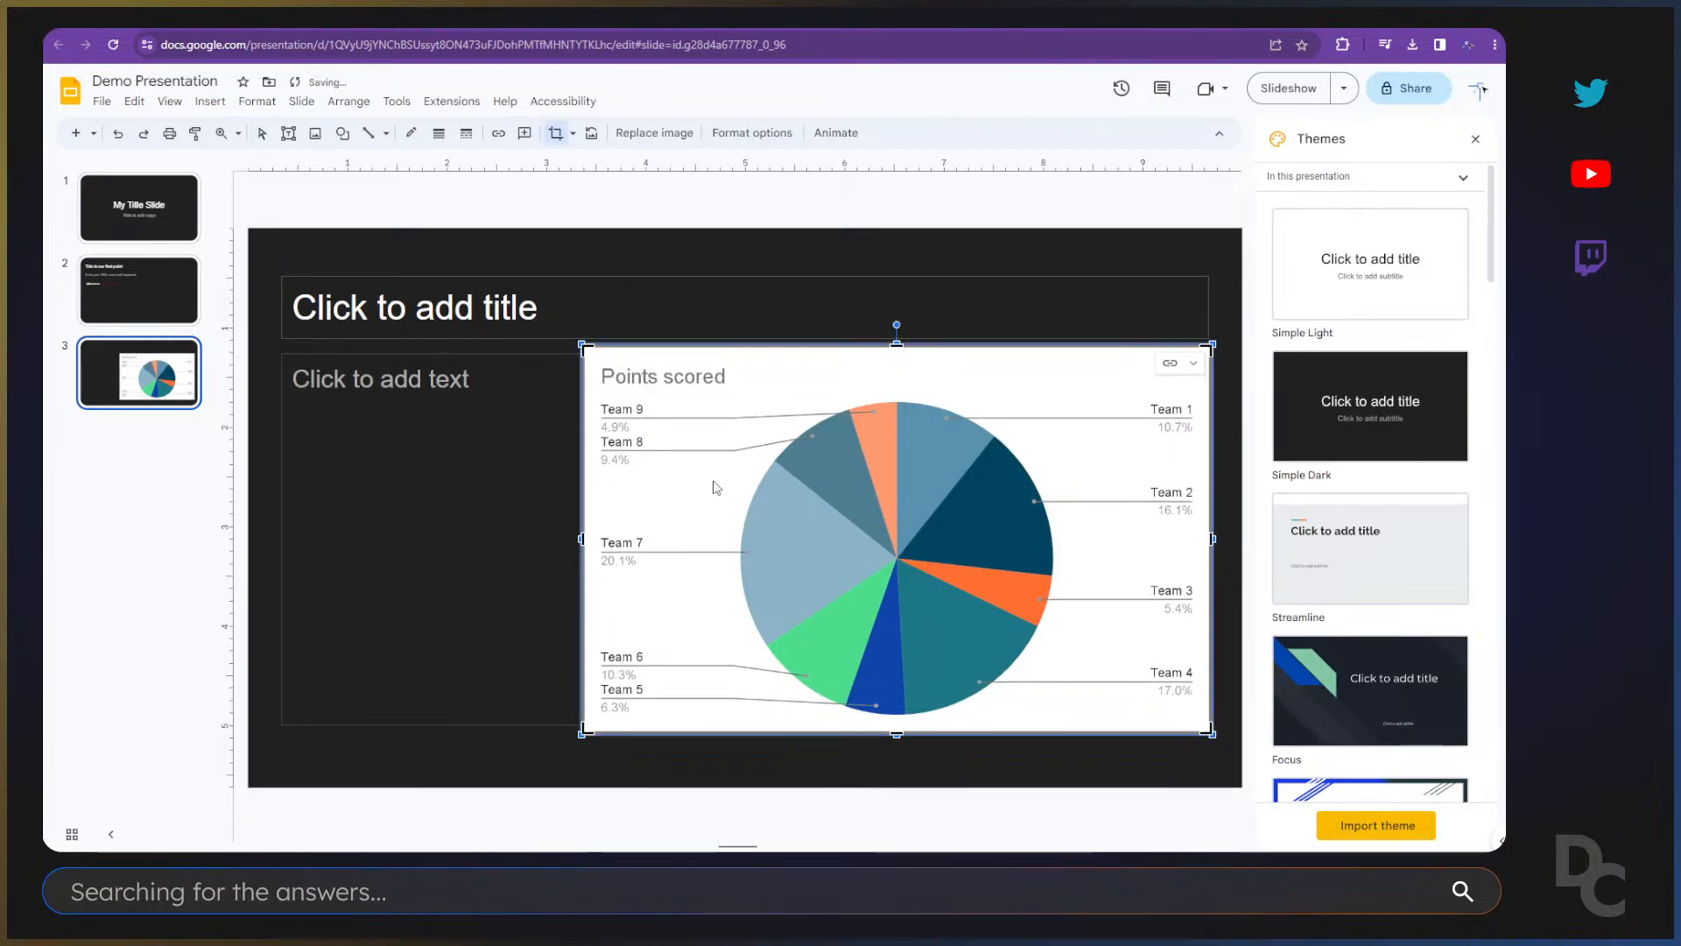
{"action": "left_click_drag", "start_coordinate": [587, 545], "coordinate": [610, 541]}
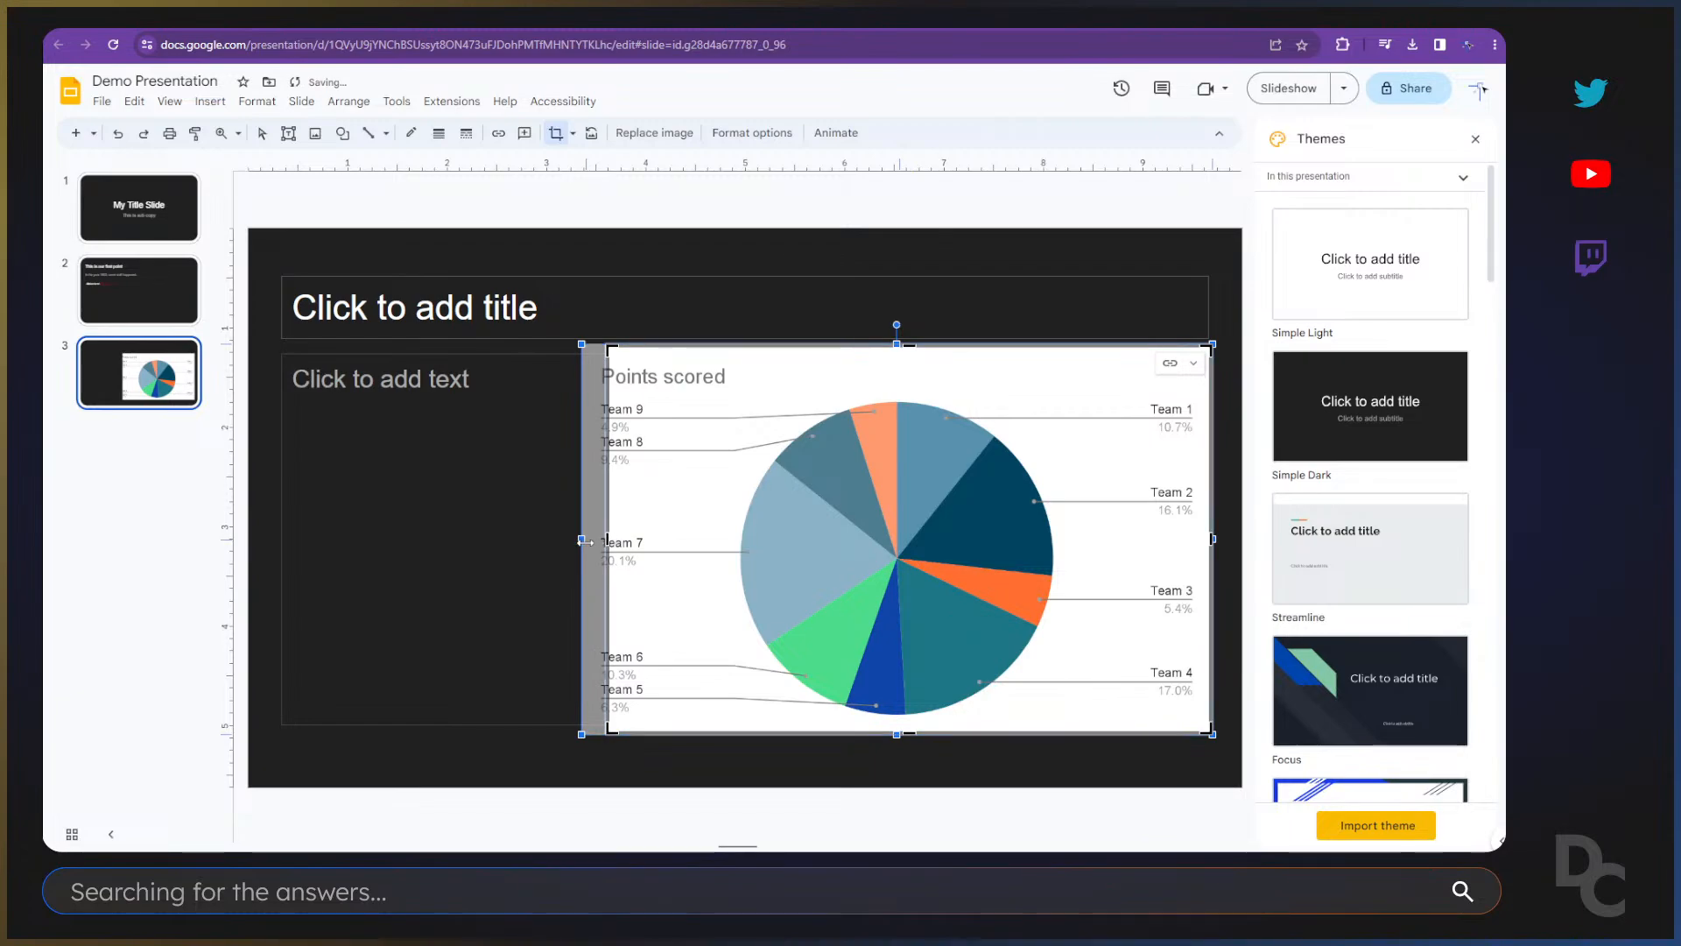
{"action": "key", "text": "ctrl+z"}
{"action": "left_click", "coordinate": [554, 548]}
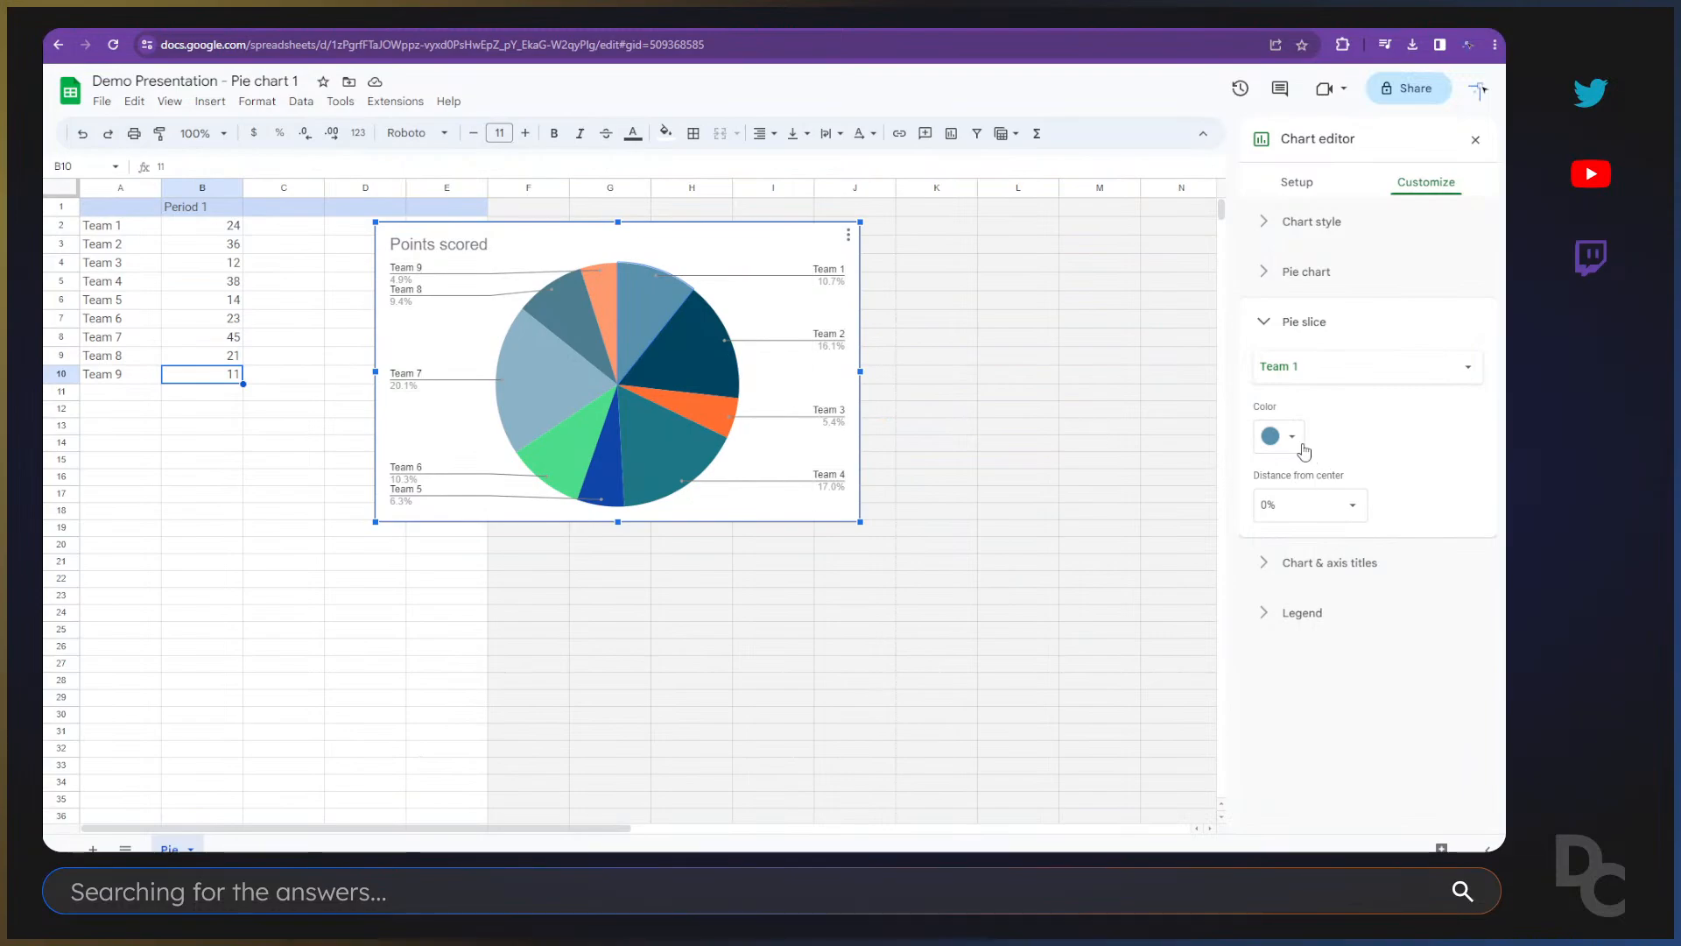
Step: Recolor the Team 1 slice red in the linked spreadsheet's chart and update the chart on slide 3
{"action": "left_click", "coordinate": [935, 378]}
{"action": "double_click", "coordinate": [625, 306]}
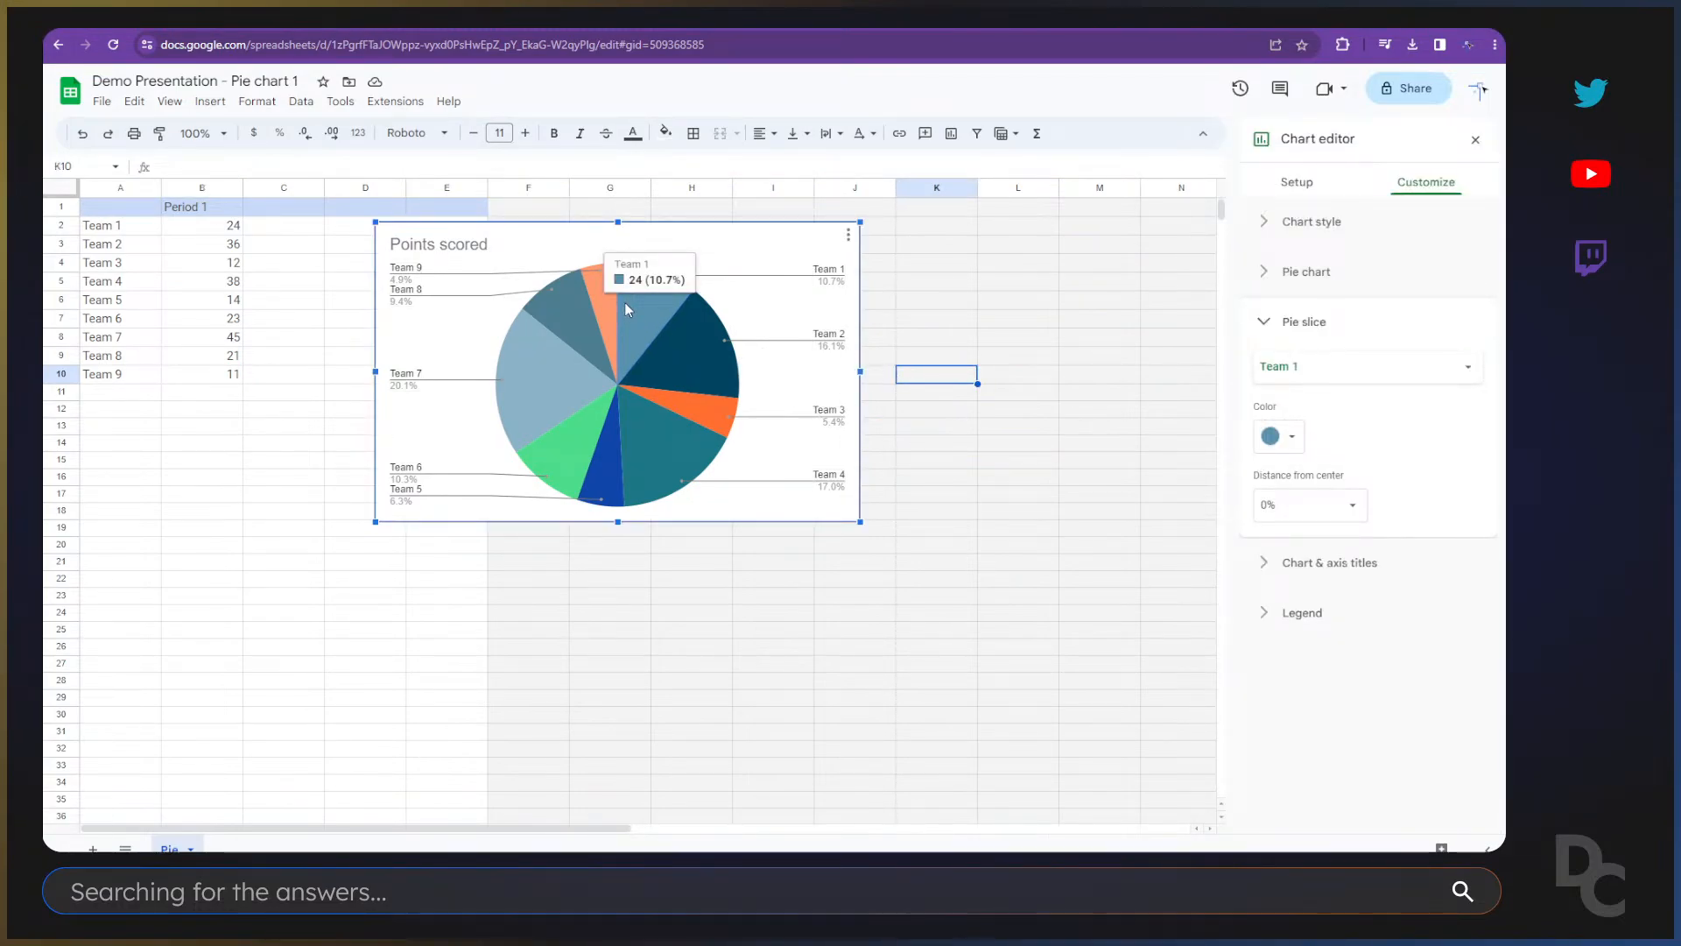
{"action": "left_click", "coordinate": [1302, 443]}
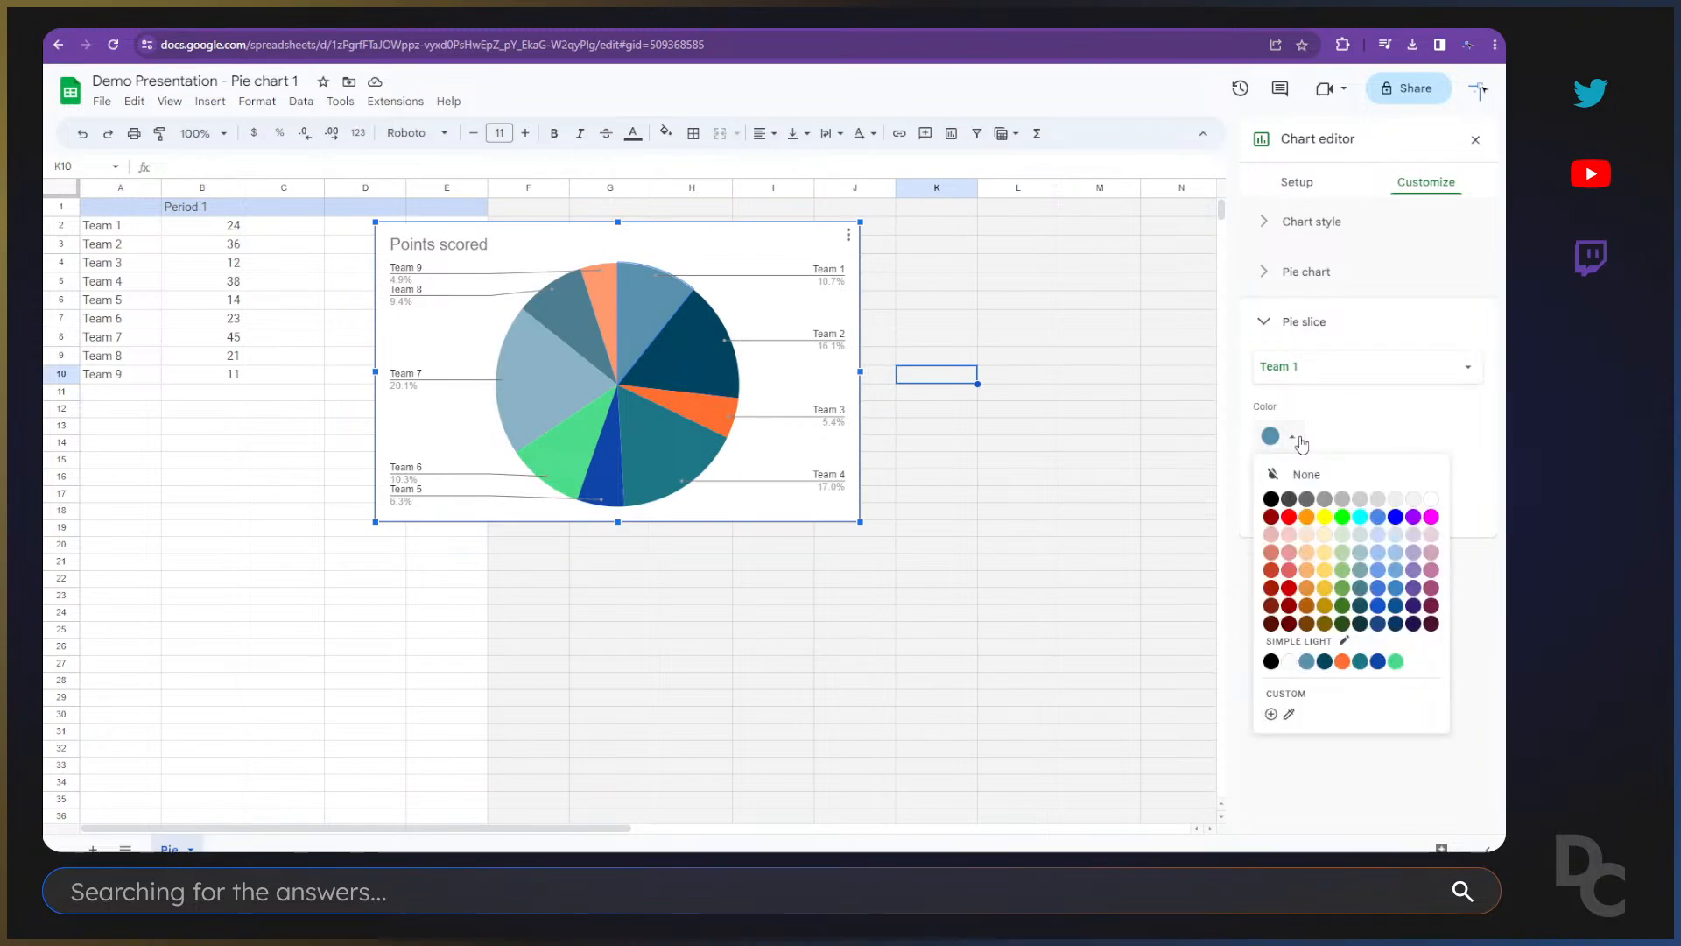
{"action": "left_click", "coordinate": [1289, 516]}
{"action": "left_click", "coordinate": [959, 444]}
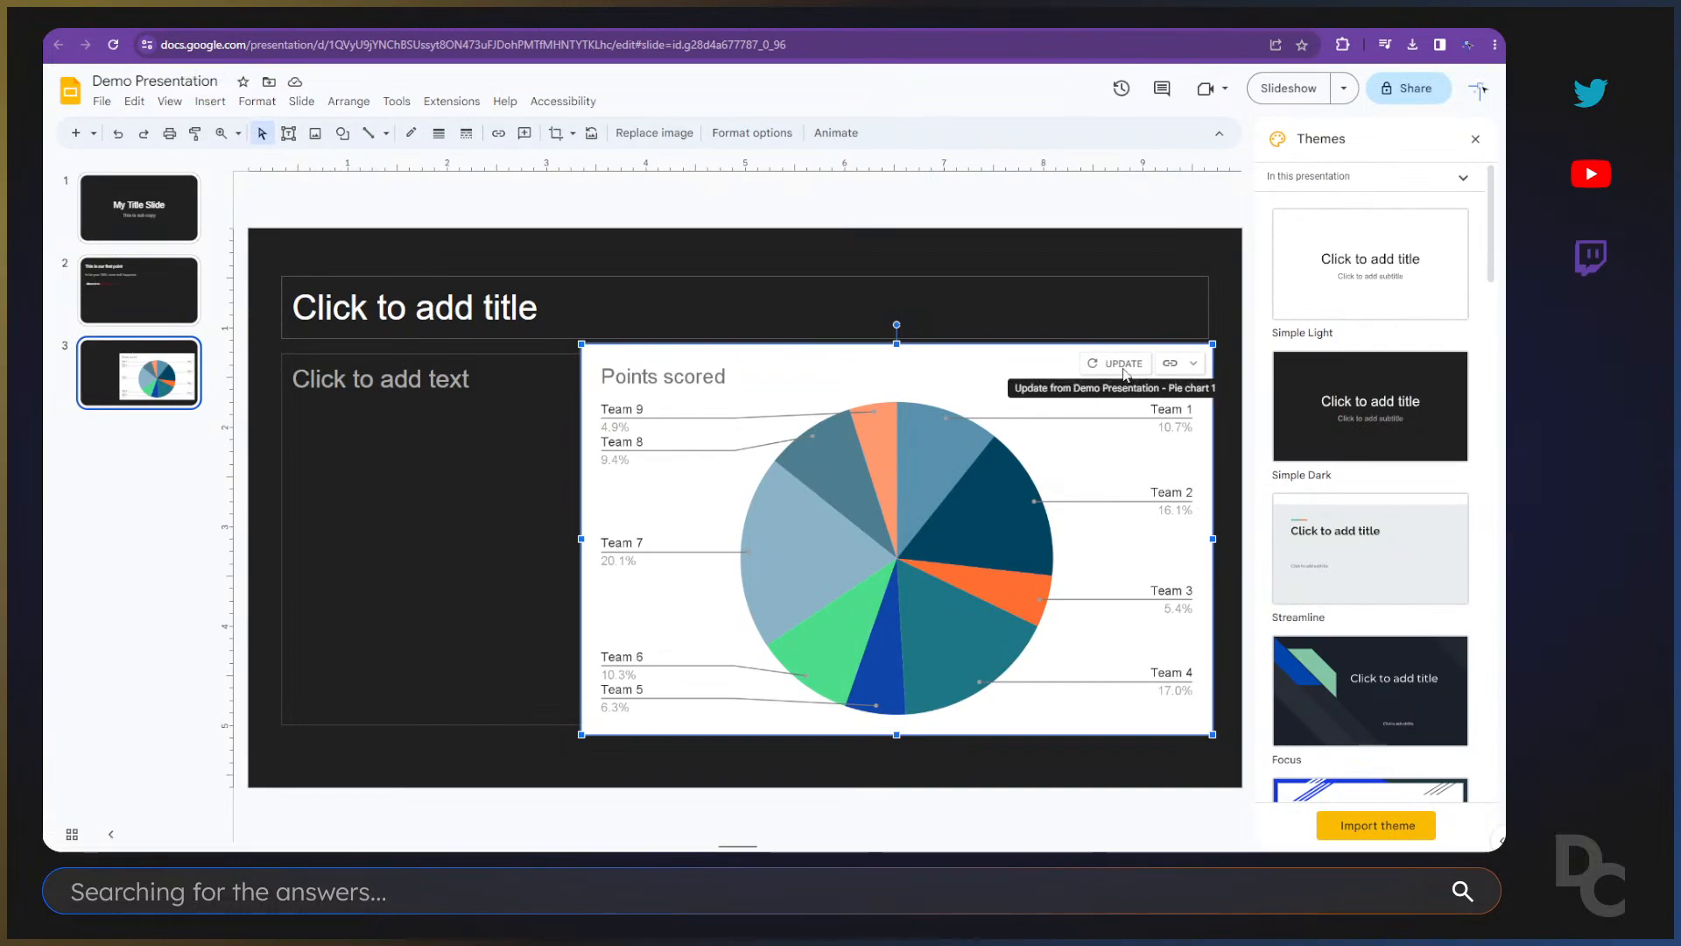
{"action": "left_click", "coordinate": [1123, 364]}
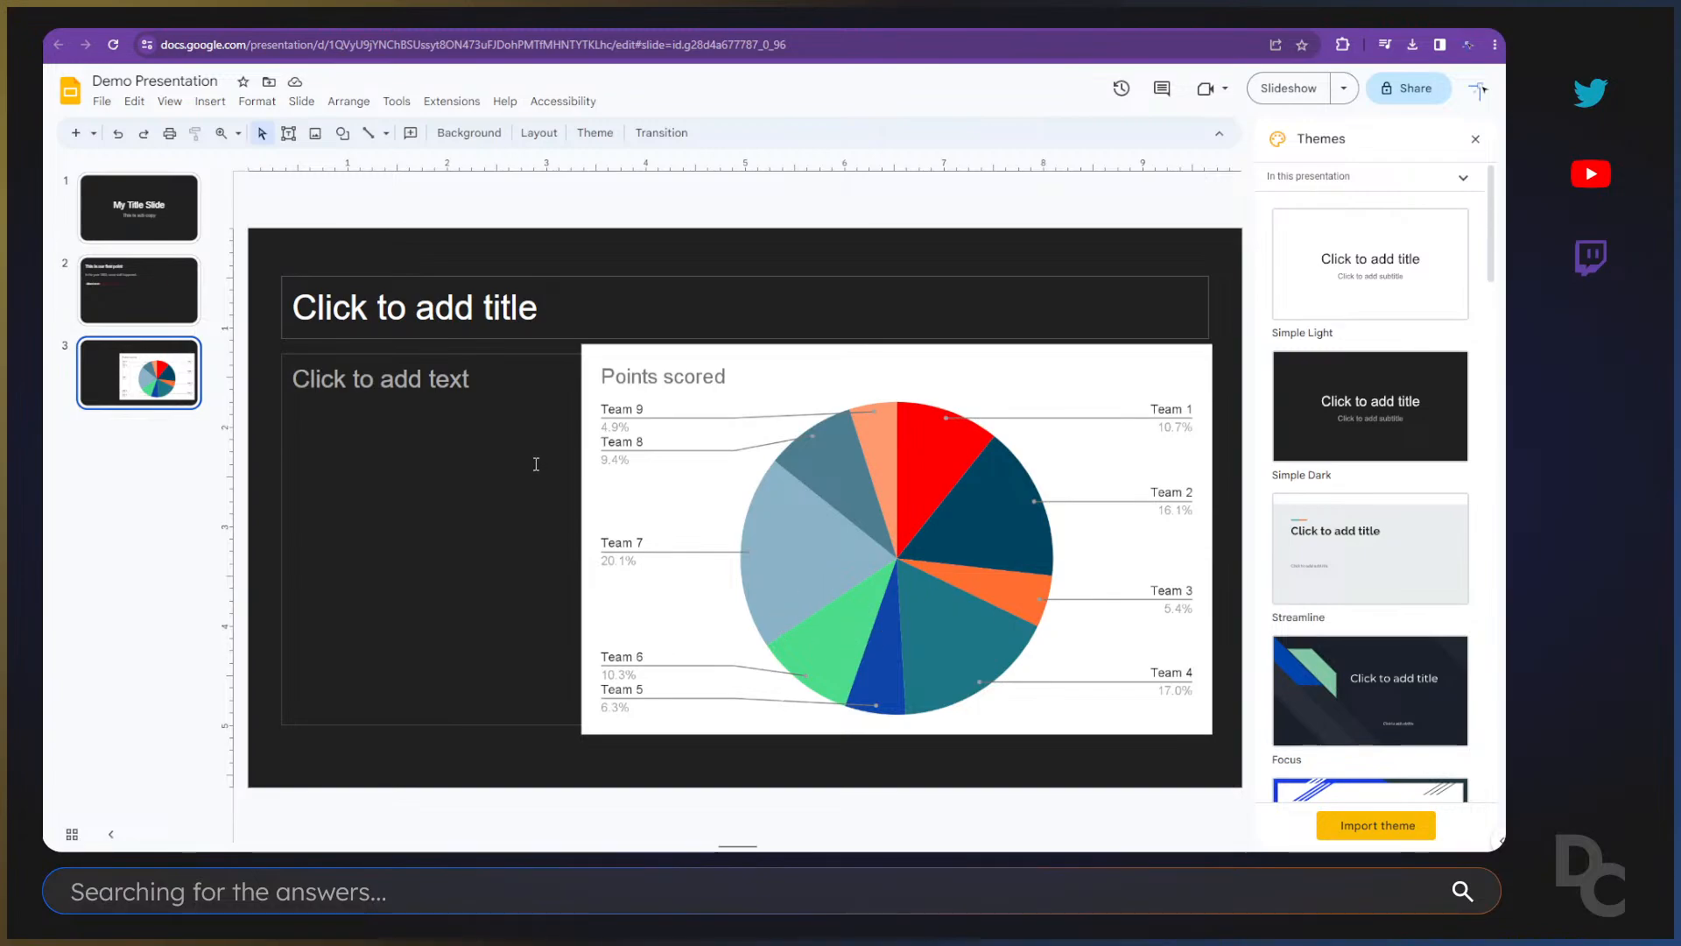
Step: Add a new slide after the pie chart slide and look over the available layouts
{"action": "left_click", "coordinate": [142, 433]}
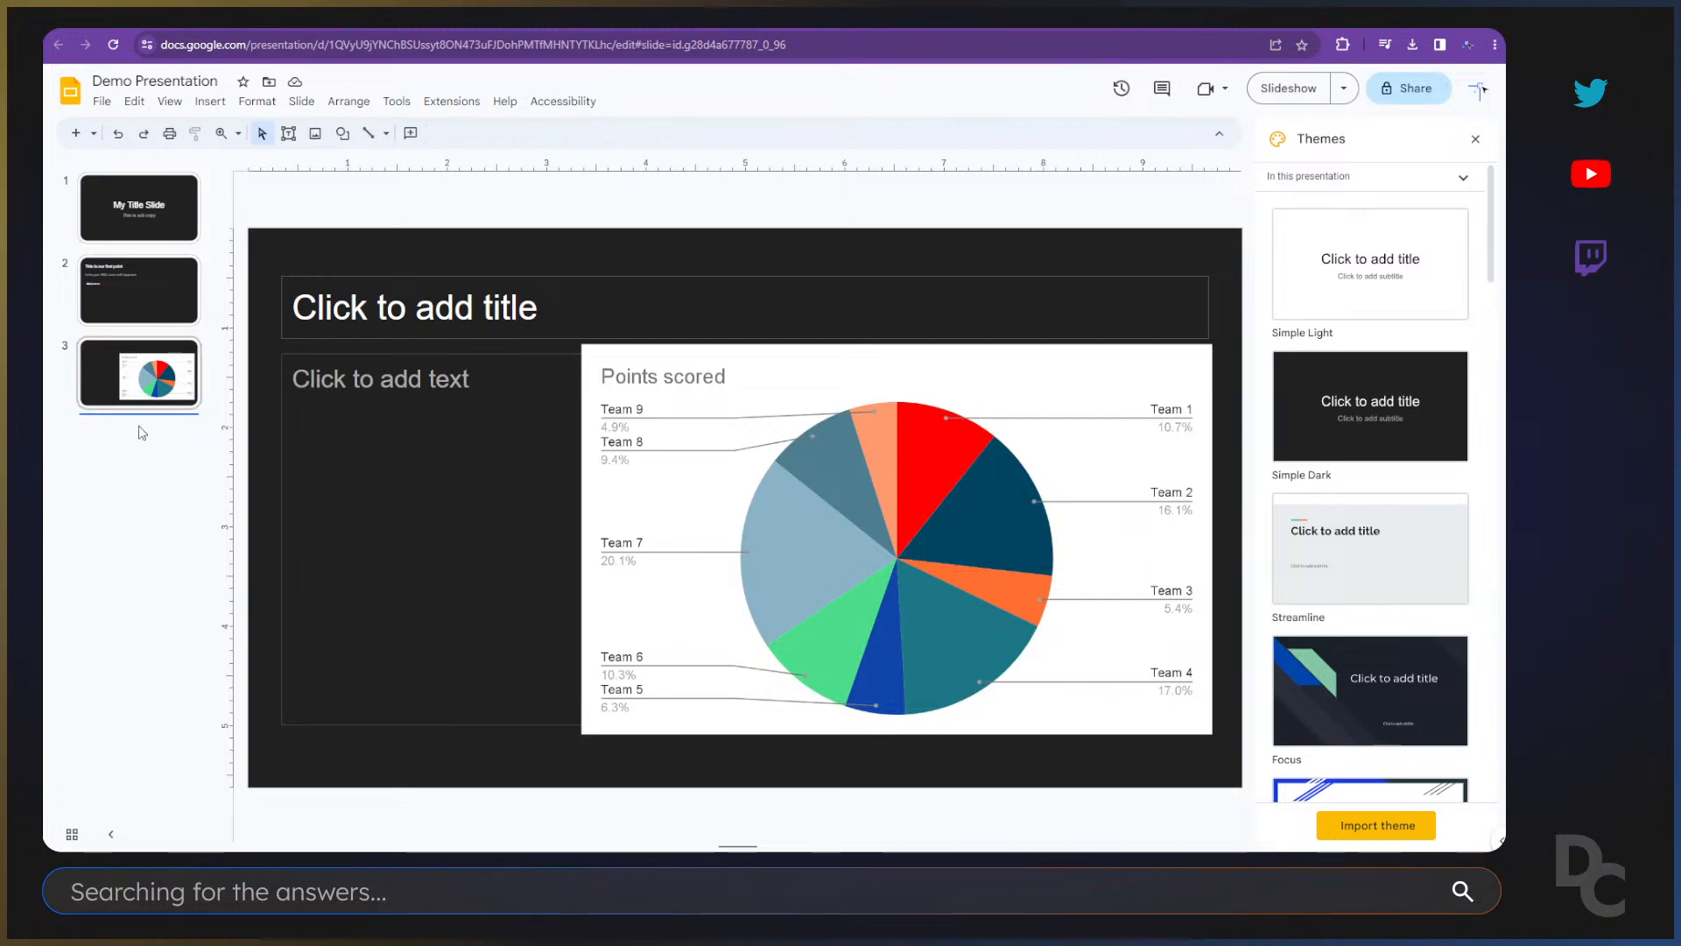
{"action": "key", "text": "Return"}
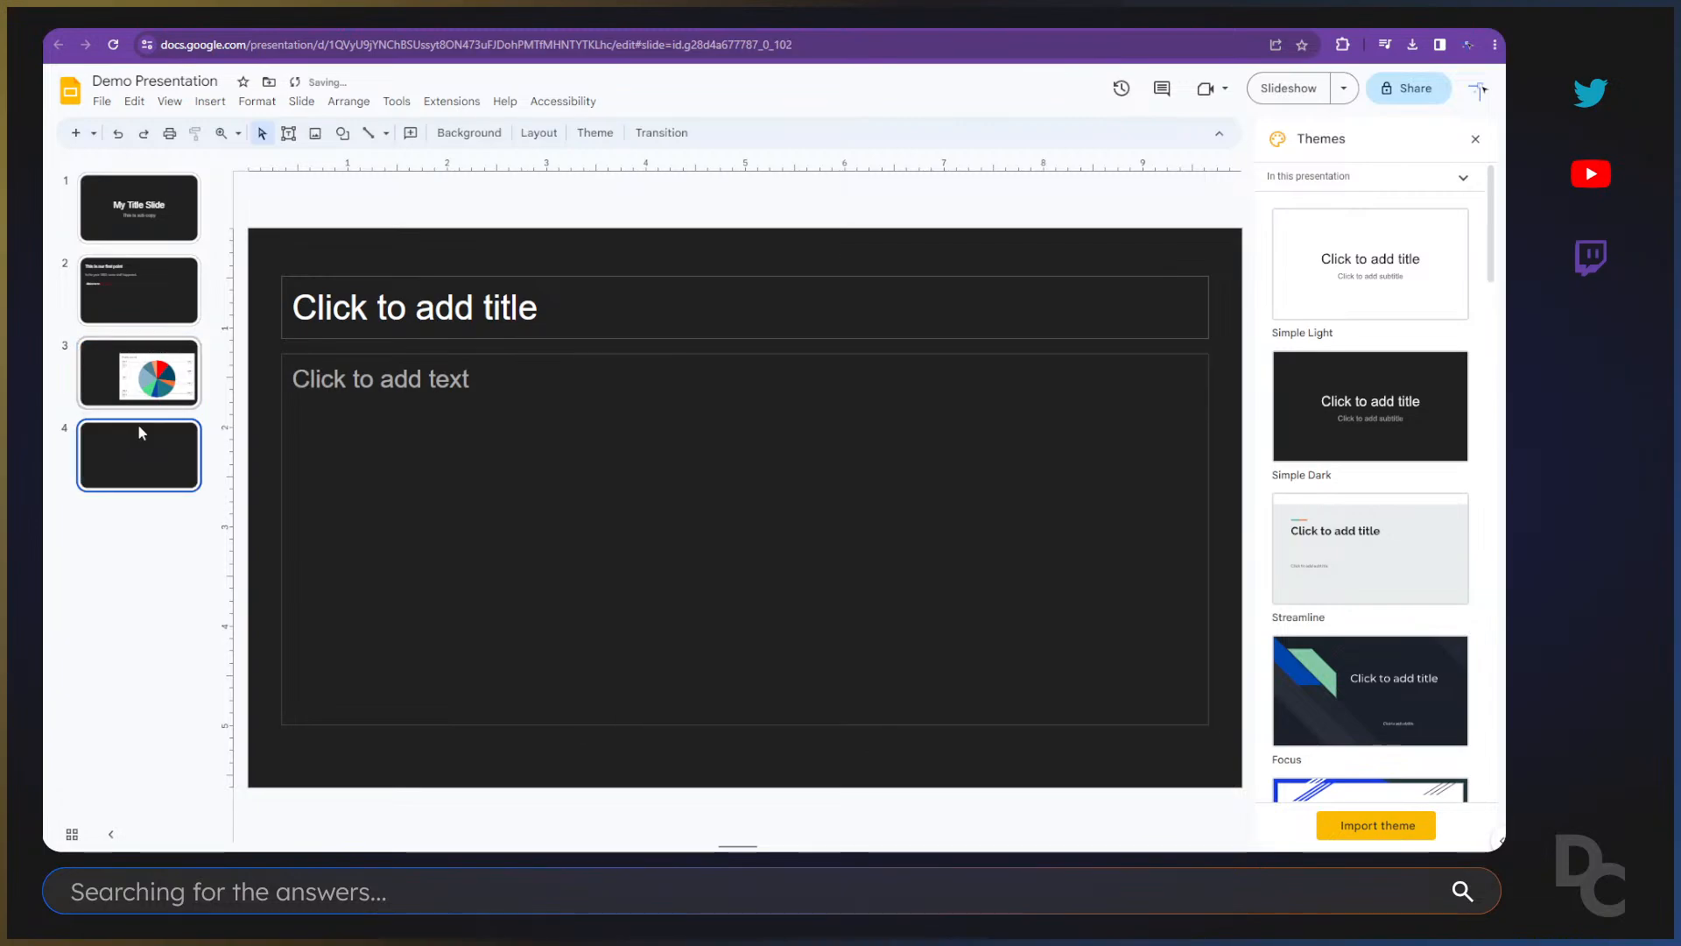
{"action": "right_click", "coordinate": [270, 456]}
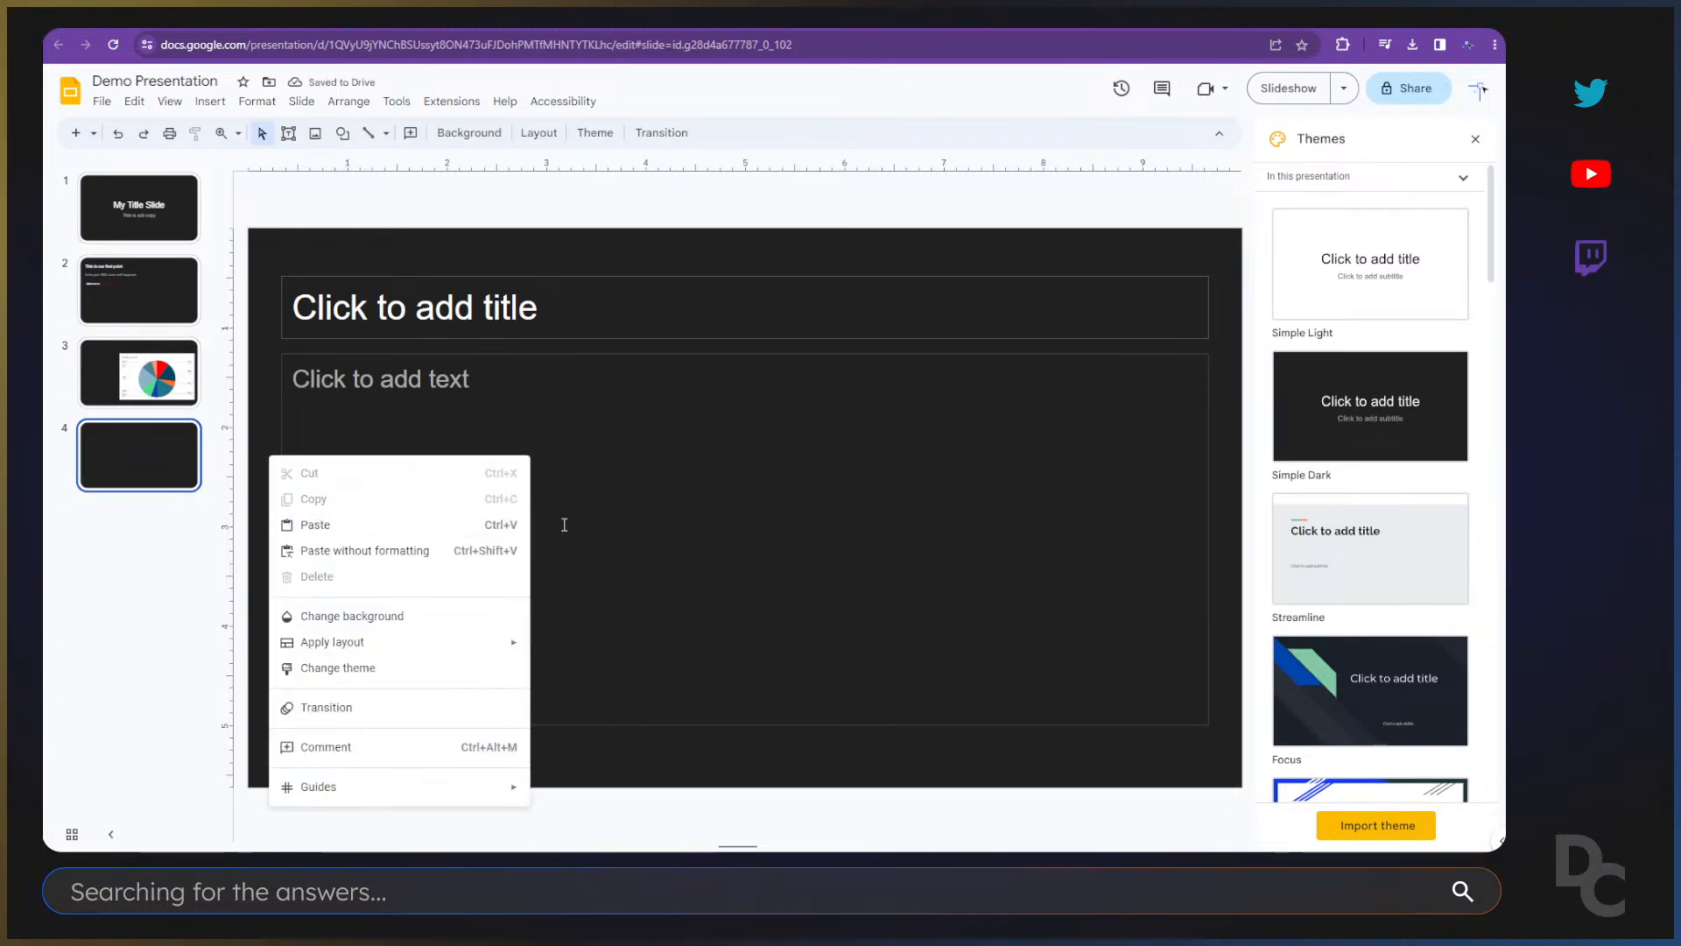
{"action": "mouse_move", "coordinate": [402, 642]}
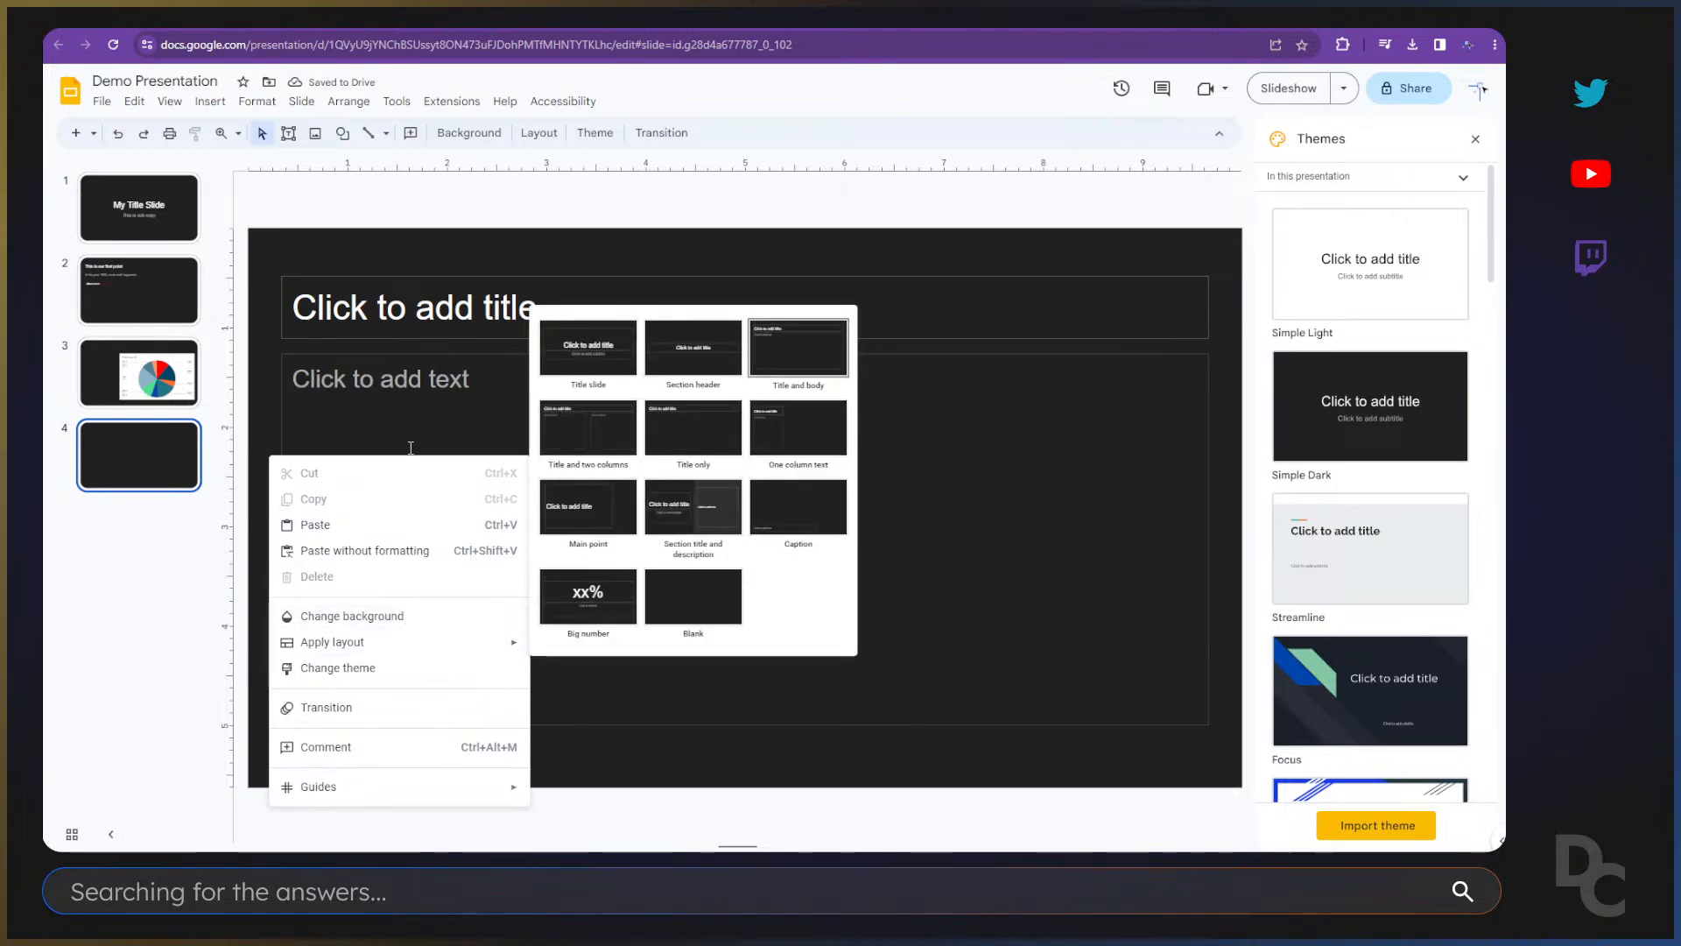
{"action": "left_click", "coordinate": [253, 427]}
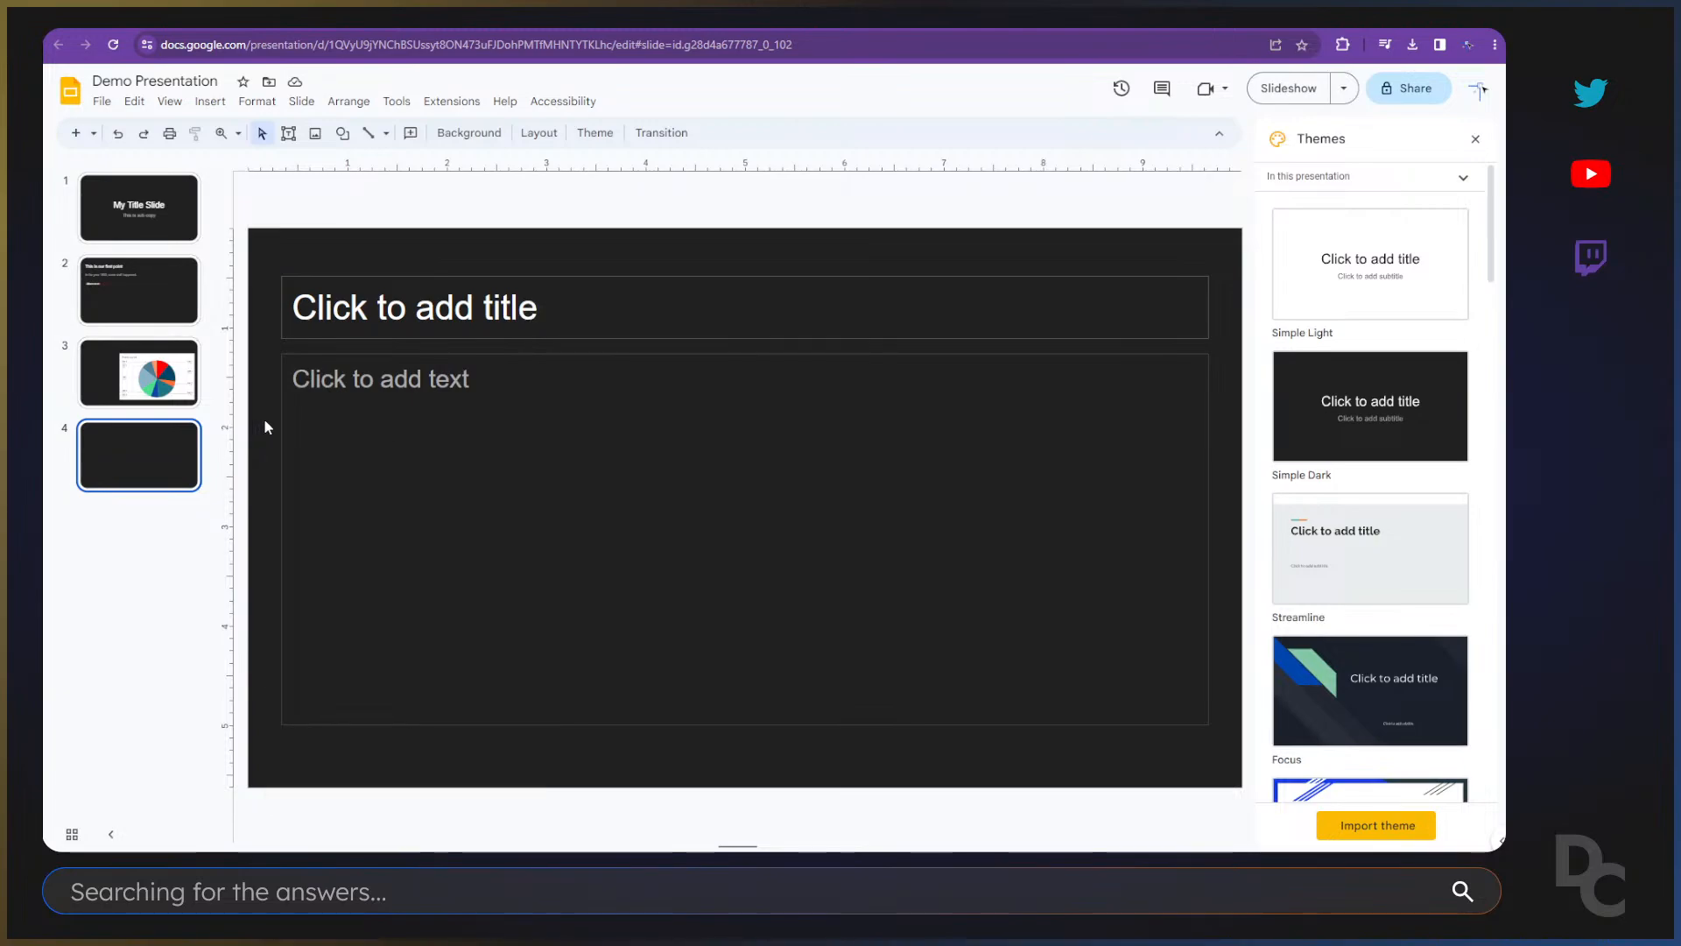
Step: Set slide 4's background to the first puppy photo from a Google Images search for "dog"
{"action": "right_click", "coordinate": [268, 427]}
{"action": "mouse_move", "coordinate": [346, 607]}
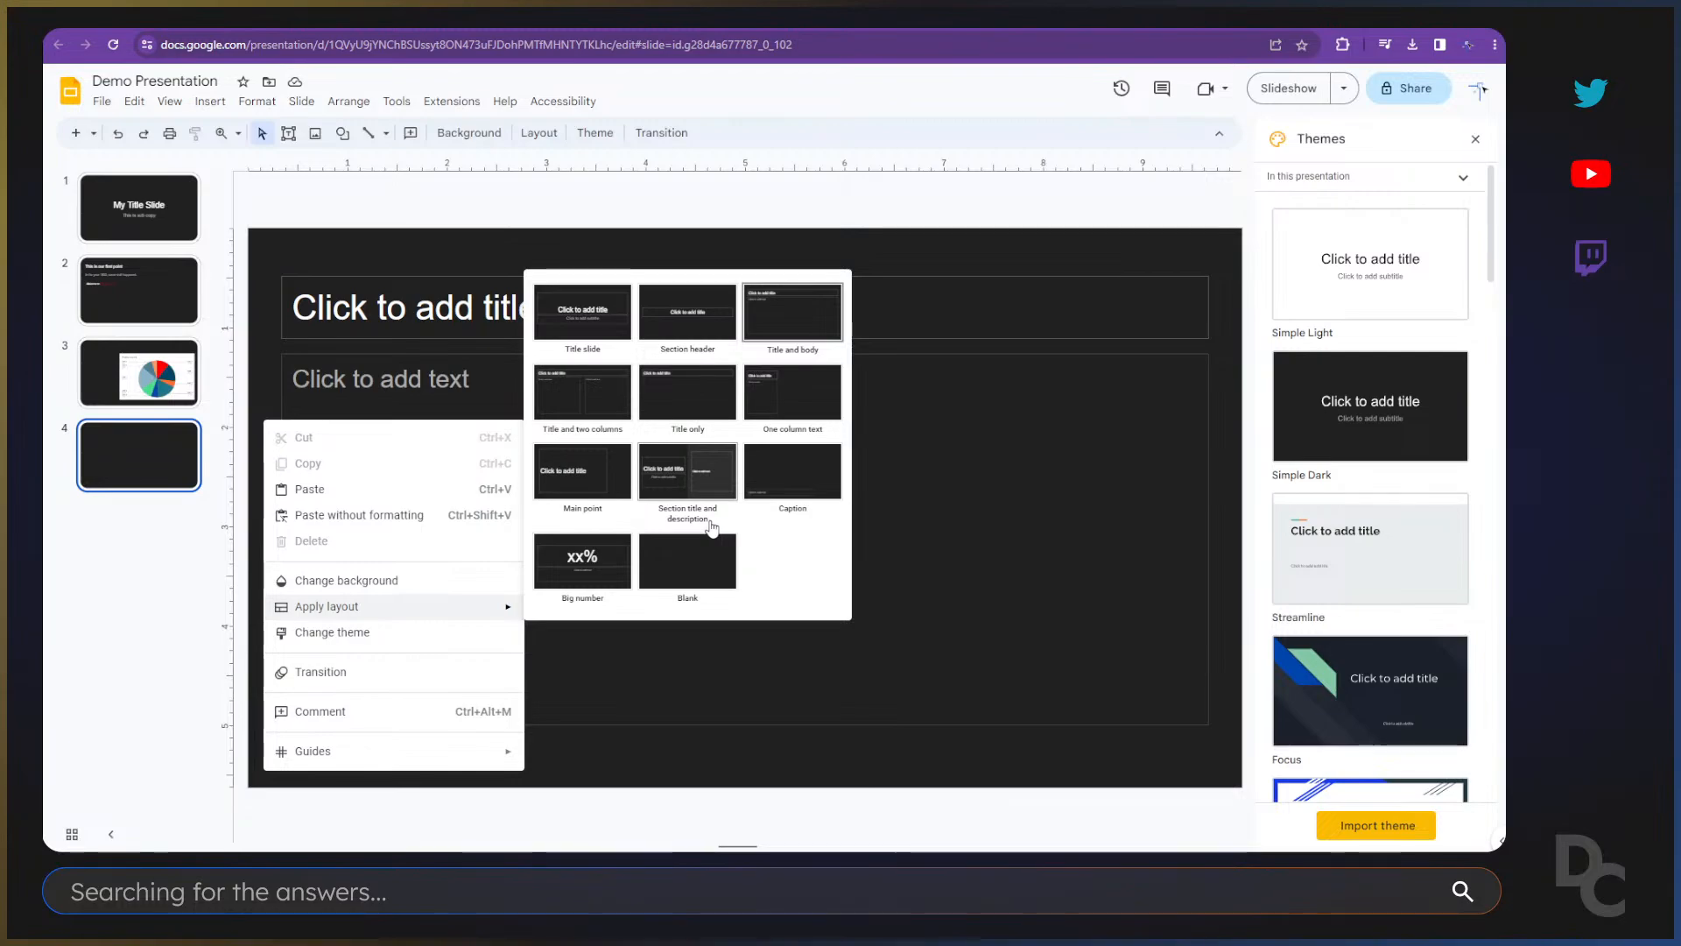
{"action": "left_click", "coordinate": [332, 582]}
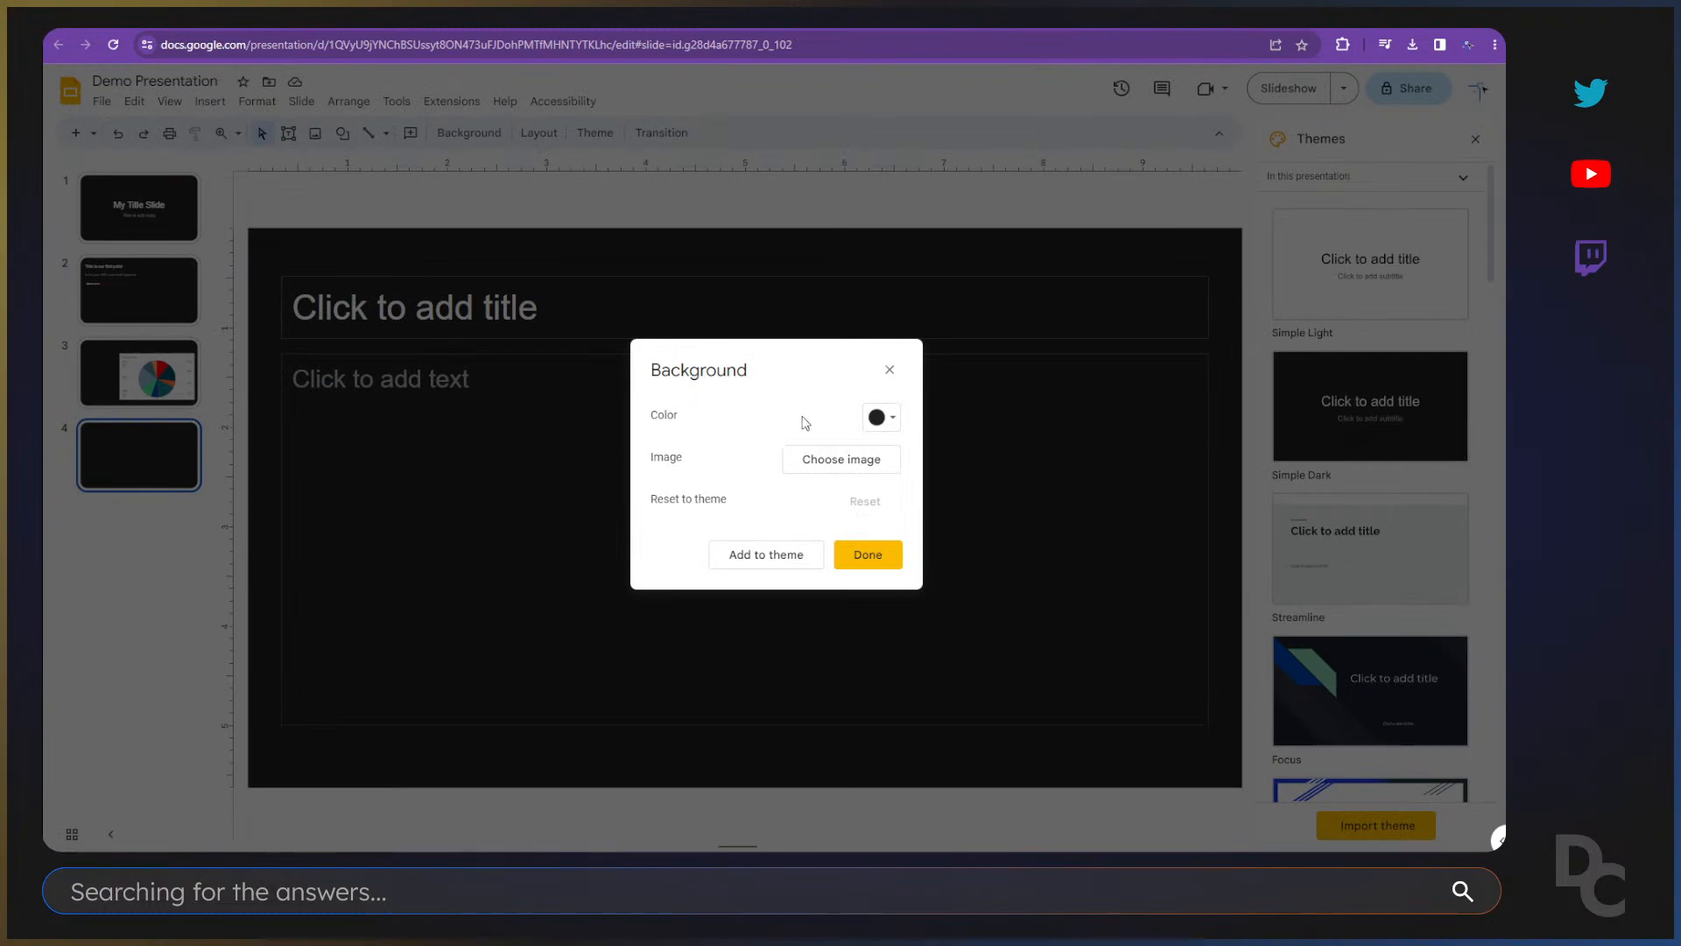
{"action": "left_click", "coordinate": [870, 465]}
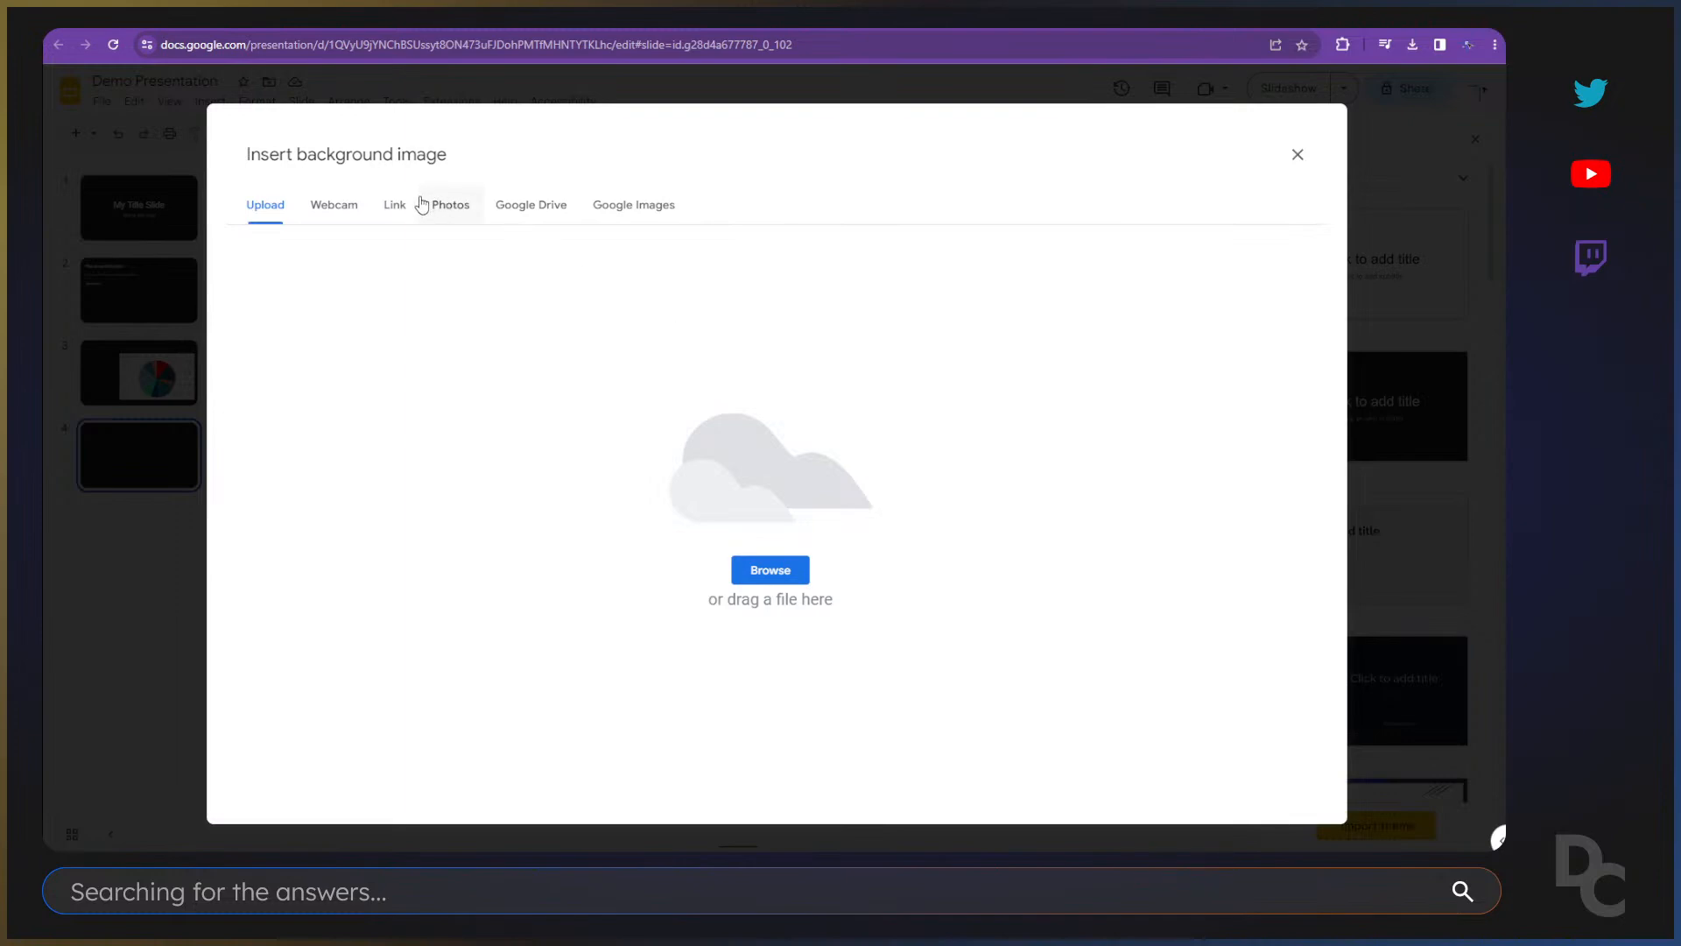
{"action": "left_click", "coordinate": [639, 211]}
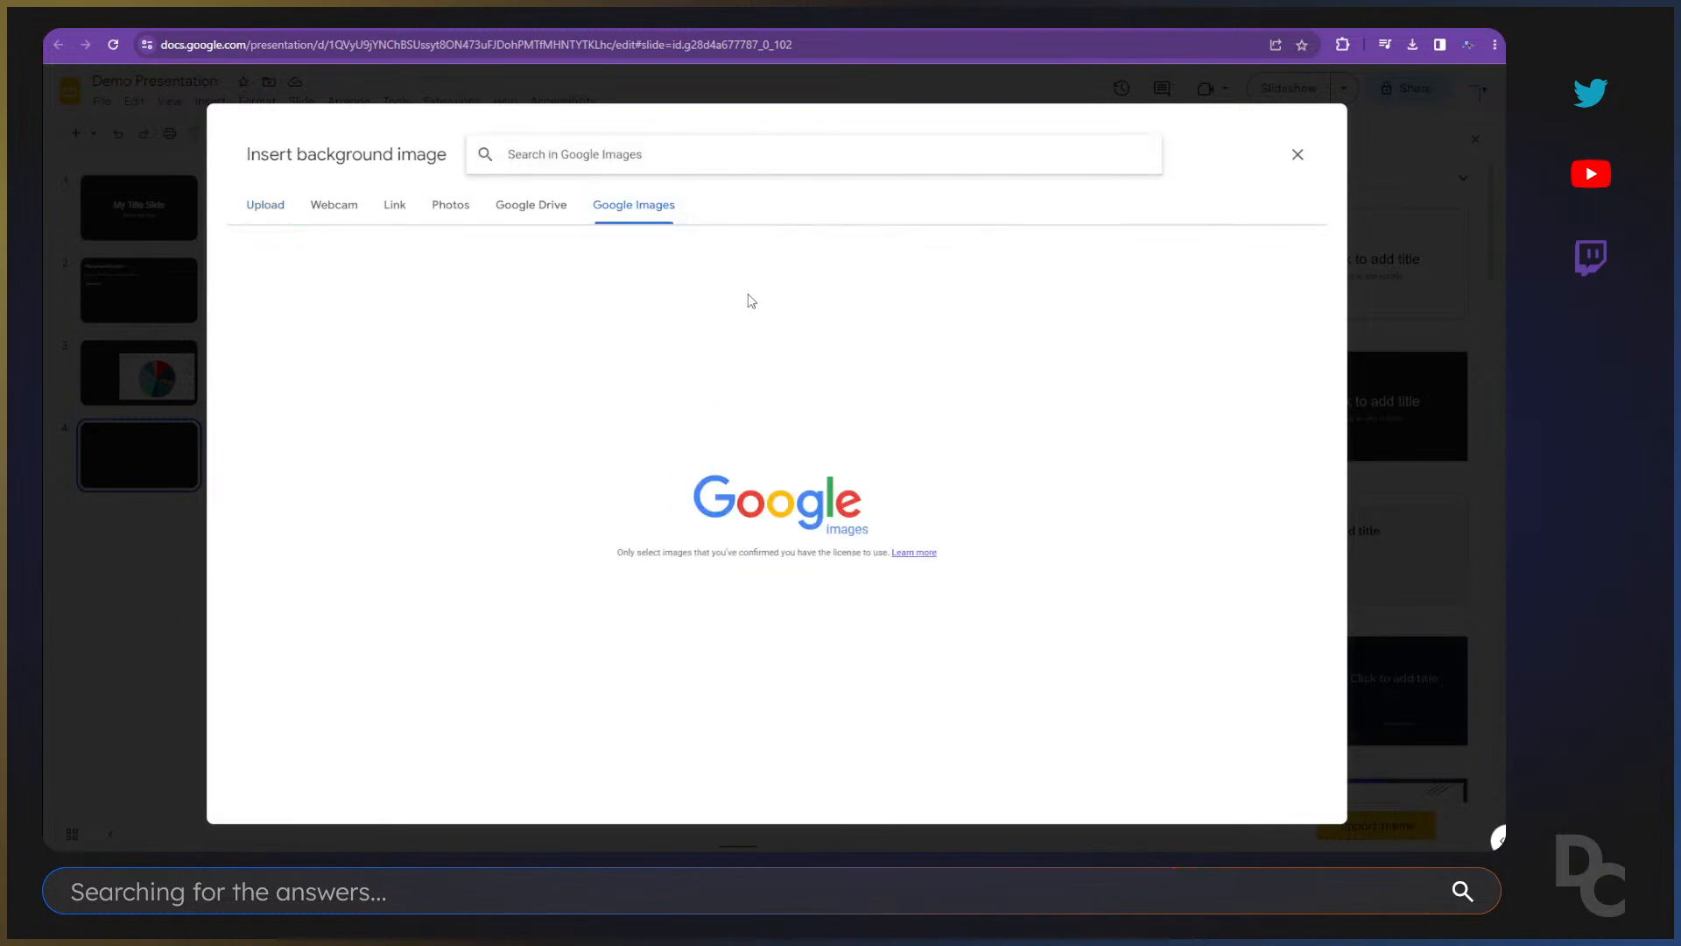
{"action": "left_click", "coordinate": [563, 154]}
{"action": "type", "text": "dog"}
{"action": "key", "text": "Return"}
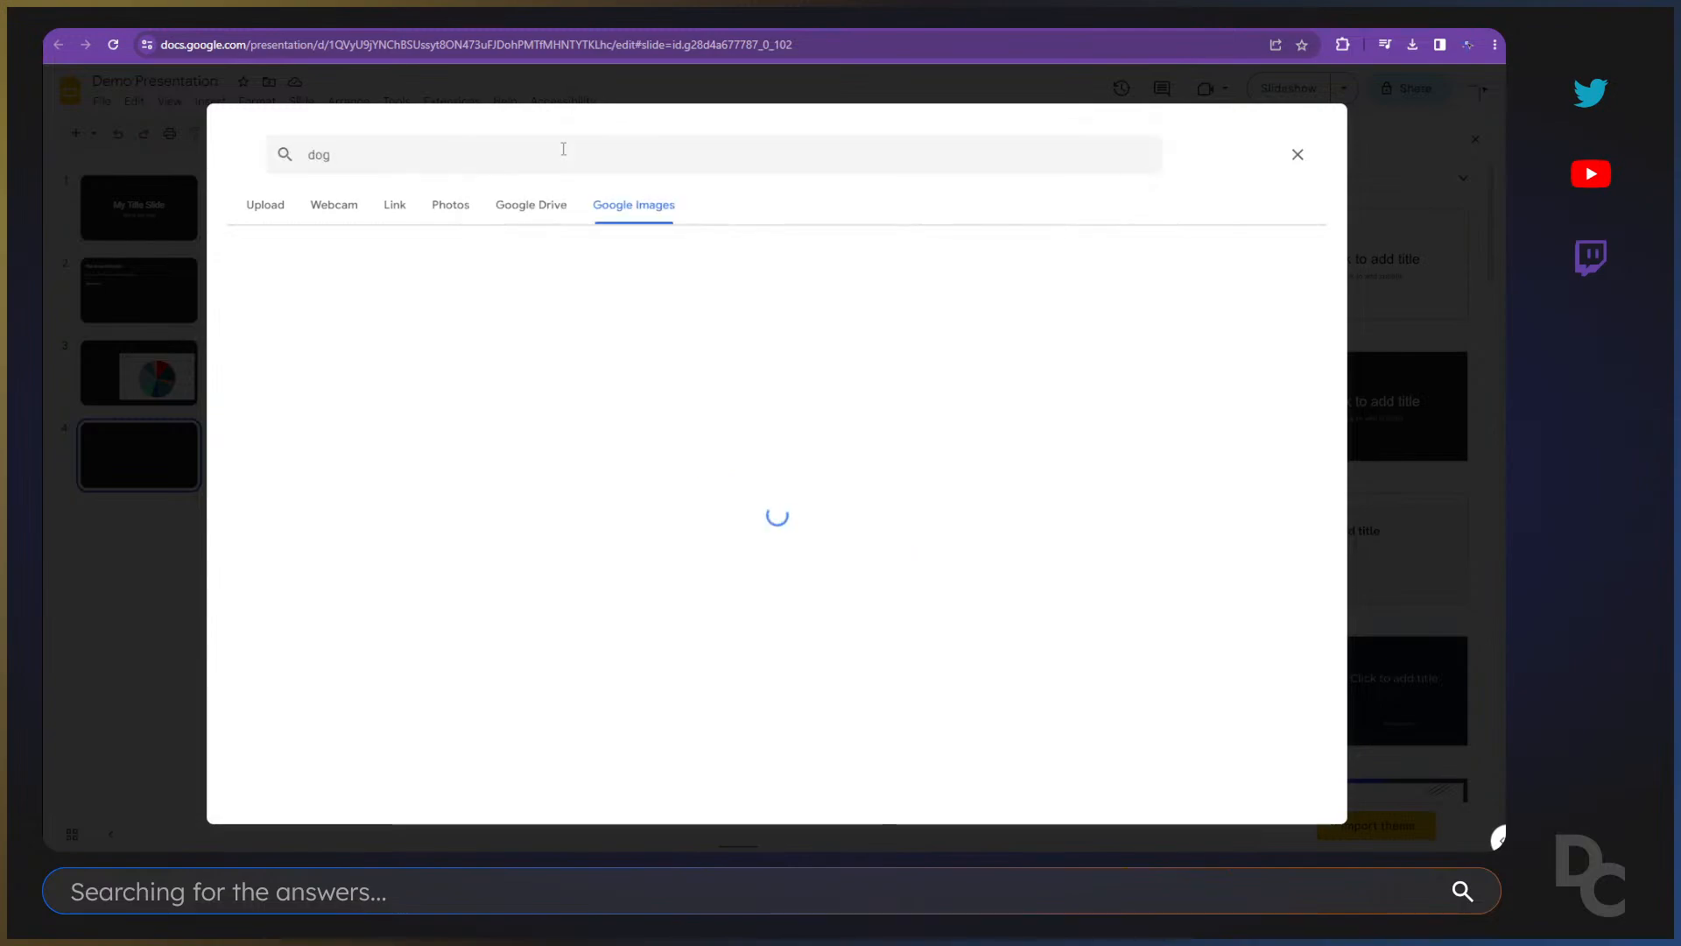
{"action": "left_click", "coordinate": [334, 294]}
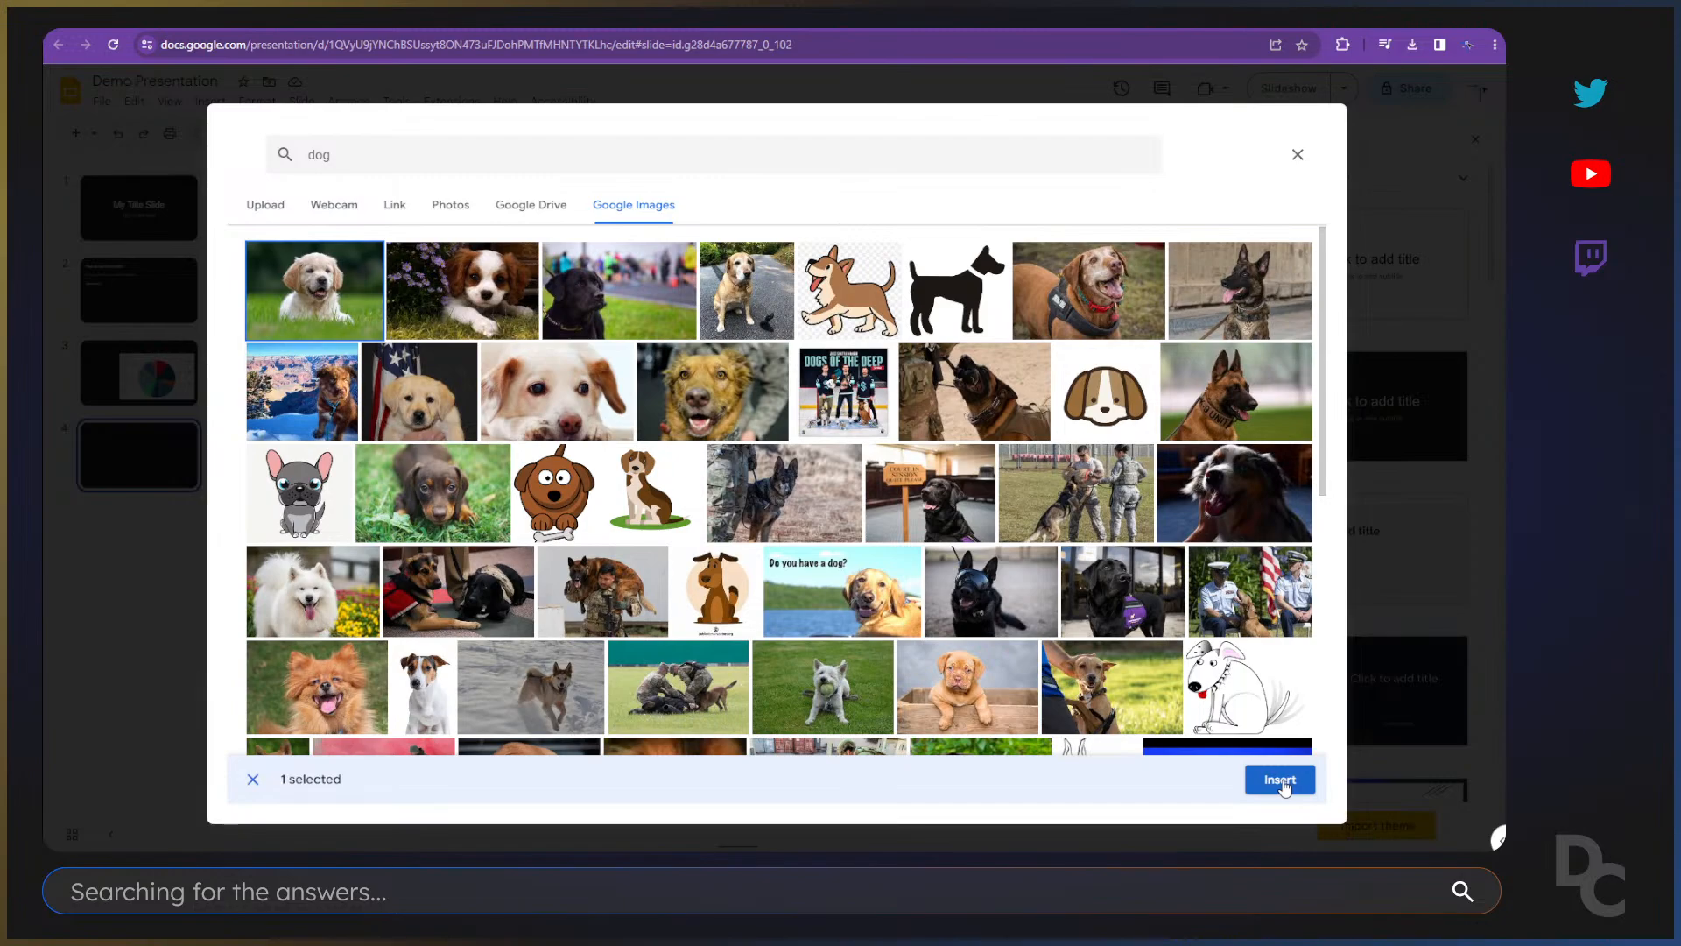
{"action": "left_click", "coordinate": [1281, 779]}
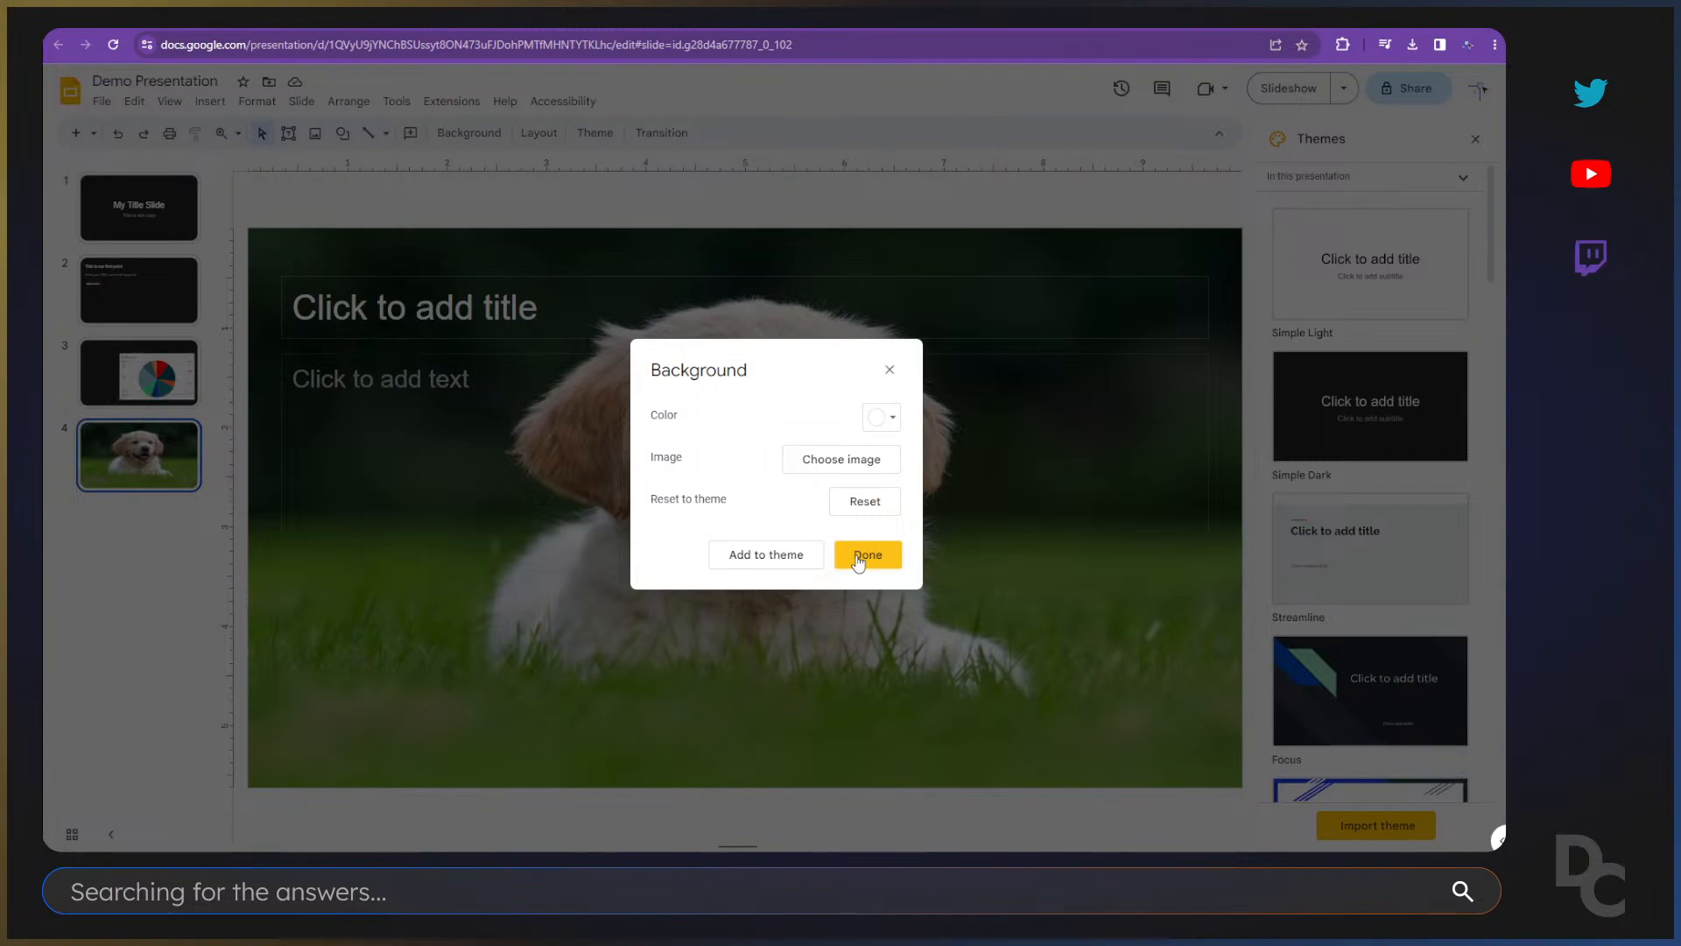
{"action": "left_click", "coordinate": [857, 559]}
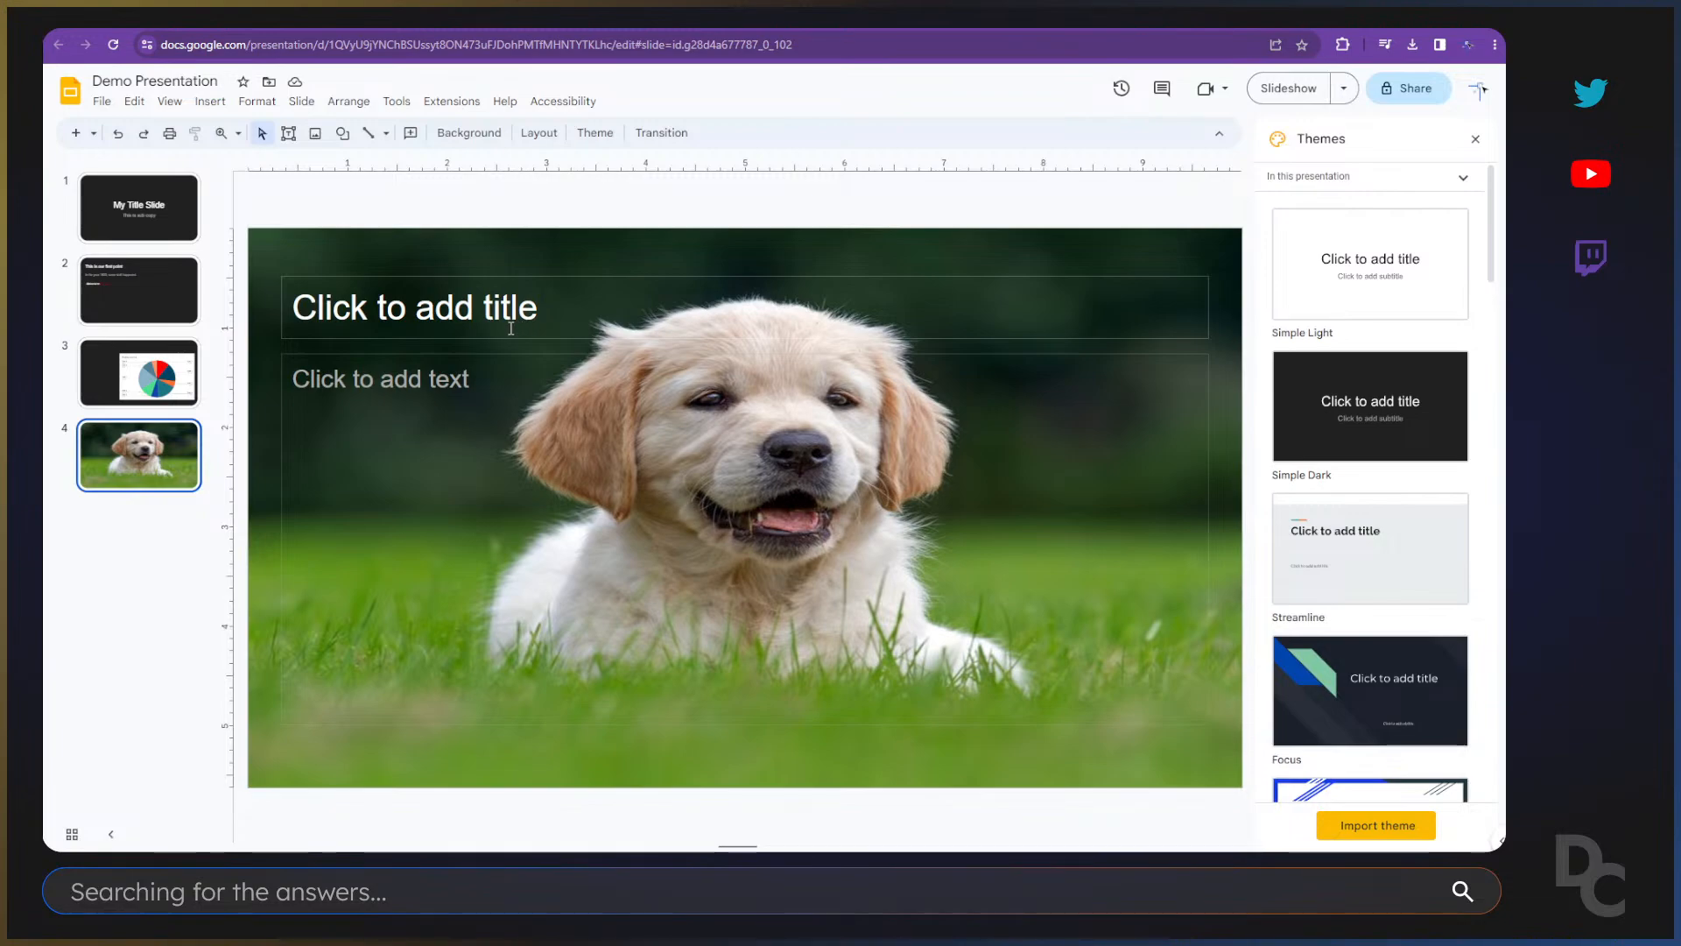
Step: Enter "How Cute!" as the title of slide 4
{"action": "left_click", "coordinate": [298, 307]}
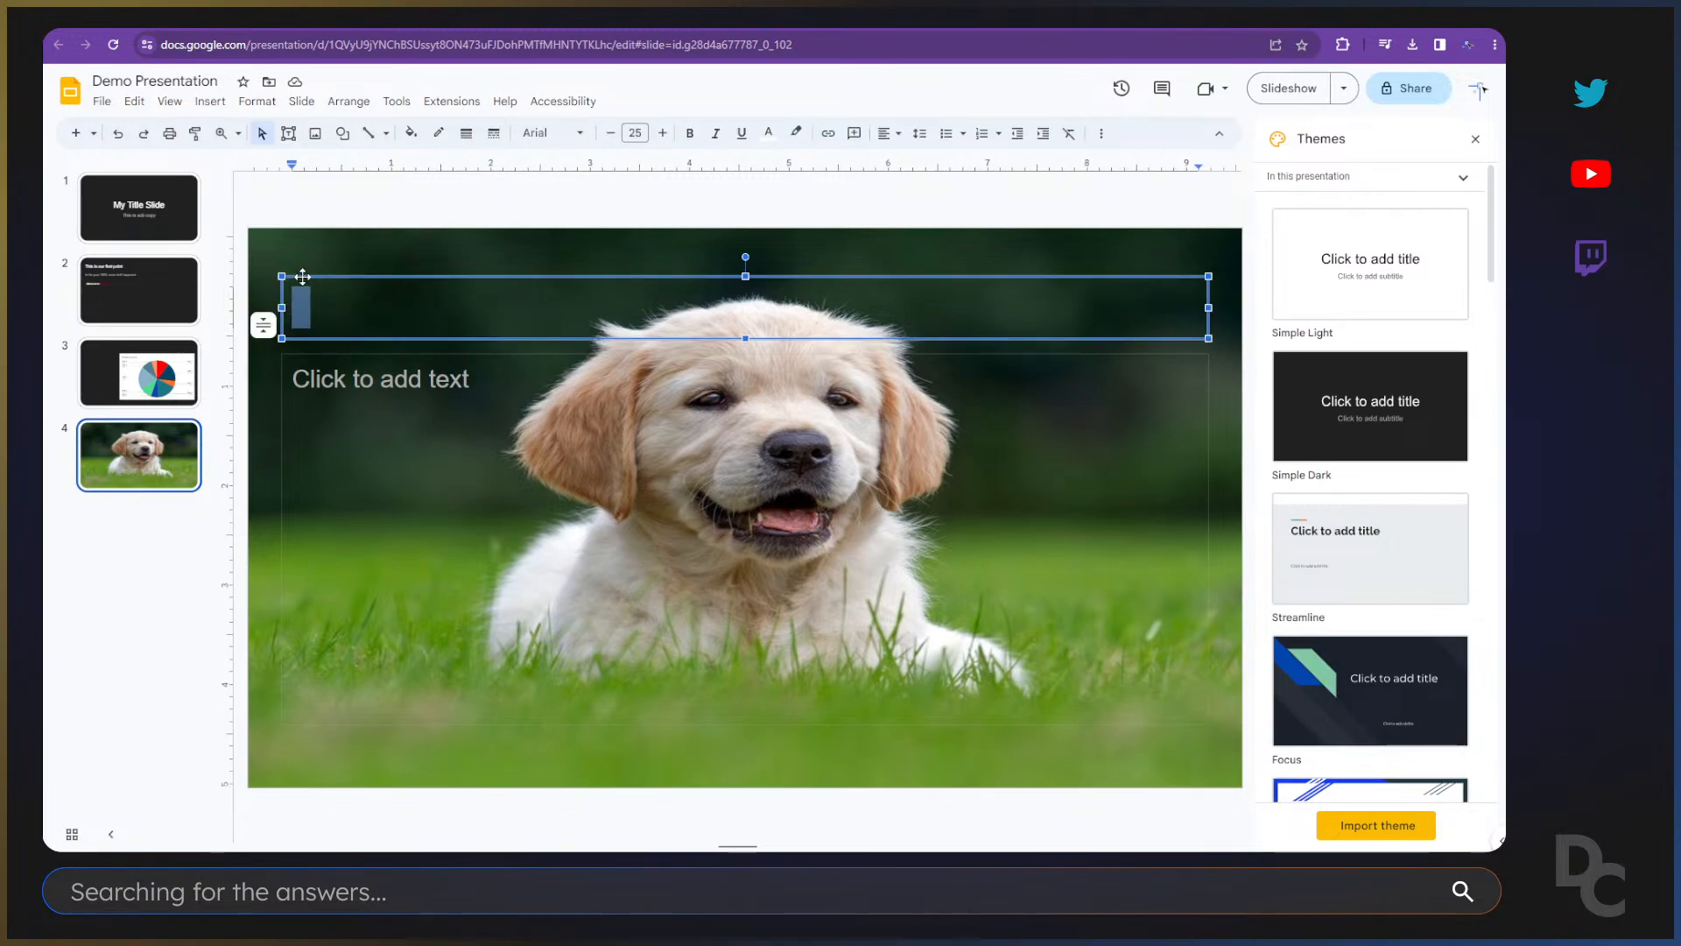
{"action": "type", "text": "How Cur"}
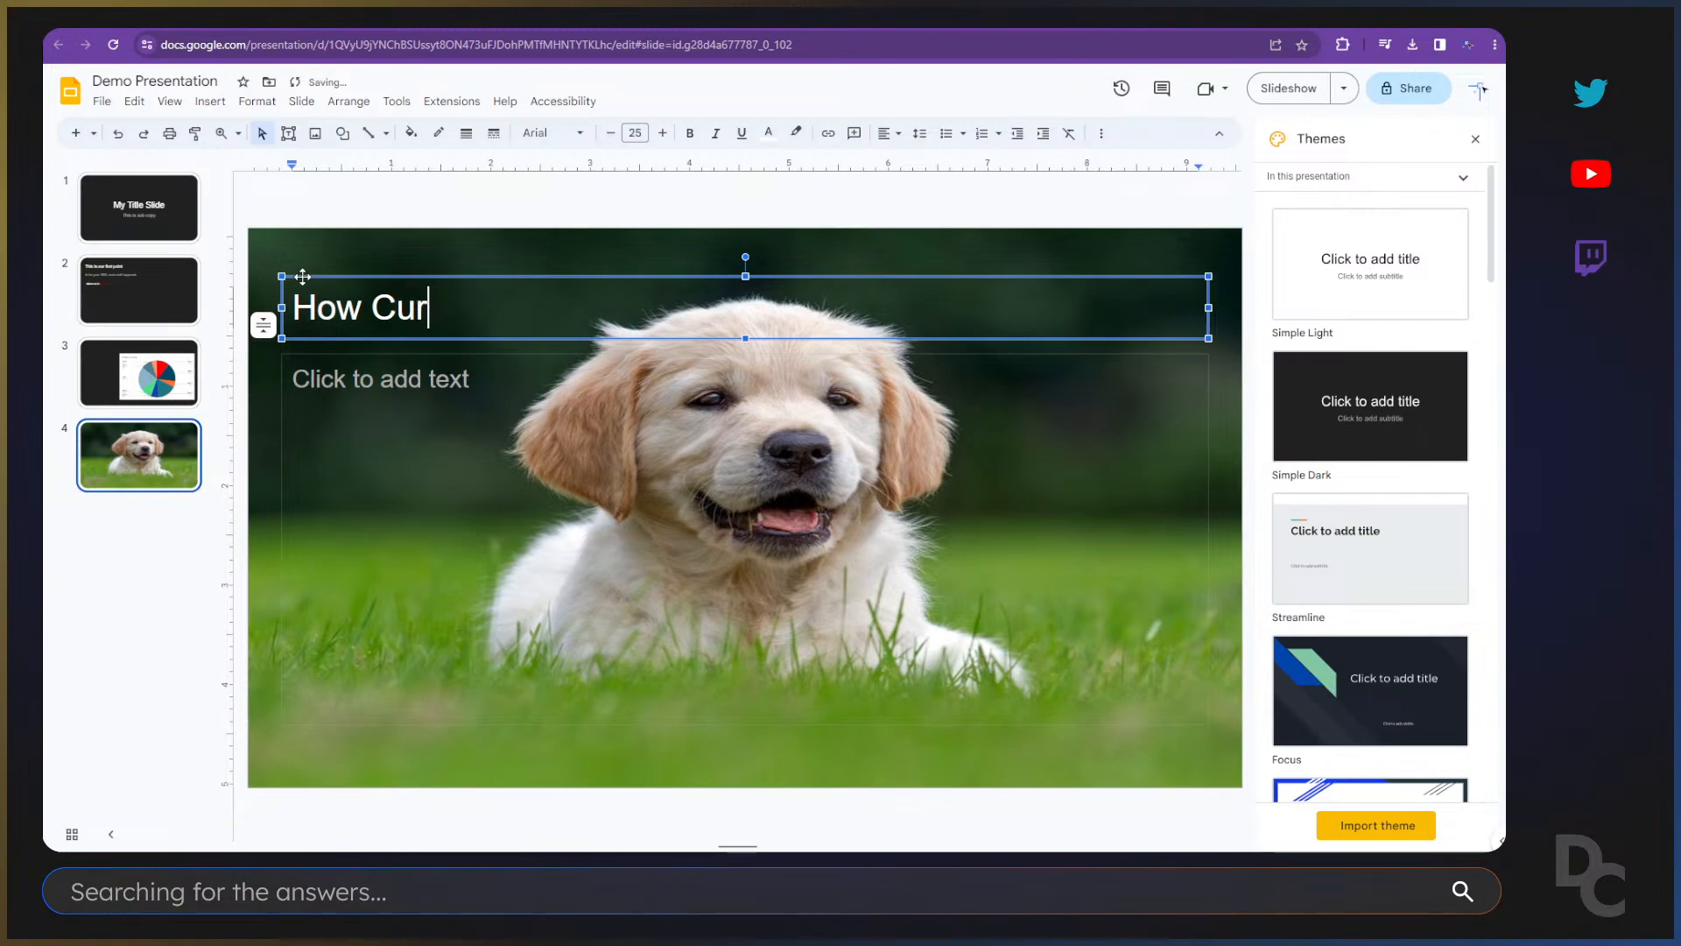
{"action": "key", "text": "BackSpace"}
{"action": "type", "text": "te!"}
{"action": "left_click", "coordinate": [340, 232]}
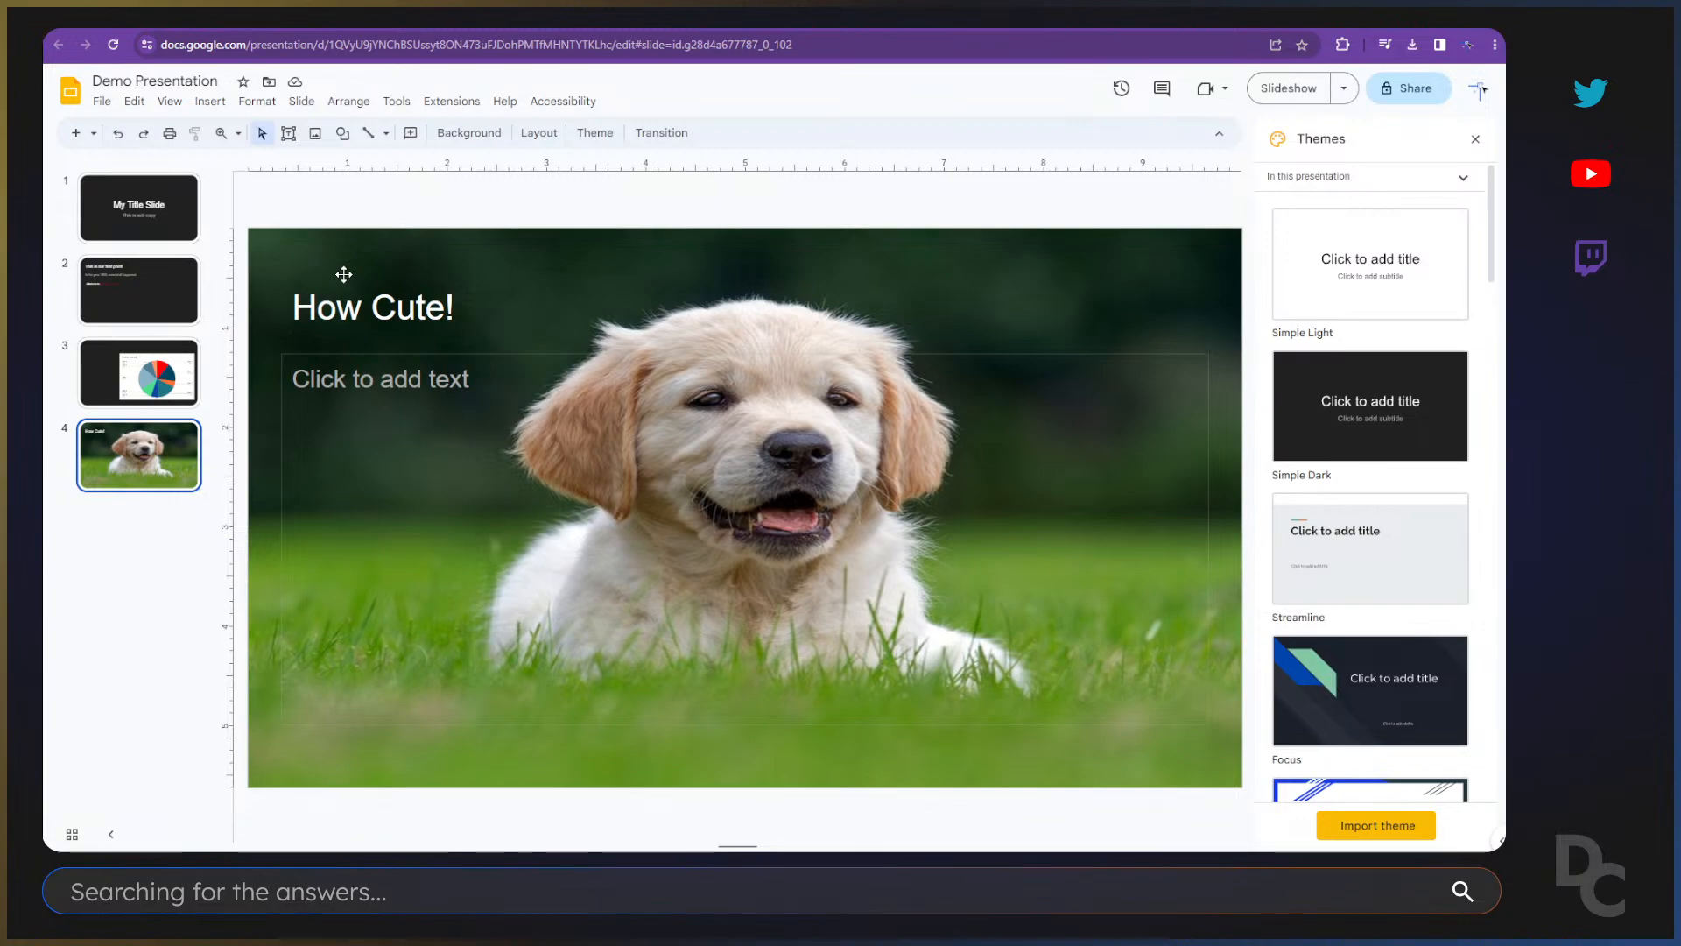
Step: Examine the options for the title text box on slide 1 and the layouts available for that slide
{"action": "left_click", "coordinate": [186, 213]}
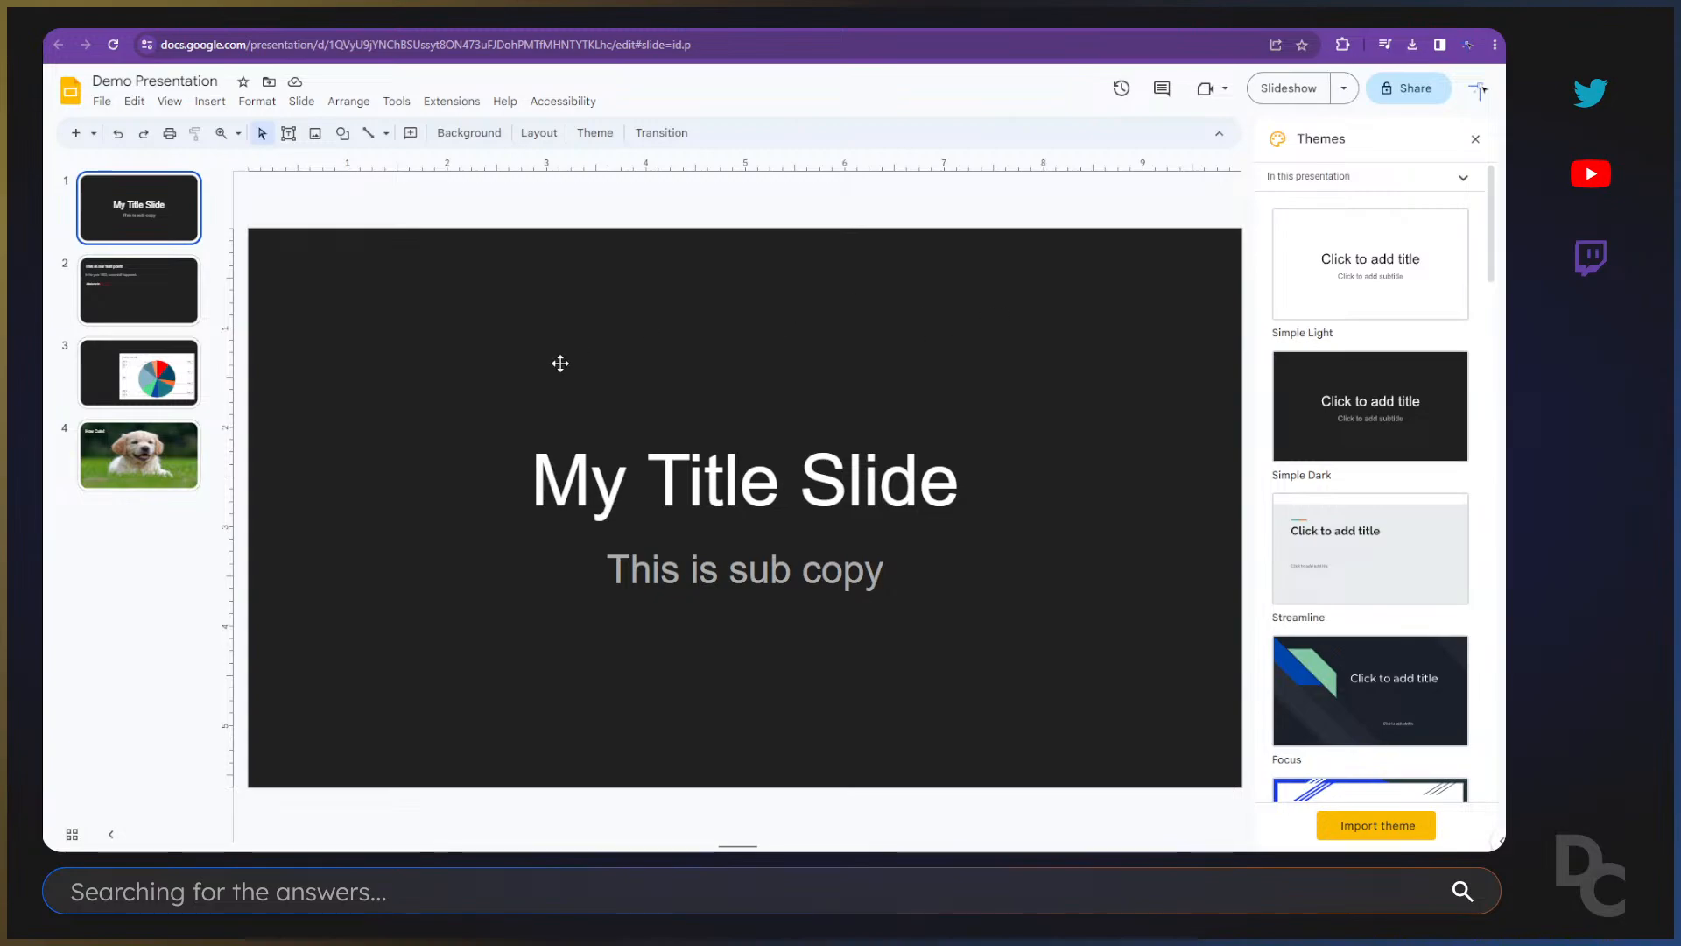
{"action": "right_click", "coordinate": [304, 373]}
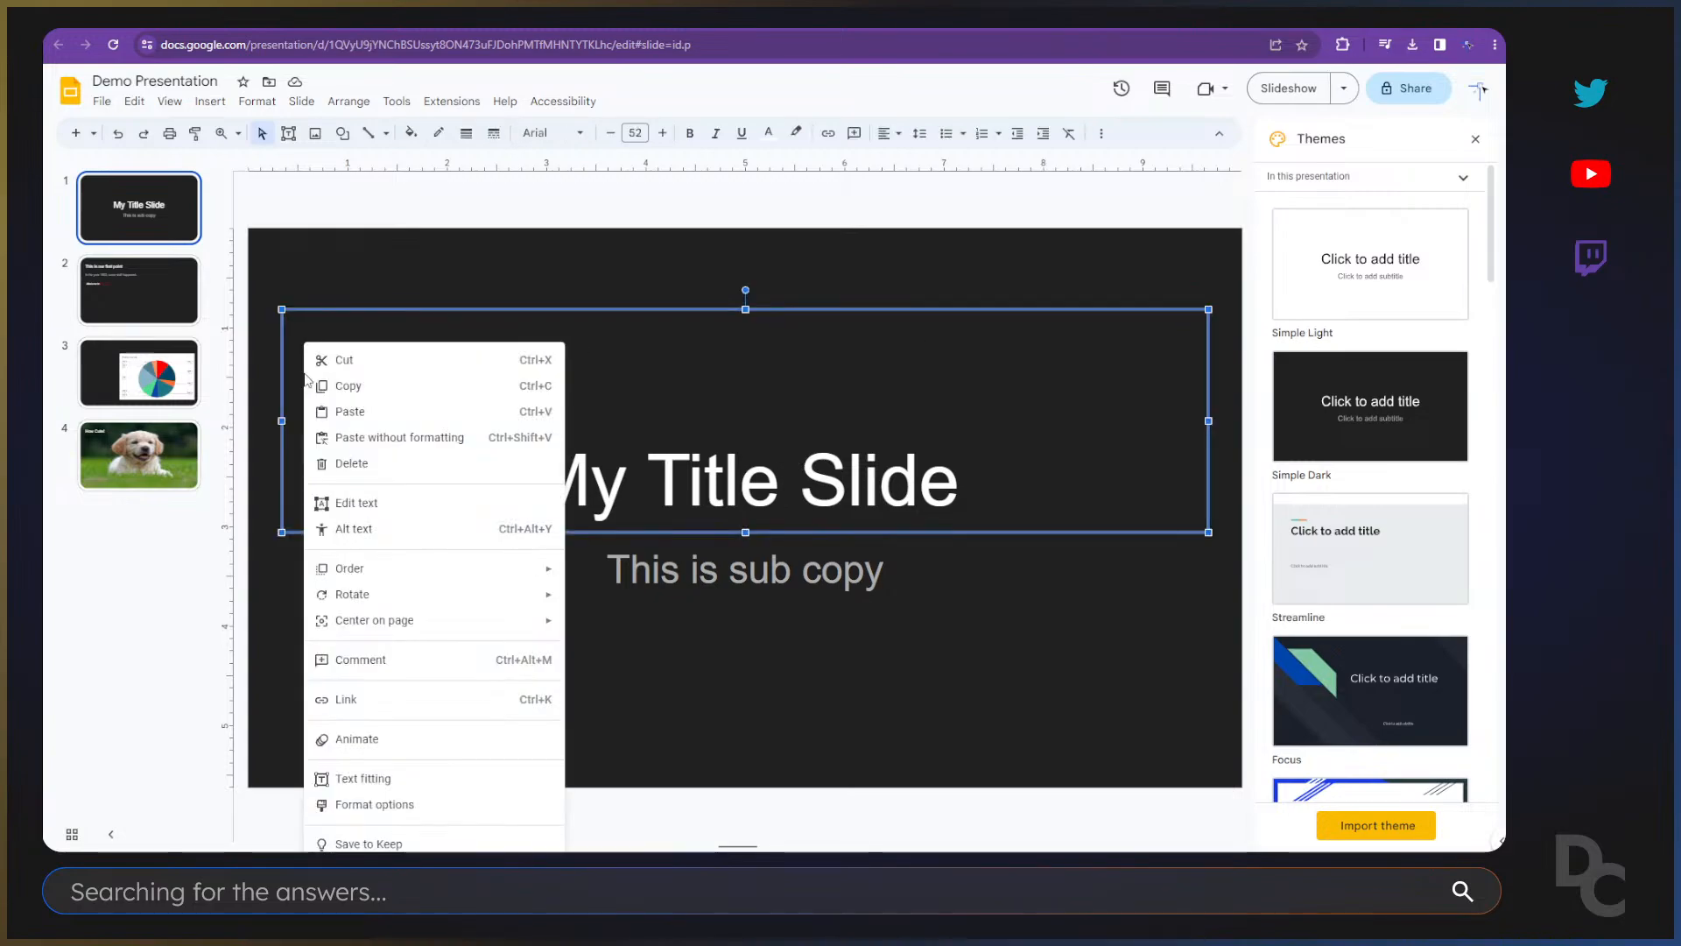
{"action": "mouse_move", "coordinate": [400, 598]}
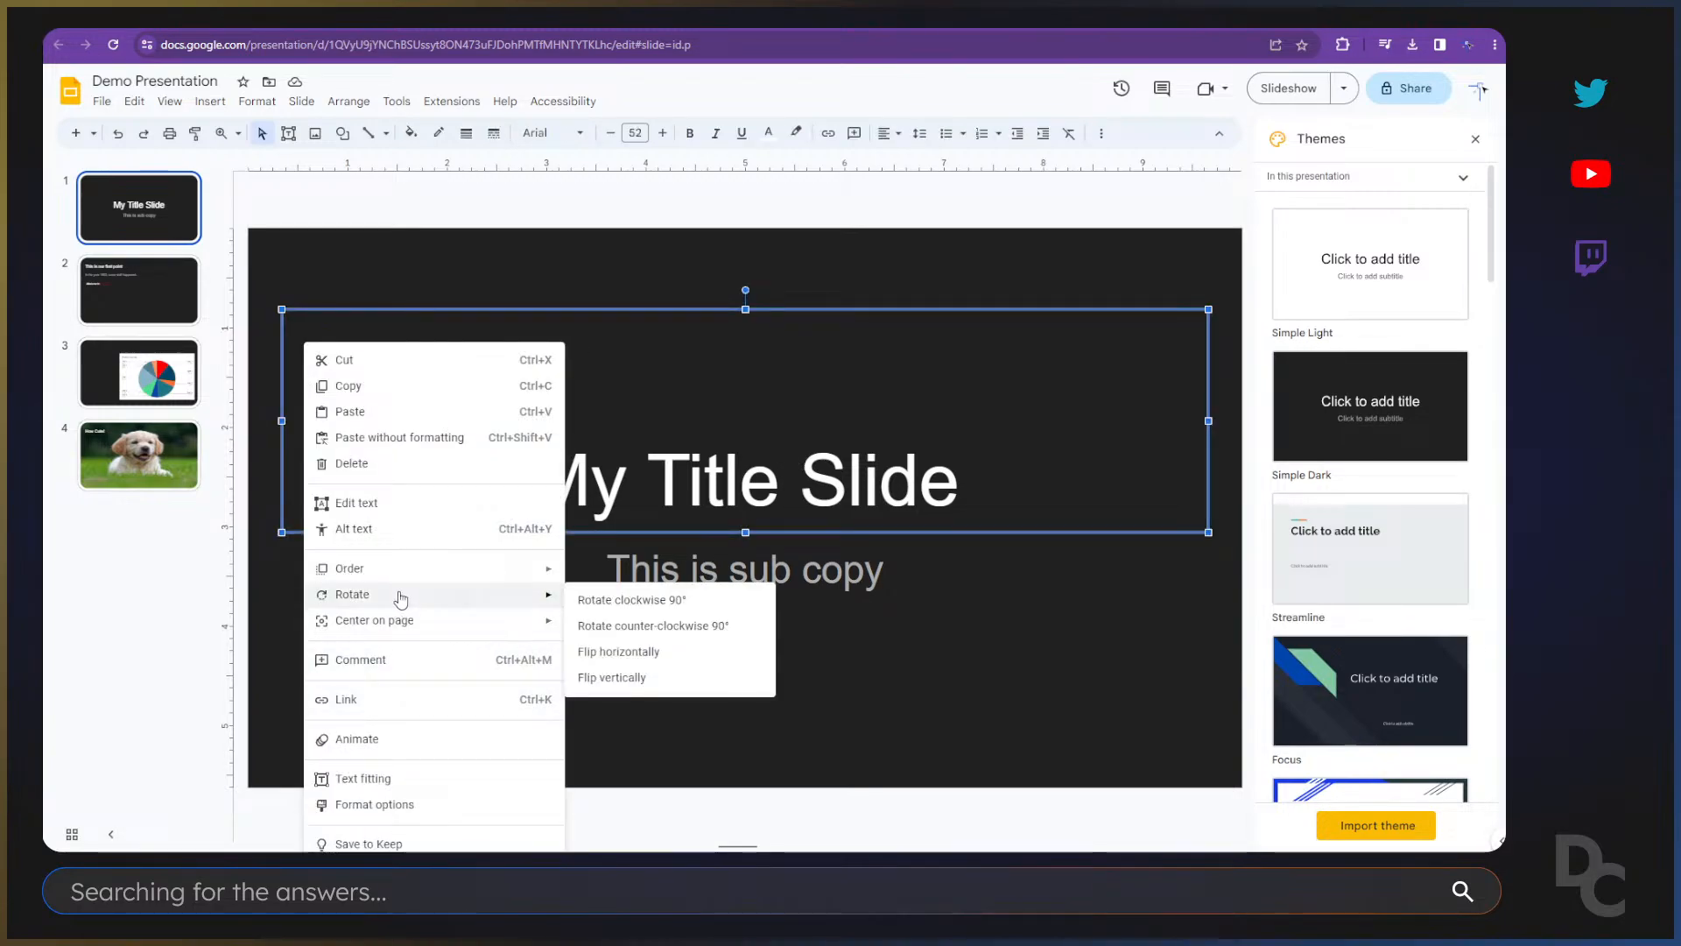
{"action": "right_click", "coordinate": [291, 602]}
{"action": "left_click", "coordinate": [267, 740]}
{"action": "right_click", "coordinate": [267, 741]}
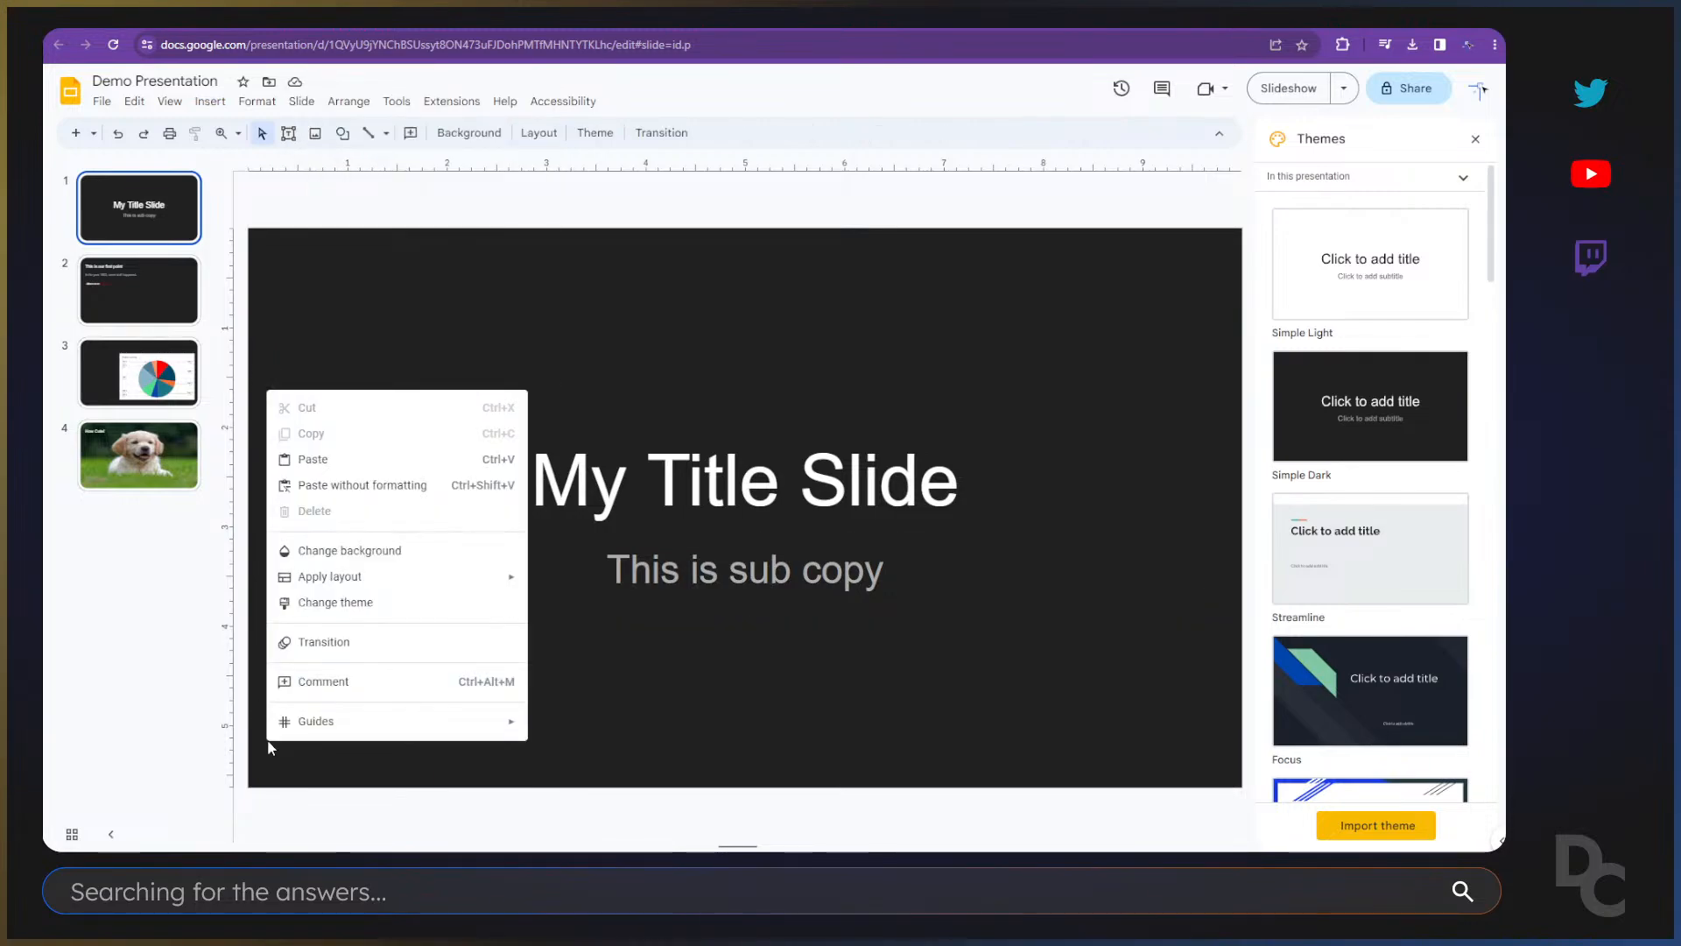
{"action": "mouse_move", "coordinate": [394, 580]}
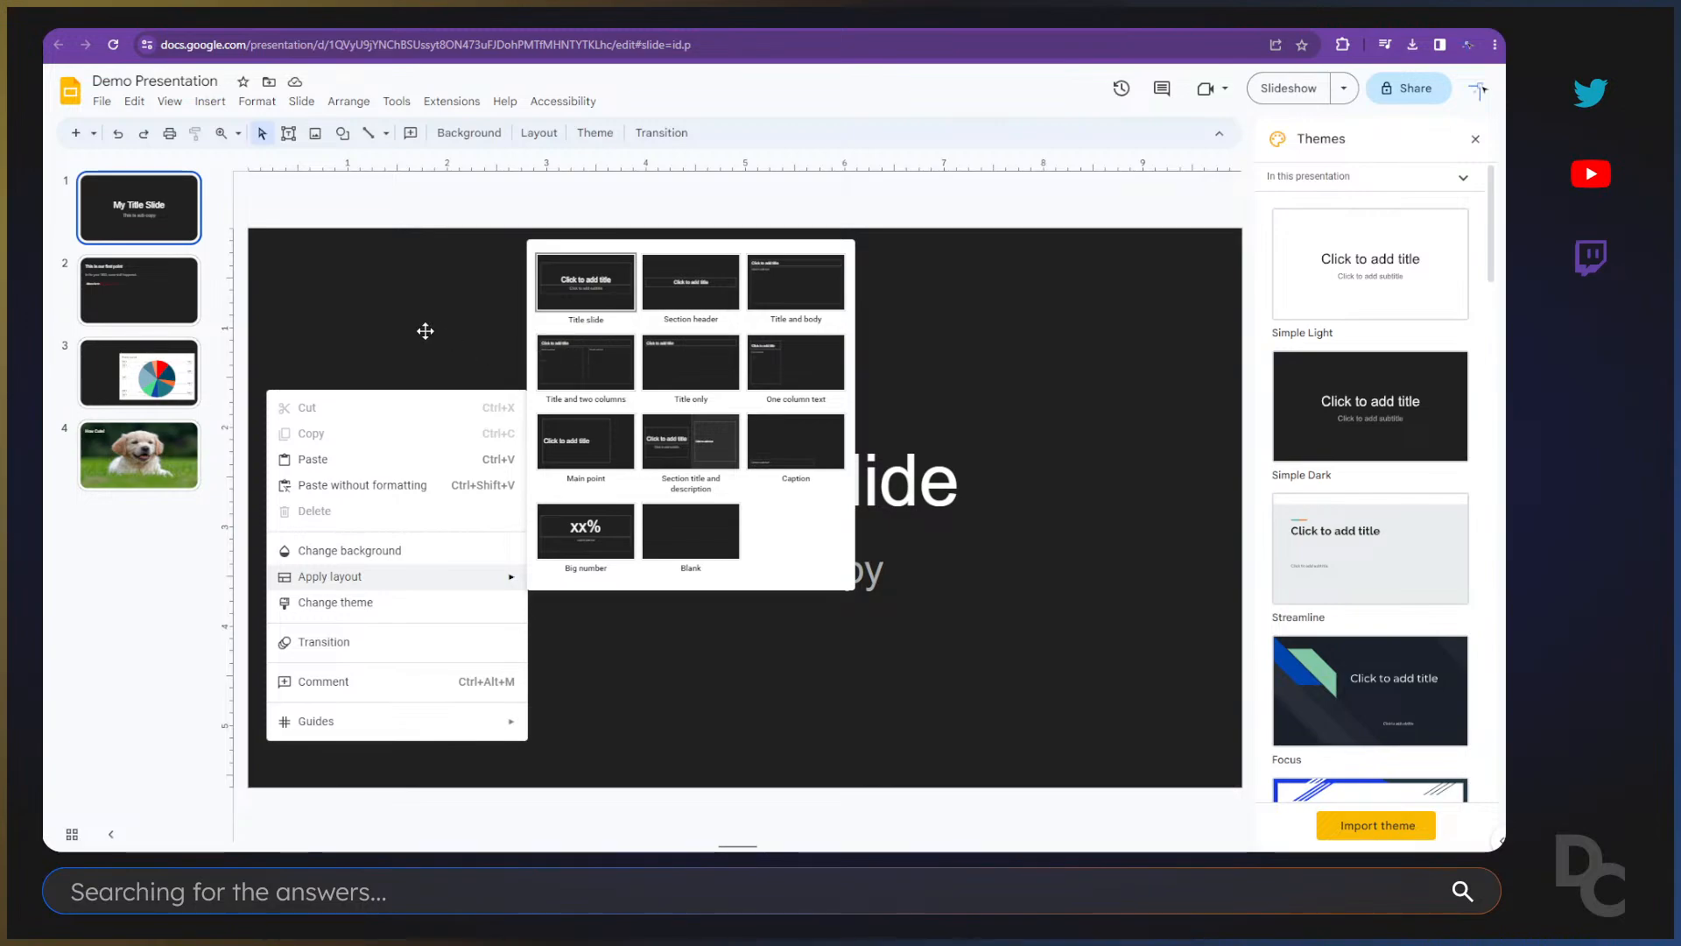
{"action": "left_click", "coordinate": [282, 339]}
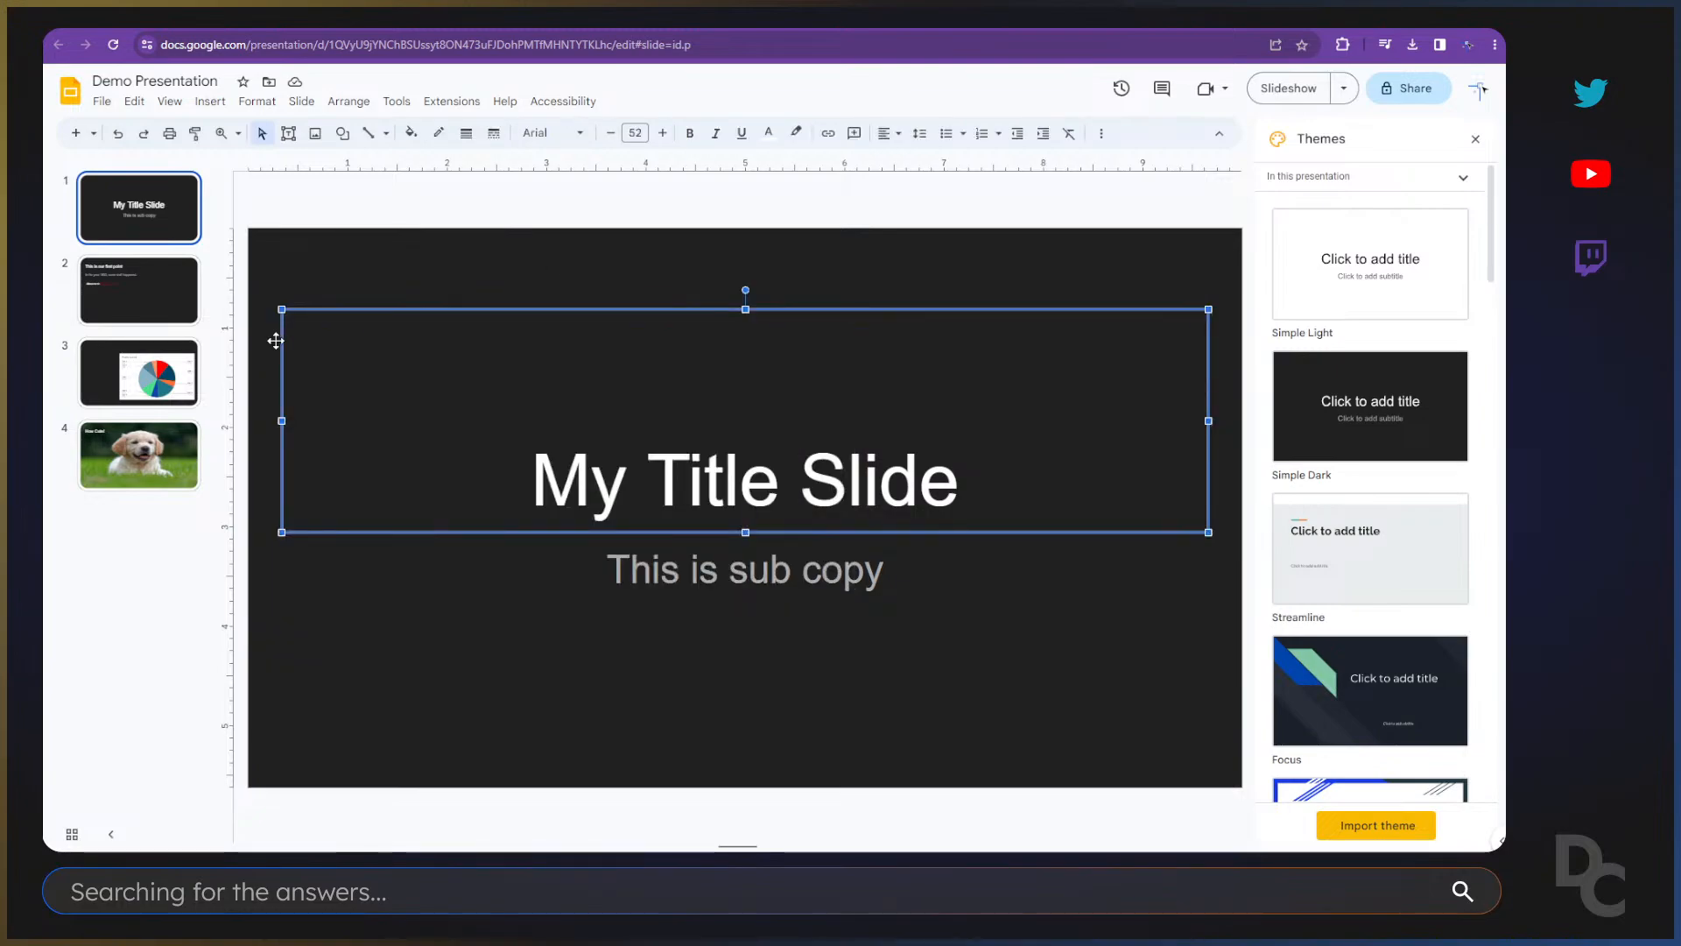
Step: Browse the presentation themes available for the slides and deselect the title text box
{"action": "scroll", "coordinate": [1411, 604], "scroll_direction": "down", "scroll_amount": 1}
{"action": "scroll", "coordinate": [1411, 604], "scroll_direction": "down", "scroll_amount": 10}
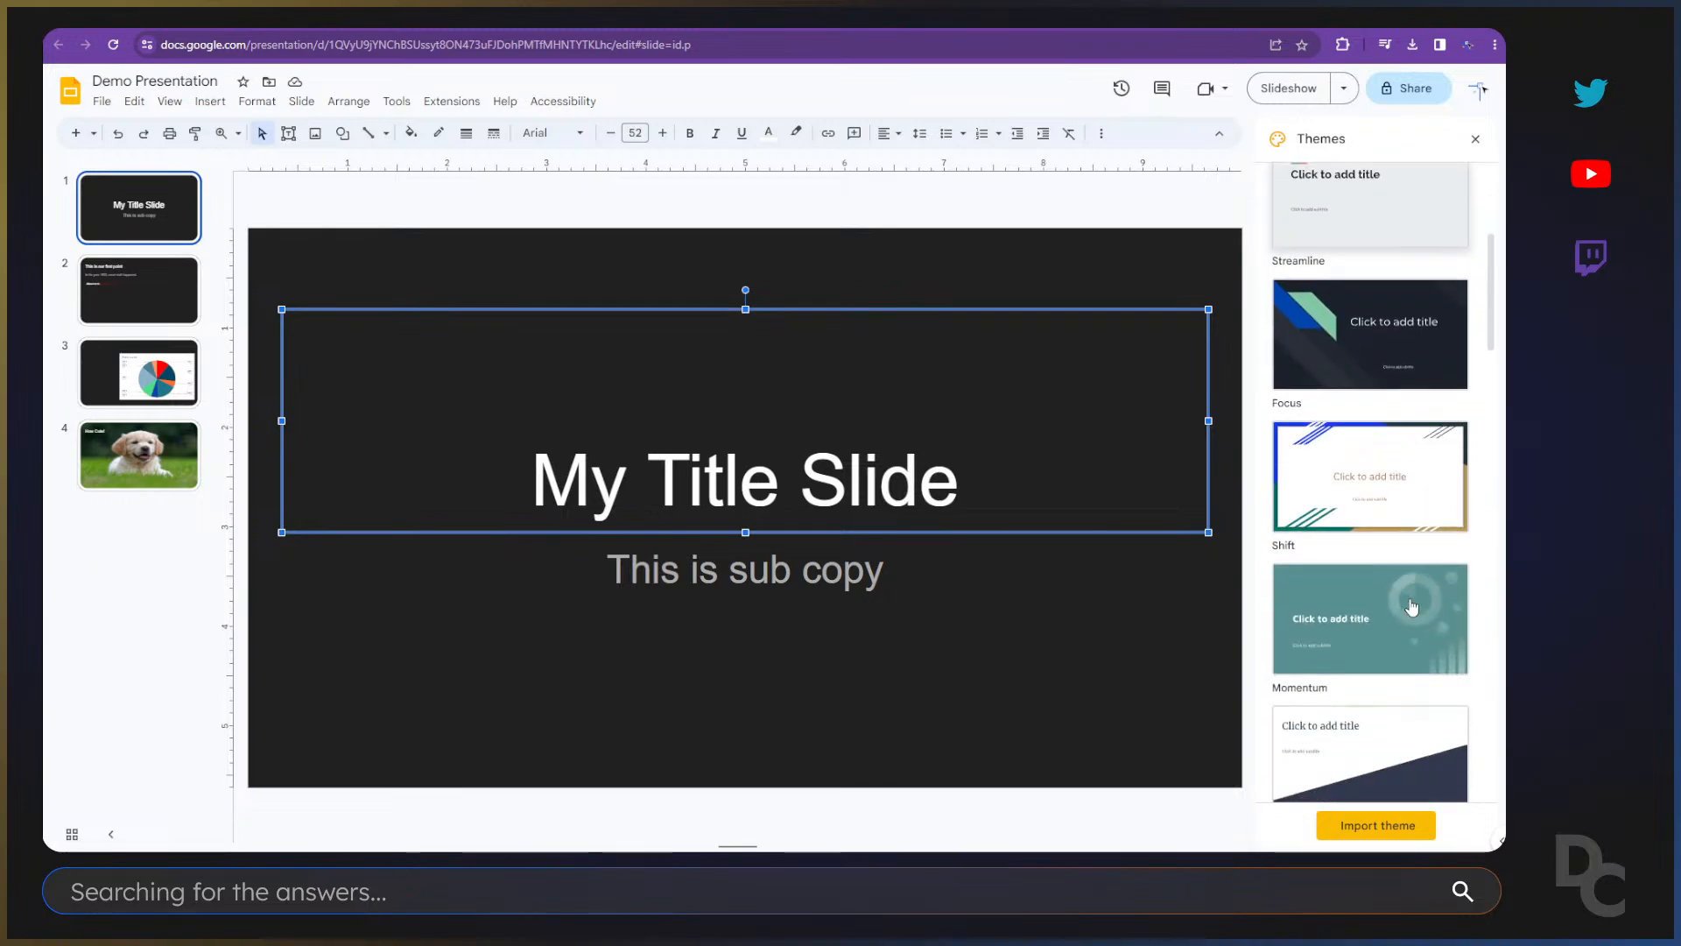
{"action": "scroll", "coordinate": [1411, 602], "scroll_direction": "up", "scroll_amount": 5}
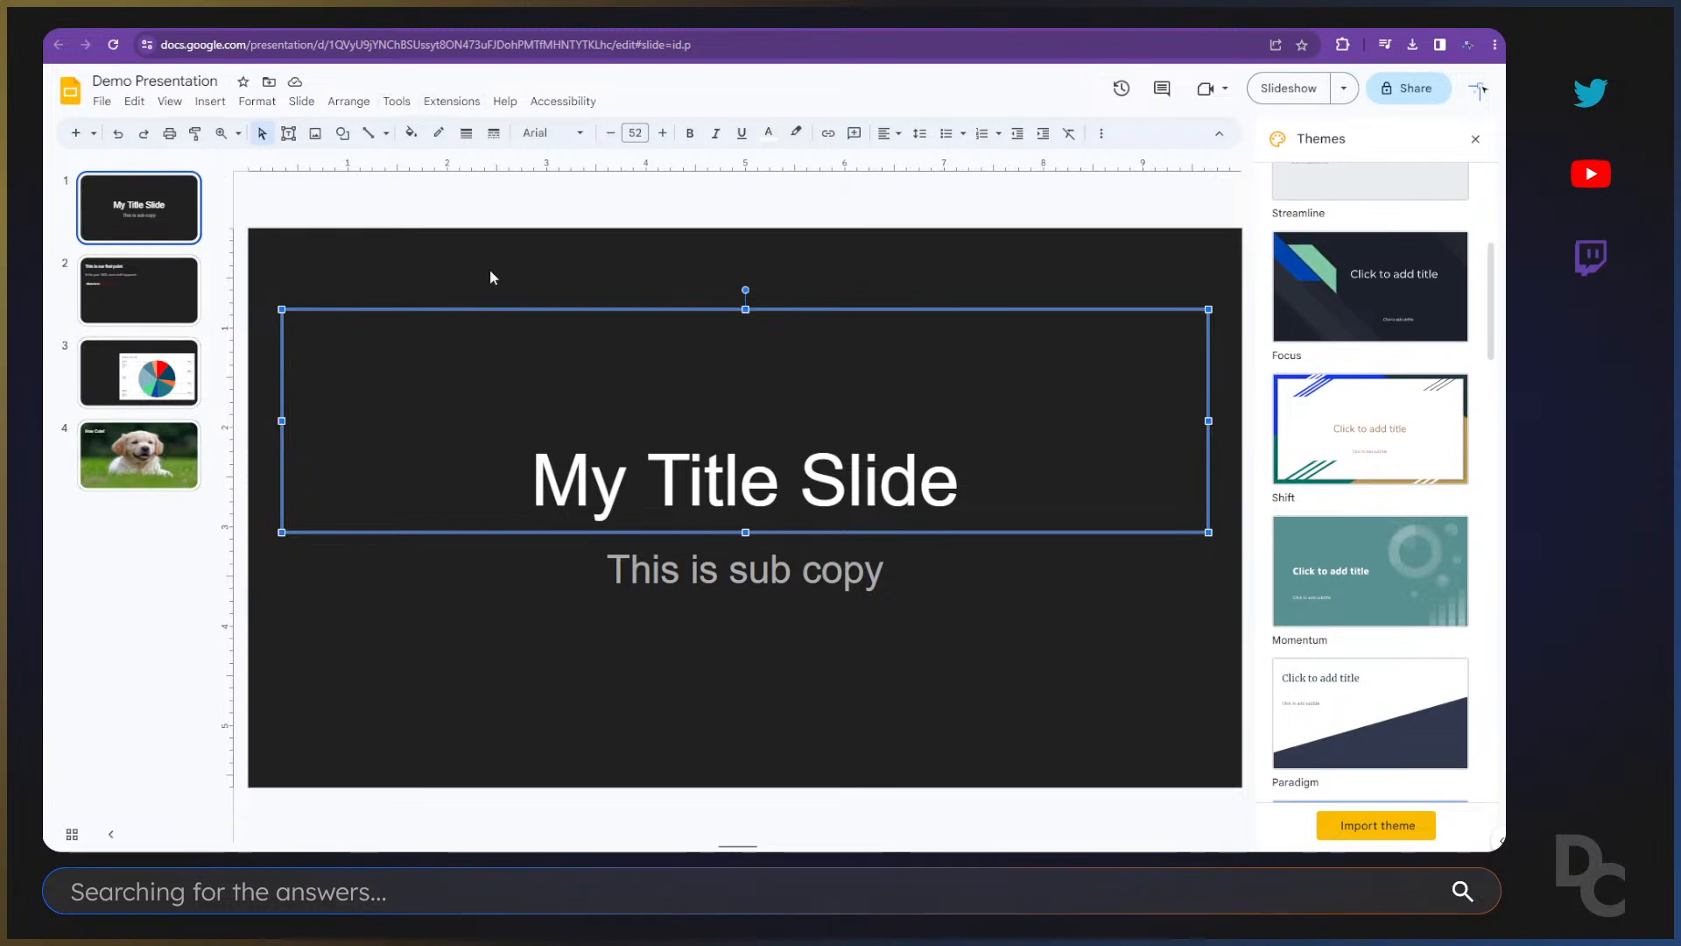
{"action": "left_click", "coordinate": [254, 317]}
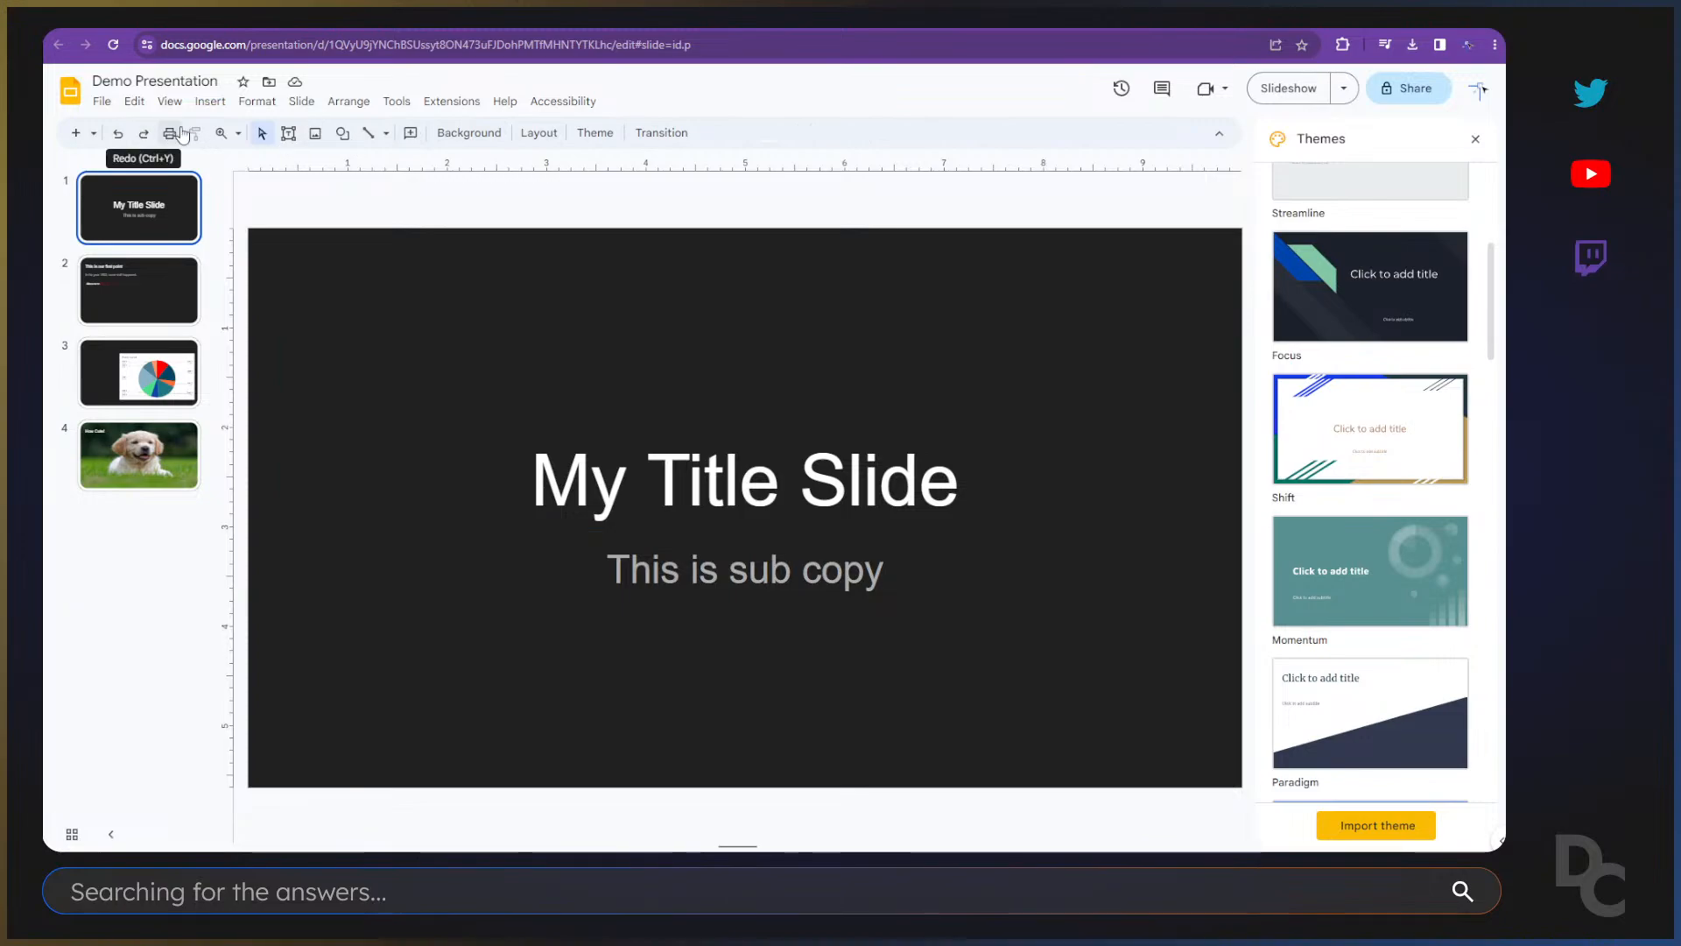
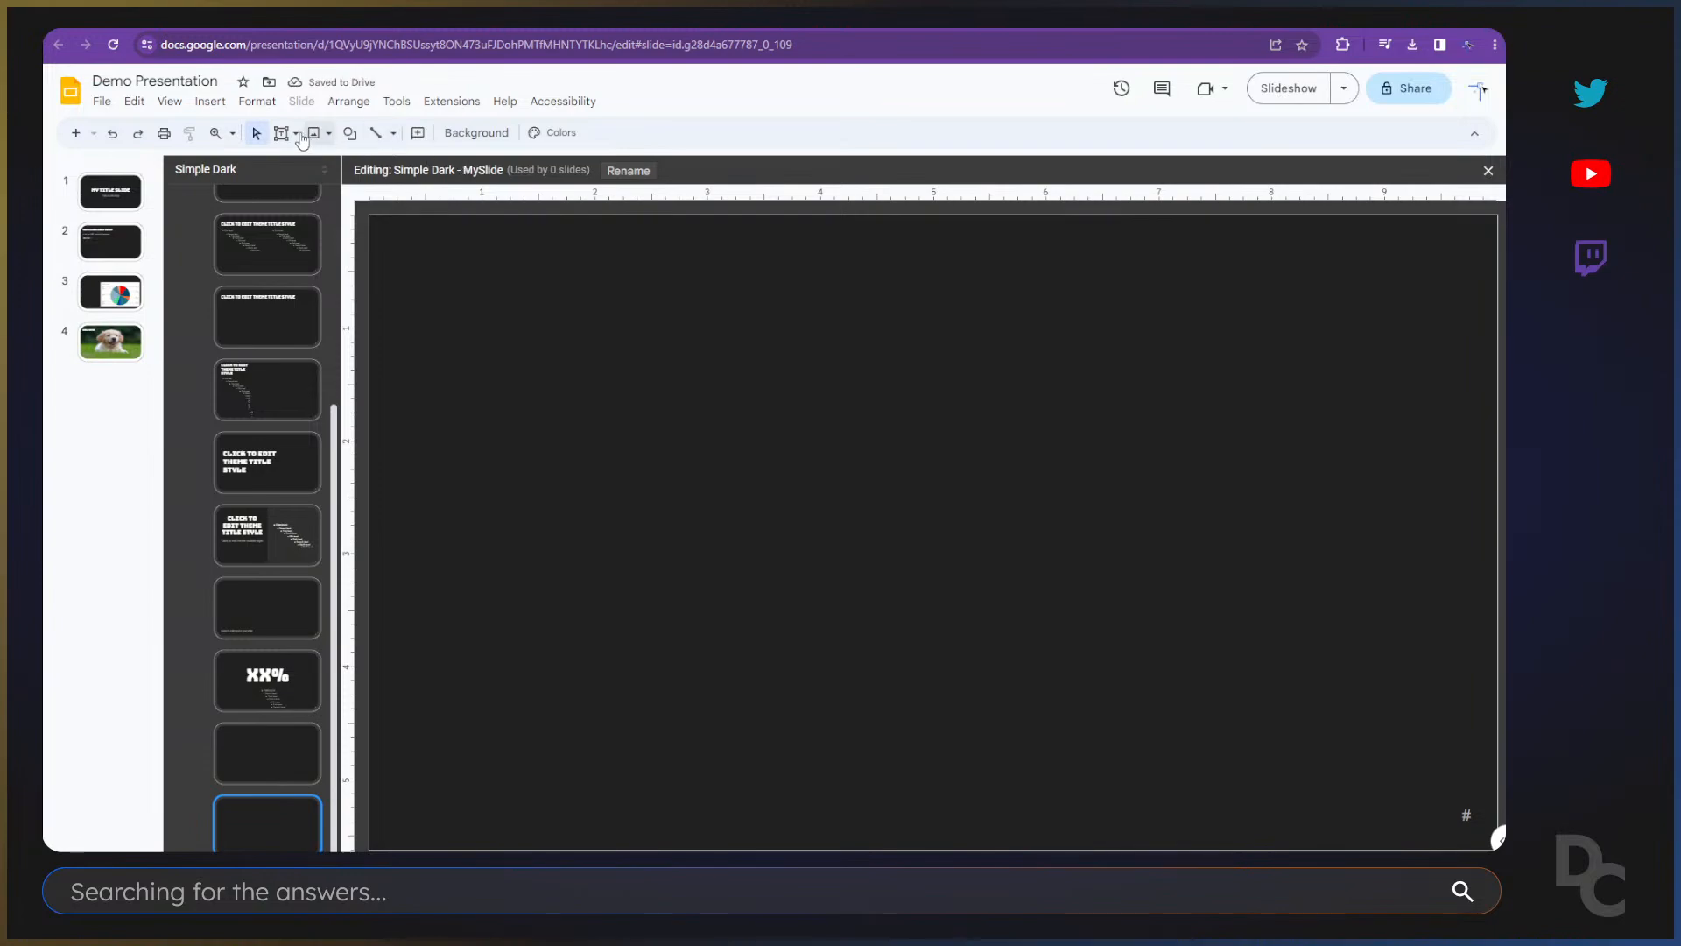
Step: Add a title placeholder about 5.4 inches wide and 1 inch high near the top of the MySlide layout
{"action": "left_click", "coordinate": [211, 103]}
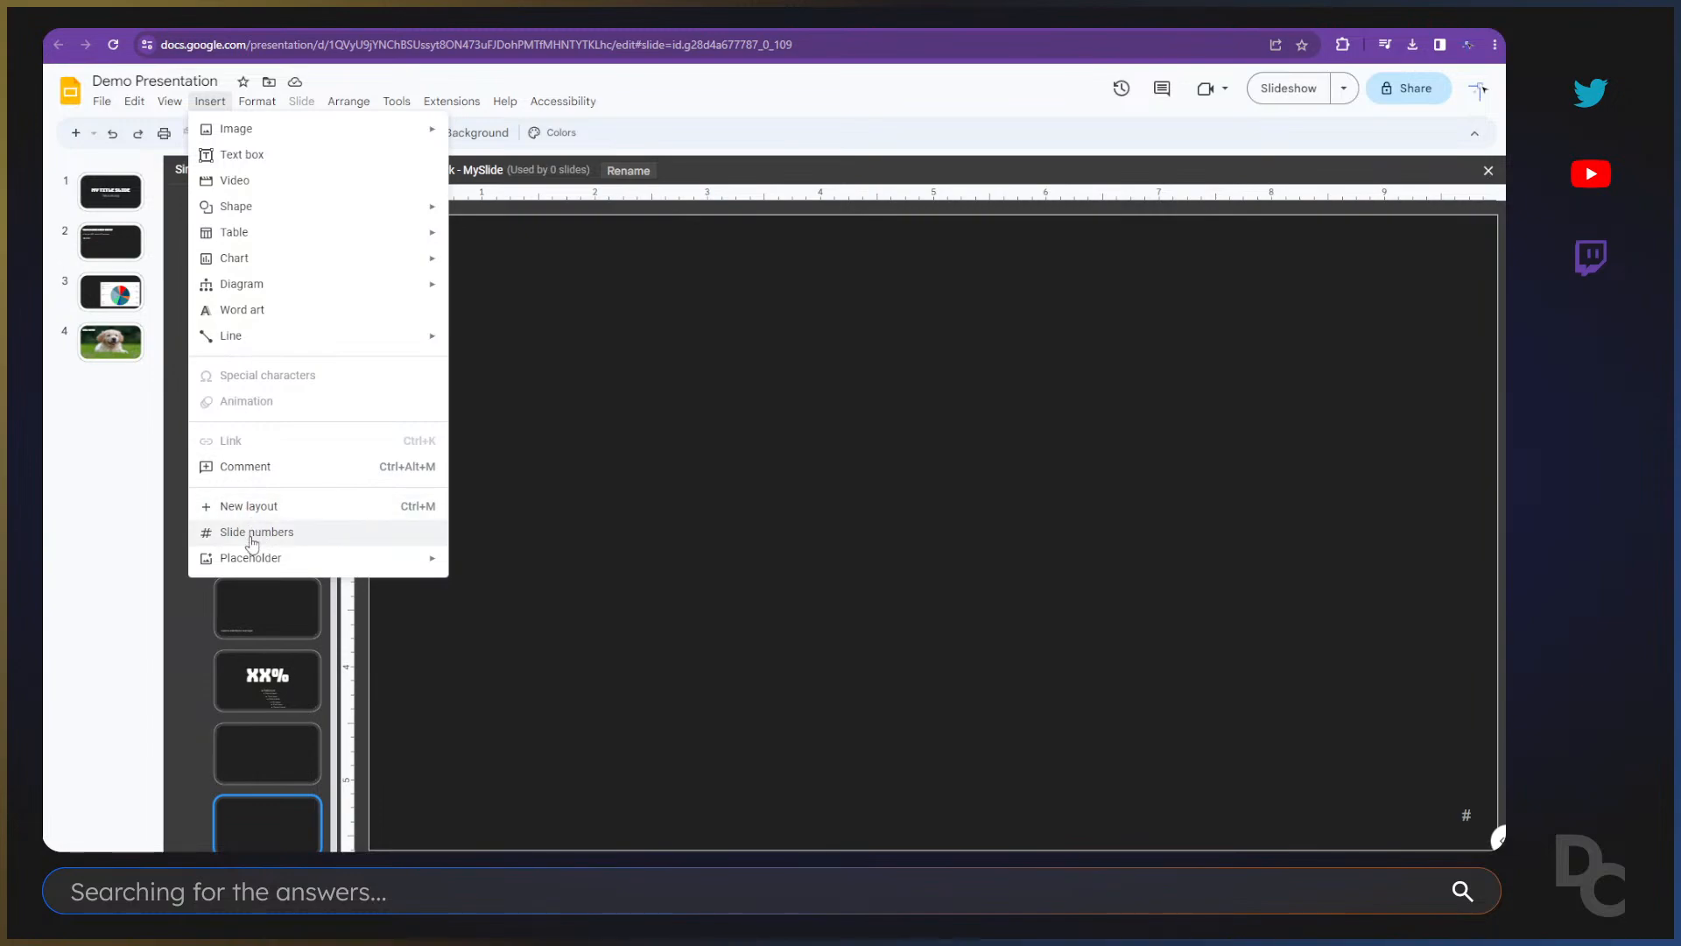
{"action": "mouse_move", "coordinate": [250, 558]}
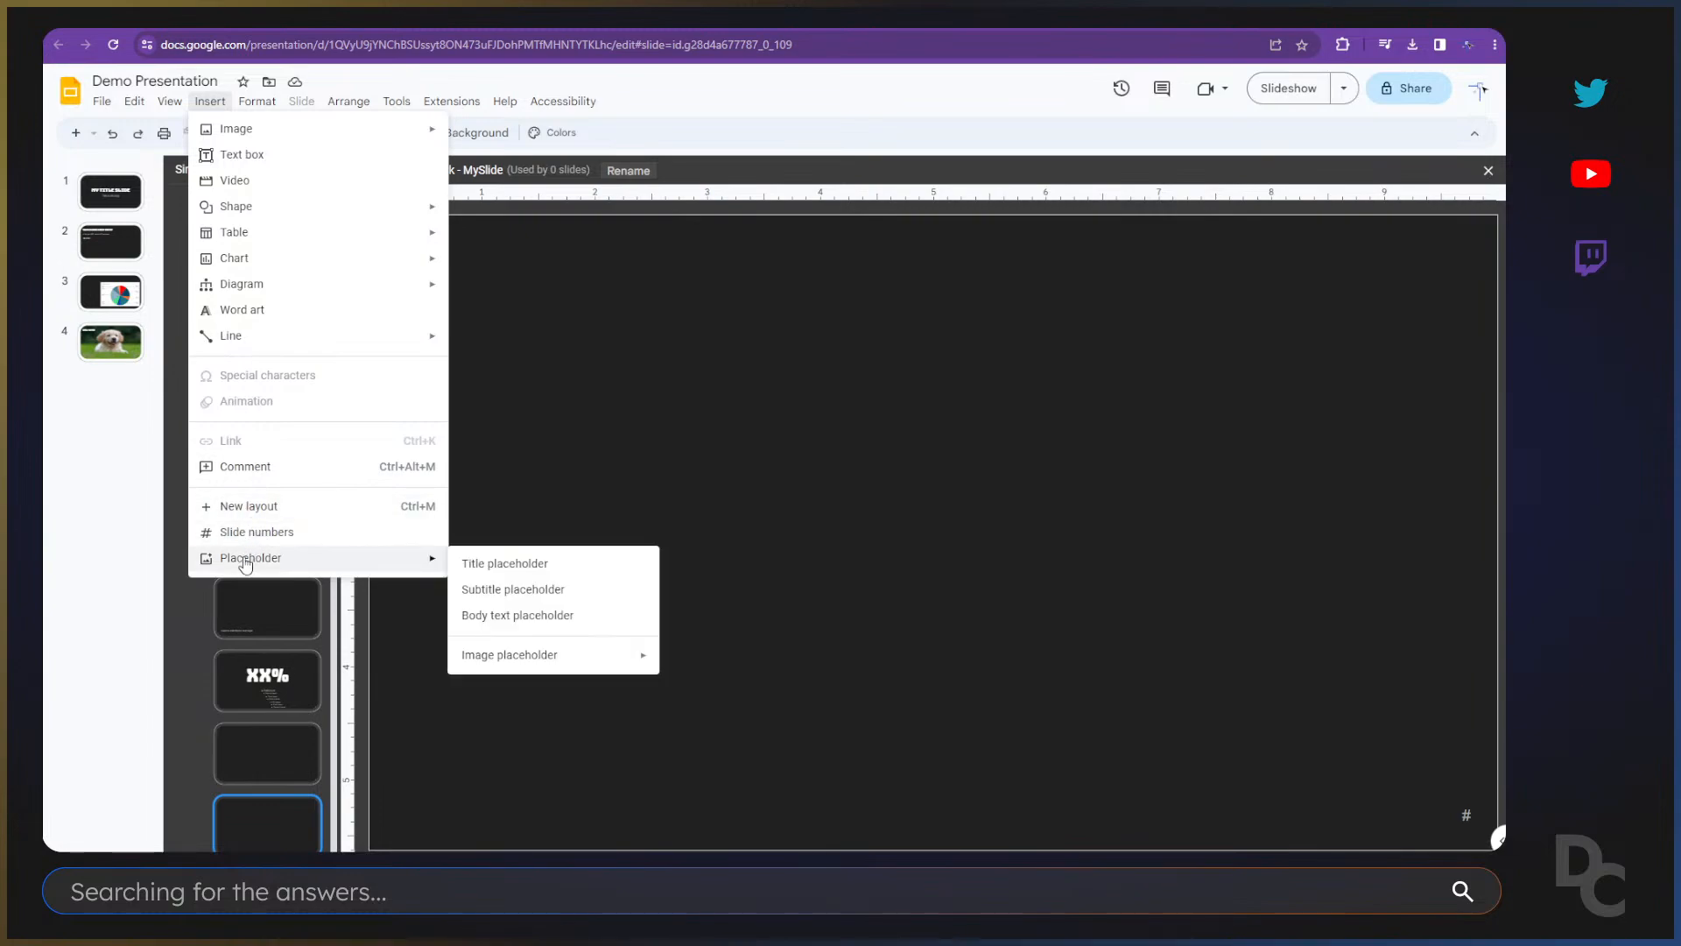
{"action": "left_click", "coordinate": [495, 566]}
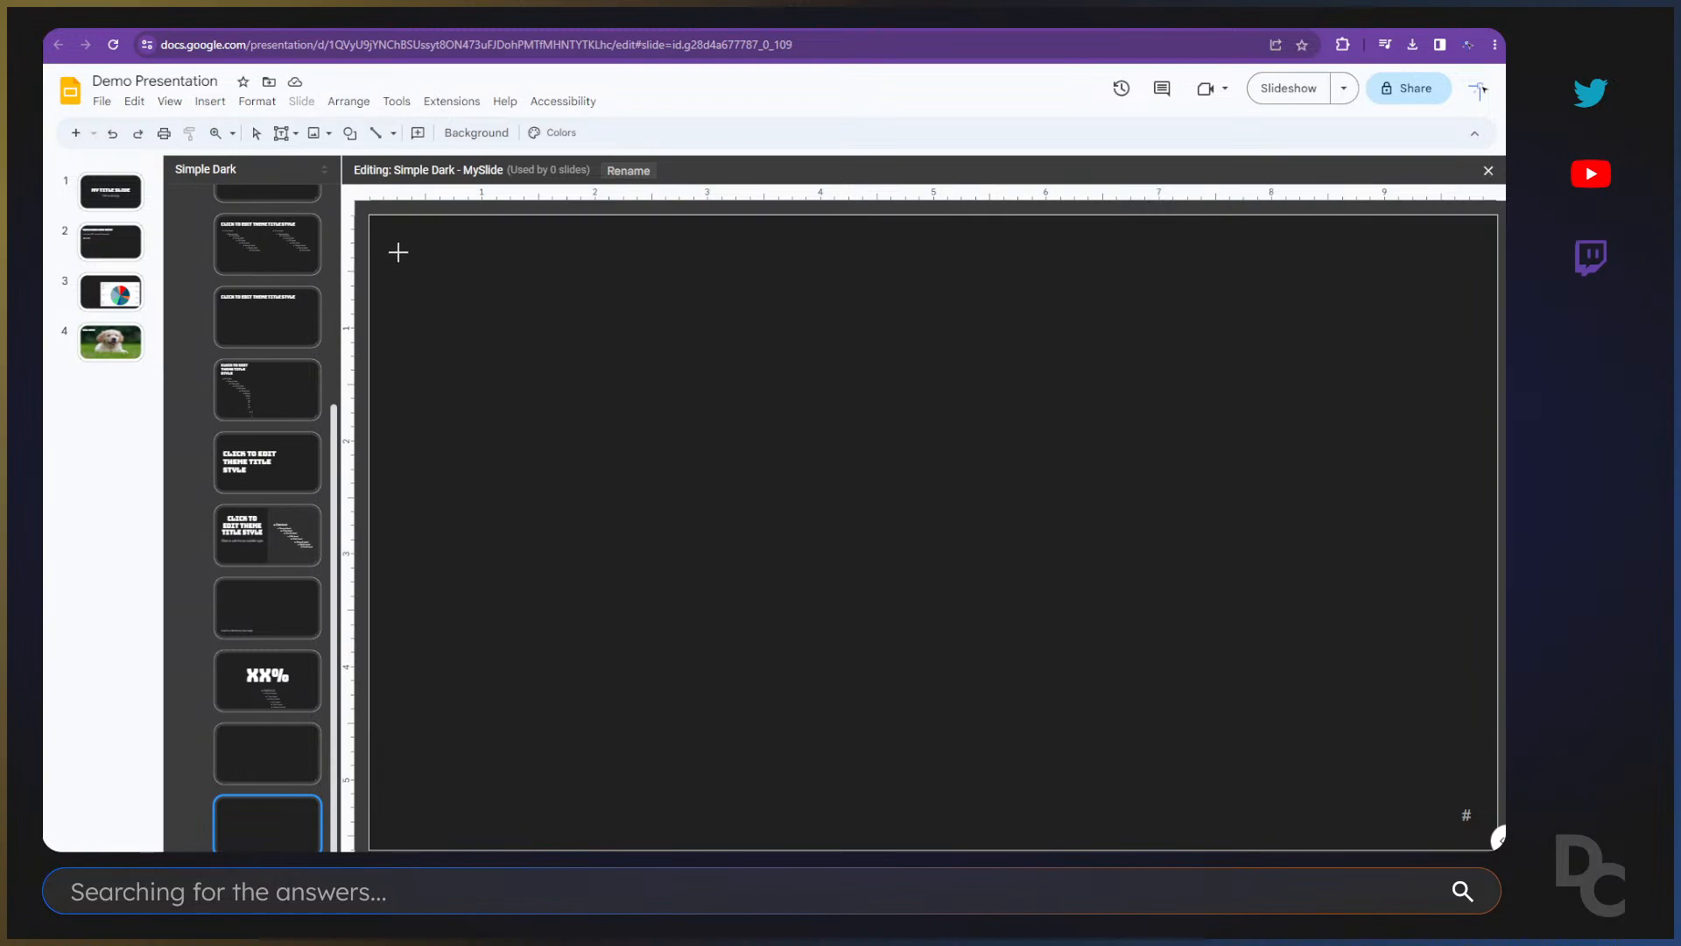
{"action": "left_click_drag", "start_coordinate": [398, 252], "coordinate": [1004, 353]}
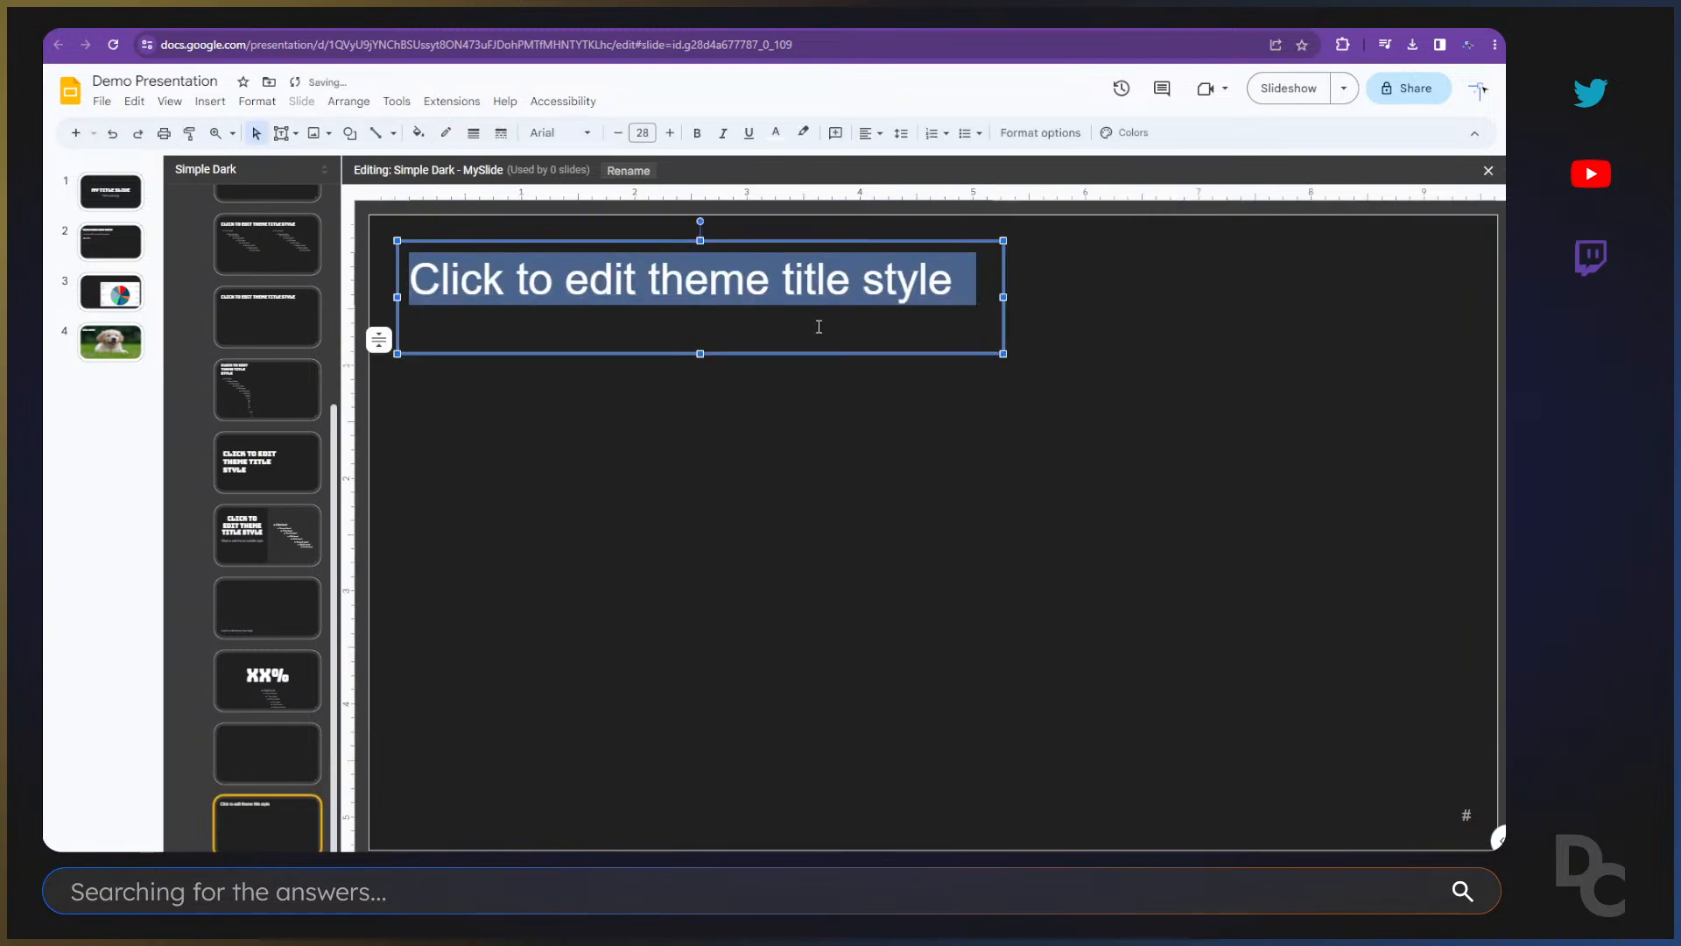
{"action": "left_click", "coordinate": [724, 475]}
{"action": "left_click", "coordinate": [533, 282]}
Step: Inspect the format options of the title placeholder on the Main point layout
{"action": "left_click", "coordinate": [267, 461]}
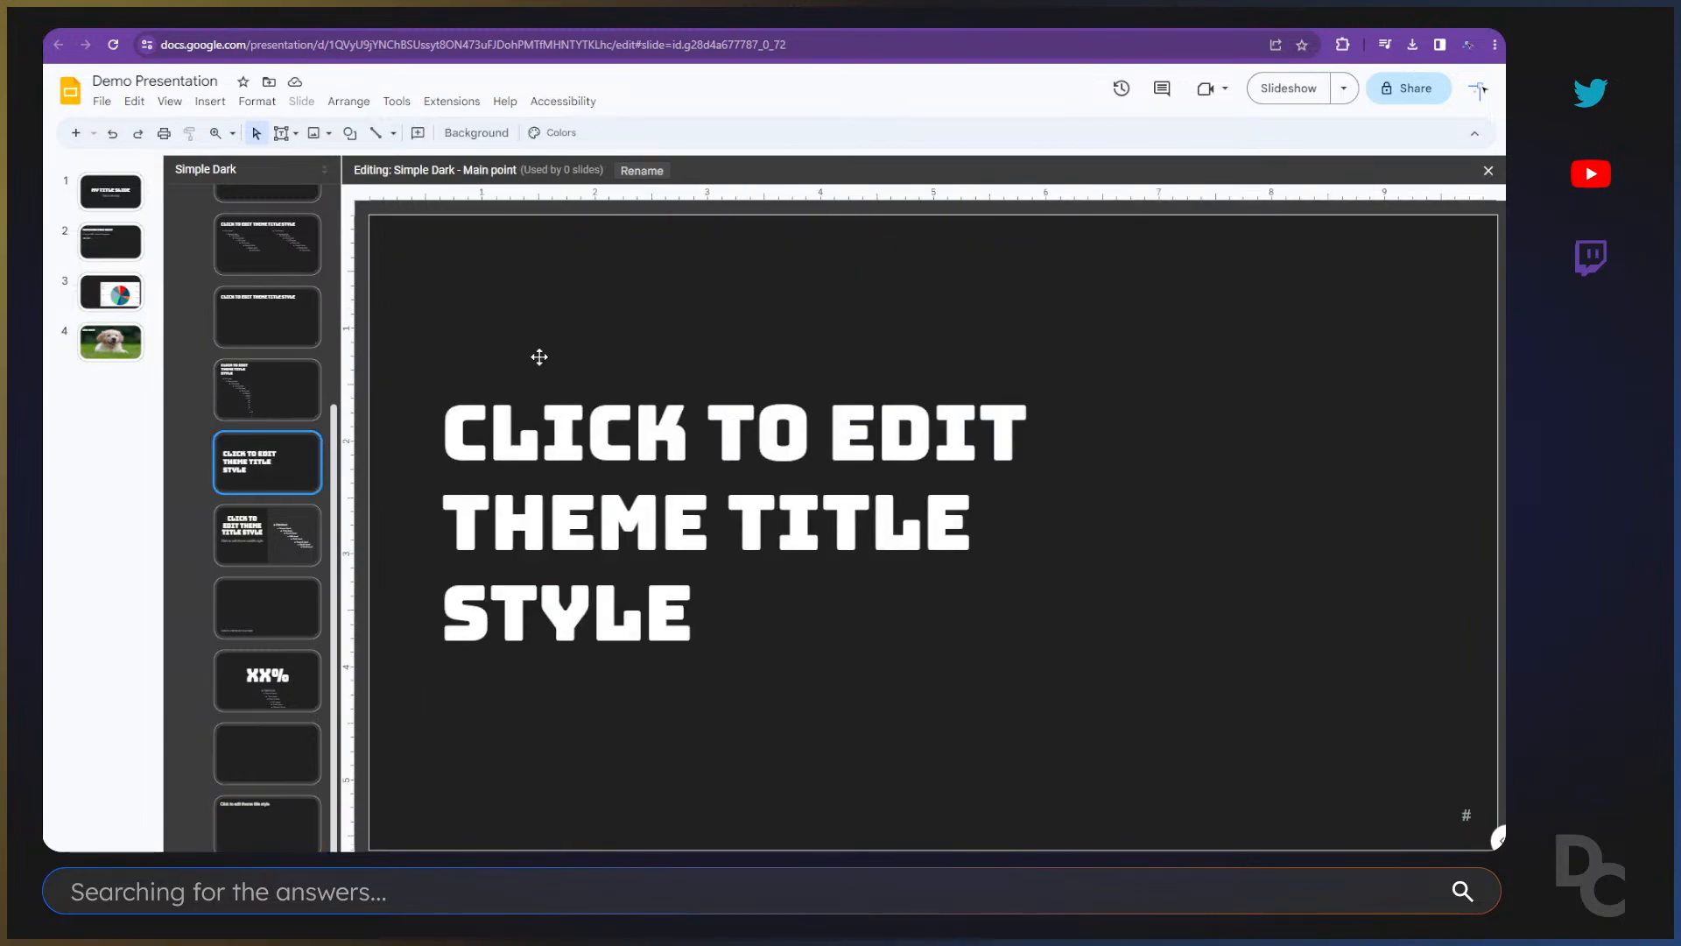
{"action": "left_click", "coordinate": [650, 481]}
{"action": "right_click", "coordinate": [684, 533]}
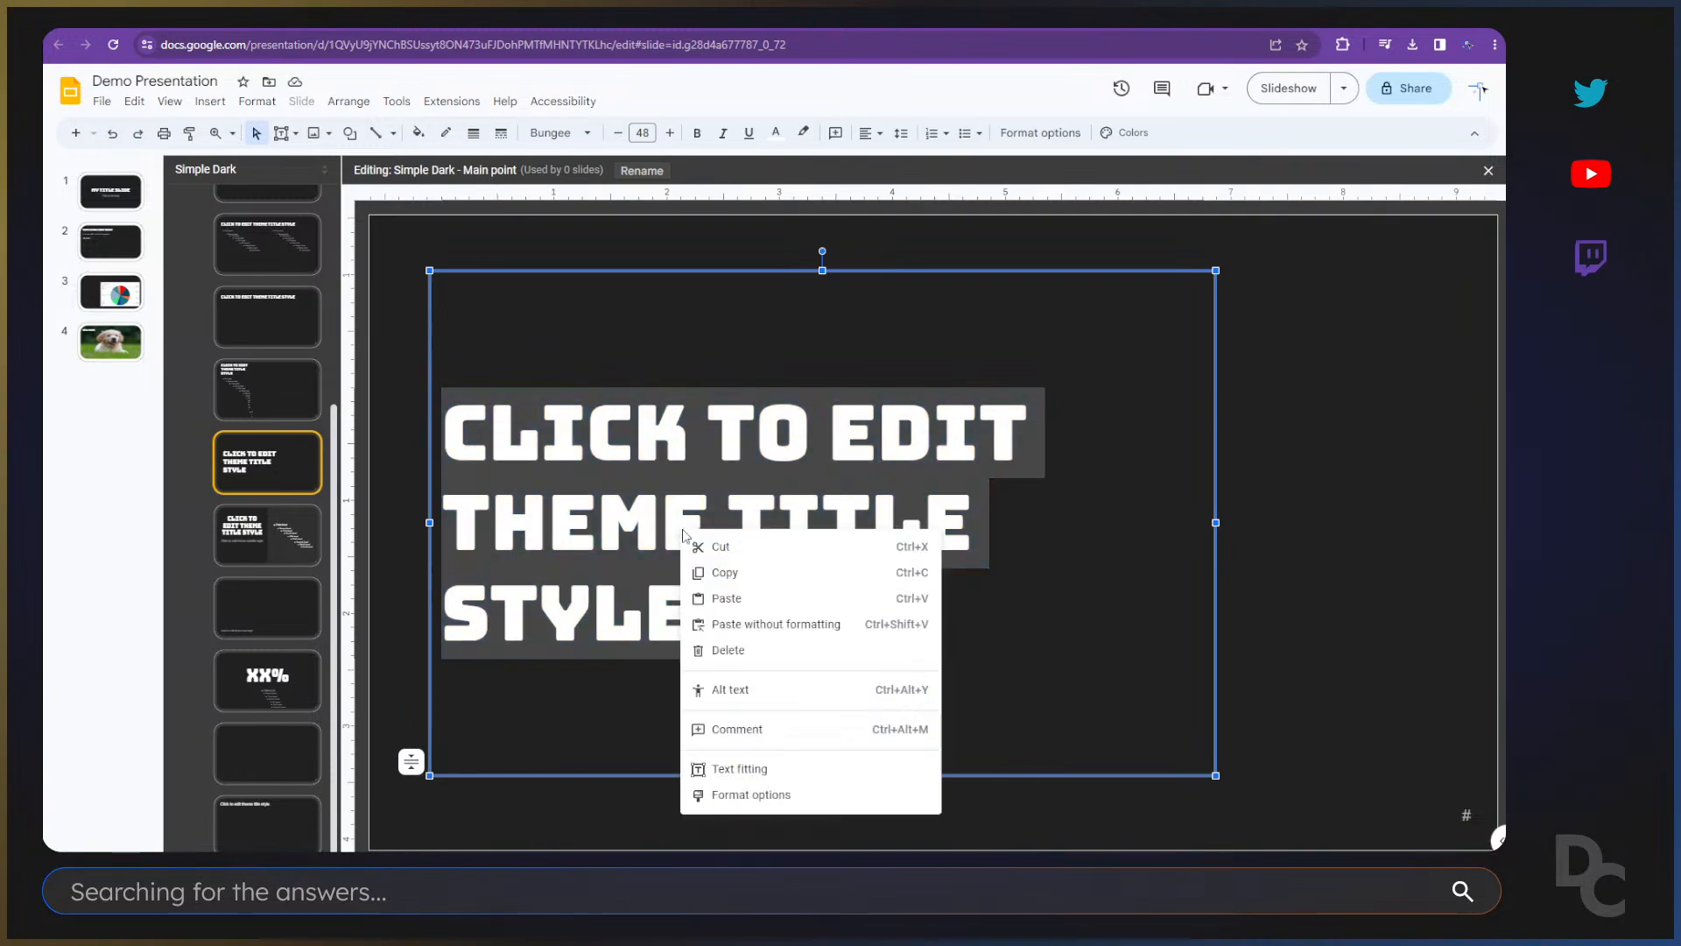
{"action": "left_click", "coordinate": [751, 795]}
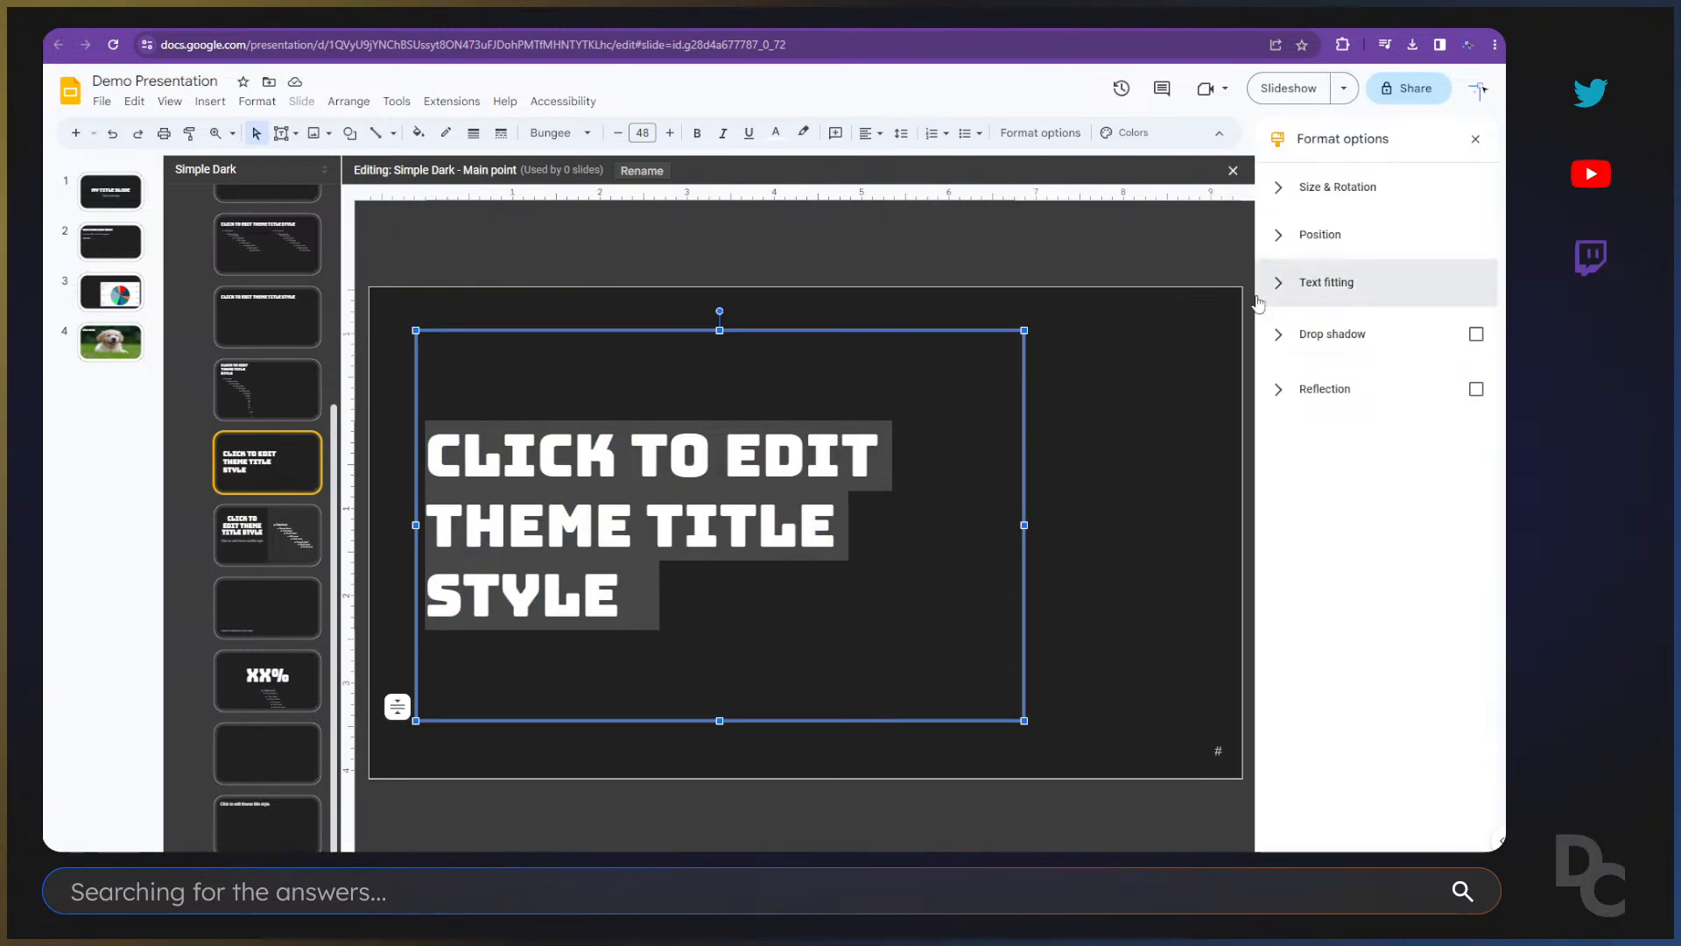
{"action": "left_click", "coordinate": [1475, 138]}
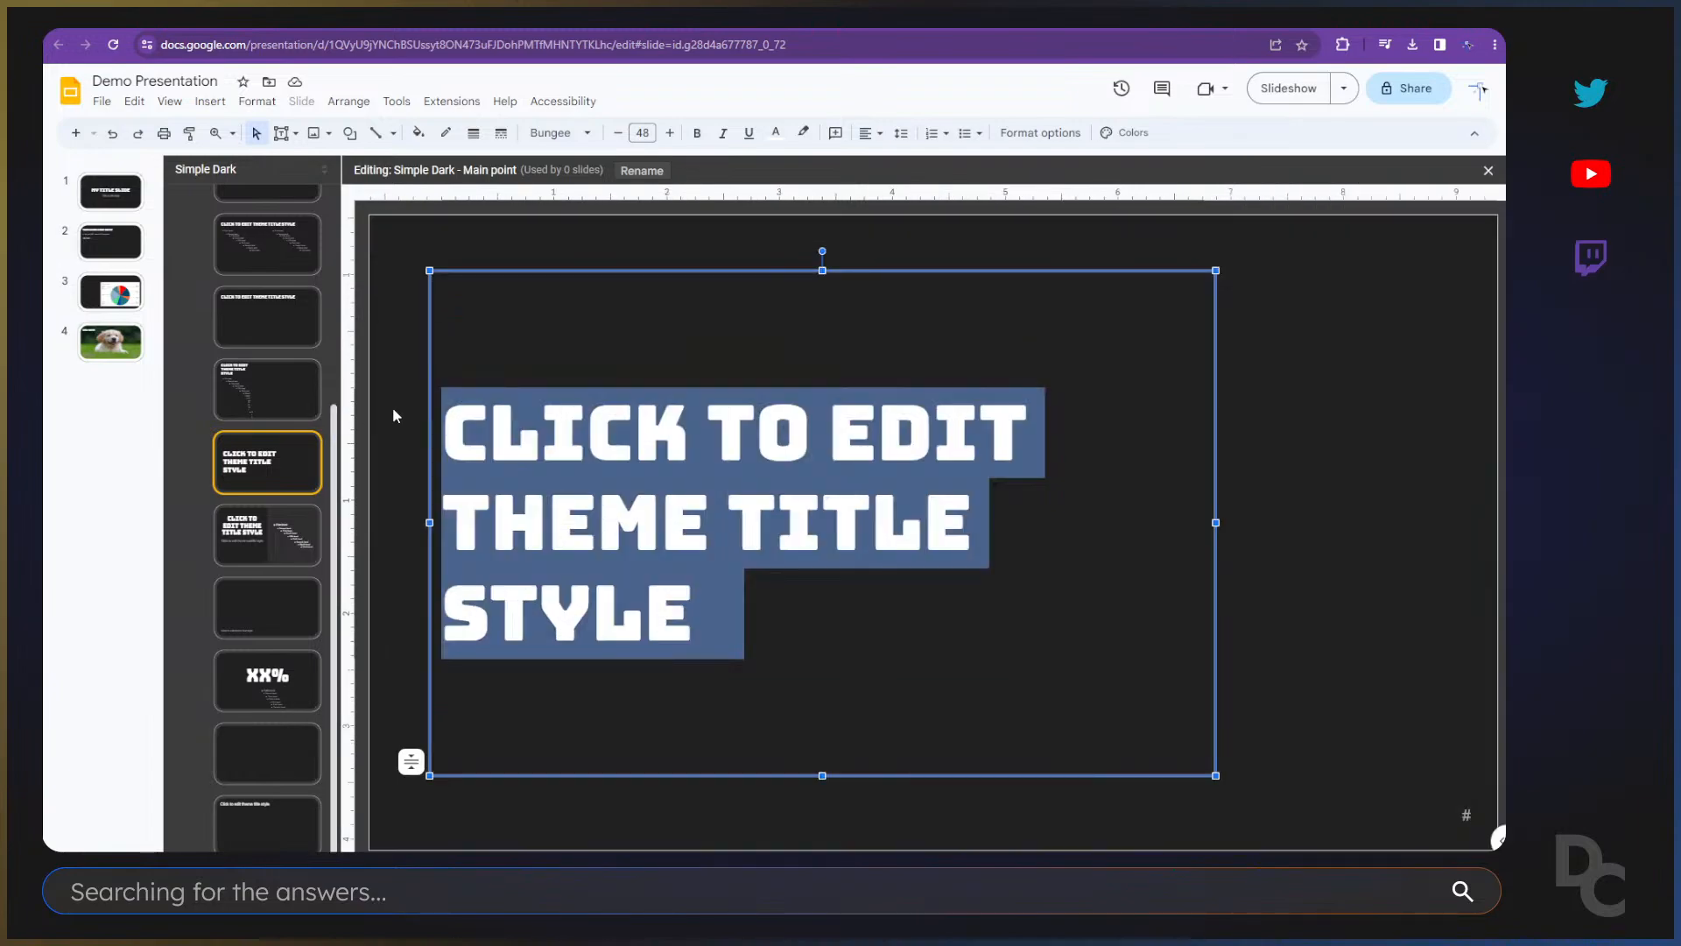
{"action": "left_click", "coordinate": [266, 471]}
{"action": "triple_click", "coordinate": [550, 455]}
{"action": "left_click", "coordinate": [1034, 134]}
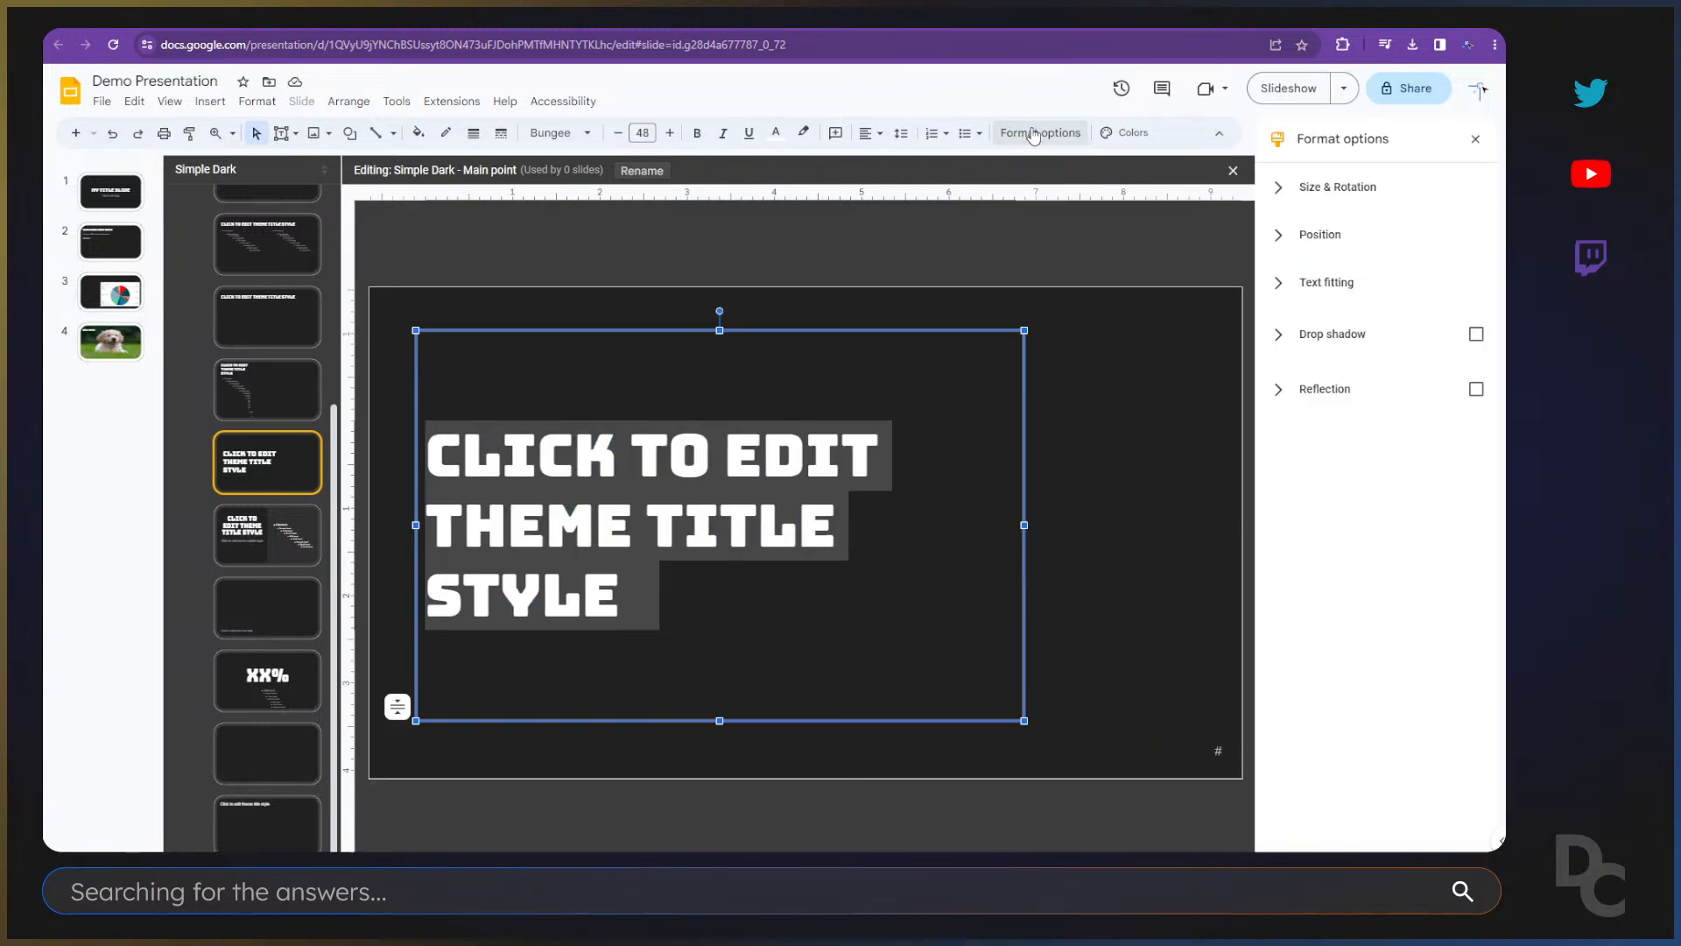
{"action": "left_click", "coordinate": [1476, 138]}
Step: Check the font setting of the title placeholder on the MySlide layout
{"action": "left_click", "coordinate": [284, 816]}
{"action": "triple_click", "coordinate": [551, 289]}
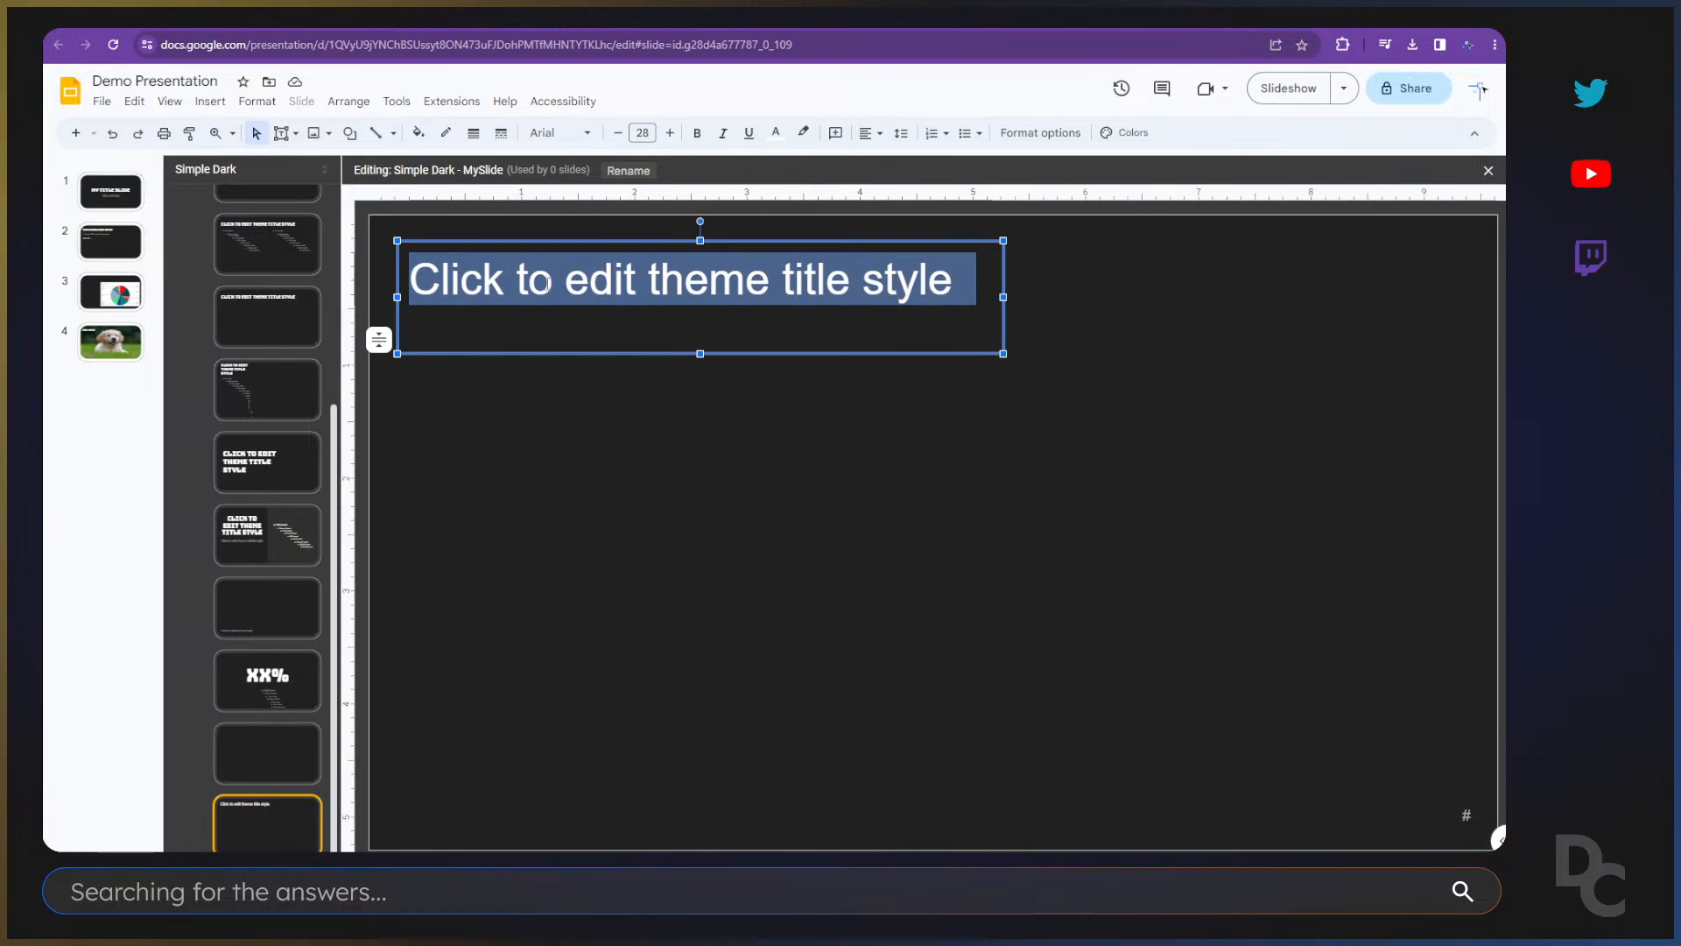
{"action": "left_click", "coordinate": [554, 132]}
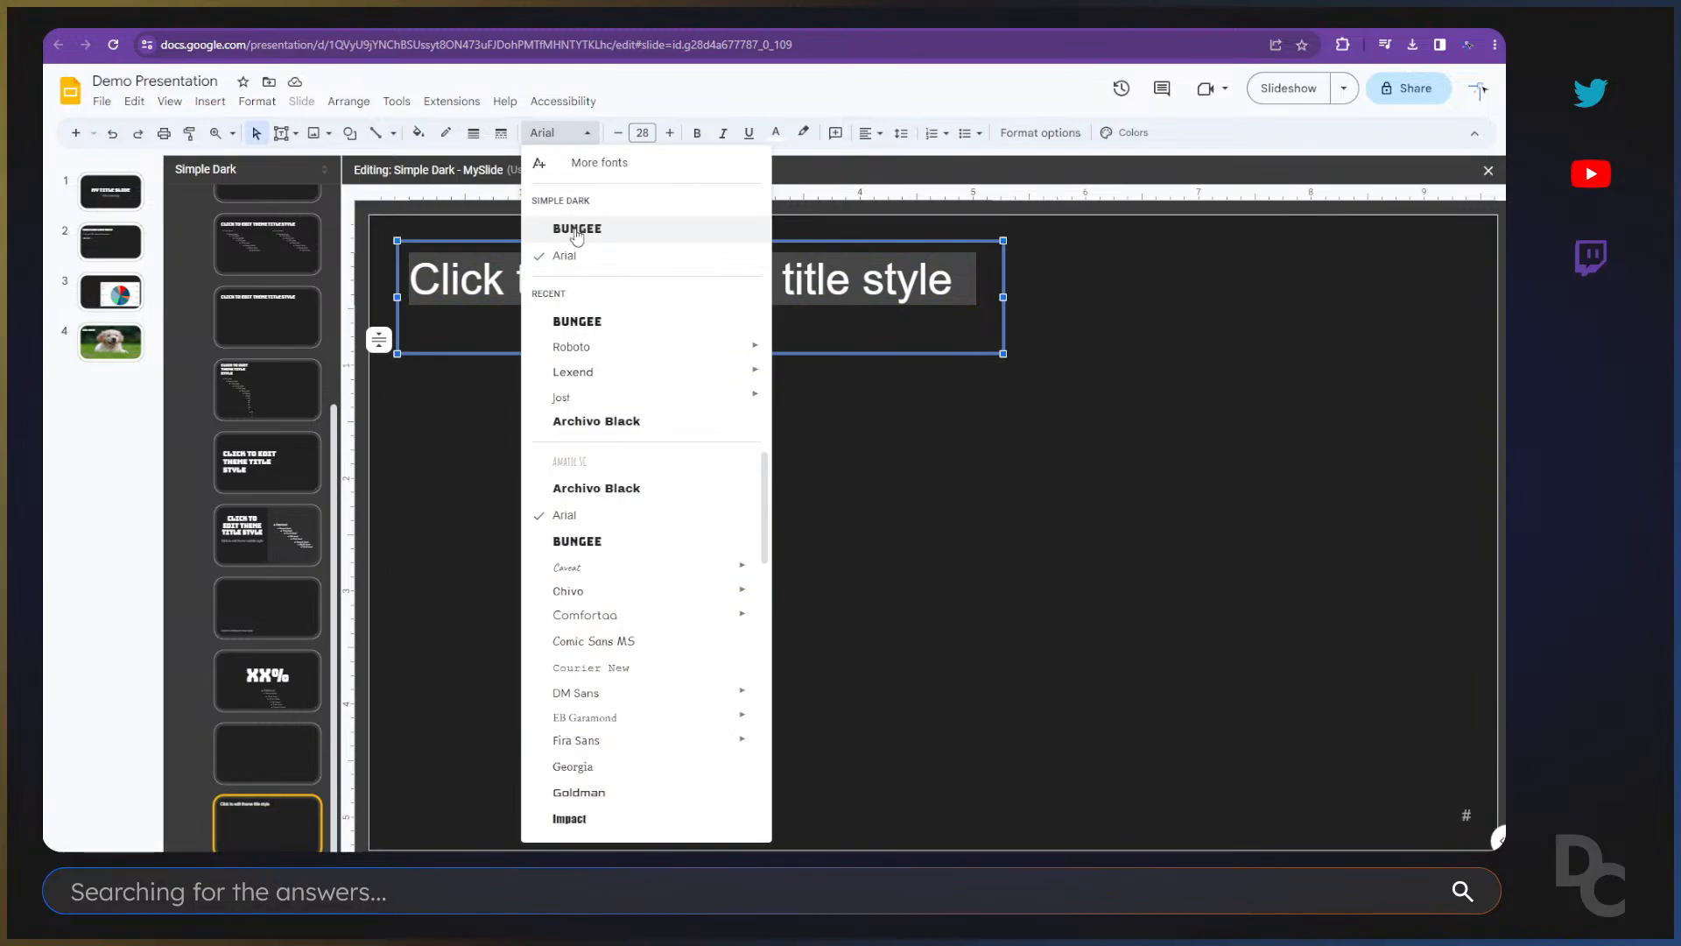
{"action": "scroll", "coordinate": [207, 345], "scroll_direction": "up", "scroll_amount": 10}
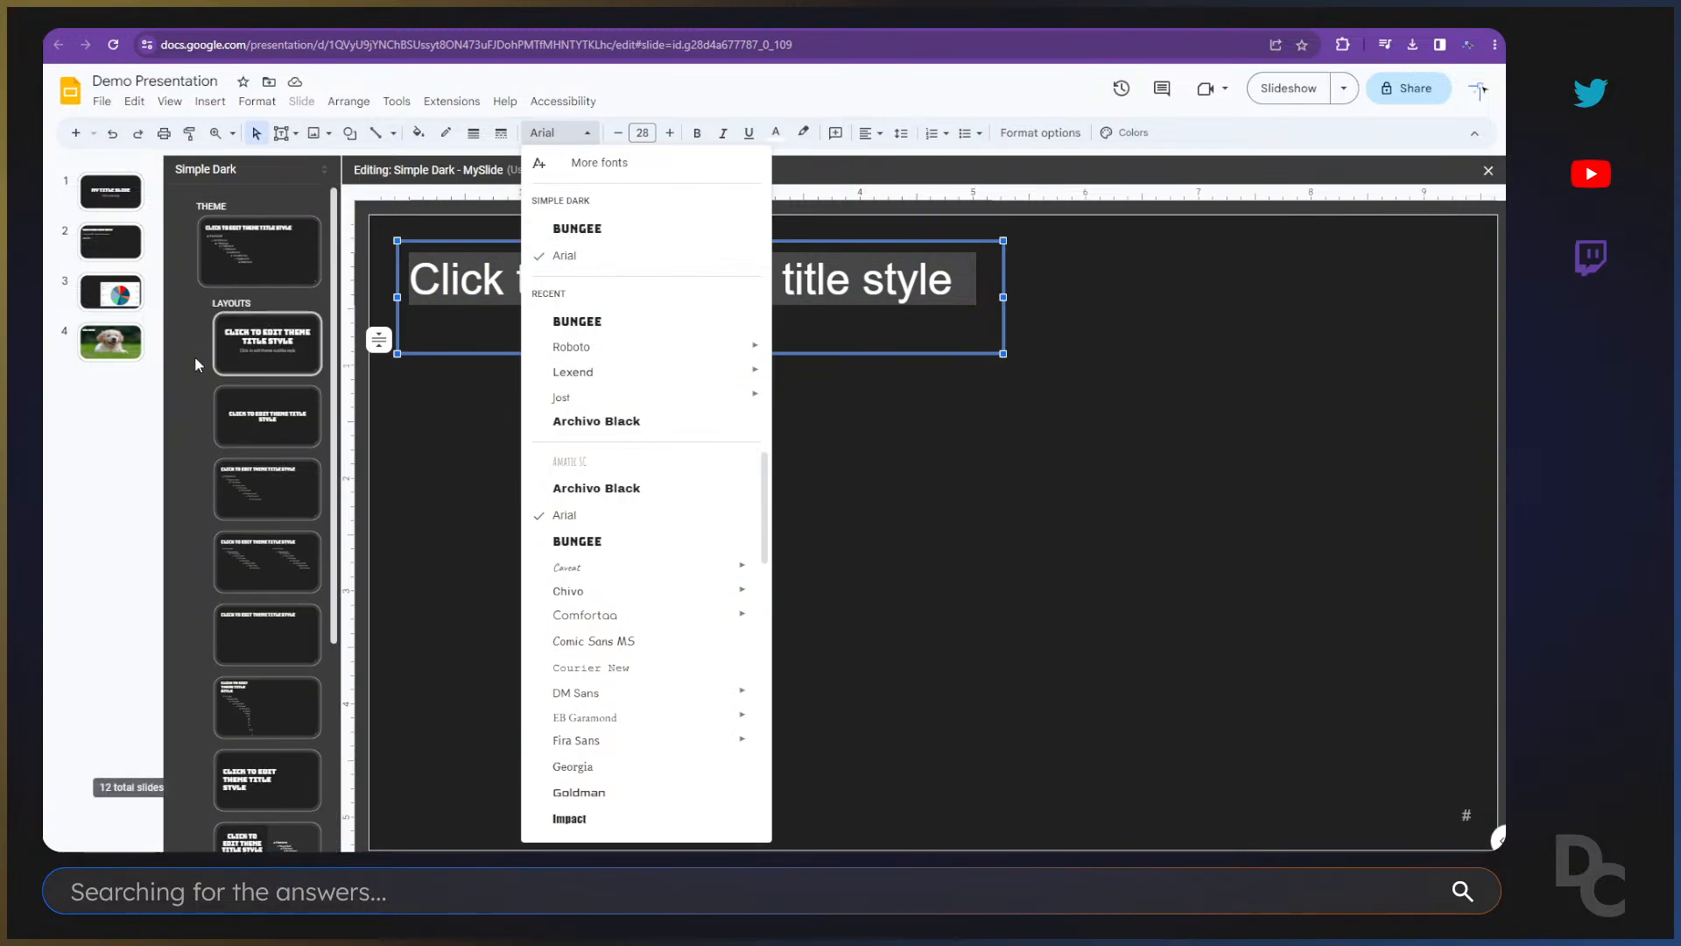
Step: Set the theme master's title font to Roboto and check the title on the MySlide layout
{"action": "left_click", "coordinate": [261, 232]}
{"action": "triple_click", "coordinate": [590, 321]}
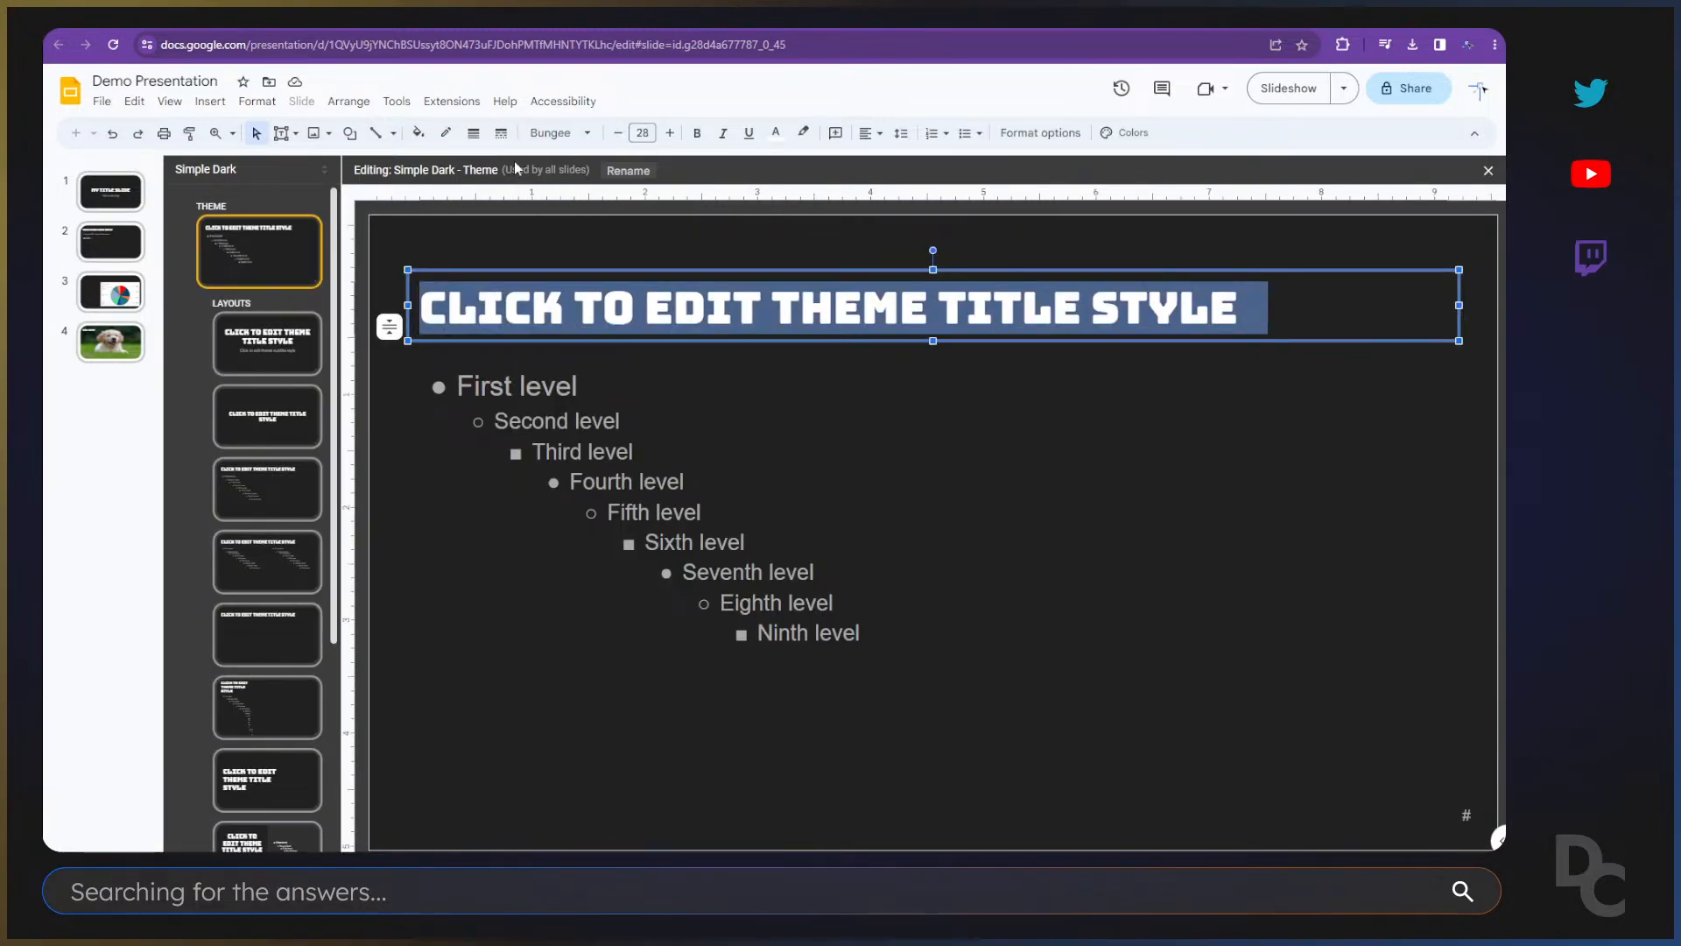
{"action": "left_click", "coordinate": [553, 133]}
{"action": "left_click", "coordinate": [564, 349]}
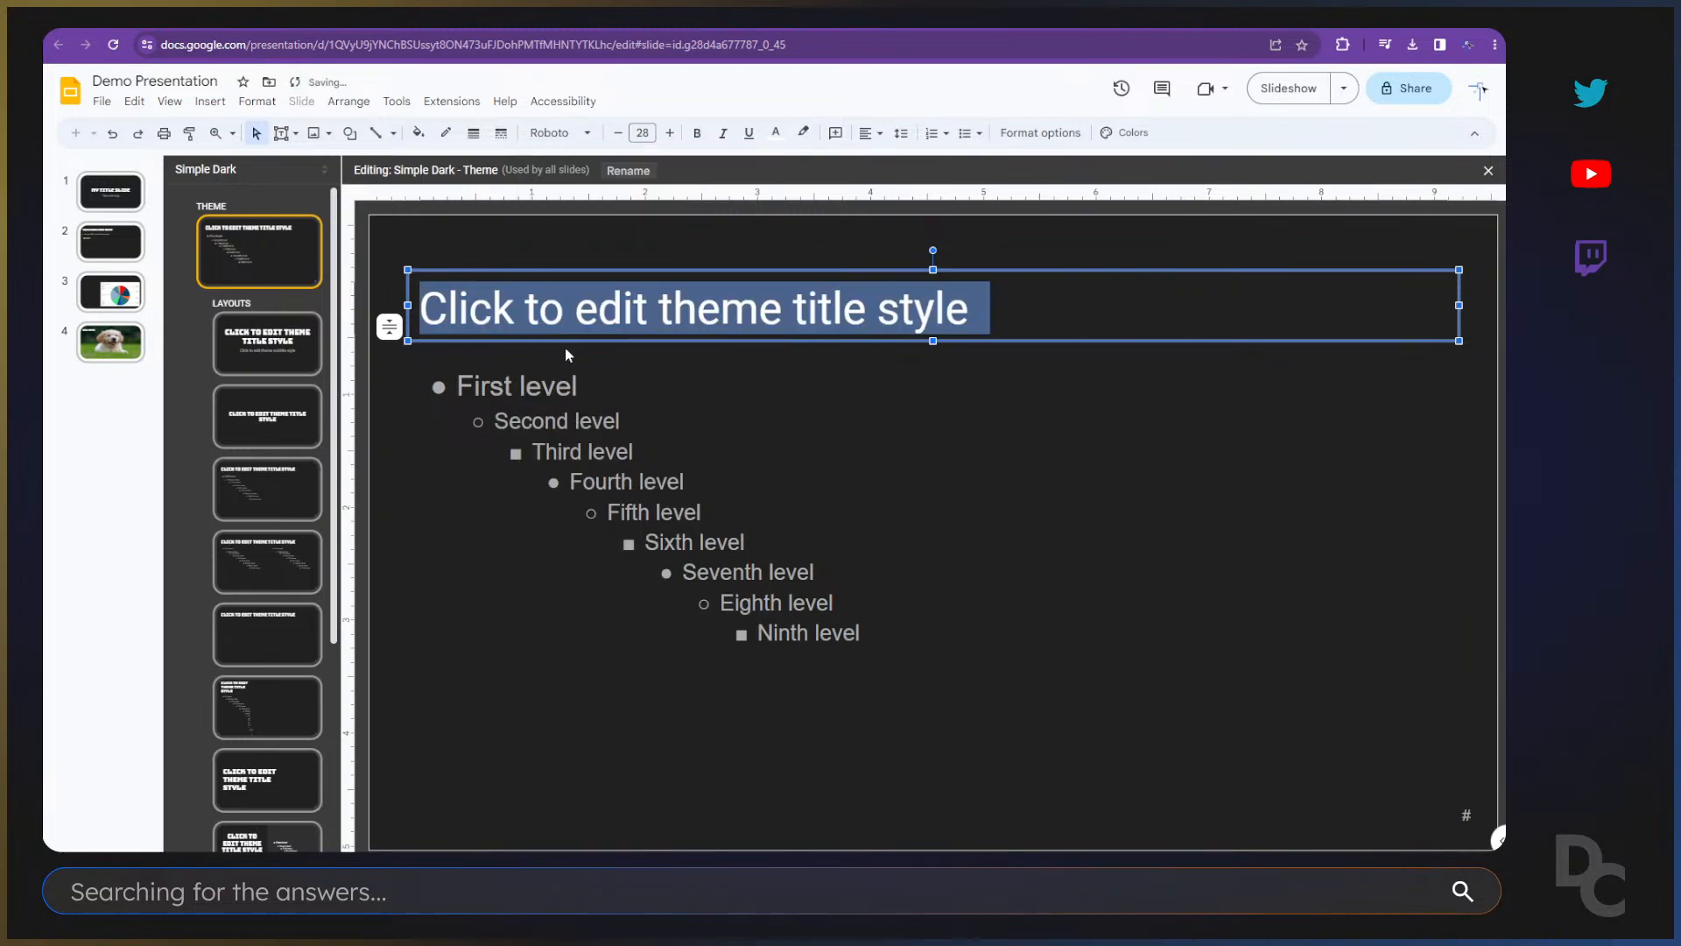
{"action": "scroll", "coordinate": [244, 476], "scroll_direction": "down", "scroll_amount": 4}
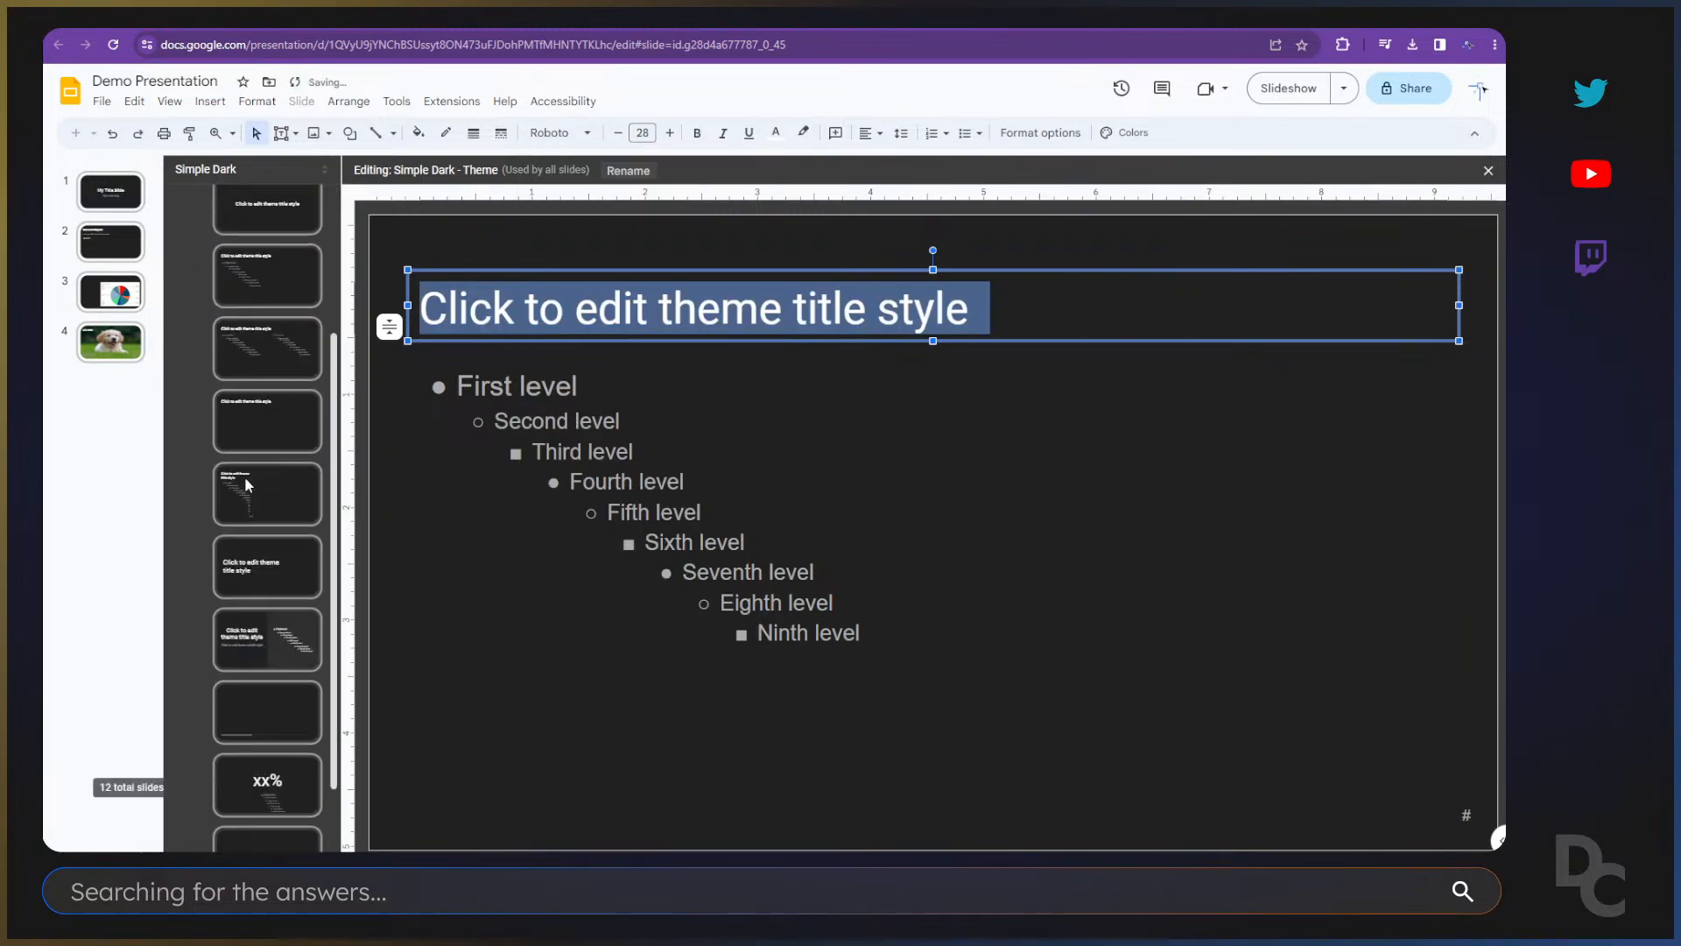
{"action": "left_click", "coordinate": [279, 810]}
{"action": "triple_click", "coordinate": [523, 280]}
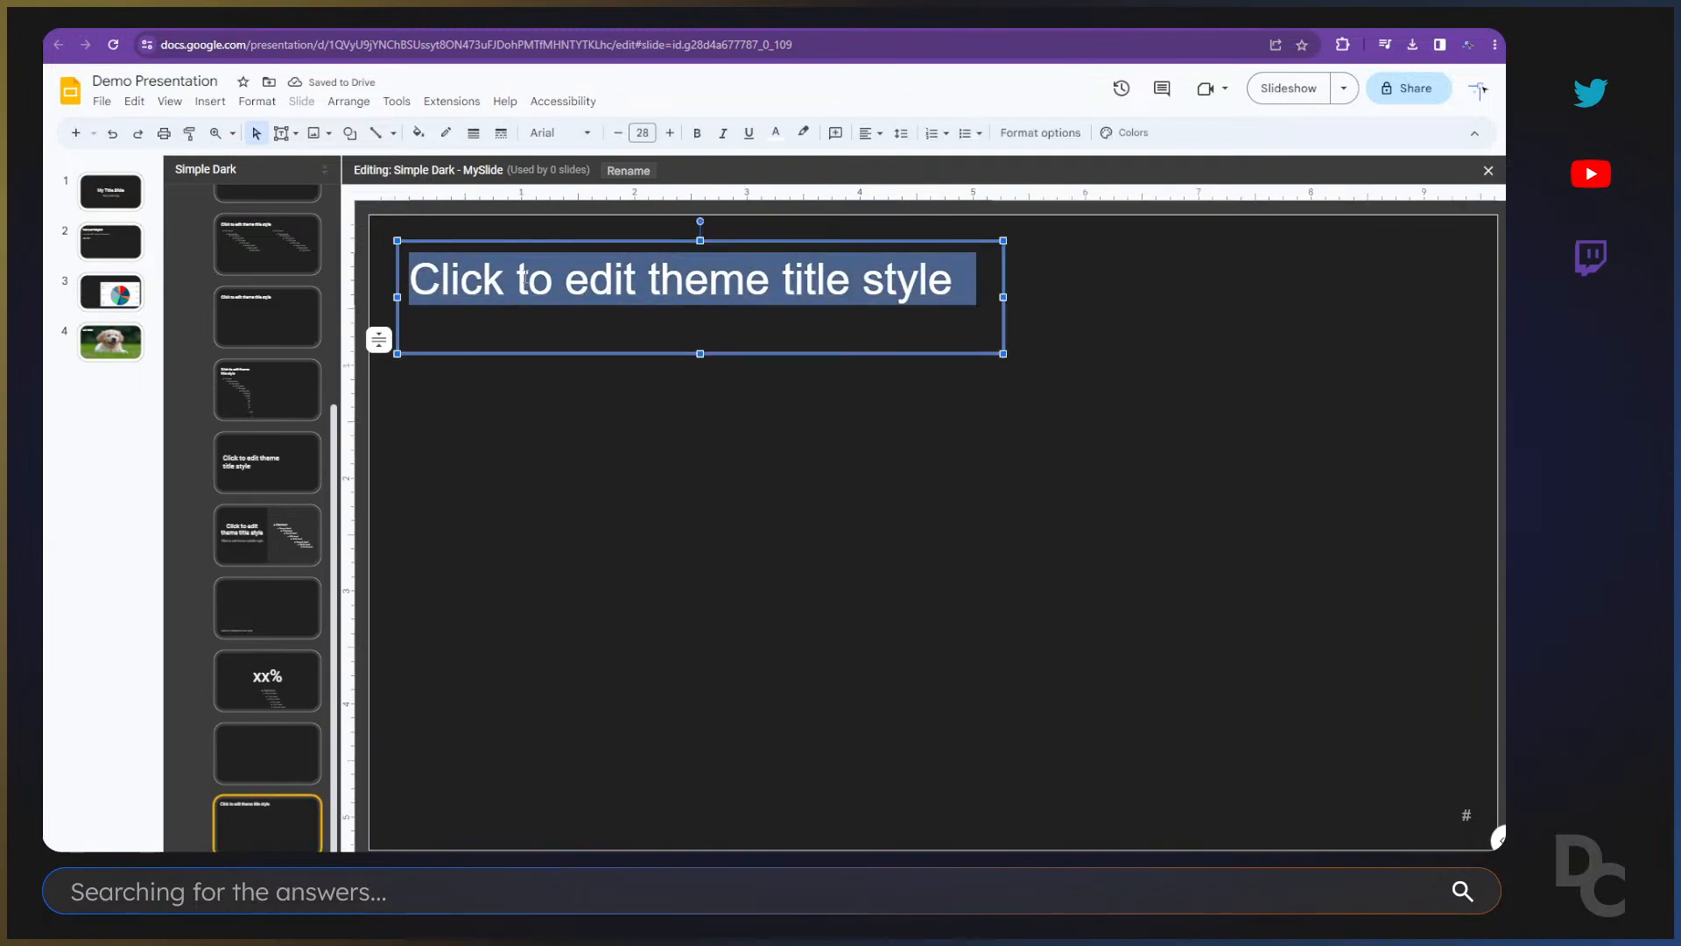
Step: Set the title font on the theme master back to Bungee
{"action": "scroll", "coordinate": [226, 530], "scroll_direction": "up", "scroll_amount": 5}
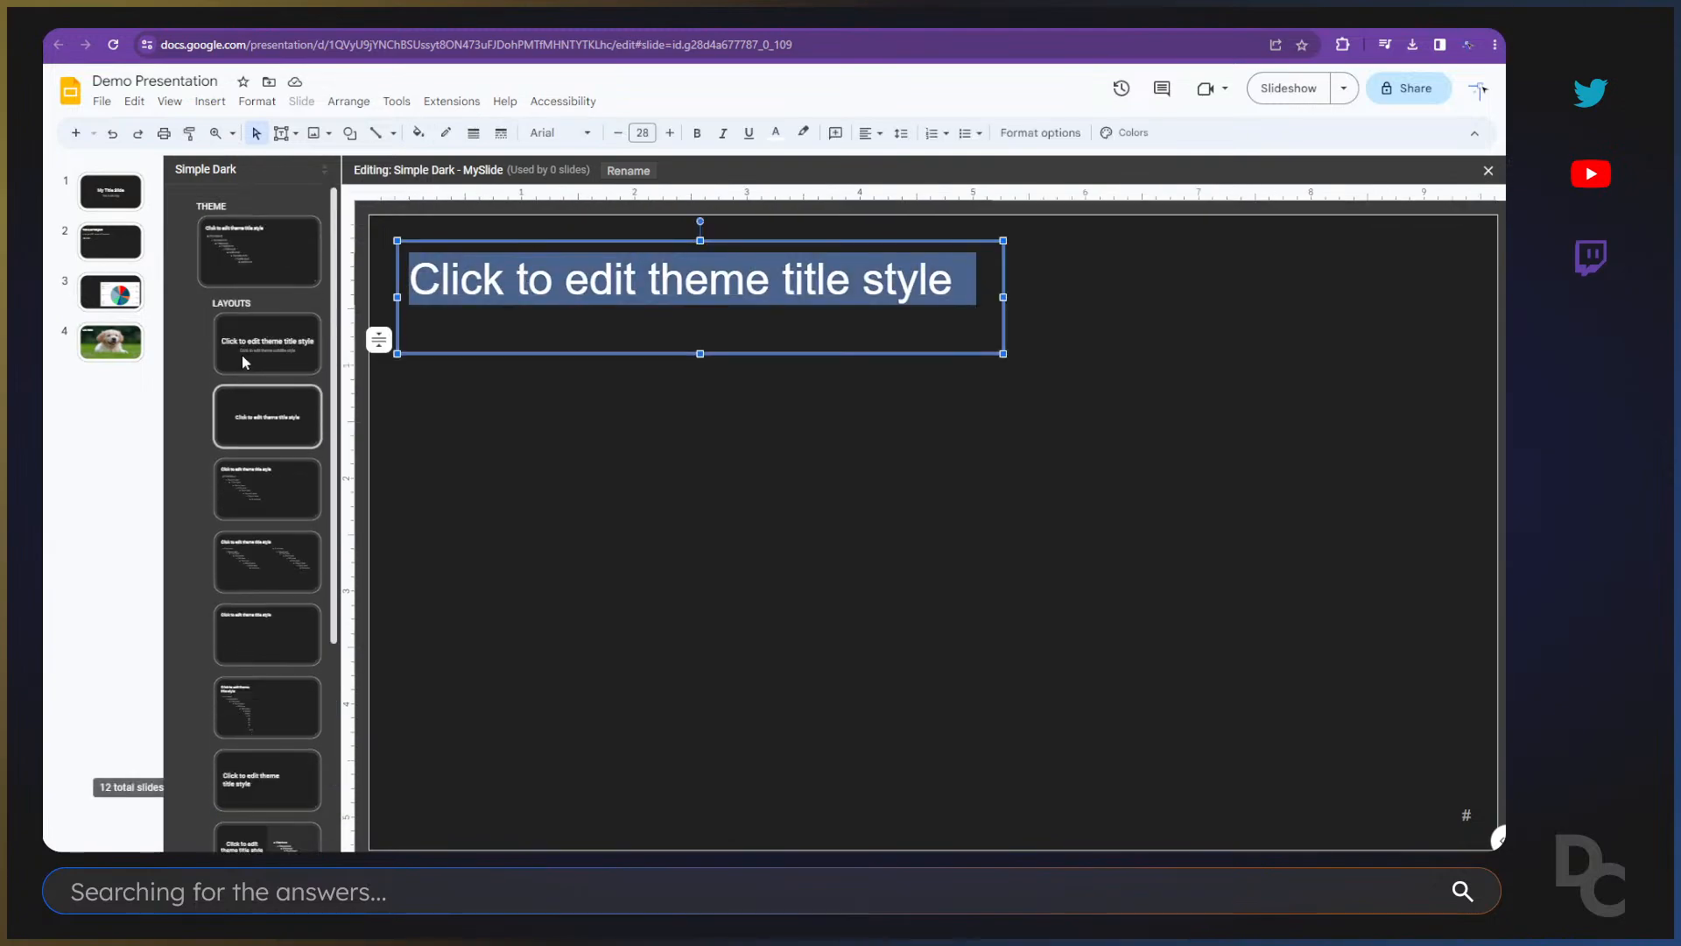
{"action": "left_click", "coordinate": [245, 240]}
{"action": "triple_click", "coordinate": [618, 306]}
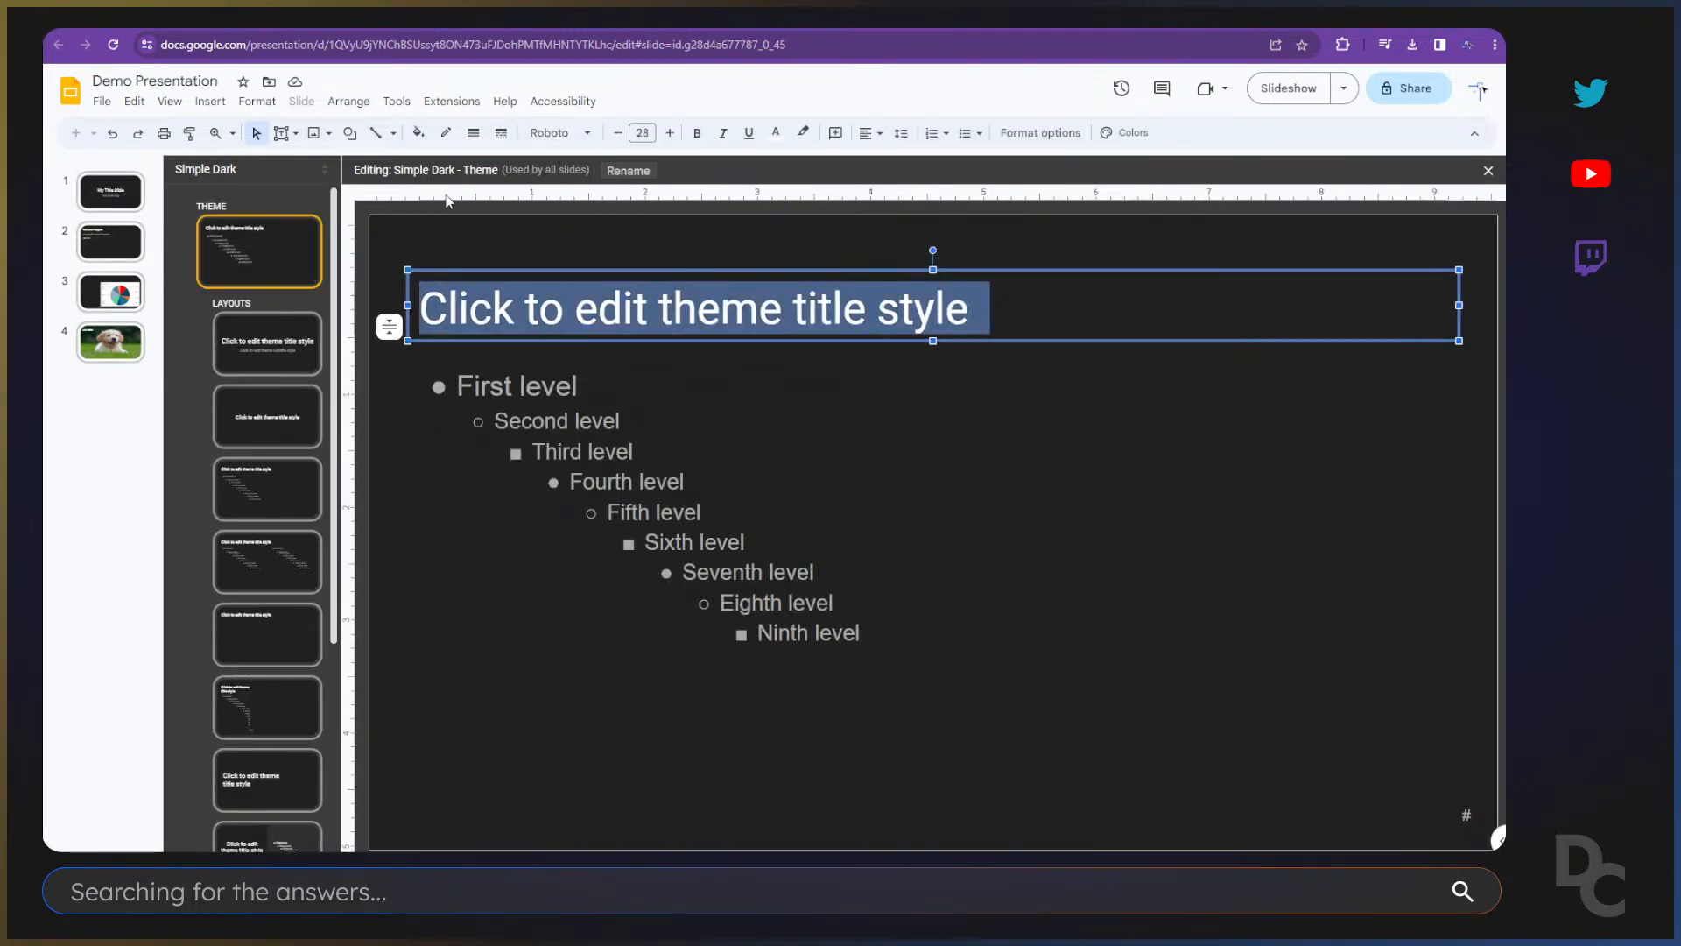
{"action": "left_click", "coordinate": [557, 132]}
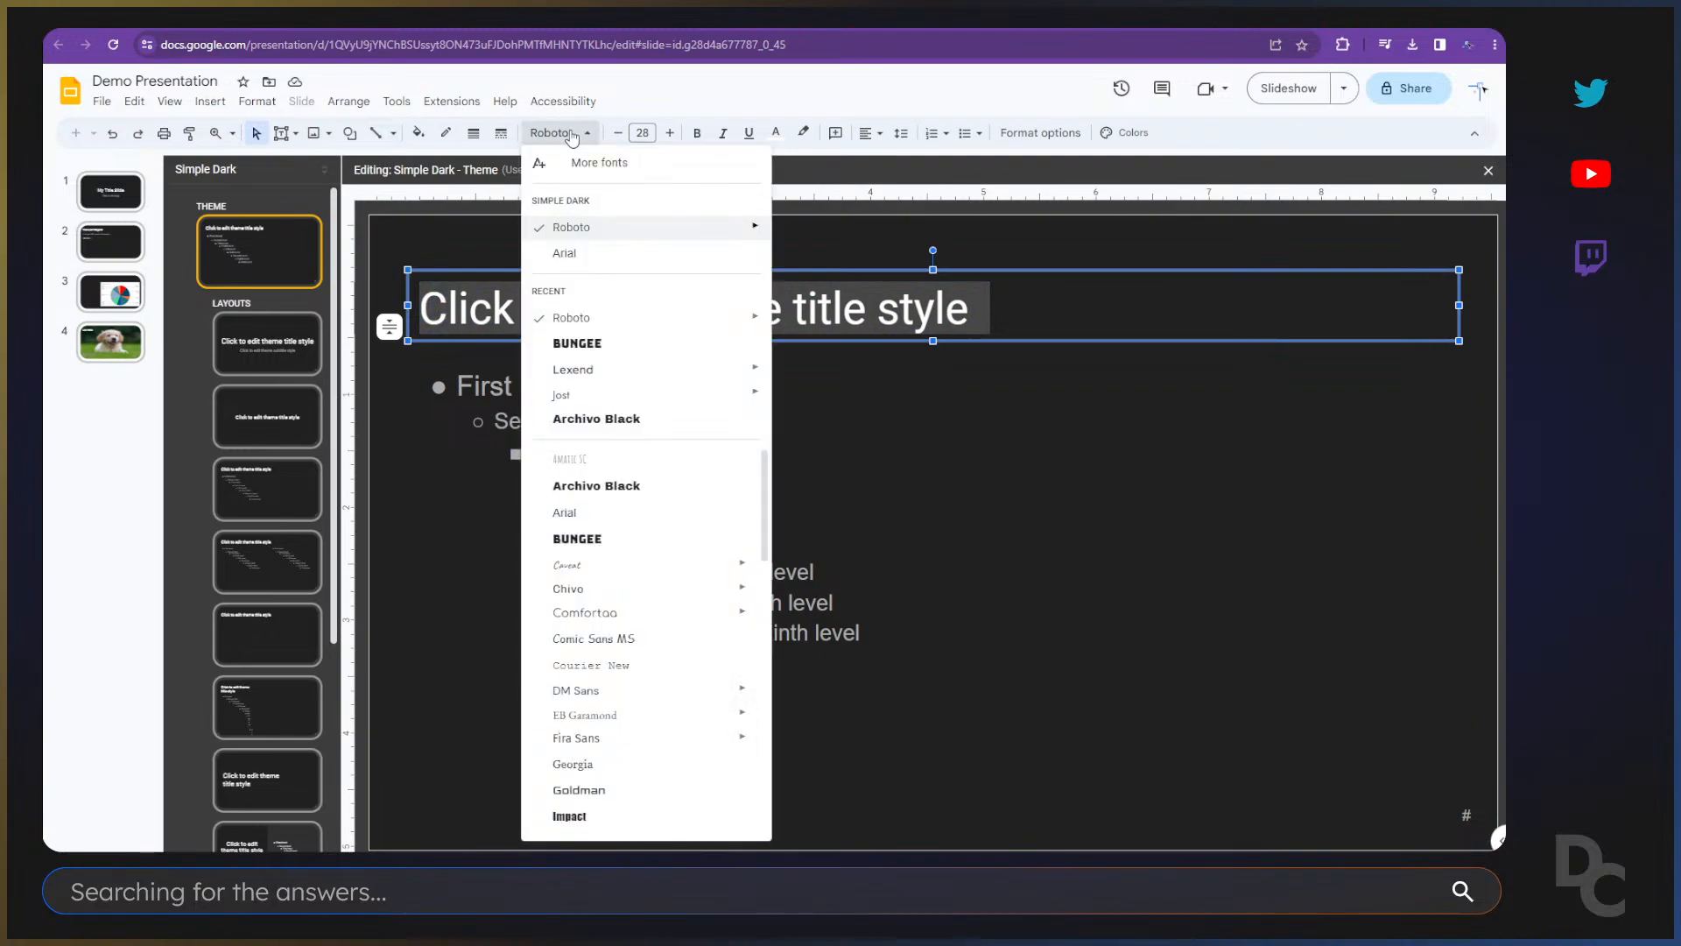
{"action": "left_click", "coordinate": [562, 343]}
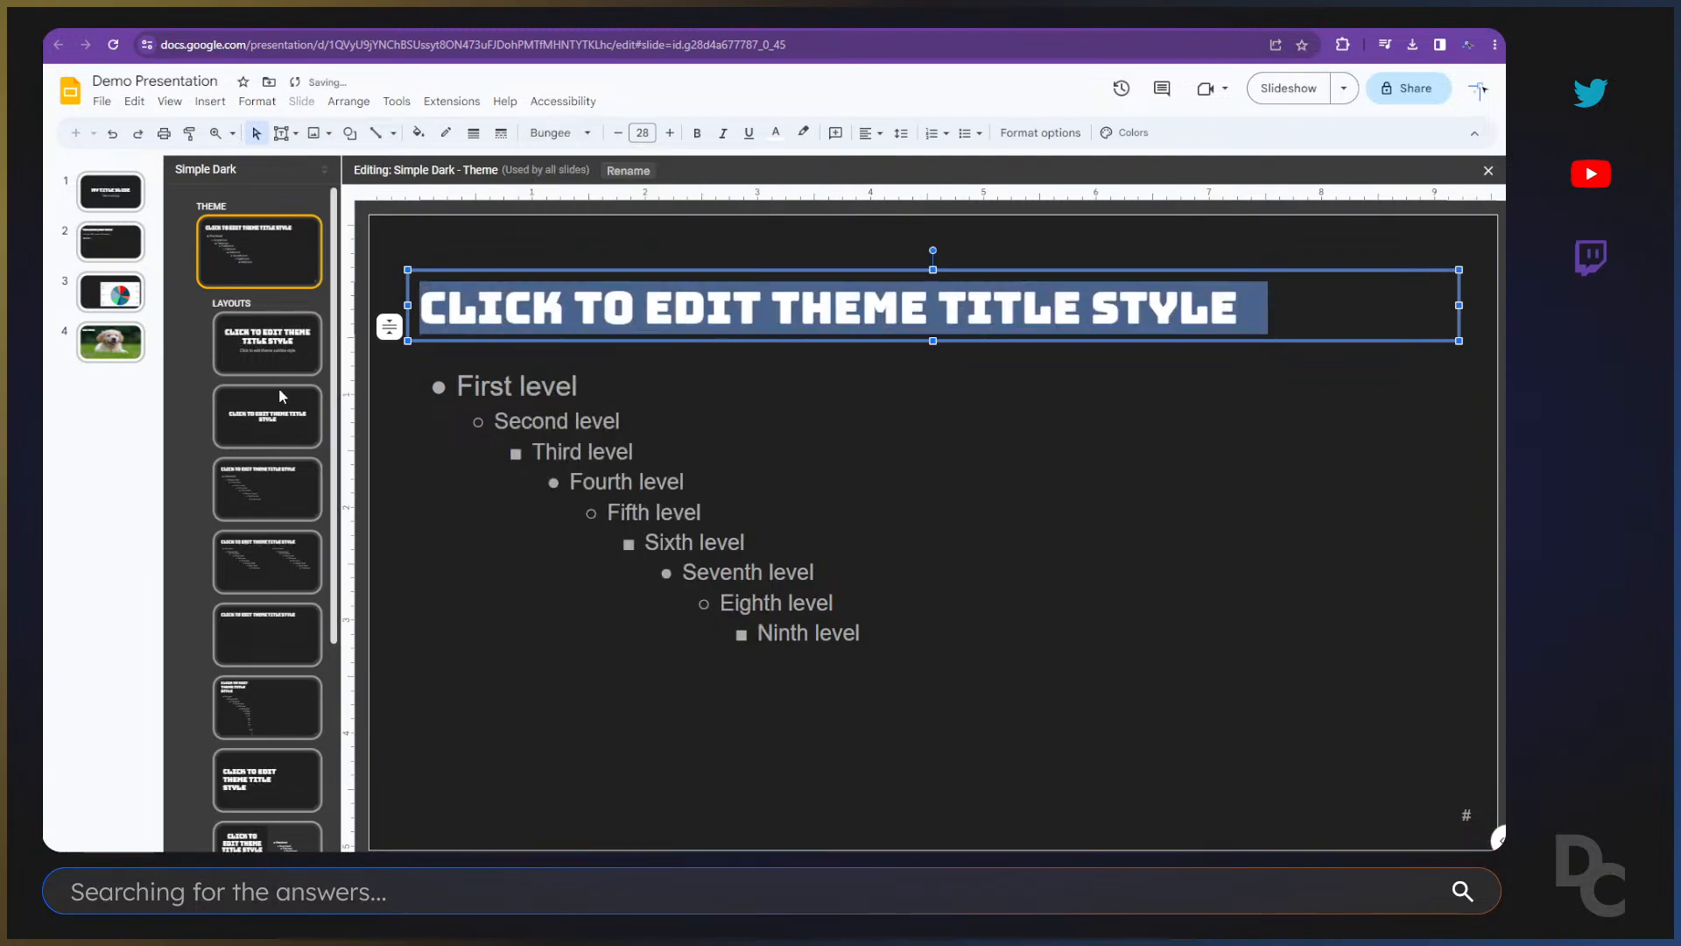
Step: Set the font of the MySlide layout's title placeholder to Bungee
{"action": "scroll", "coordinate": [279, 387], "scroll_direction": "down", "scroll_amount": 4}
{"action": "left_click", "coordinate": [307, 823]}
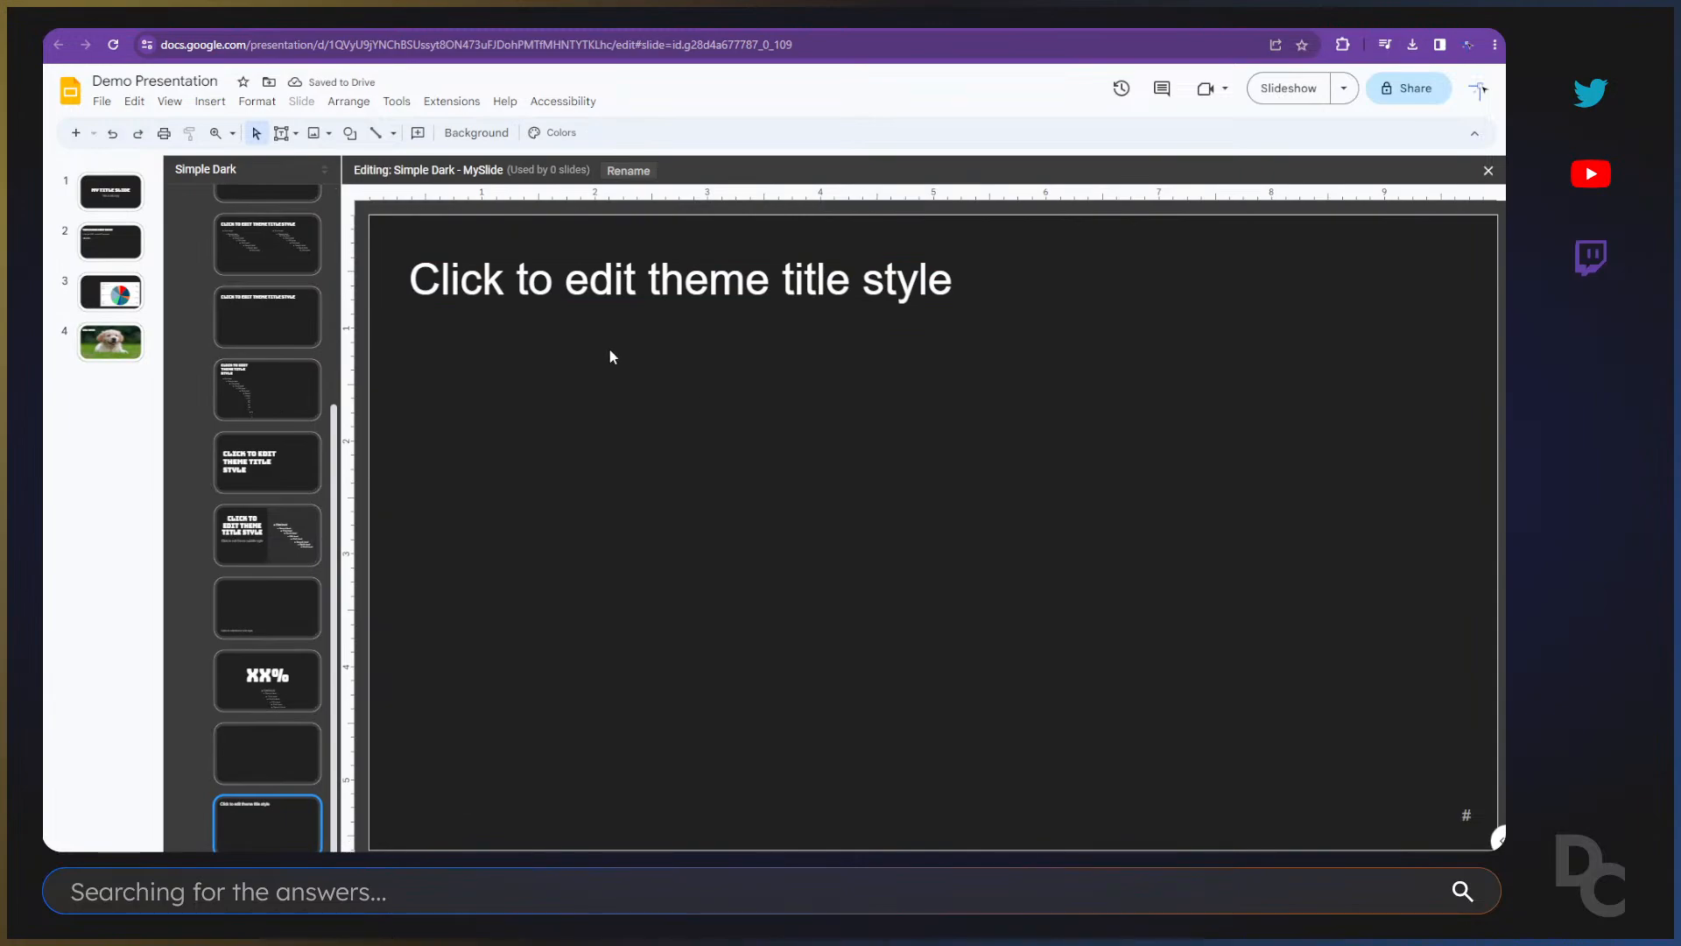
{"action": "triple_click", "coordinate": [613, 280]}
{"action": "left_click", "coordinate": [558, 133]}
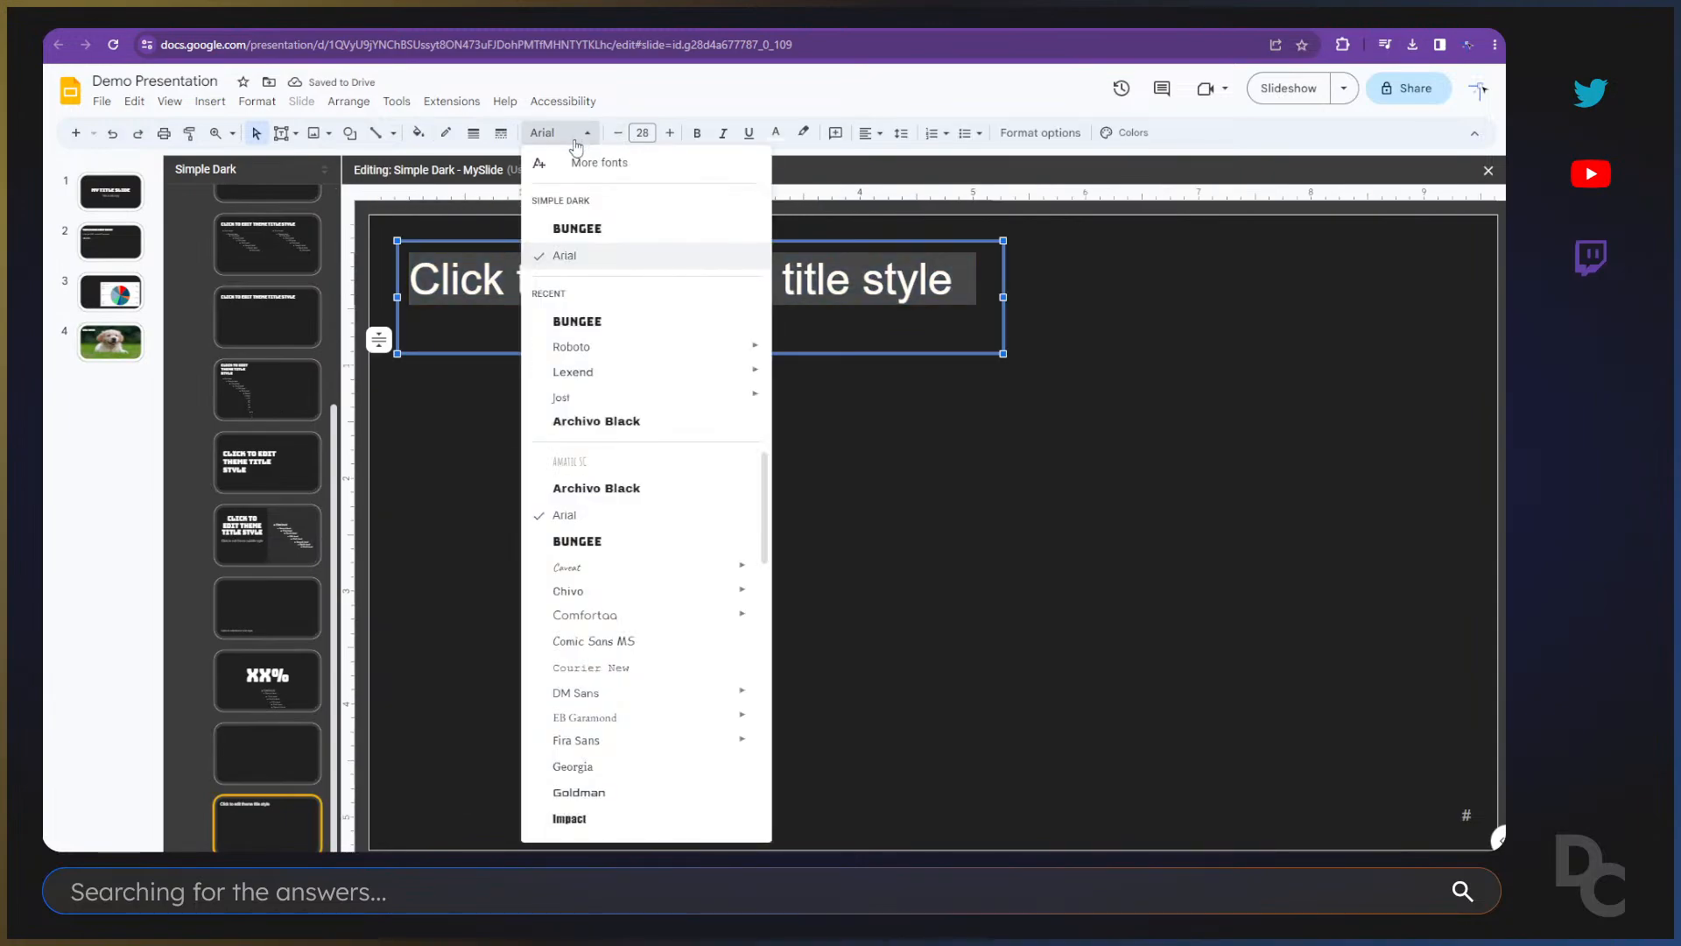
{"action": "left_click", "coordinate": [578, 229]}
{"action": "left_click", "coordinate": [313, 166]}
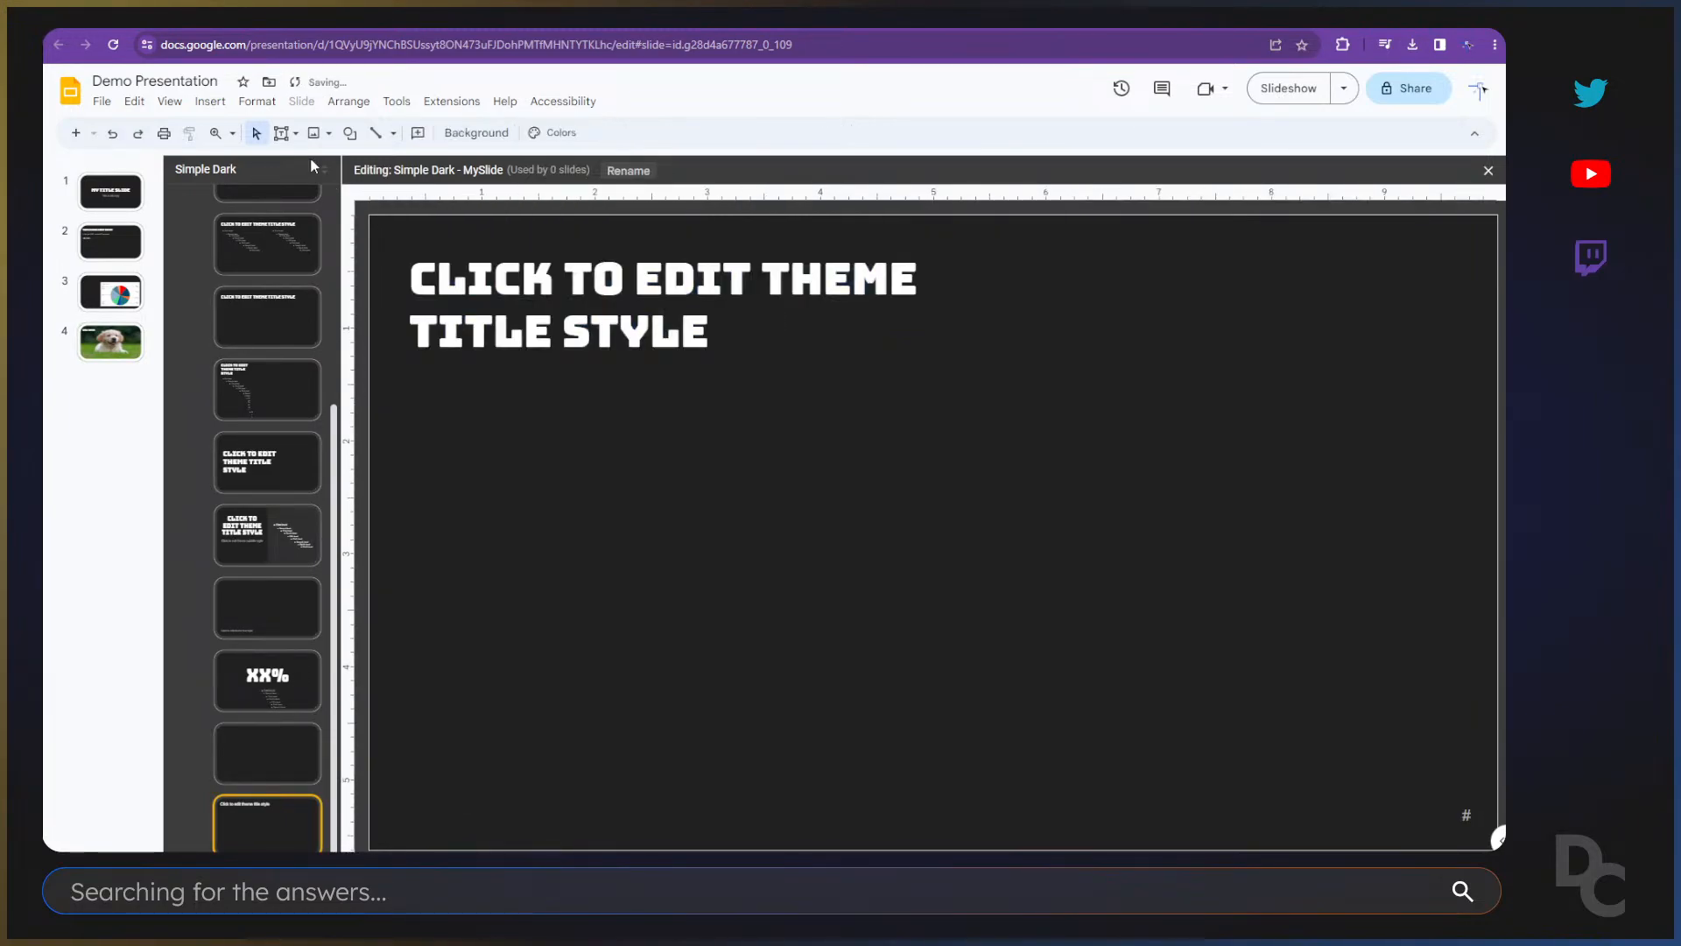
Step: Add a subtitle placeholder about 5.4 inches wide to the MySlide layout and place it directly beneath the title
{"action": "left_click", "coordinate": [210, 100]}
{"action": "mouse_move", "coordinate": [271, 566]}
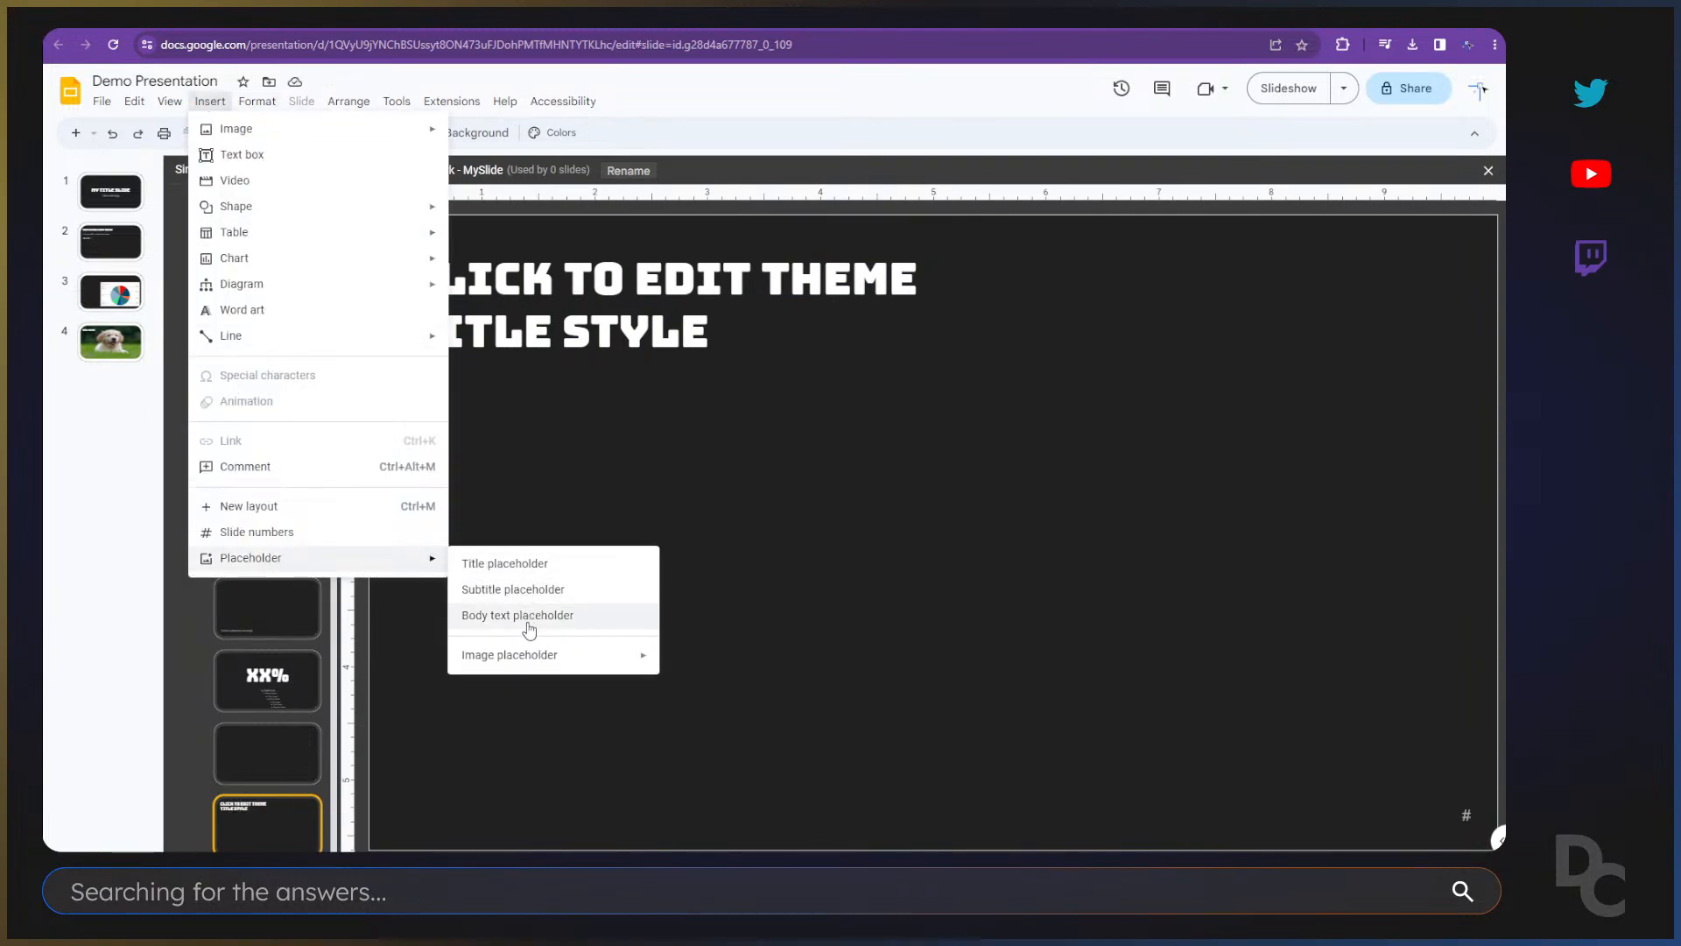
{"action": "left_click", "coordinate": [517, 587]}
{"action": "left_click_drag", "start_coordinate": [454, 430], "coordinate": [1059, 536]}
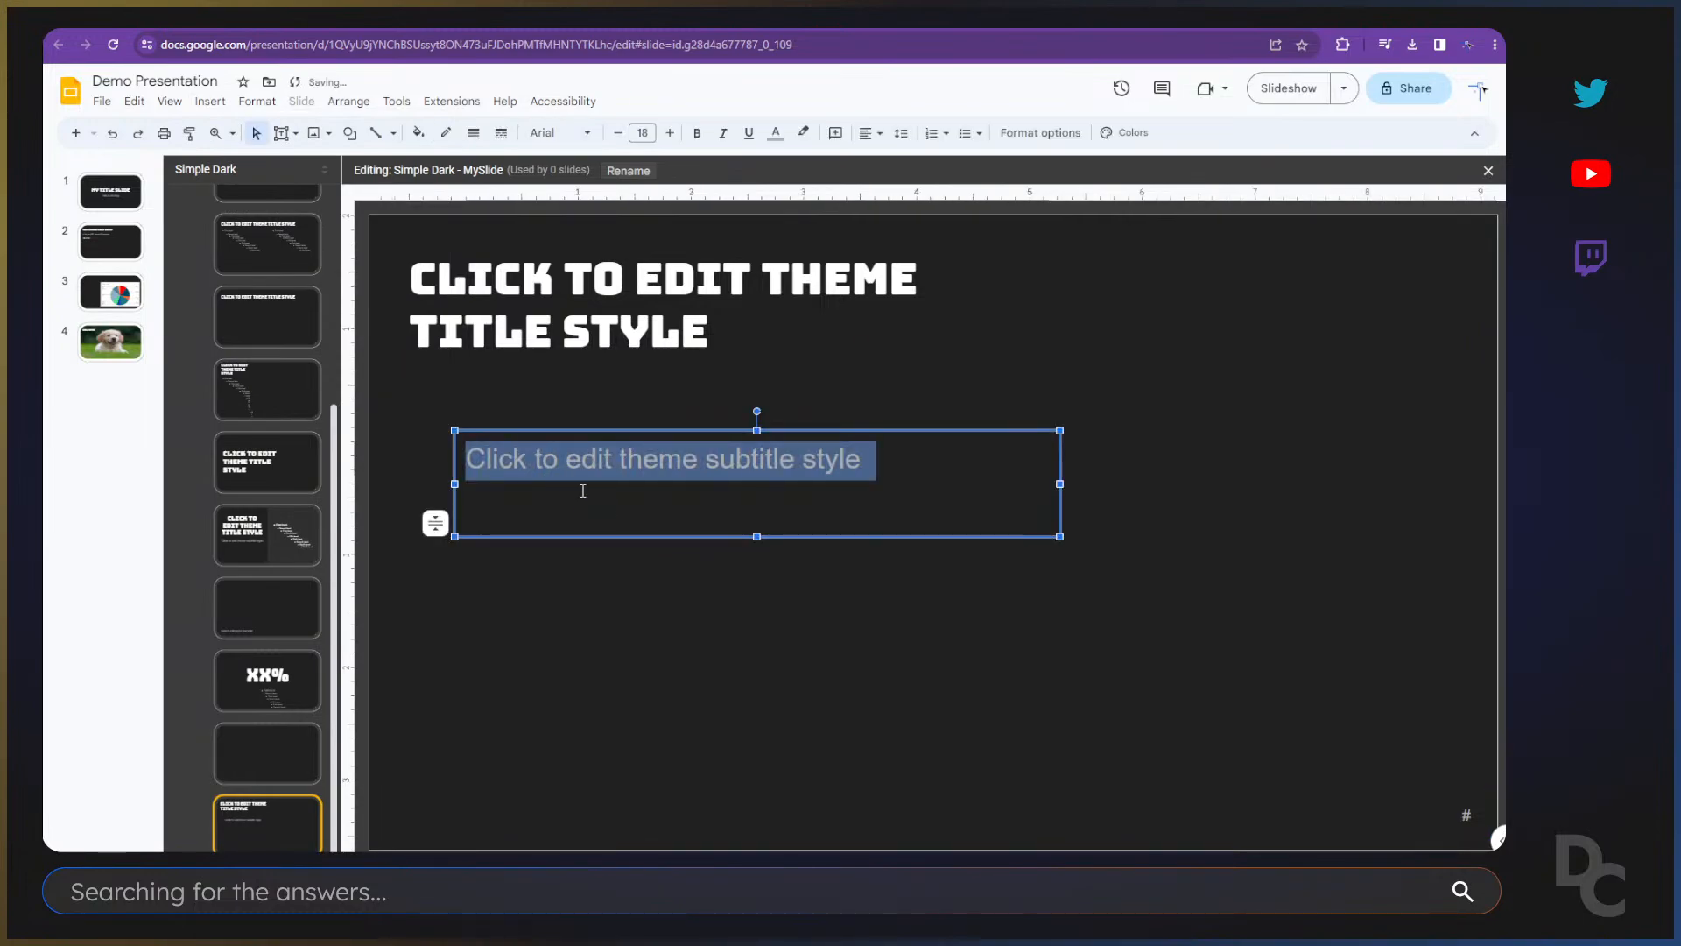
{"action": "left_click_drag", "start_coordinate": [563, 429], "coordinate": [518, 362]}
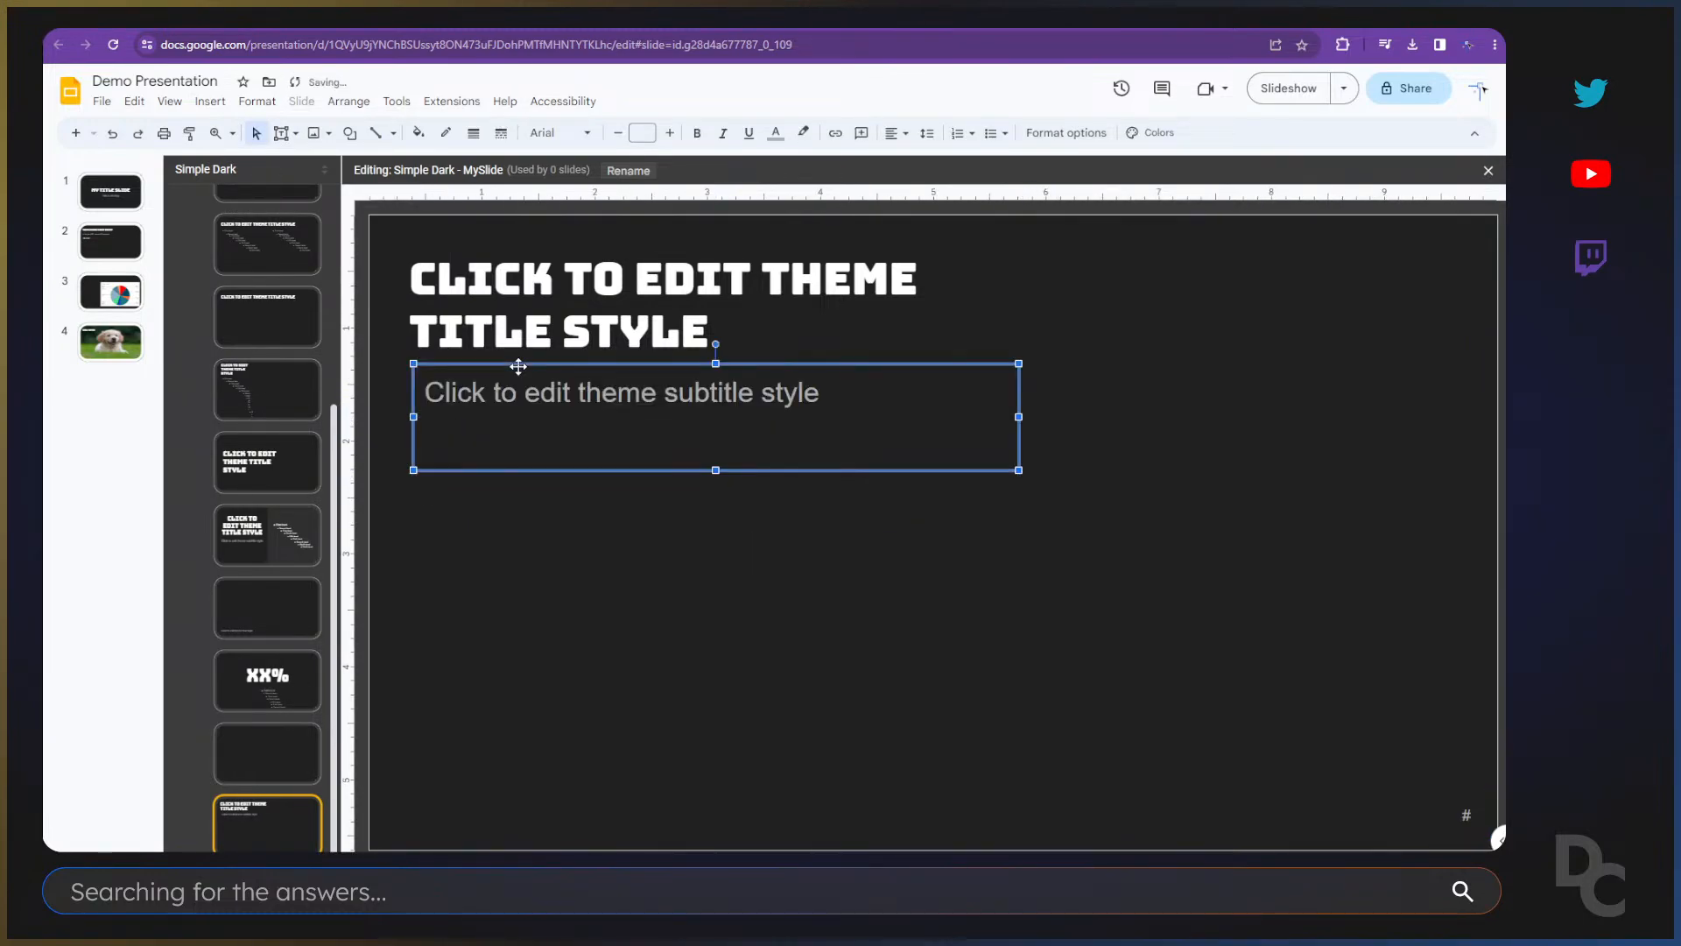
Step: Compare the title and subtitle placeholders and nudge the subtitle slightly left and up toward the title's left edge
{"action": "left_click", "coordinate": [648, 569]}
{"action": "triple_click", "coordinate": [610, 337]}
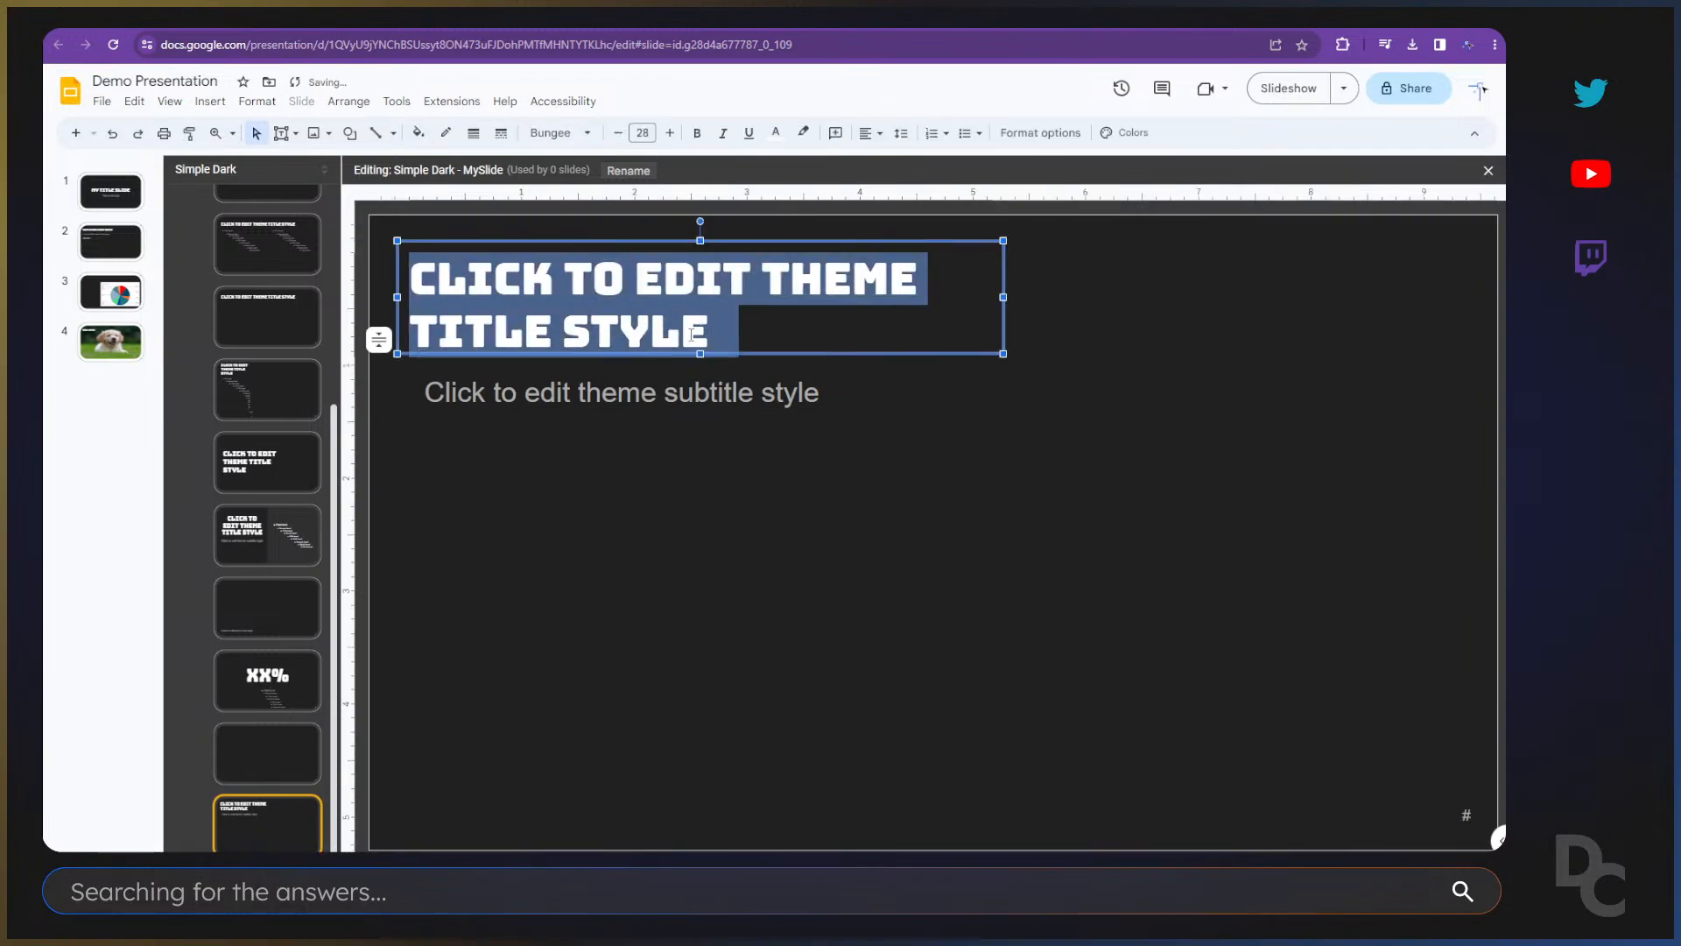
{"action": "triple_click", "coordinate": [811, 407]}
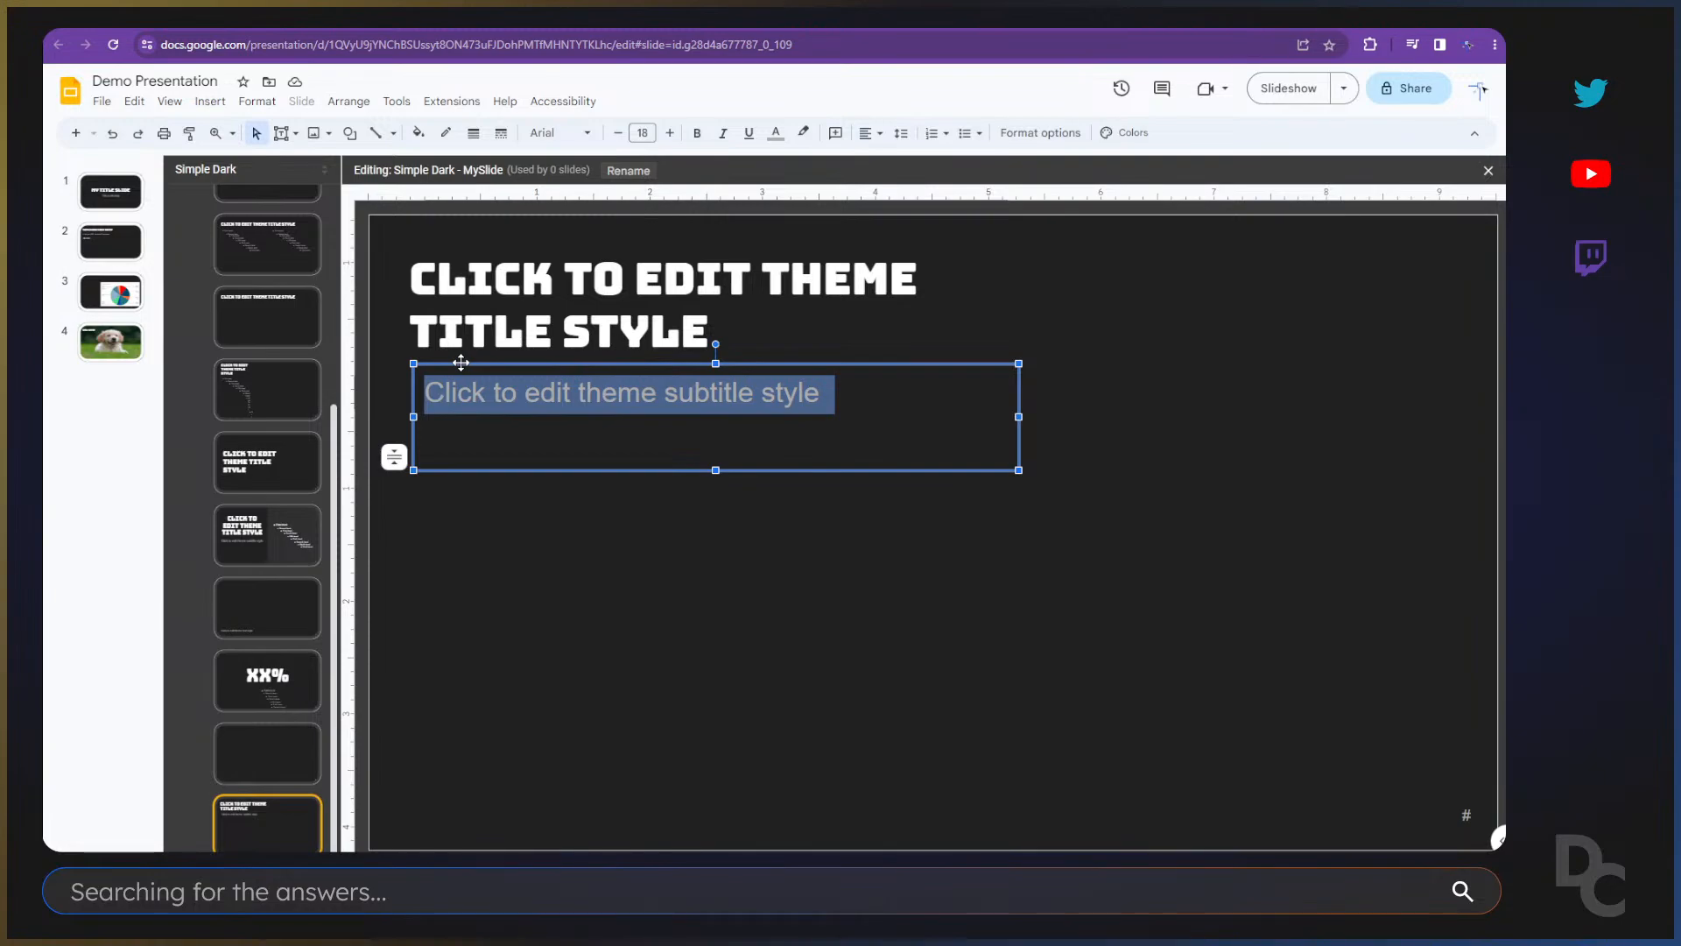
{"action": "left_click", "coordinate": [475, 521]}
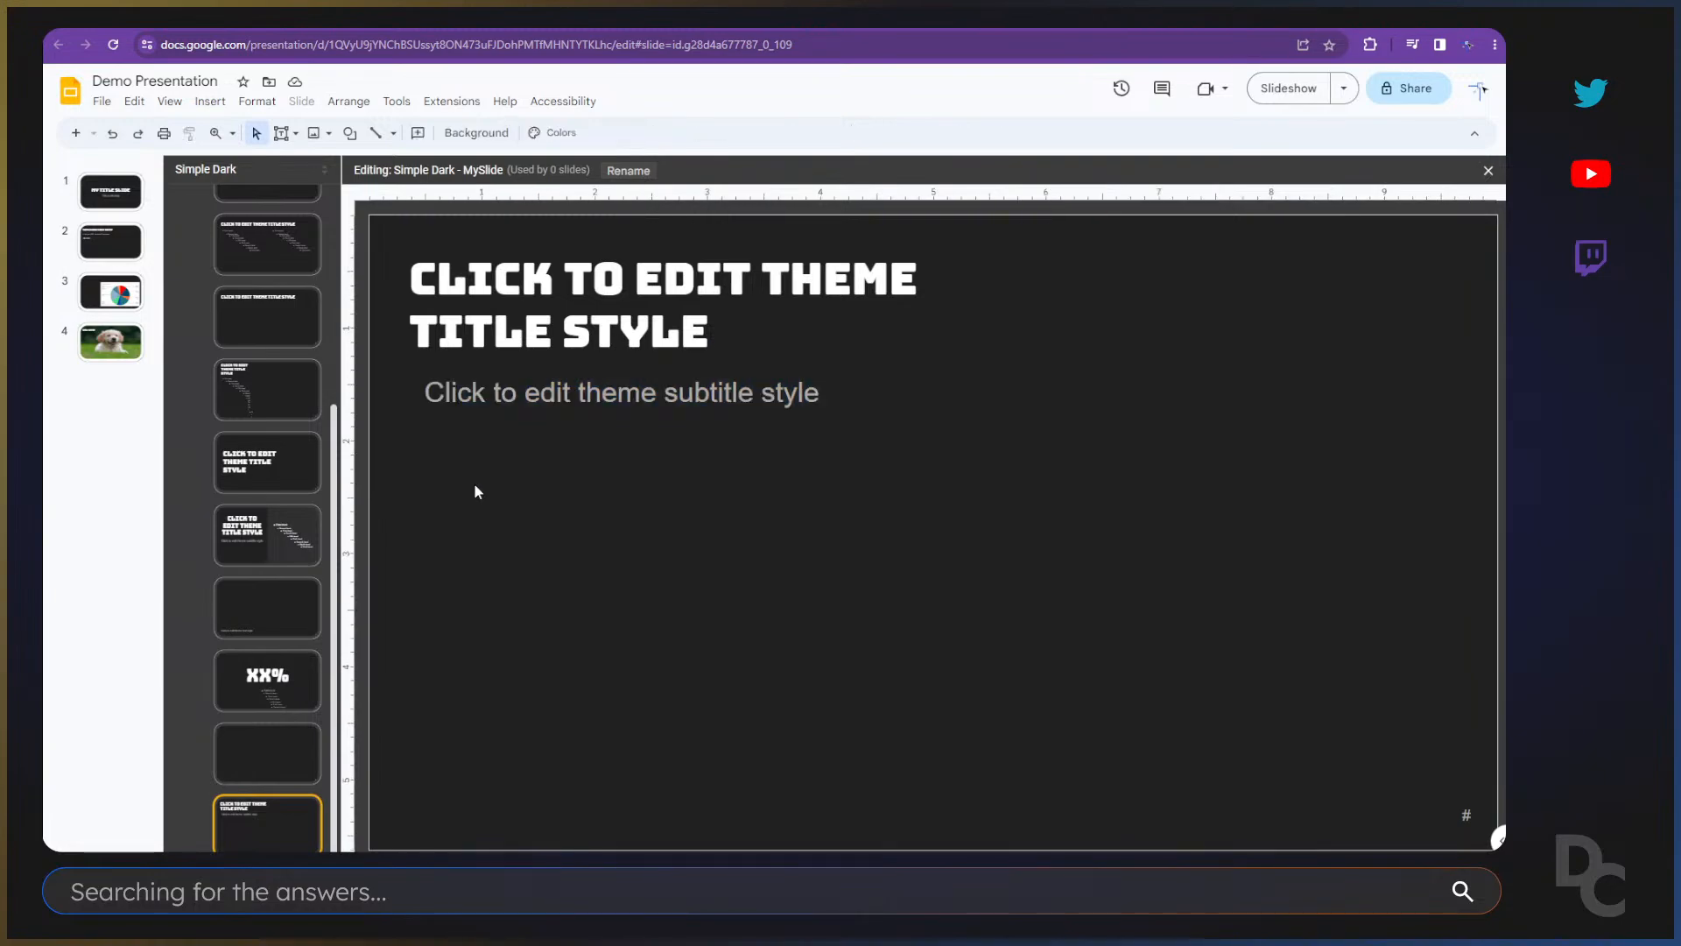
{"action": "left_click", "coordinate": [513, 367]}
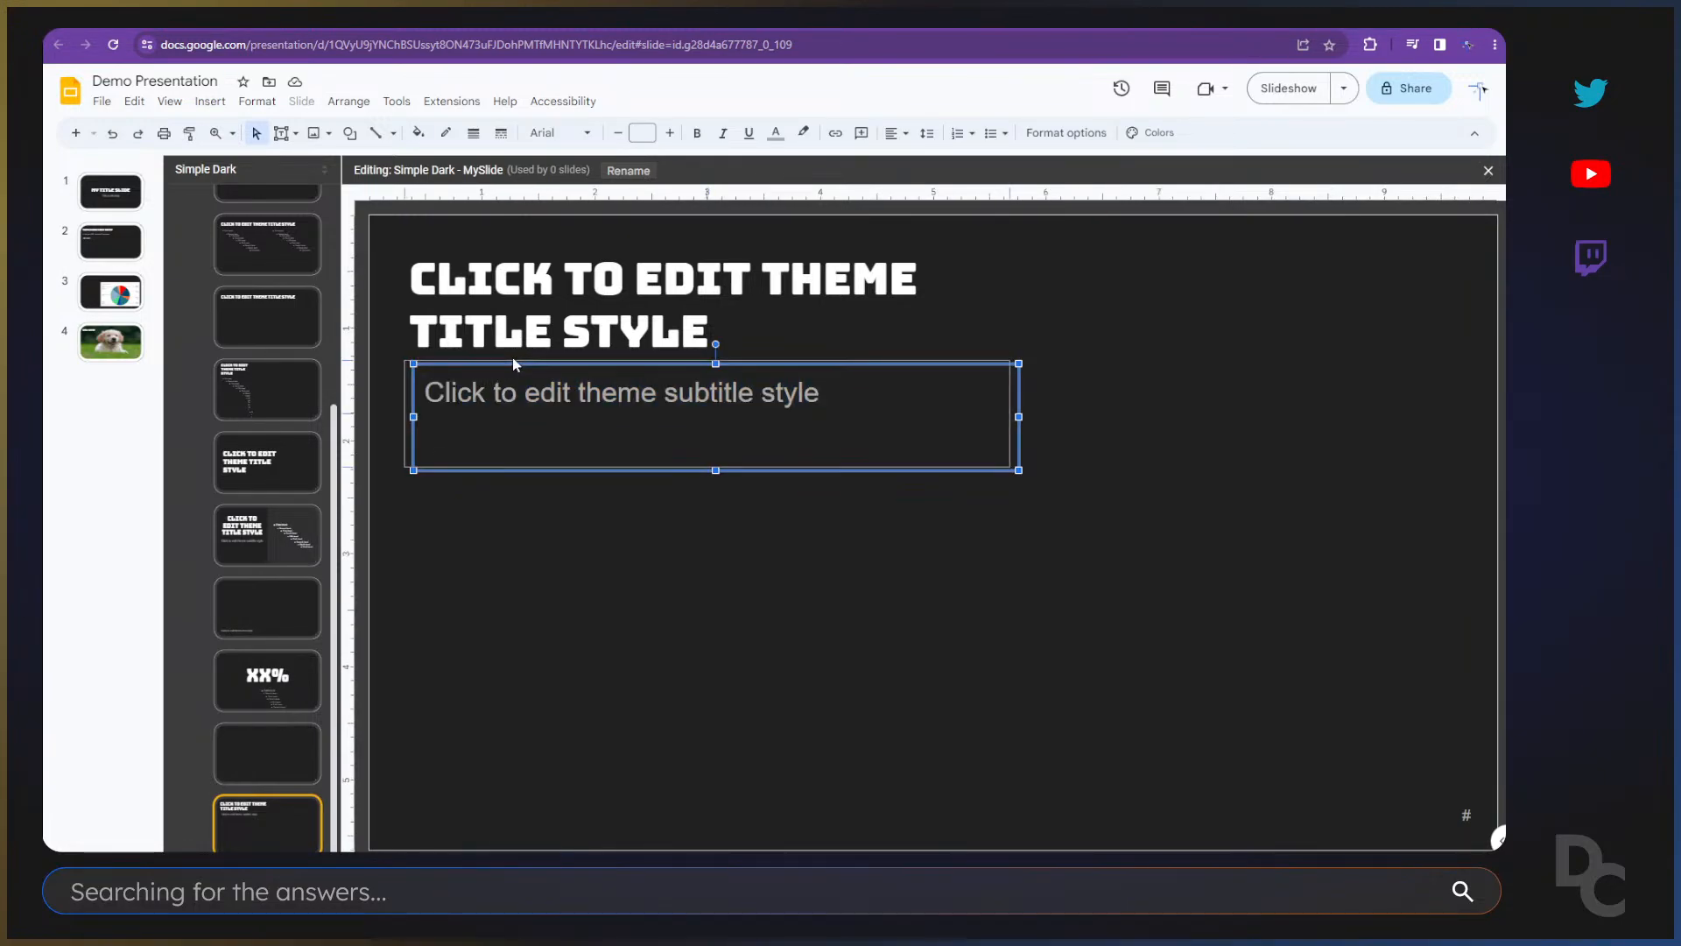
{"action": "left_click_drag", "start_coordinate": [513, 366], "coordinate": [505, 362]}
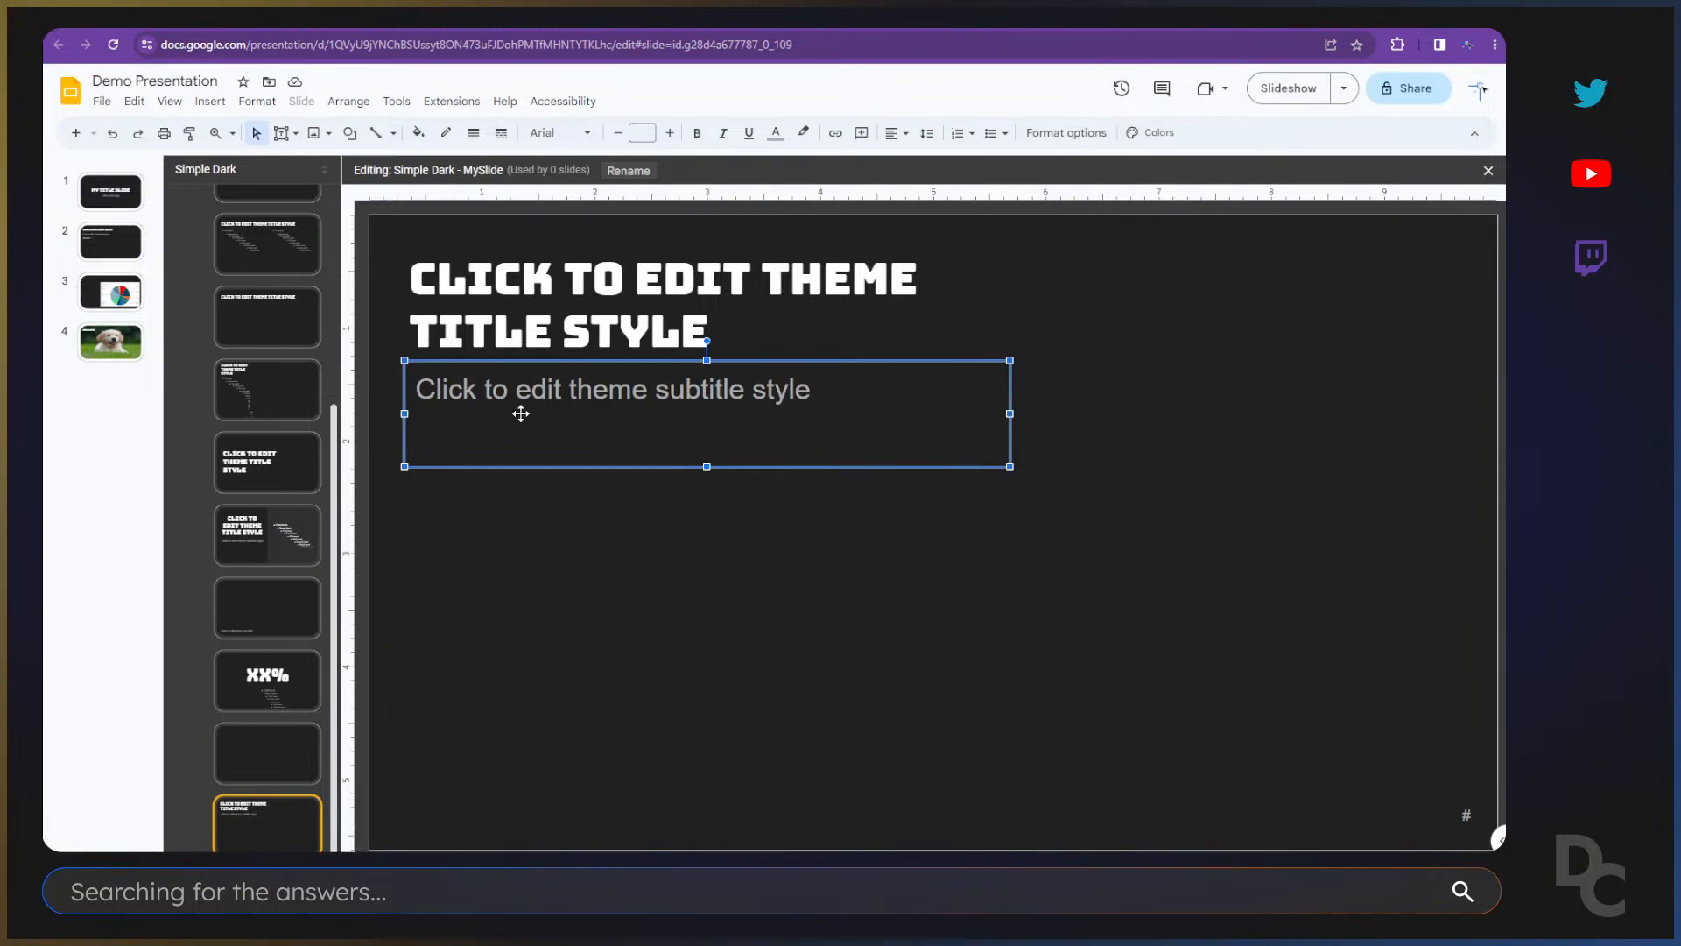
Step: Leave the theme builder, add a new slide after the puppy slide, and apply the MySlide layout to it
{"action": "left_click", "coordinate": [116, 382]}
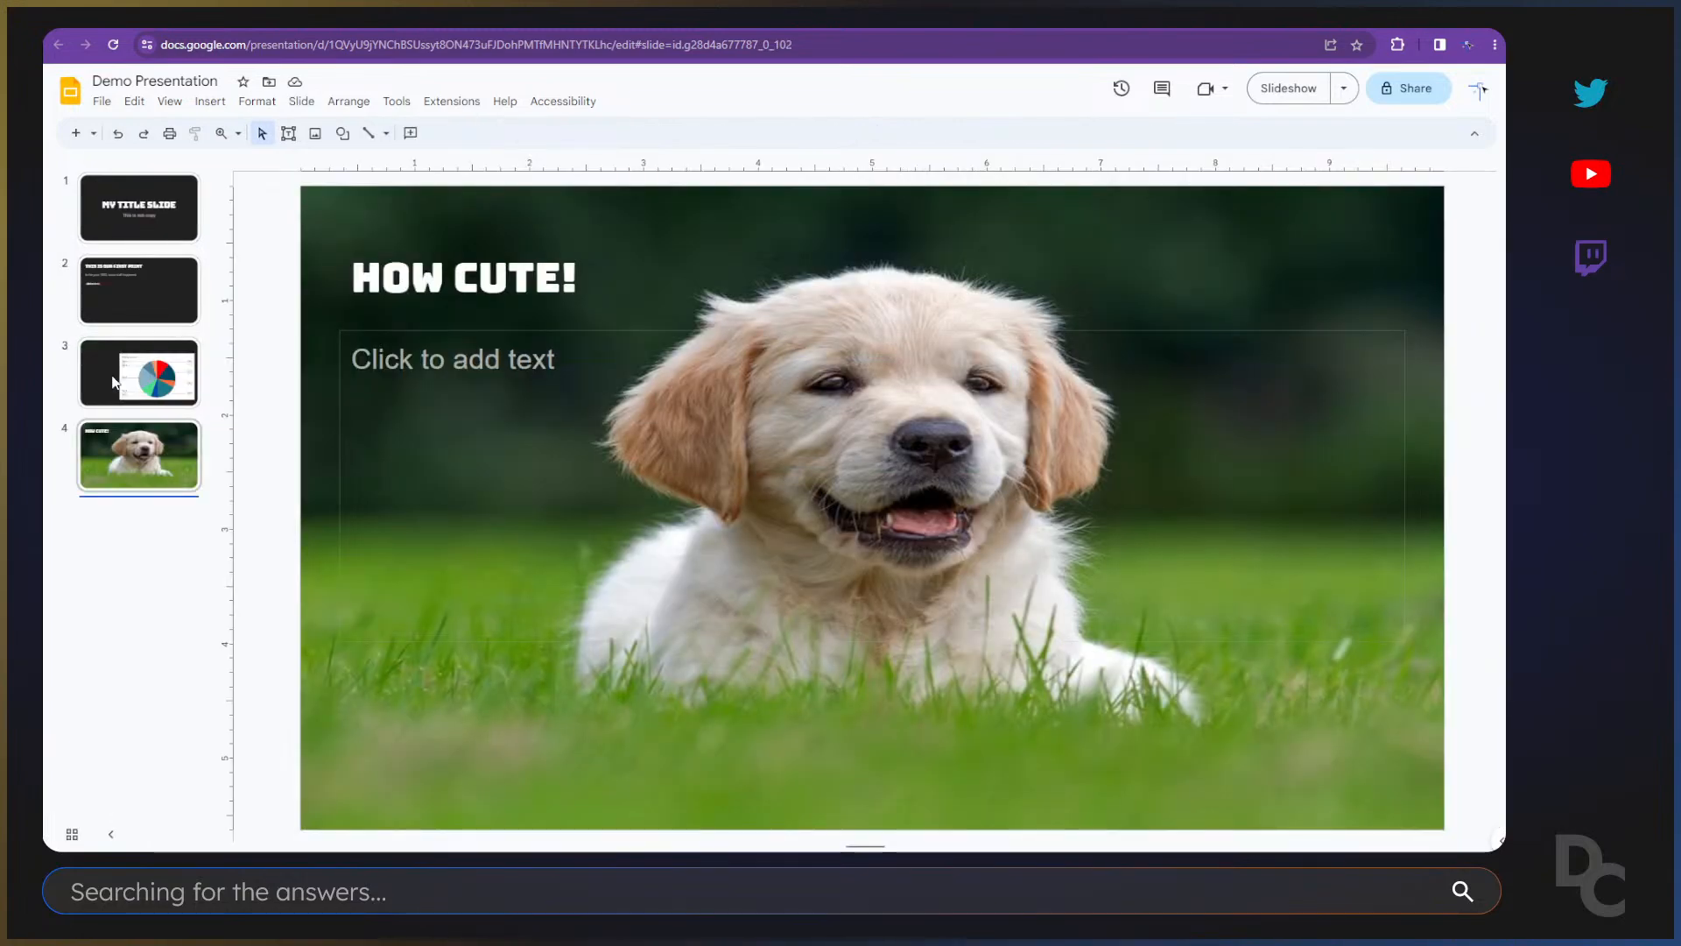
{"action": "right_click", "coordinate": [137, 513]}
{"action": "mouse_move", "coordinate": [217, 394]}
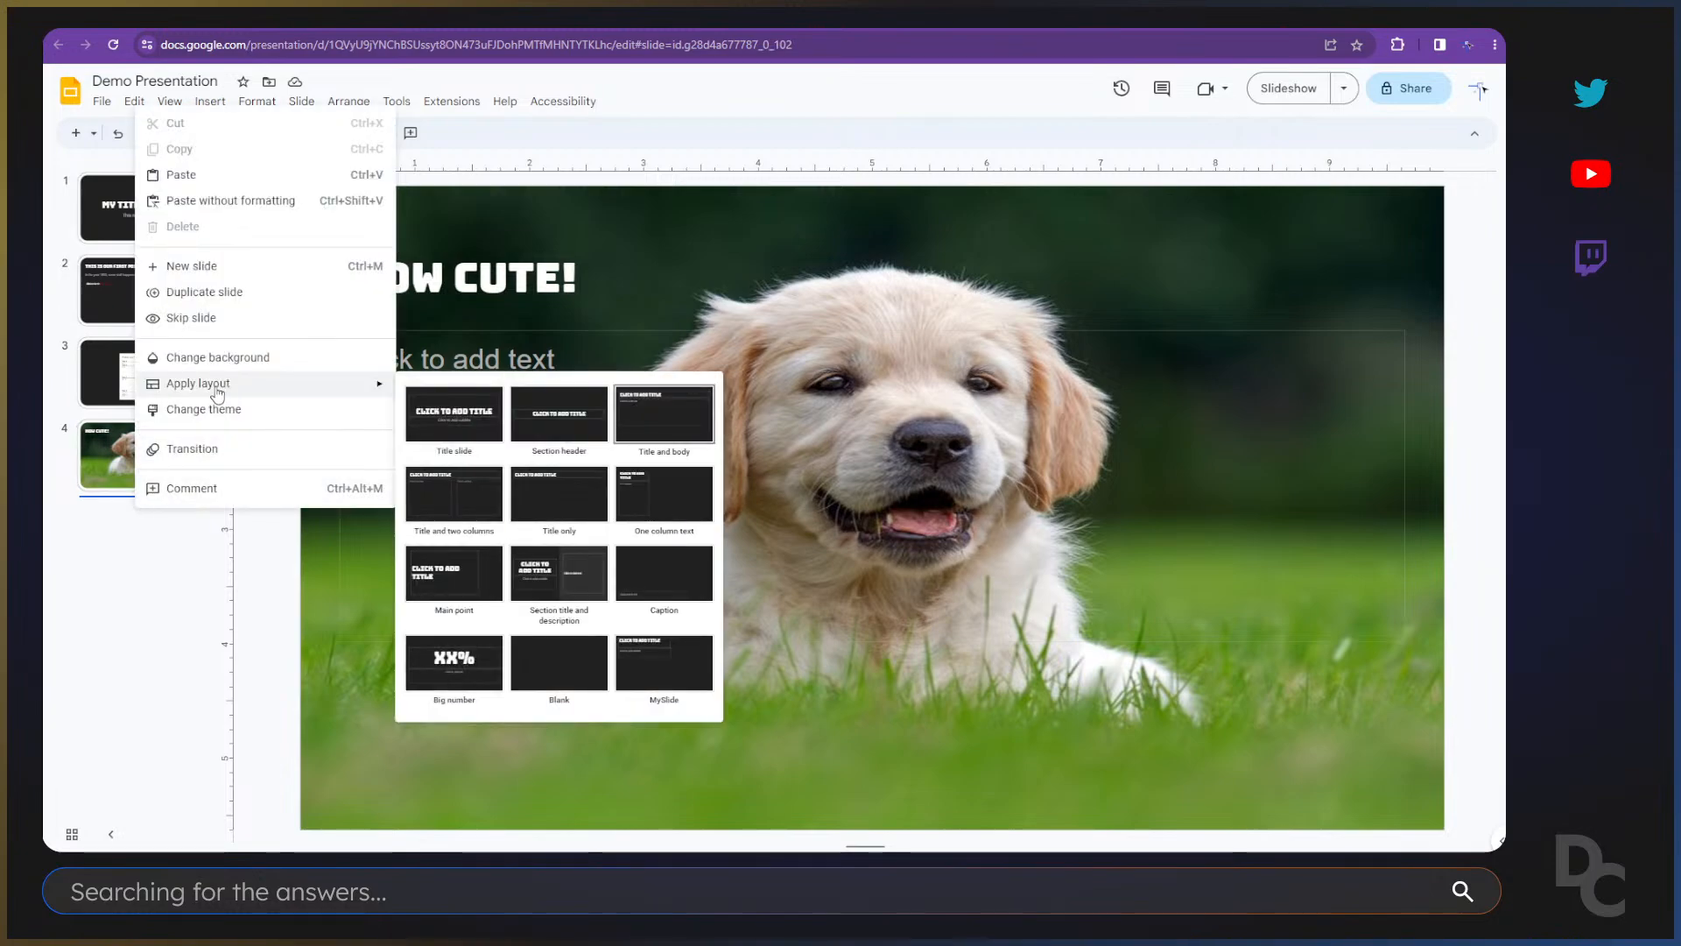
{"action": "left_click", "coordinate": [202, 267]}
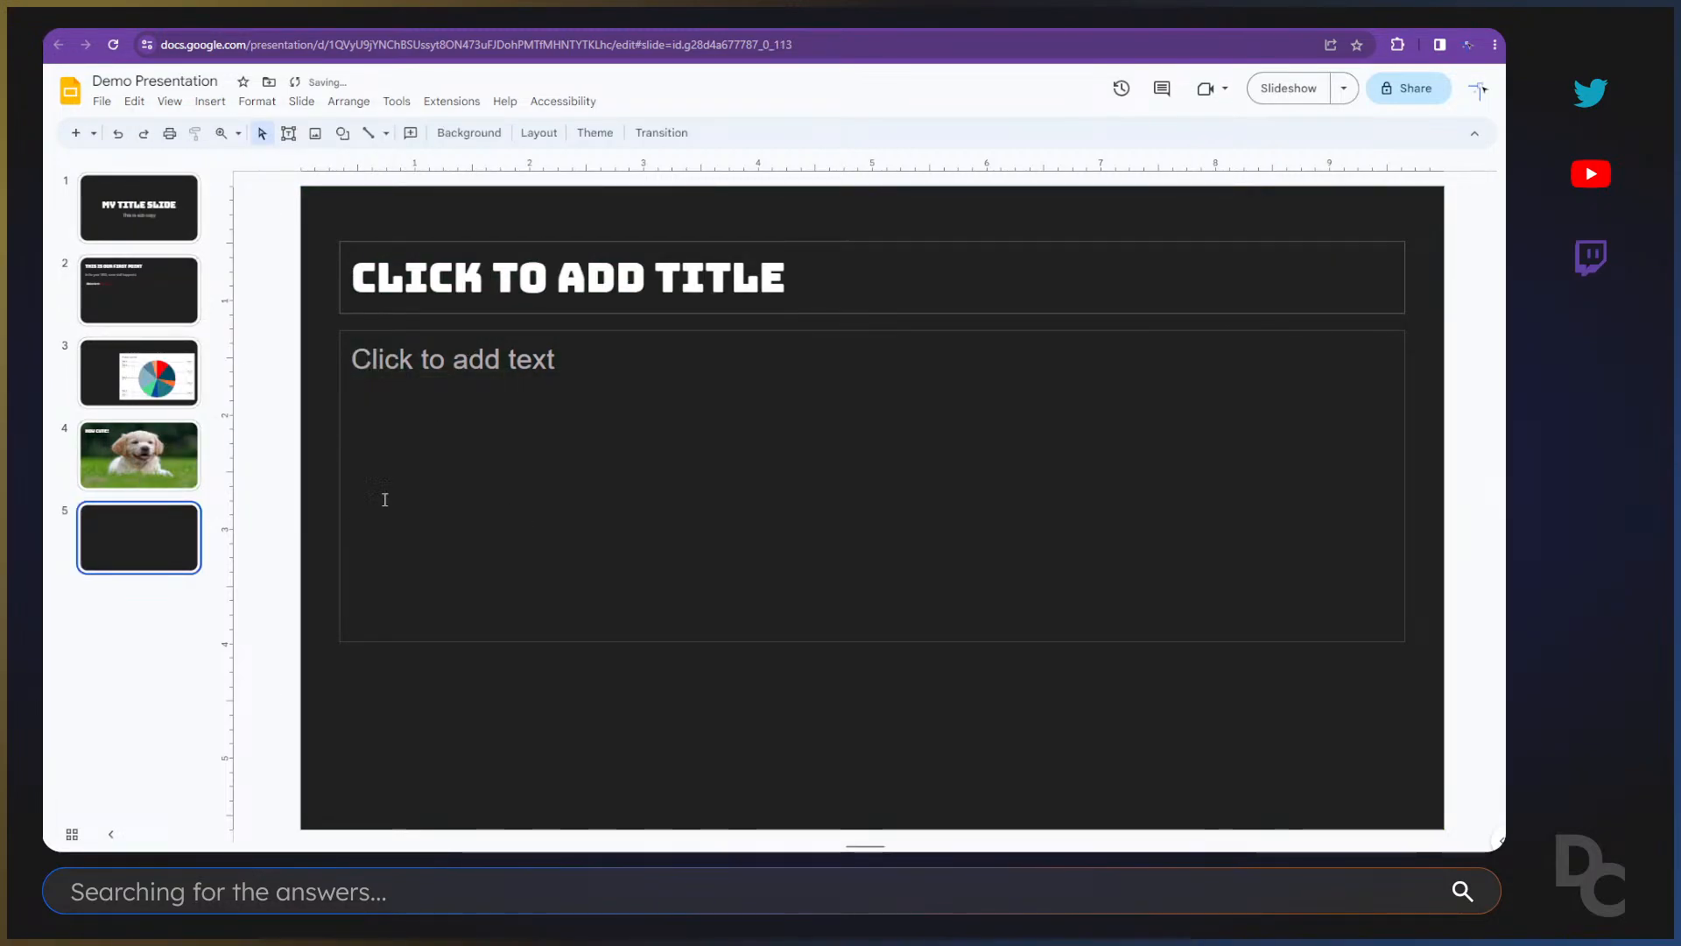
{"action": "right_click", "coordinate": [328, 525]}
{"action": "mouse_move", "coordinate": [454, 698]}
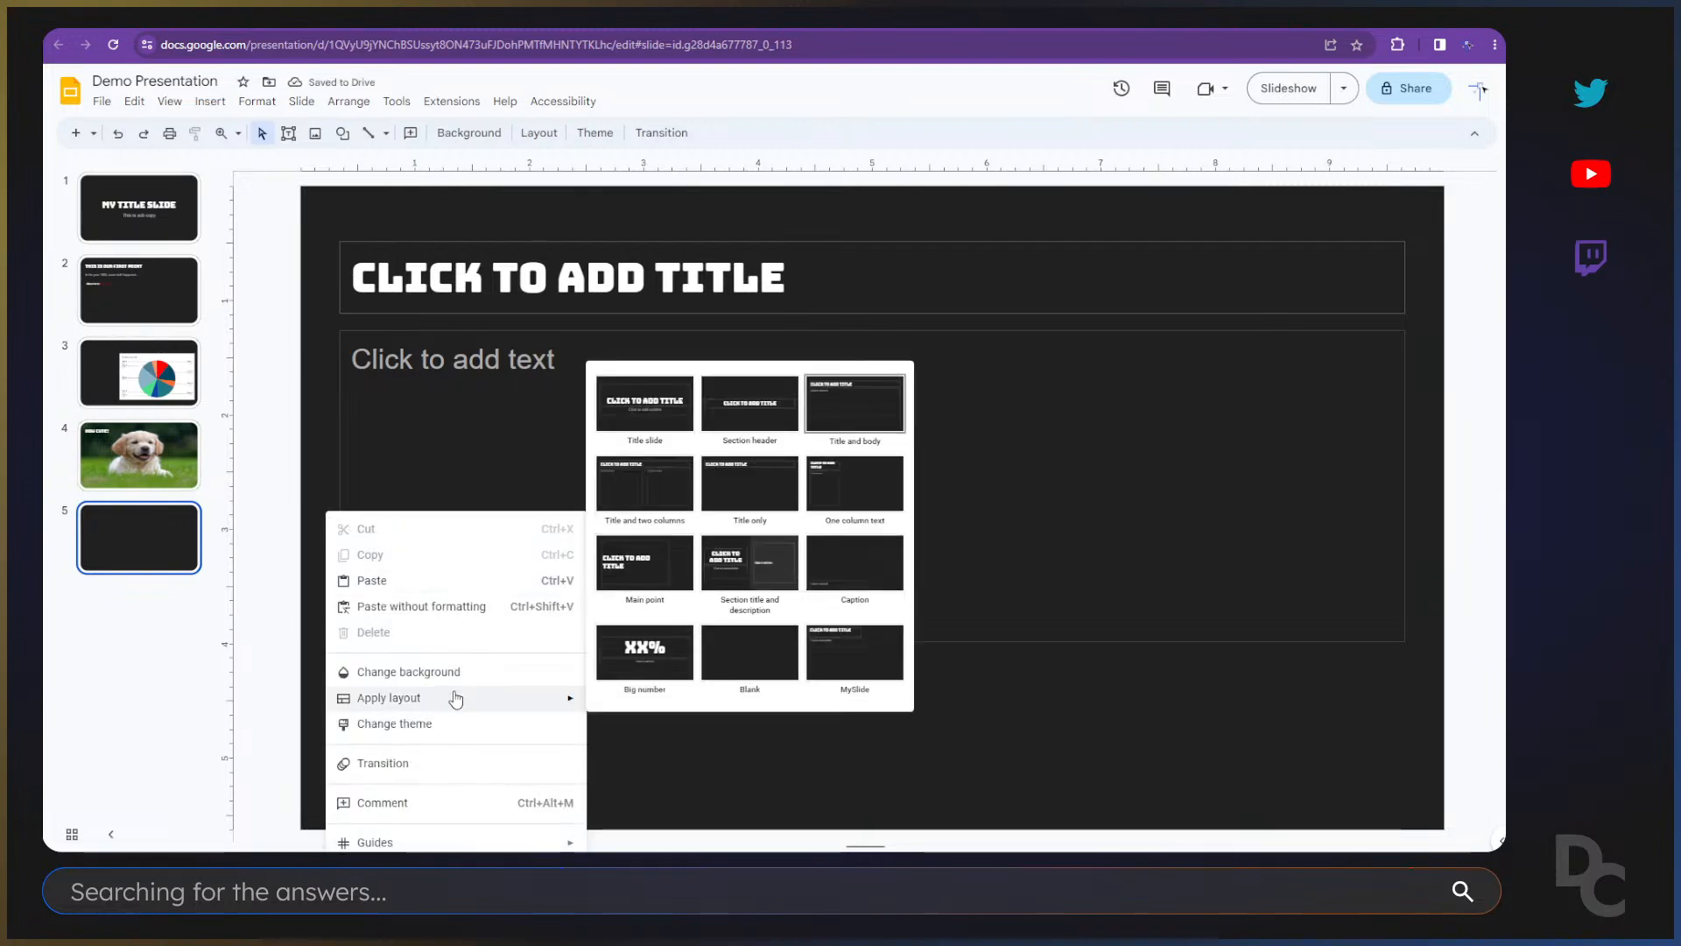
{"action": "left_click", "coordinate": [867, 679]}
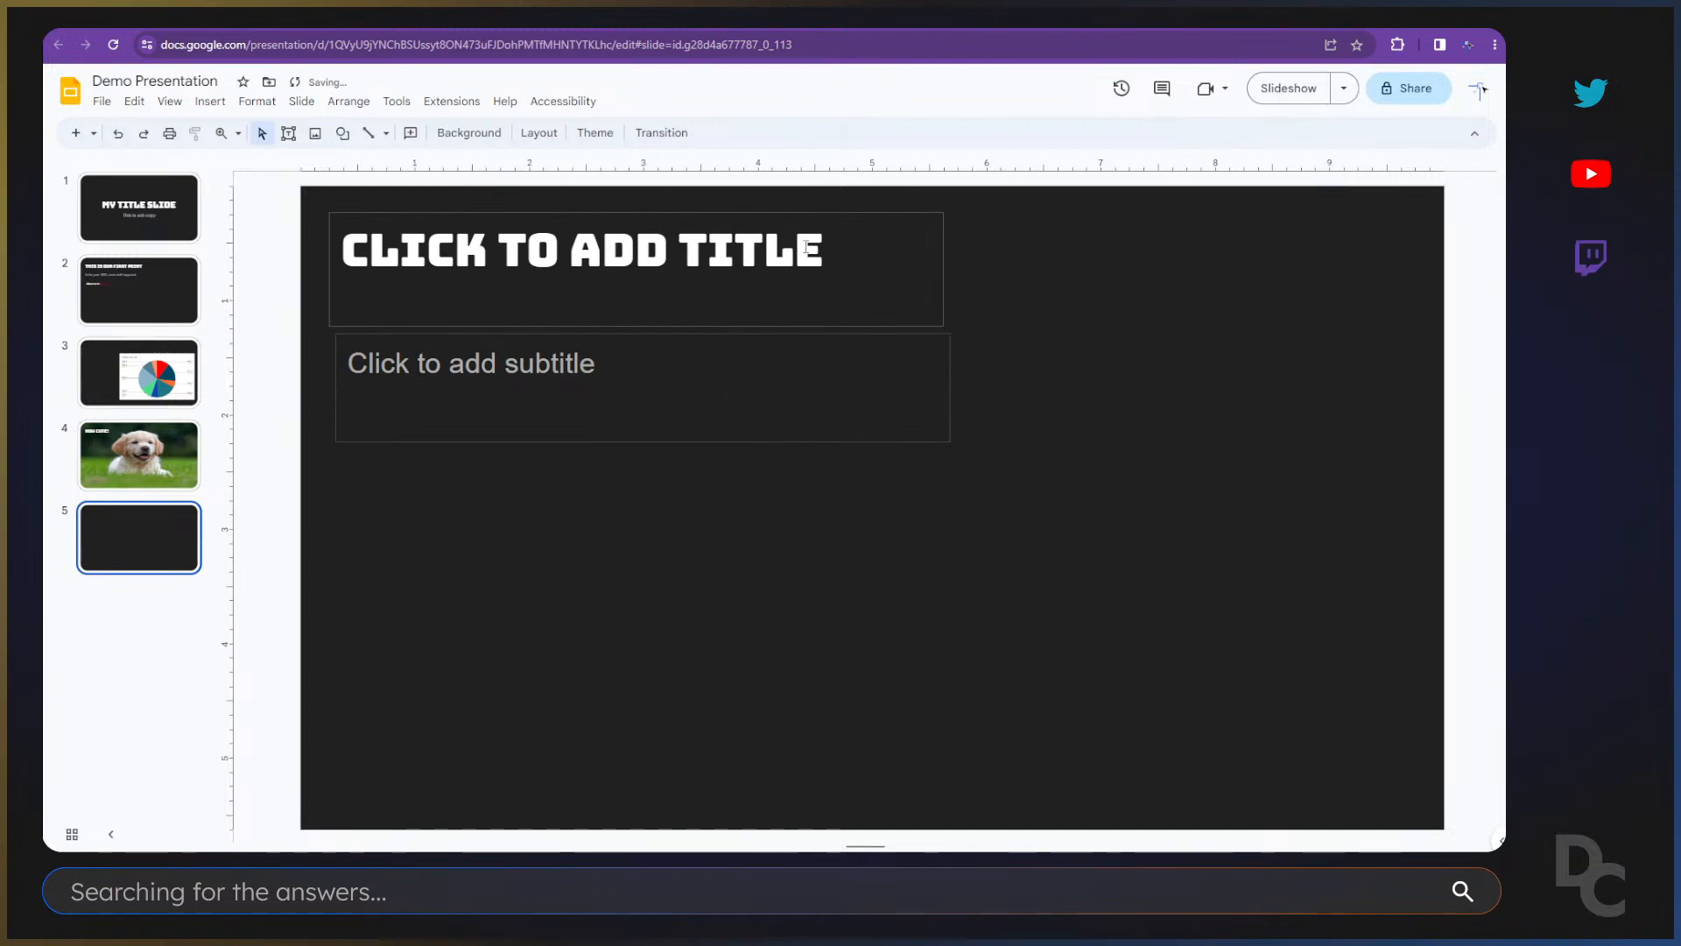
Step: Enter "Type in this area" in the title placeholder of slide 5
{"action": "left_click", "coordinate": [552, 258]}
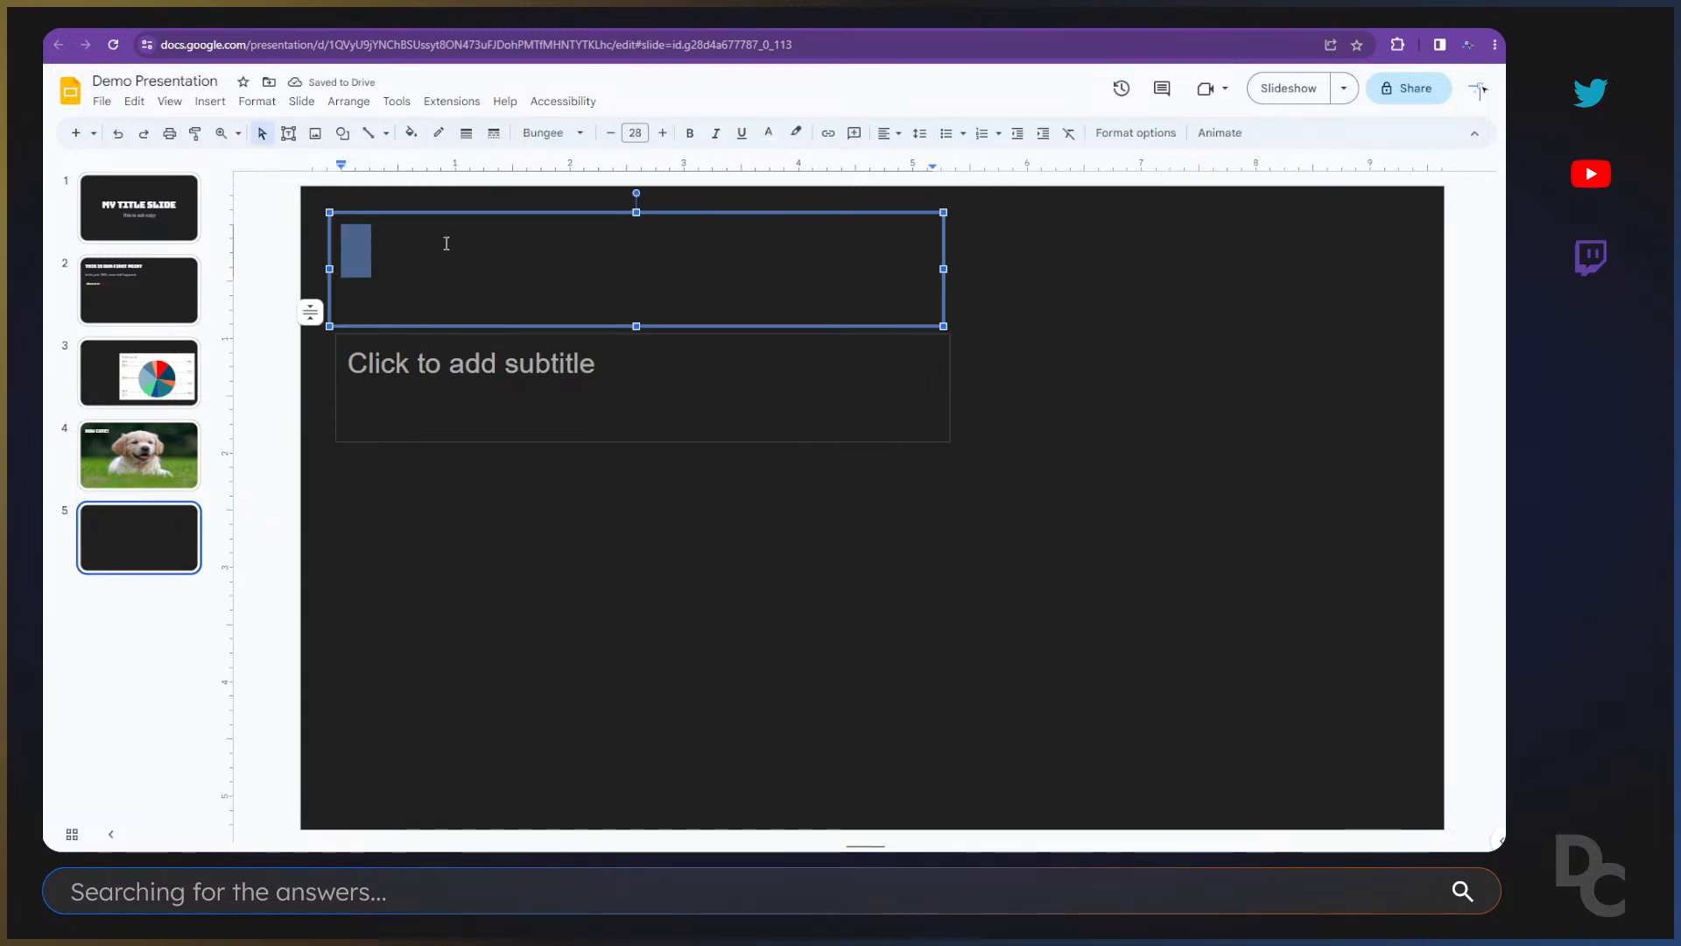
{"action": "type", "text": "T"}
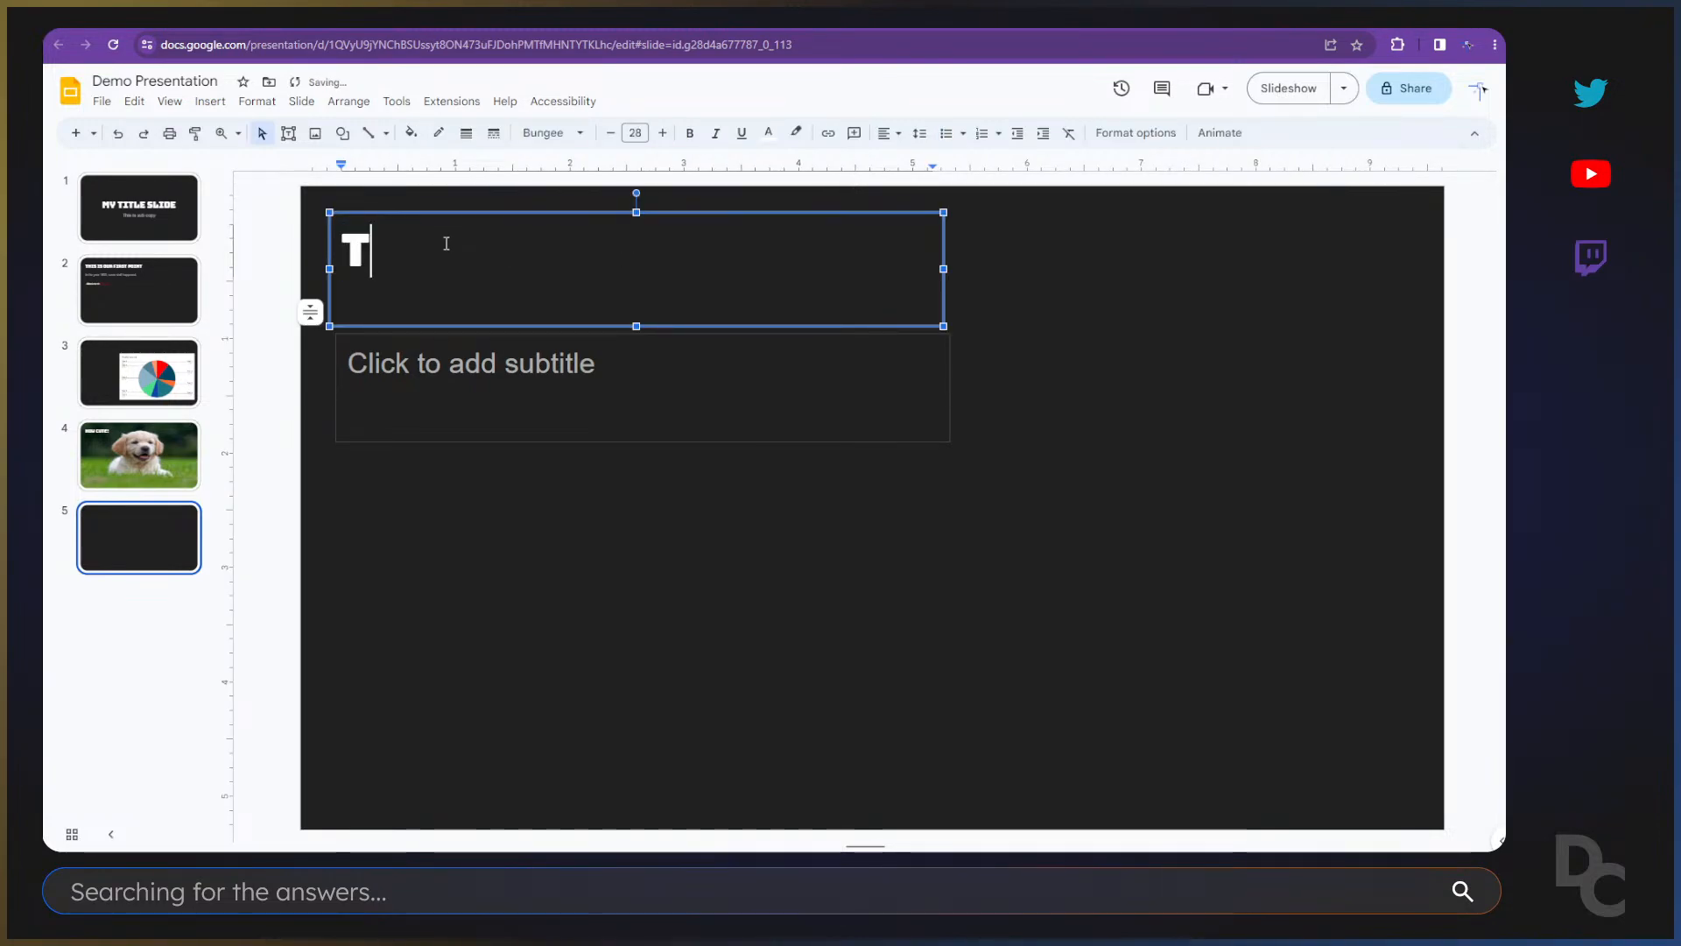
{"action": "type", "text": "YPE IN THIS AREA"}
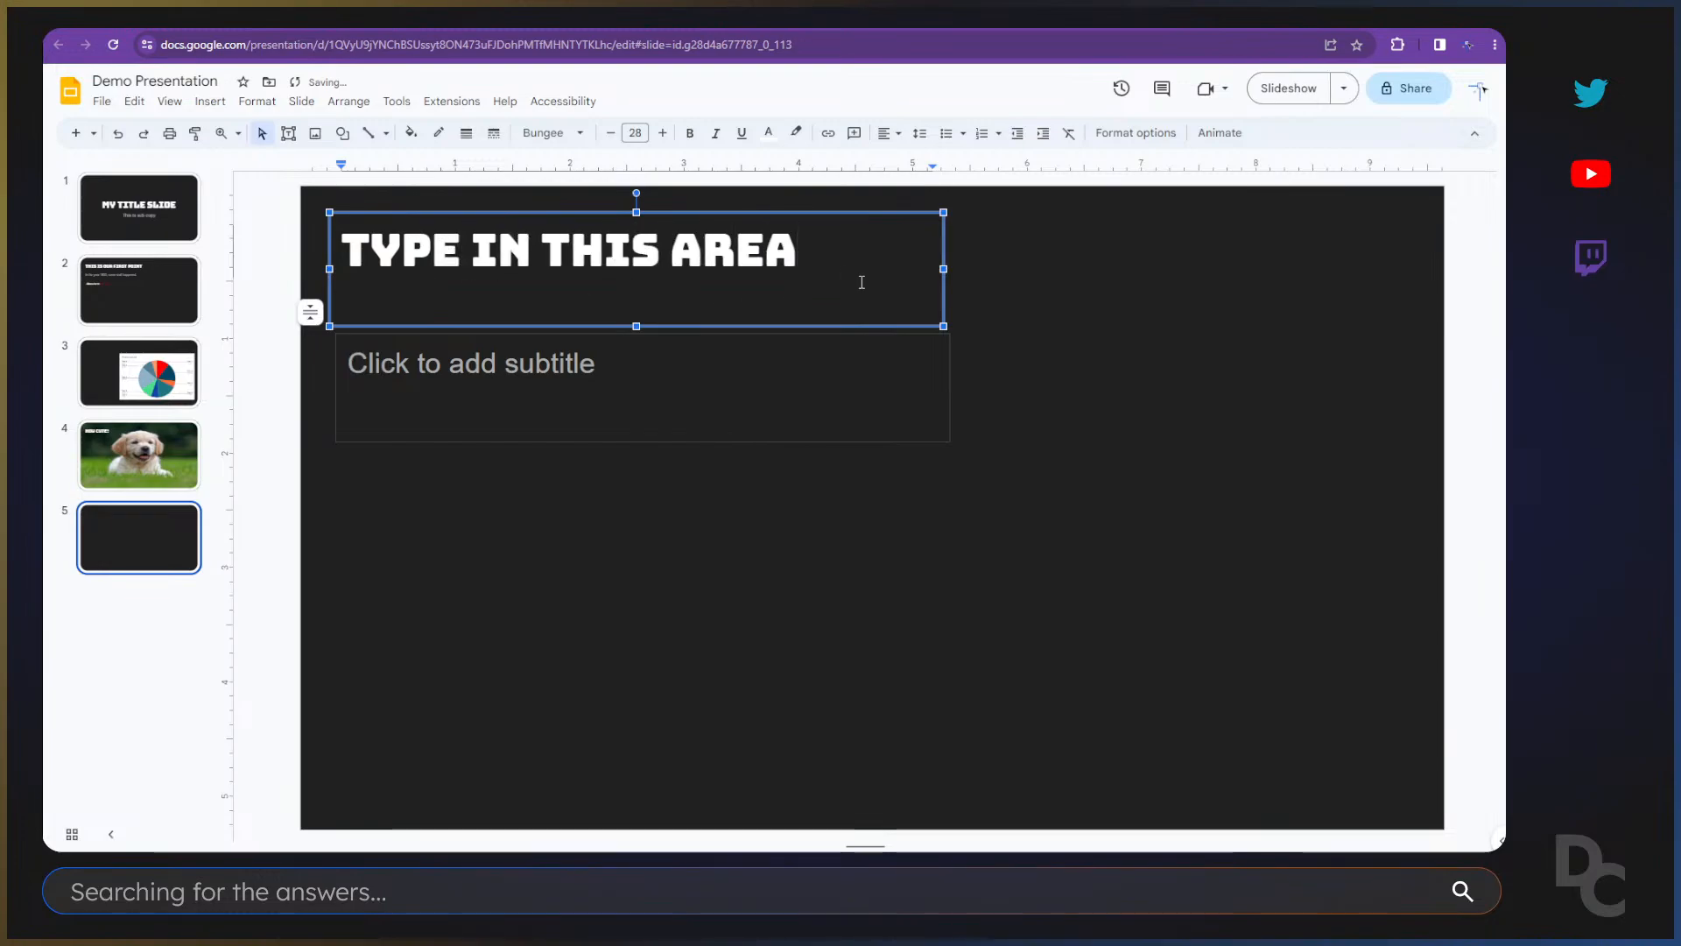
{"action": "left_click", "coordinate": [963, 286]}
{"action": "left_click", "coordinate": [880, 273]}
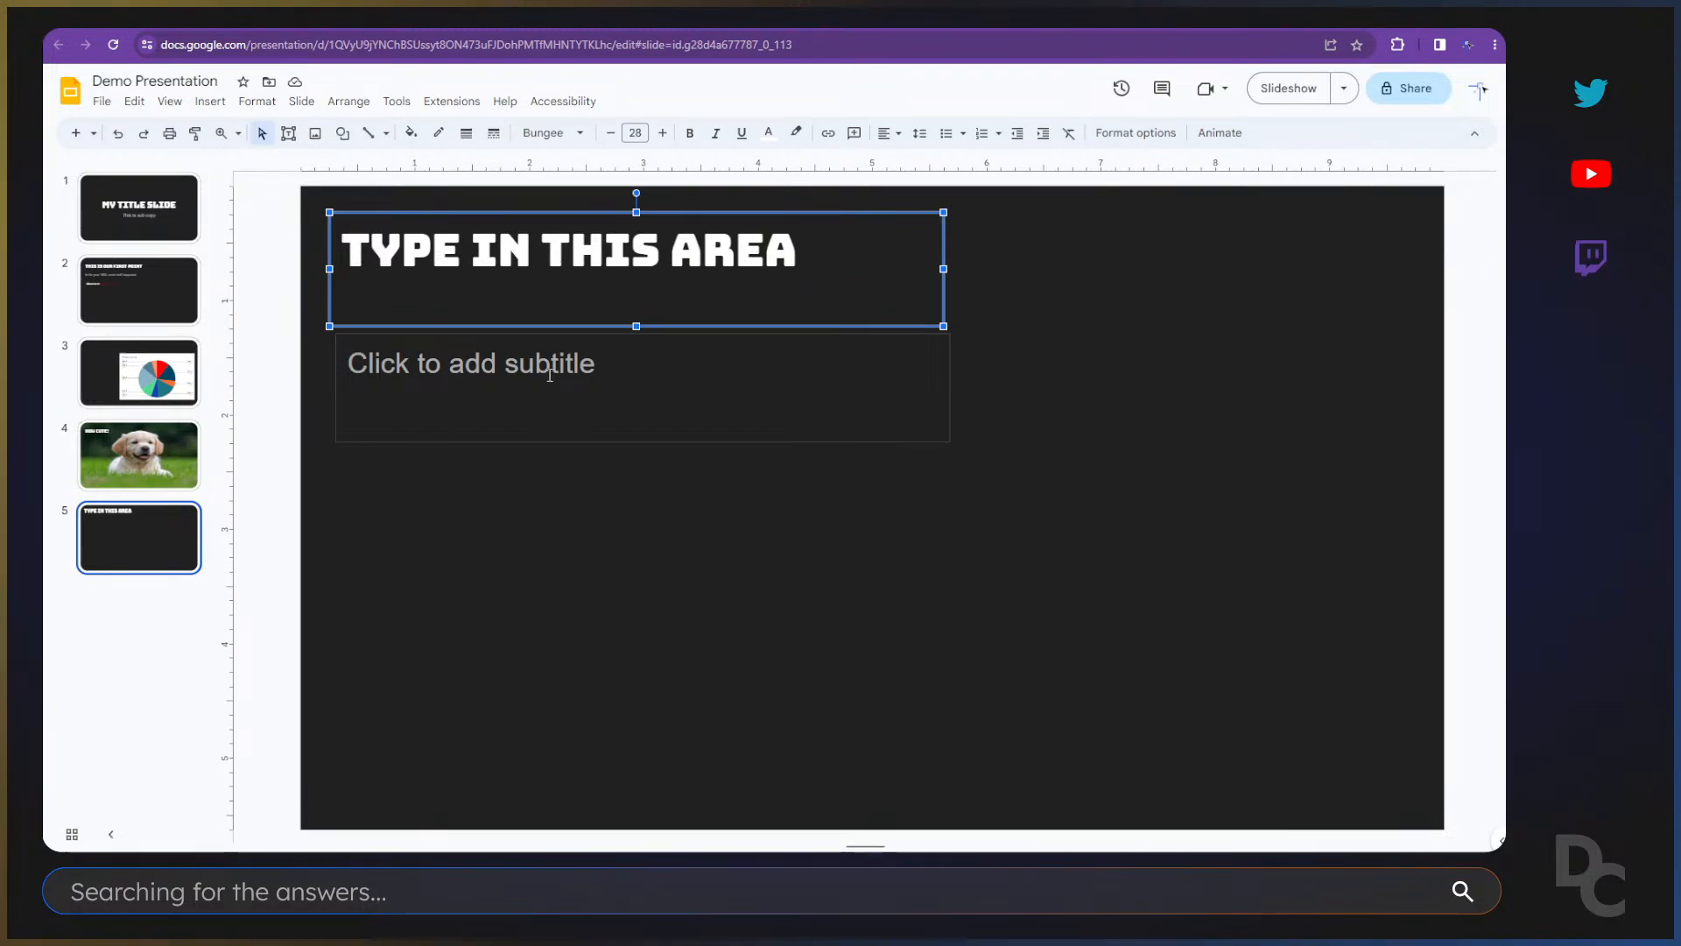
Step: Enter "So is the subtitle" in the subtitle placeholder of slide 5
{"action": "left_click", "coordinate": [613, 366]}
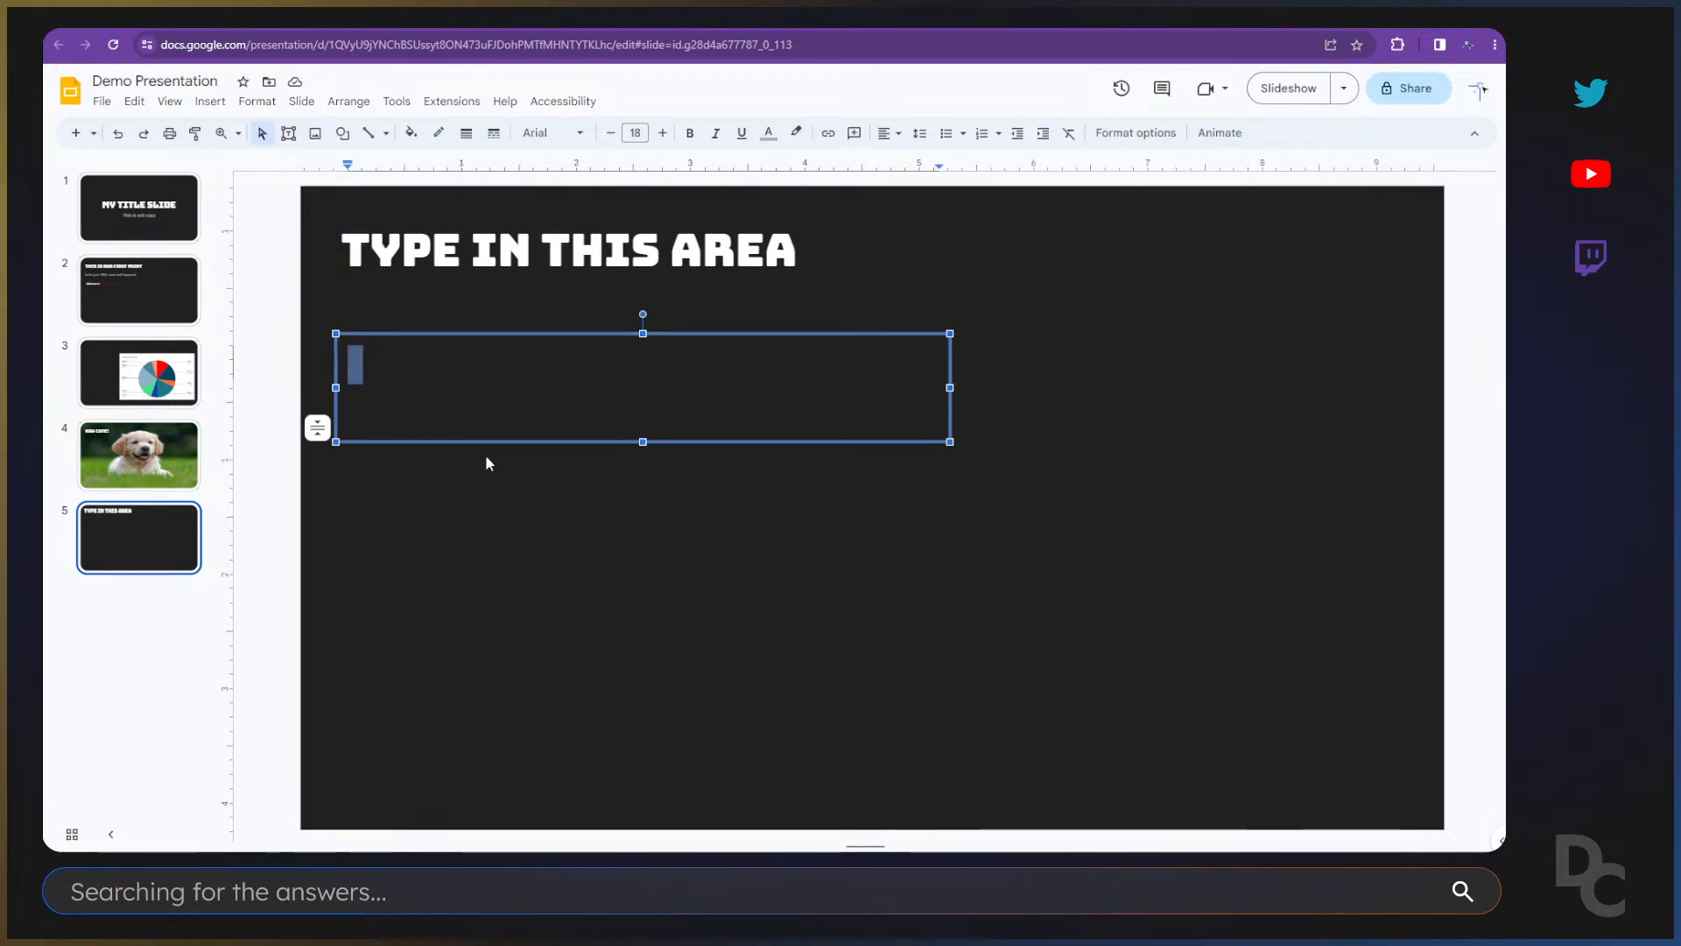
{"action": "type", "text": "So is the "}
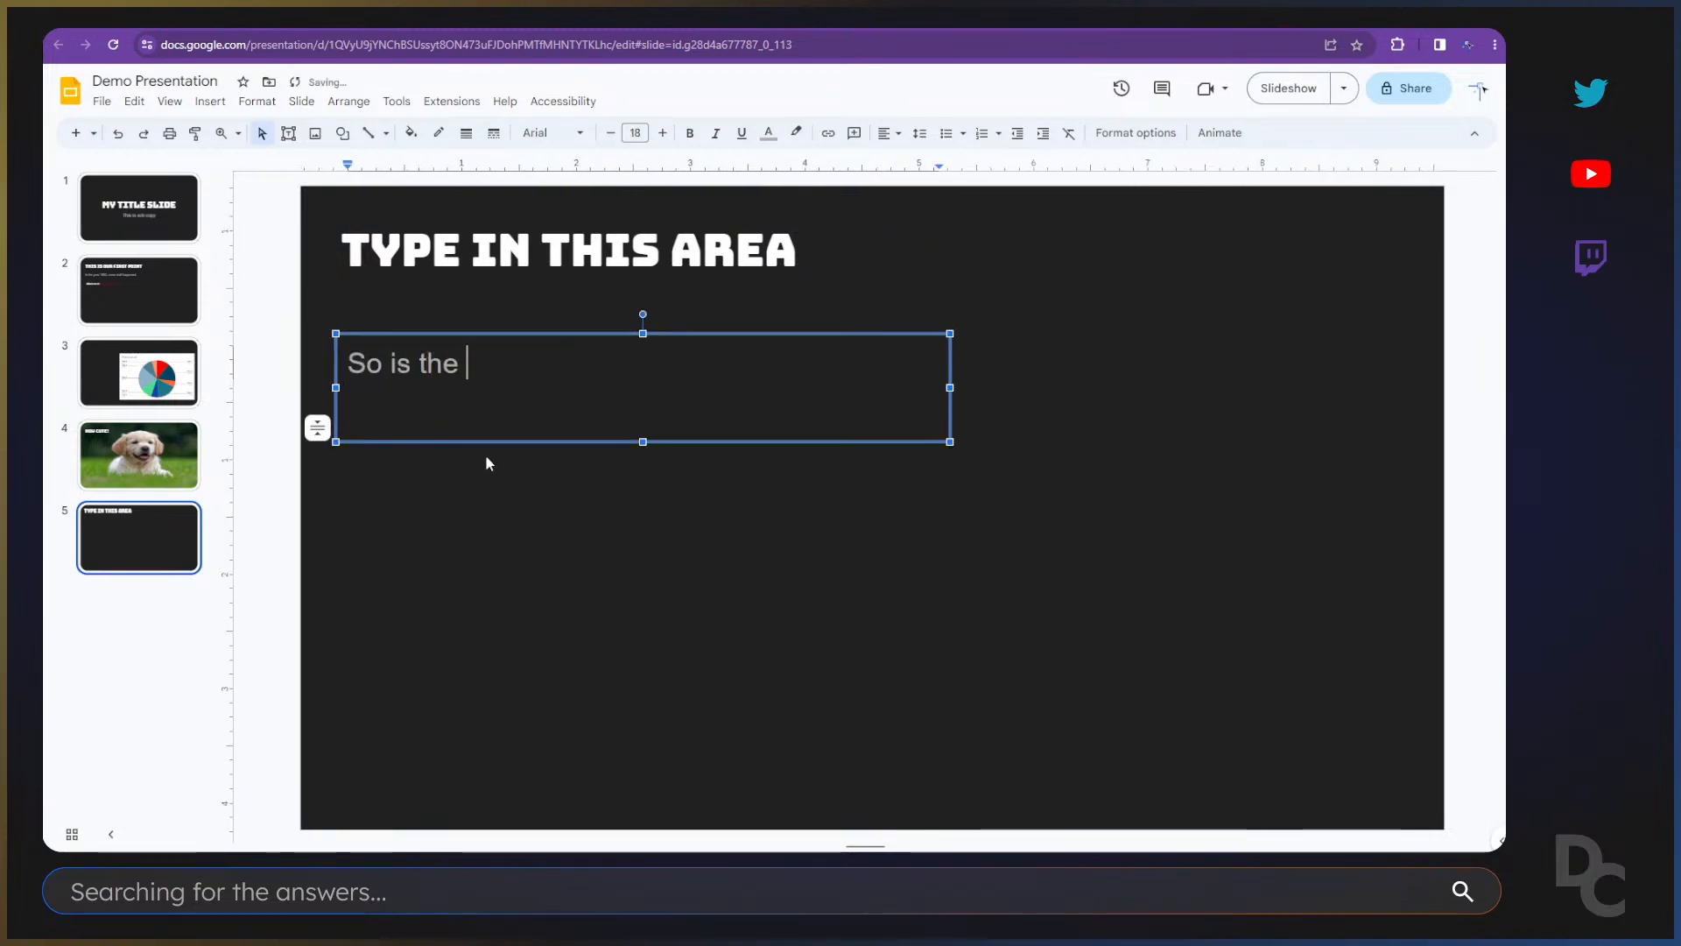
{"action": "type", "text": "subtitle"}
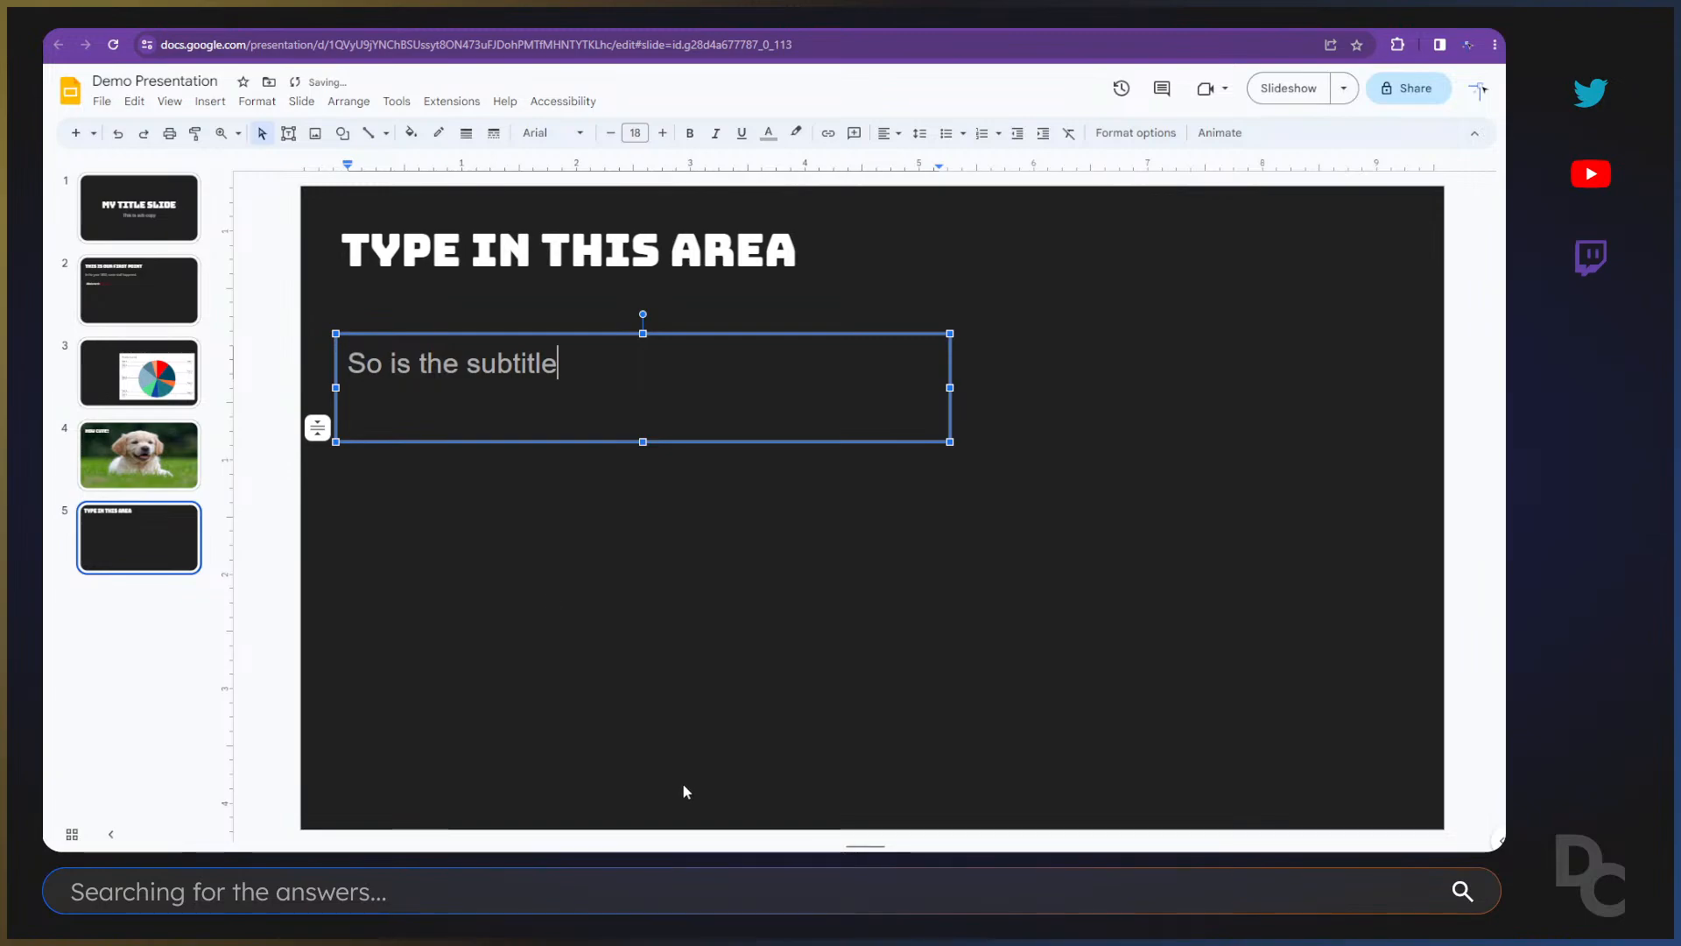
{"action": "left_click", "coordinate": [681, 781]}
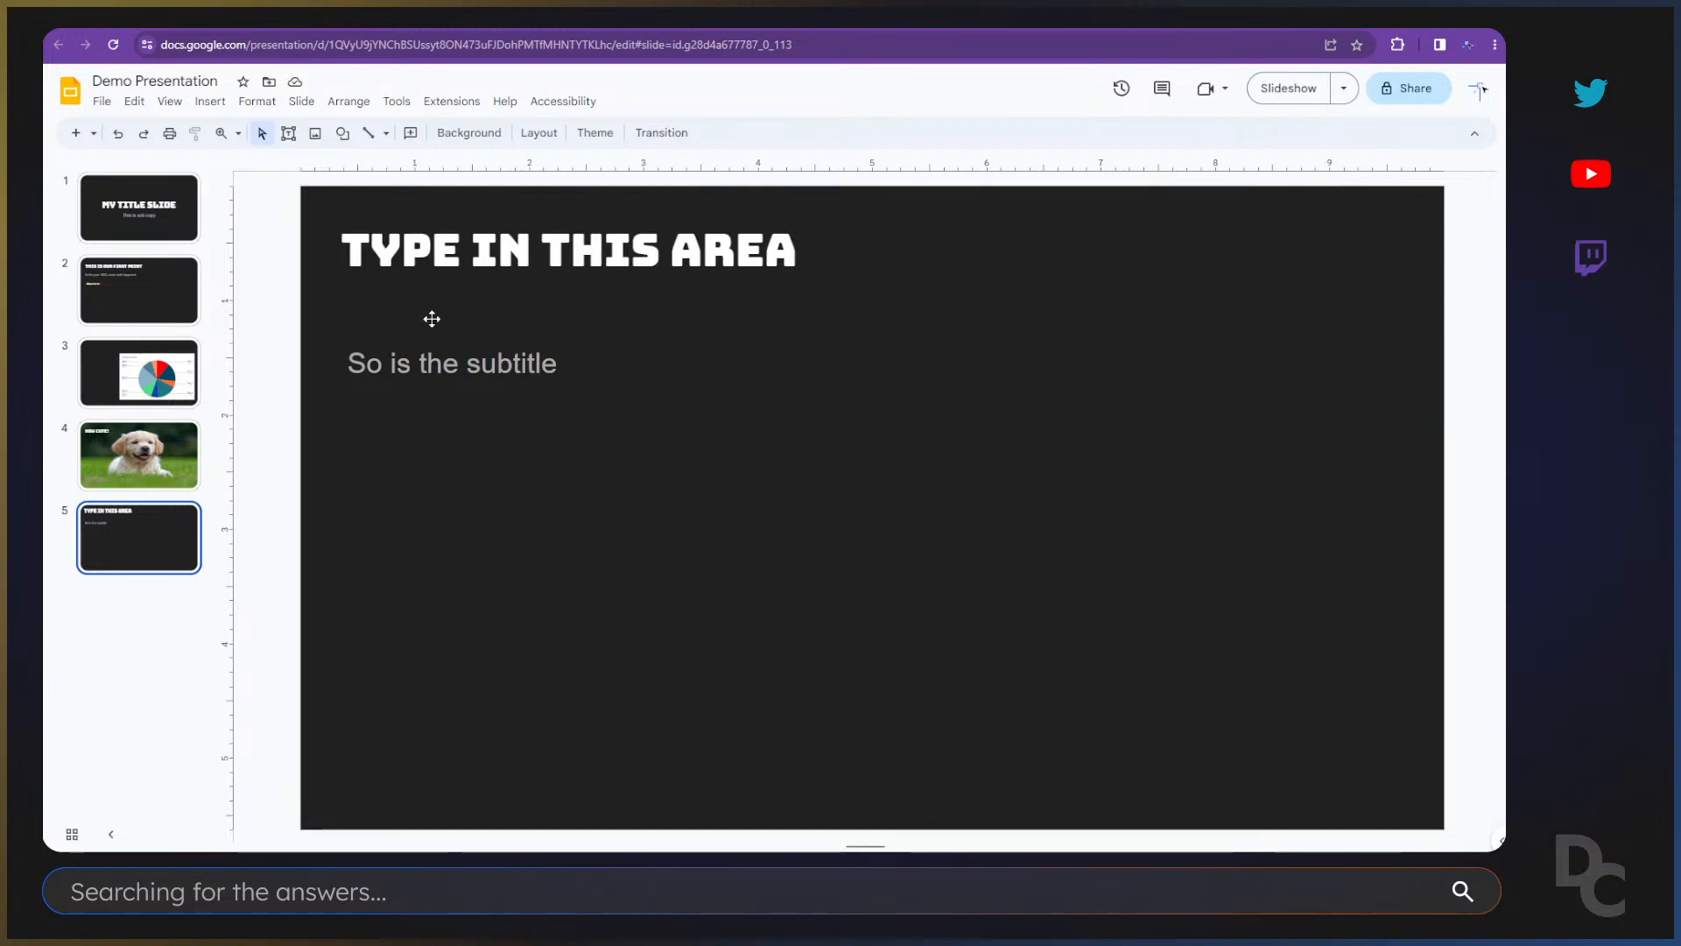
Step: Add a body text placeholder about 4.7 by 2.6 inches beneath the MySlide layout's subtitle and look through its bullet levels
{"action": "left_click", "coordinate": [170, 101]}
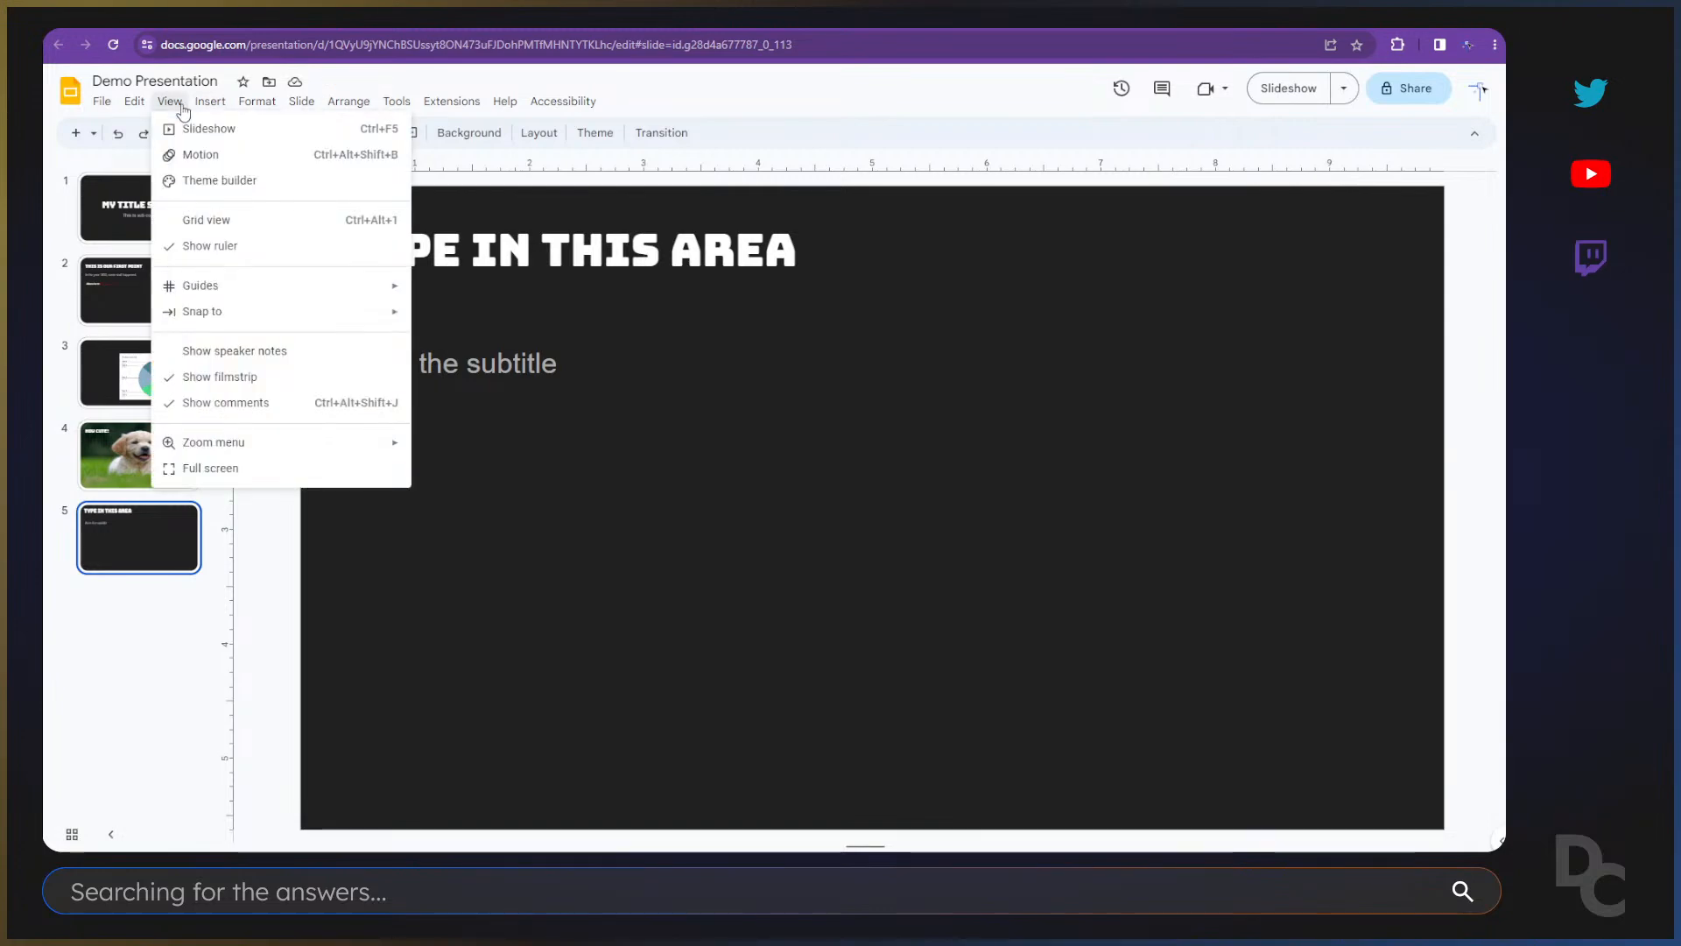
{"action": "left_click", "coordinate": [193, 184]}
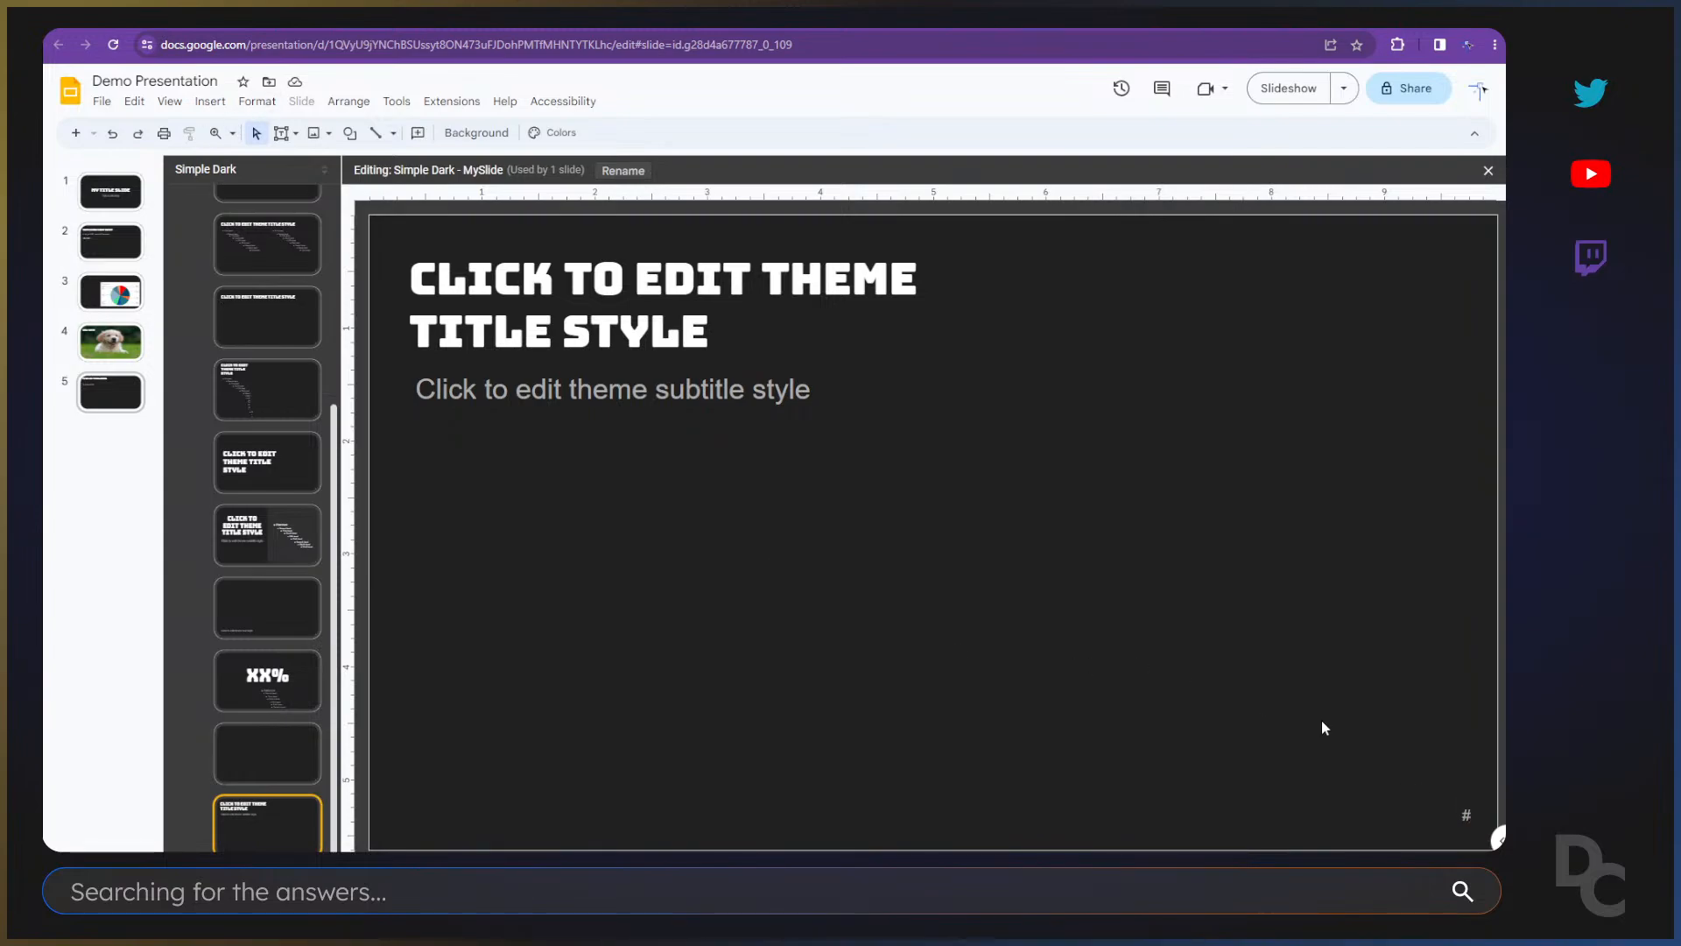
{"action": "left_click", "coordinate": [210, 102]}
{"action": "mouse_move", "coordinate": [262, 558]}
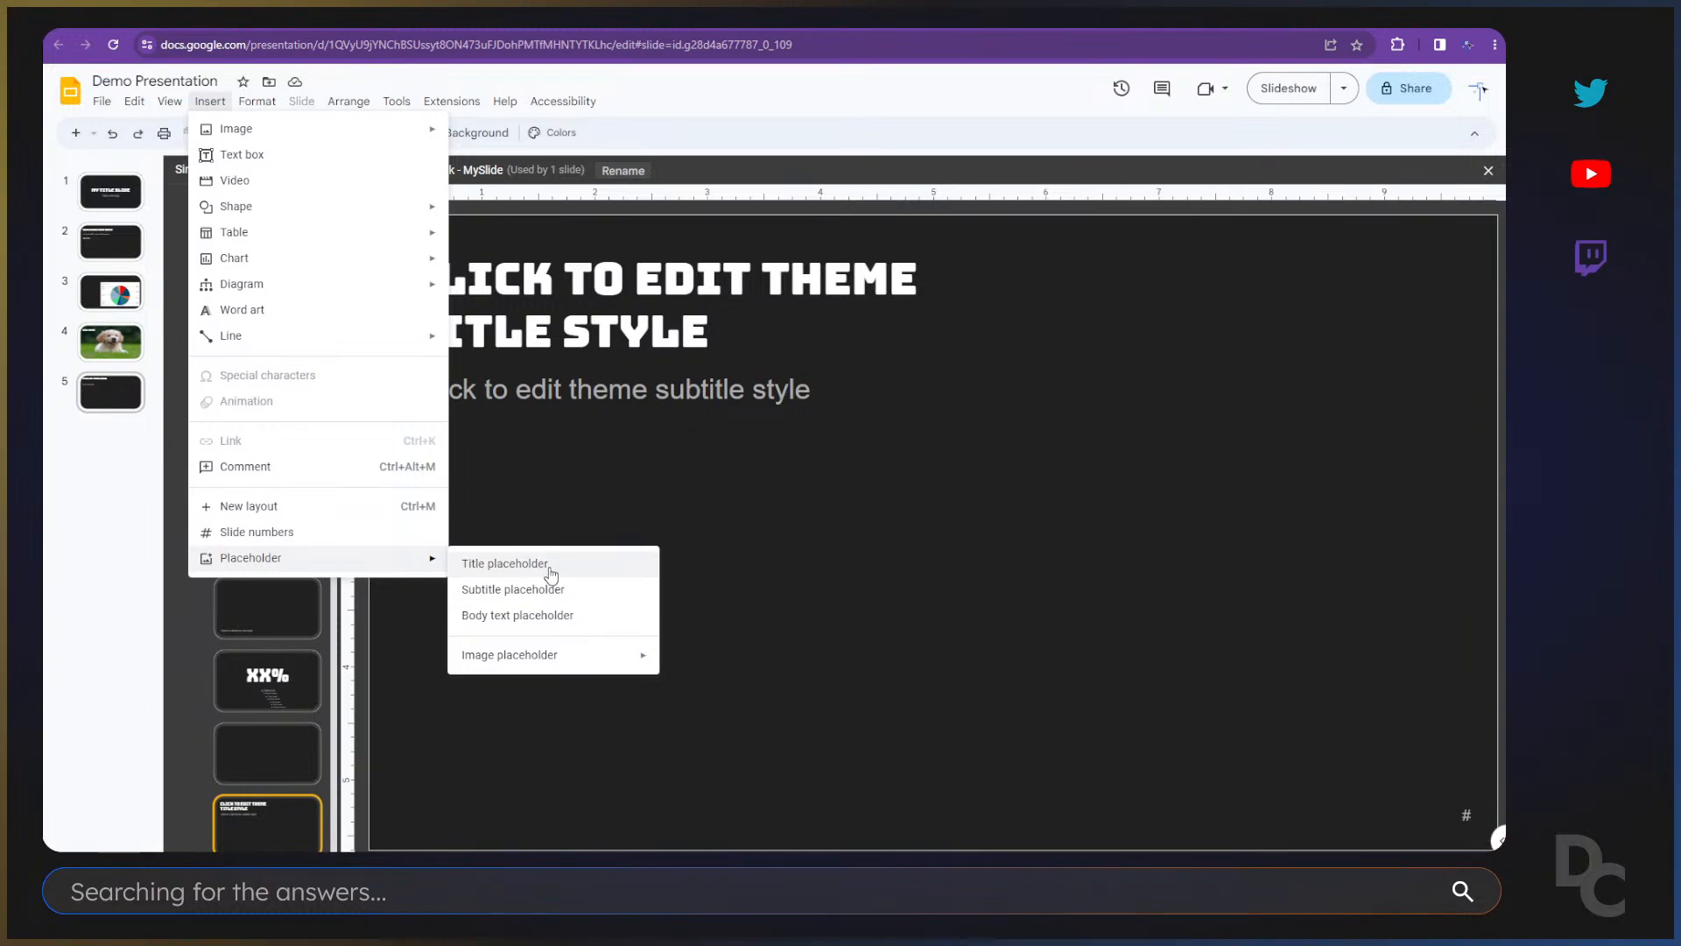
{"action": "left_click", "coordinate": [553, 616]}
{"action": "left_click_drag", "start_coordinate": [430, 435], "coordinate": [957, 729]}
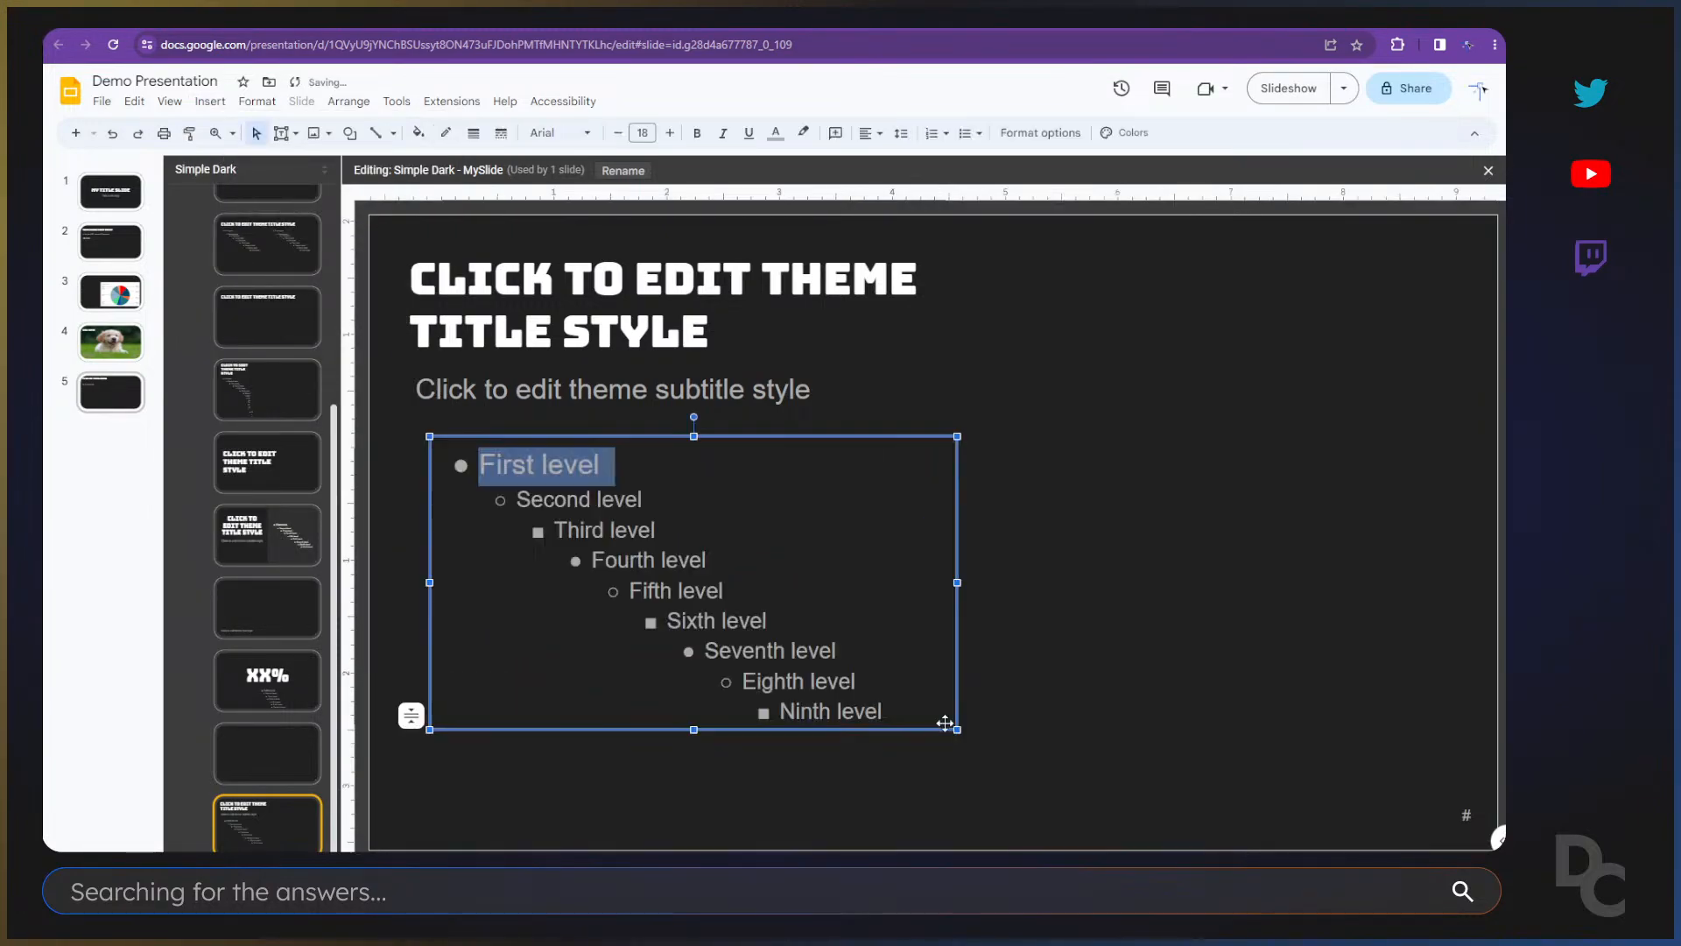
{"action": "left_click", "coordinate": [618, 500]}
{"action": "left_click", "coordinate": [664, 561]}
{"action": "left_click", "coordinate": [729, 621]}
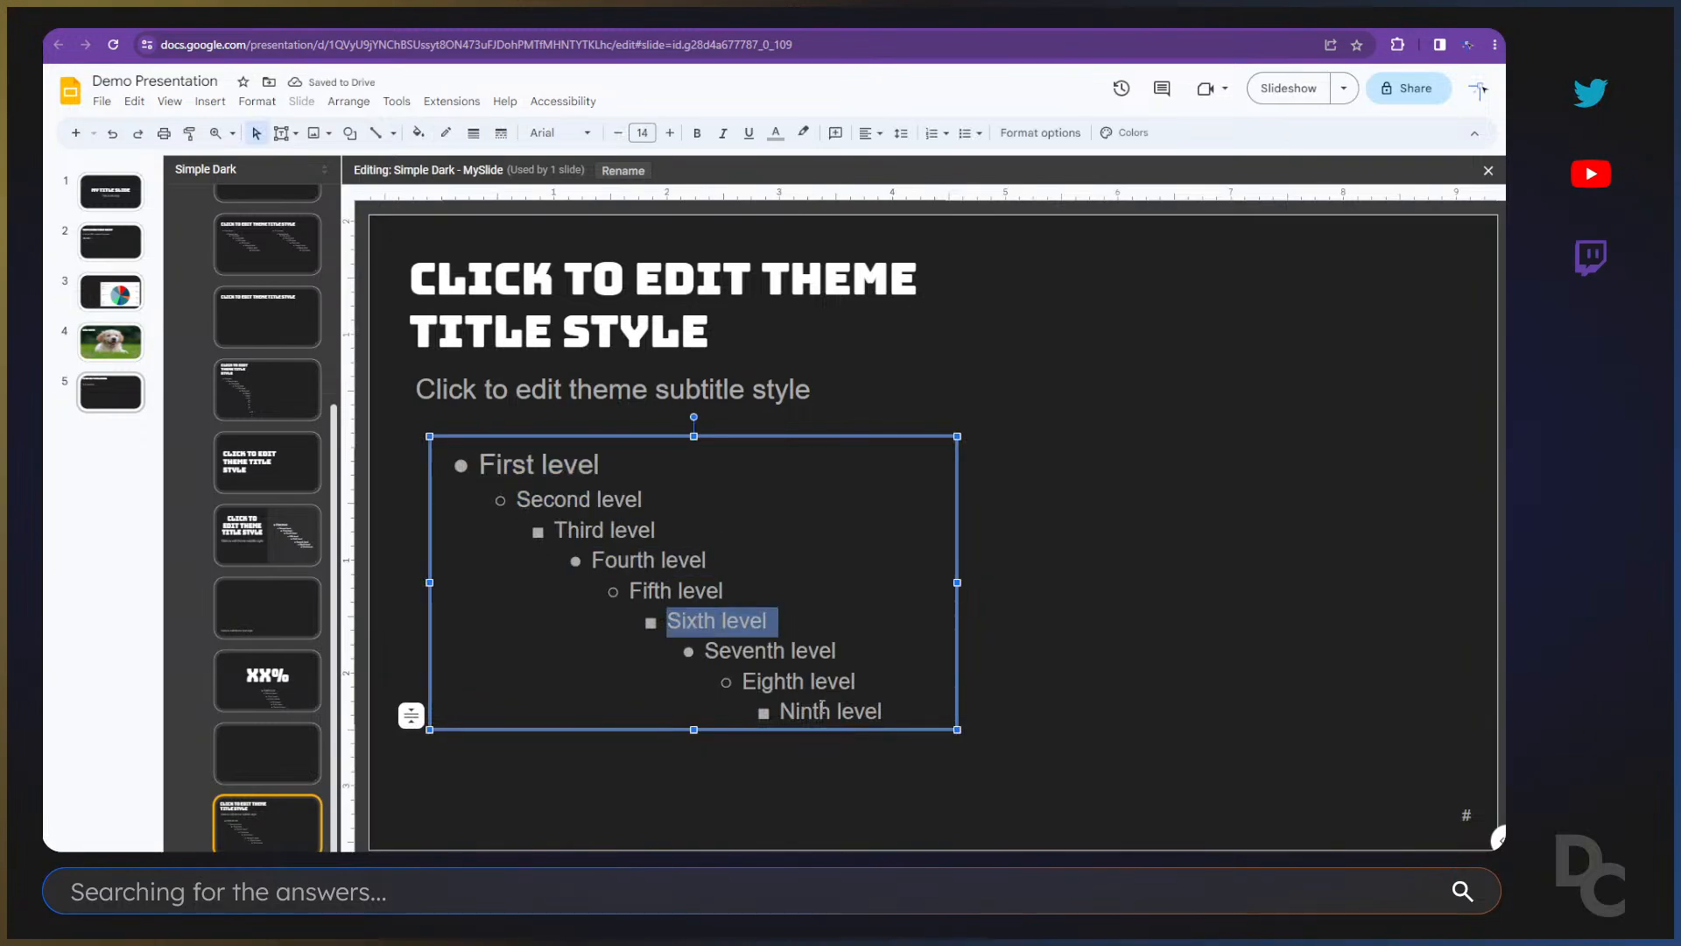
{"action": "left_click", "coordinate": [823, 709]}
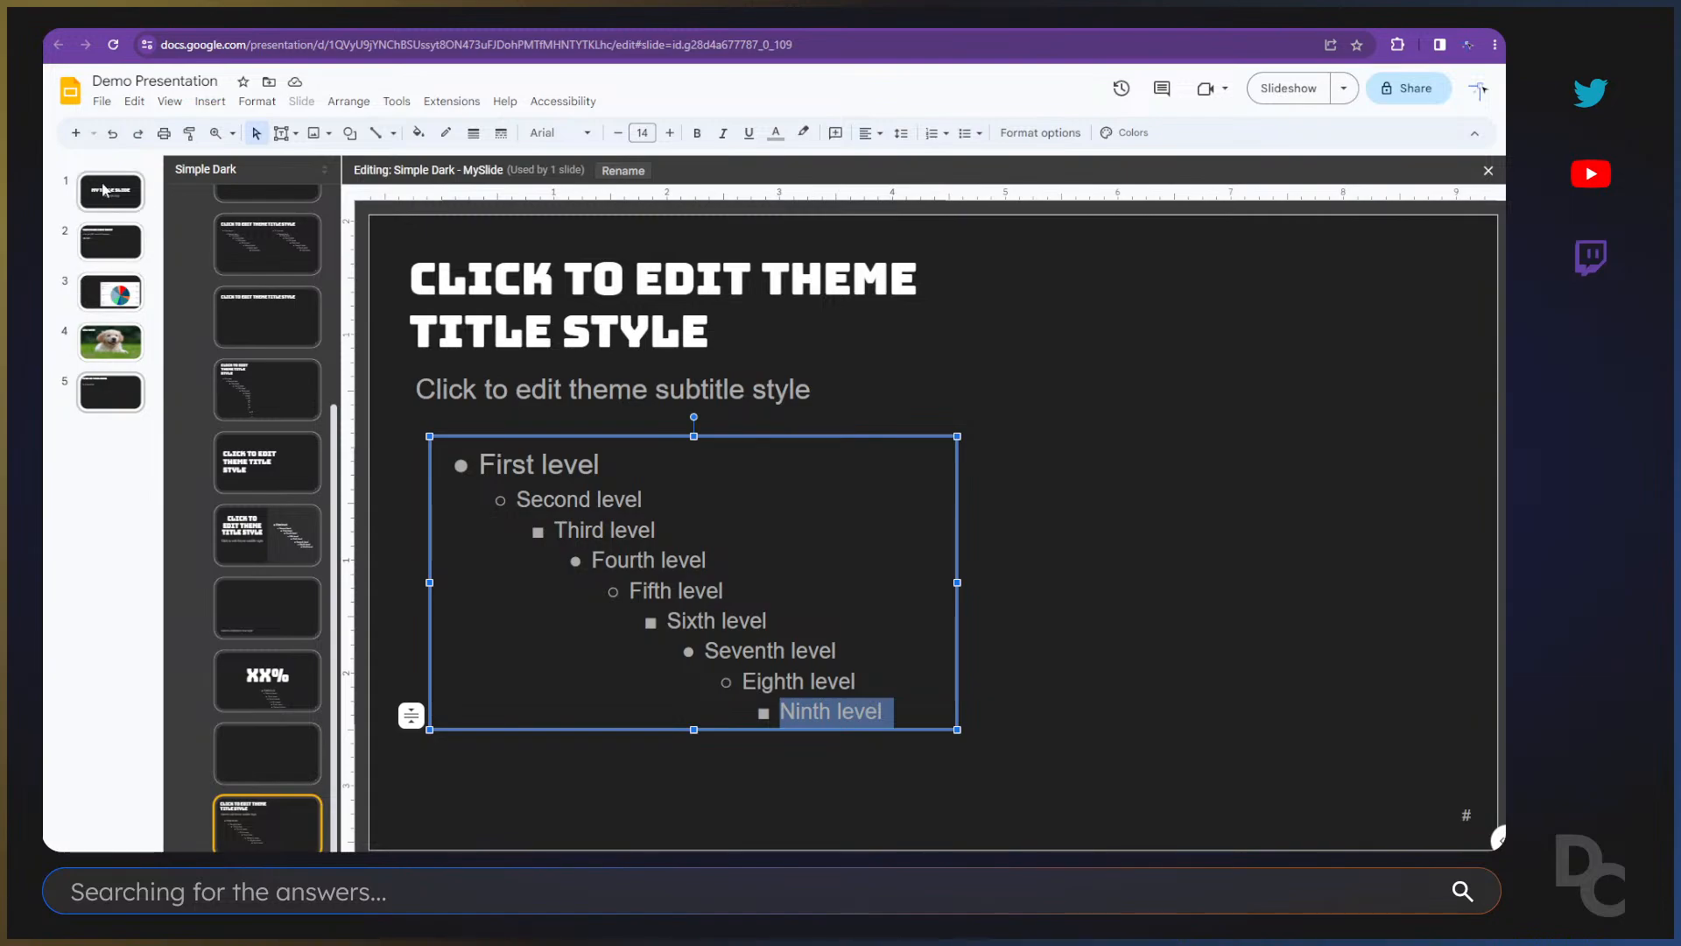
Step: Return to slide 5 and enter "If you were to have bullets:" in the body placeholder, followed by a new line
{"action": "left_click", "coordinate": [111, 430]}
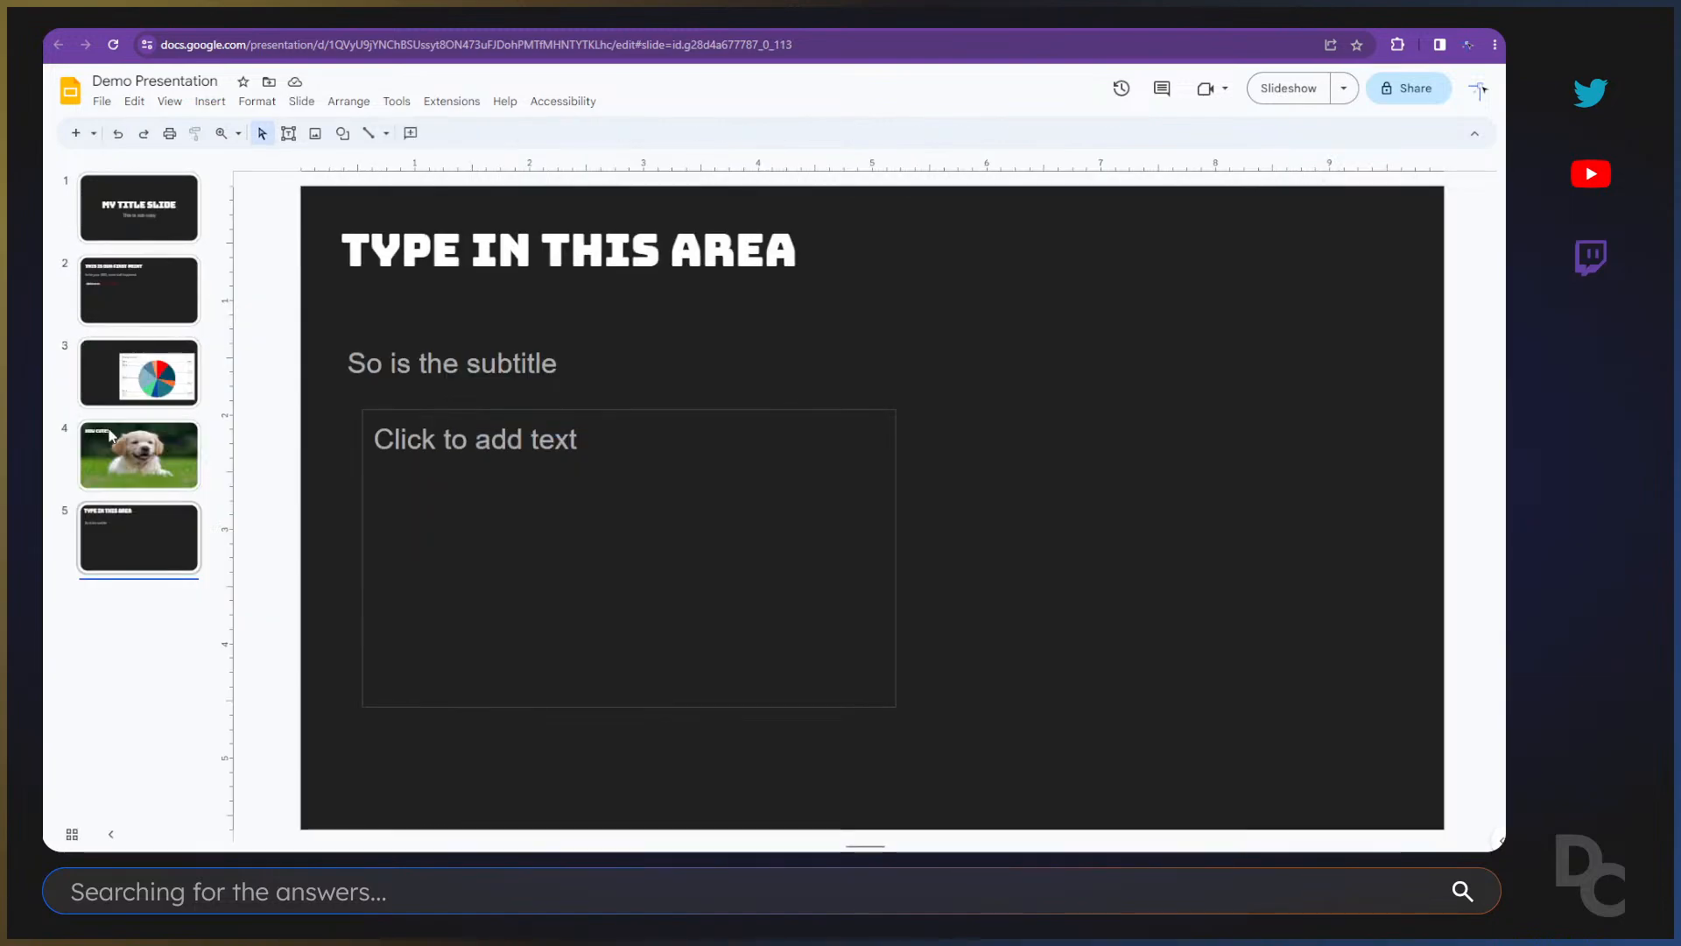
{"action": "left_click", "coordinate": [603, 441]}
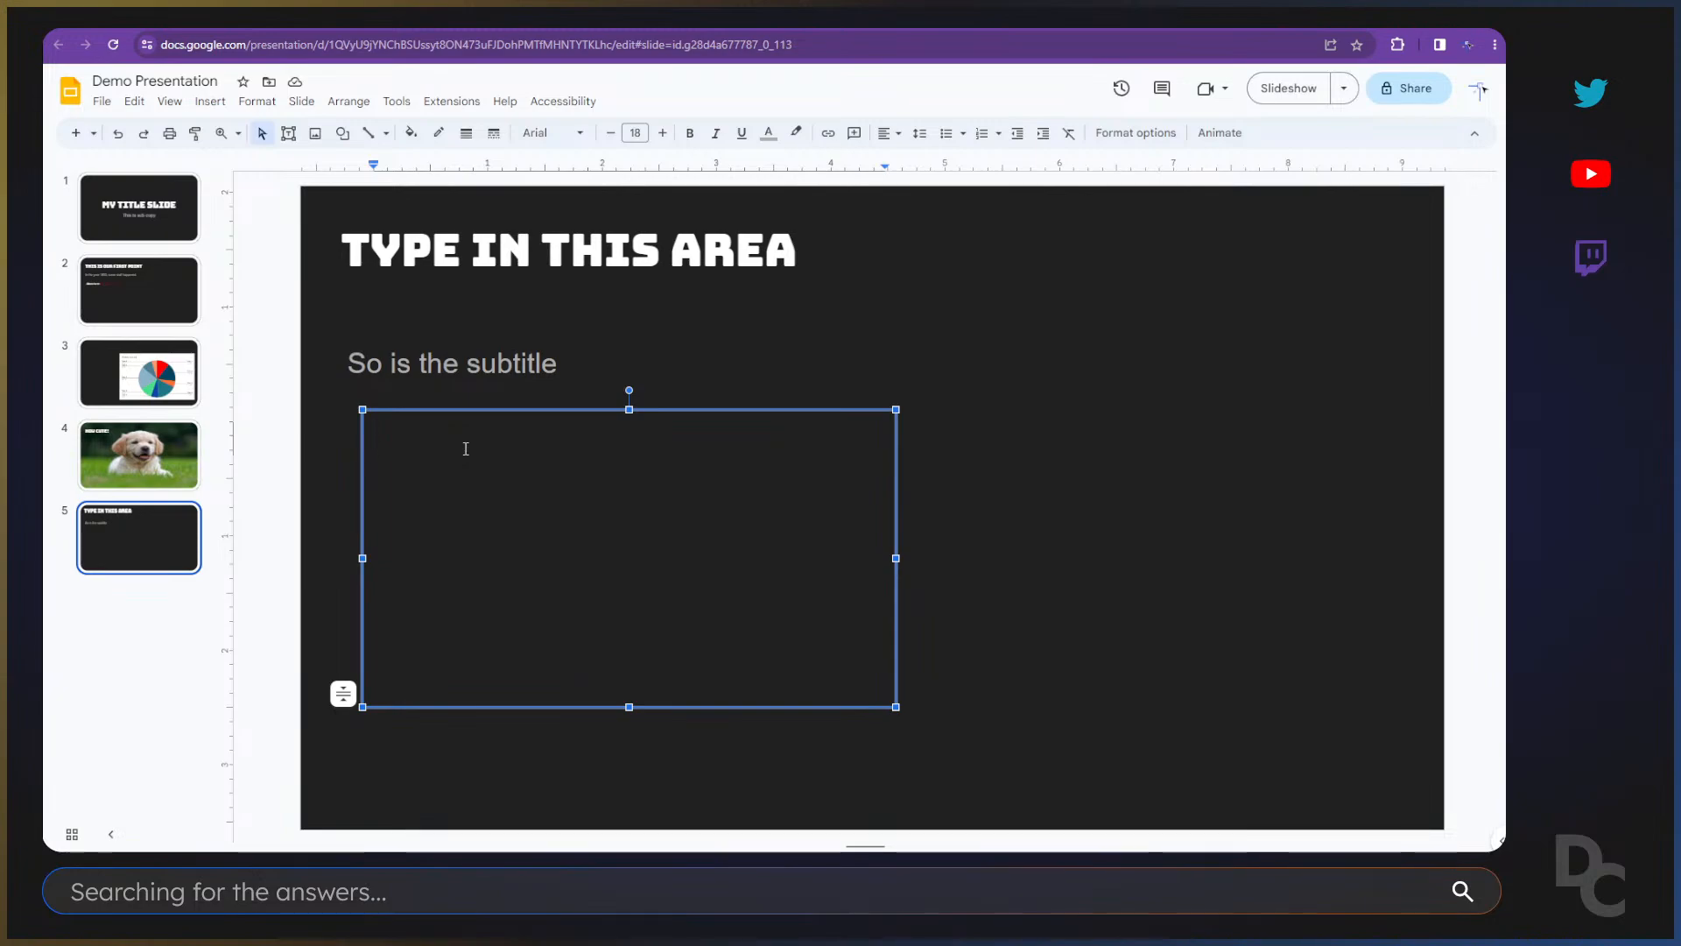
{"action": "type", "text": "If you w"}
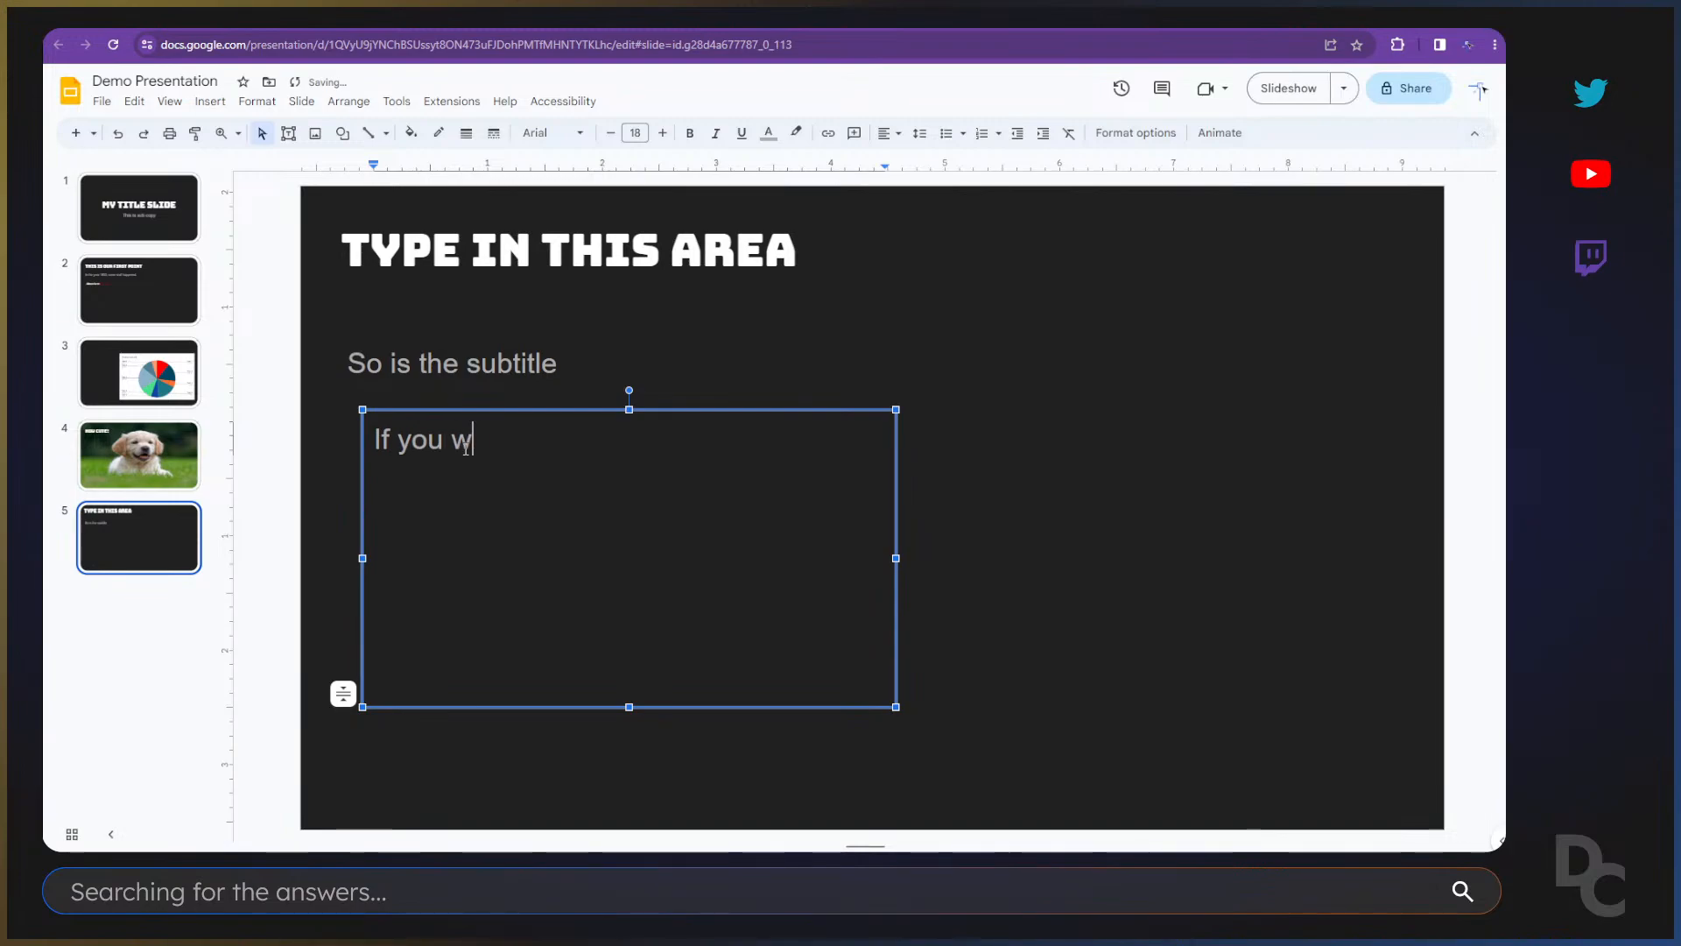
{"action": "type", "text": "ere t ohave bullet"}
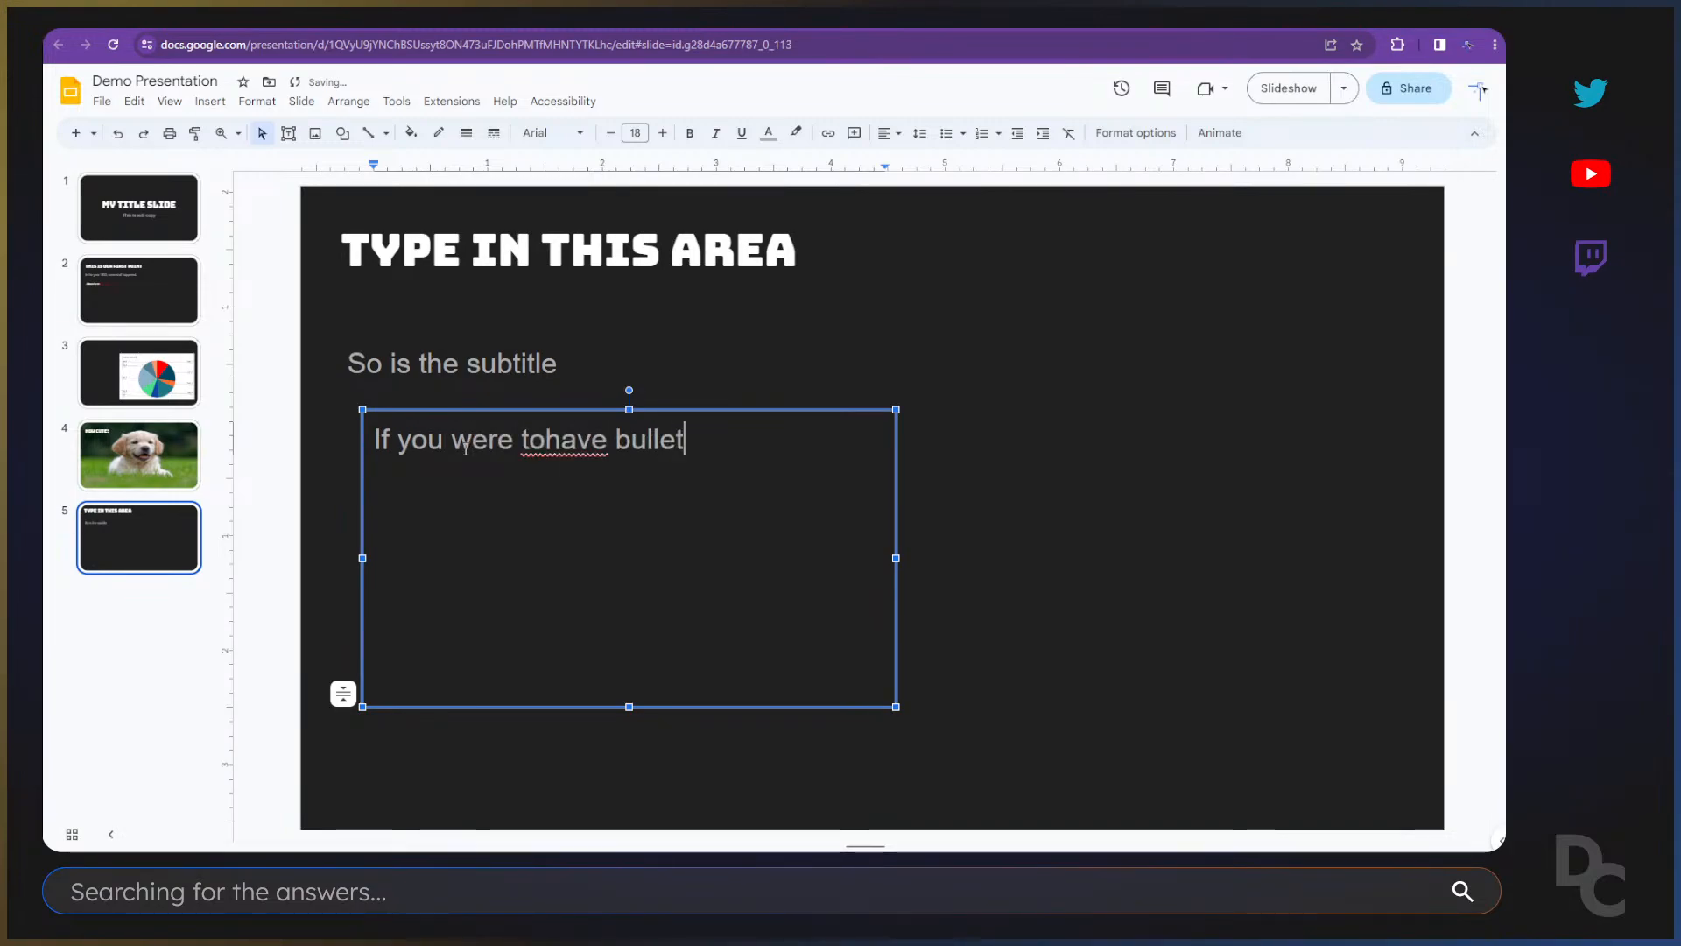
{"action": "type", "text": "s"}
{"action": "key", "text": "Left"}
{"action": "key", "text": "Left"}
{"action": "key", "text": "Left"}
{"action": "key", "text": "Left"}
{"action": "key", "text": "Left"}
{"action": "key", "text": "Left"}
{"action": "key", "text": "Left"}
{"action": "key", "text": "Left"}
{"action": "key", "text": "Left"}
{"action": "key", "text": "Left"}
{"action": "key", "text": "Left"}
{"action": "key", "text": "Left"}
{"action": "key", "text": "Left"}
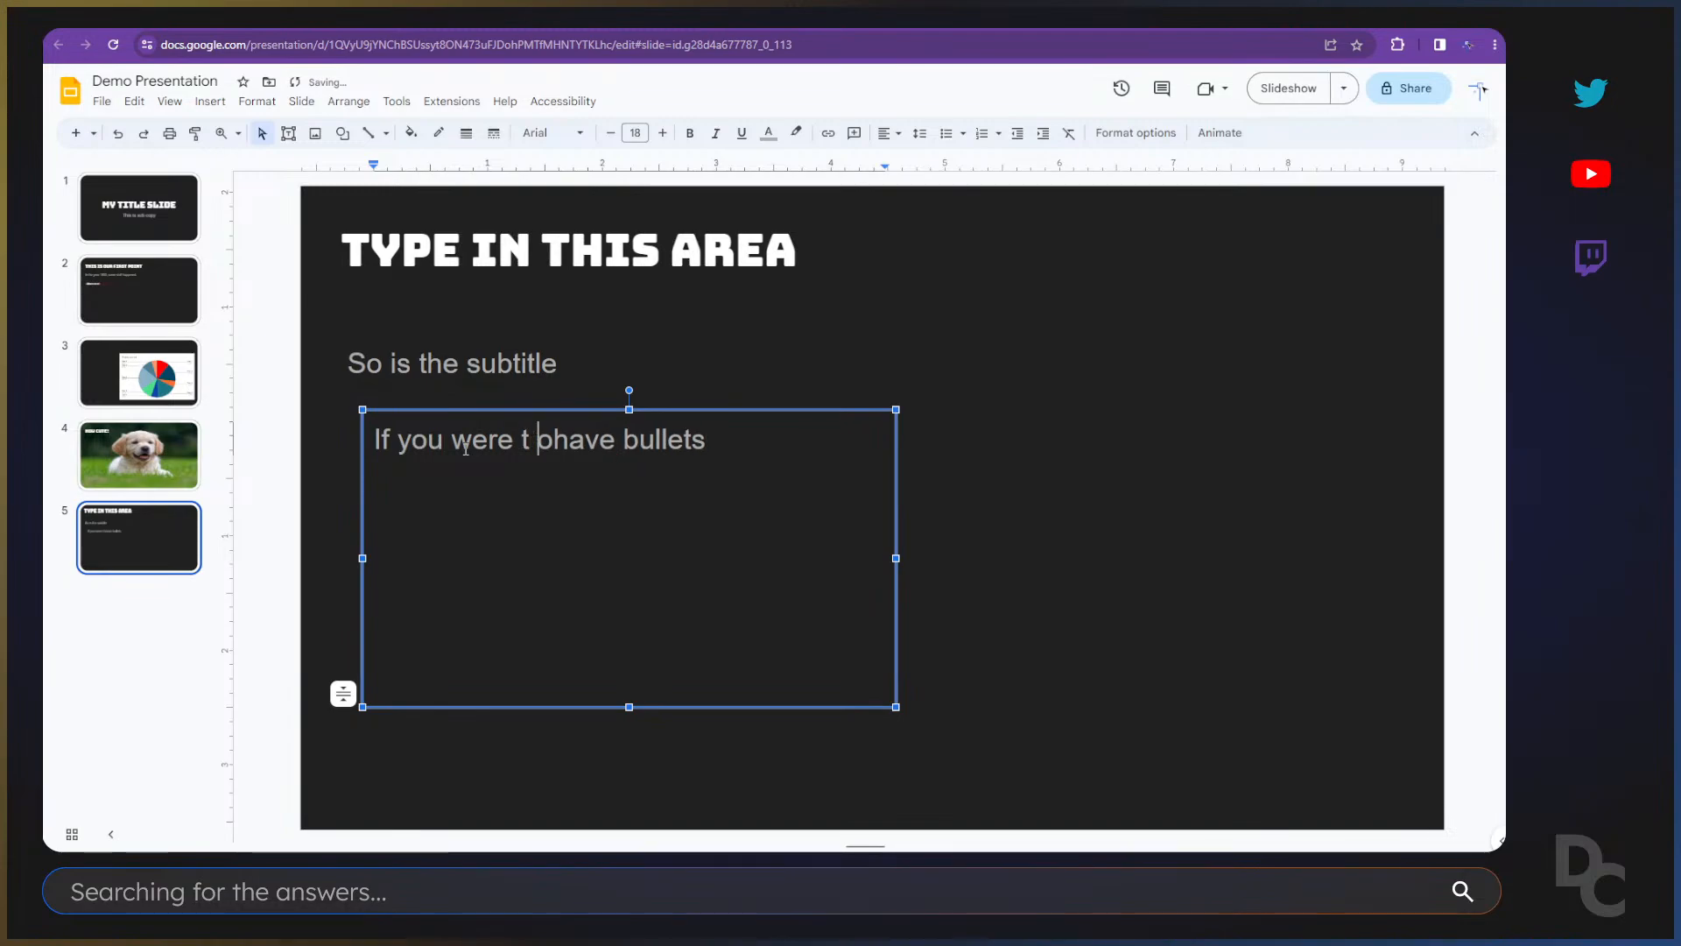
{"action": "key", "text": "BackSpace"}
{"action": "key", "text": "Right"}
{"action": "key", "text": "ctrl+Right"}
{"action": "key", "text": "ctrl+Right"}
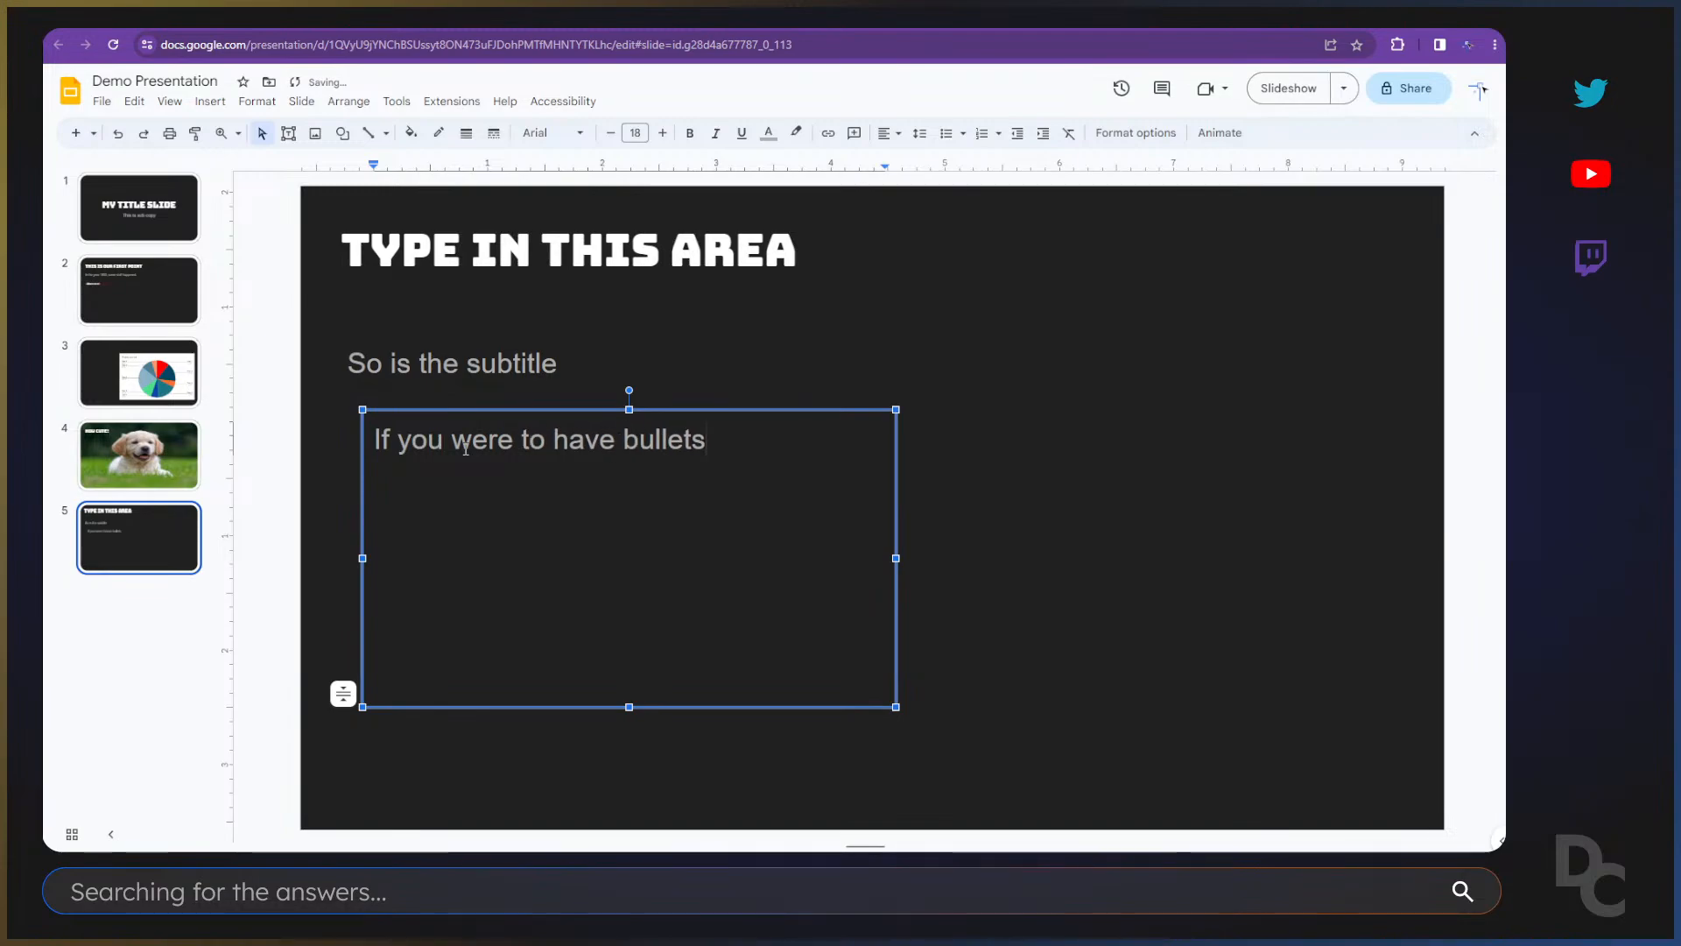
{"action": "type", "text": ":"}
{"action": "key", "text": "Return"}
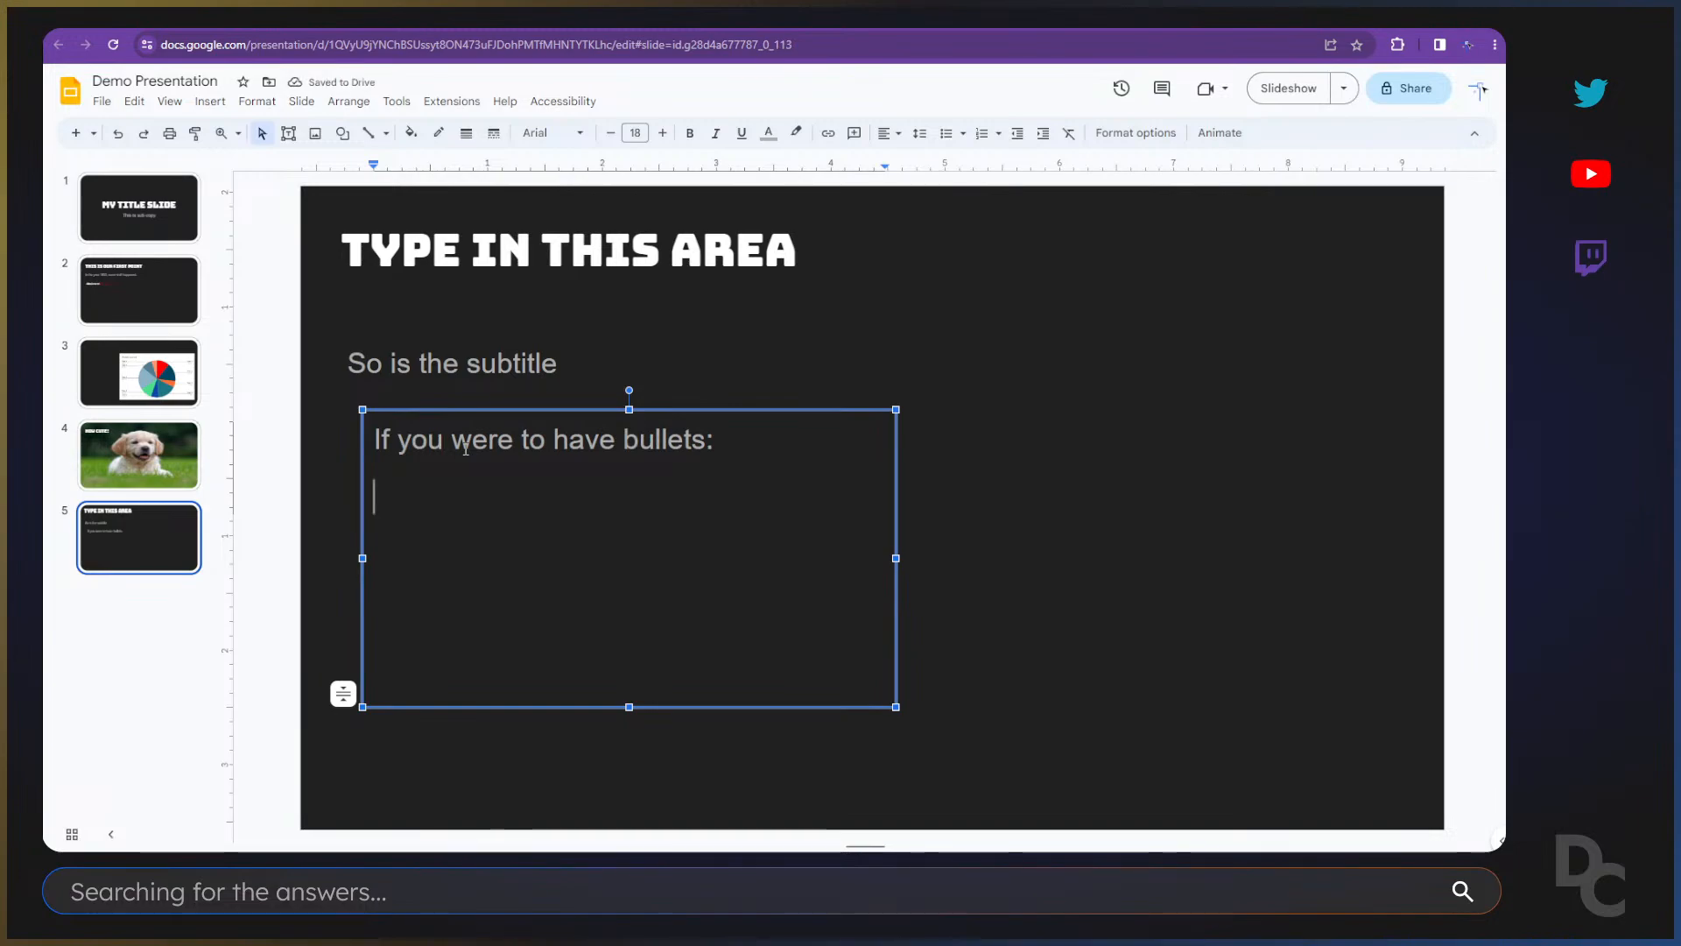
Step: Create a bulleted list with "First level", an indented "Second level" beneath it, and an empty third-level bullet
{"action": "key", "text": "ctrl+shift+8"}
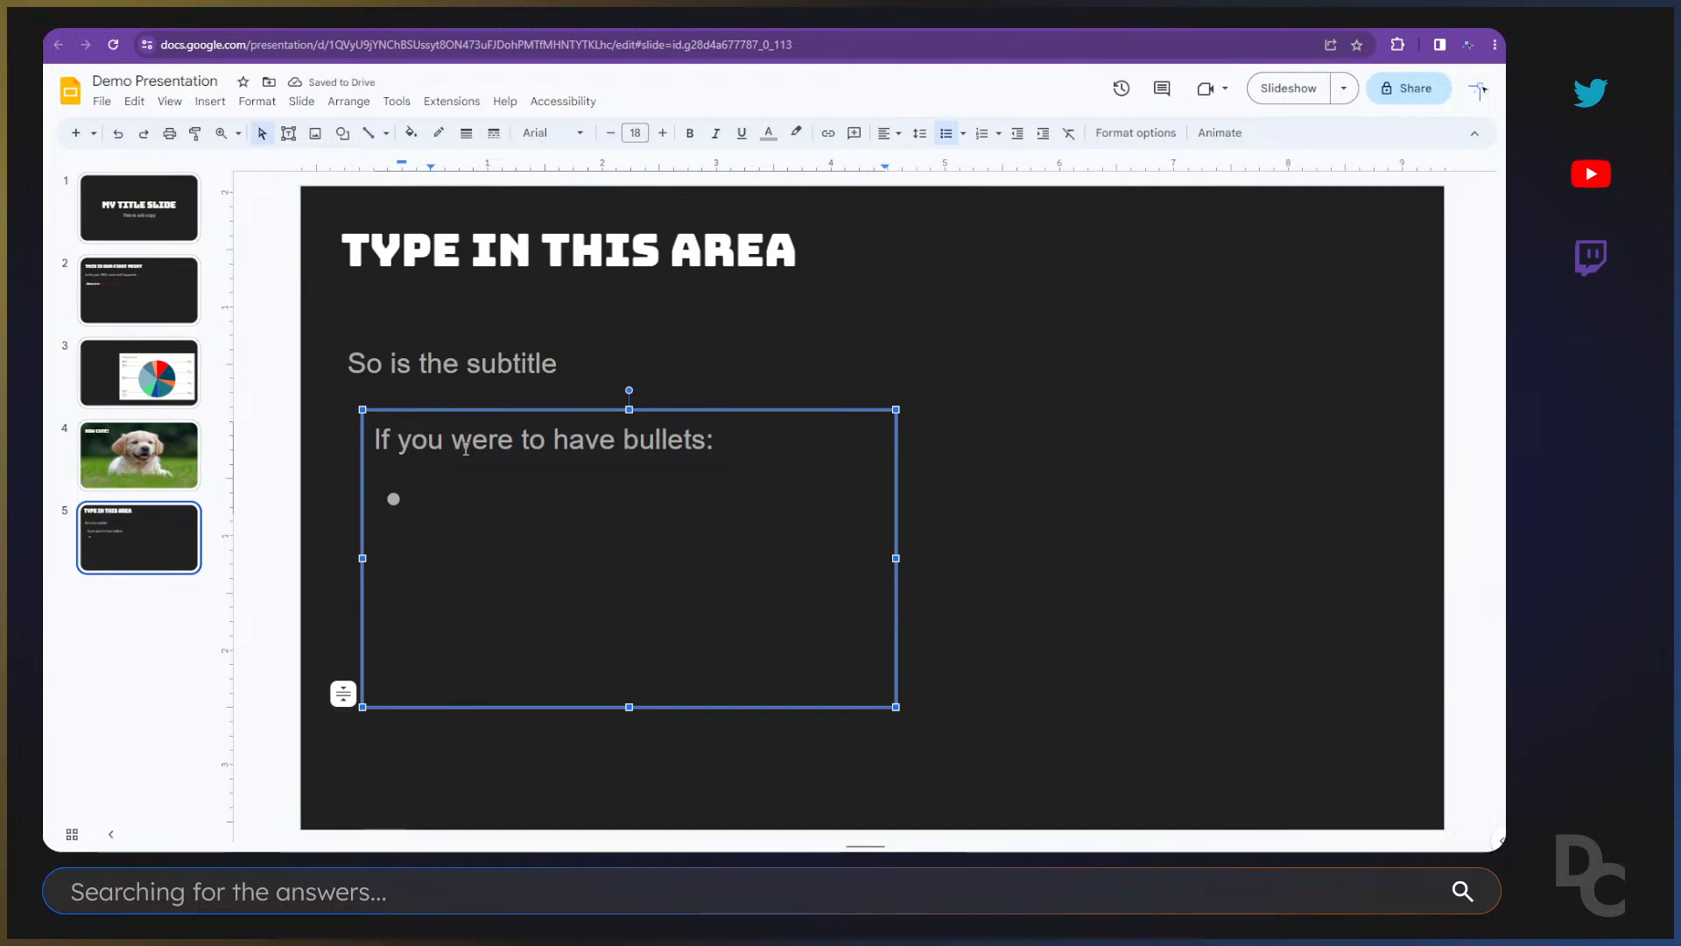
{"action": "type", "text": "First level"}
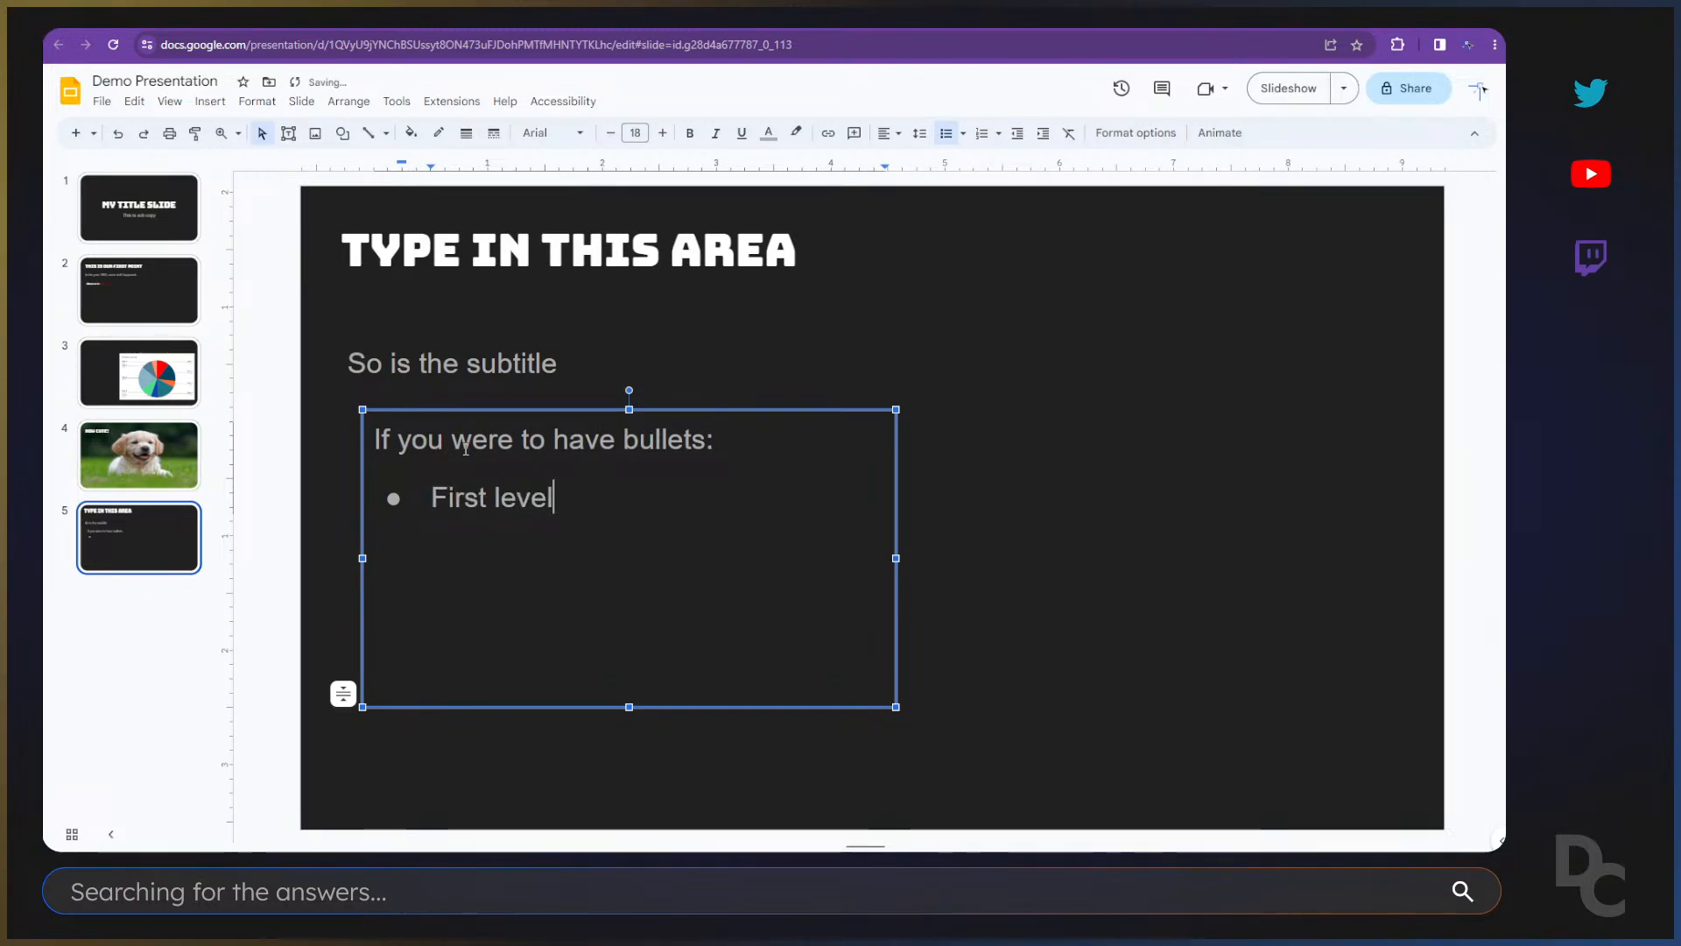
{"action": "key", "text": "Return"}
{"action": "key", "text": "Tab"}
{"action": "type", "text": "Second lev"}
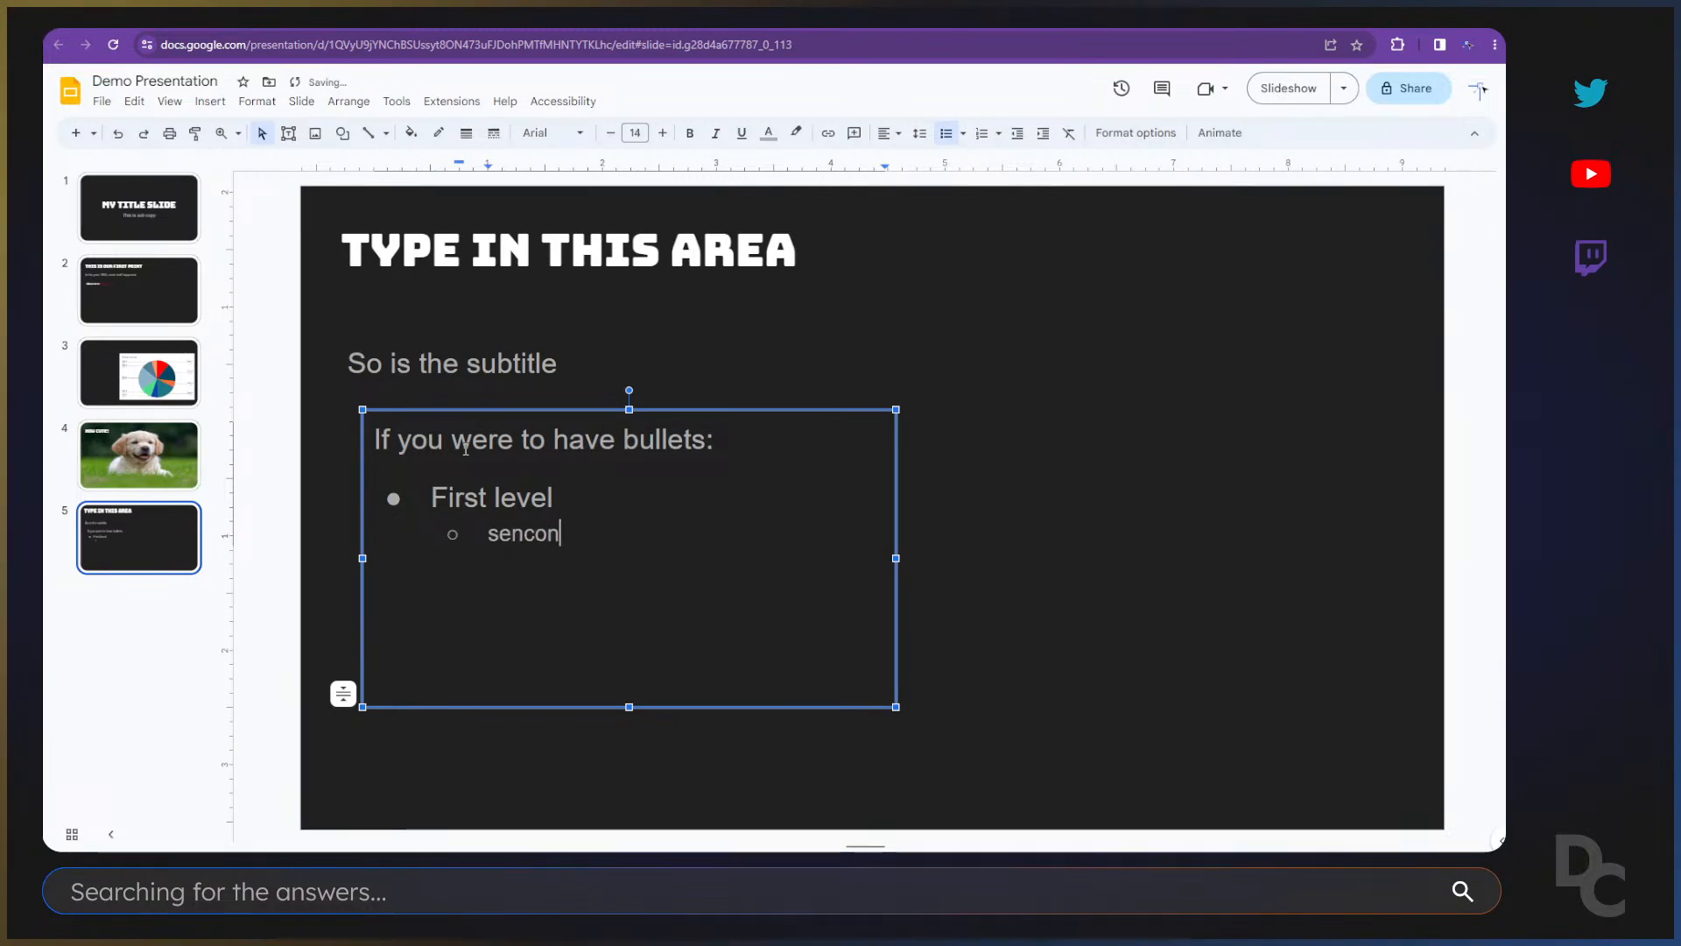
{"action": "type", "text": "el"}
{"action": "key", "text": "Return"}
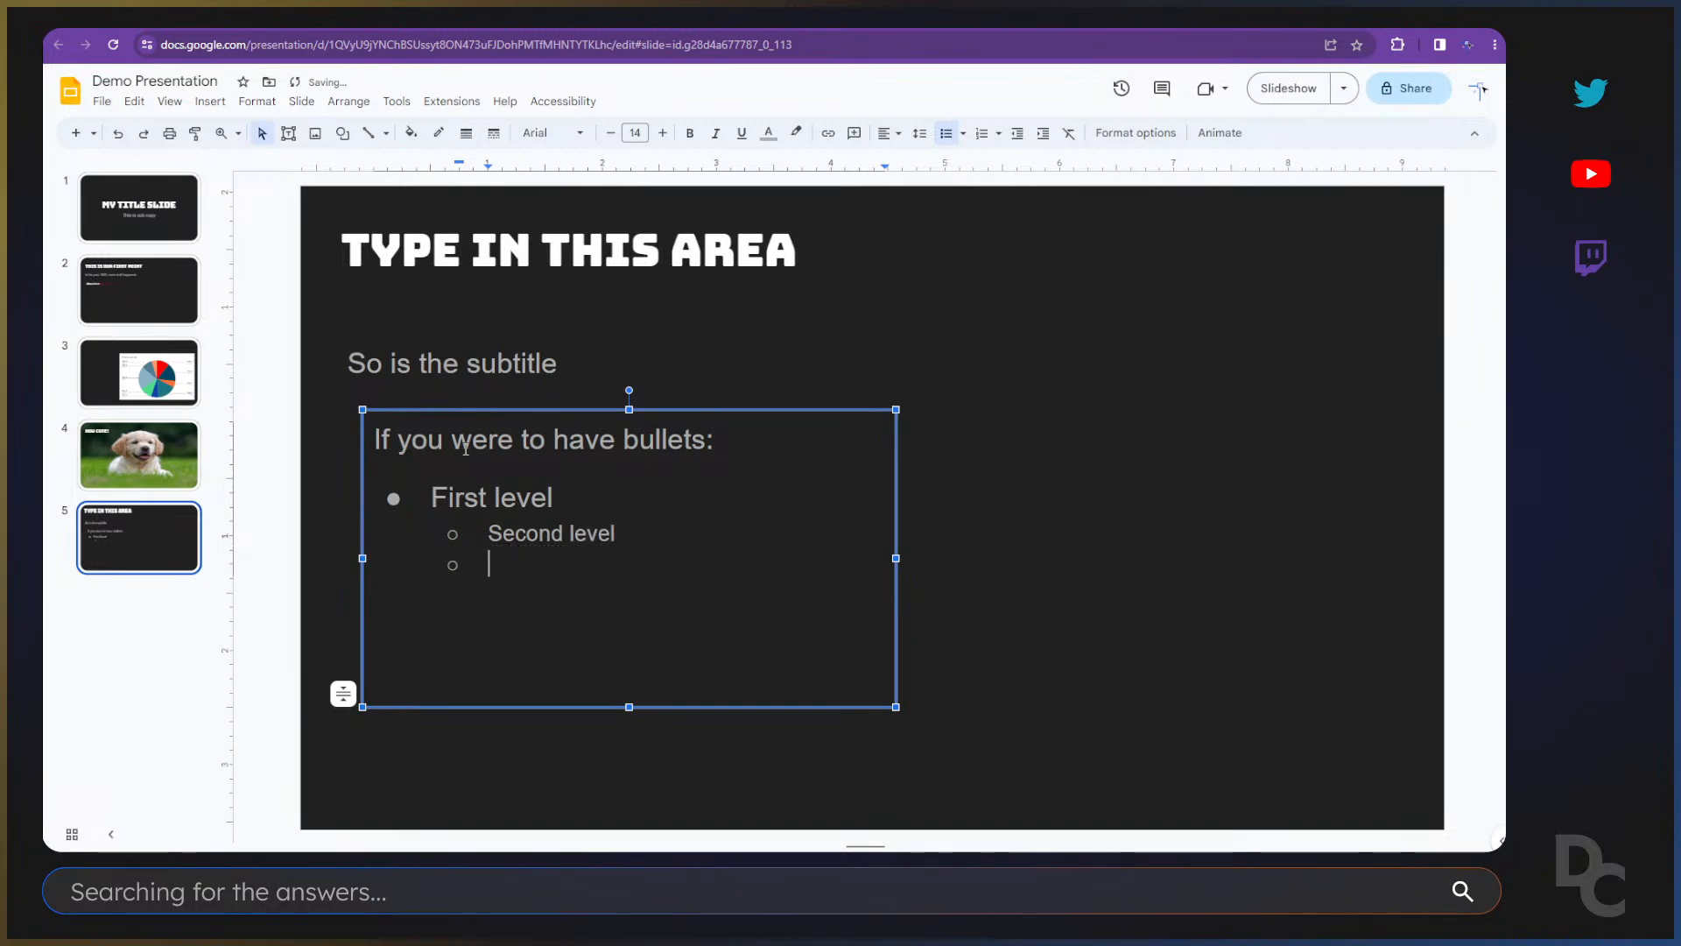
{"action": "key", "text": "Tab"}
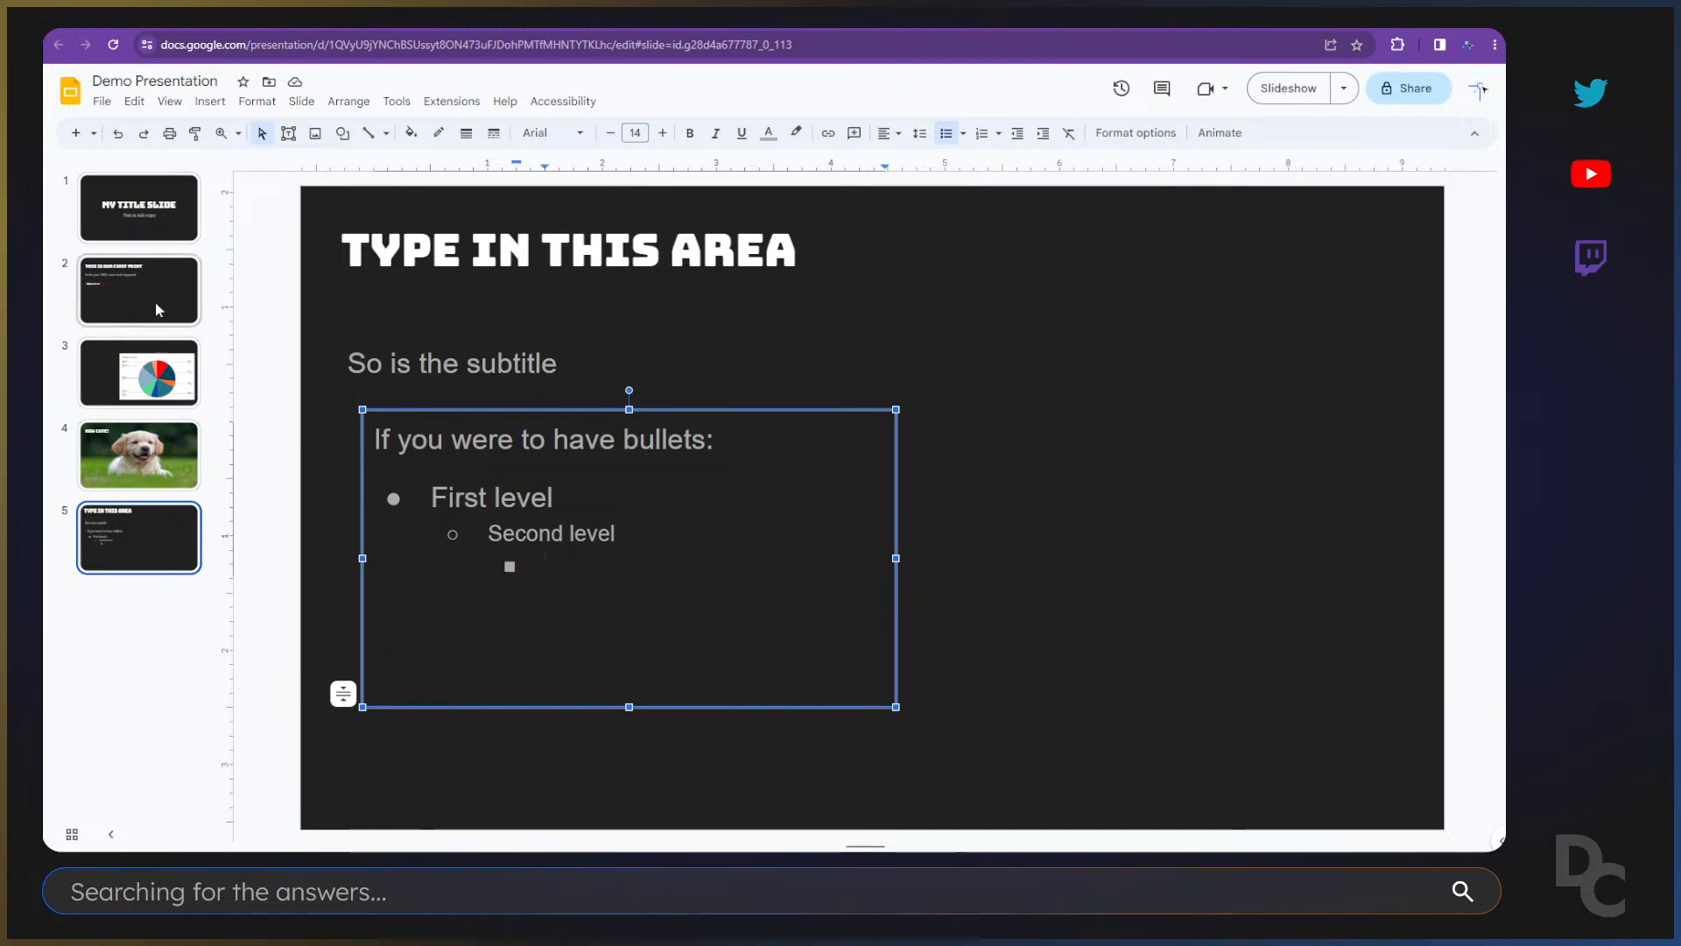
Step: Move the bulleted slide ahead of the puppy slide and reopen the MySlide layout in the theme builder
{"action": "left_click", "coordinate": [169, 104]}
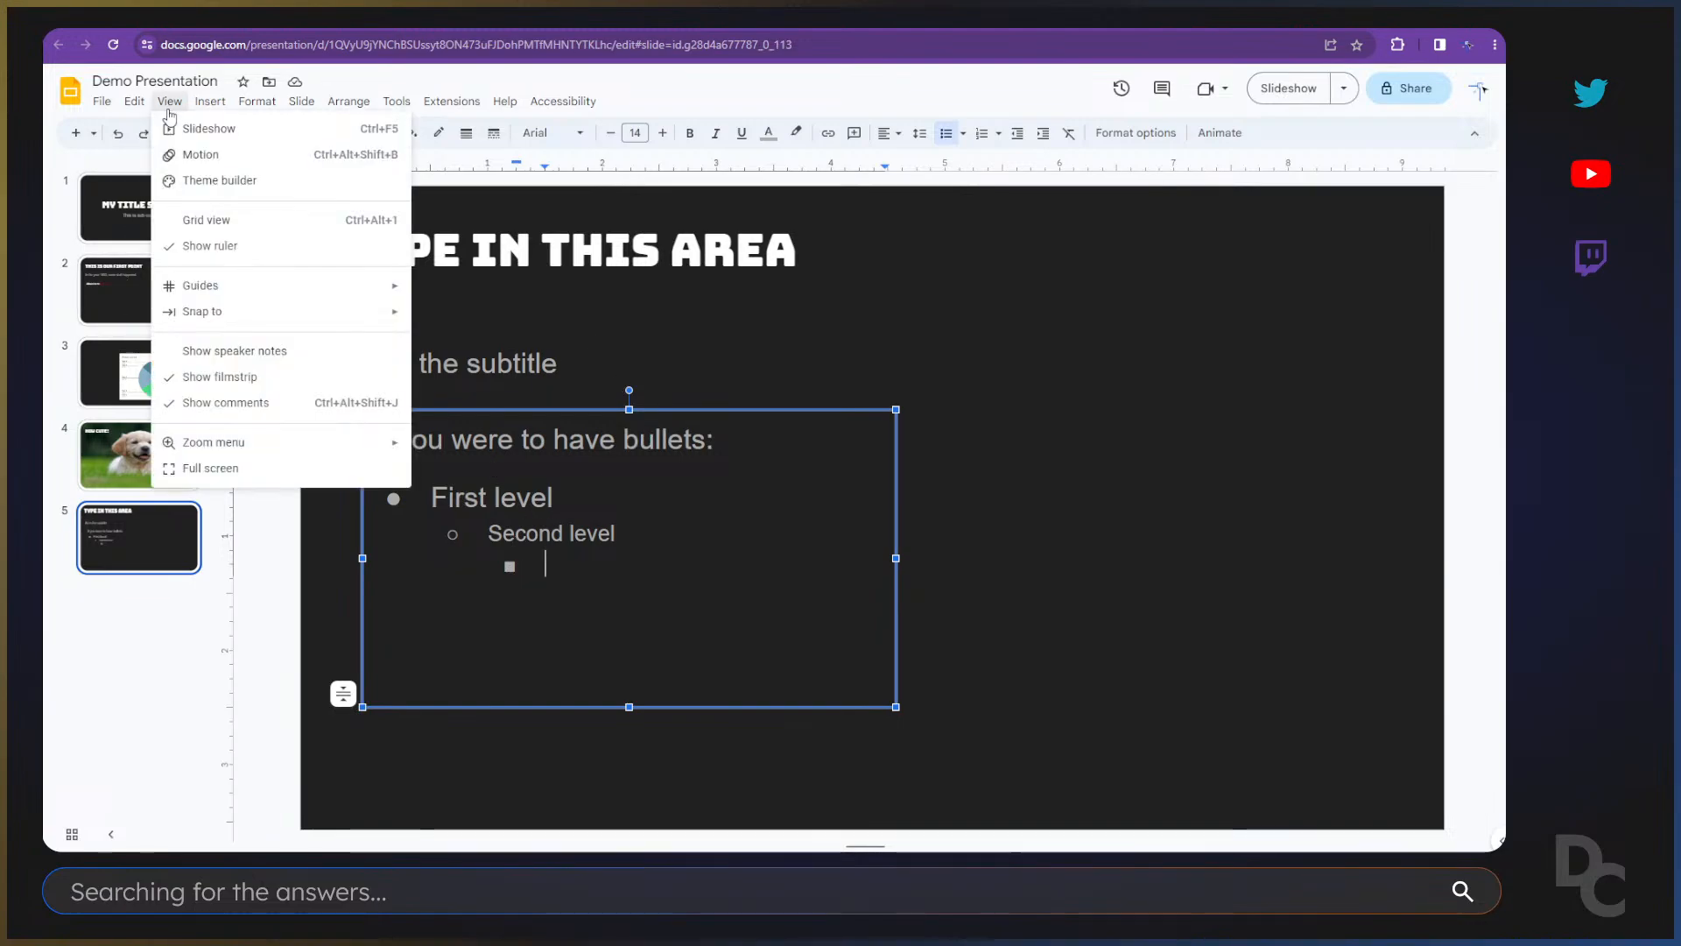
{"action": "left_click", "coordinate": [214, 180]}
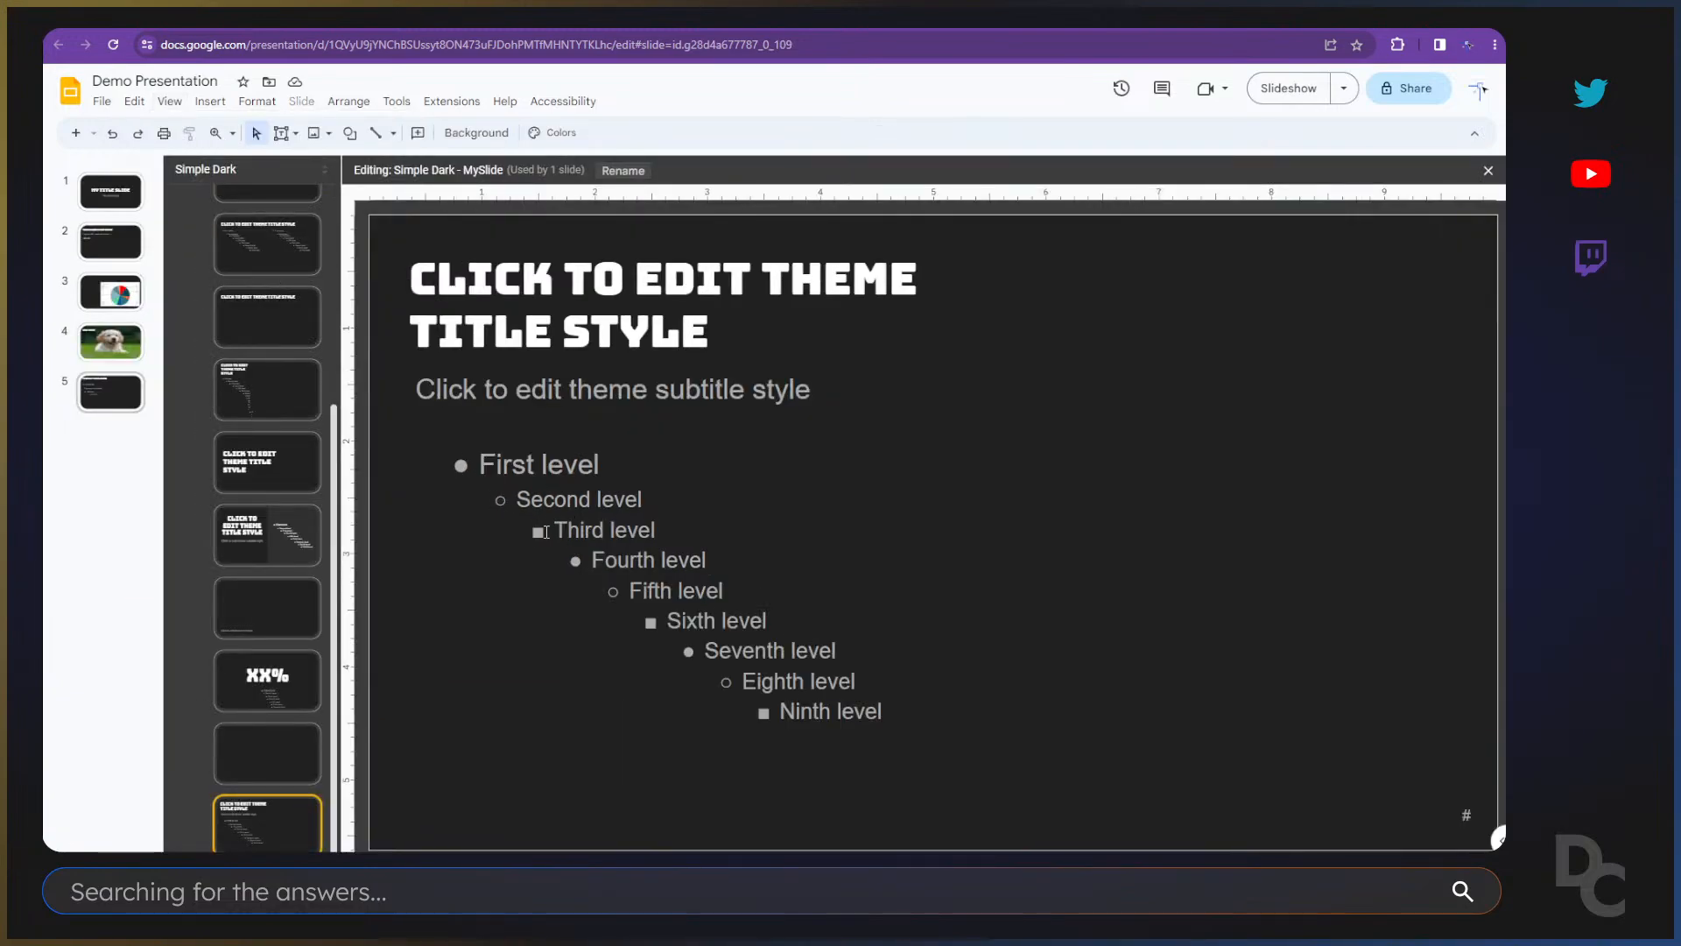
{"action": "left_click", "coordinate": [114, 400]}
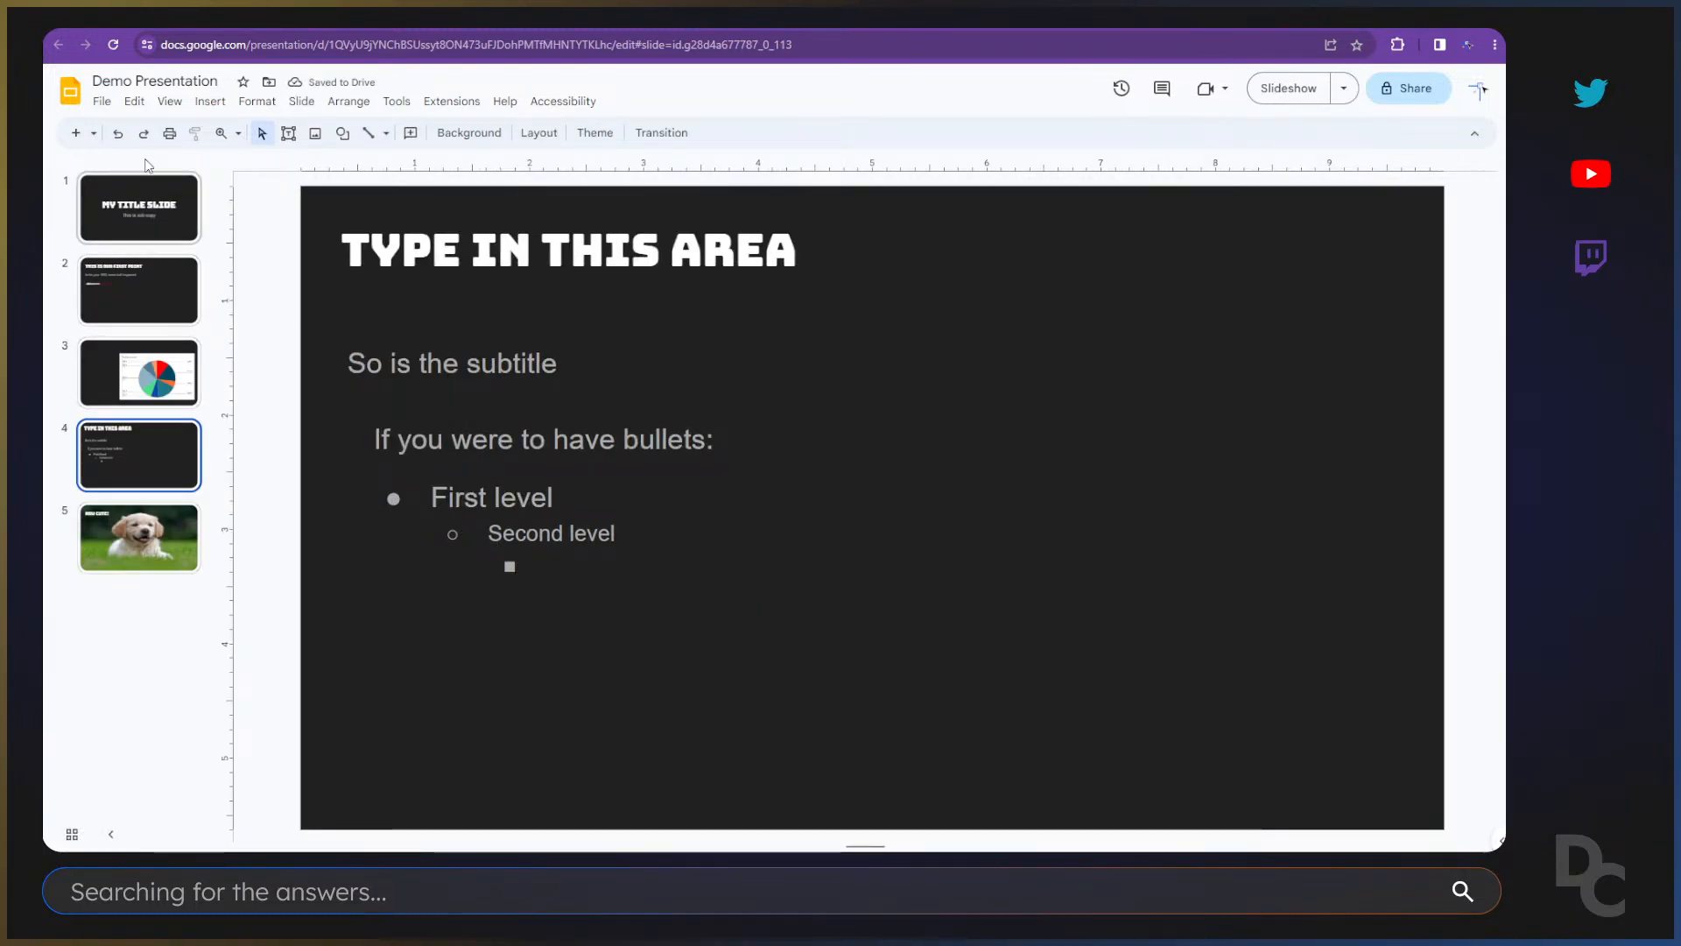
{"action": "left_click", "coordinate": [169, 101]}
{"action": "left_click", "coordinate": [198, 180]}
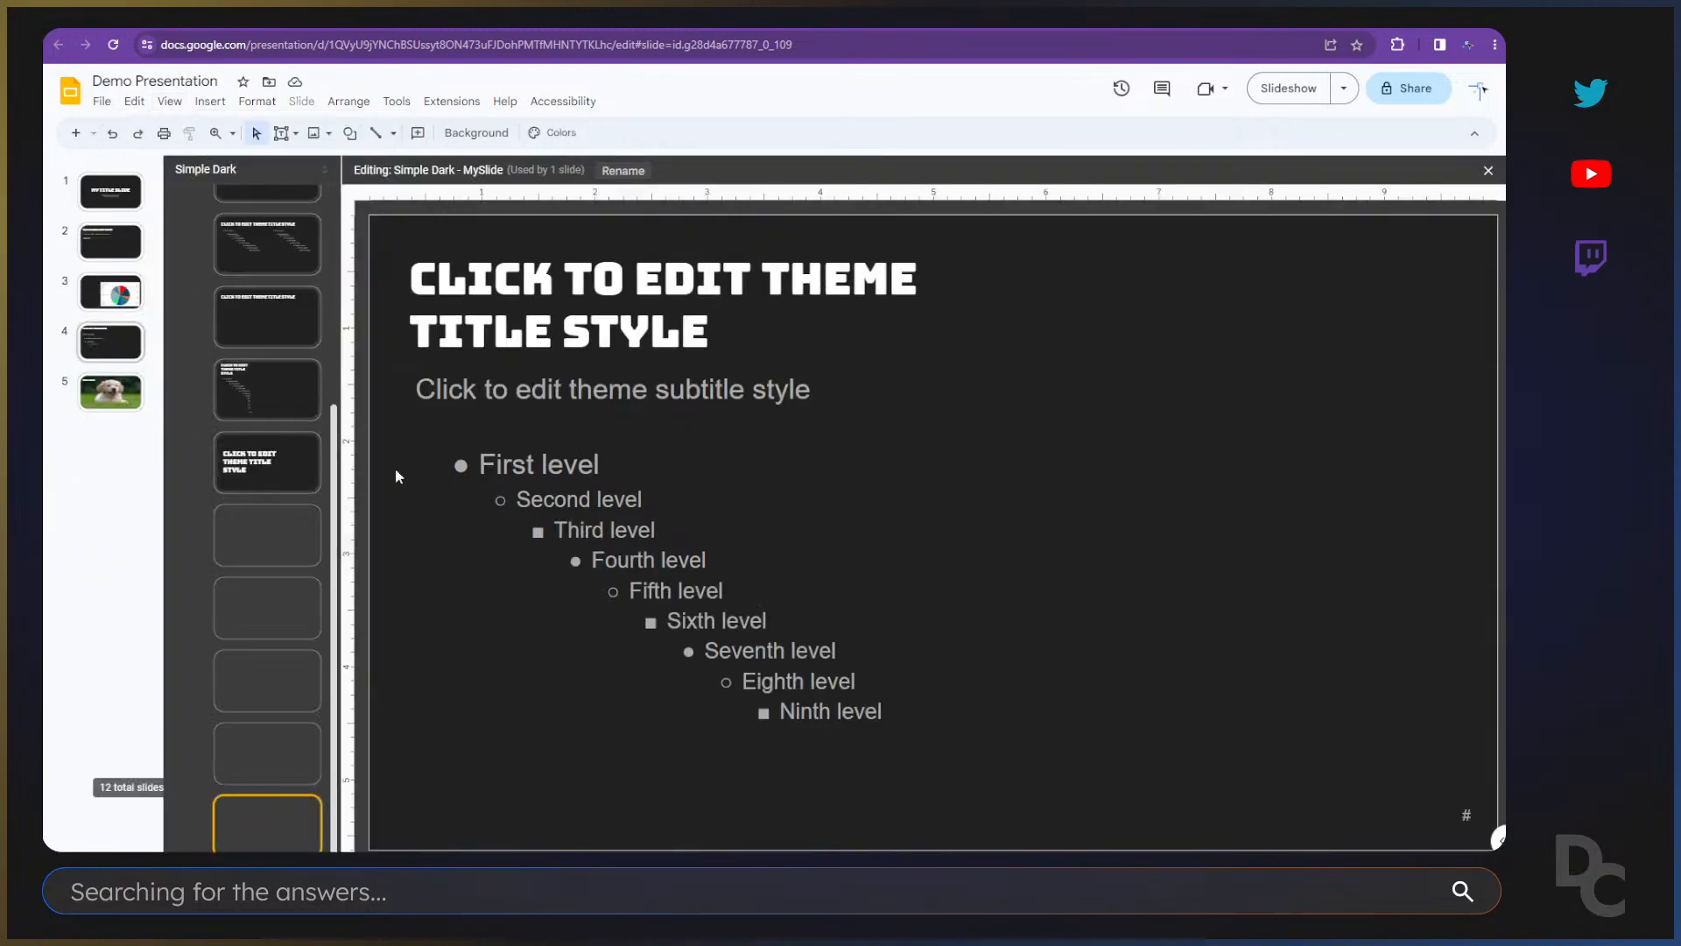
{"action": "triple_click", "coordinate": [514, 482]}
{"action": "triple_click", "coordinate": [876, 714]}
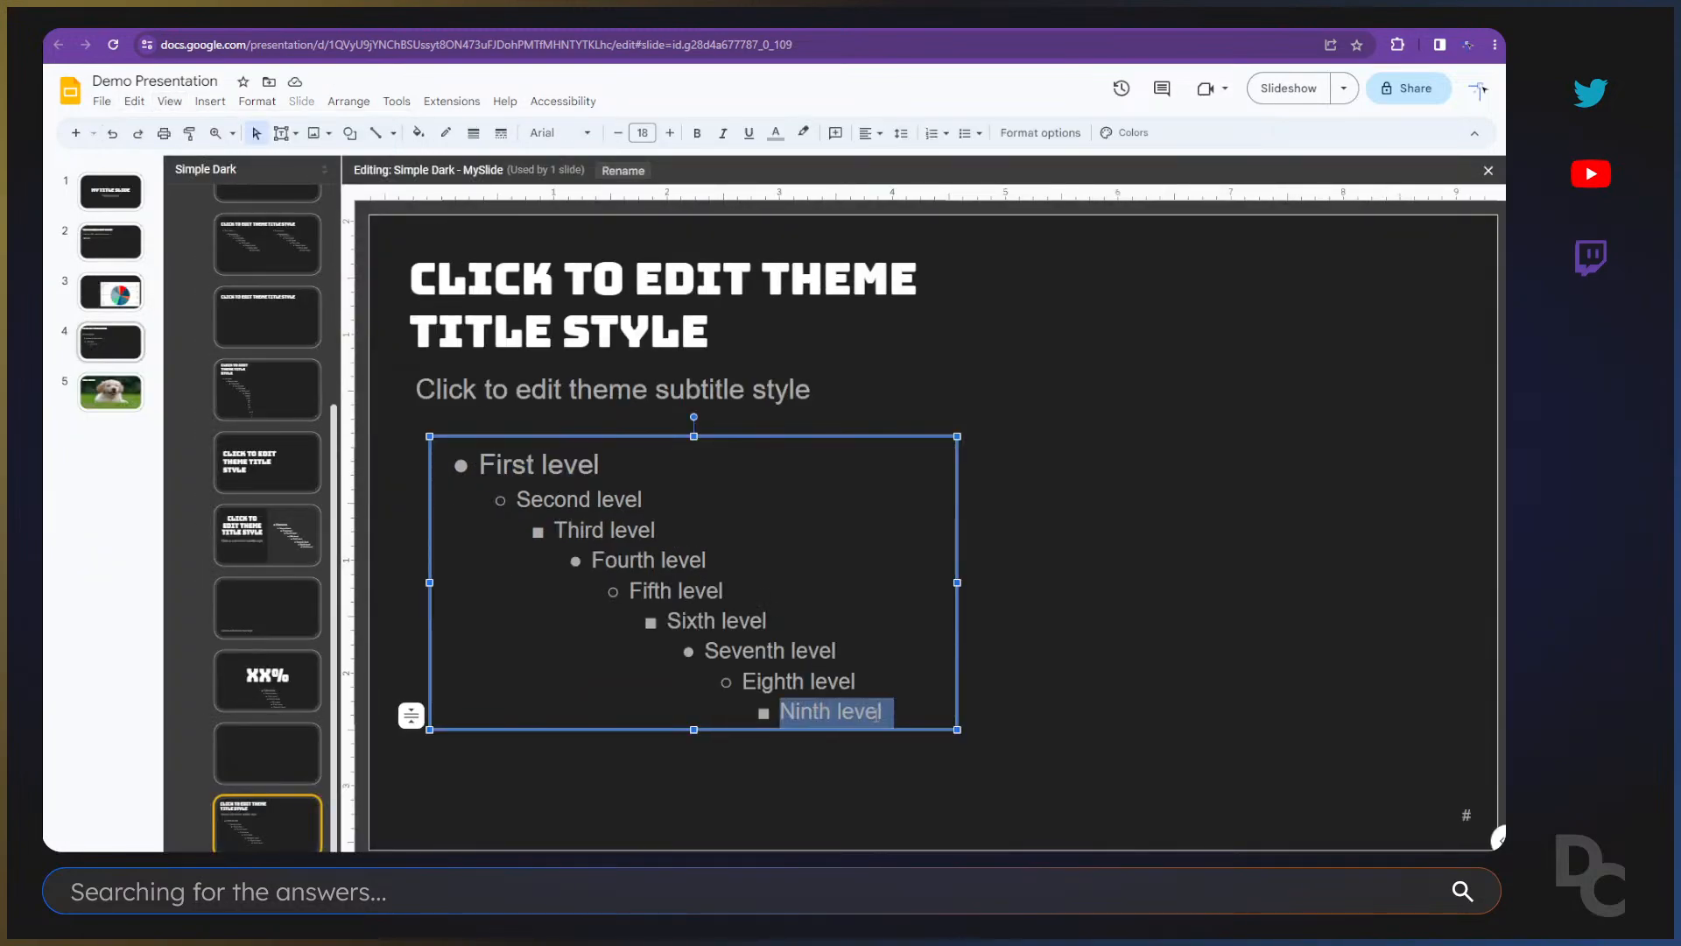
{"action": "triple_click", "coordinate": [675, 596]}
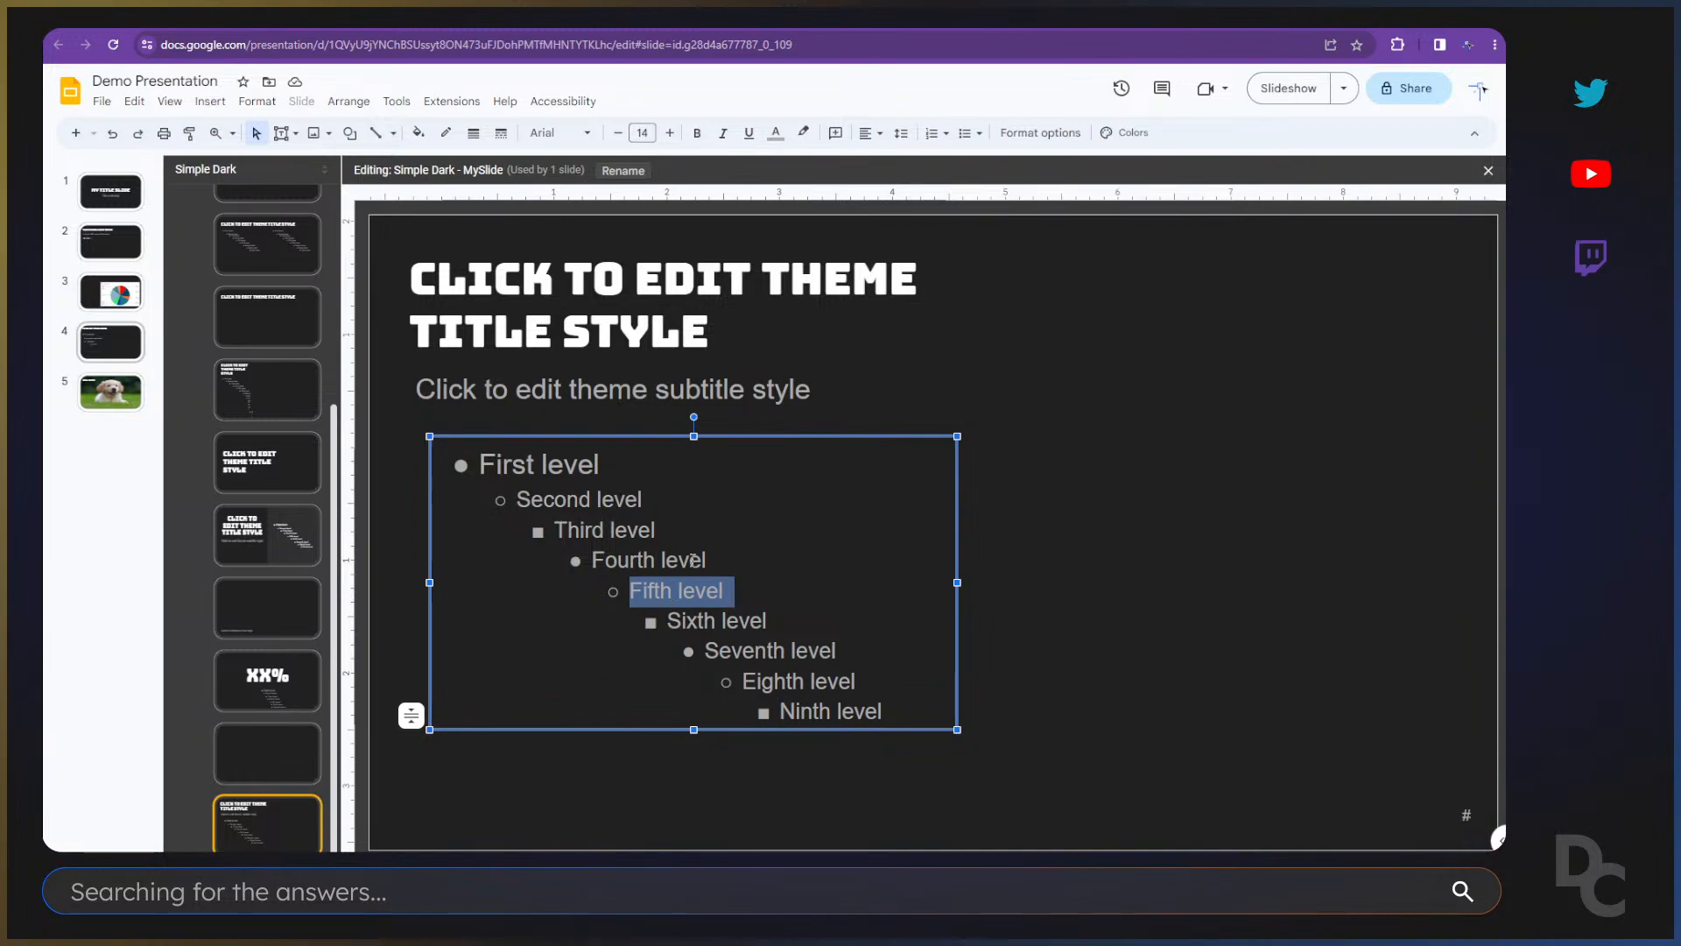
{"action": "left_click", "coordinate": [1082, 606]}
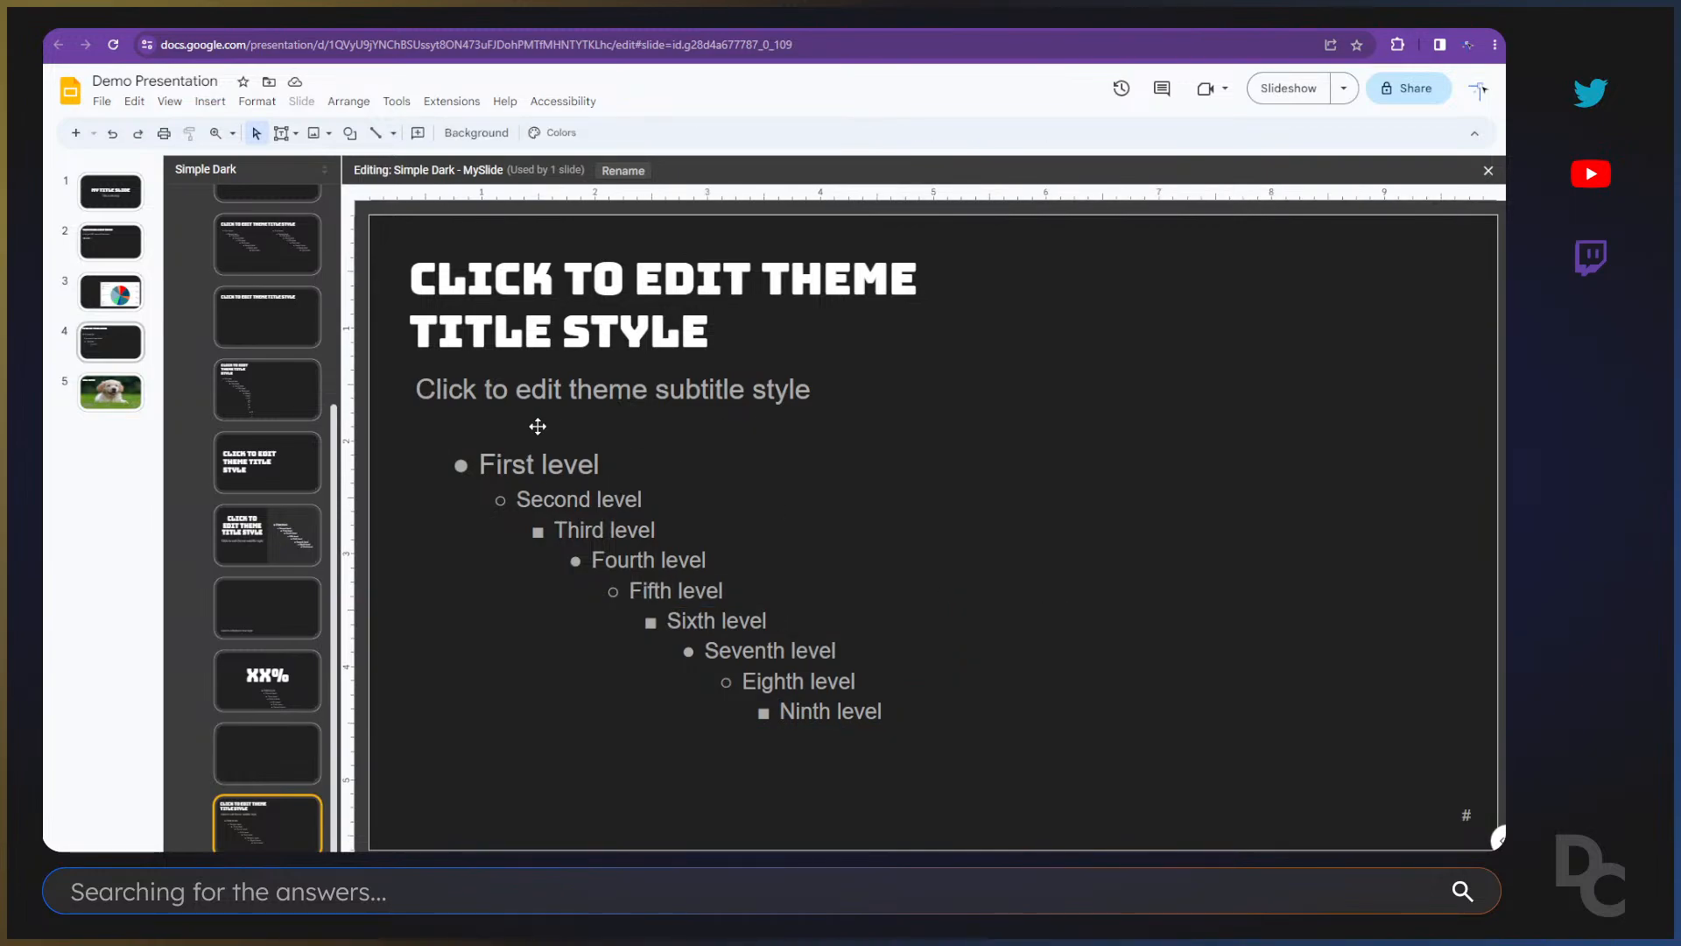
{"action": "left_click", "coordinate": [604, 445]}
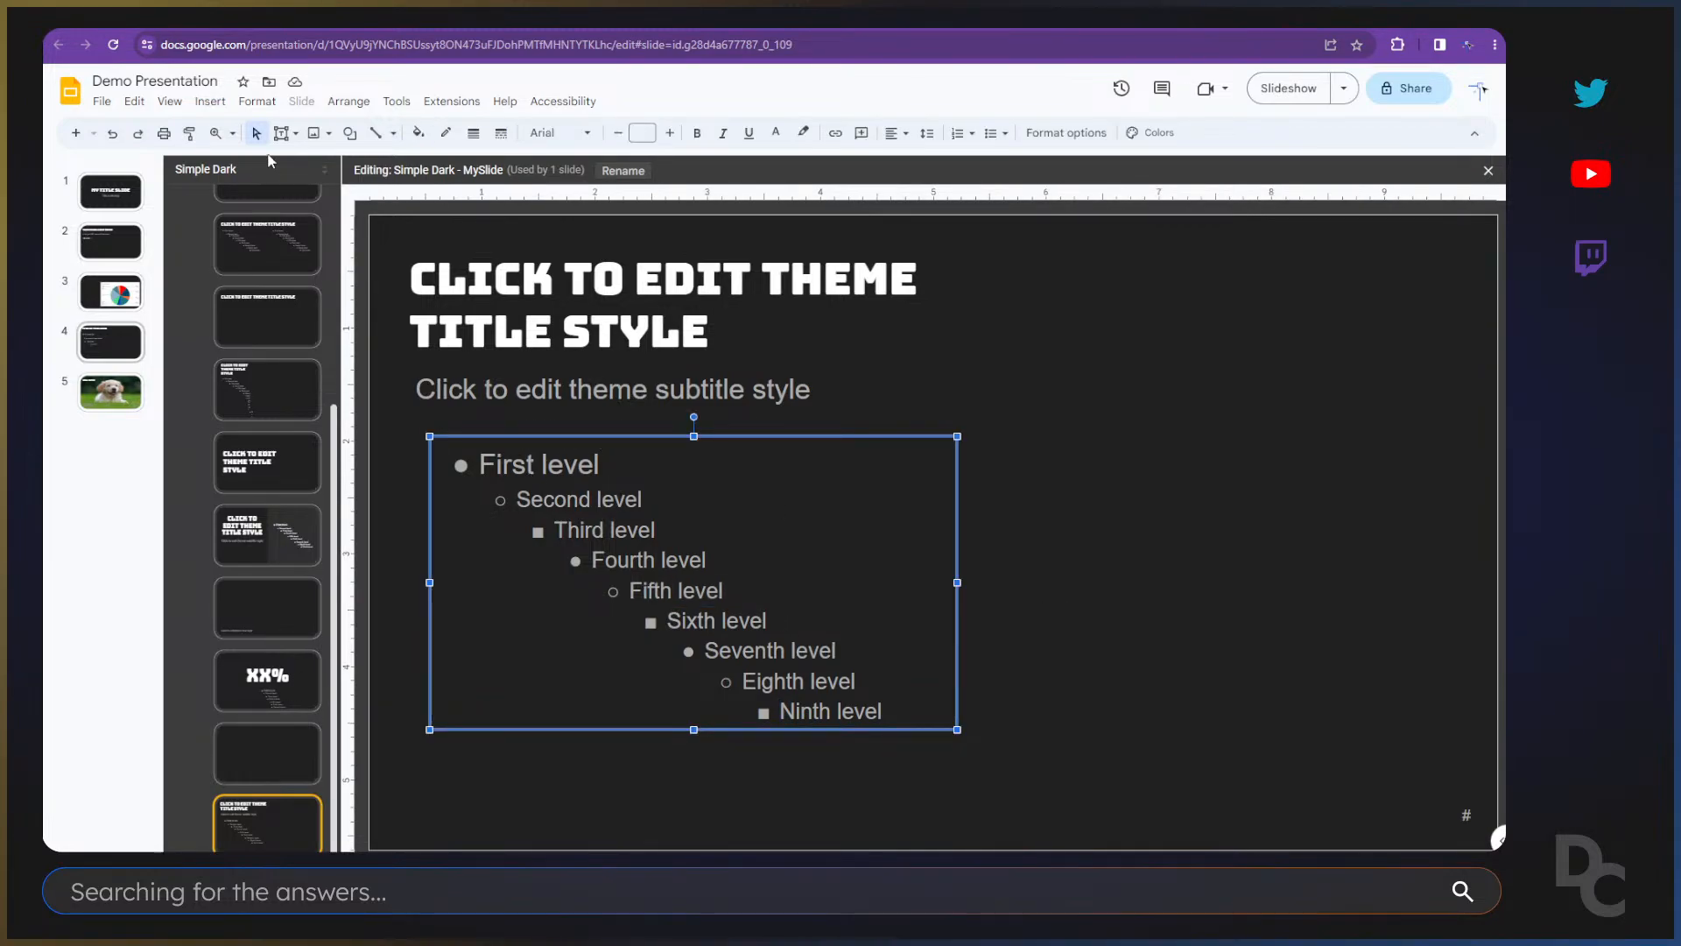
Step: Insert a rectangular image placeholder about 1.8 by 1.5 inches on the MySlide layout and position it beside the title
{"action": "left_click", "coordinate": [210, 101]}
{"action": "mouse_move", "coordinate": [279, 560]}
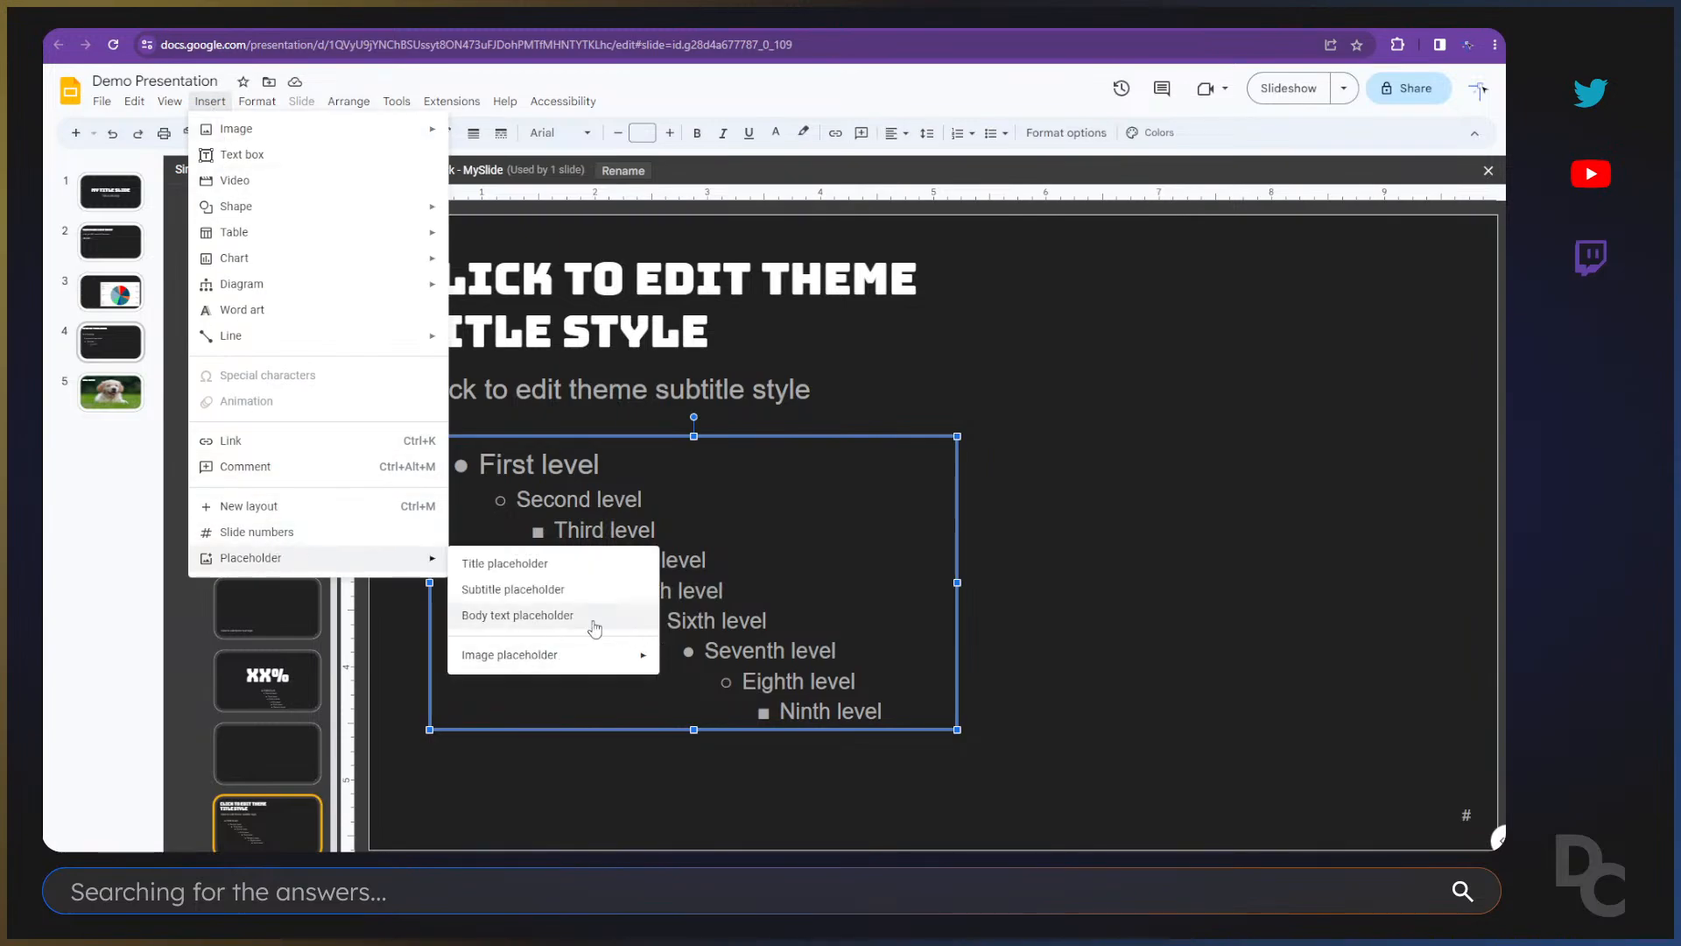
{"action": "mouse_move", "coordinate": [578, 660]}
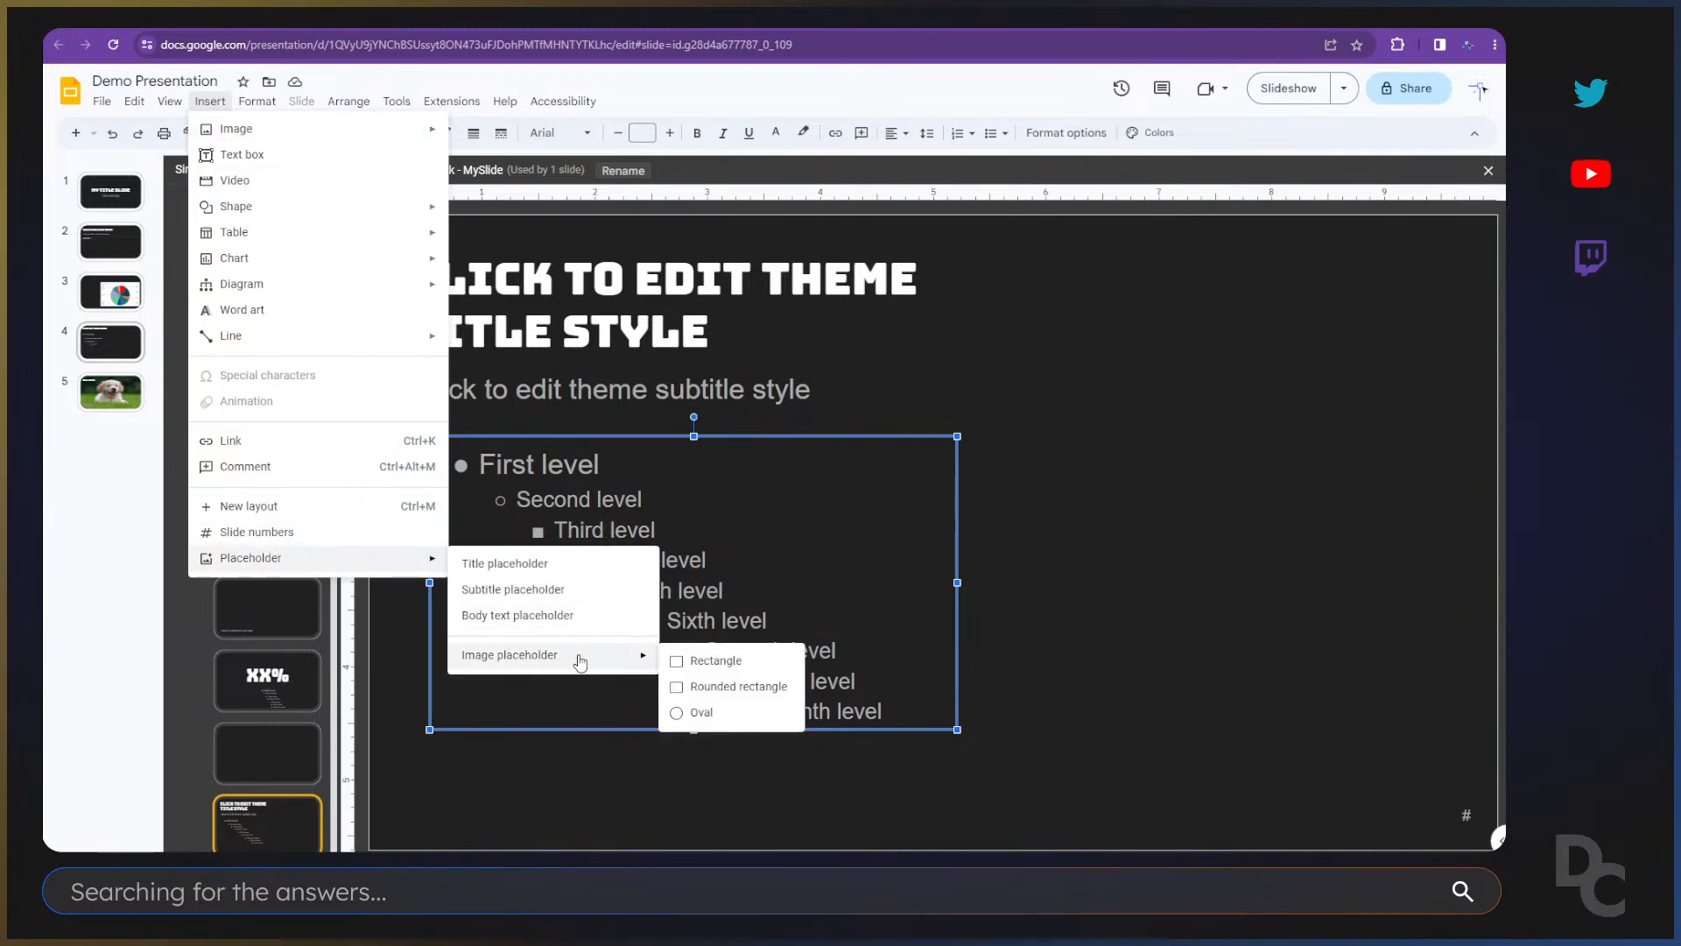
{"action": "left_click", "coordinate": [722, 663]}
{"action": "left_click_drag", "start_coordinate": [1182, 299], "coordinate": [1386, 467]}
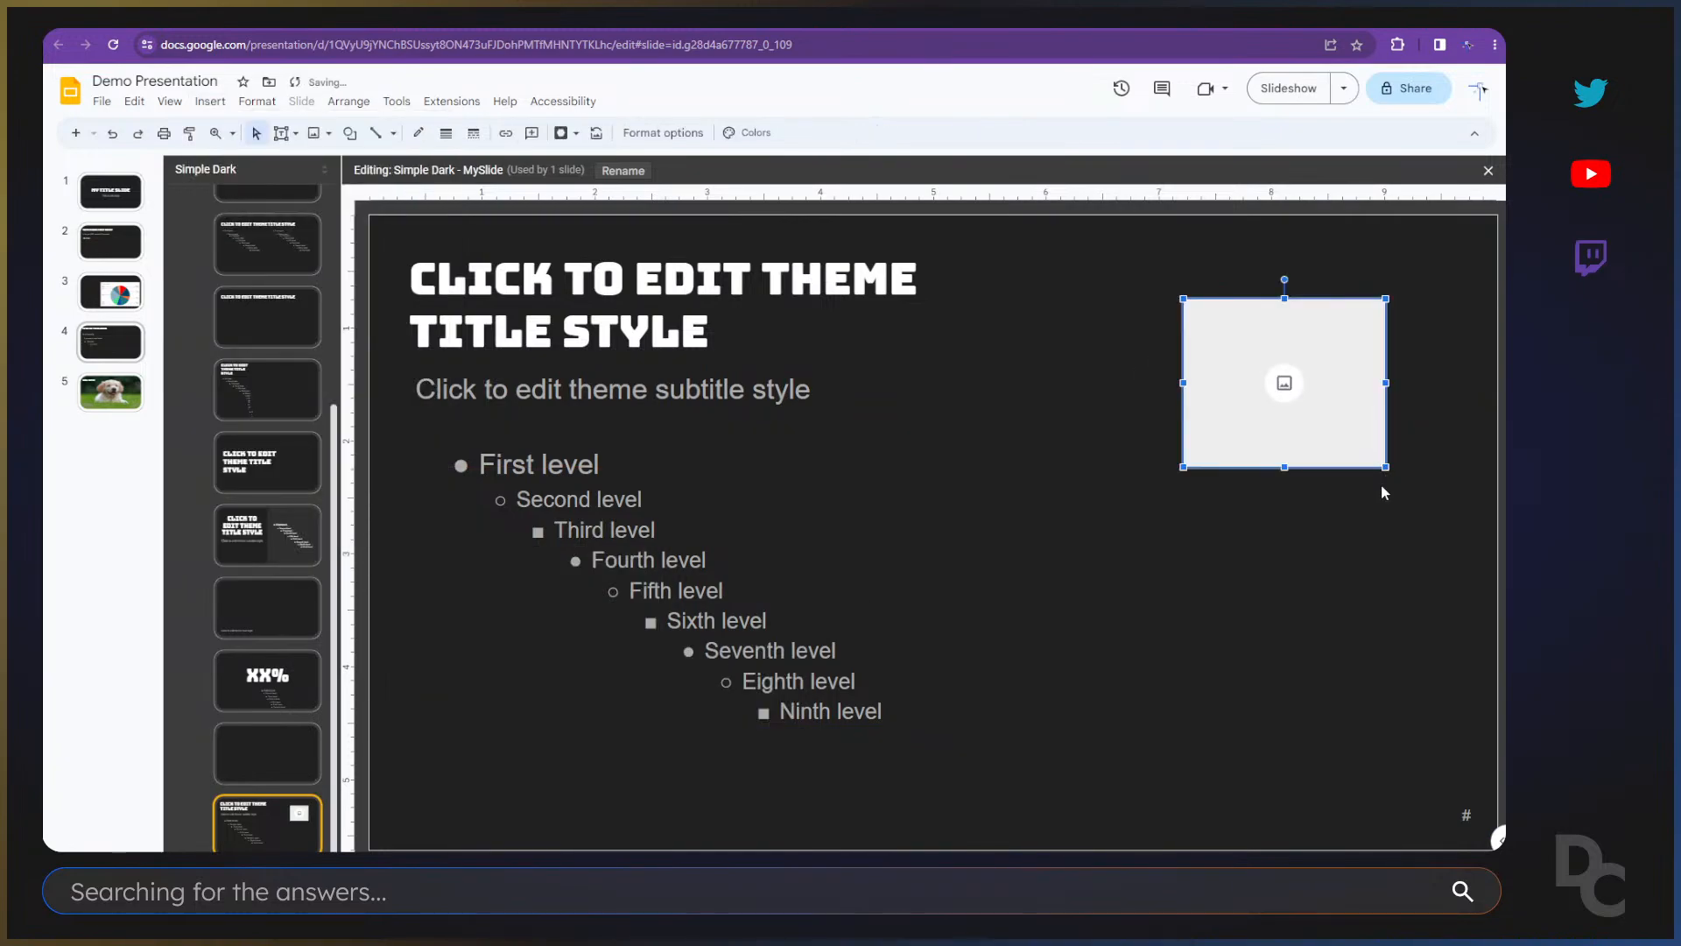
{"action": "left_click", "coordinate": [1355, 543]}
{"action": "left_click", "coordinate": [1304, 384]}
{"action": "left_click_drag", "start_coordinate": [1280, 374], "coordinate": [1195, 332]}
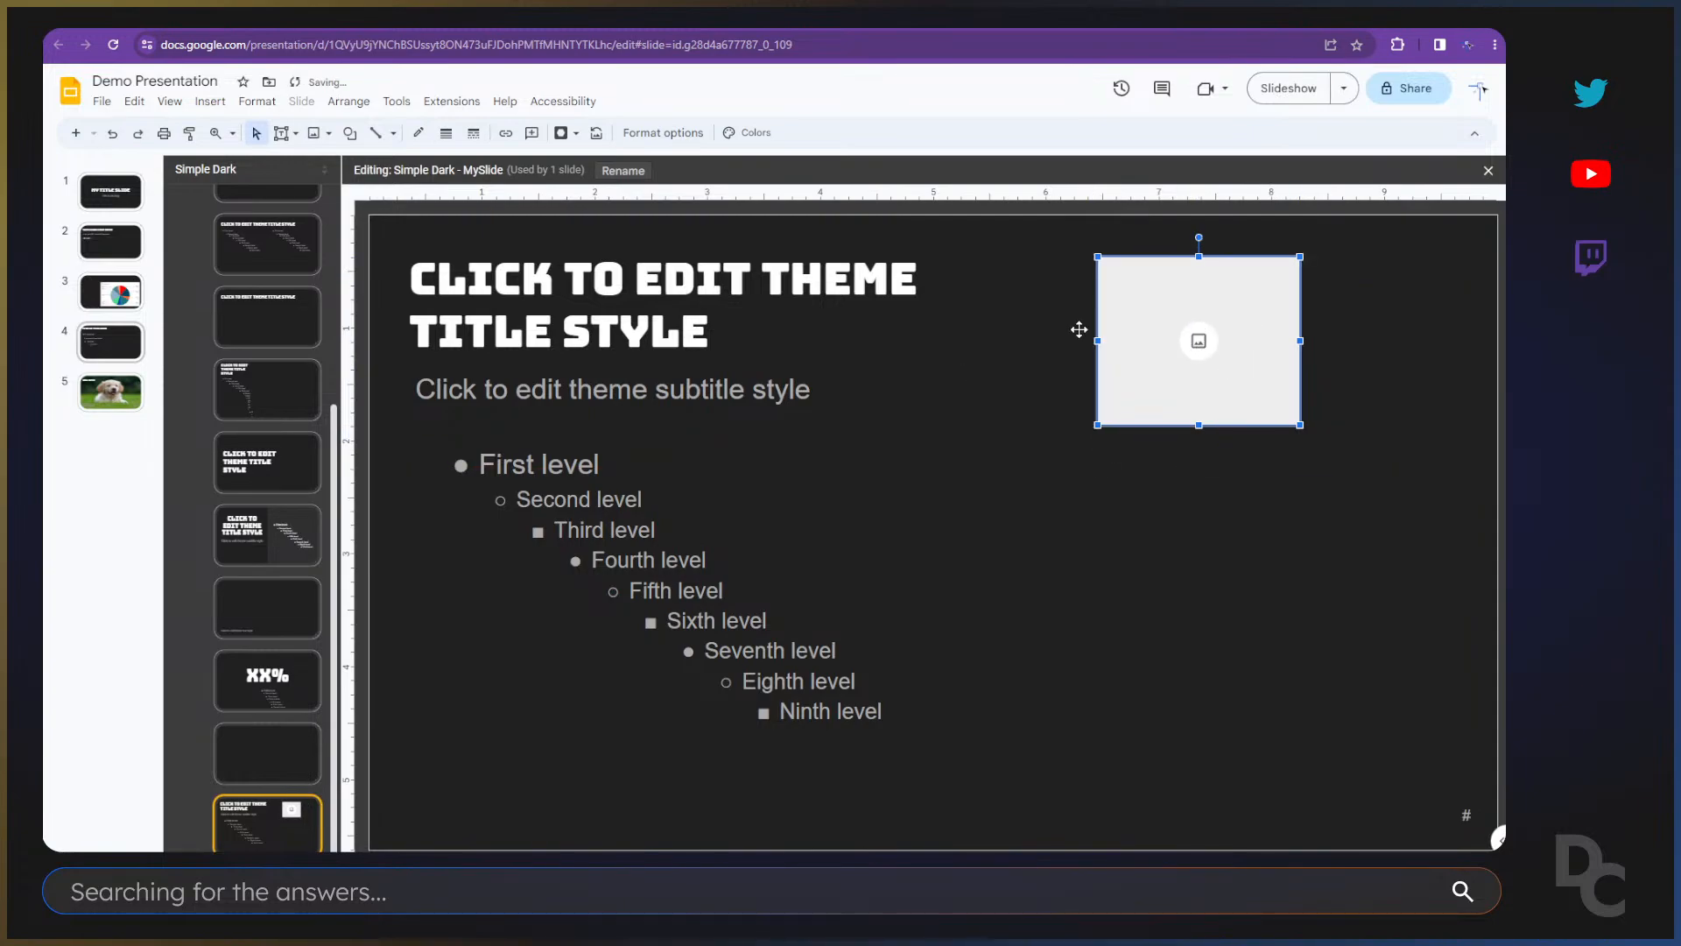
Step: Return to the slides, add a new slide after the puppy slide and apply the MySlide layout to it
{"action": "left_click", "coordinate": [106, 462]}
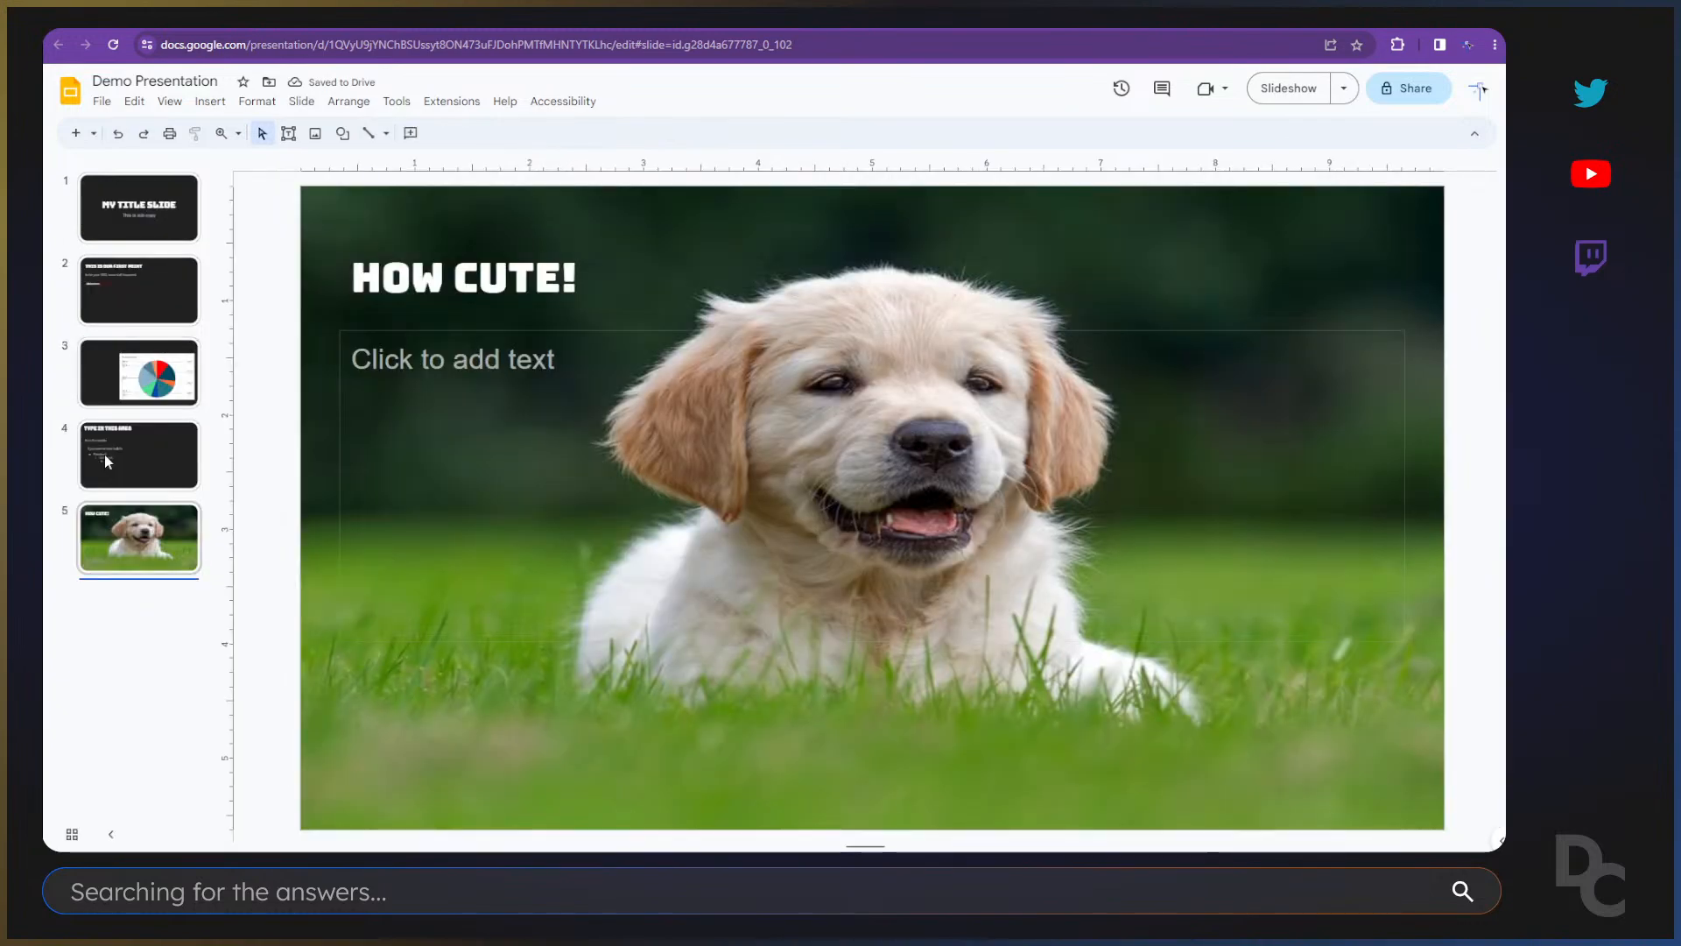
{"action": "right_click", "coordinate": [133, 607]}
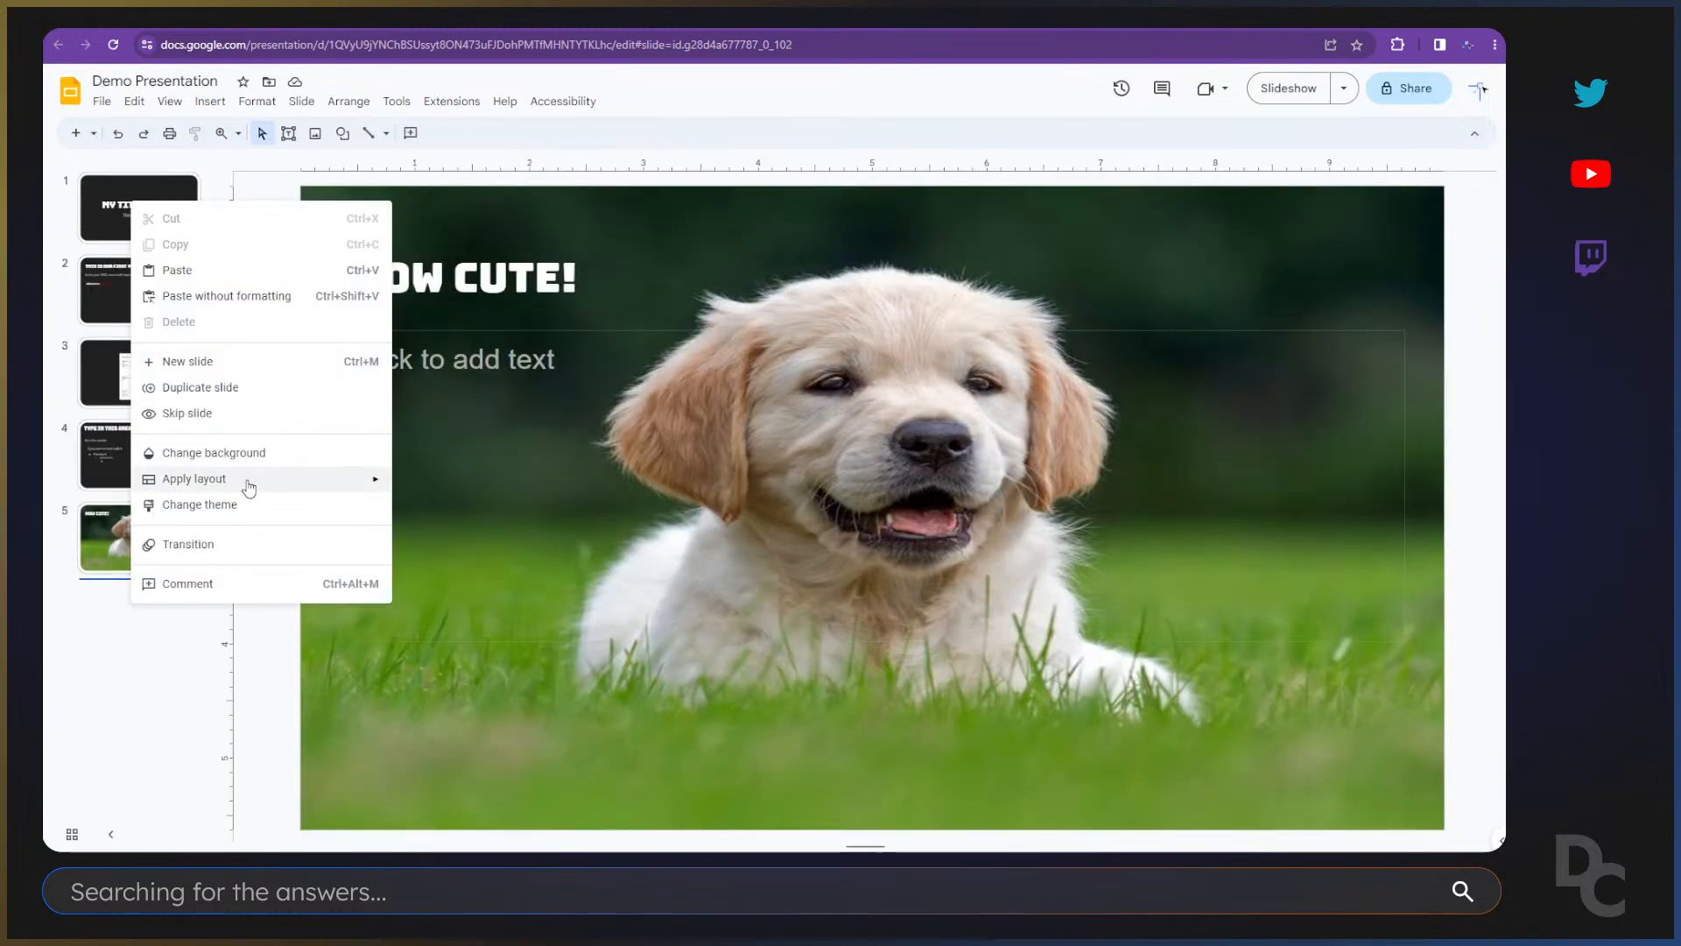
{"action": "left_click", "coordinate": [219, 362]}
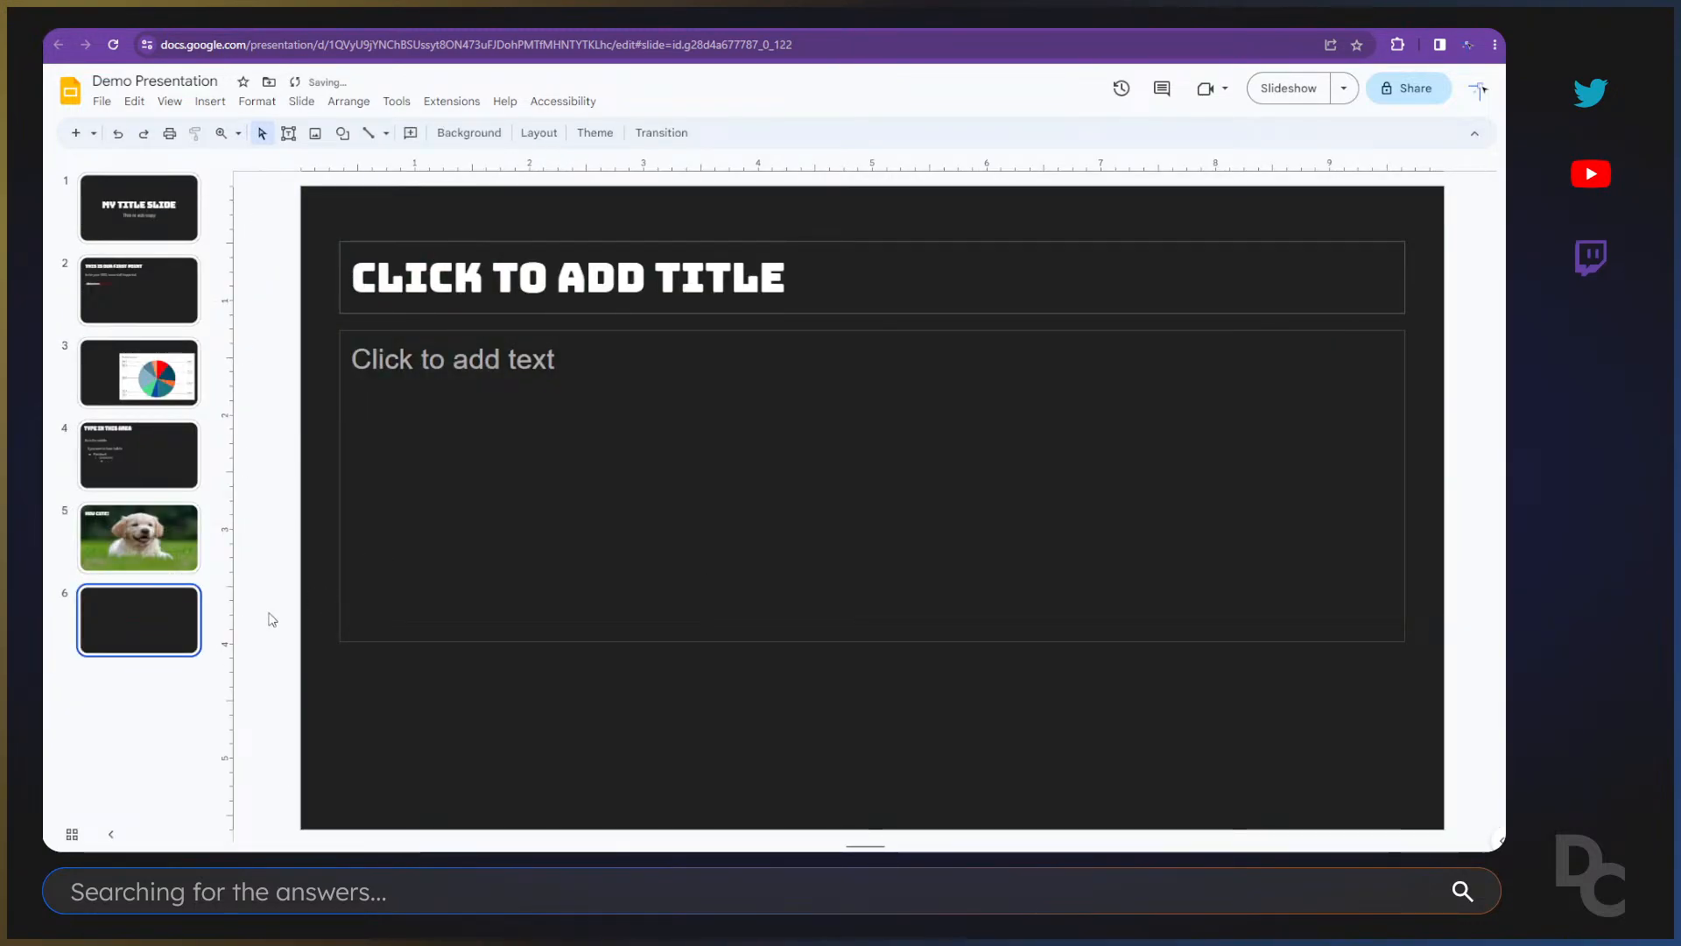
{"action": "right_click", "coordinate": [313, 607]}
{"action": "mouse_move", "coordinate": [392, 599]}
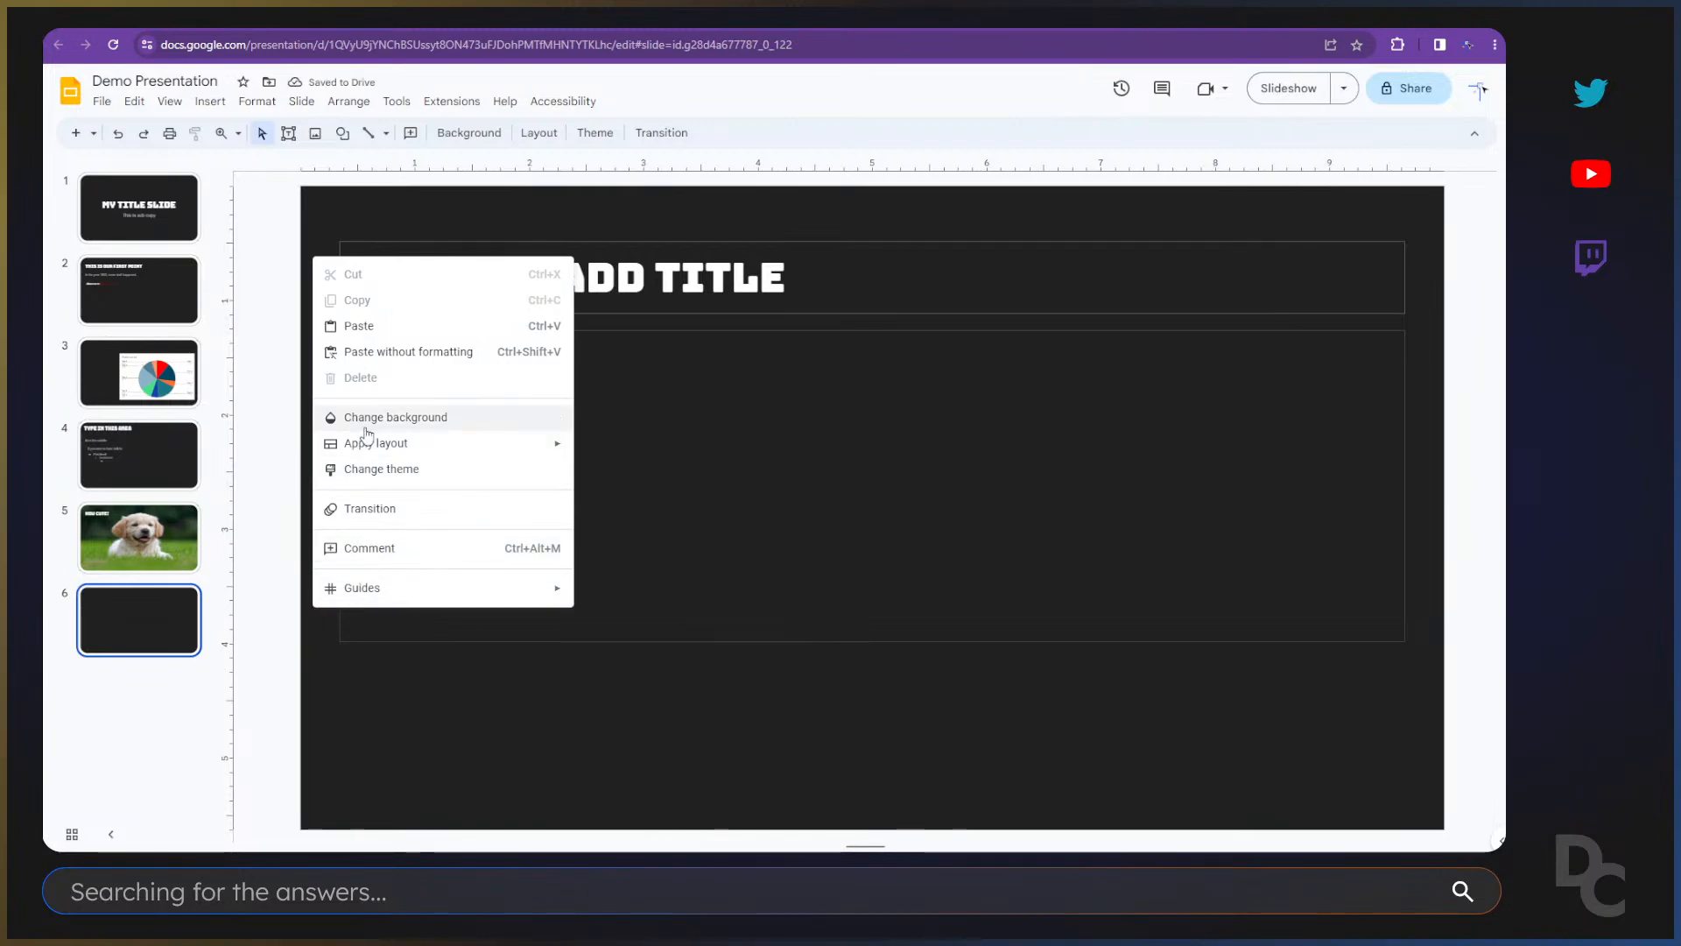
{"action": "mouse_move", "coordinate": [377, 444]}
{"action": "left_click", "coordinate": [865, 743]}
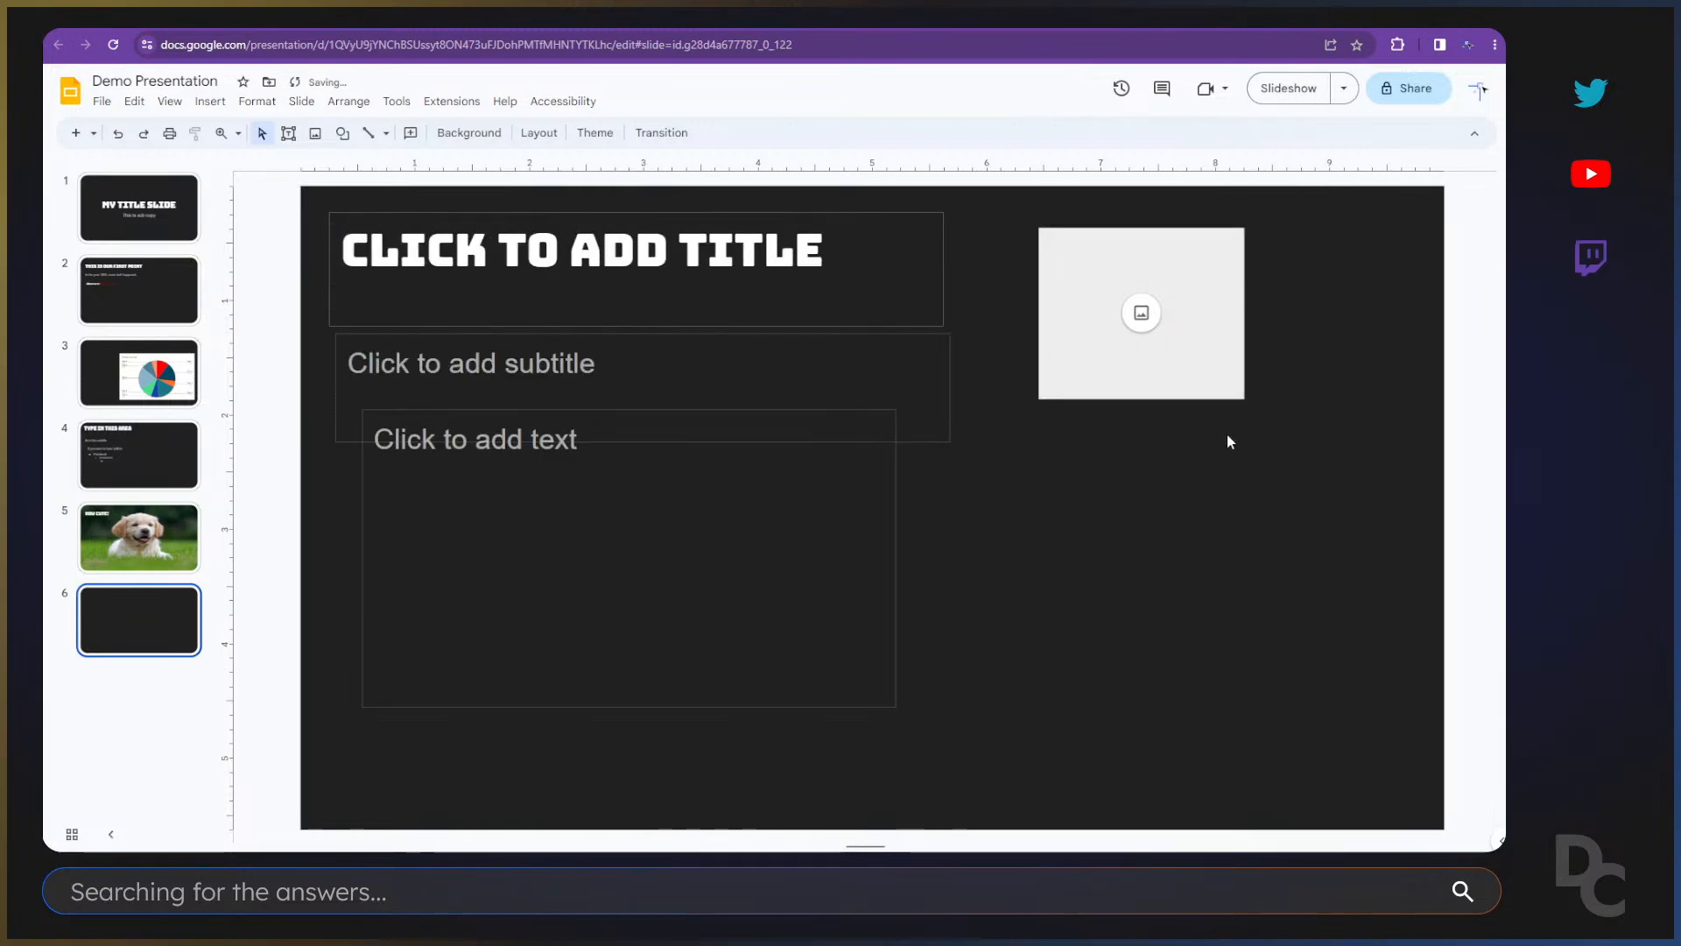
Step: Search the web for "cat" from slide 6's image placeholder and fill it with the first tabby cat photo
{"action": "left_click", "coordinate": [1183, 330]}
{"action": "left_click", "coordinate": [1157, 323]}
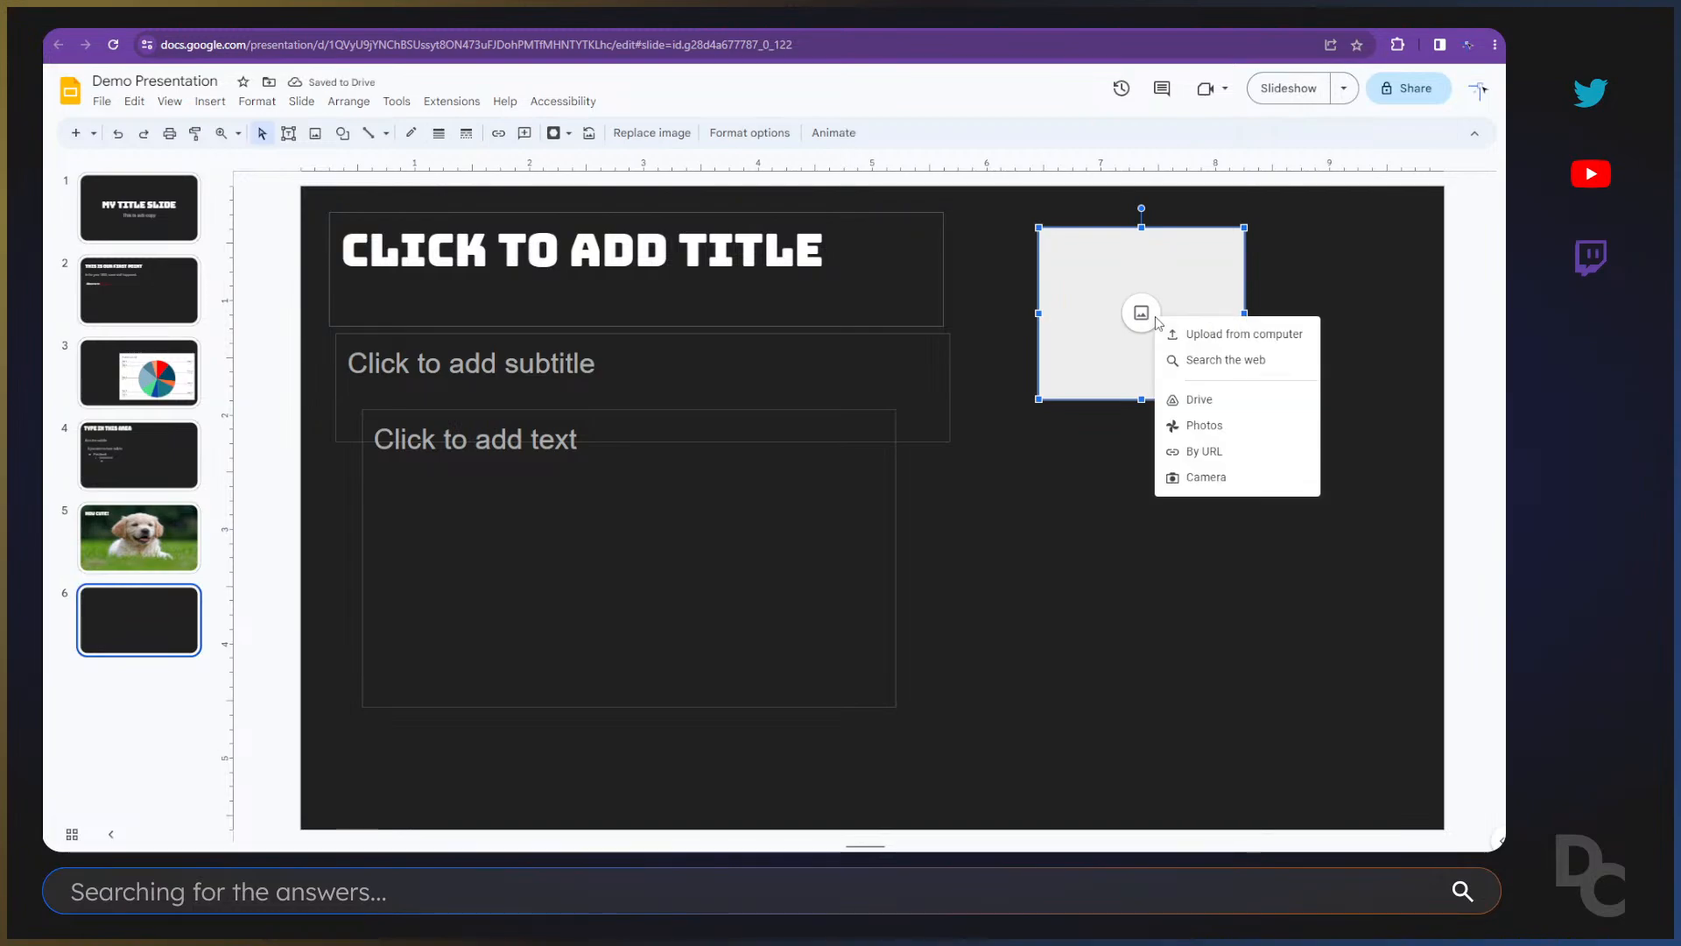
{"action": "left_click", "coordinate": [1249, 368]}
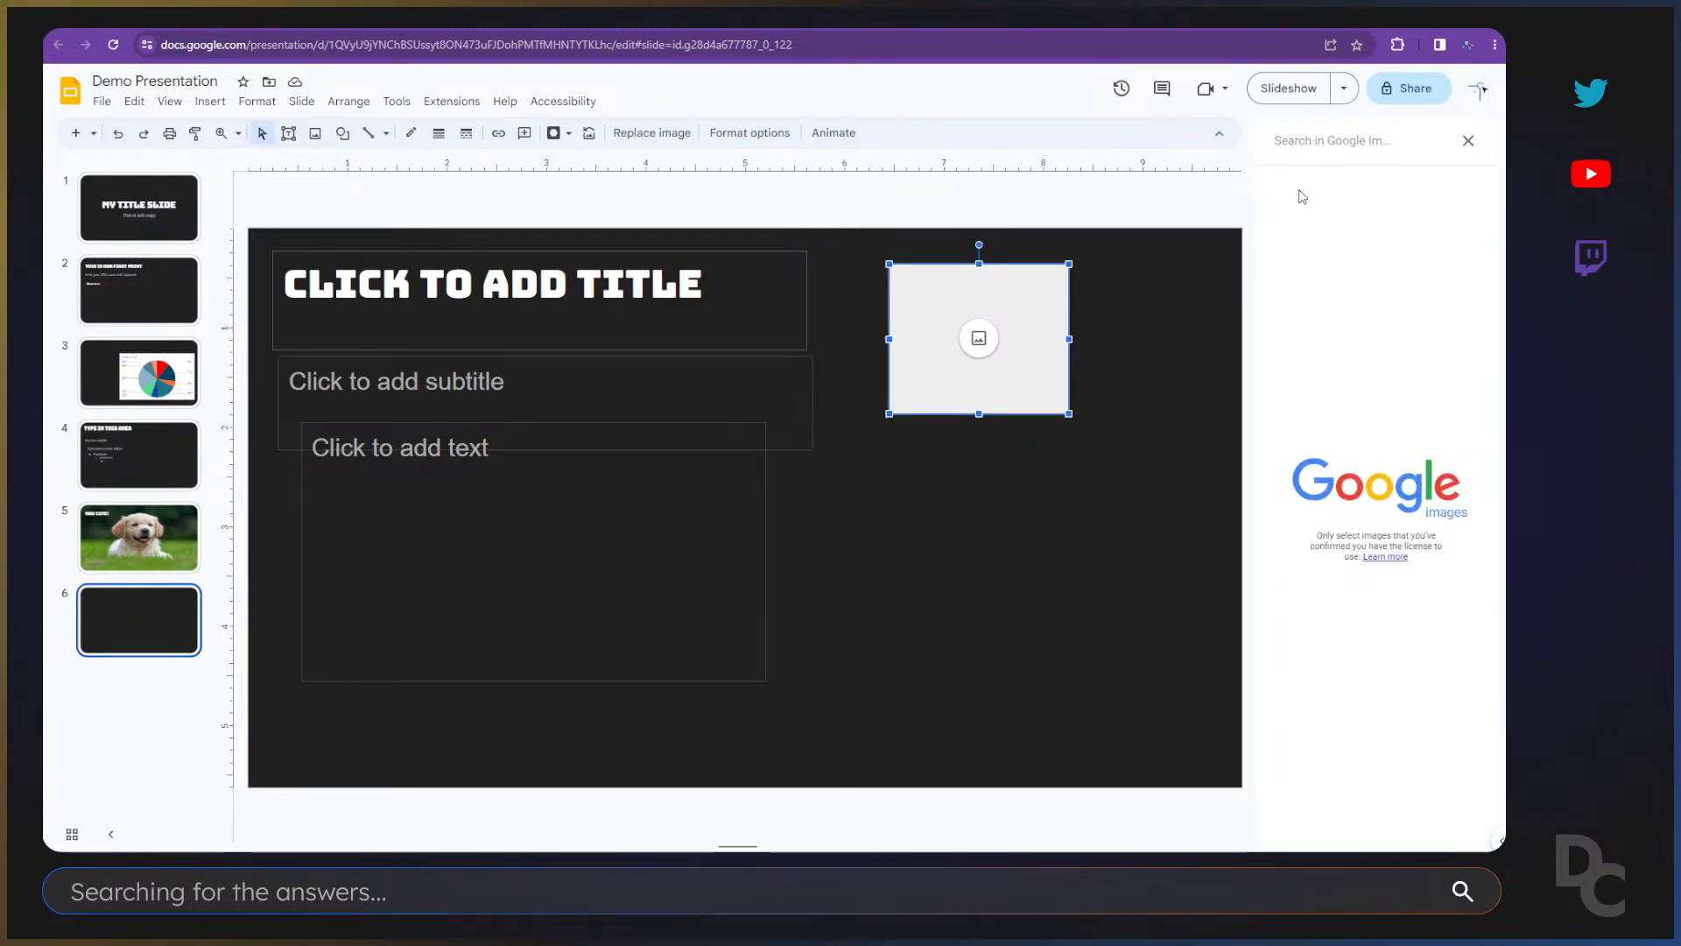
{"action": "type", "text": "cat"}
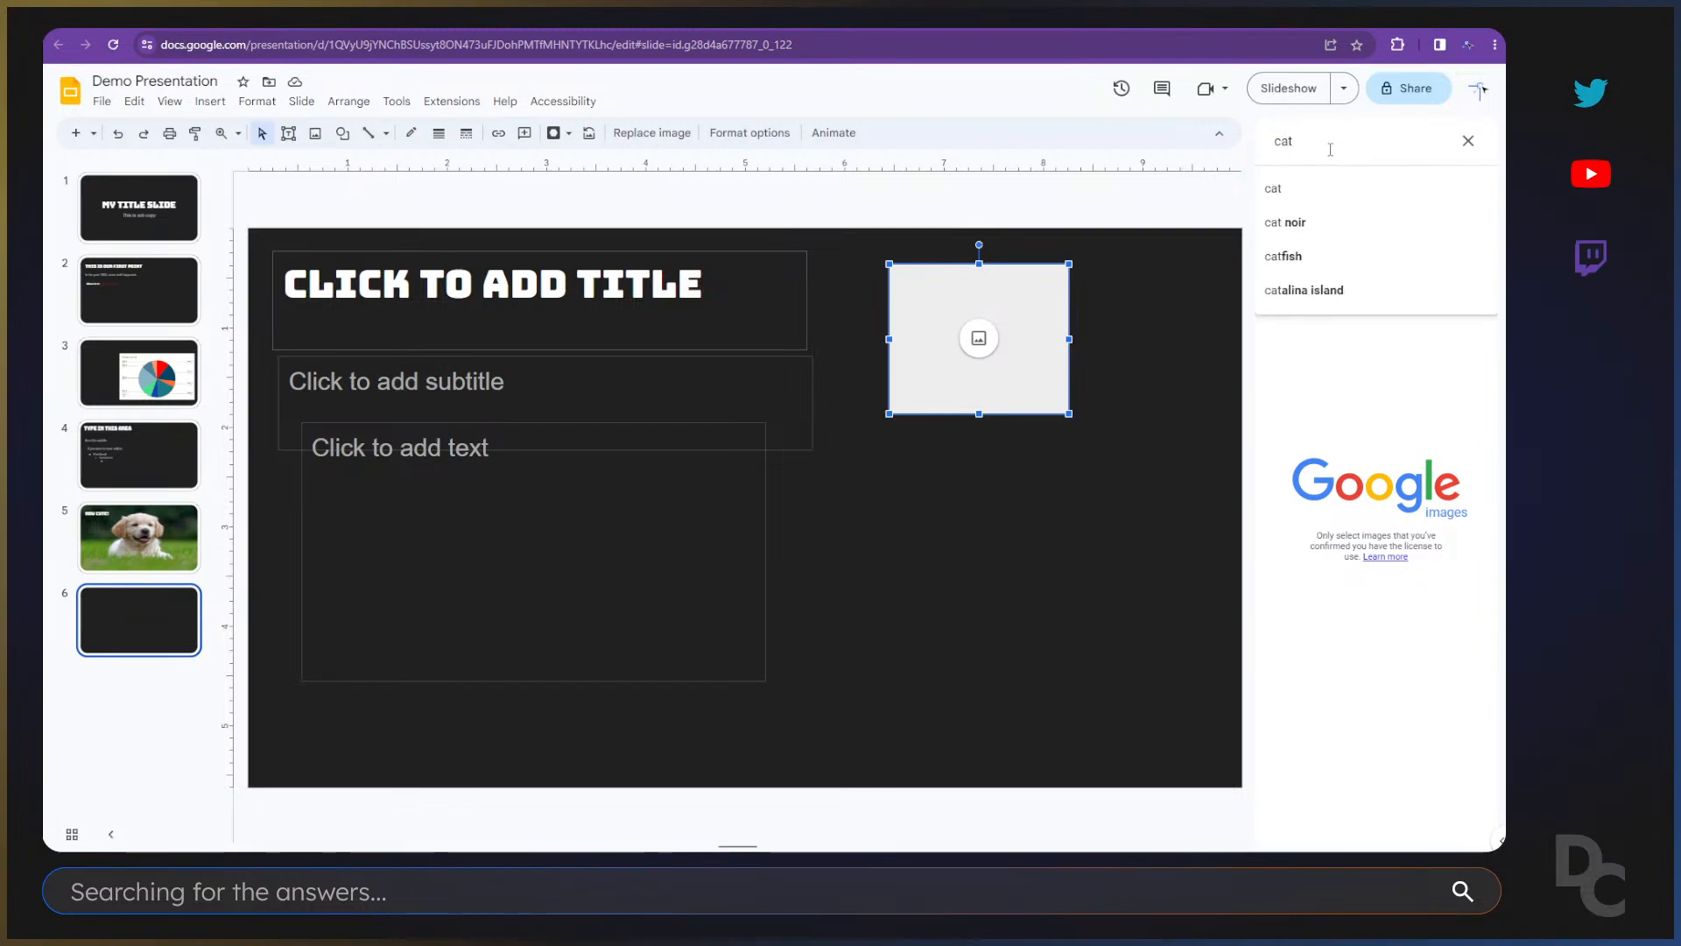
{"action": "key", "text": "Return"}
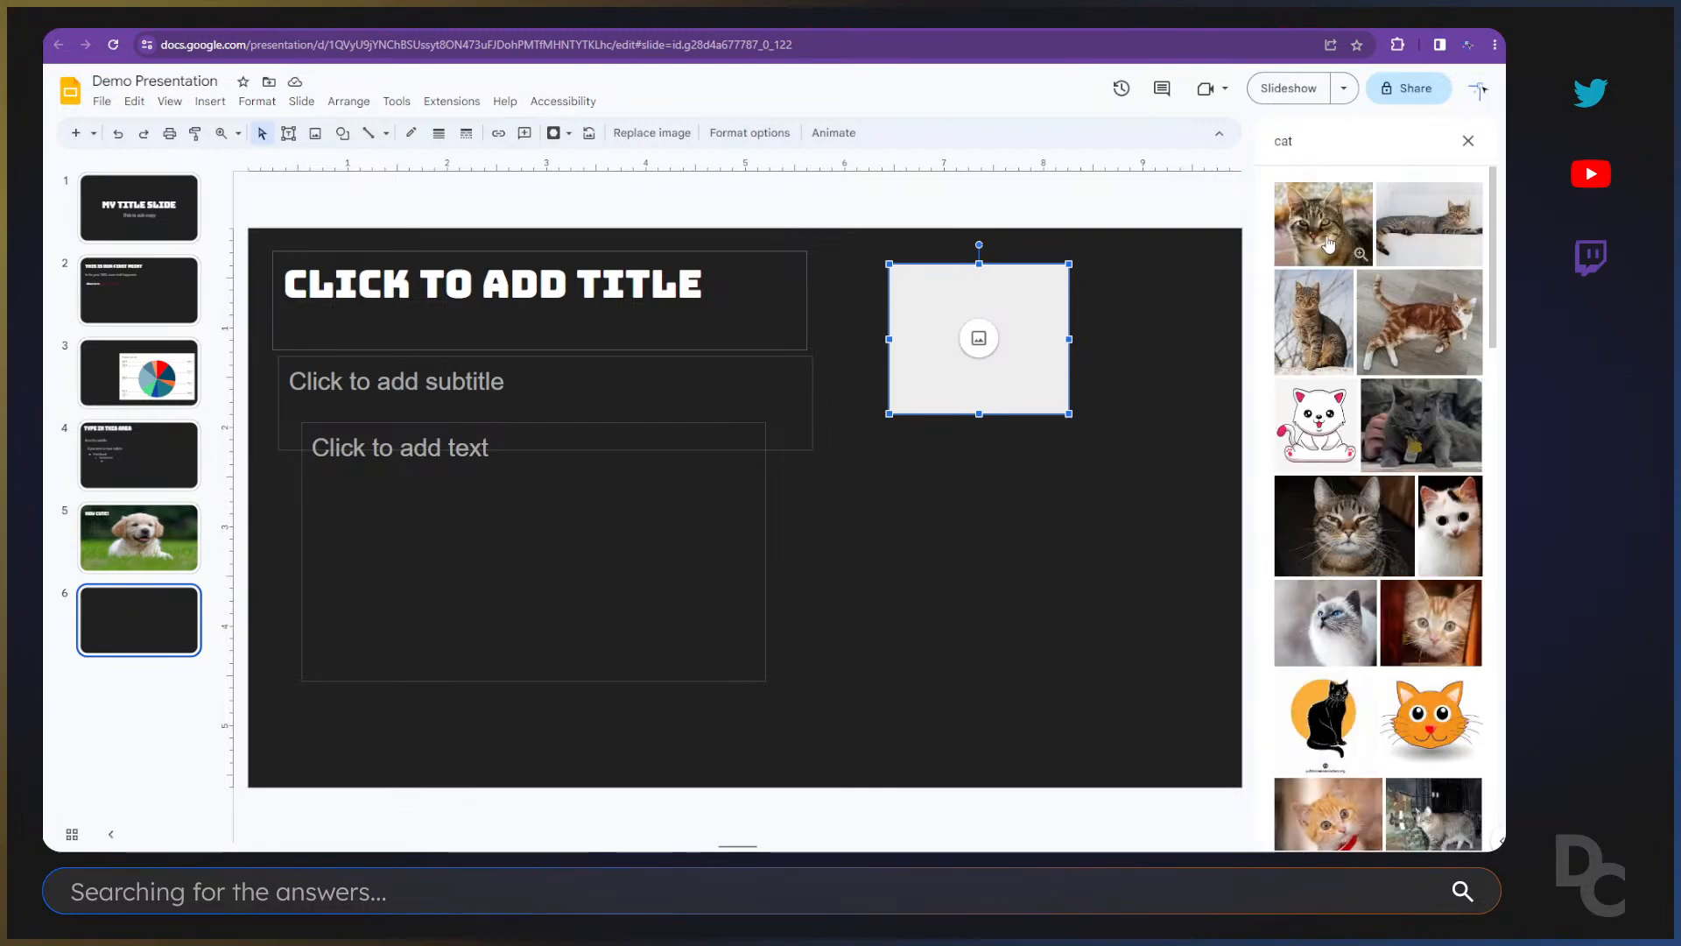
{"action": "left_click", "coordinate": [1327, 253]}
{"action": "left_click", "coordinate": [1442, 823]}
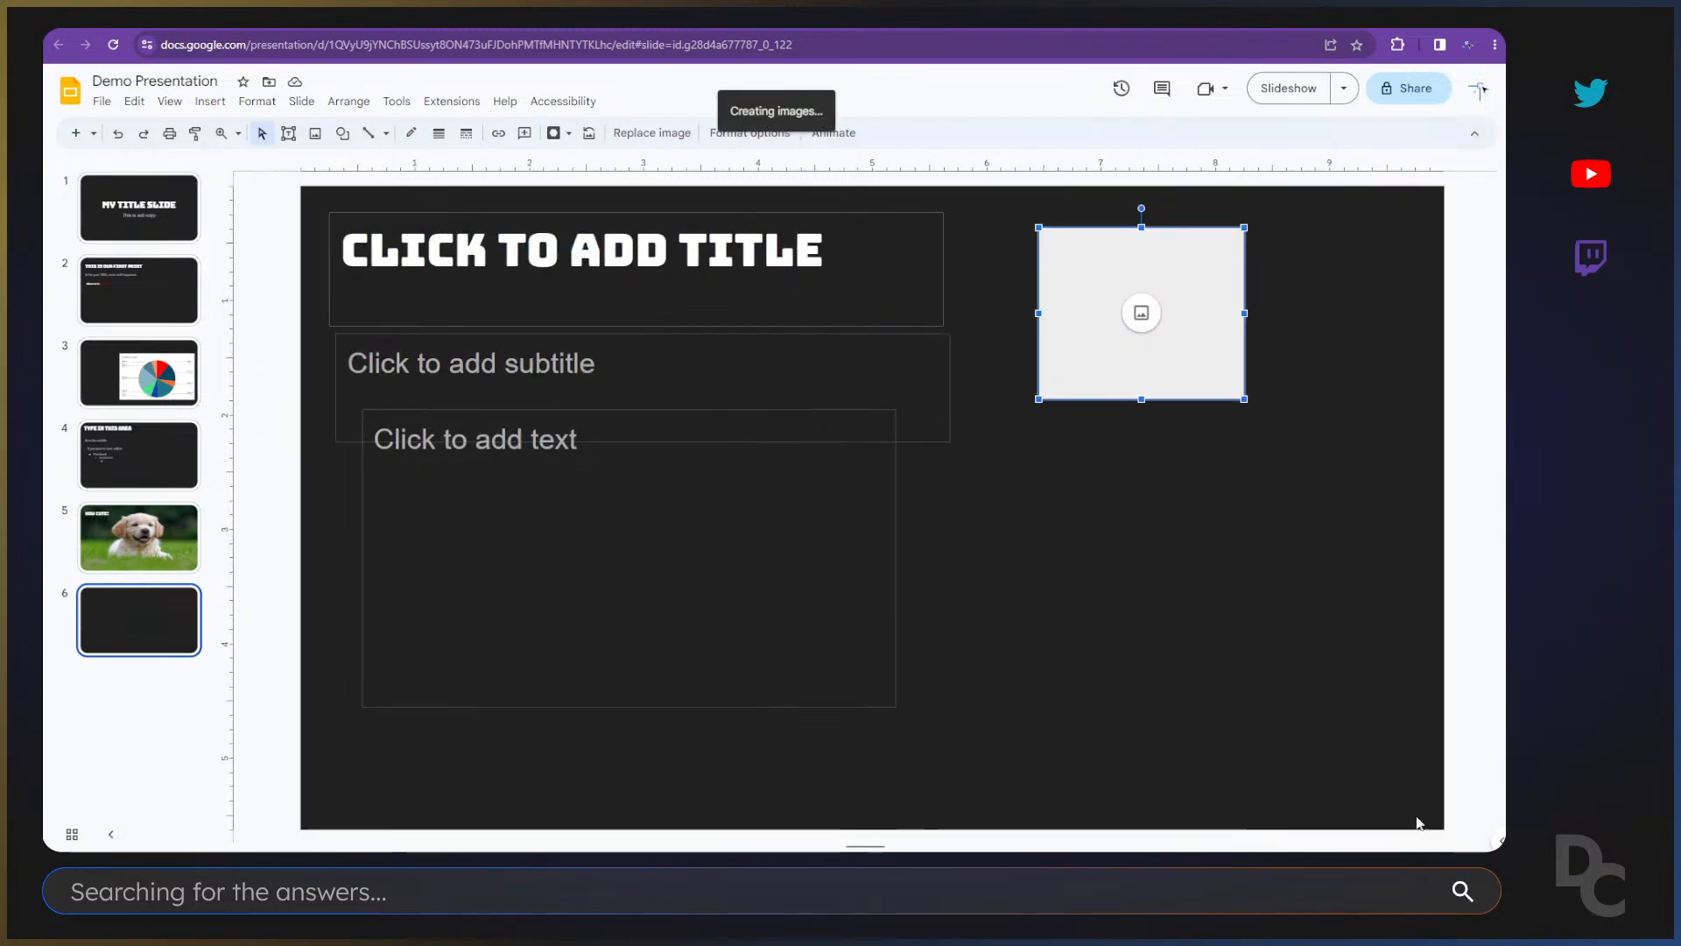
{"action": "left_click", "coordinate": [1238, 463]}
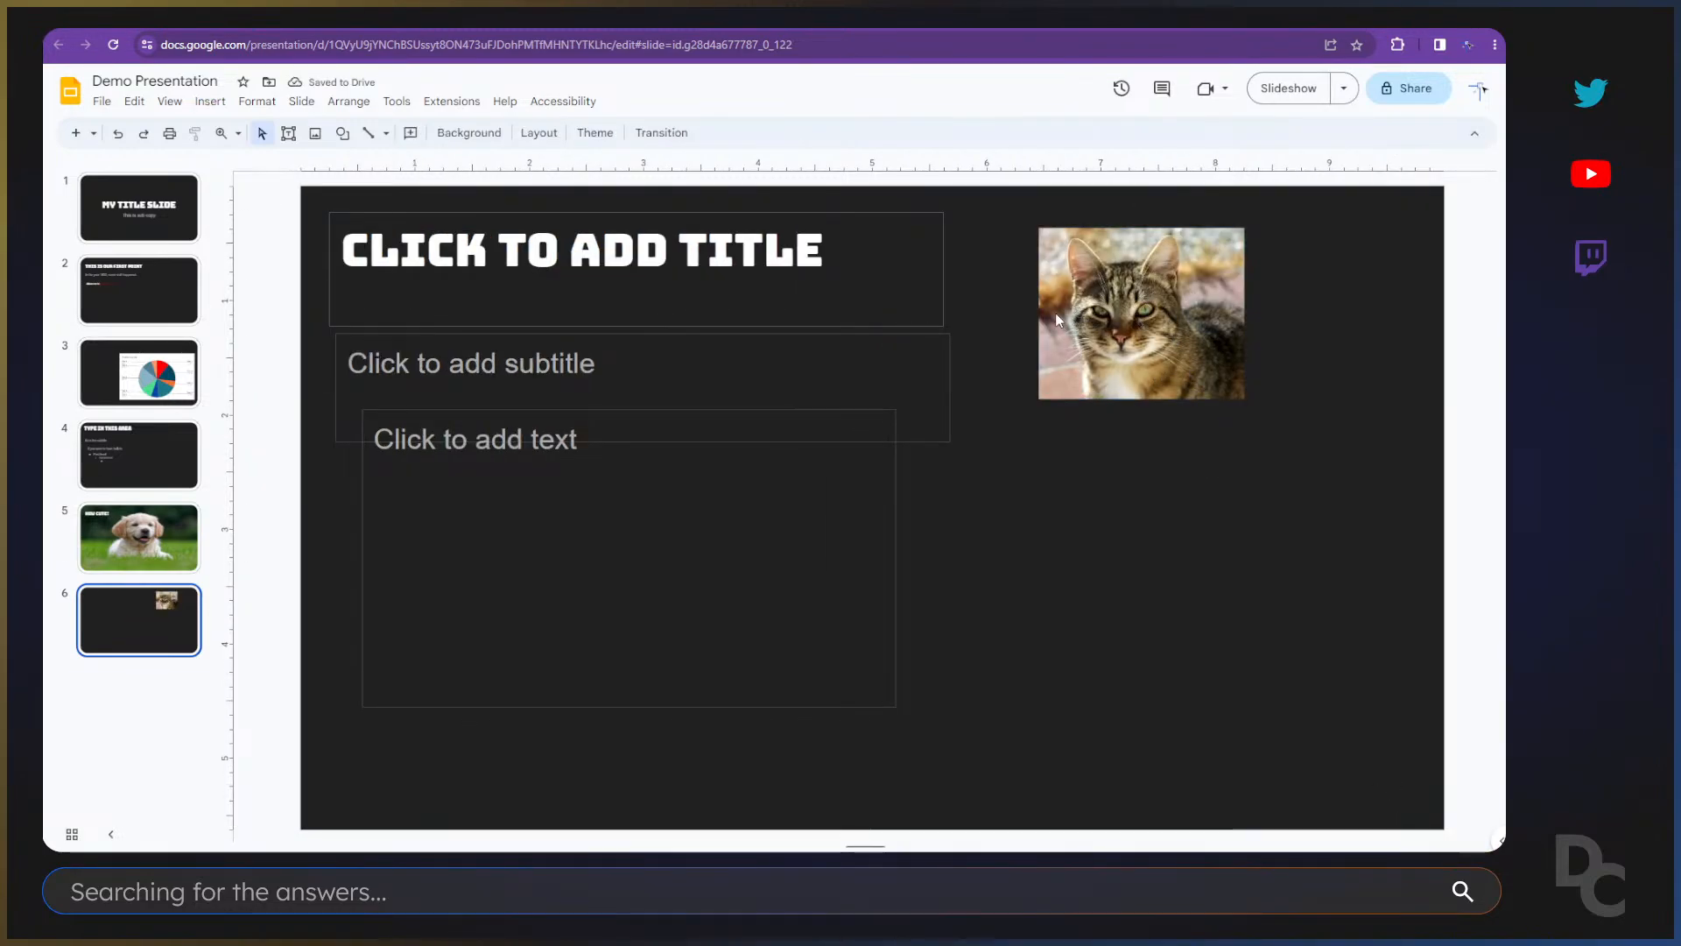
Step: Delete the empty body text placeholder from slide 6 and preview the slide in presentation mode
{"action": "left_click", "coordinate": [478, 243]}
{"action": "left_click", "coordinate": [538, 350]}
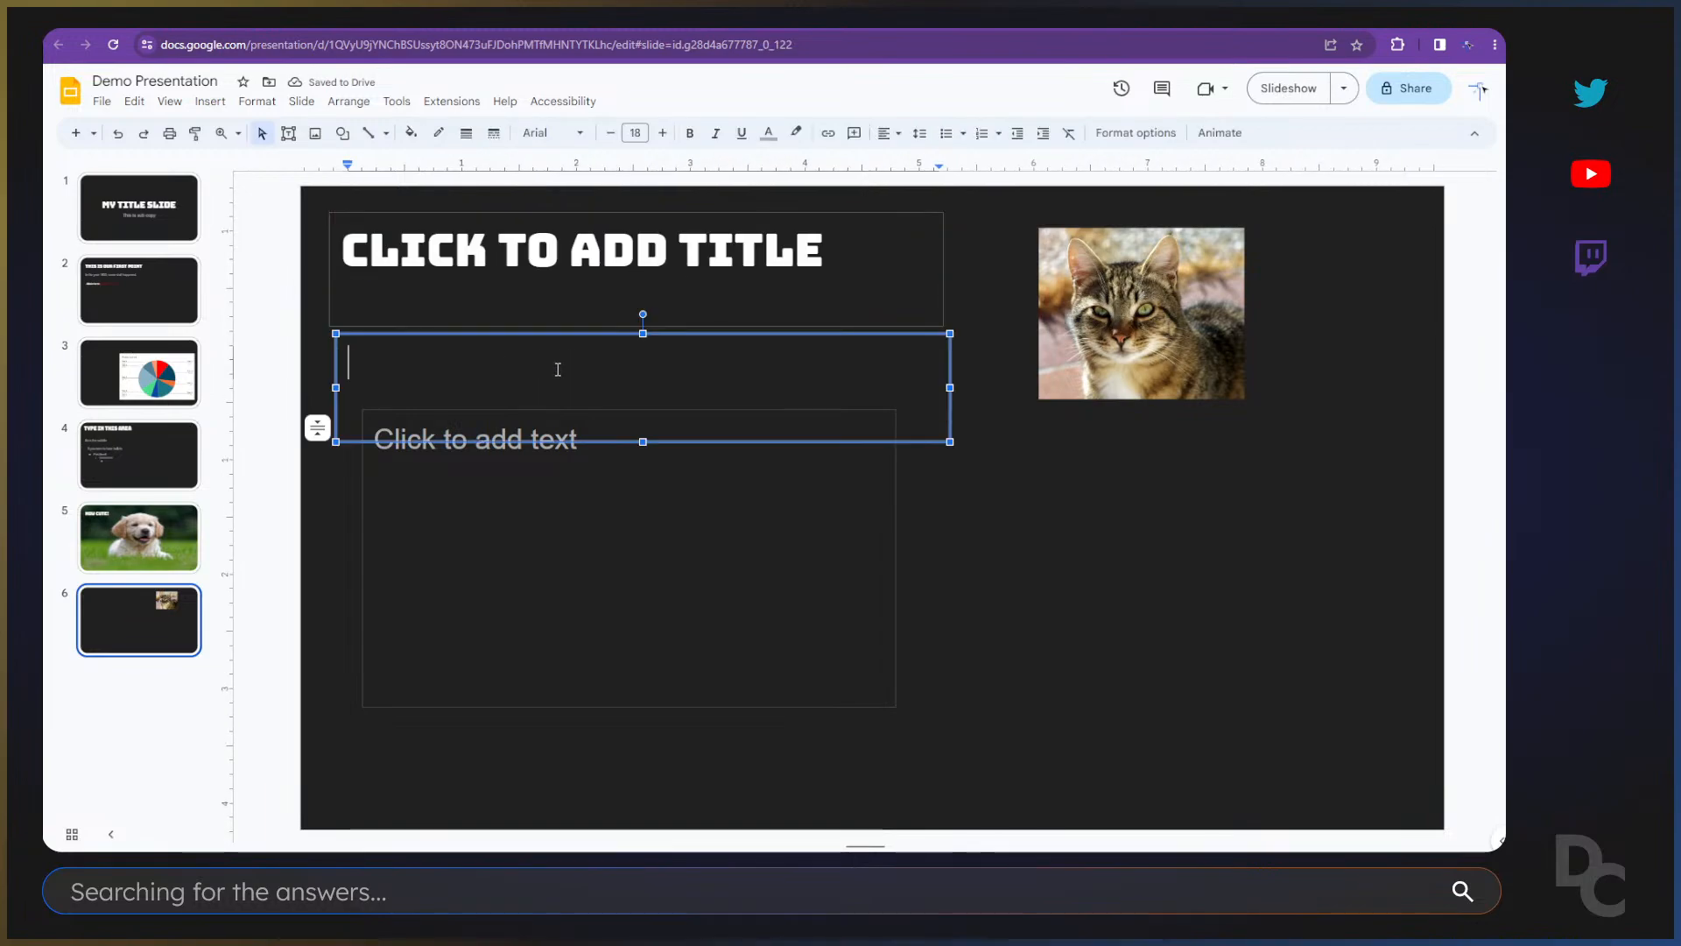
{"action": "left_click", "coordinate": [475, 454]}
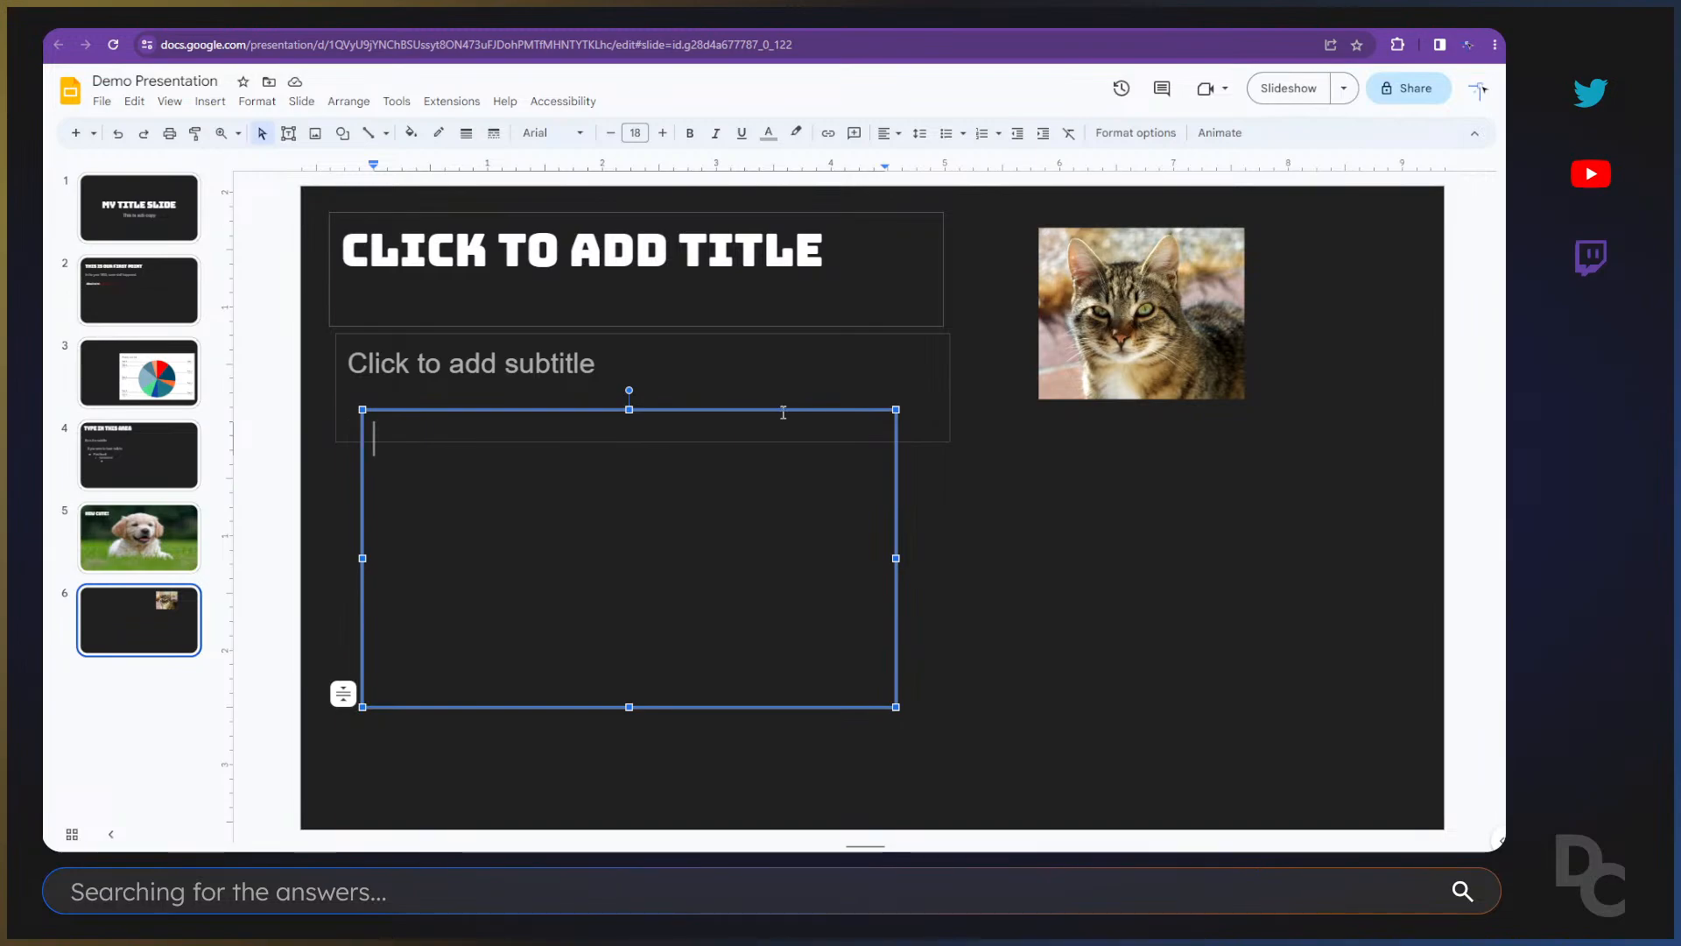
{"action": "left_click", "coordinate": [1067, 580]}
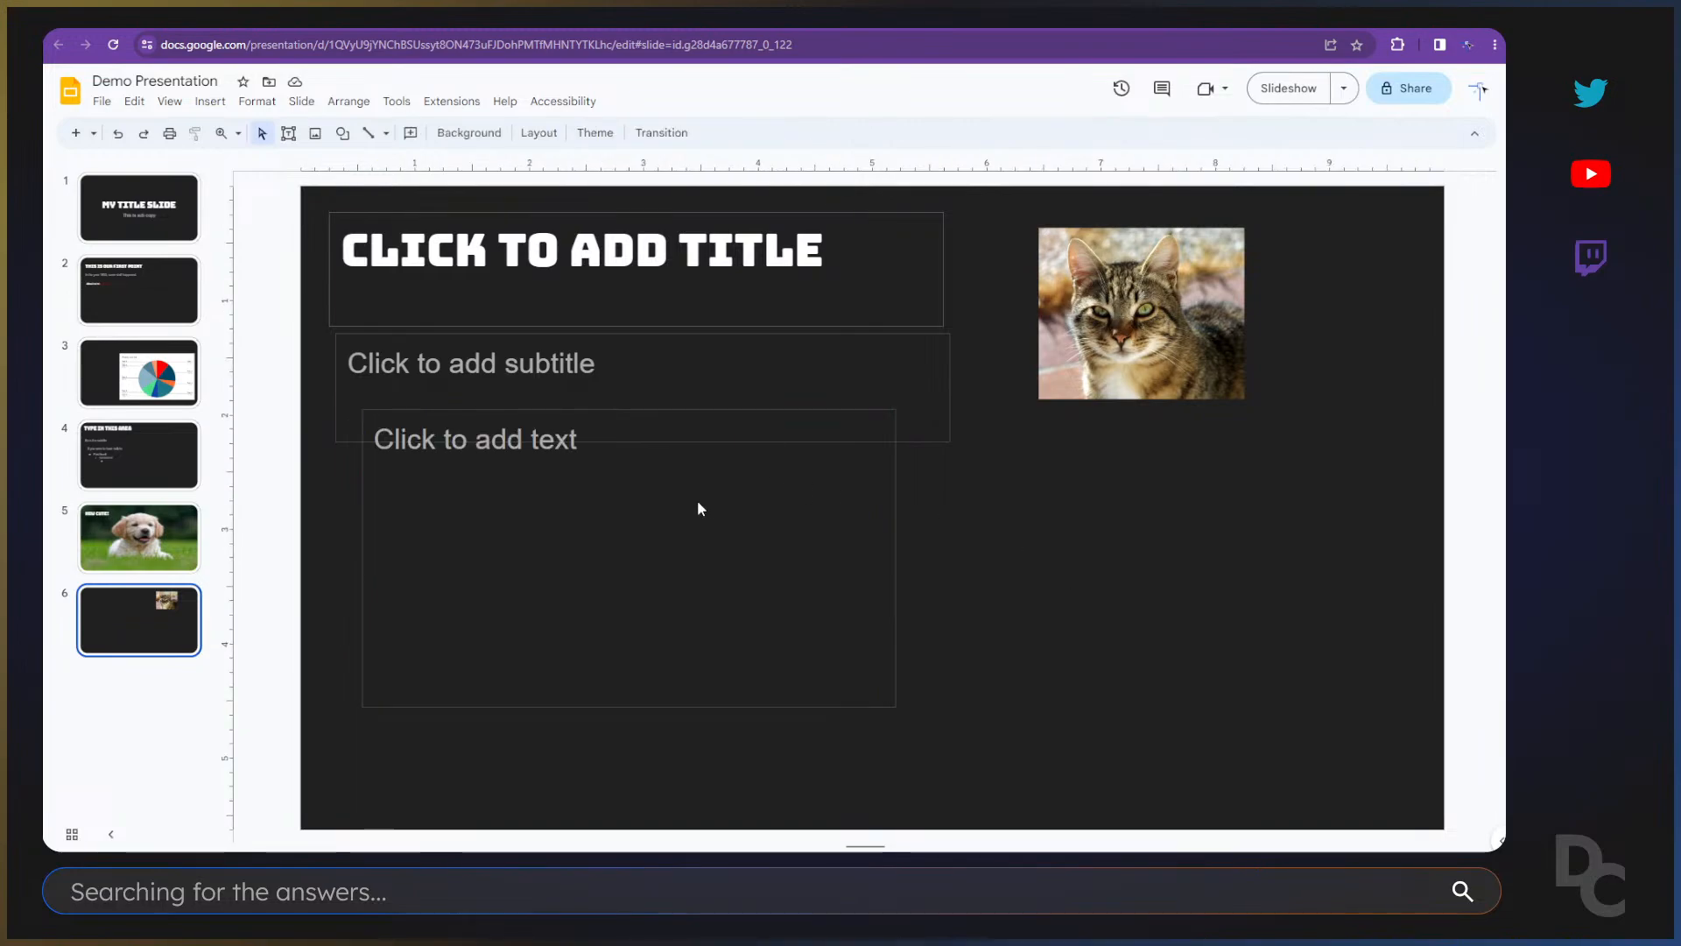
{"action": "left_click", "coordinate": [697, 503]}
{"action": "key", "text": "Escape"}
{"action": "key", "text": "Delete"}
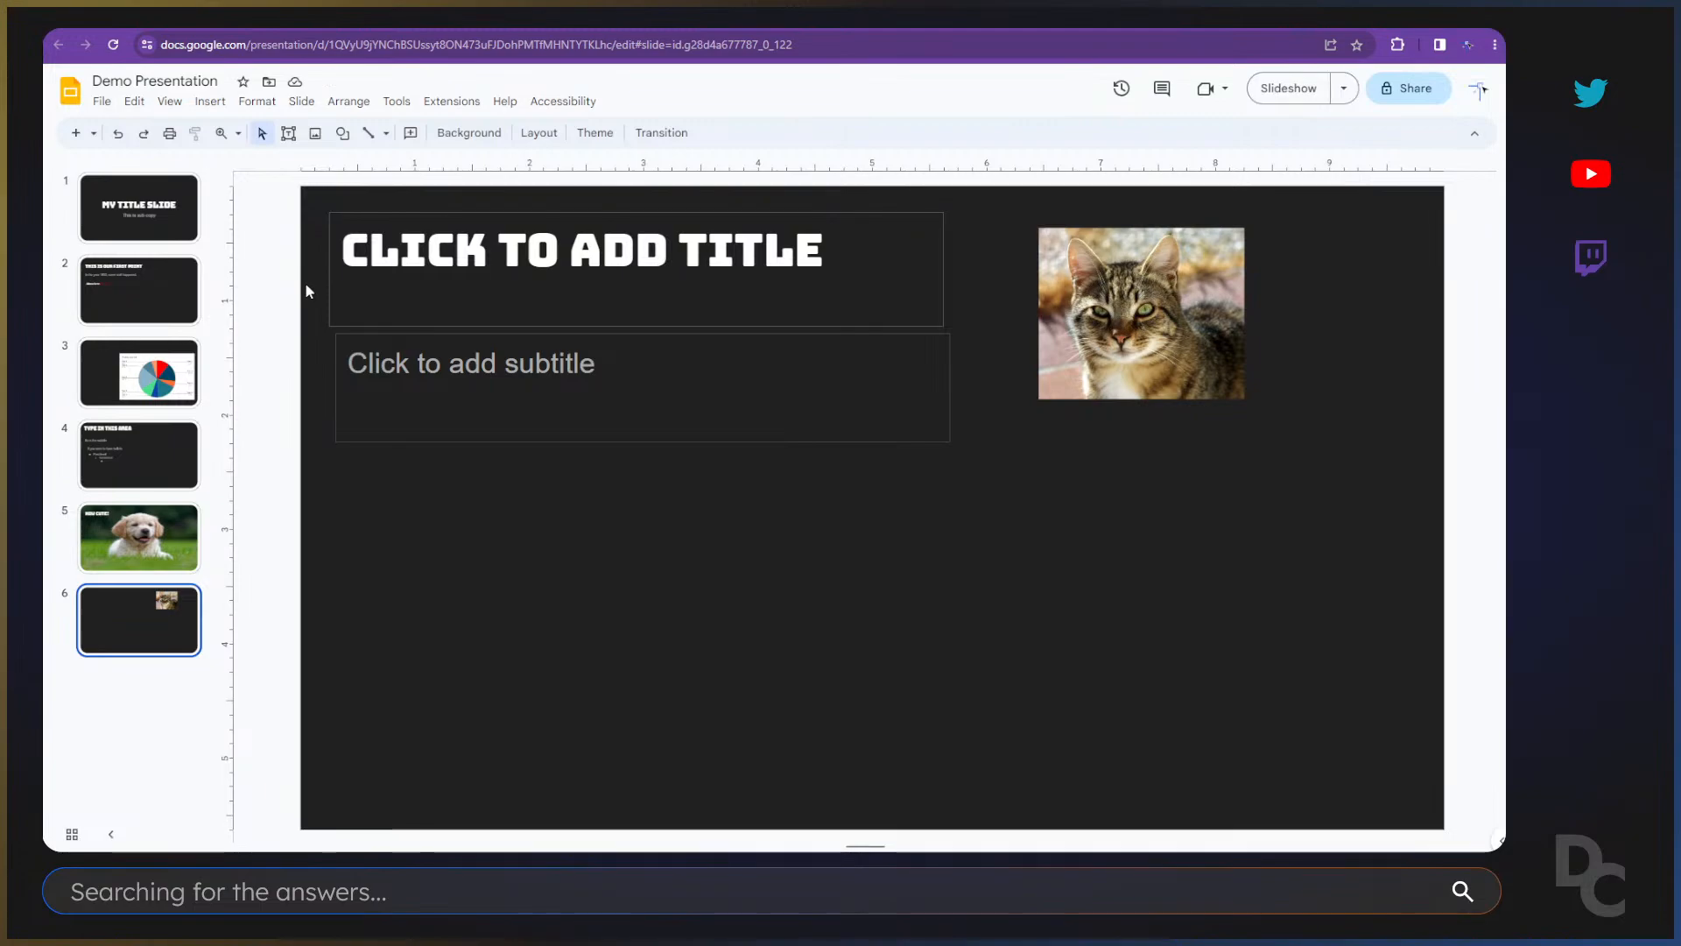
{"action": "key", "text": "ctrl+Return"}
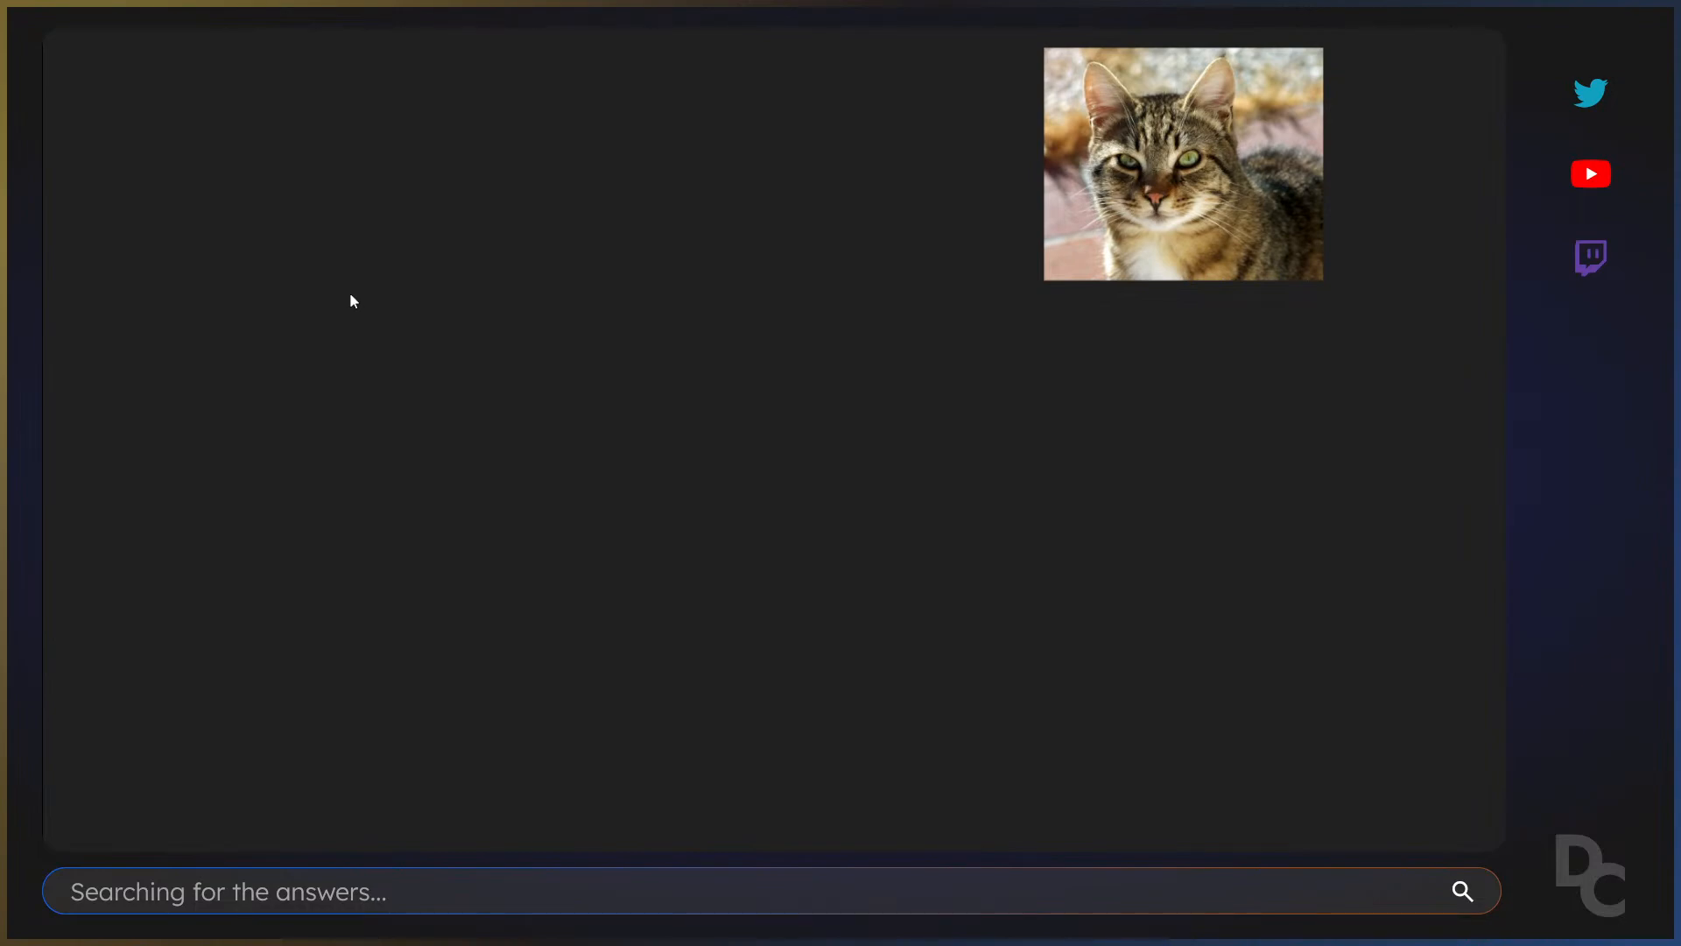
{"action": "key", "text": "Escape"}
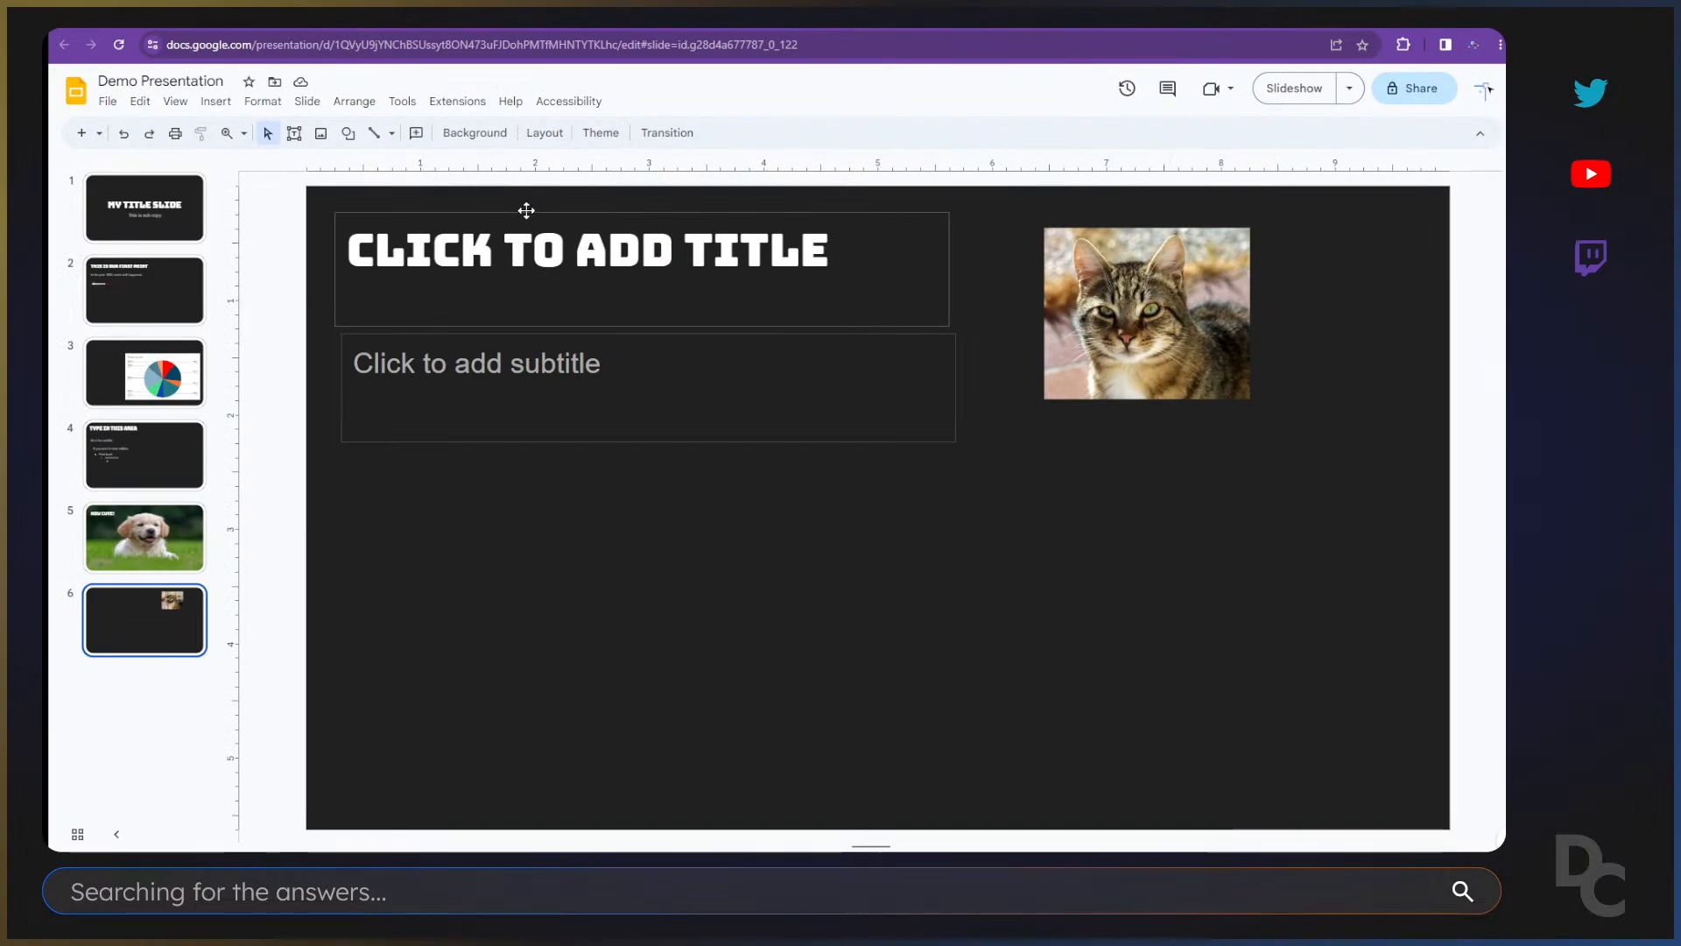
Step: Enter "TYPE HERE" as slide 6's title and preview the slide in presentation mode
{"action": "left_click", "coordinate": [750, 254]}
{"action": "left_click", "coordinate": [709, 329]}
{"action": "left_click", "coordinate": [677, 255]}
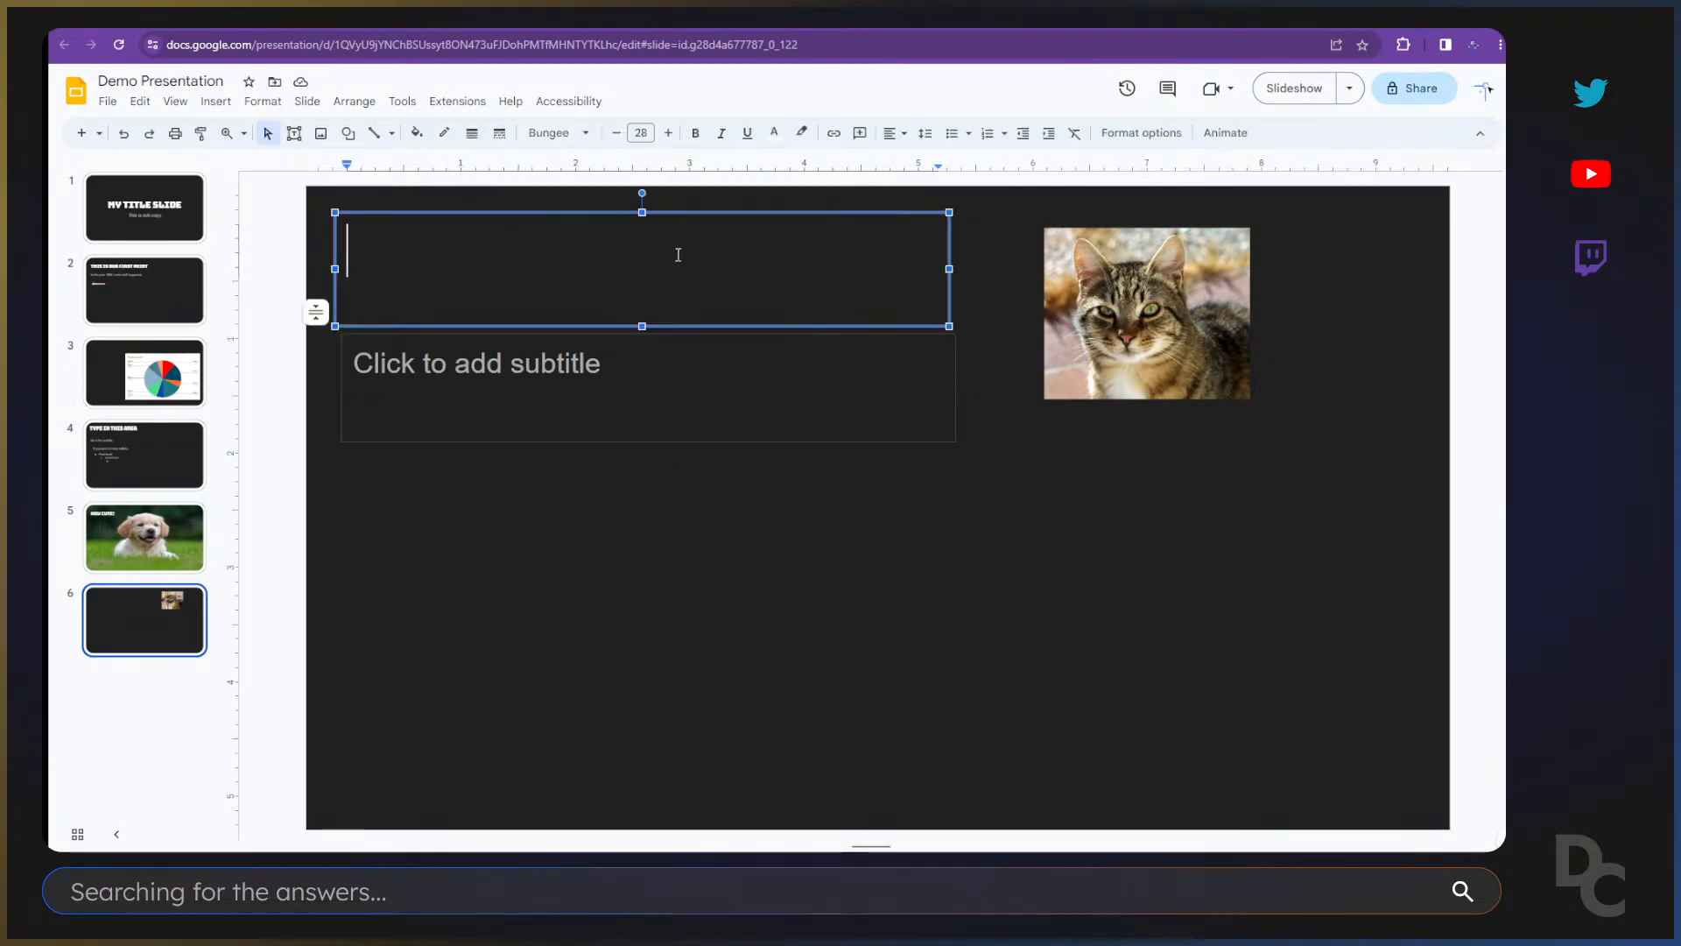
{"action": "type", "text": "TYP"}
{"action": "key", "text": "BackSpace"}
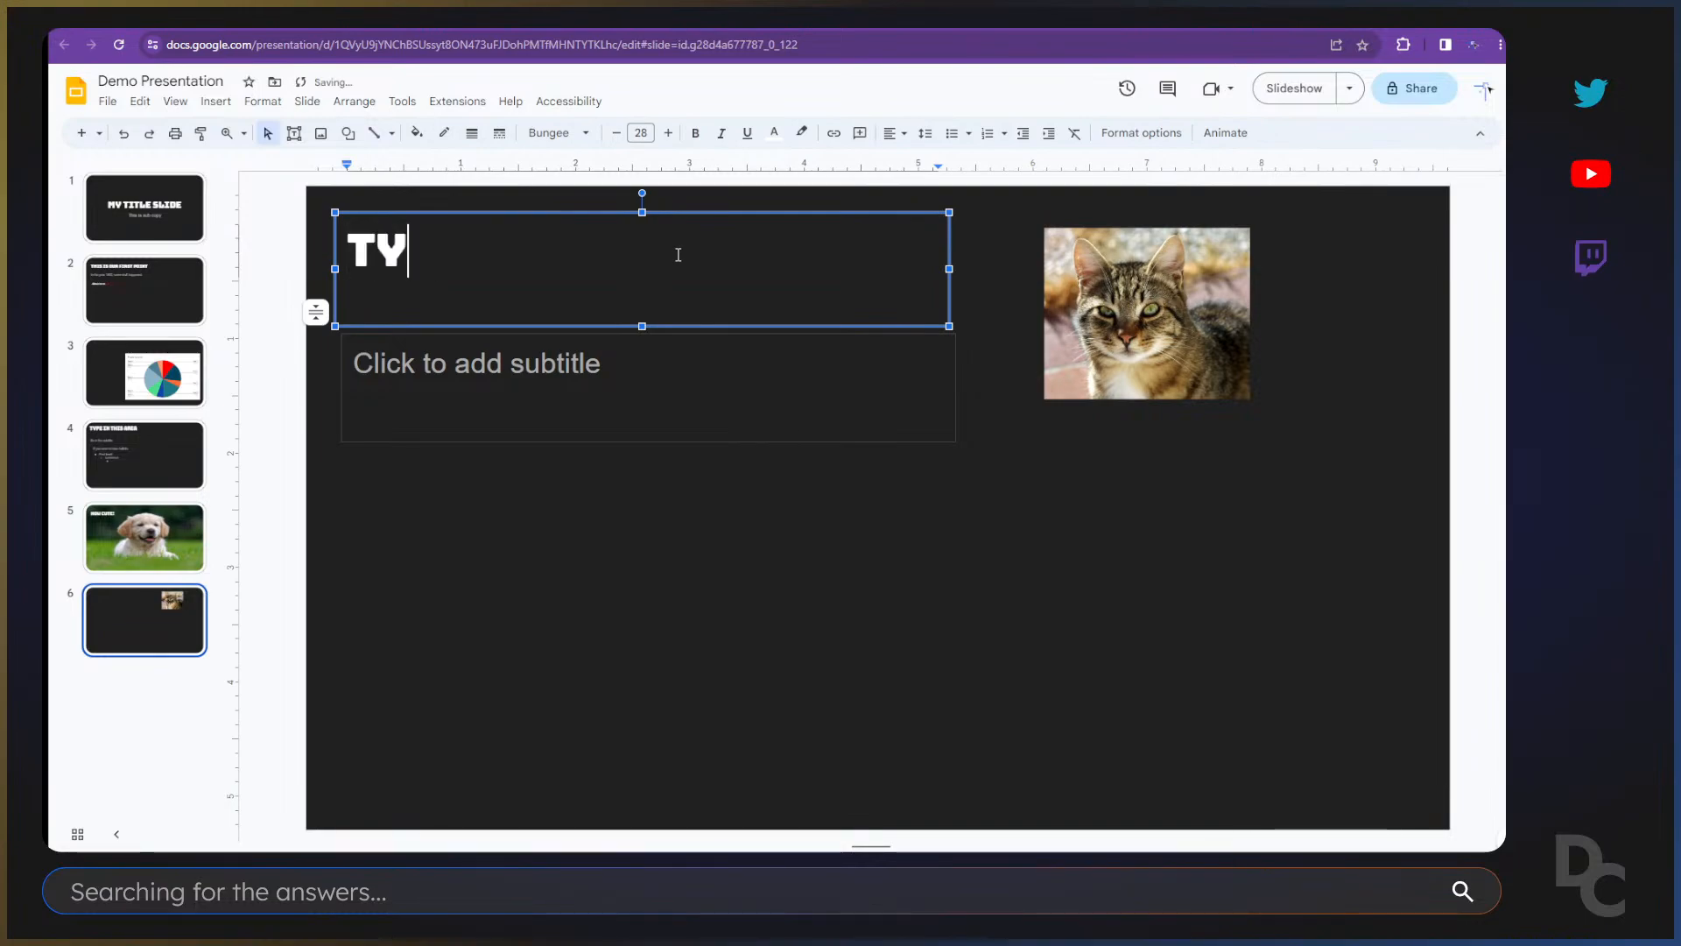
{"action": "type", "text": "PE HERE"}
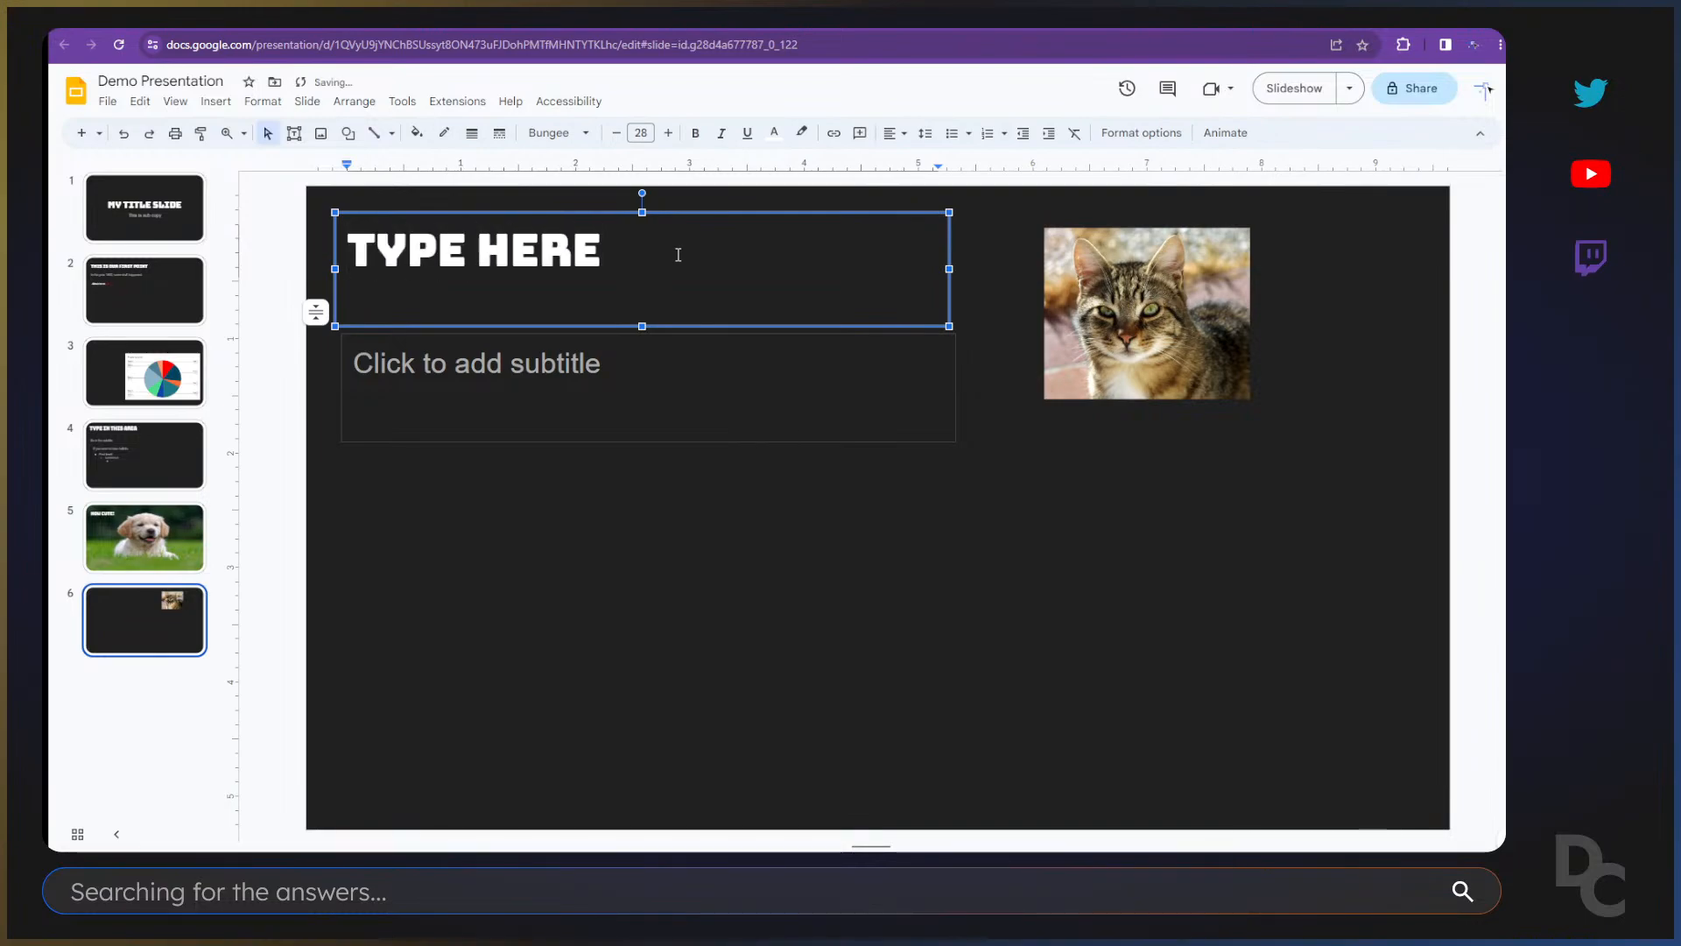
{"action": "key", "text": "ctrl+shift+F5"}
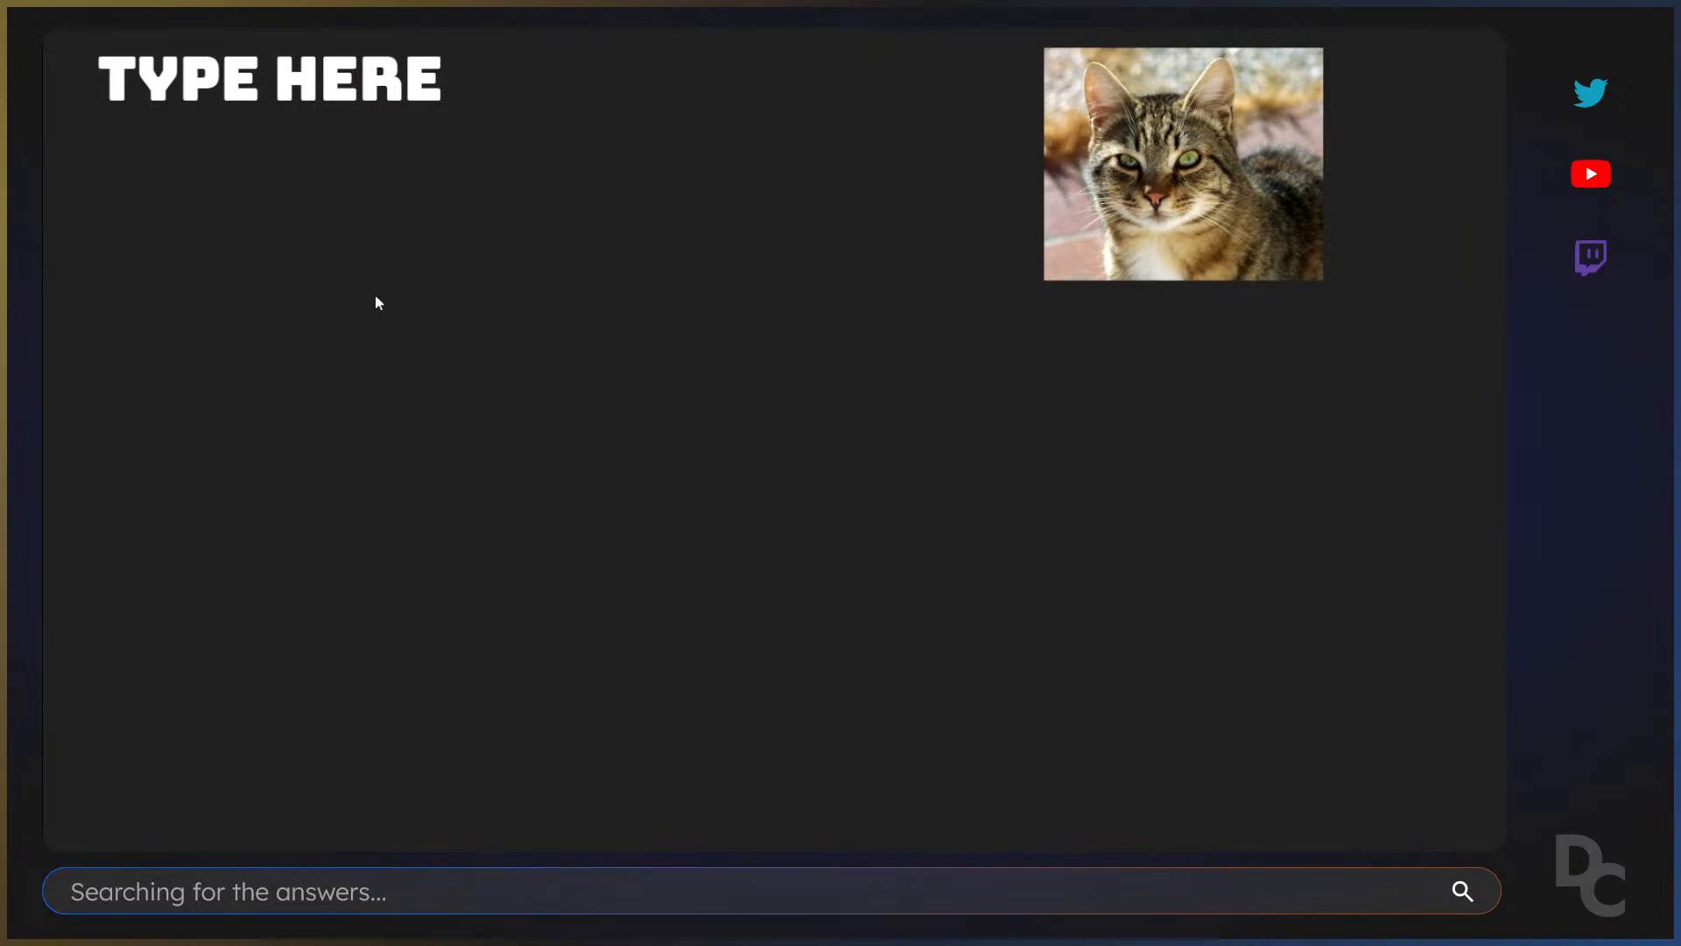
{"action": "key", "text": "Escape"}
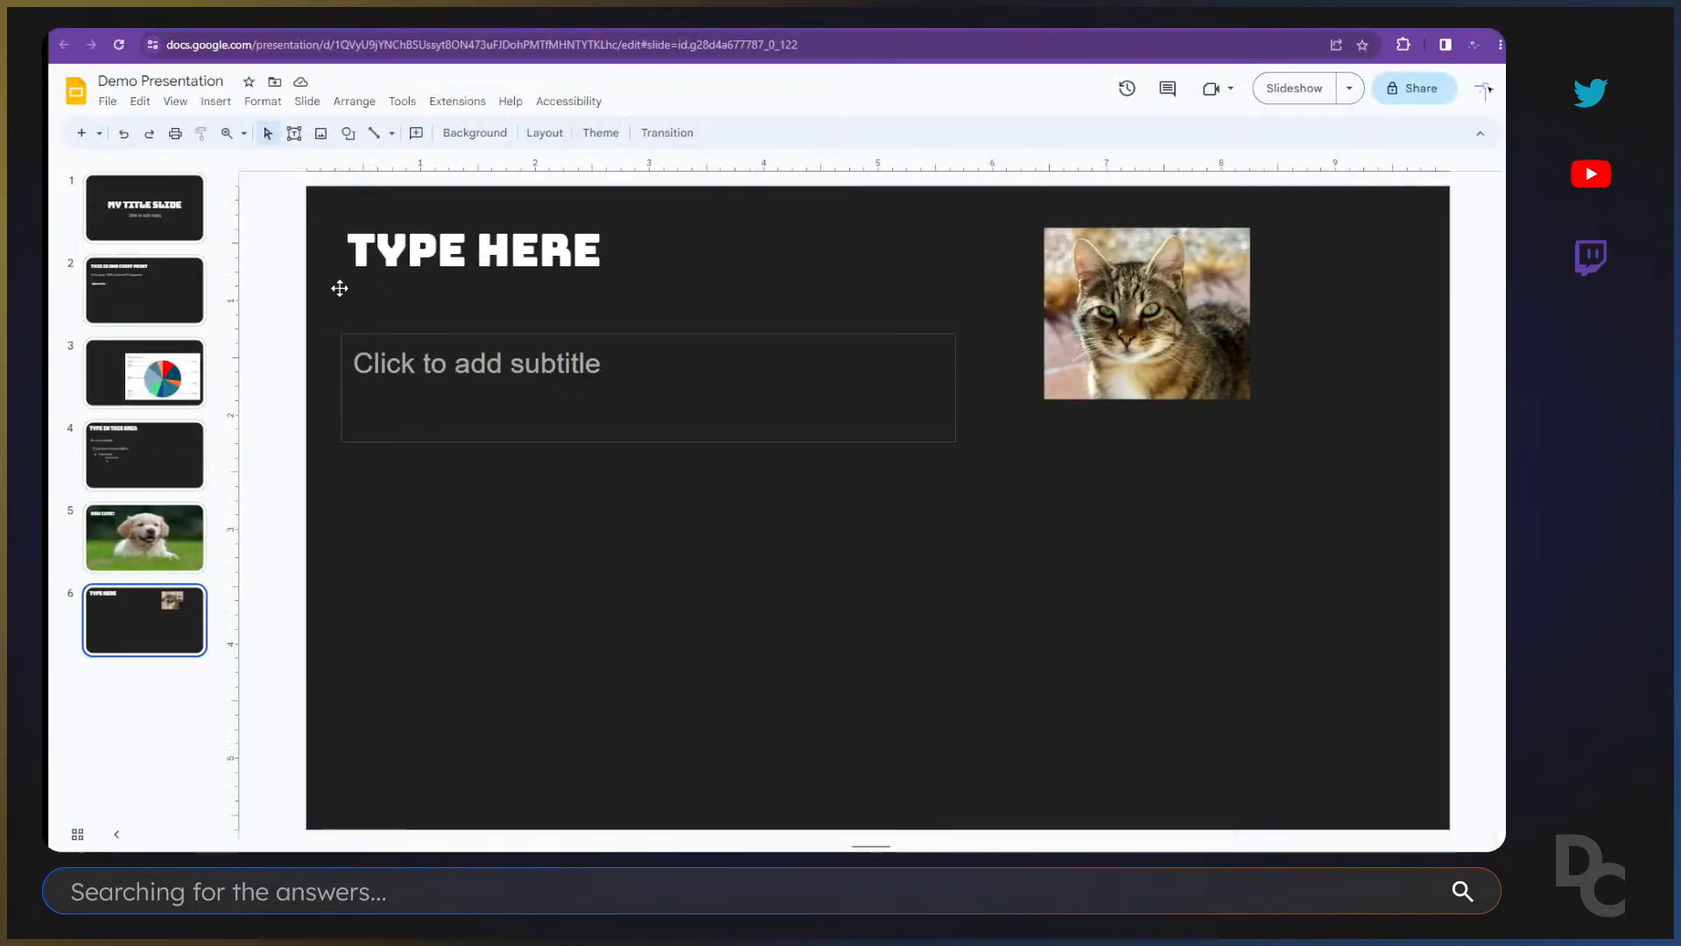
Step: Duplicate the "TYPE HERE" title box and place the copy below the subtitle placeholder, offset to the right
{"action": "left_click", "coordinate": [607, 282]}
{"action": "left_click_drag", "start_coordinate": [602, 252], "coordinate": [346, 253]}
{"action": "left_click", "coordinate": [607, 595]}
{"action": "left_click", "coordinate": [635, 256]}
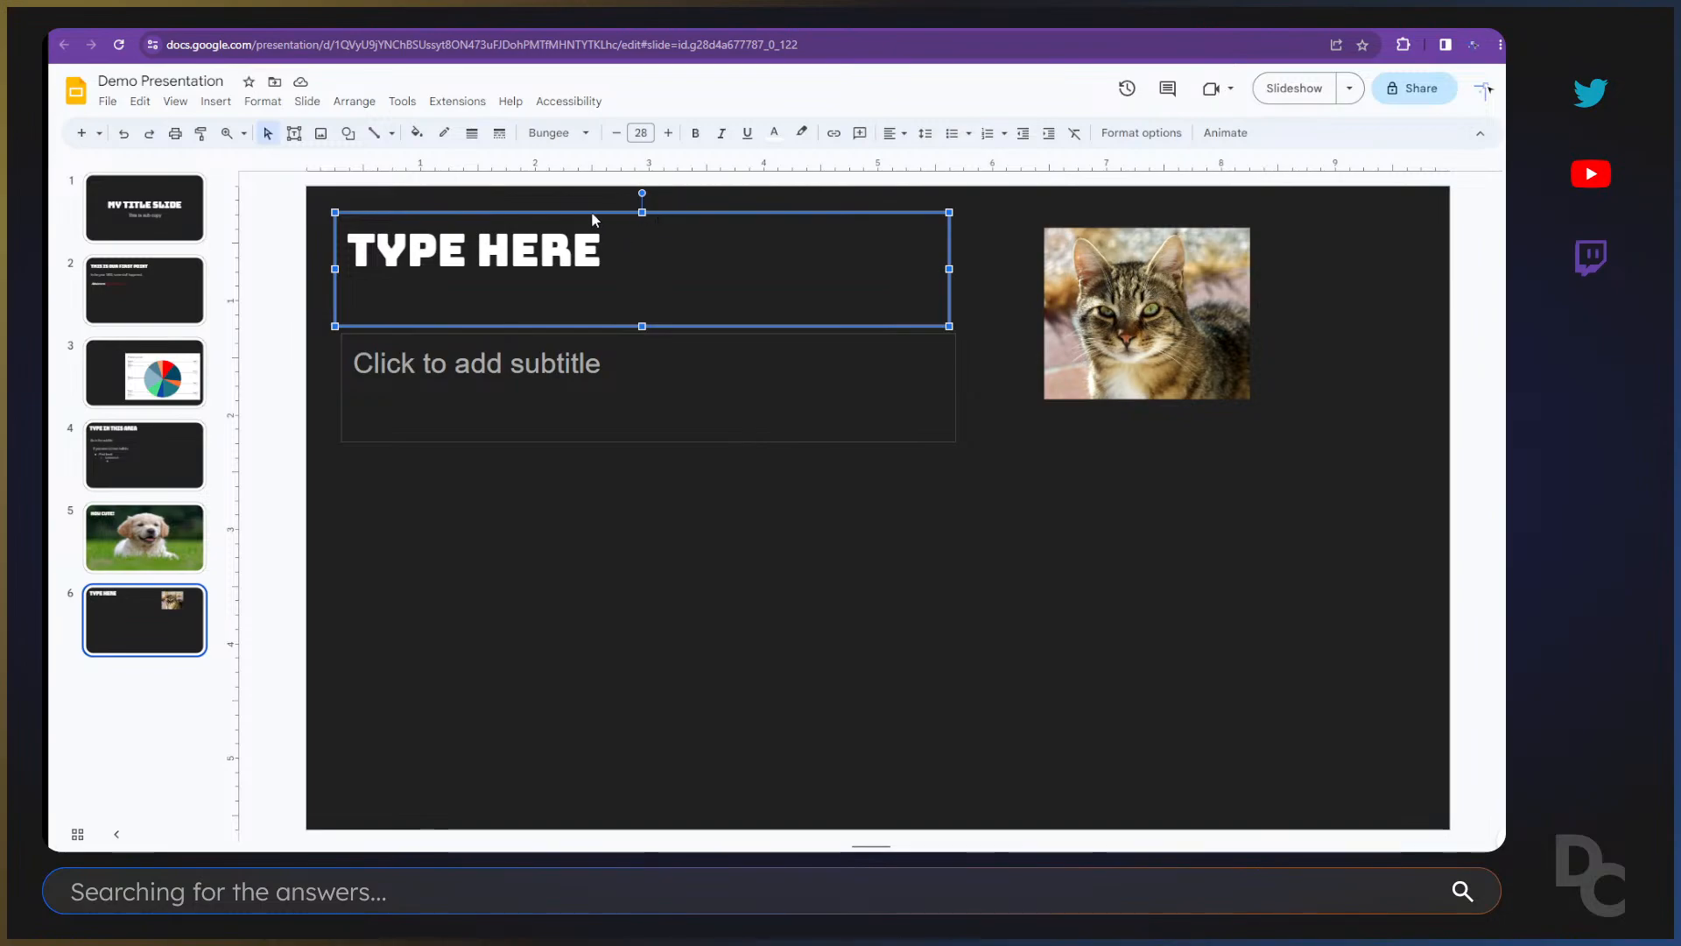
{"action": "left_click_drag", "start_coordinate": [591, 212], "coordinate": [803, 486]}
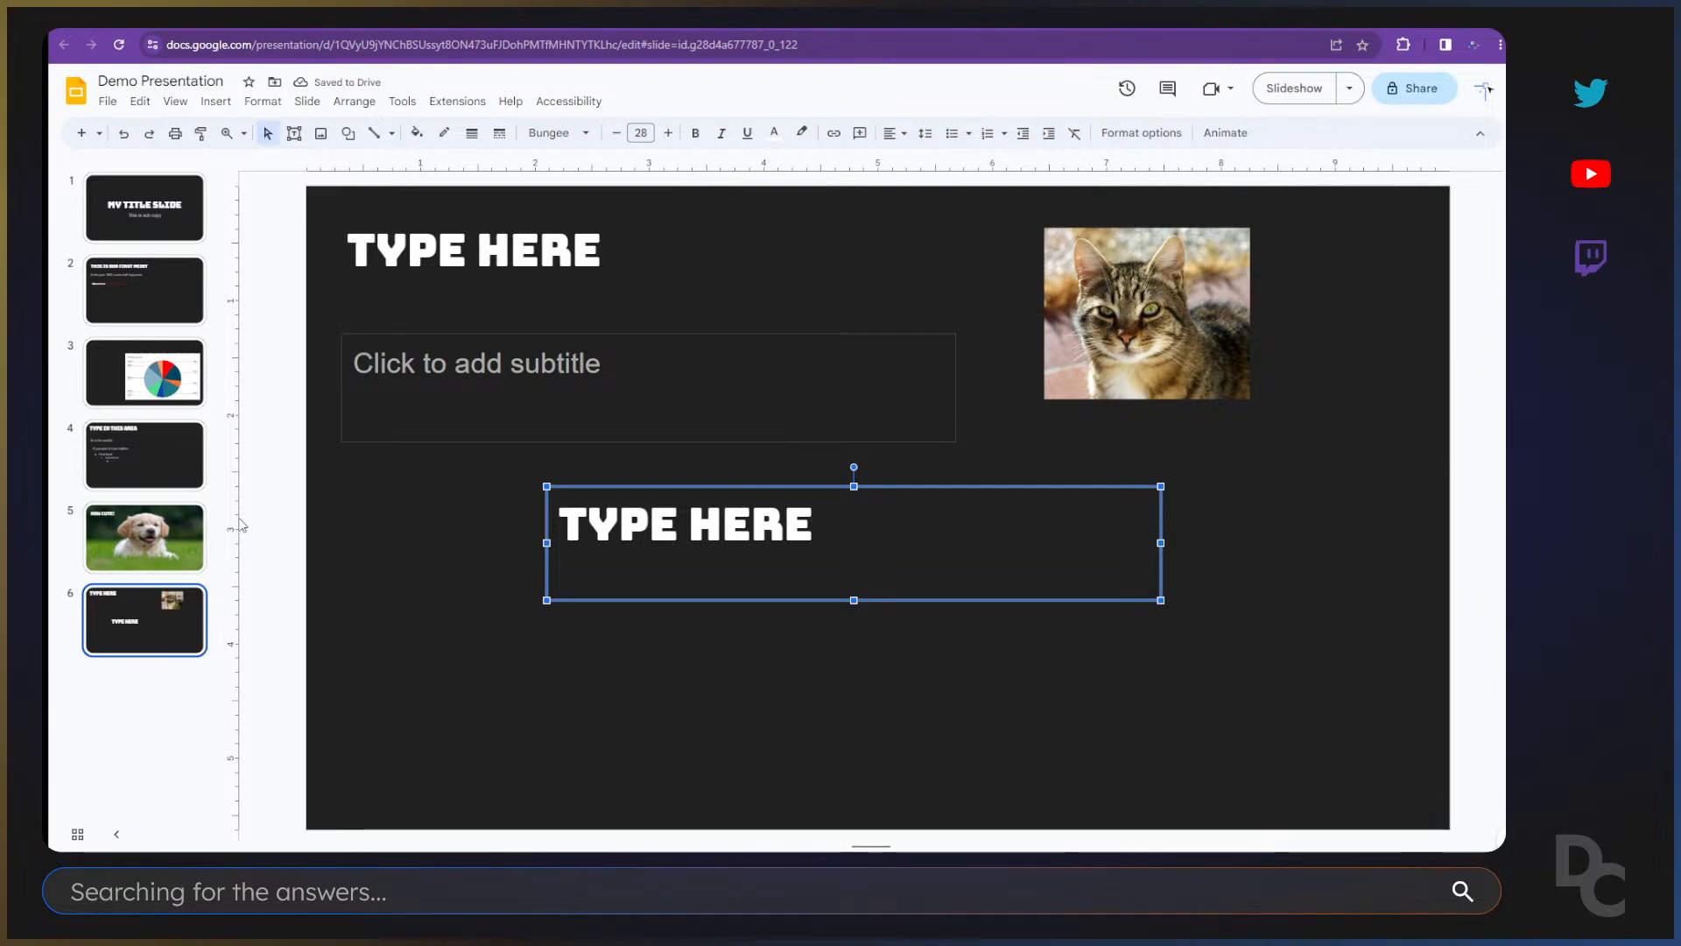
Step: Apply the Section header layout to slide 6
{"action": "right_click", "coordinate": [357, 553]}
{"action": "mouse_move", "coordinate": [491, 386]}
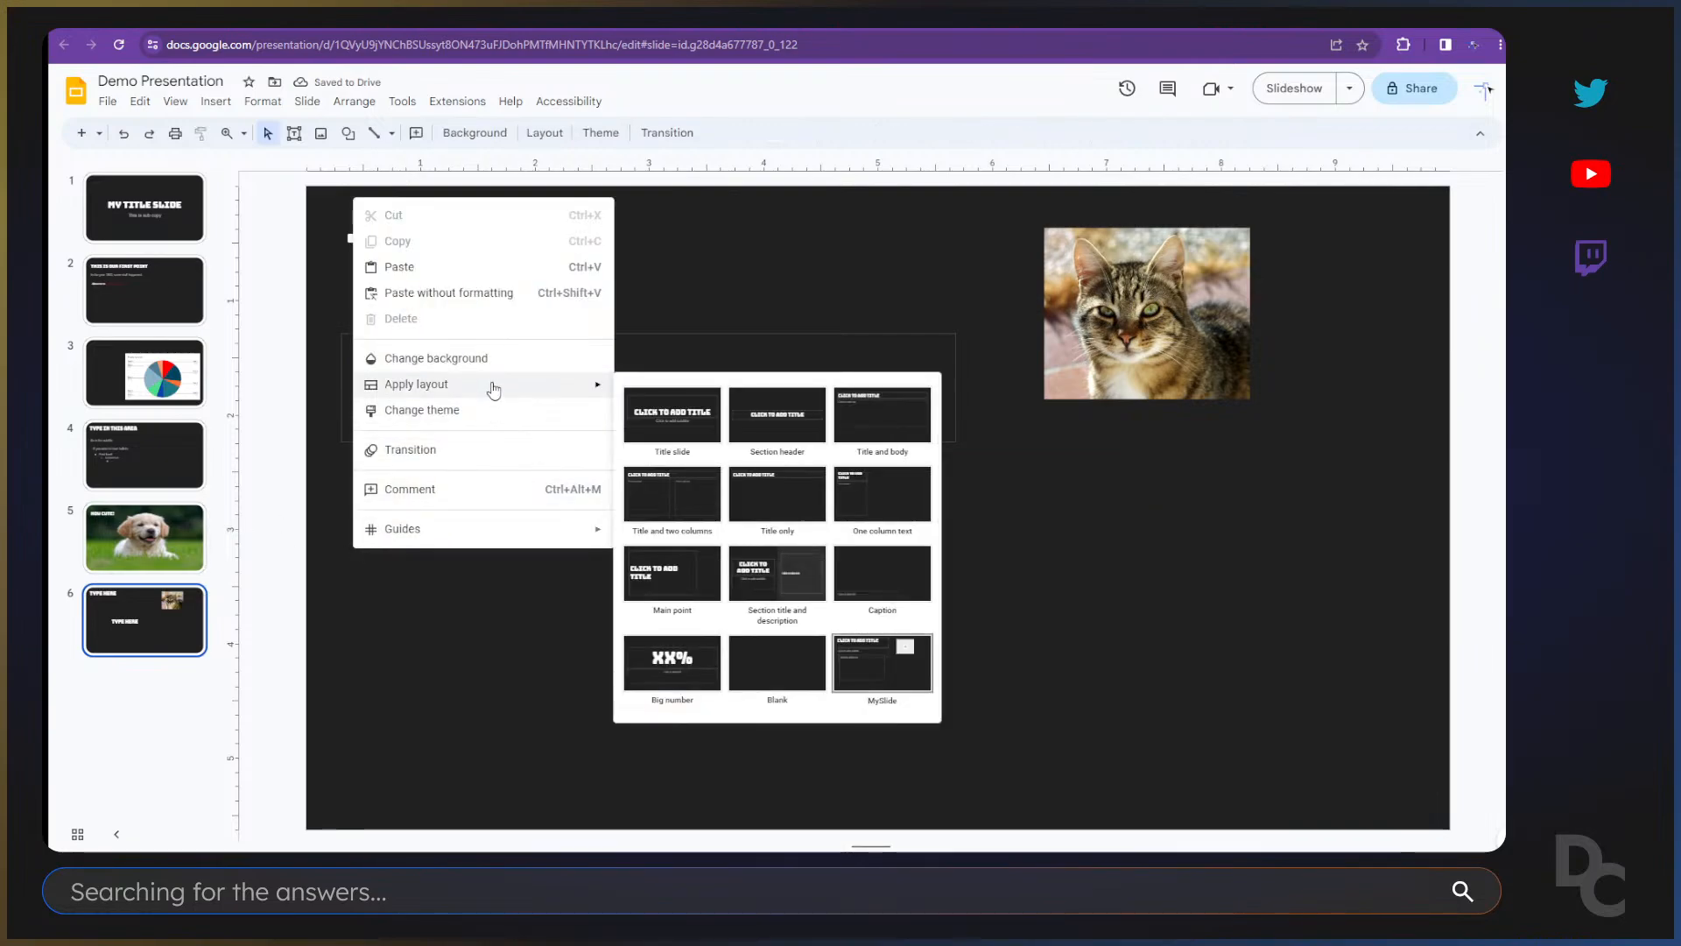
{"action": "left_click", "coordinate": [775, 429]}
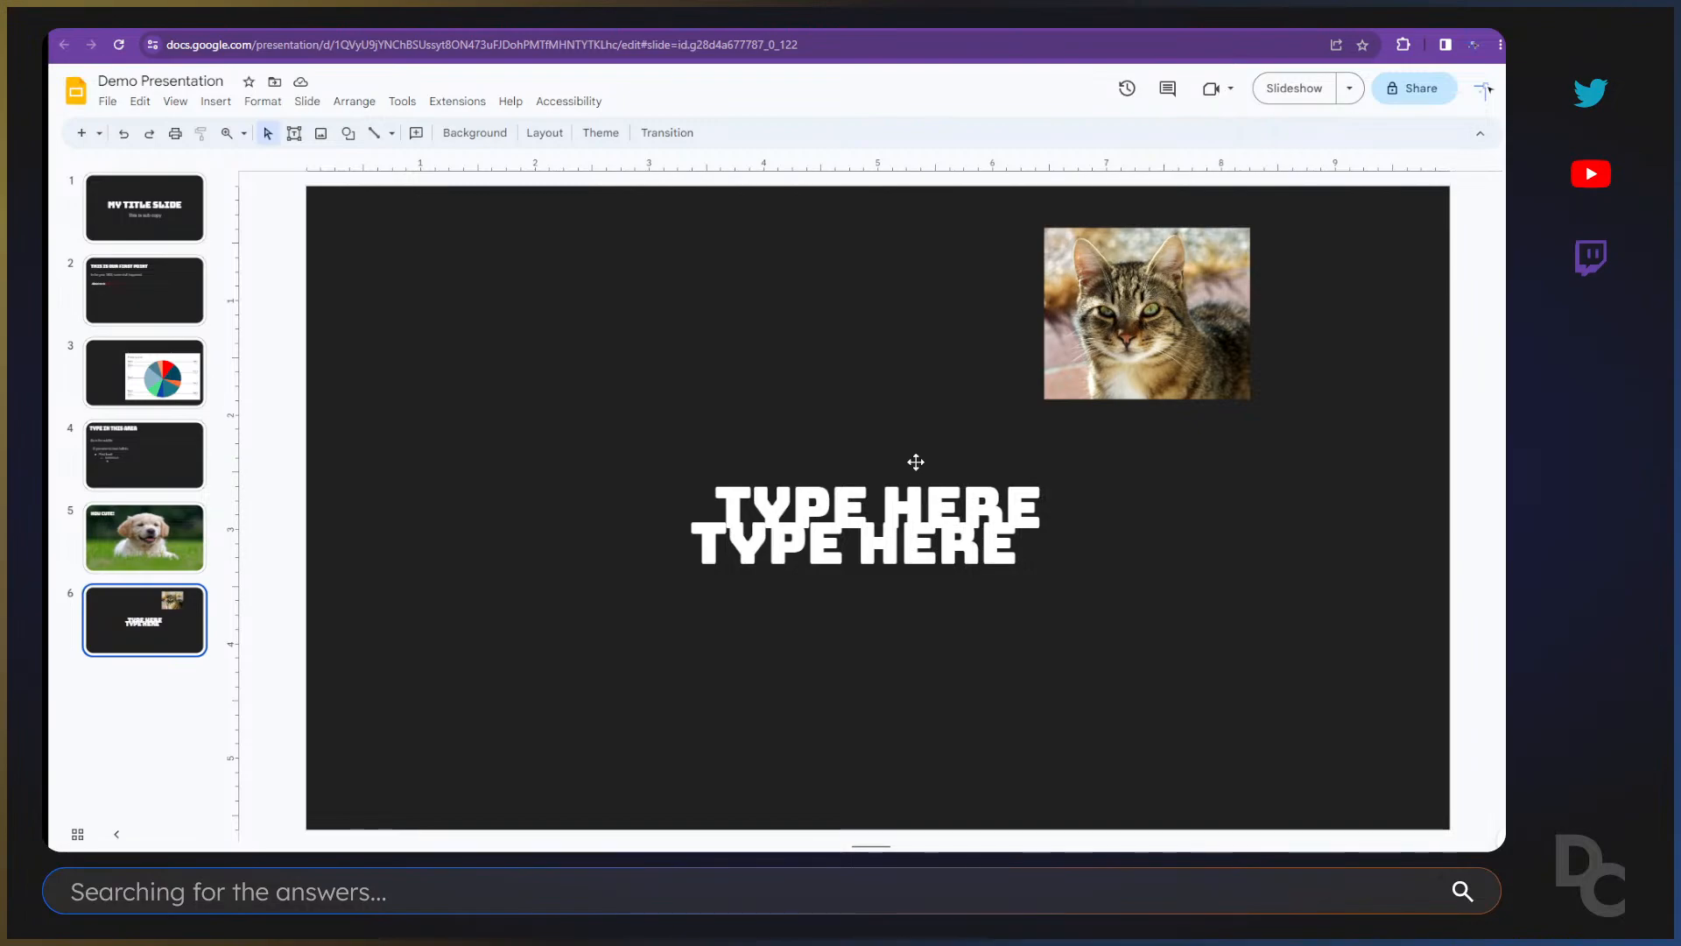
Step: Add a text box reading "New text" above the overlapping titles on slide 6 and colour its text cyan
{"action": "left_click", "coordinate": [294, 132]}
{"action": "left_click_drag", "start_coordinate": [405, 359], "coordinate": [770, 448]}
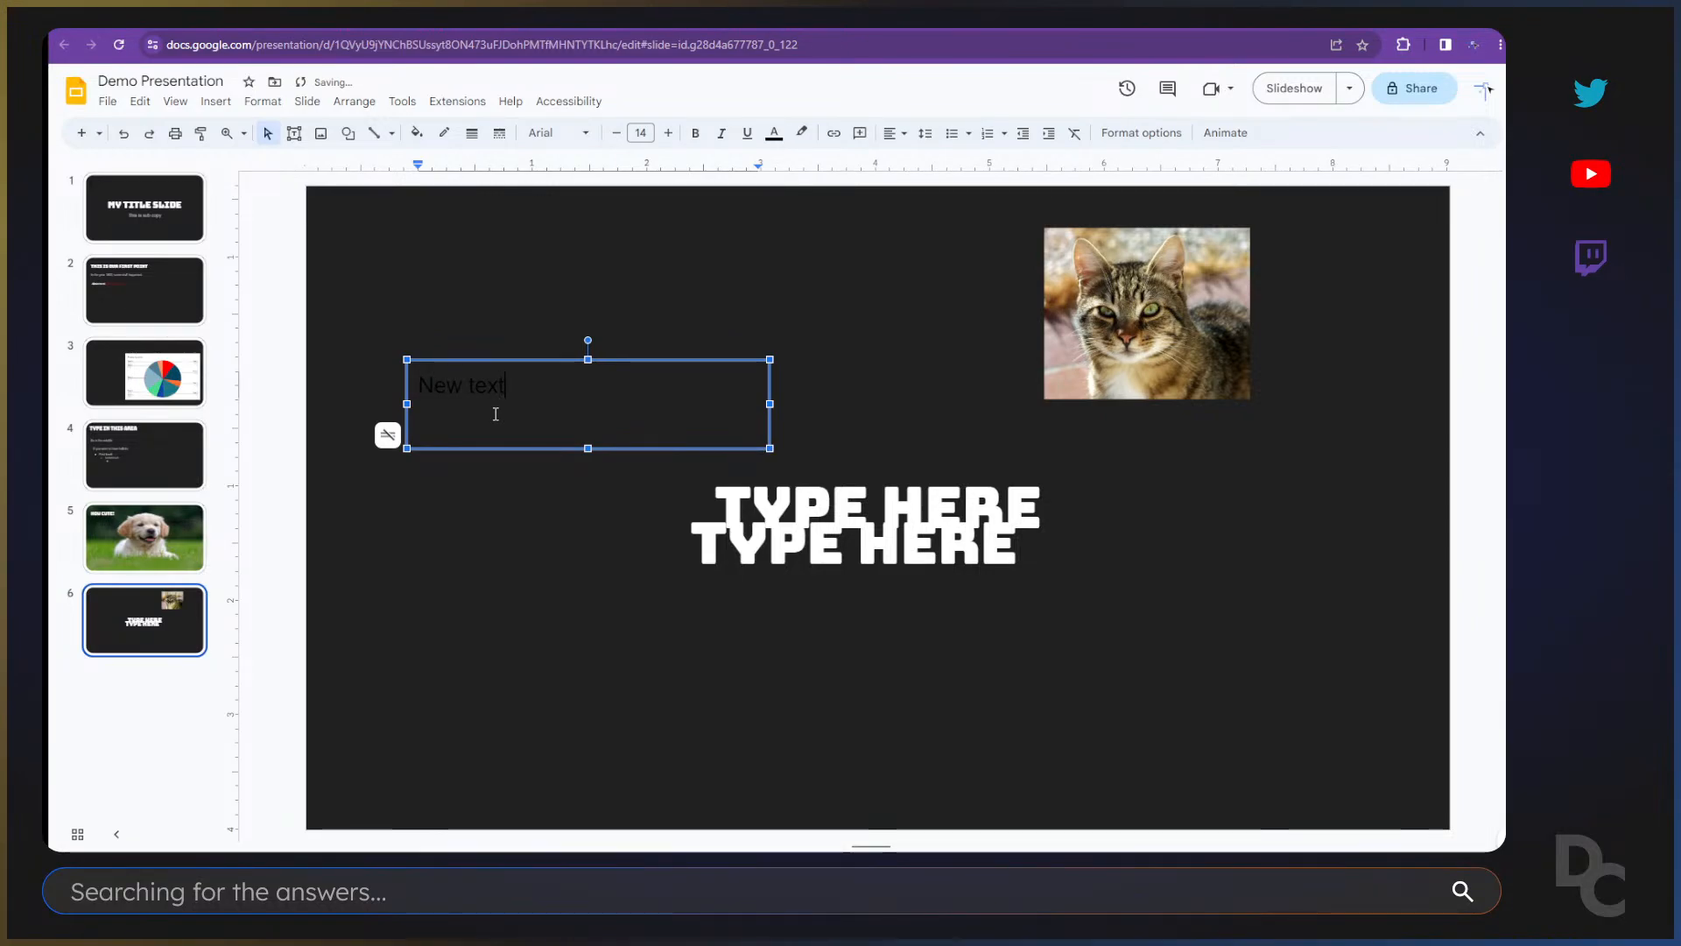
{"action": "left_click", "coordinate": [469, 499]}
{"action": "left_click", "coordinate": [529, 411]}
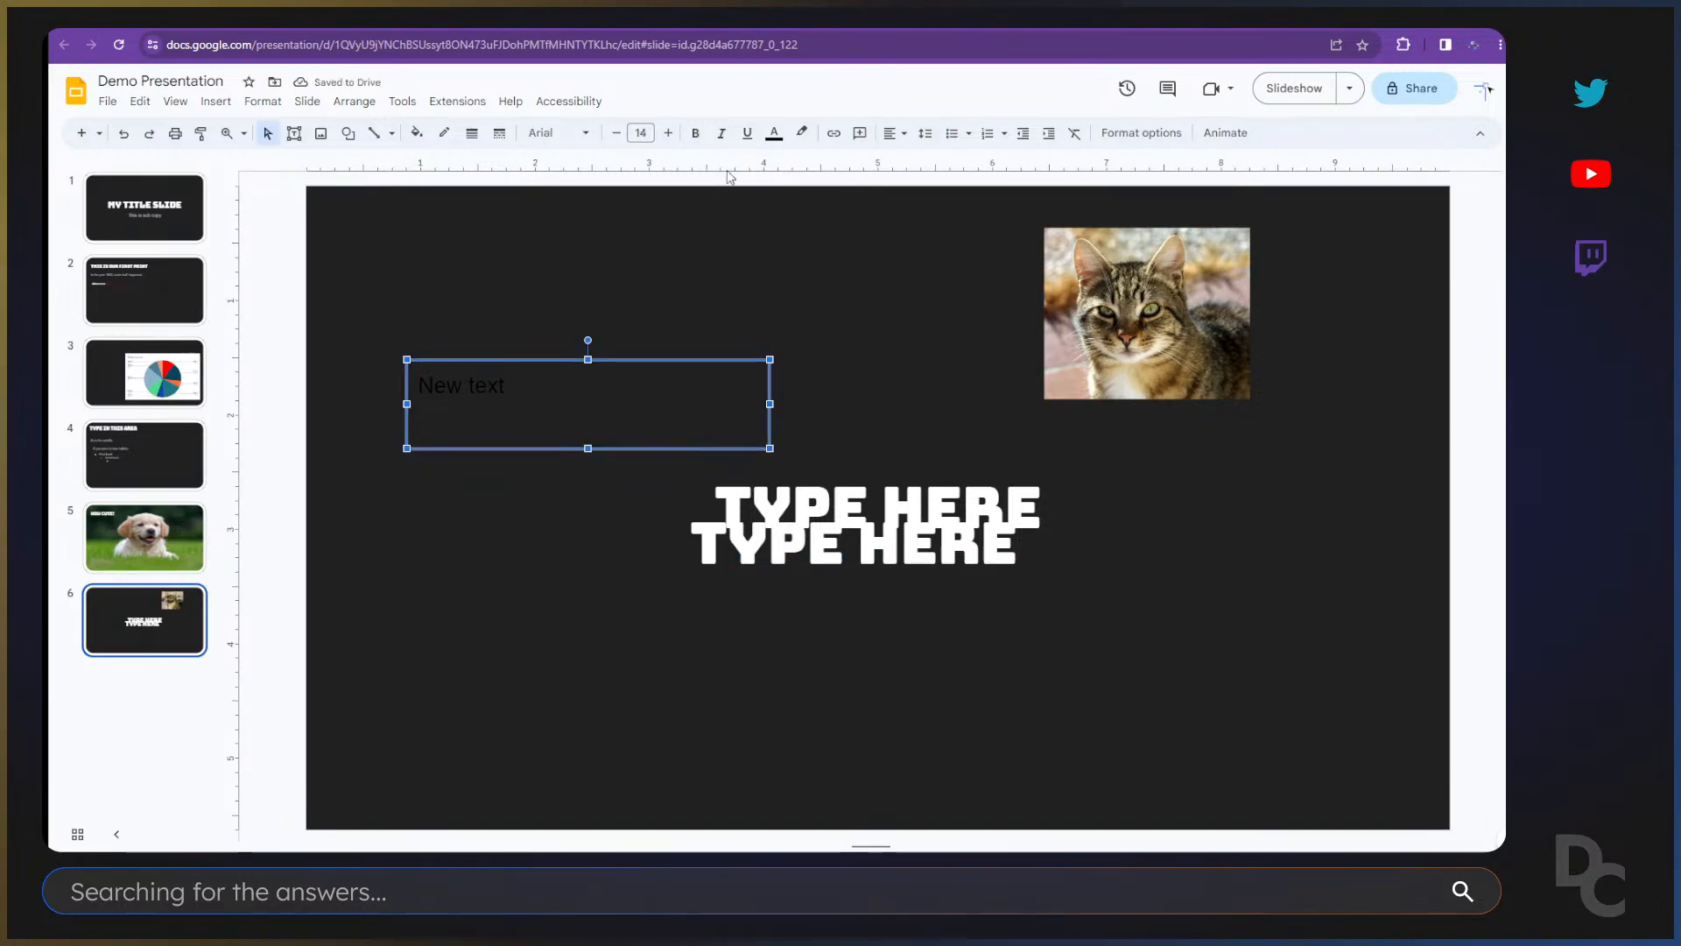
{"action": "left_click", "coordinate": [774, 133]}
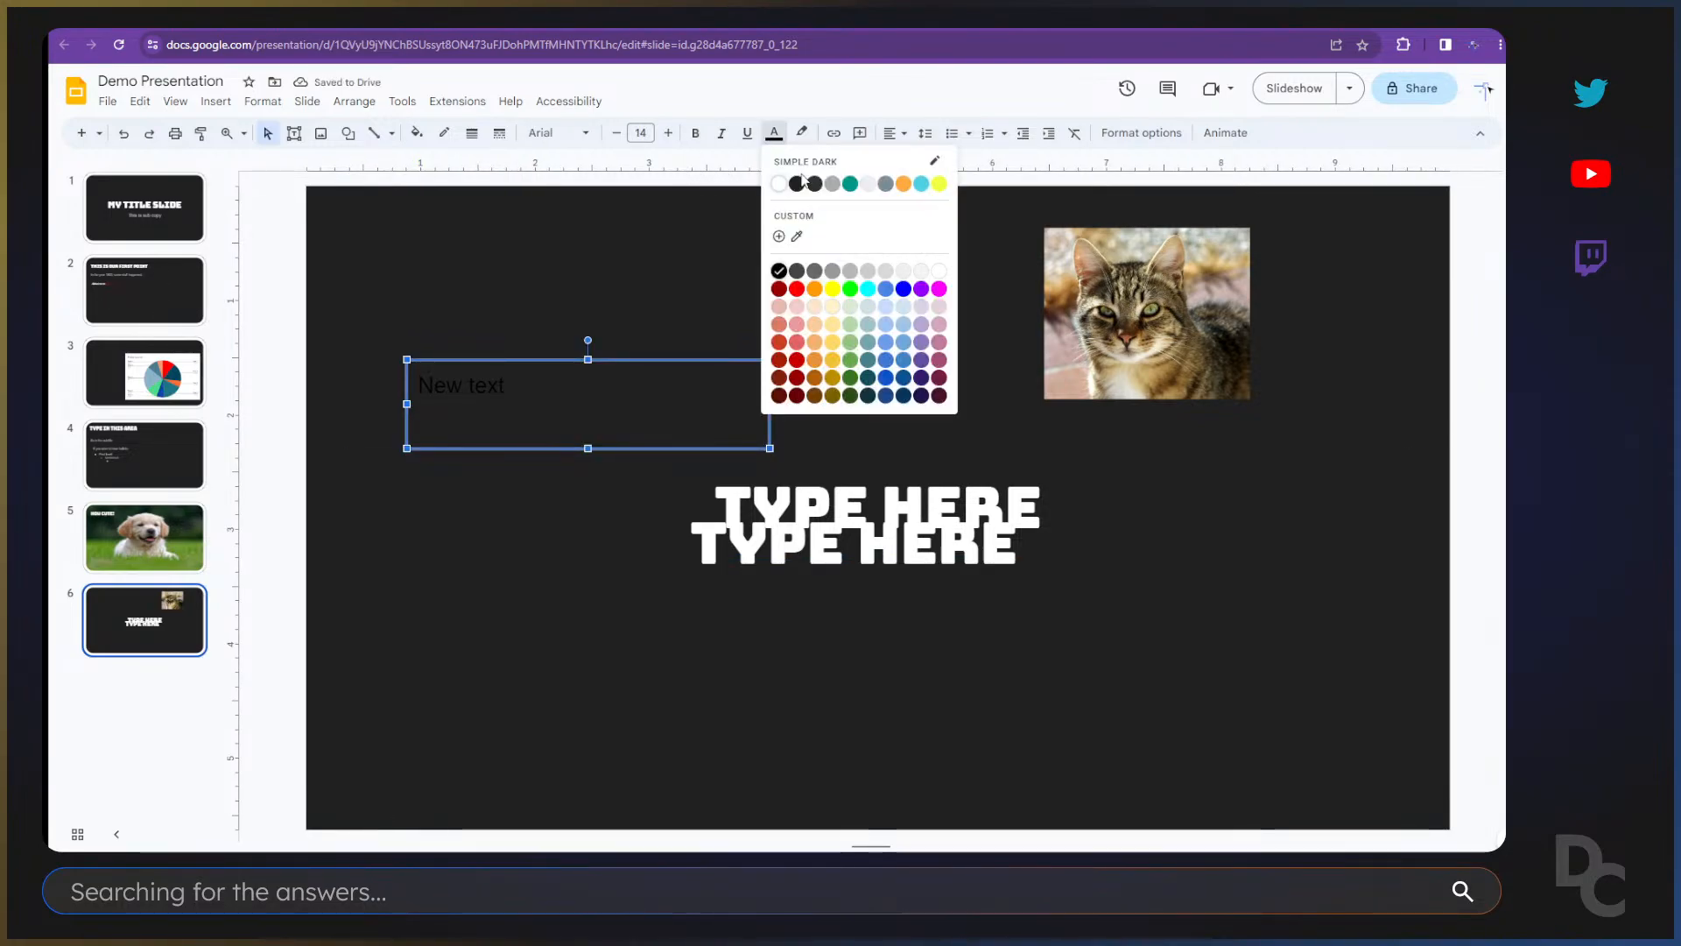
{"action": "left_click", "coordinate": [921, 186]}
{"action": "left_click", "coordinate": [770, 657]}
Step: Apply the MySlide layout to slide 6
{"action": "left_click", "coordinate": [939, 571]}
{"action": "left_click", "coordinate": [938, 571]}
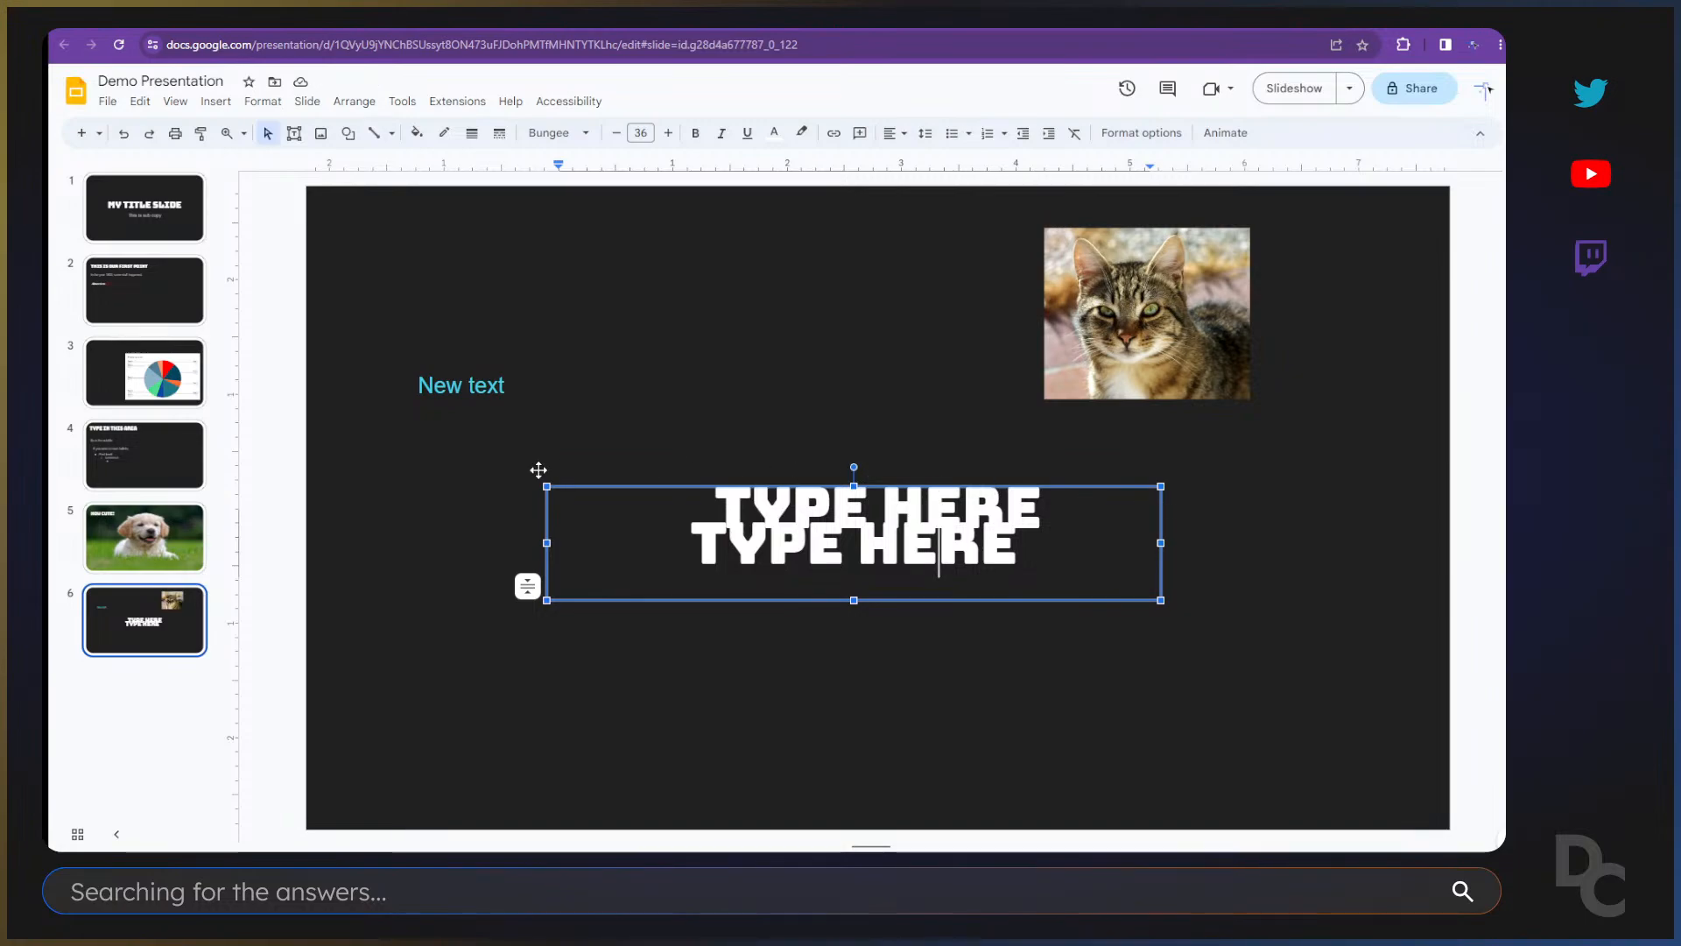
{"action": "right_click", "coordinate": [426, 522]}
{"action": "right_click", "coordinate": [344, 618]}
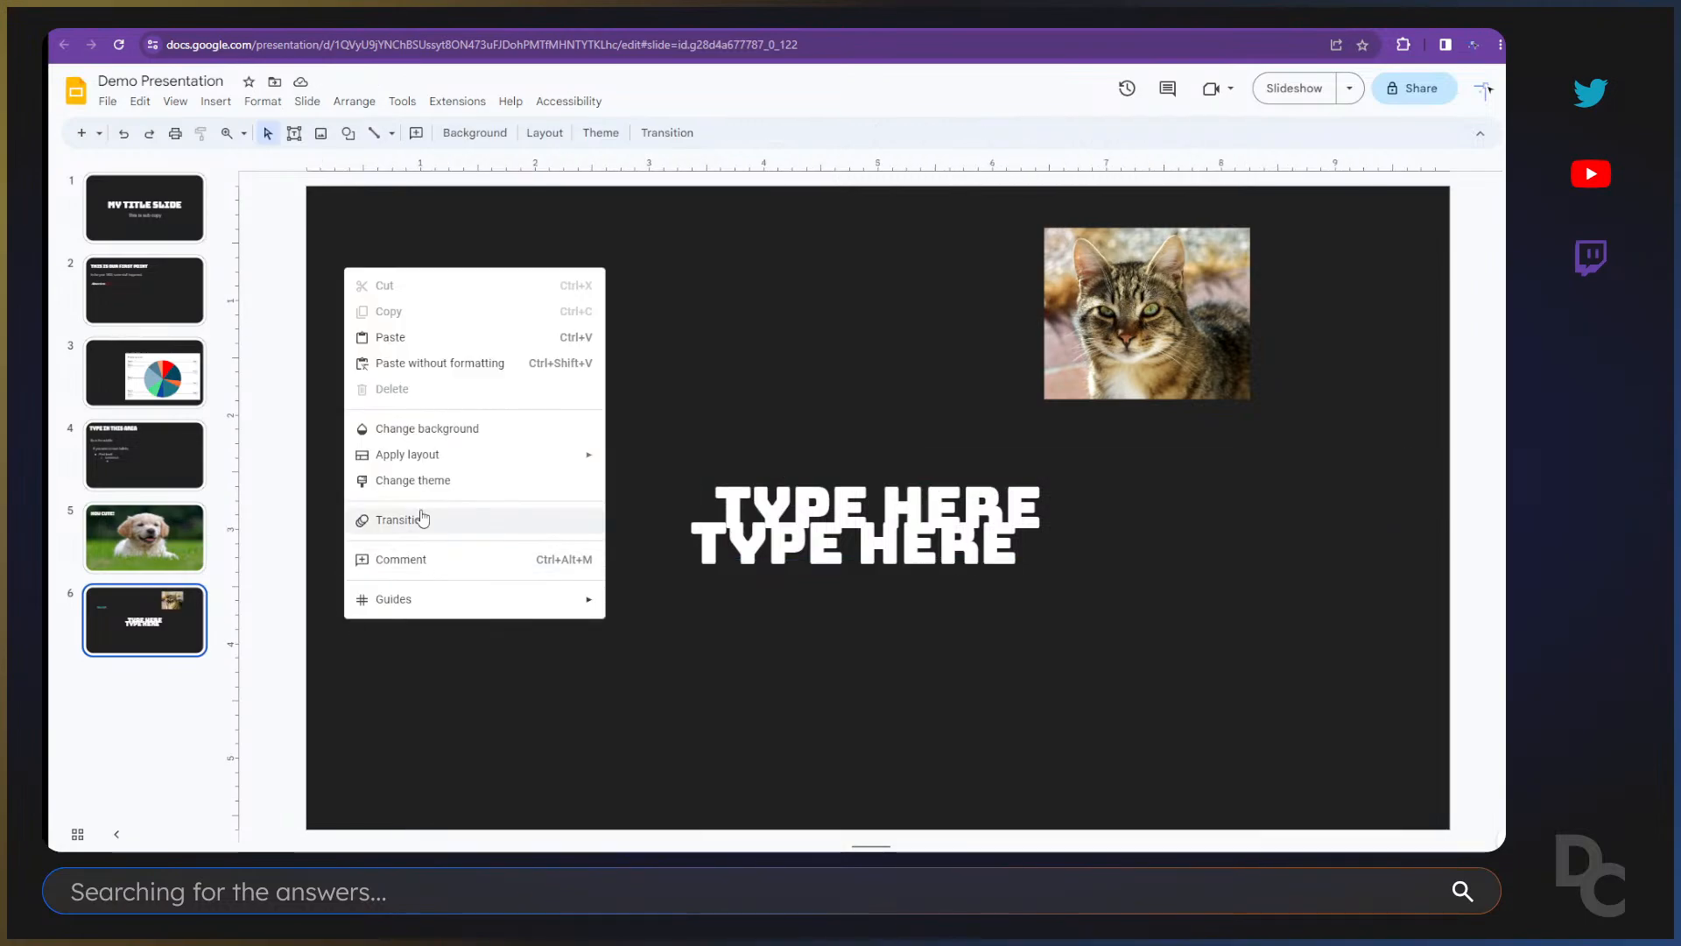
{"action": "mouse_move", "coordinate": [463, 463]}
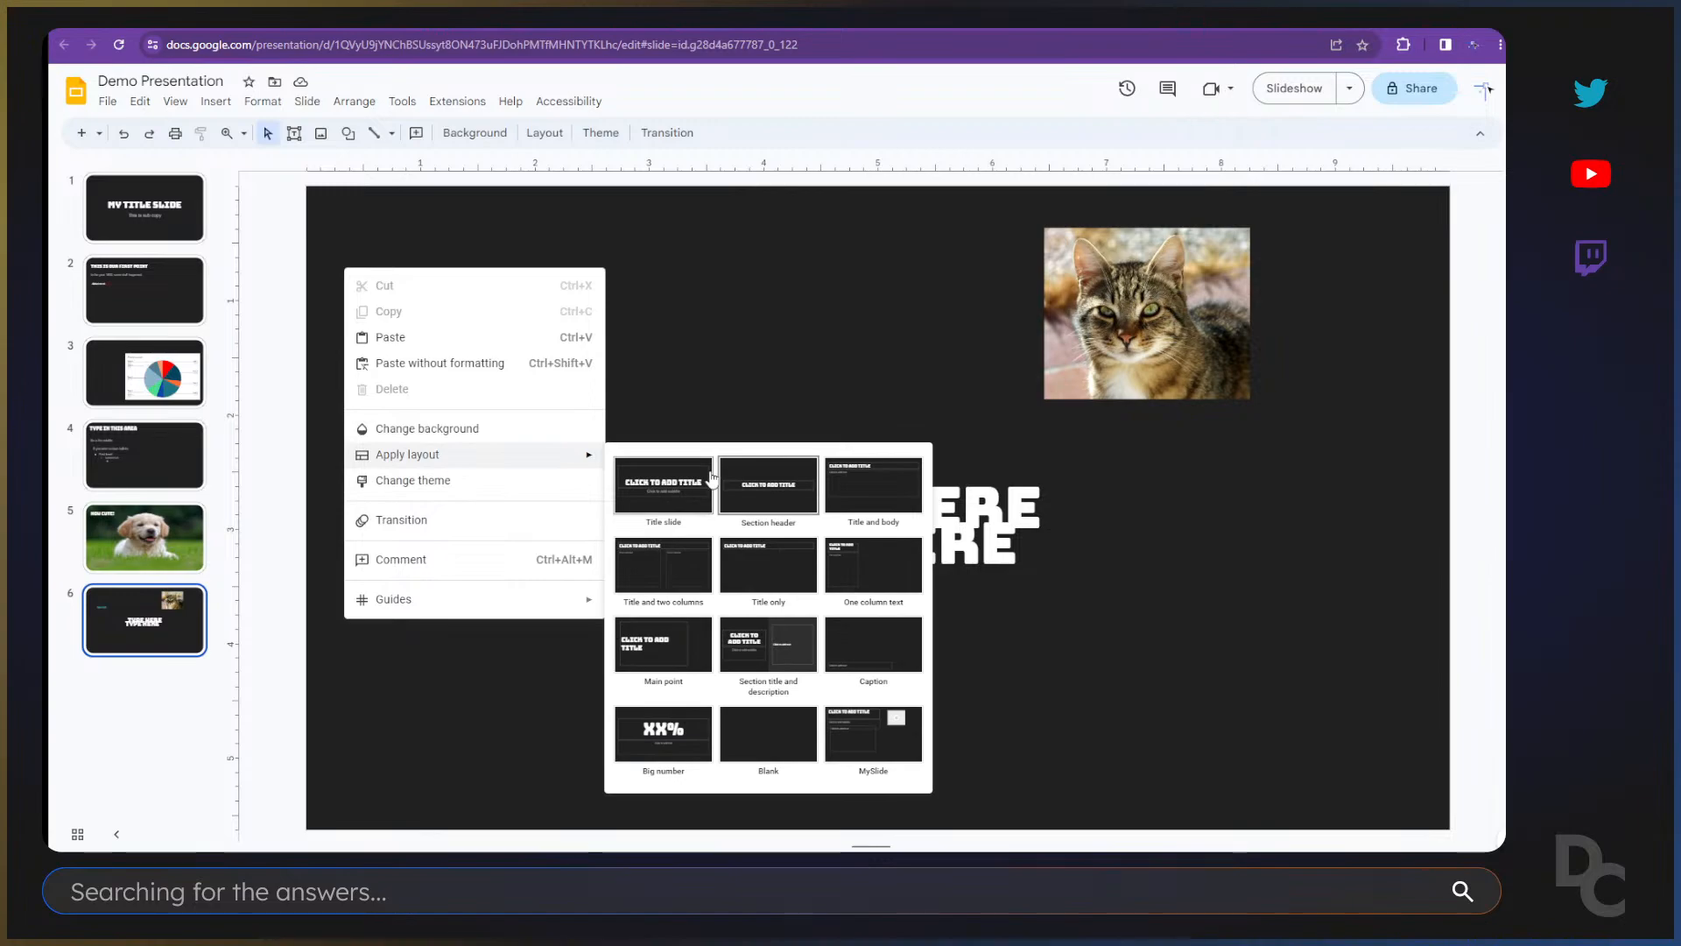
{"action": "left_click", "coordinate": [893, 741]}
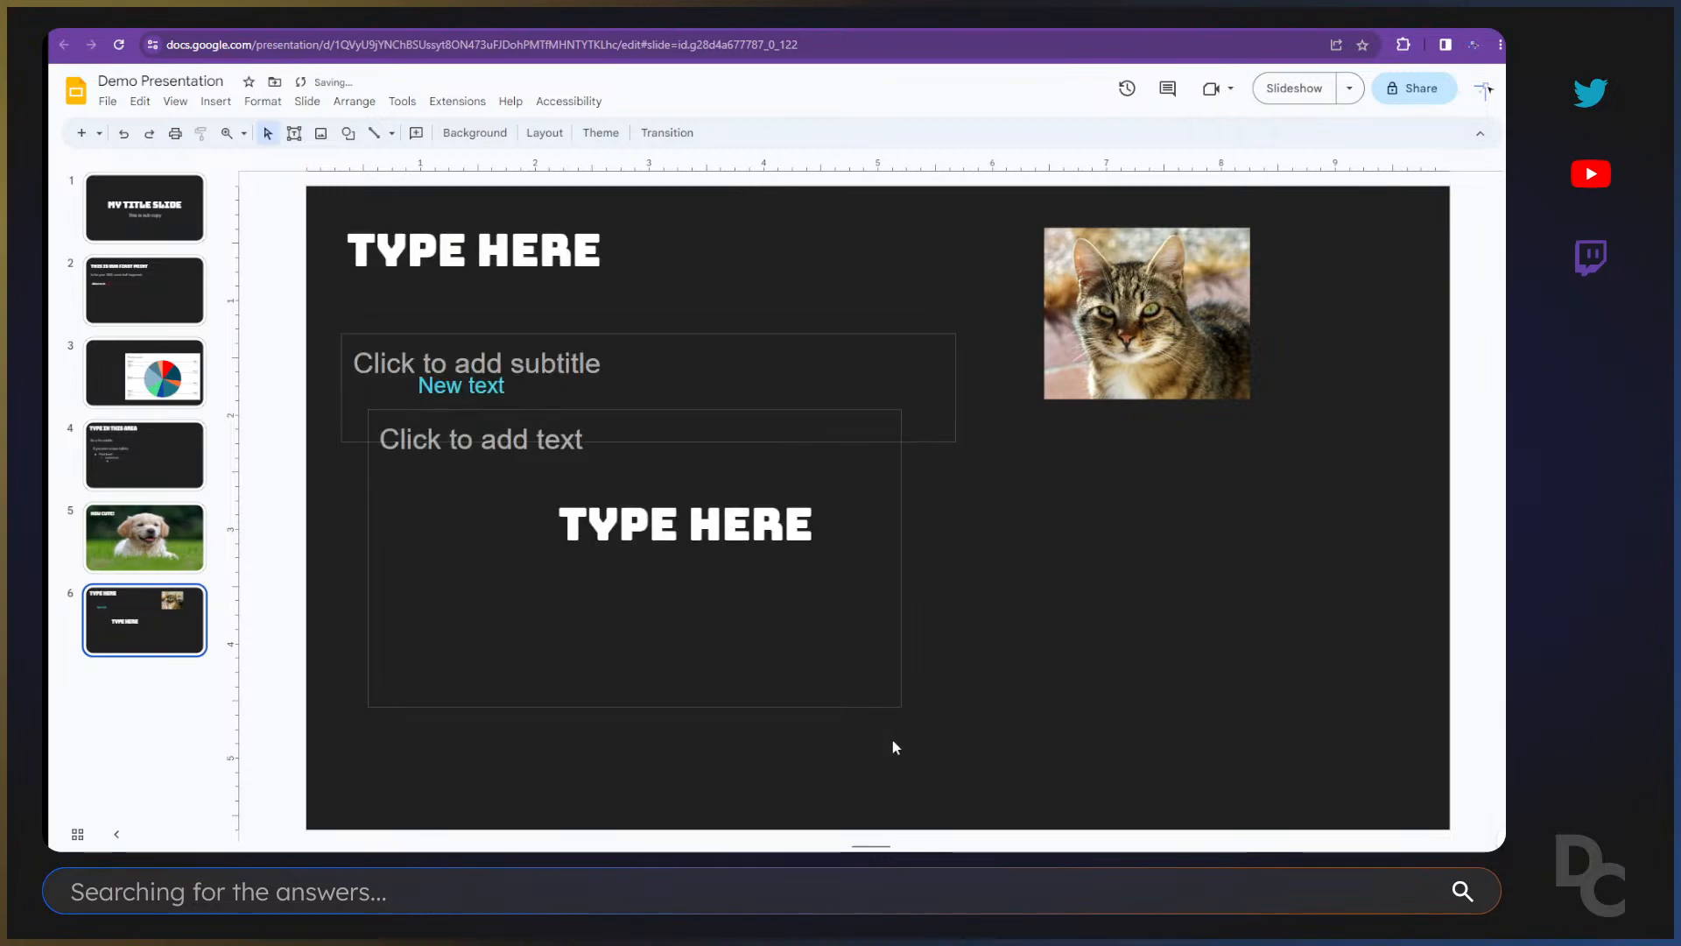
Step: Open the theme builder and delete the image placeholder from the MySlide layout
{"action": "left_click", "coordinate": [855, 432]}
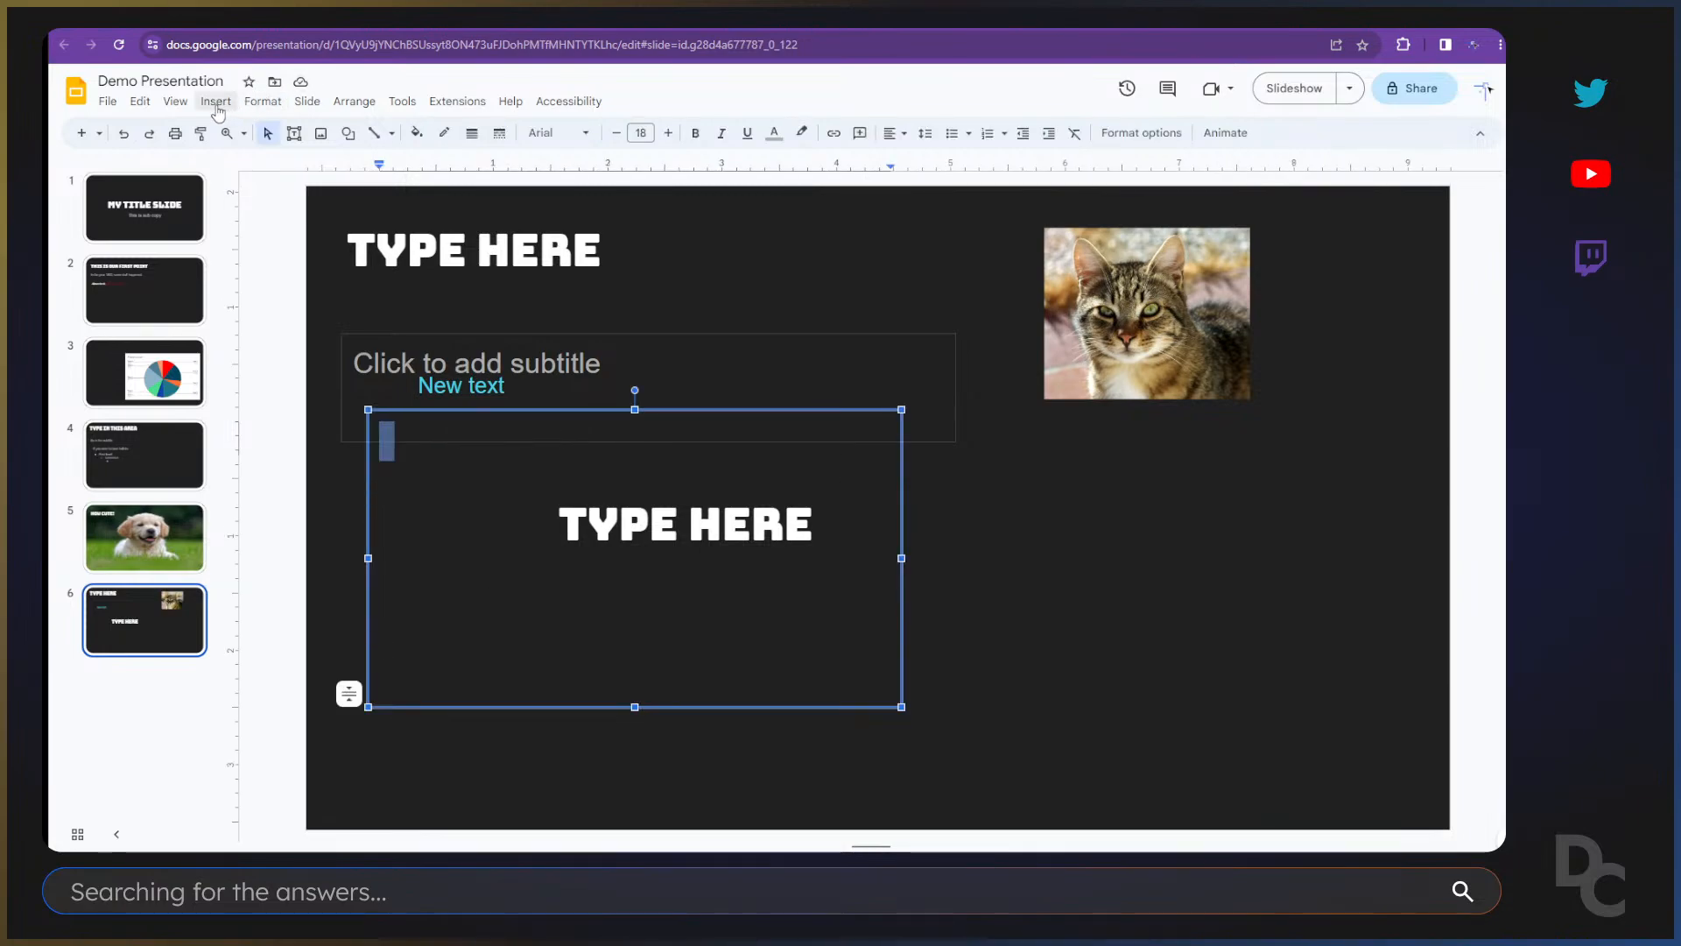
{"action": "left_click", "coordinate": [179, 102]}
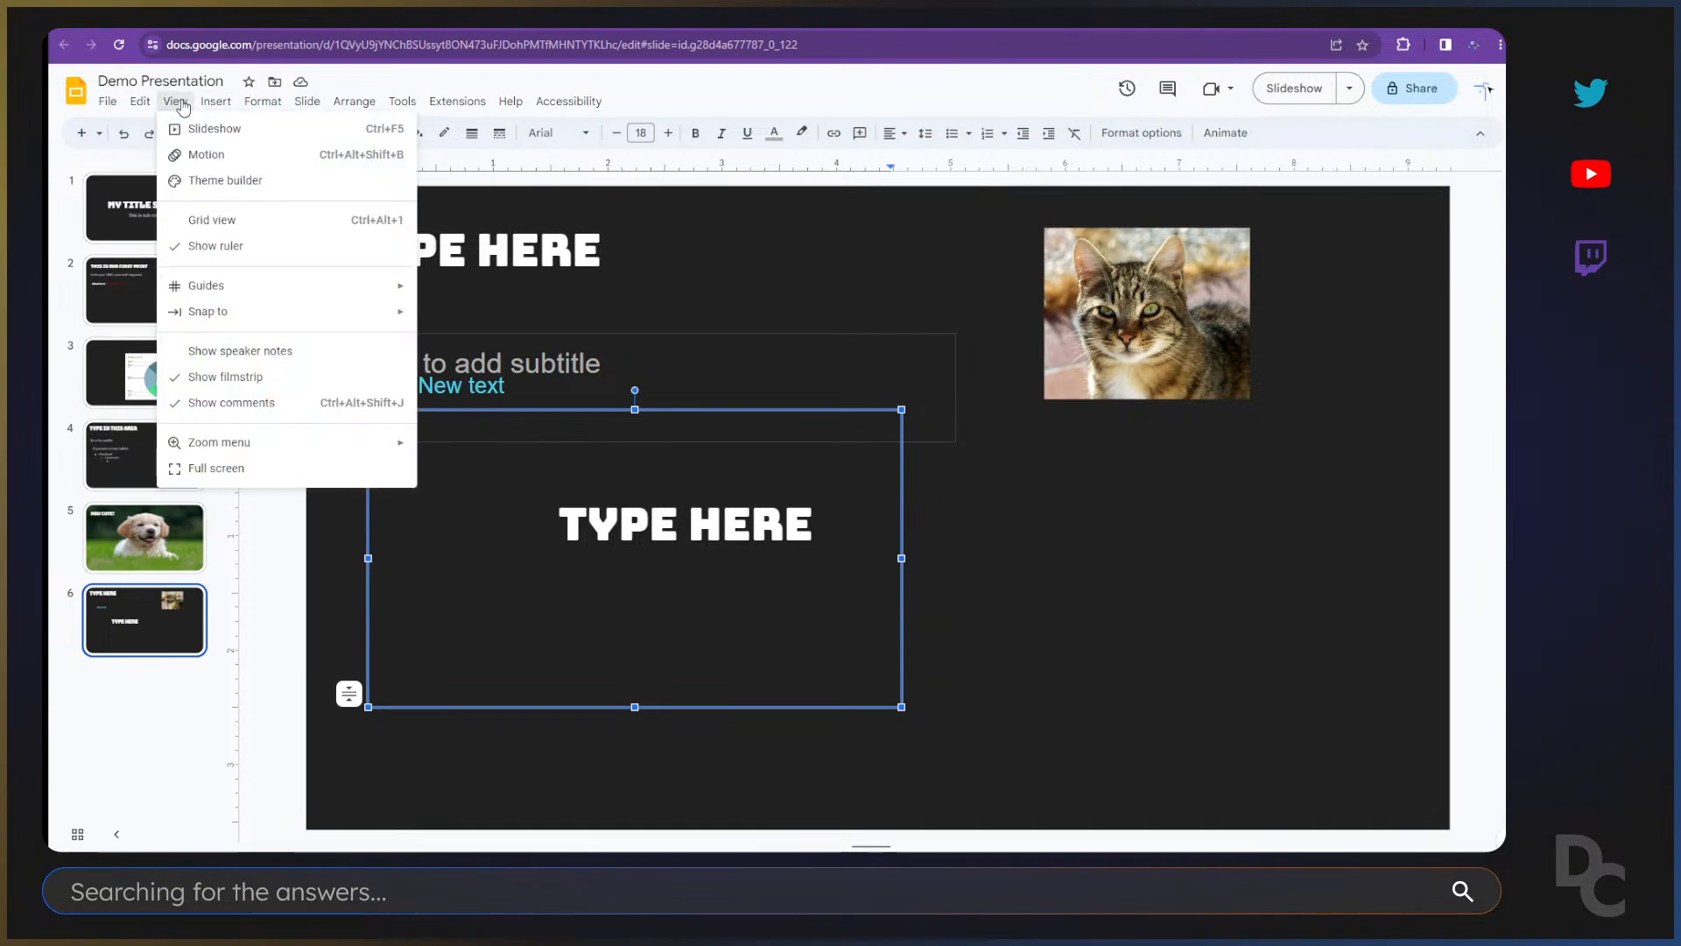
{"action": "left_click", "coordinate": [224, 178]}
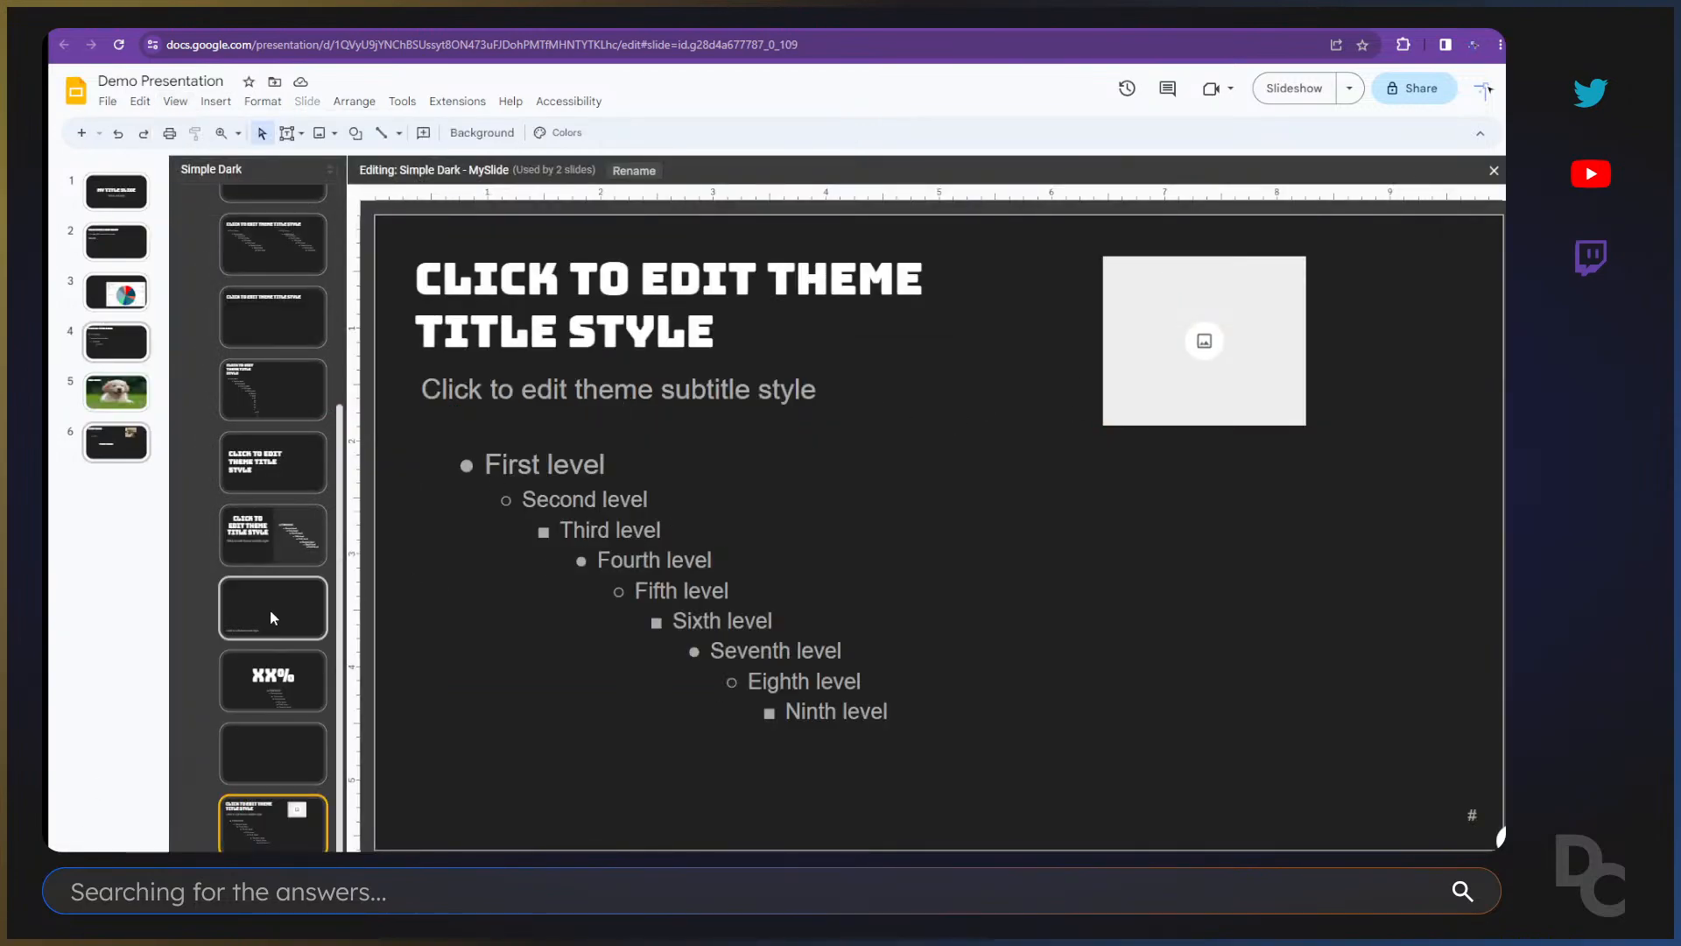
{"action": "left_click", "coordinate": [1133, 343]}
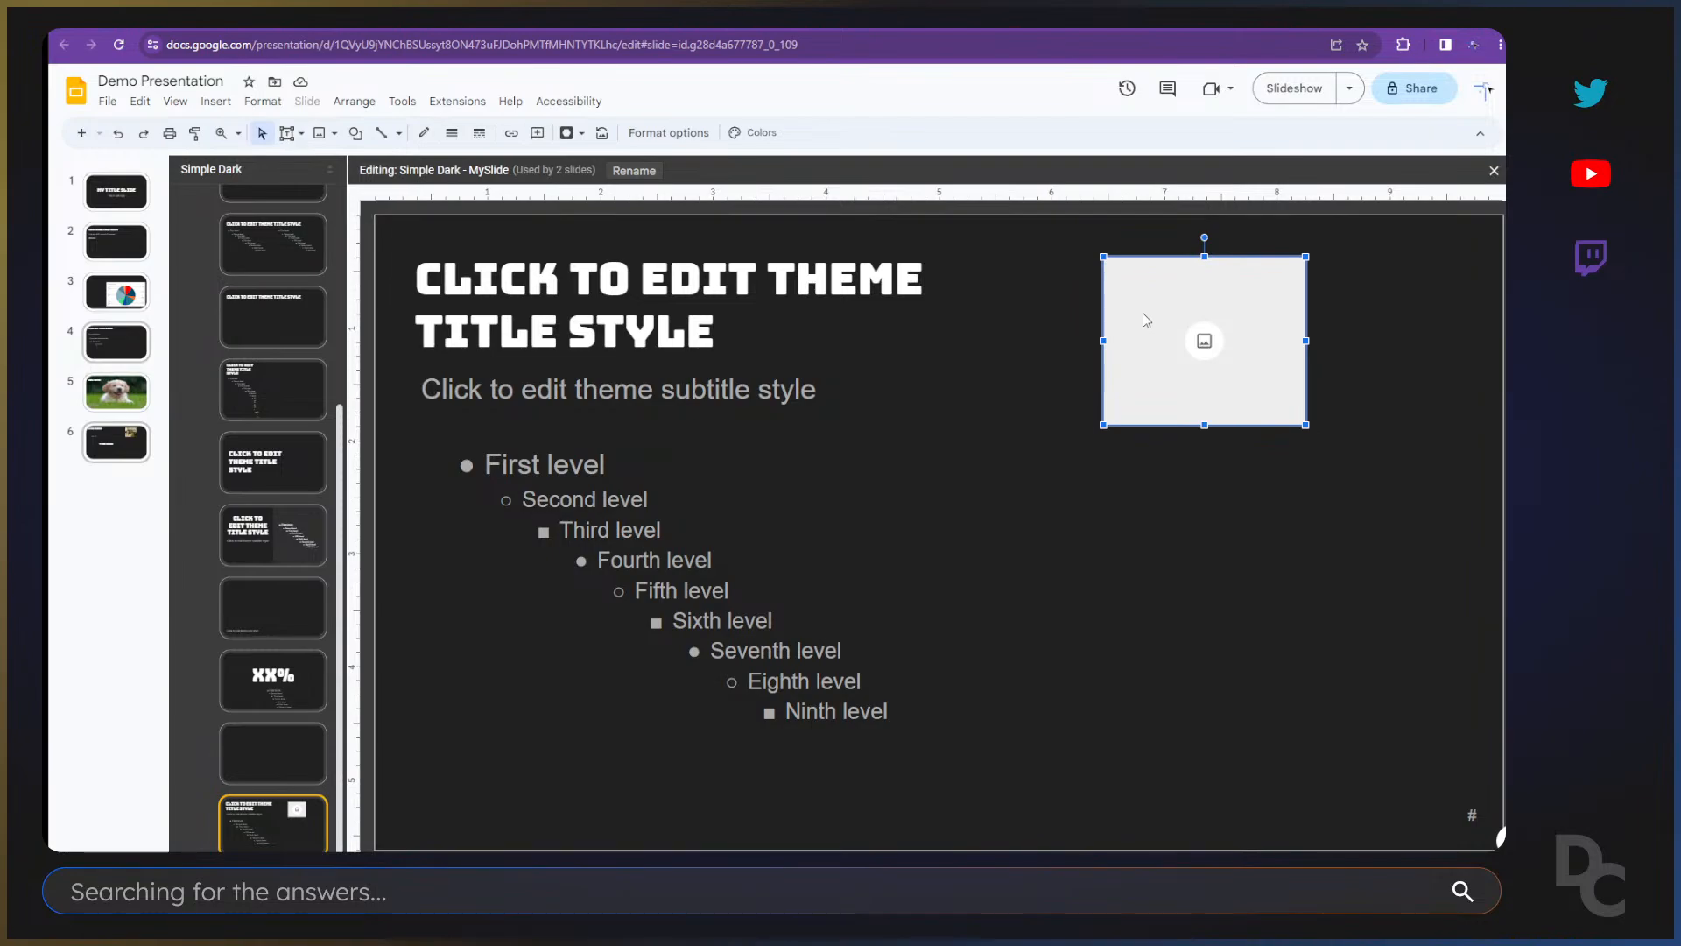
{"action": "key", "text": "Delete"}
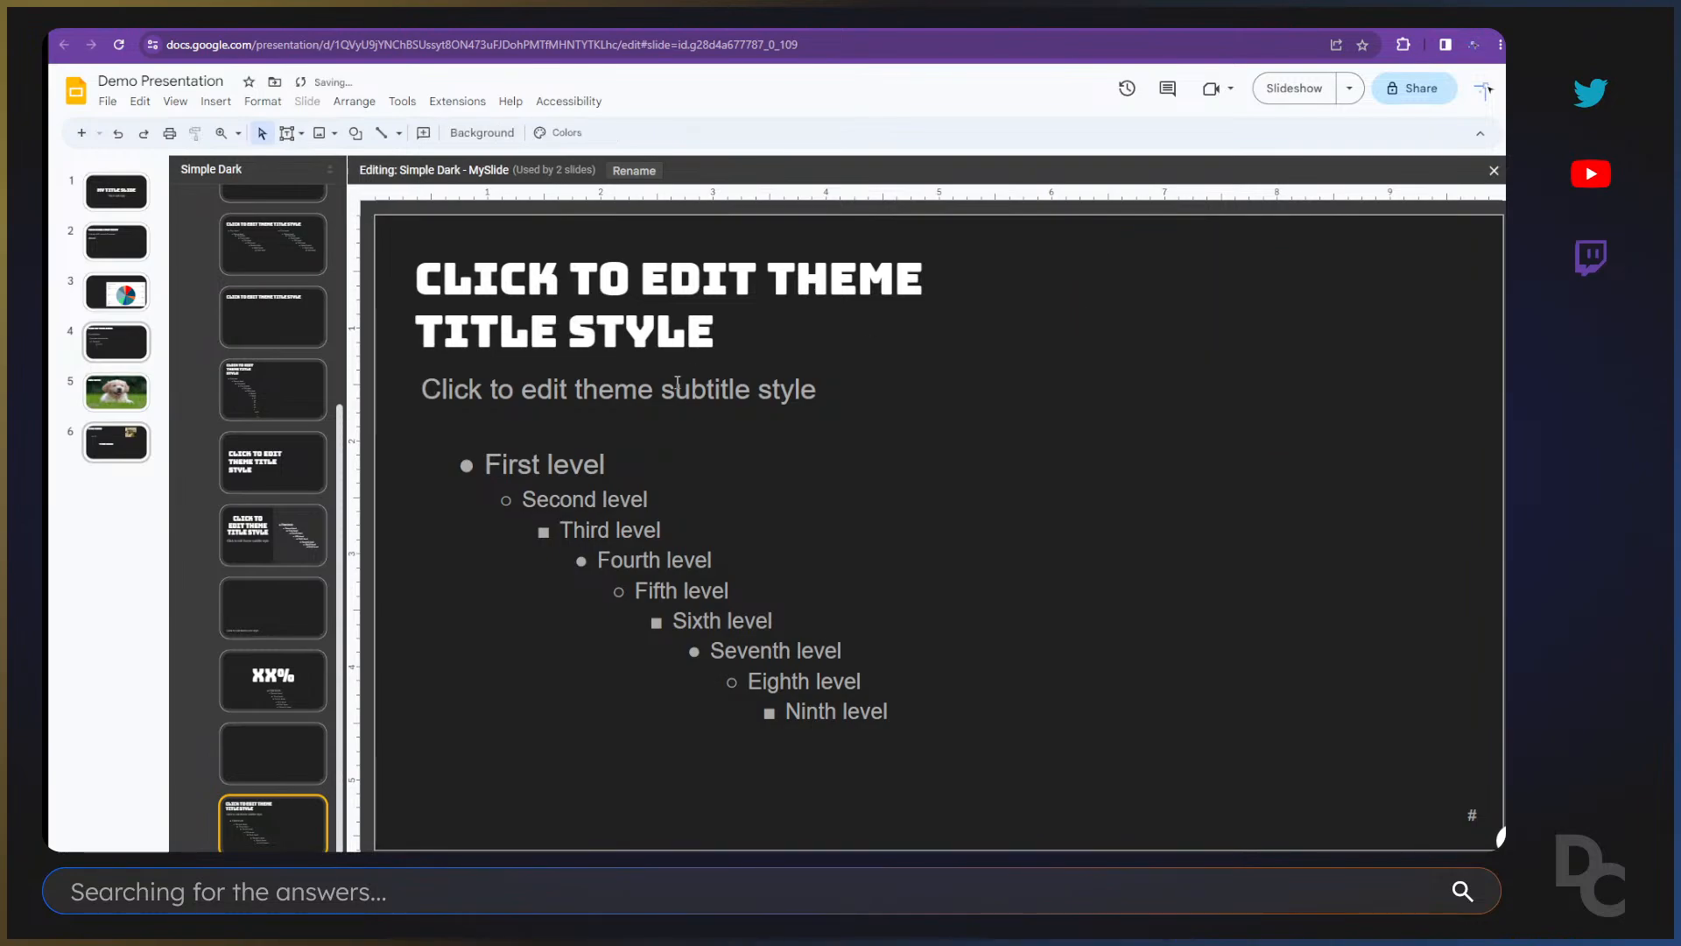
Step: Draw a thin, nearly full-width rectangle between the MySlide title and subtitle placeholders and nudge it slightly down as a divider
{"action": "left_click", "coordinate": [355, 133]}
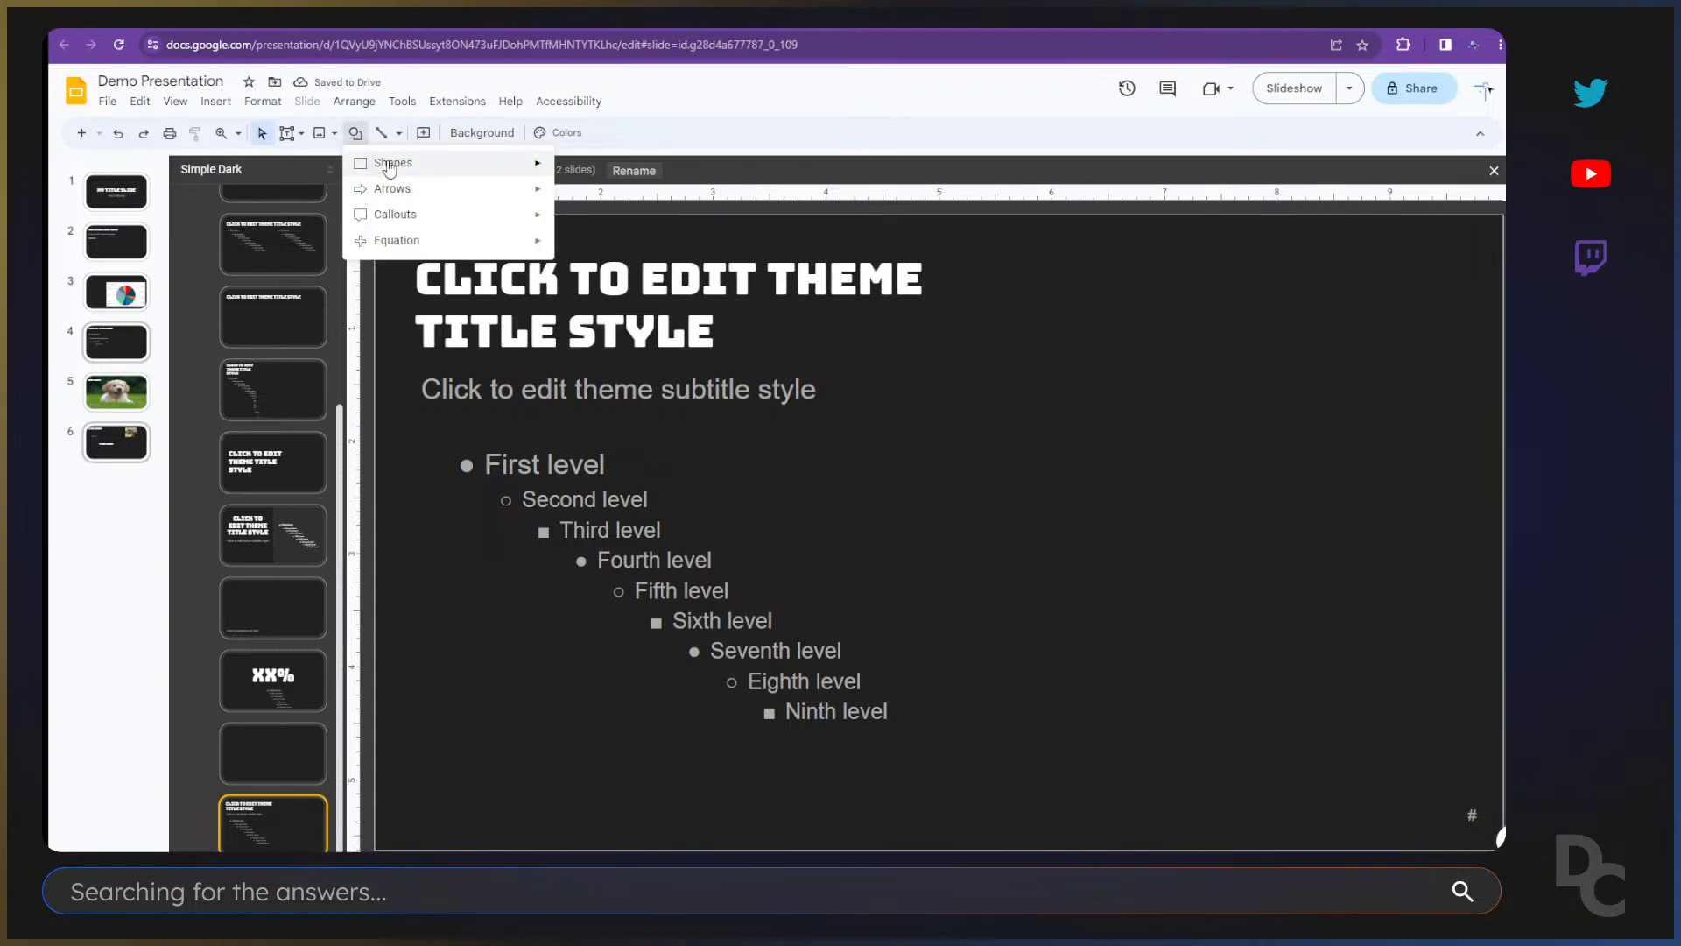
{"action": "mouse_move", "coordinate": [390, 168]}
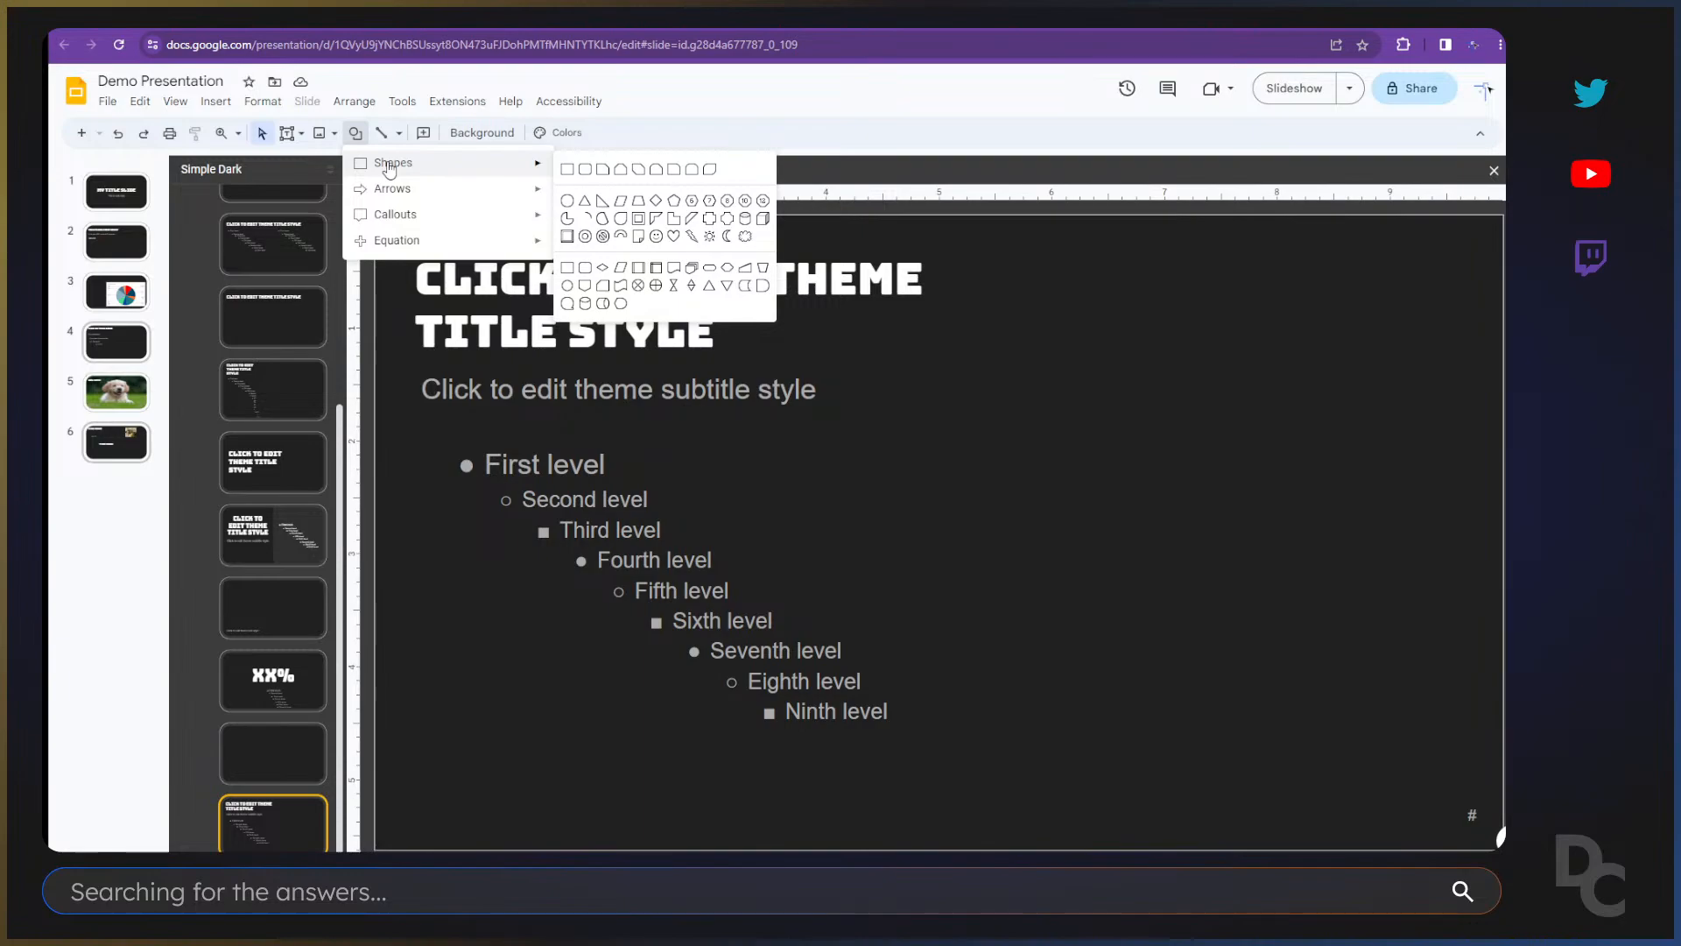
{"action": "left_click", "coordinate": [567, 169]}
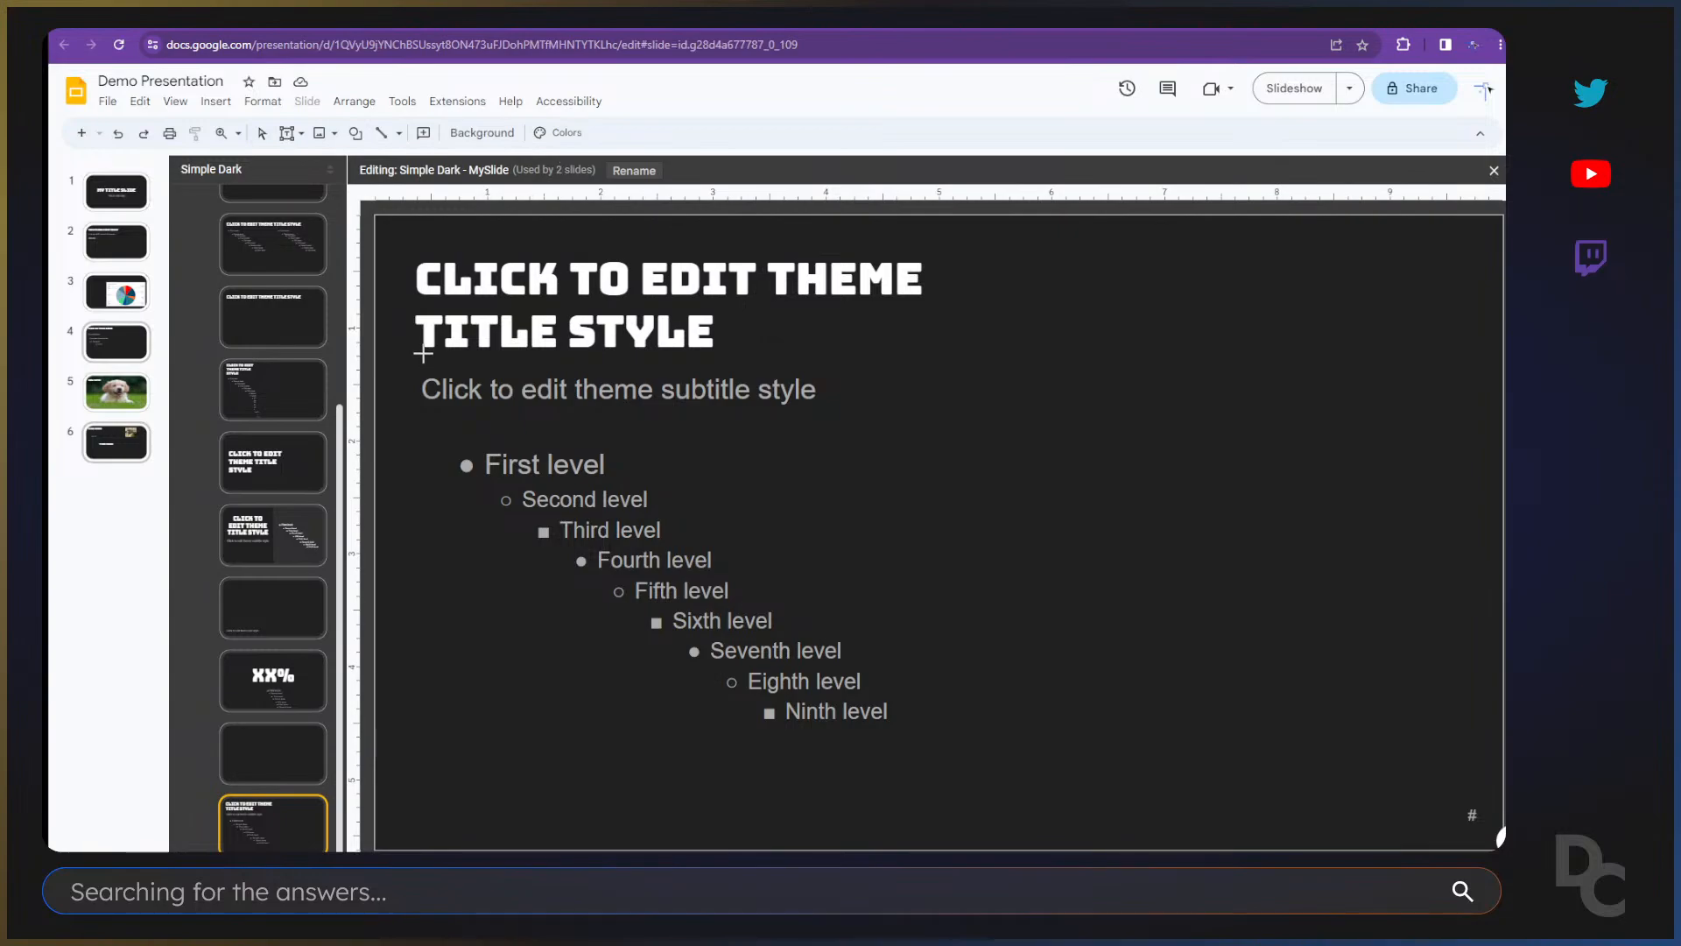
{"action": "left_click_drag", "start_coordinate": [423, 354], "coordinate": [1491, 357]}
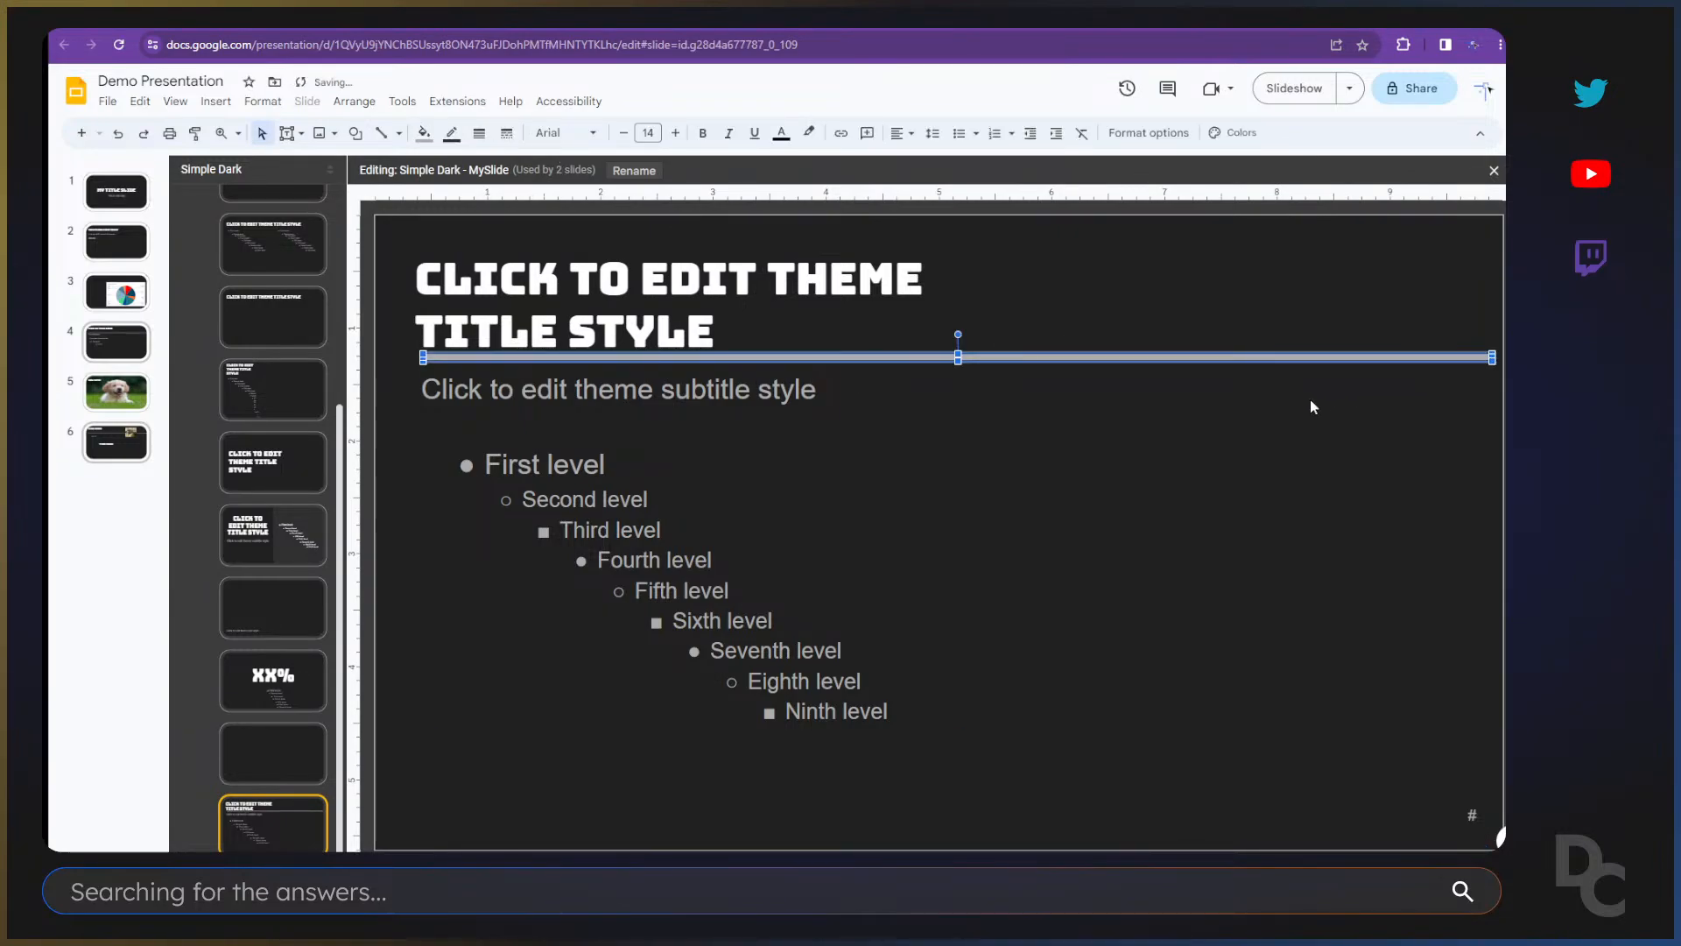
{"action": "key", "text": "Down"}
{"action": "key", "text": "Down"}
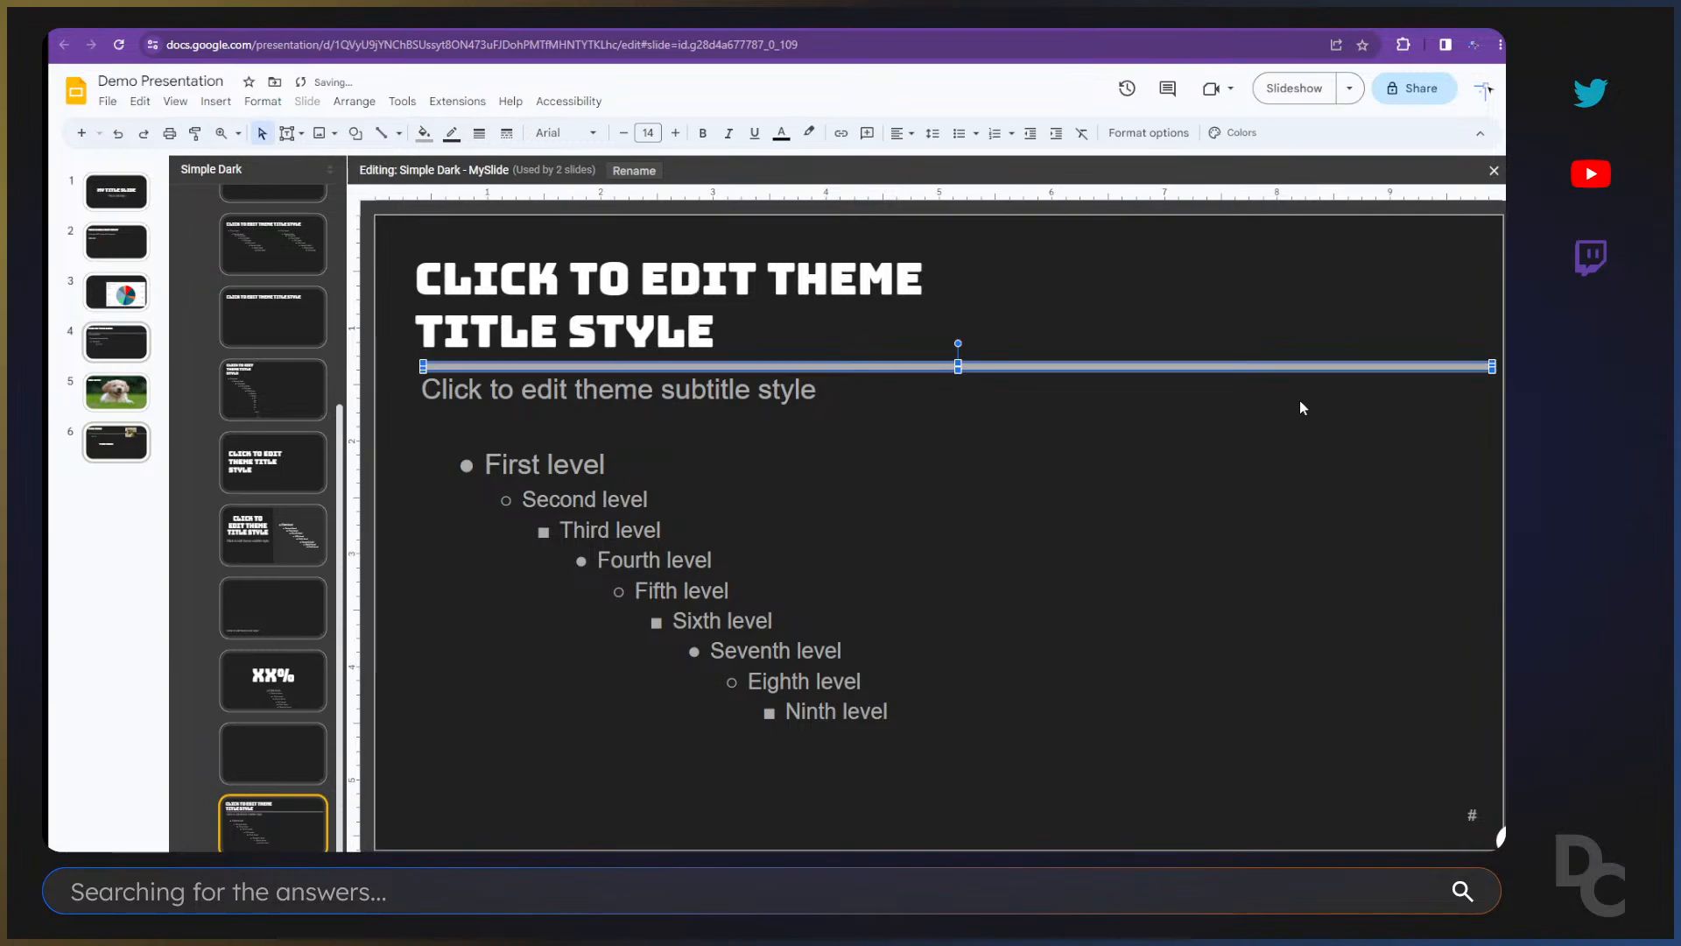
{"action": "key", "text": "Up"}
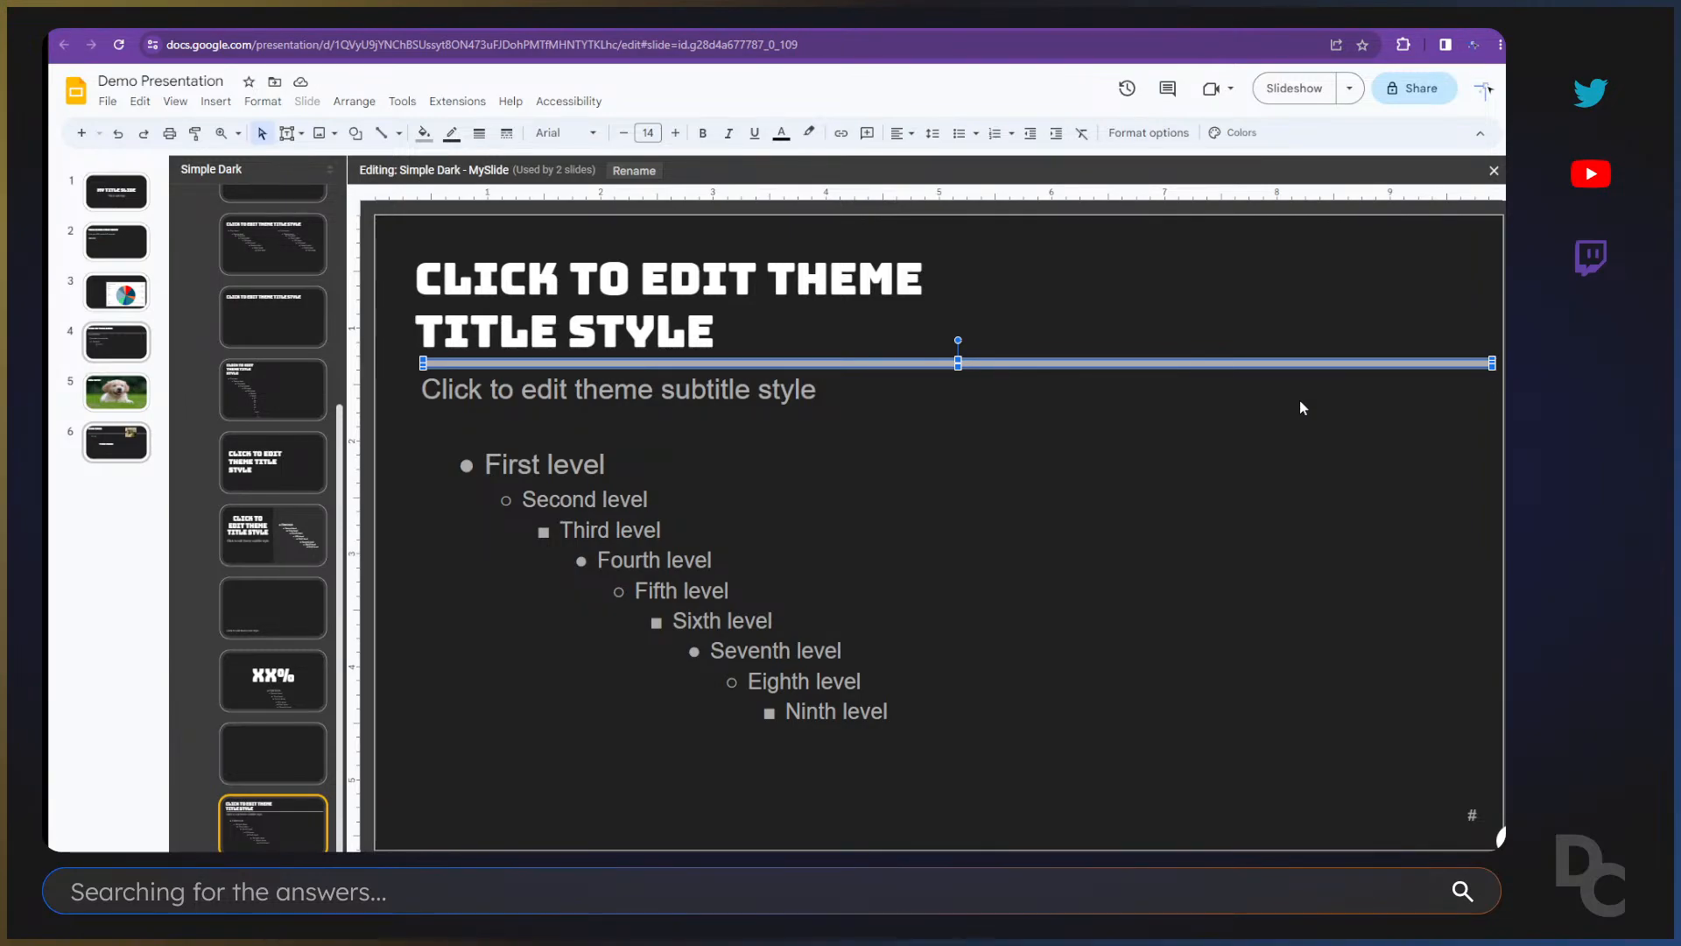
Step: Shift the MySlide subtitle placeholder down so it sits clear of the divider
{"action": "triple_click", "coordinate": [586, 333]}
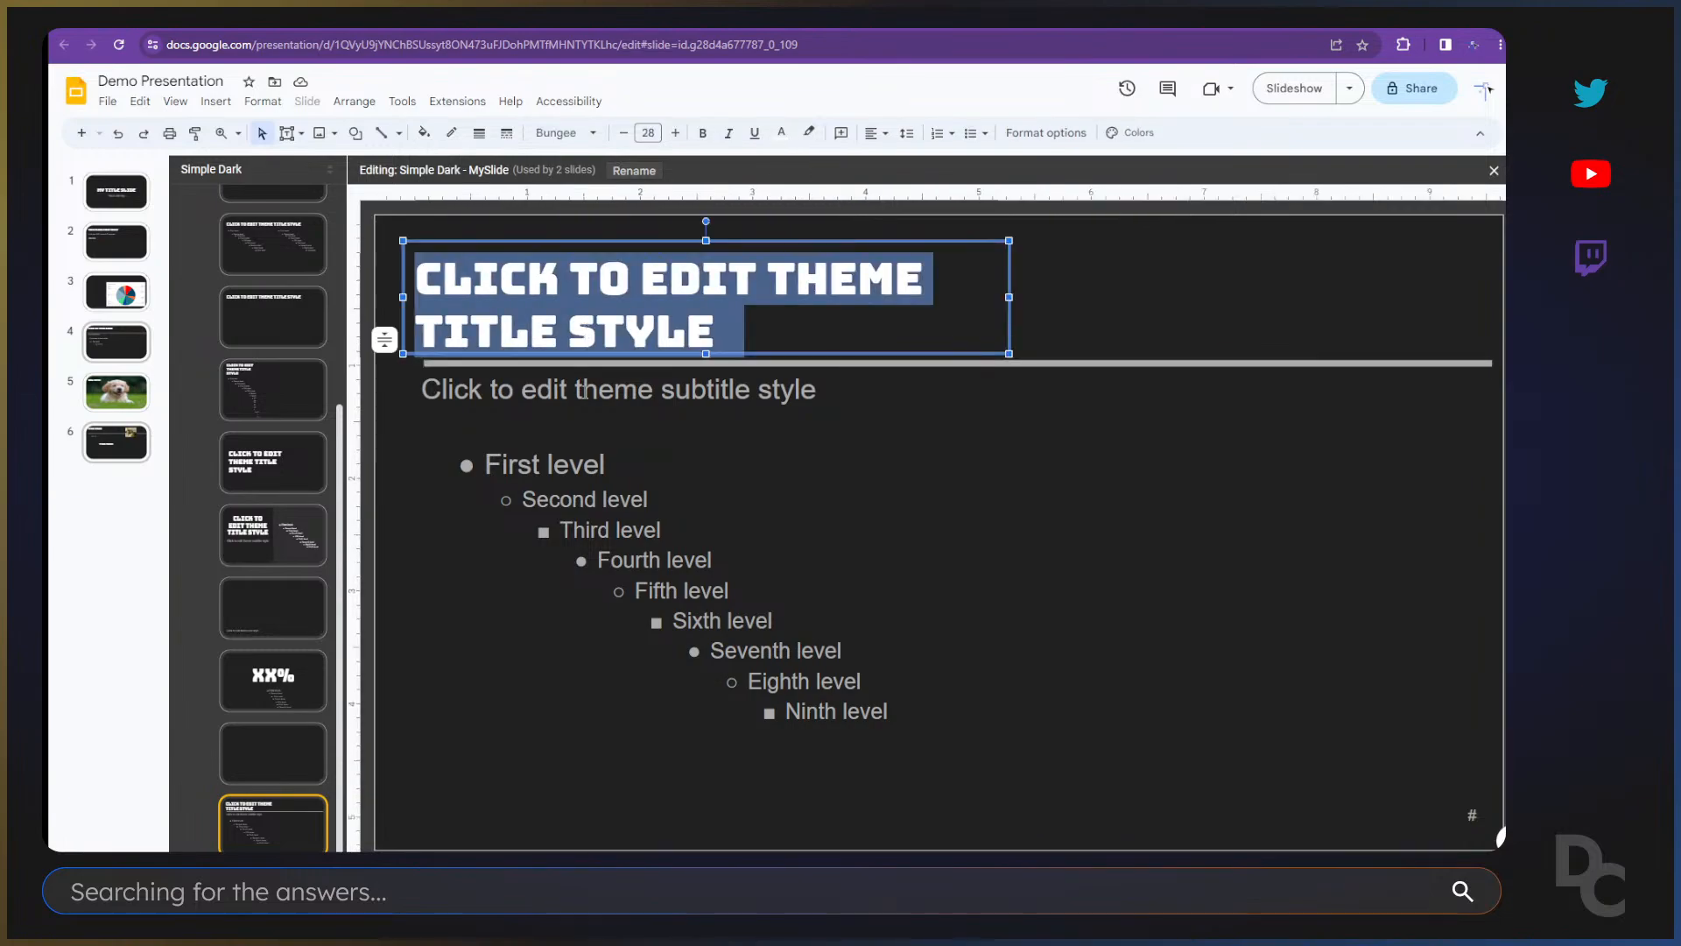
{"action": "triple_click", "coordinate": [586, 391]}
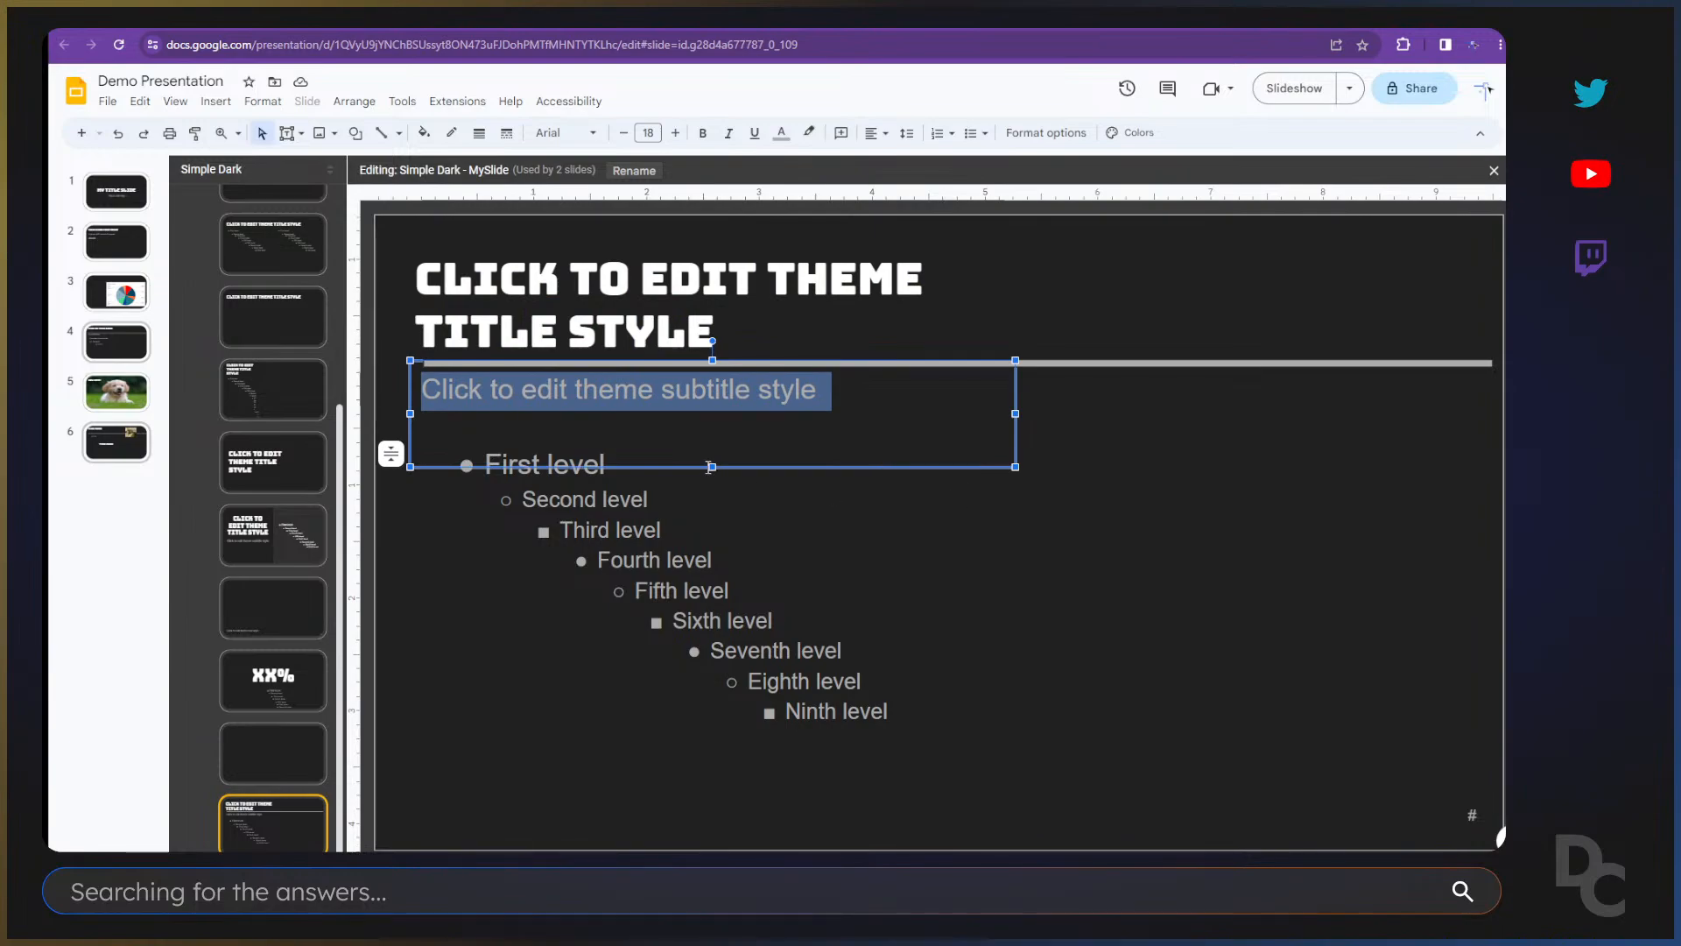
{"action": "key", "text": "Escape"}
{"action": "key", "text": "Down"}
{"action": "key", "text": "Down"}
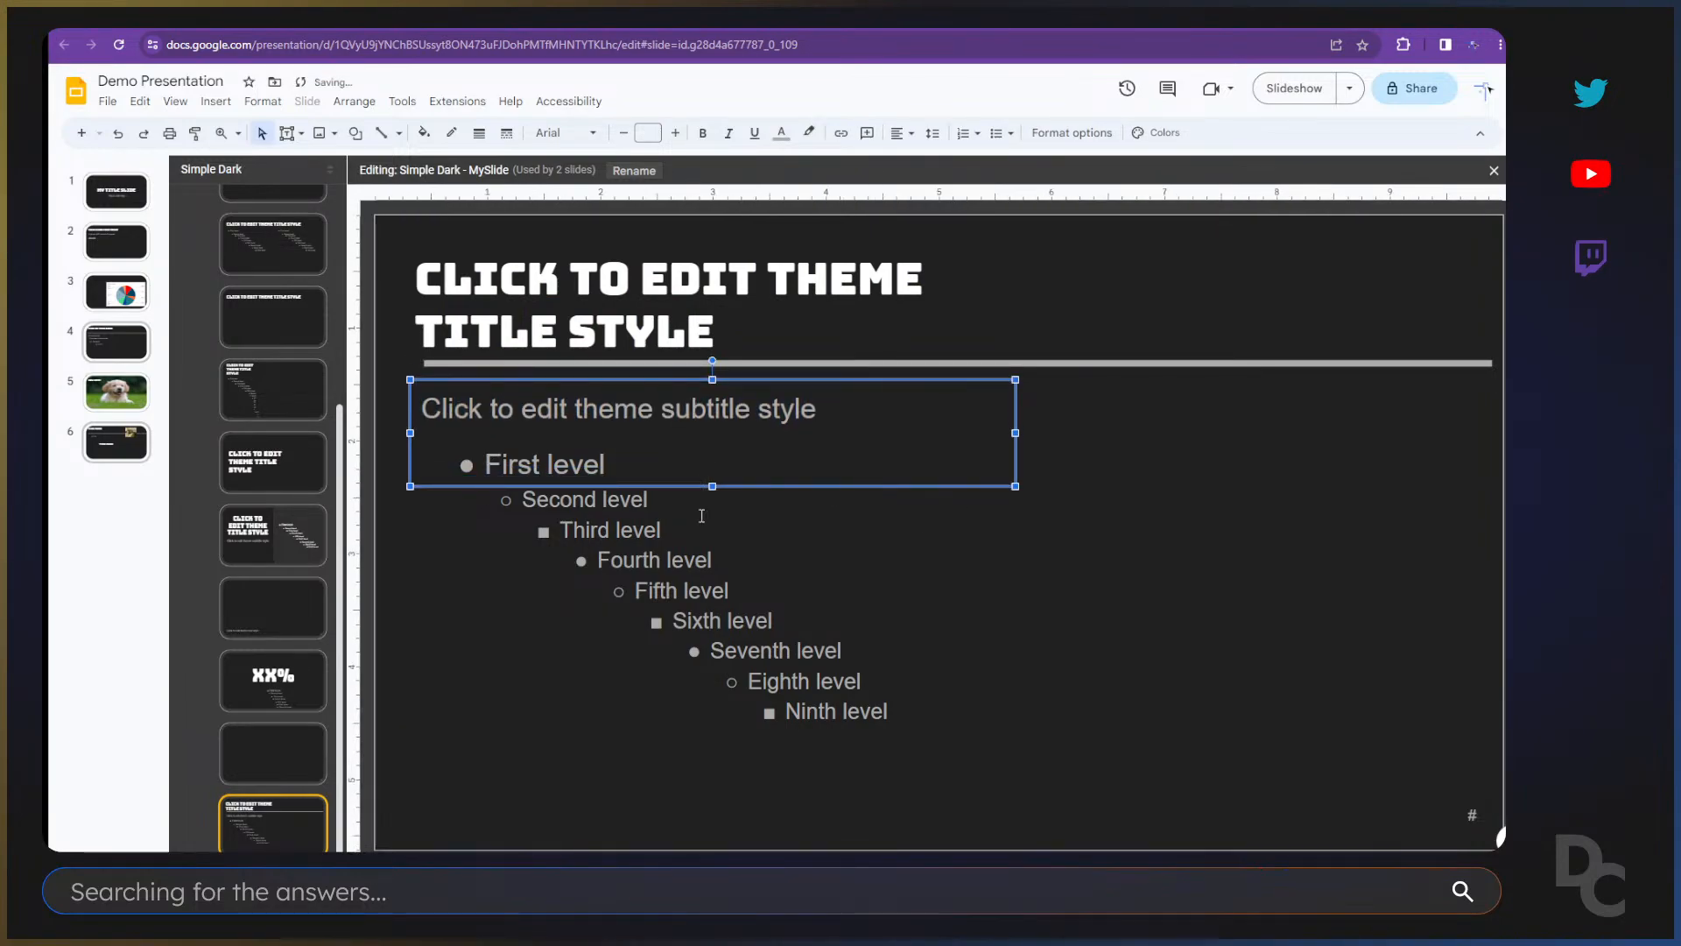
Step: Move the MySlide body text placeholder down and to the left, bringing its first bullet in line with the subtitle text
{"action": "triple_click", "coordinate": [603, 667]}
{"action": "key", "text": "Escape"}
{"action": "key", "text": "Down"}
{"action": "key", "text": "Down"}
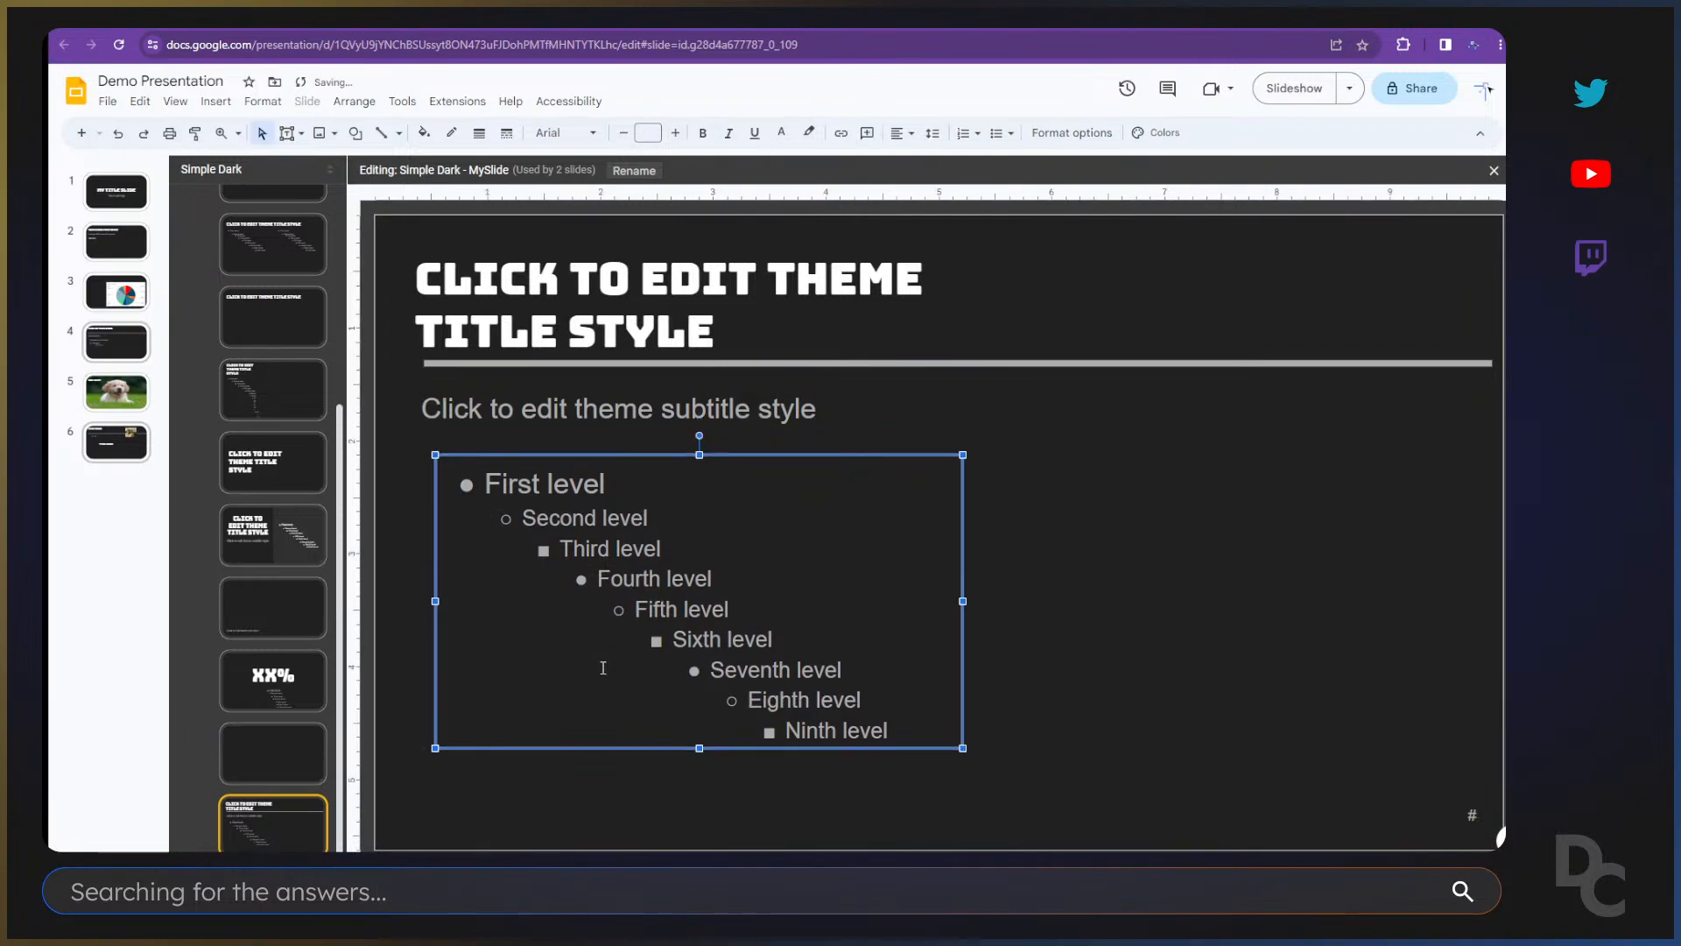
{"action": "key", "text": "Down"}
{"action": "key", "text": "Left"}
{"action": "key", "text": "Left"}
{"action": "key", "text": "Left"}
{"action": "key", "text": "Left"}
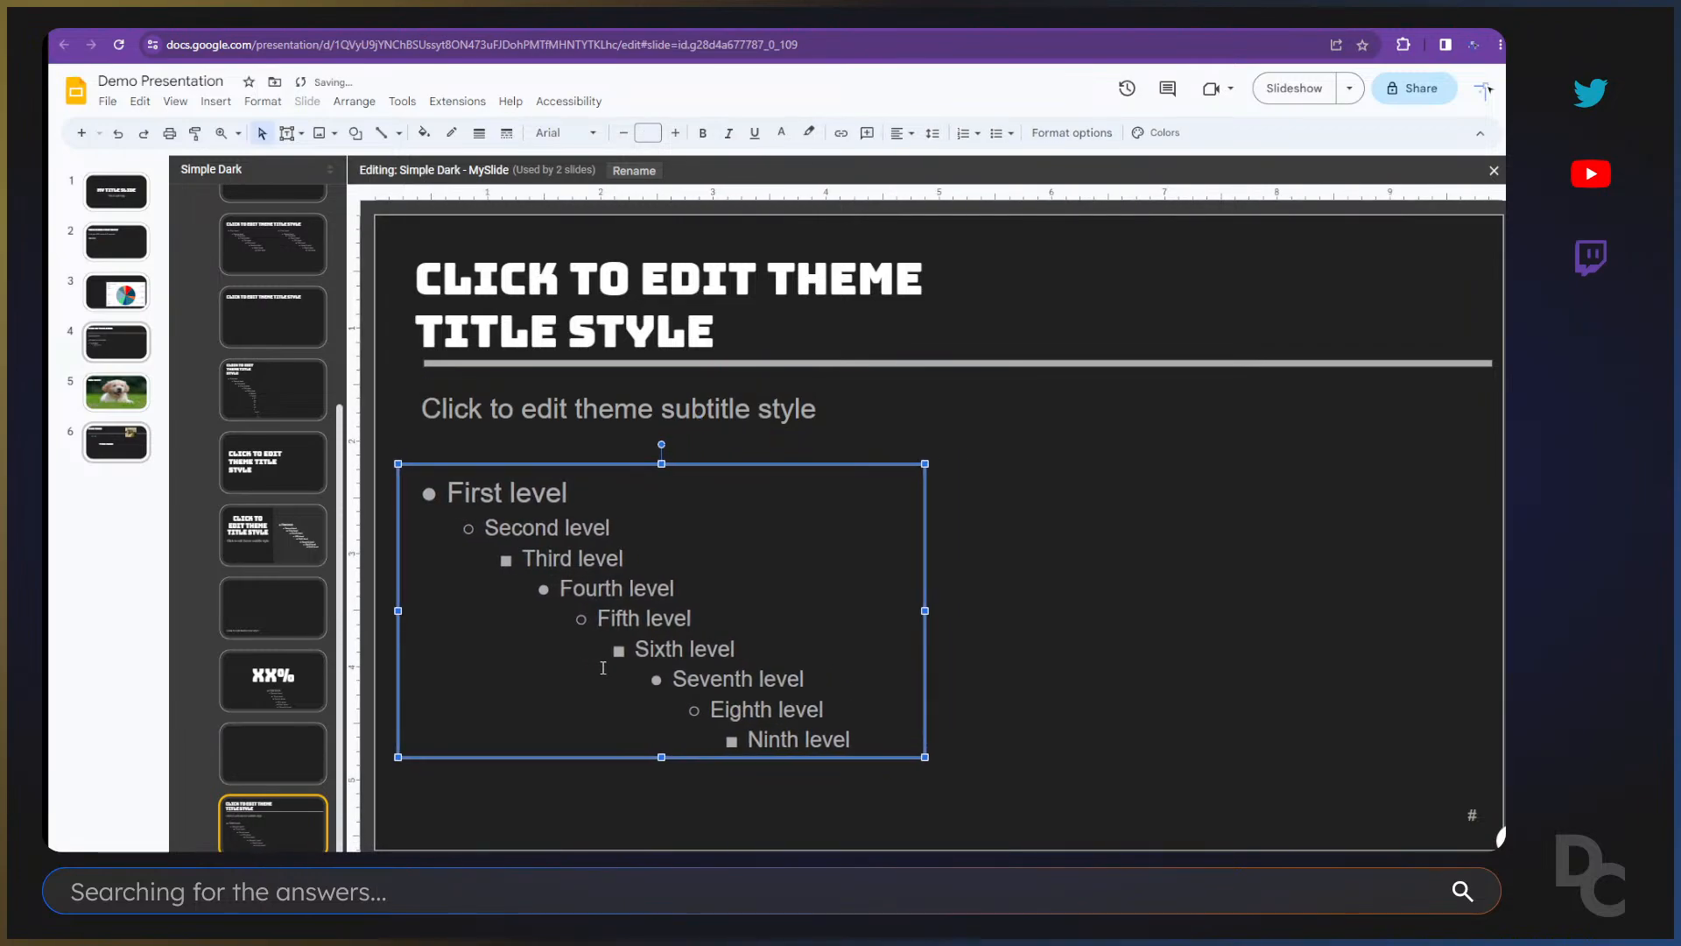
{"action": "left_click", "coordinate": [1225, 570]}
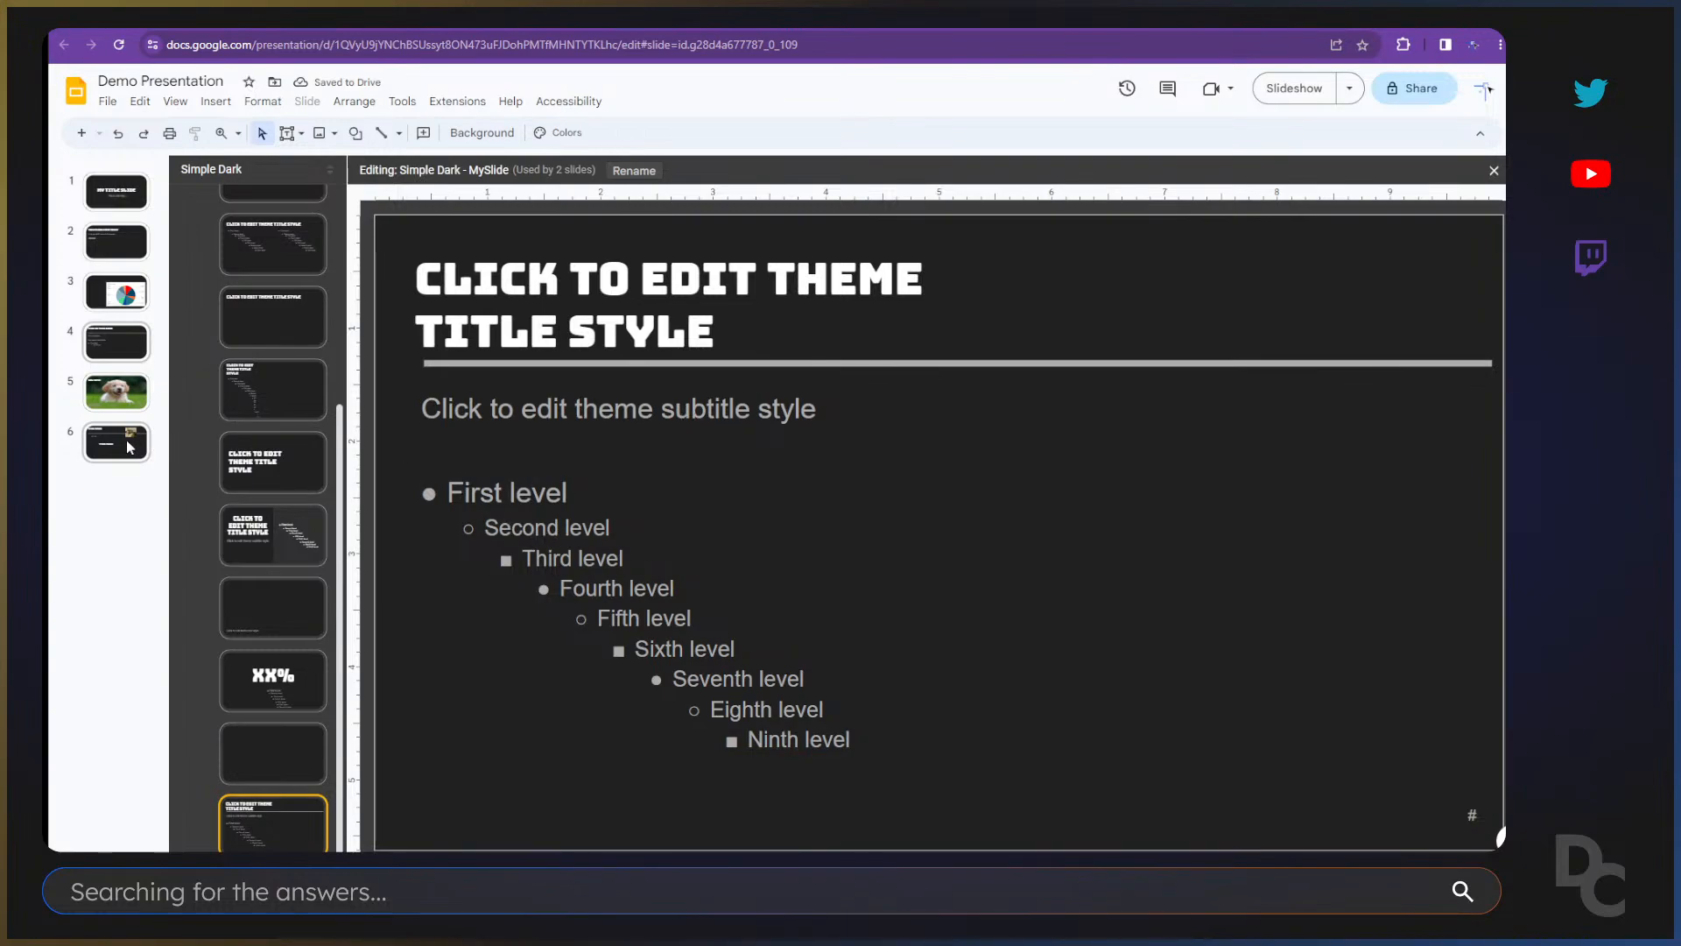
Step: Fill the divider rectangle on the MySlide layout with cyan
{"action": "left_click", "coordinate": [491, 363]}
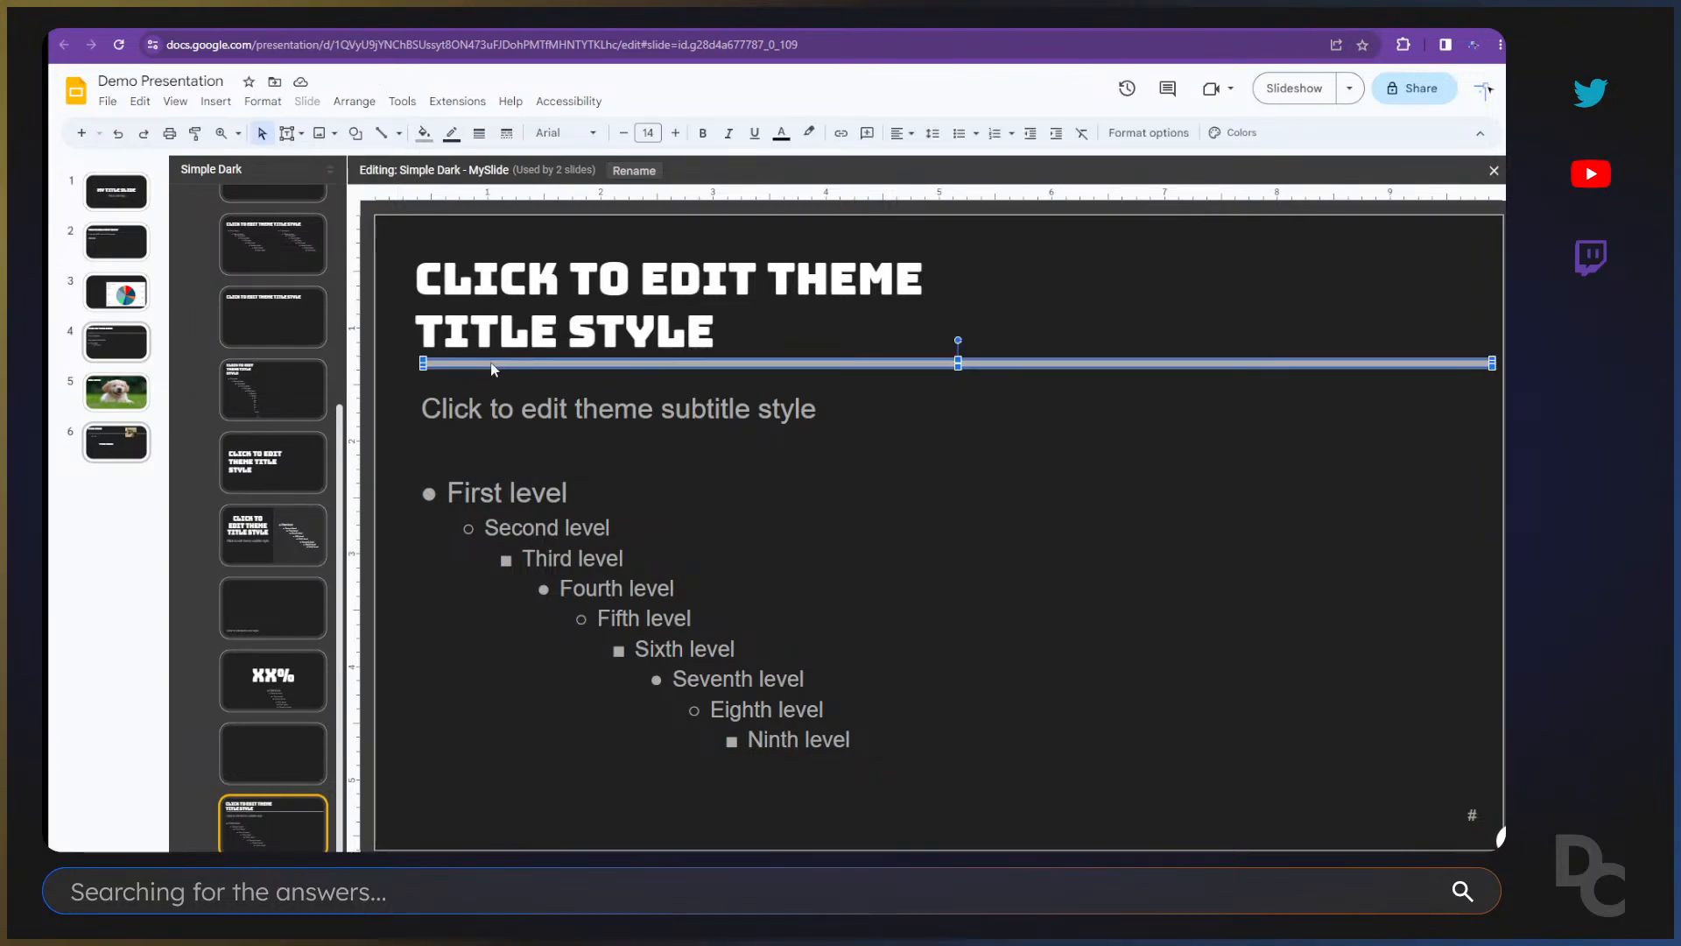
{"action": "left_click", "coordinate": [424, 132]}
{"action": "left_click", "coordinate": [577, 221]}
{"action": "left_click", "coordinate": [1163, 537]}
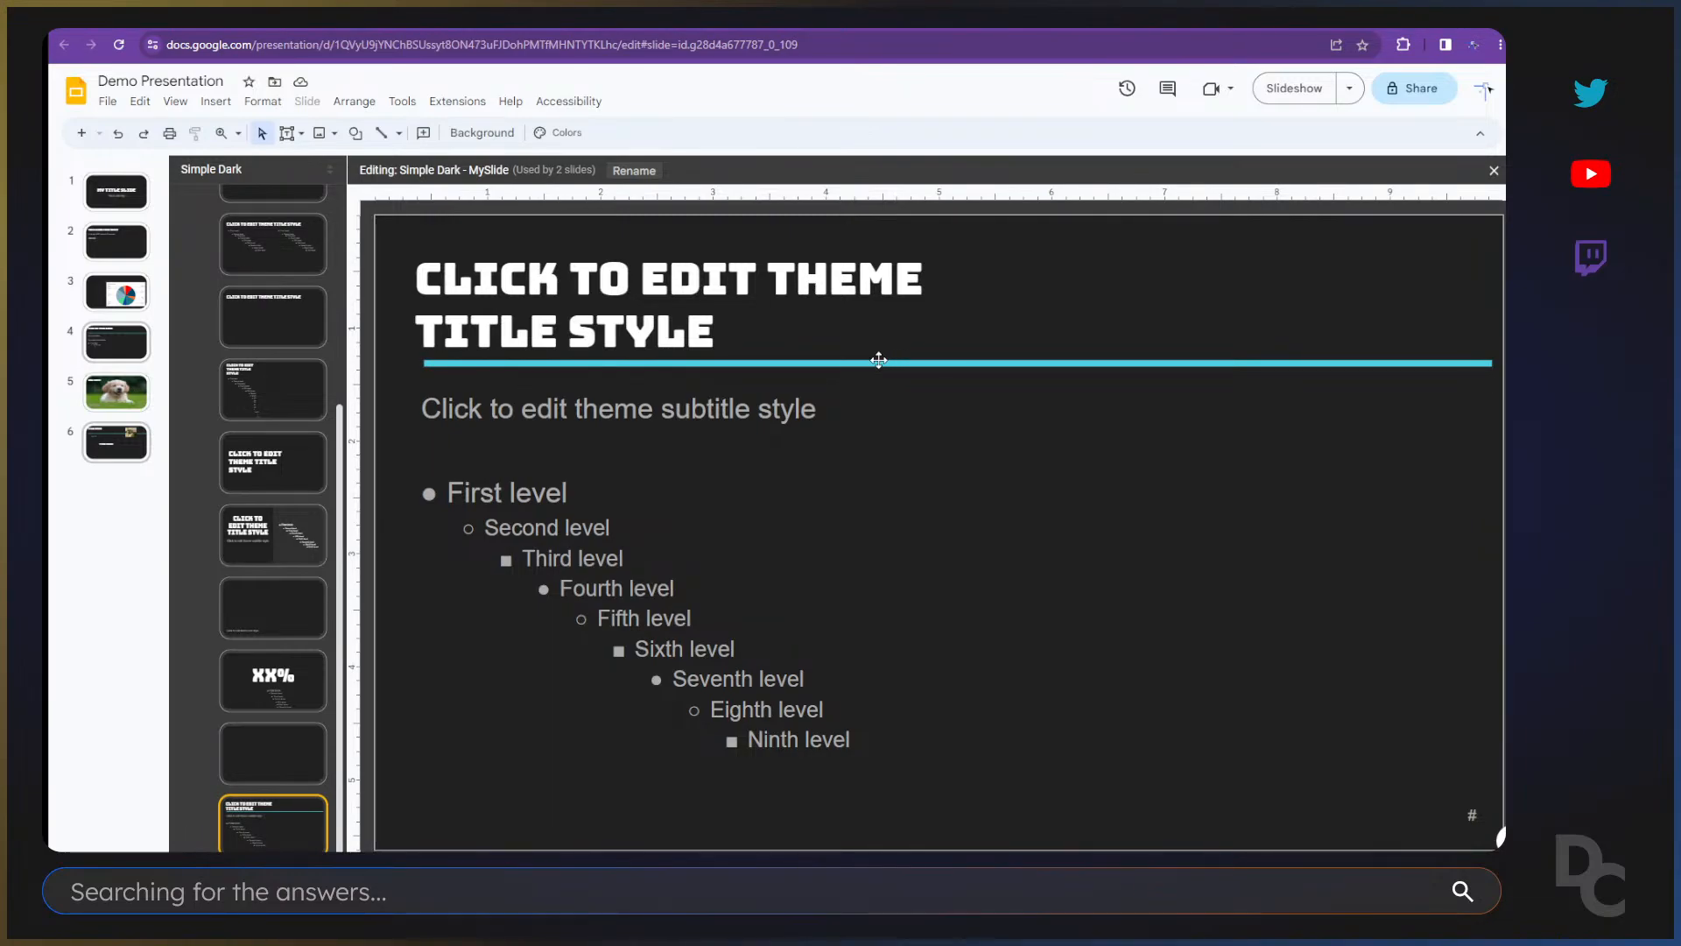
Step: Return to slide 6 and delete the cat image
{"action": "left_click", "coordinate": [127, 448]}
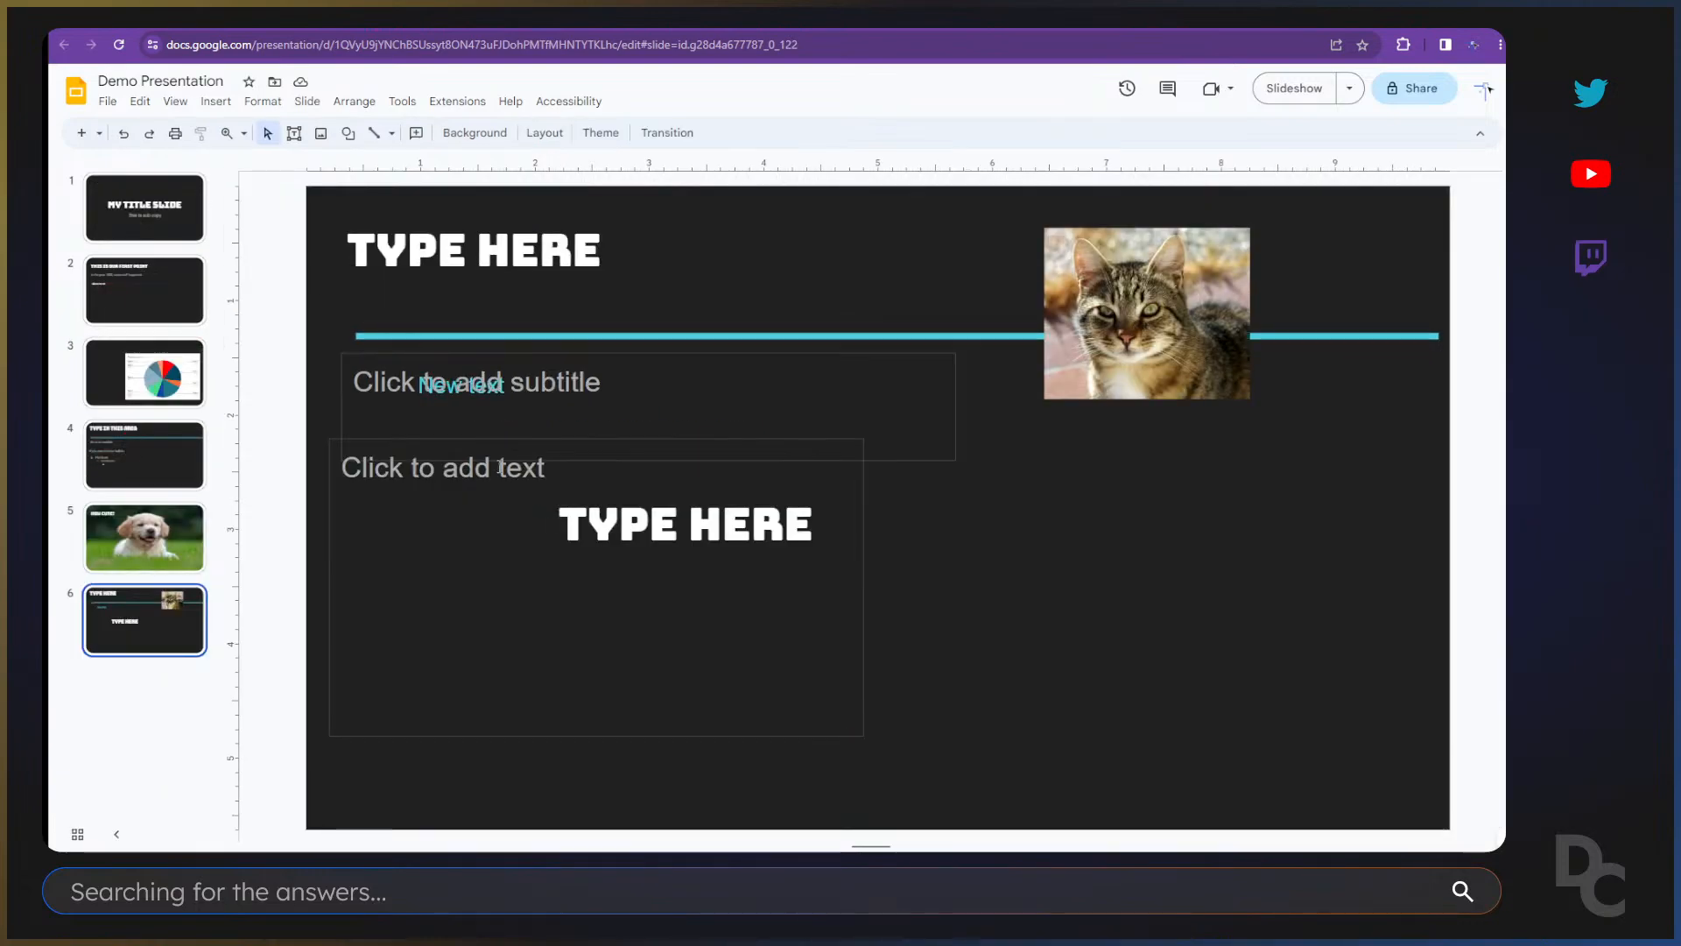
{"action": "left_click", "coordinate": [1169, 346]}
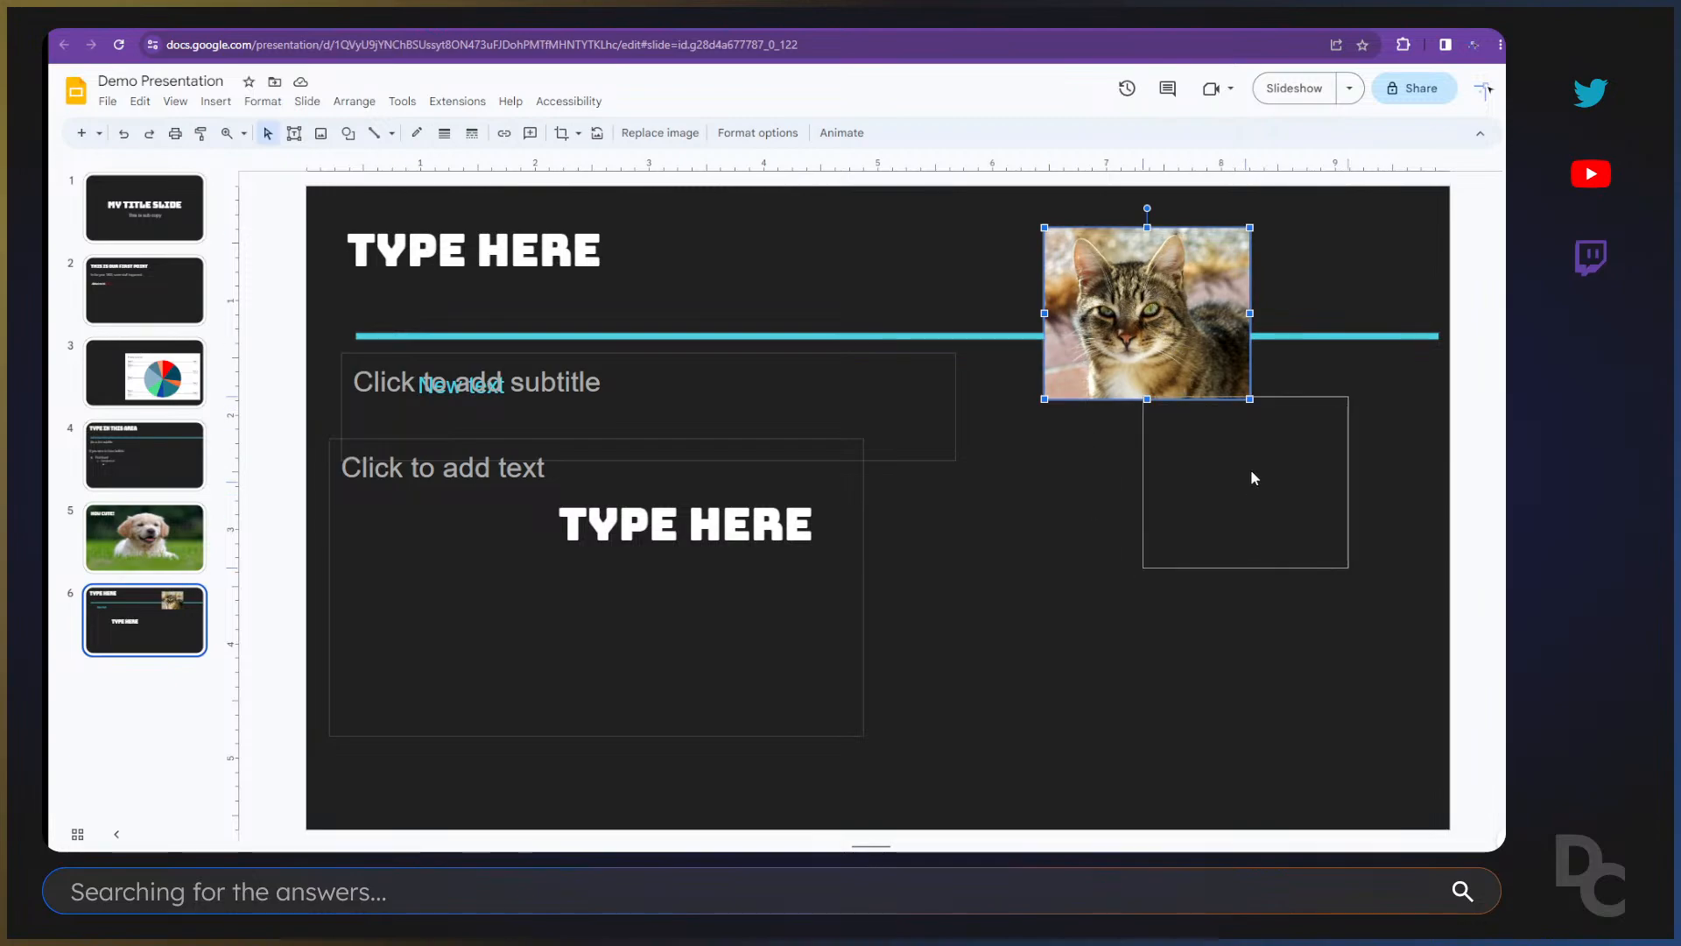
{"action": "left_click_drag", "start_coordinate": [1254, 478], "coordinate": [1322, 454]}
{"action": "key", "text": "Delete"}
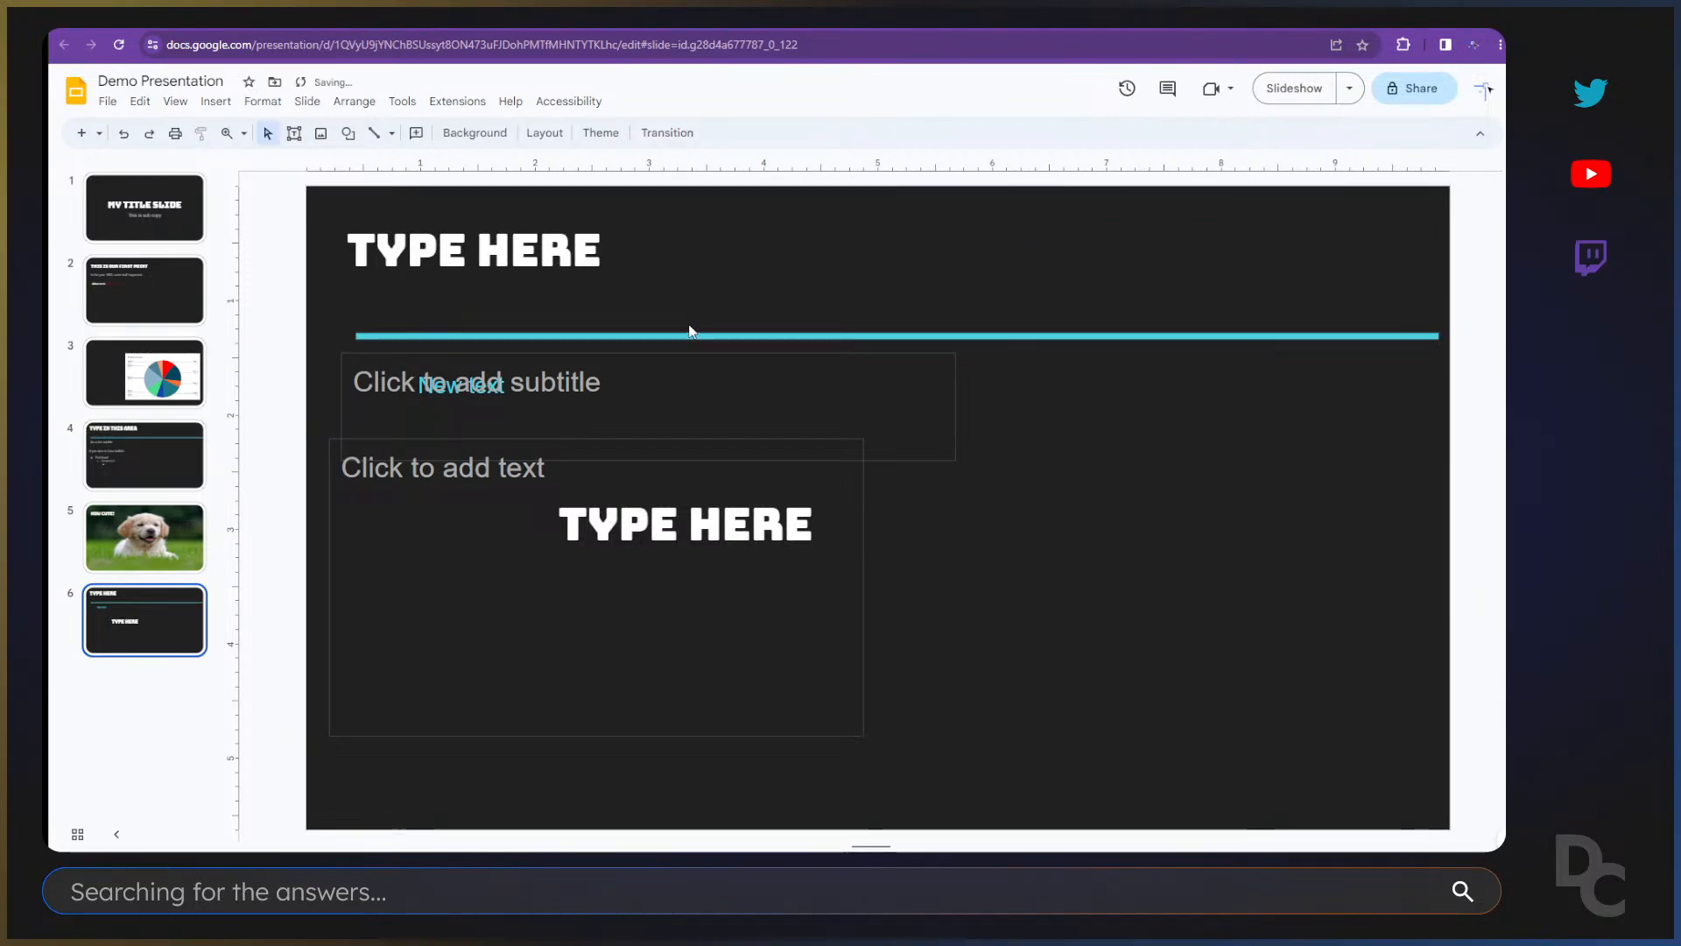
Step: Move slide 6's upper "TYPE HERE" title down so its text sits just above the divider, near the divider's left end
{"action": "left_click", "coordinate": [376, 214]}
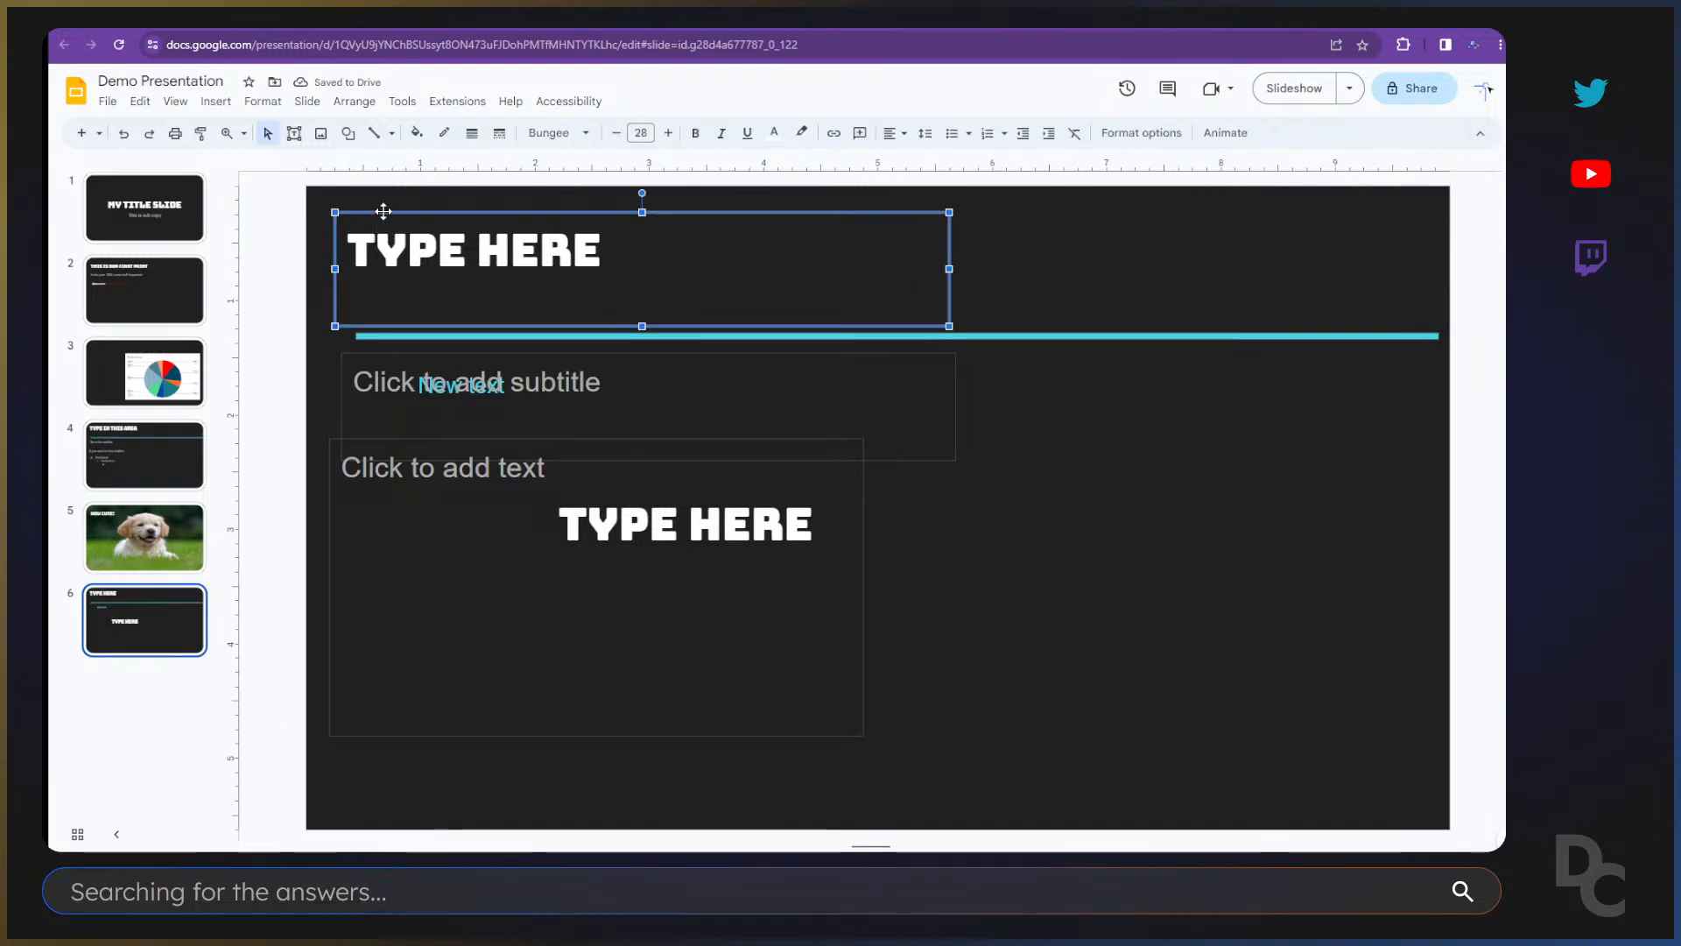
{"action": "left_click_drag", "start_coordinate": [385, 217], "coordinate": [405, 261]}
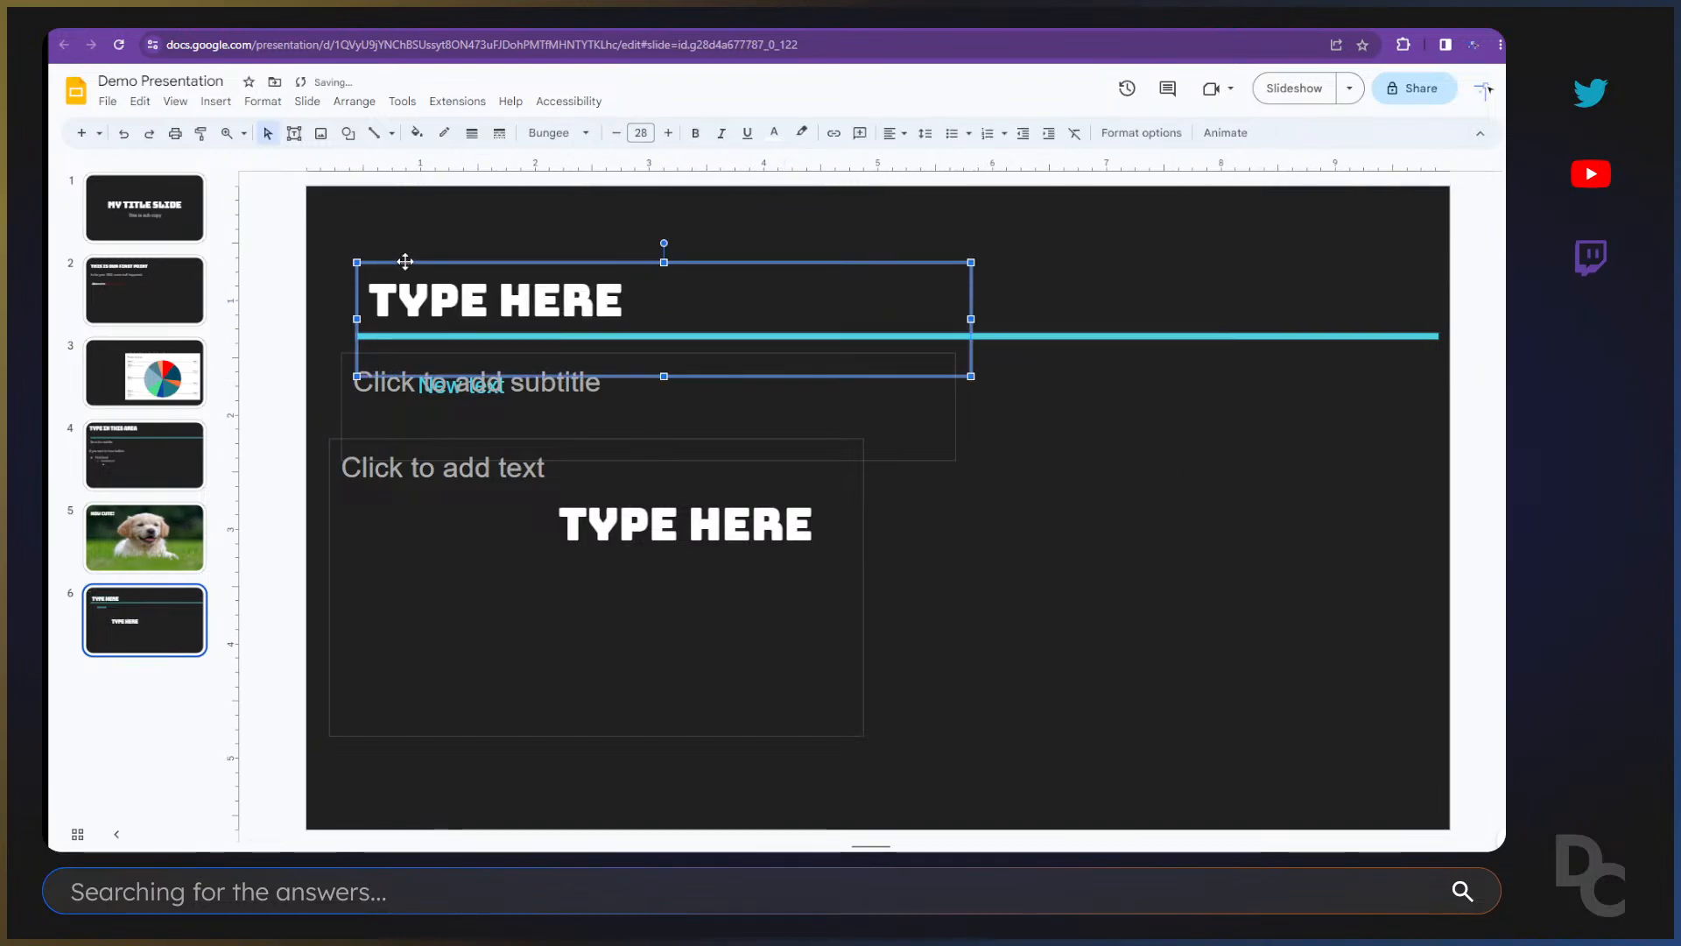
{"action": "key", "text": "Left"}
{"action": "key", "text": "Left"}
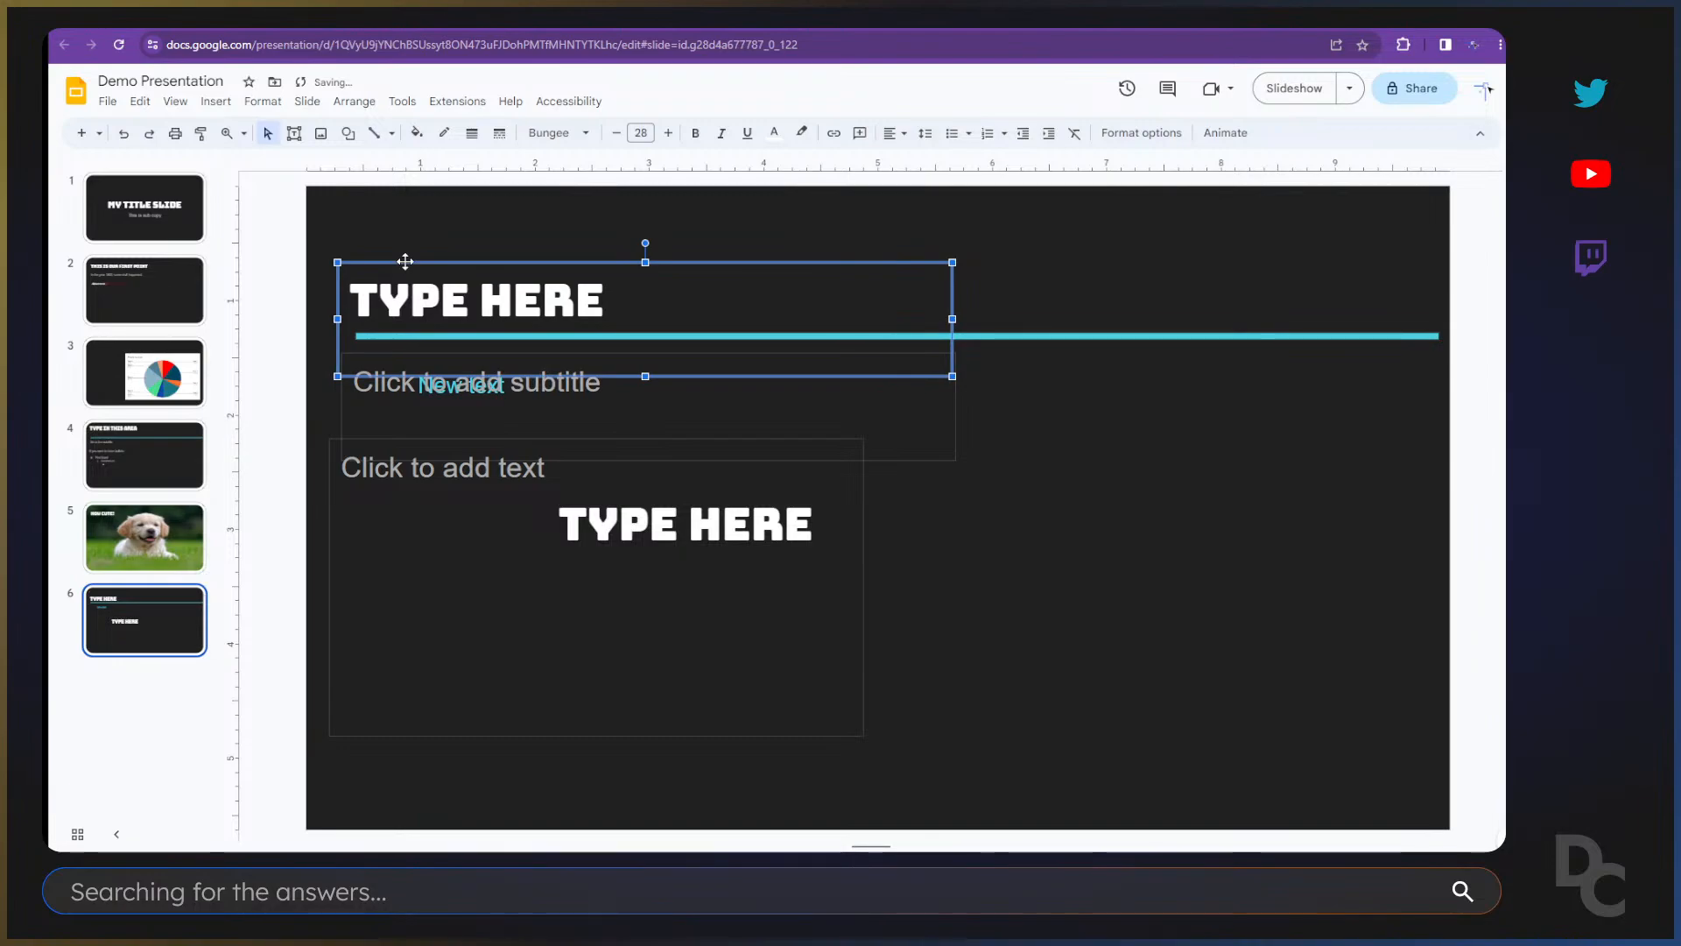
Step: Move slide 6's subtitle placeholder slightly down and delete the "New text" box
{"action": "left_click", "coordinate": [445, 431]}
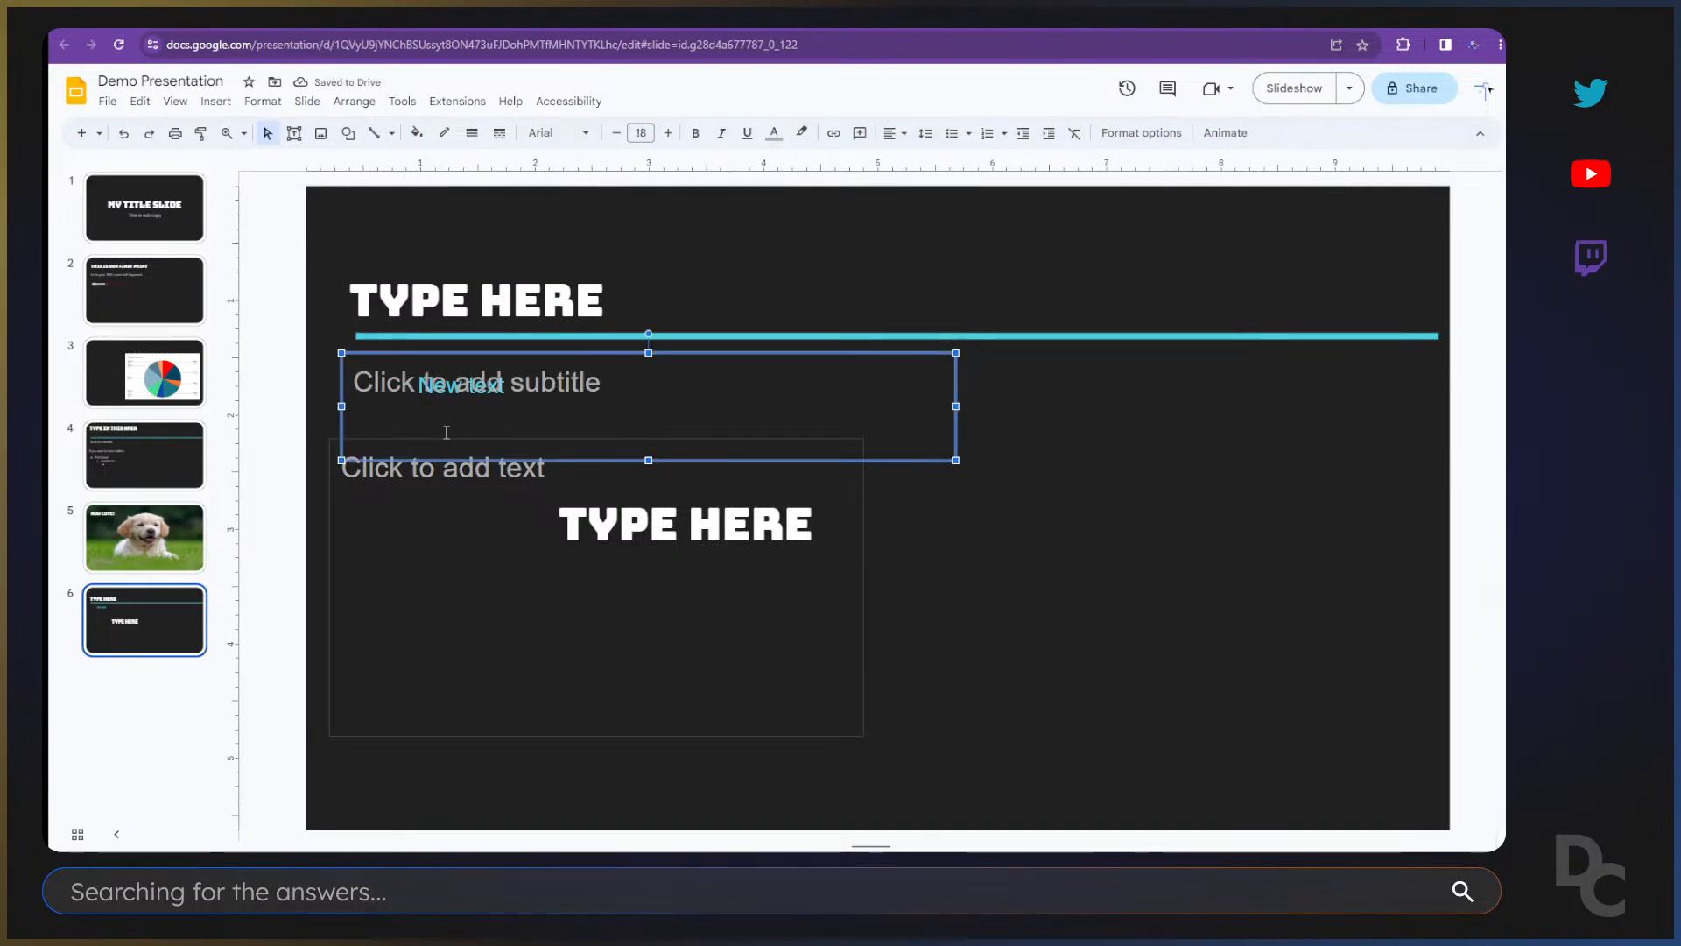
{"action": "key", "text": "Down"}
{"action": "key", "text": "Down"}
{"action": "key", "text": "Down"}
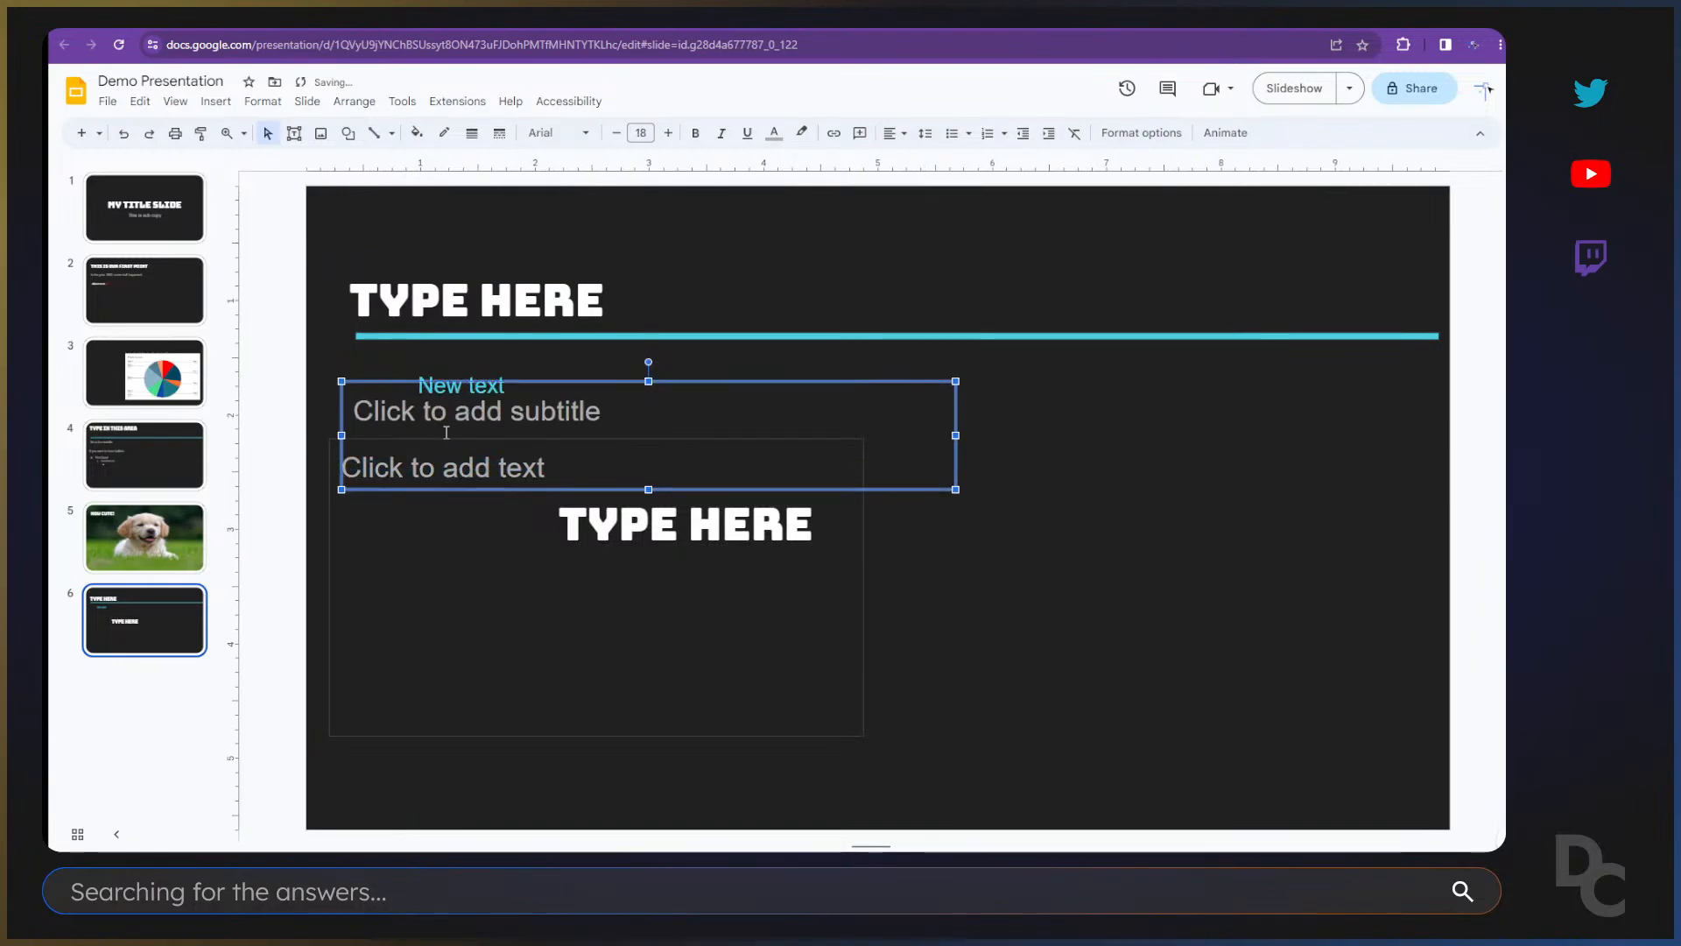
{"action": "left_click", "coordinate": [509, 360]}
{"action": "key", "text": "Delete"}
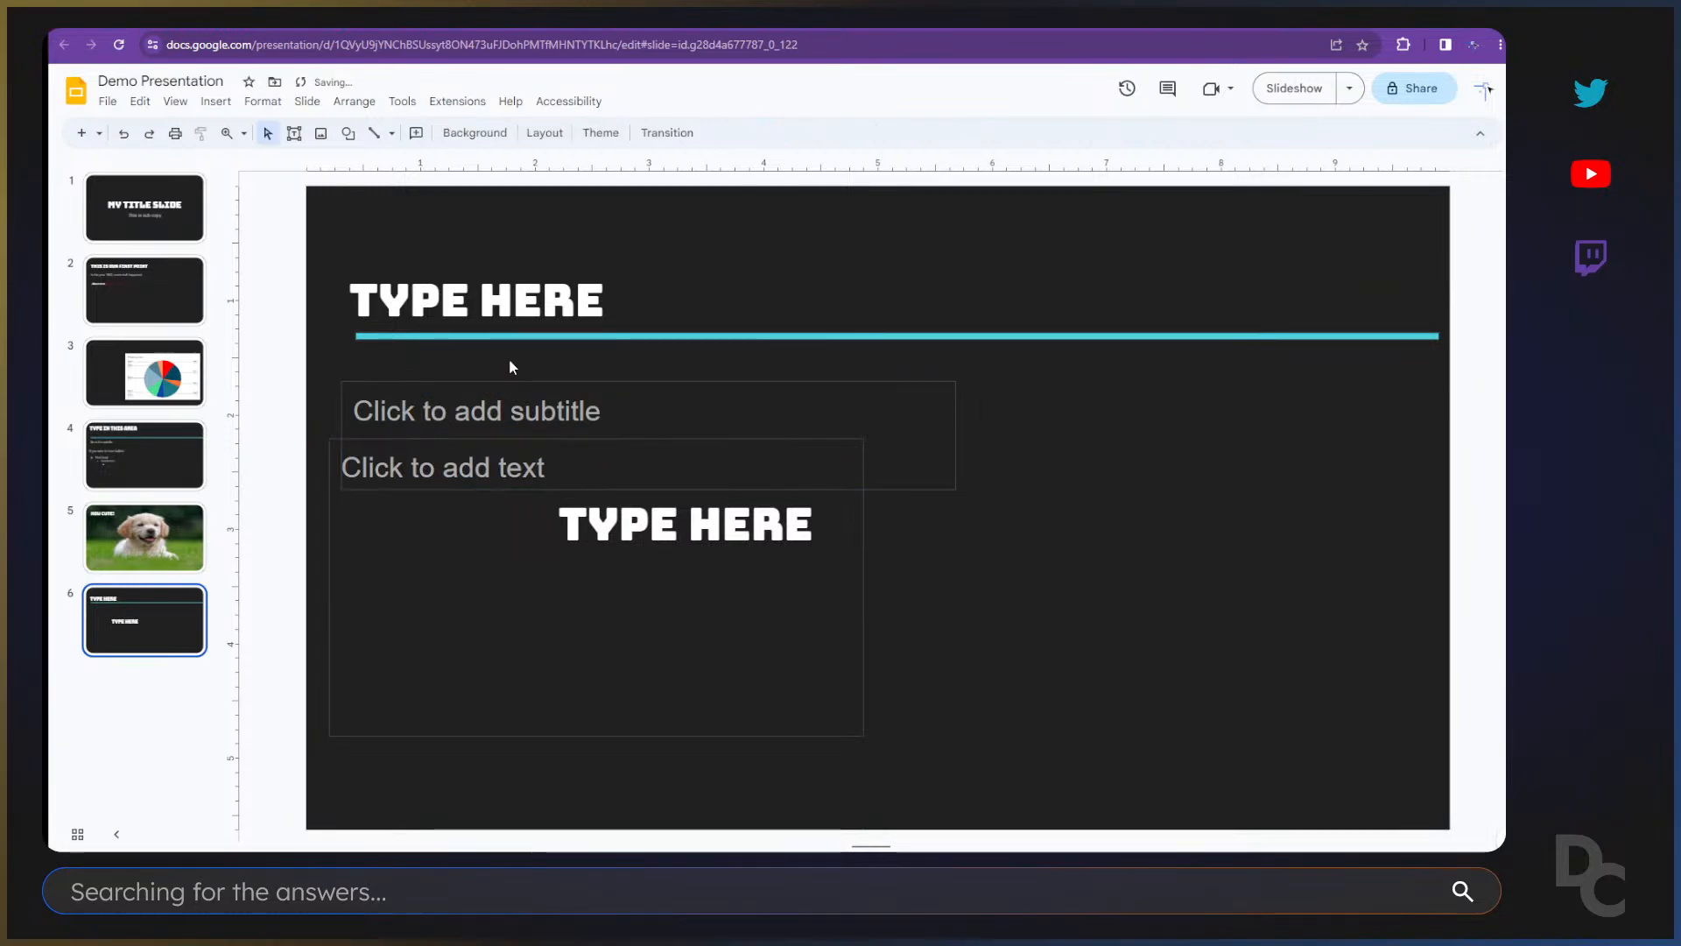
Step: Delete the second "TYPE HERE" title box in the middle of slide 6
{"action": "left_click", "coordinate": [488, 379]}
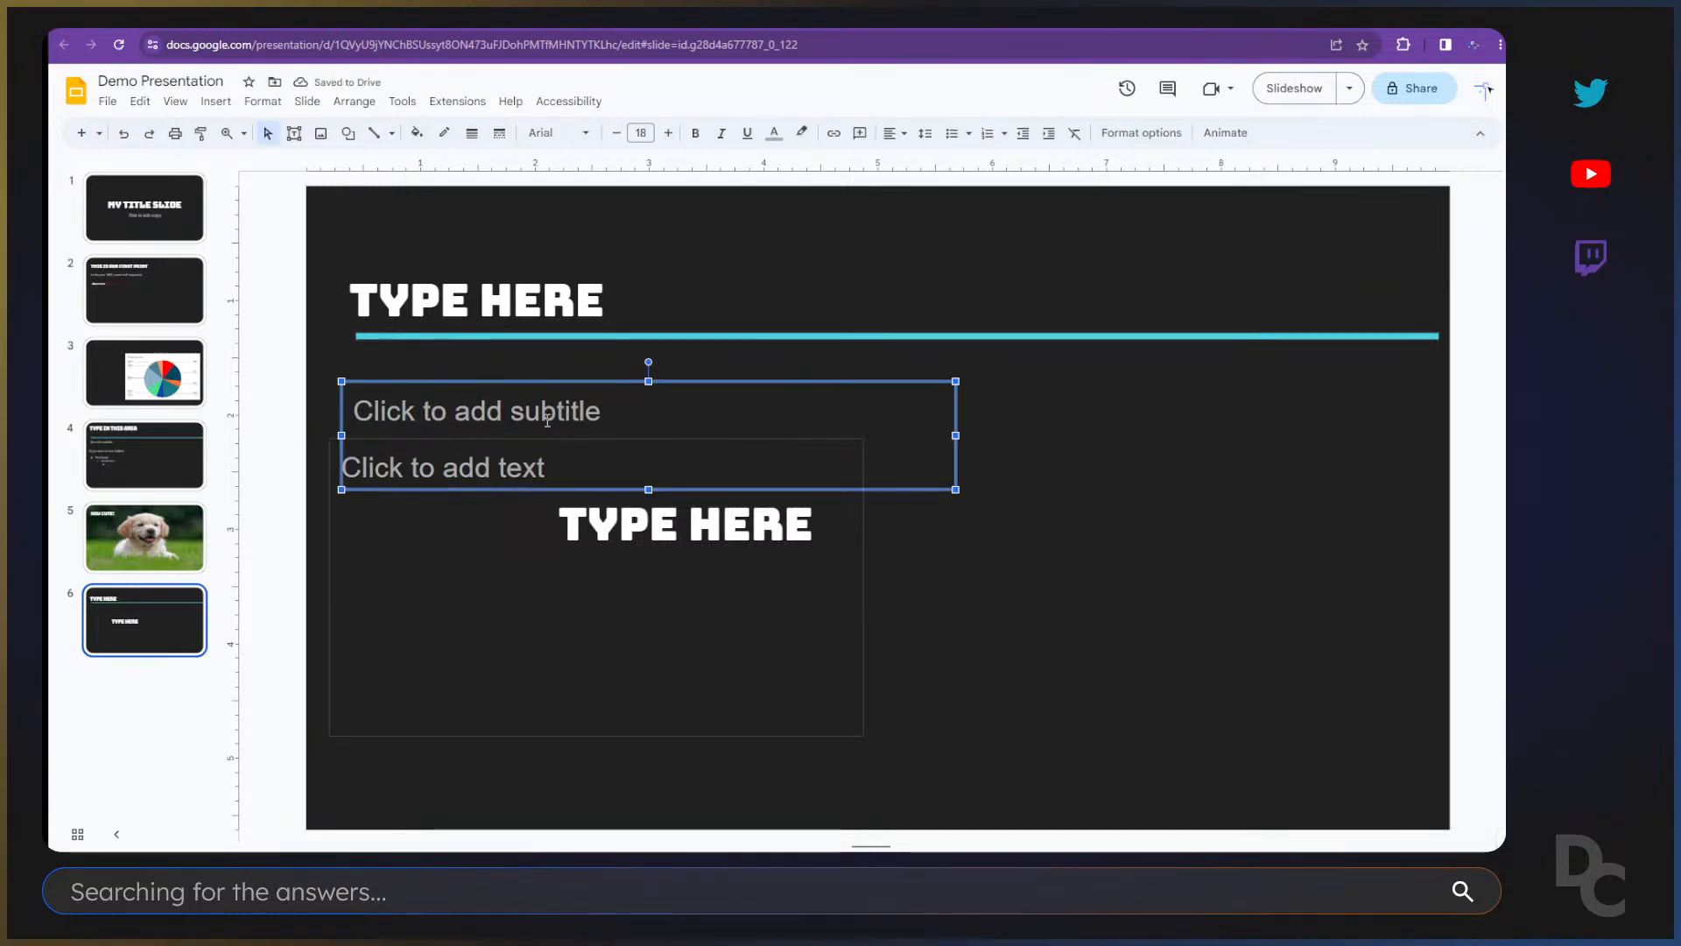
{"action": "left_click", "coordinate": [653, 566]}
{"action": "left_click", "coordinate": [897, 534]}
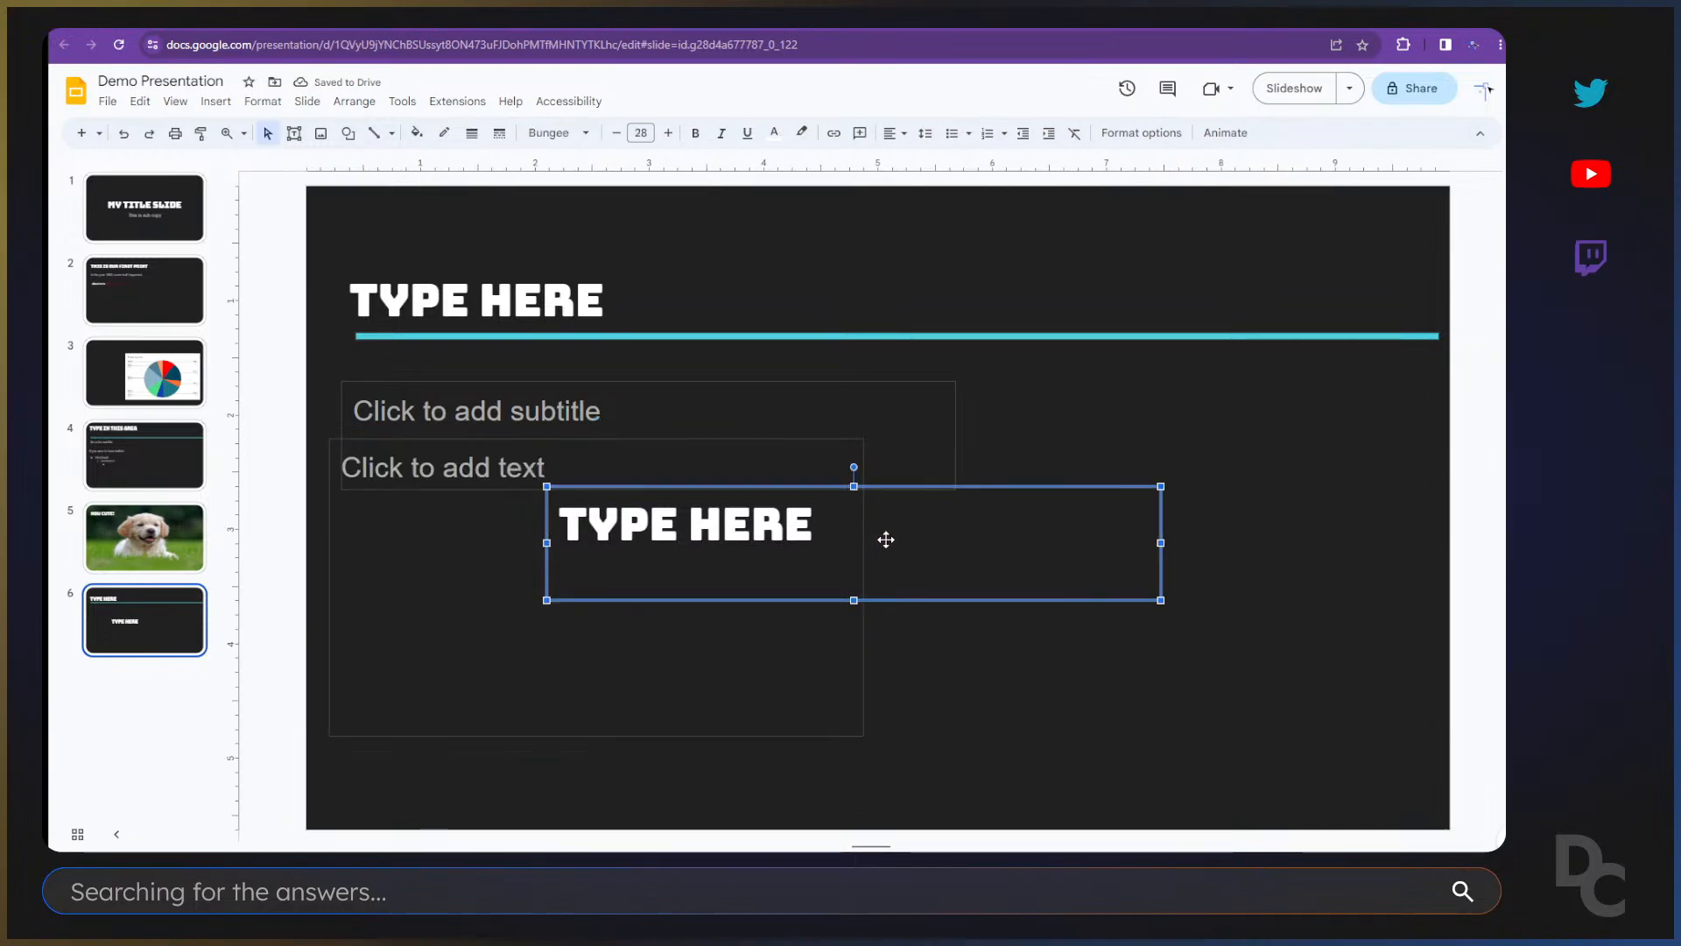
{"action": "key", "text": "Delete"}
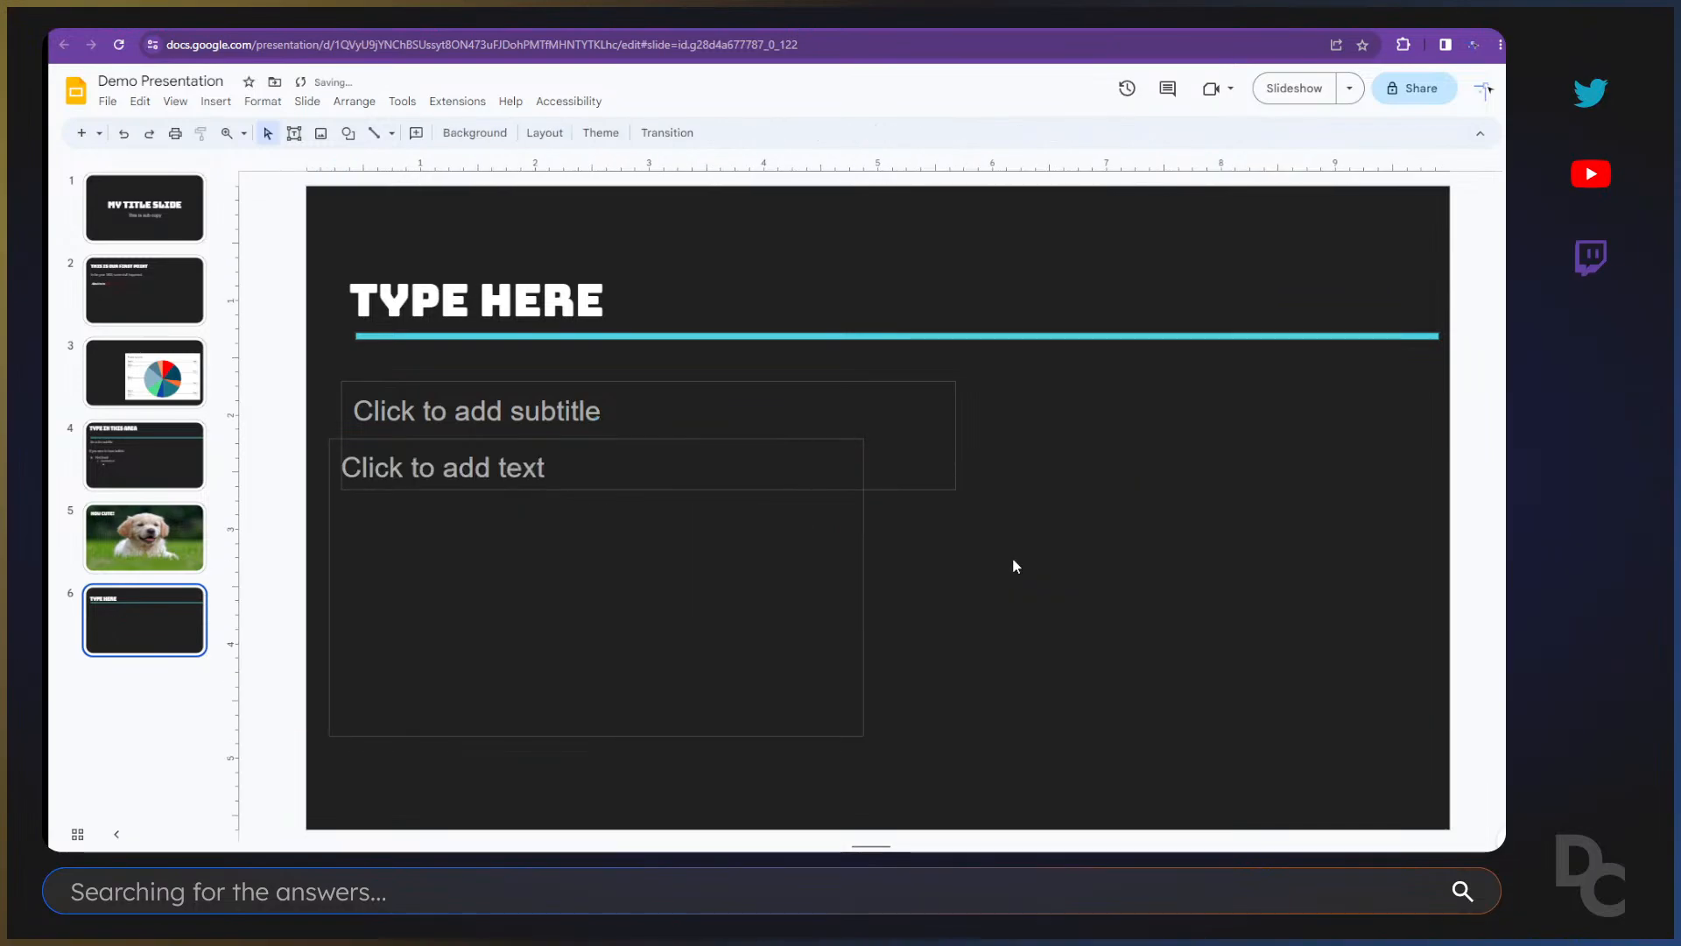
Step: Move slide 6's body text placeholder just below the subtitle placeholder, aligning their left edges
{"action": "left_click_drag", "start_coordinate": [864, 537], "coordinate": [876, 598]}
{"action": "left_click", "coordinate": [1061, 627]}
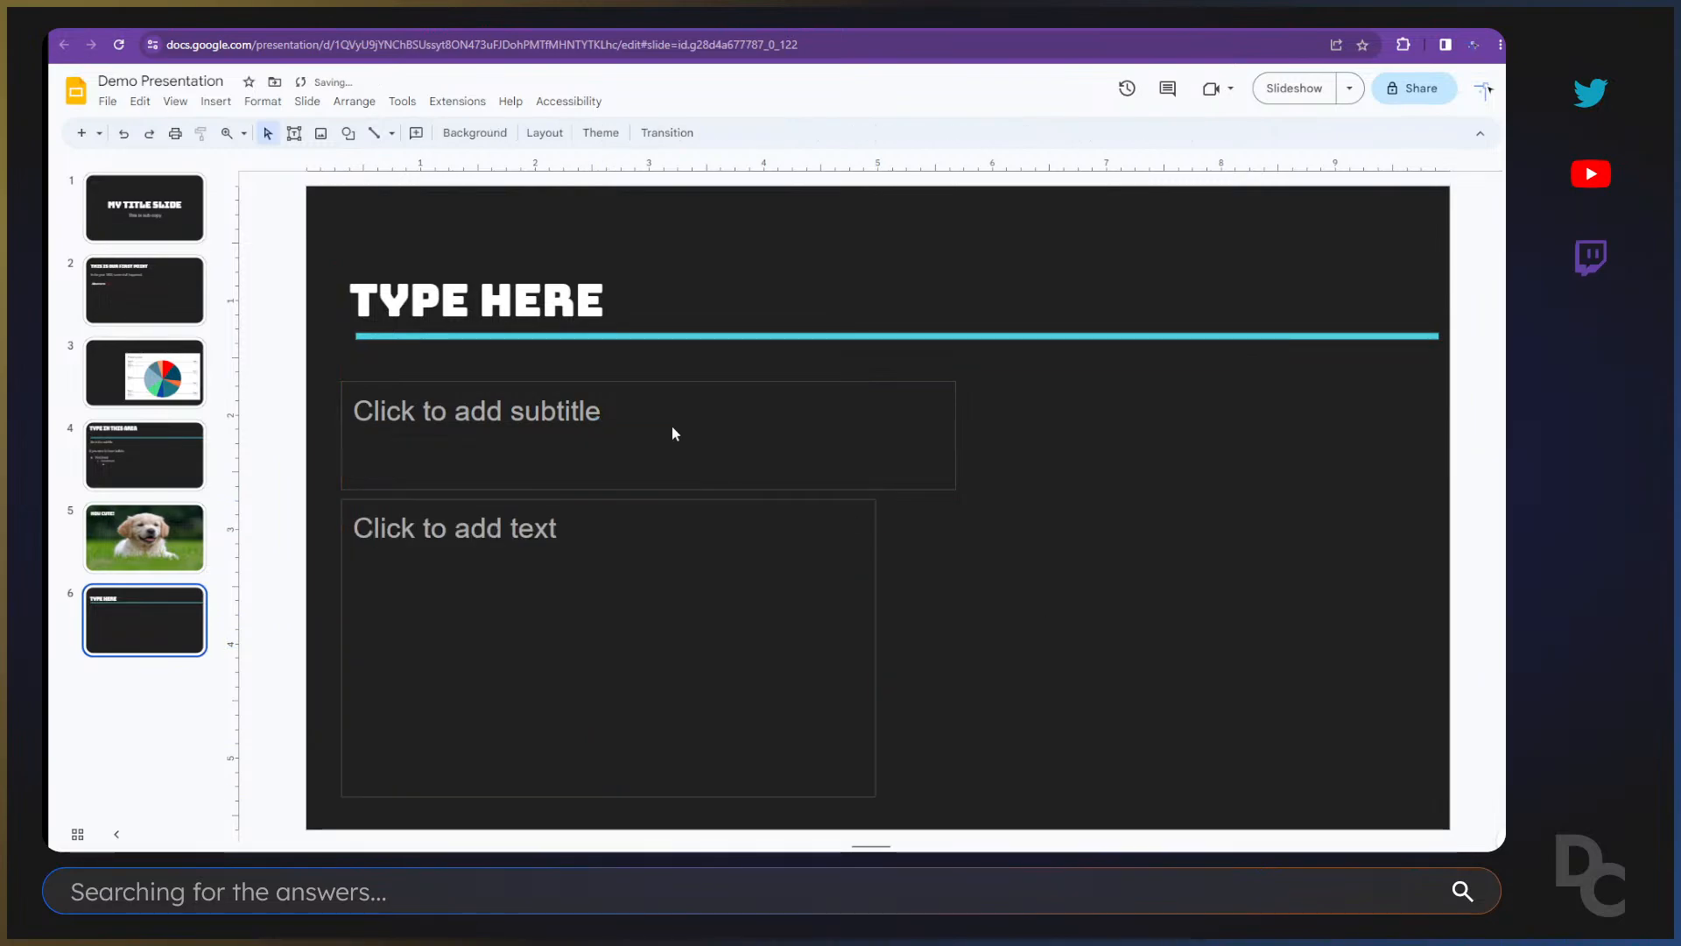
{"action": "left_click", "coordinate": [471, 335]}
{"action": "left_click", "coordinate": [1007, 347]}
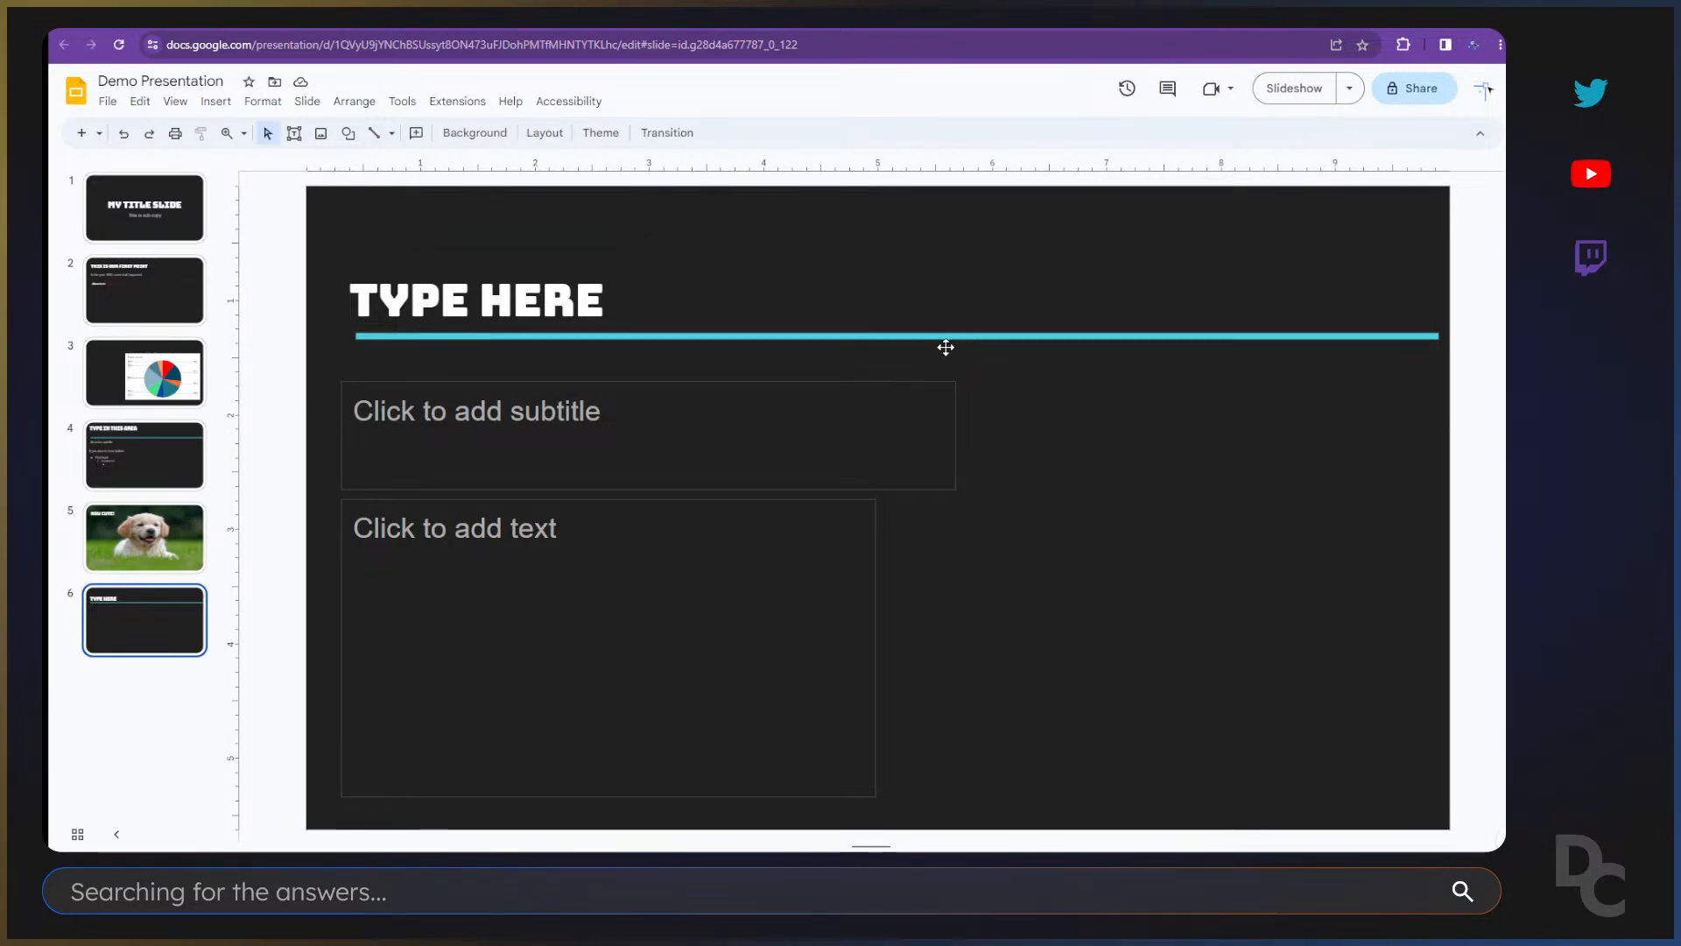
Step: Duplicate the MySlide layout in the theme builder
{"action": "left_click", "coordinate": [175, 102]}
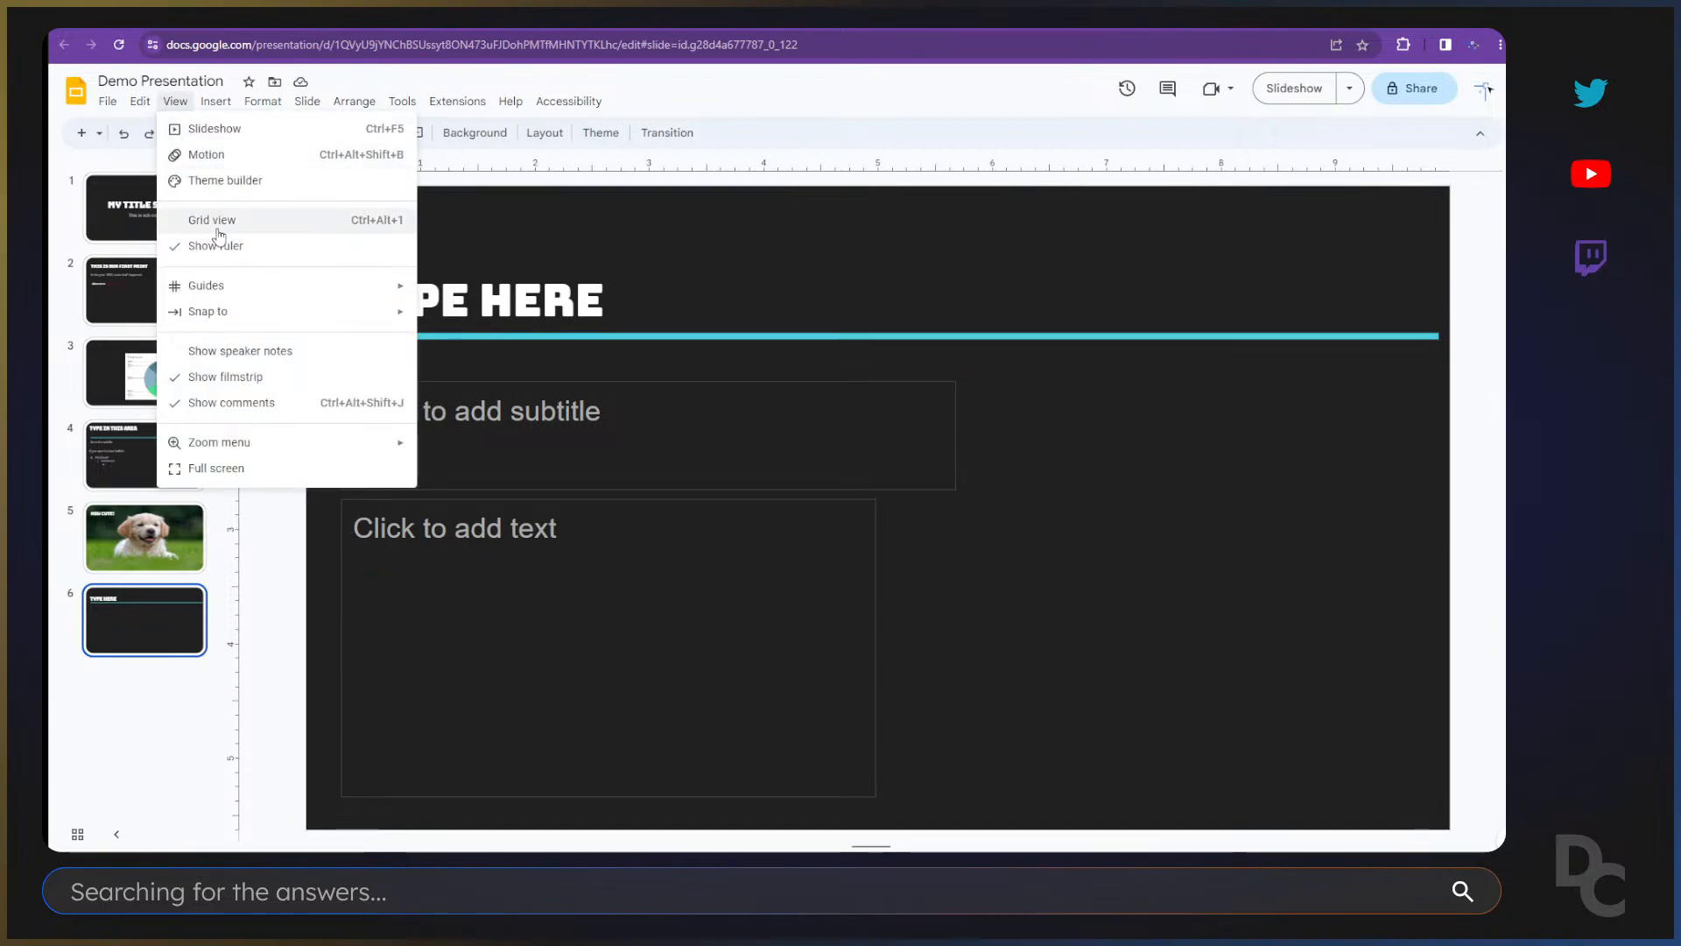
{"action": "left_click", "coordinate": [212, 182]}
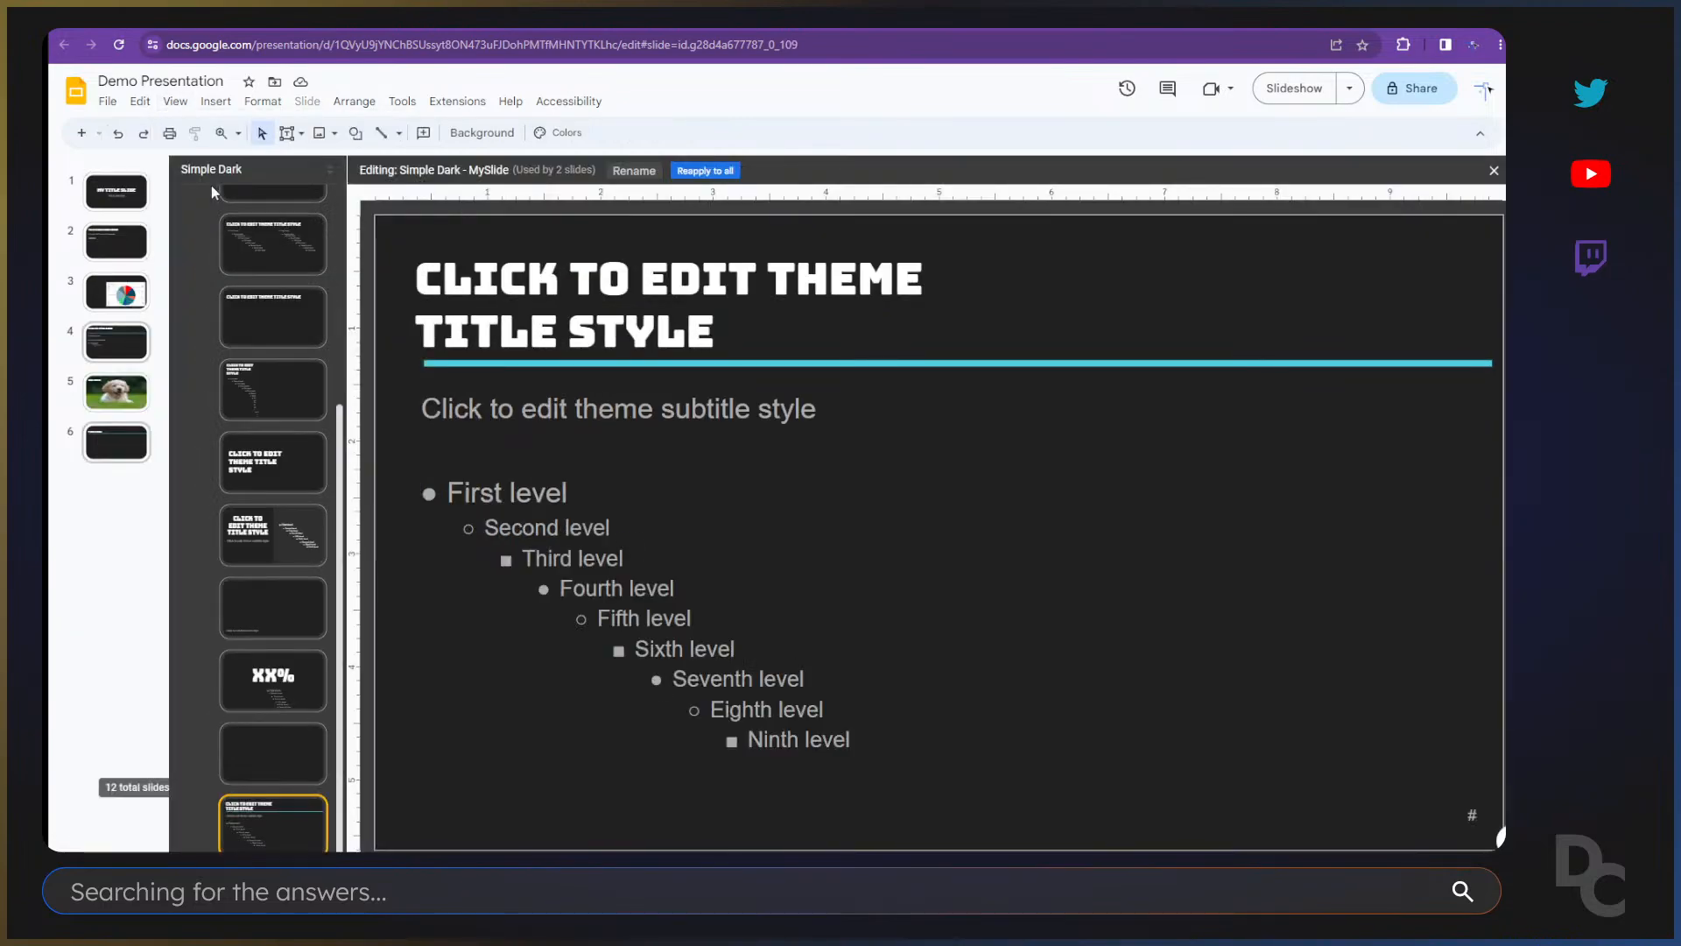
{"action": "left_click", "coordinate": [562, 364]}
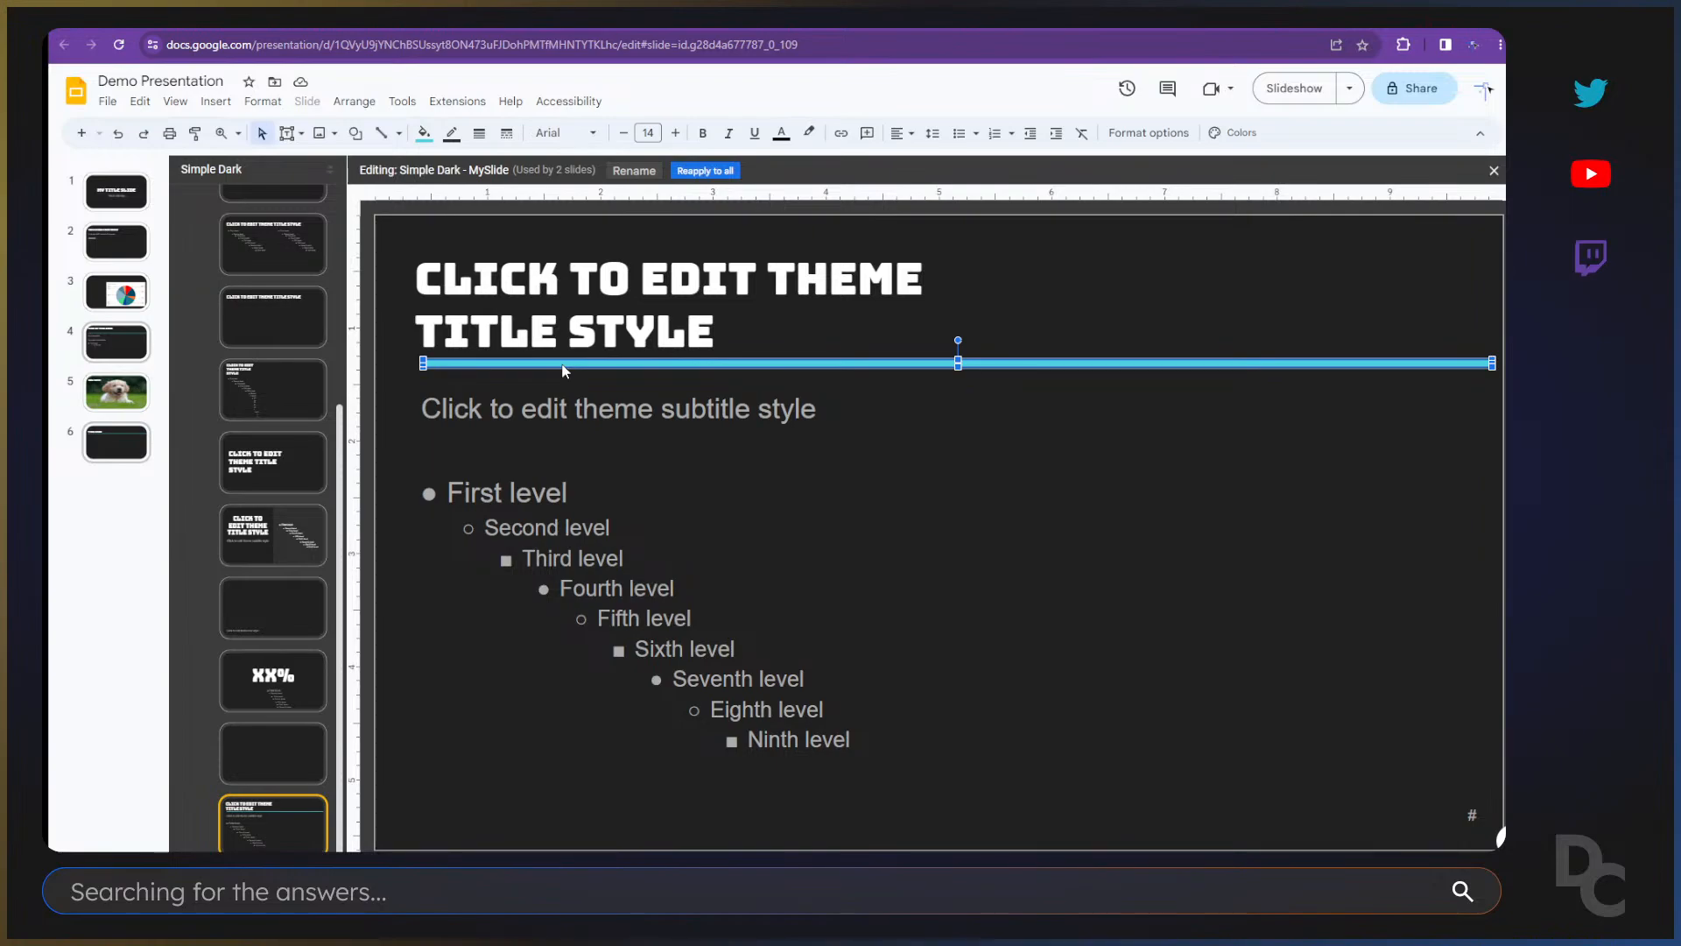
{"action": "right_click", "coordinate": [296, 829]}
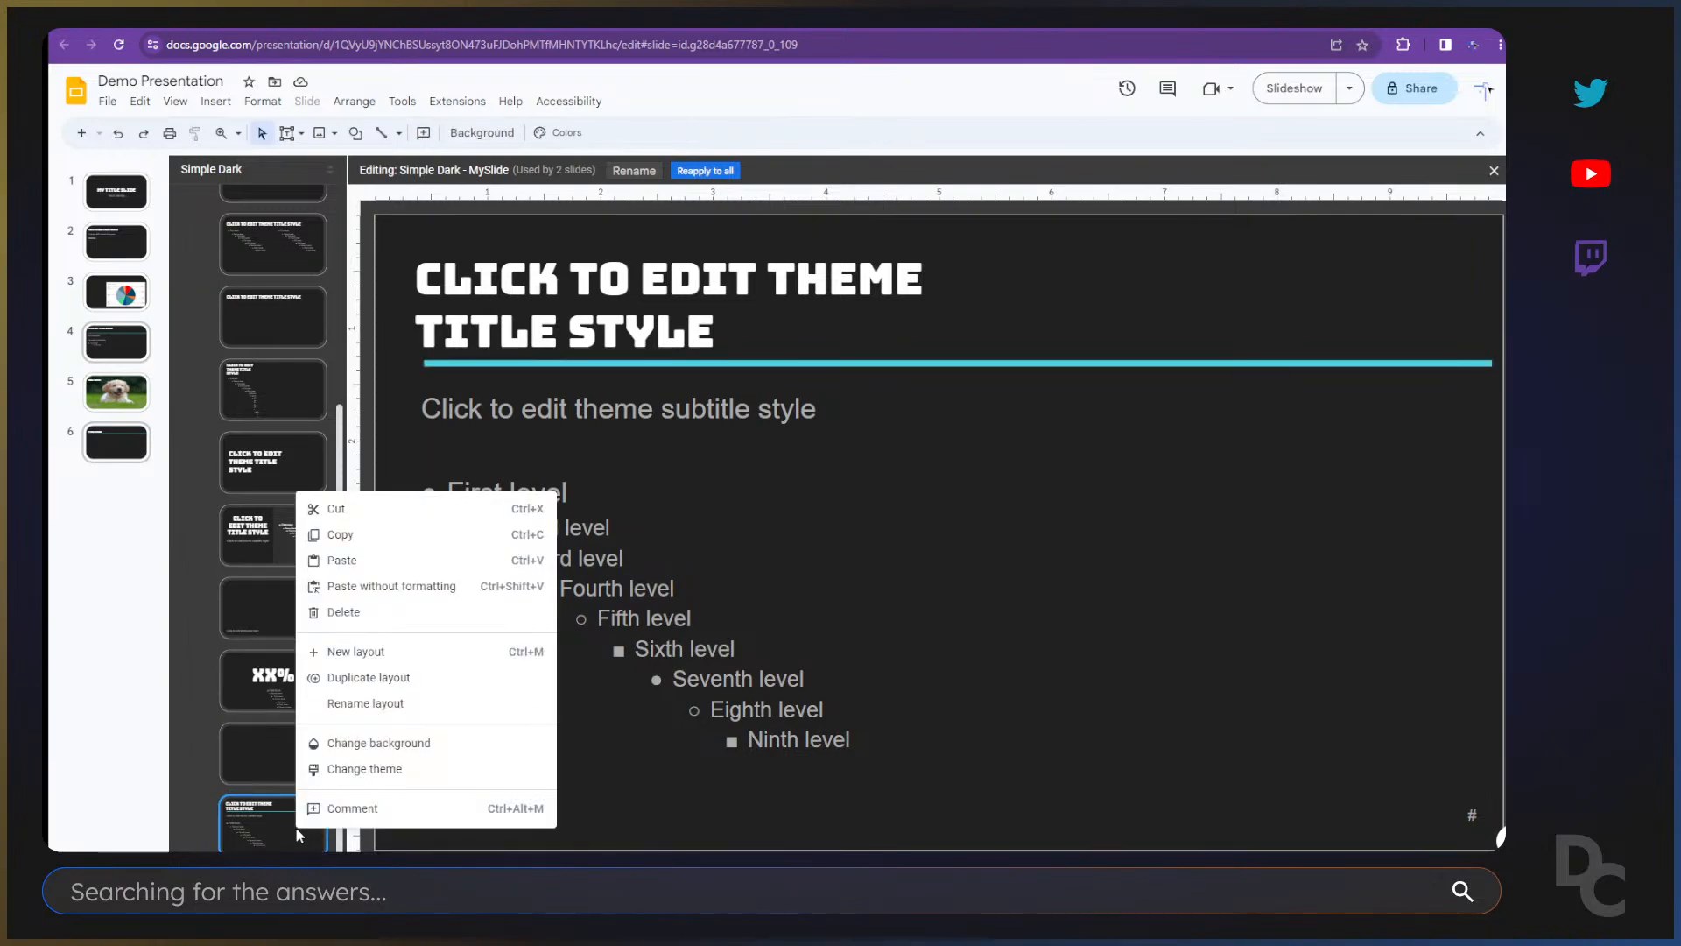
{"action": "left_click", "coordinate": [271, 818]}
{"action": "right_click", "coordinate": [271, 818]}
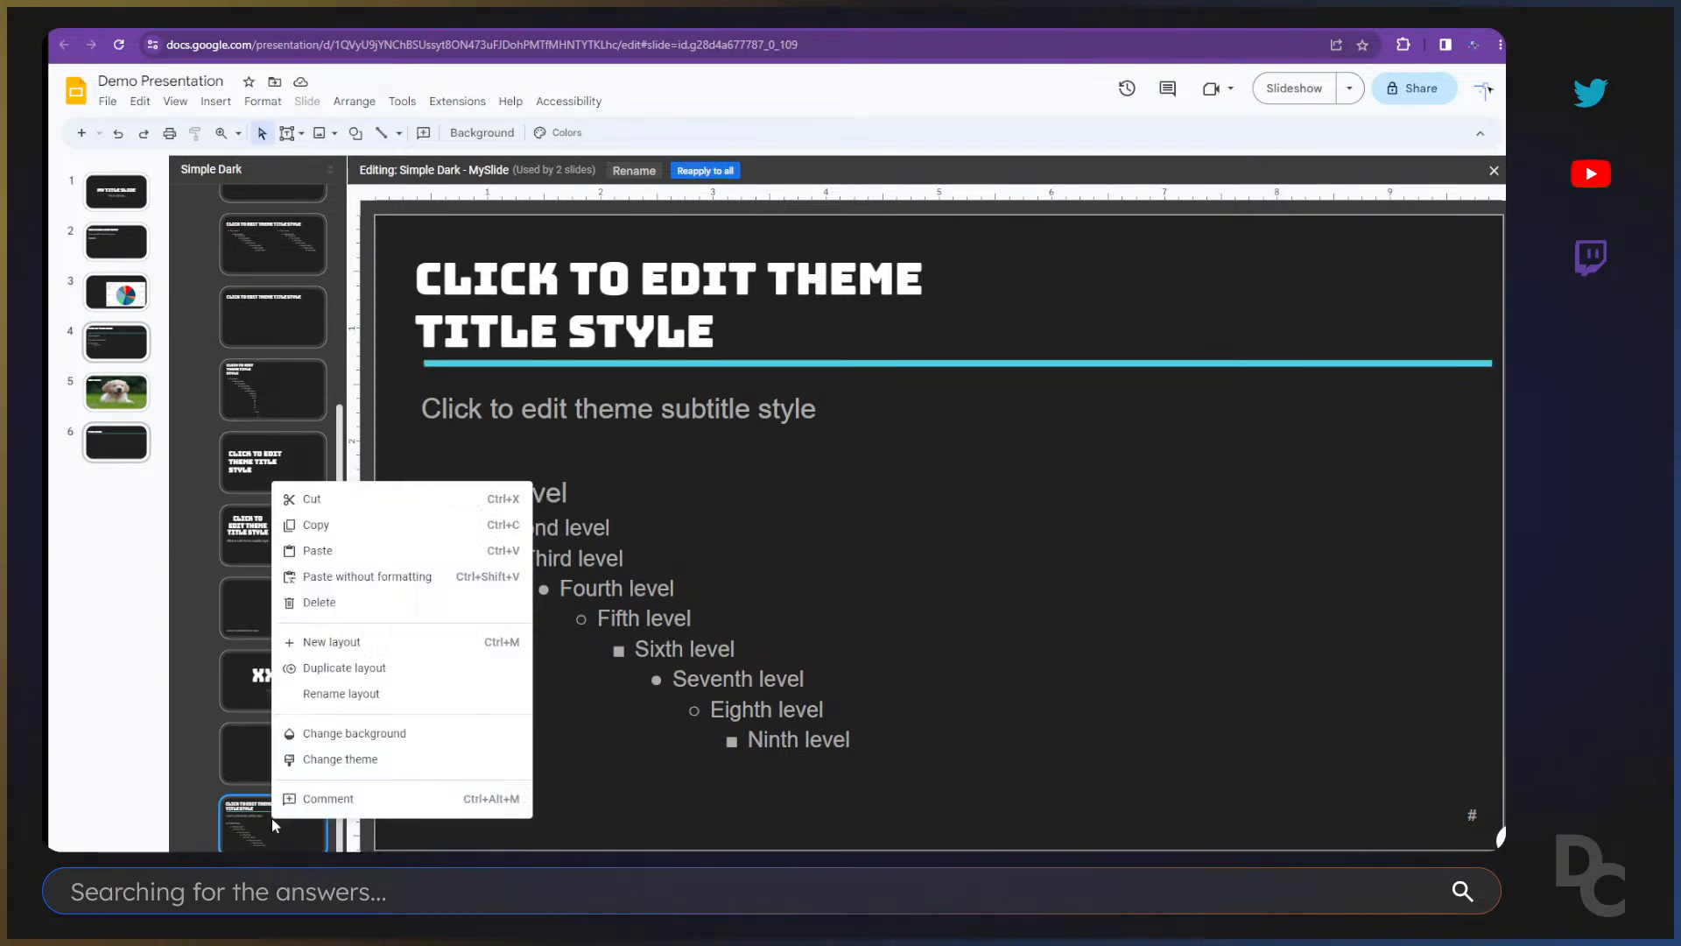
{"action": "left_click", "coordinate": [345, 668]}
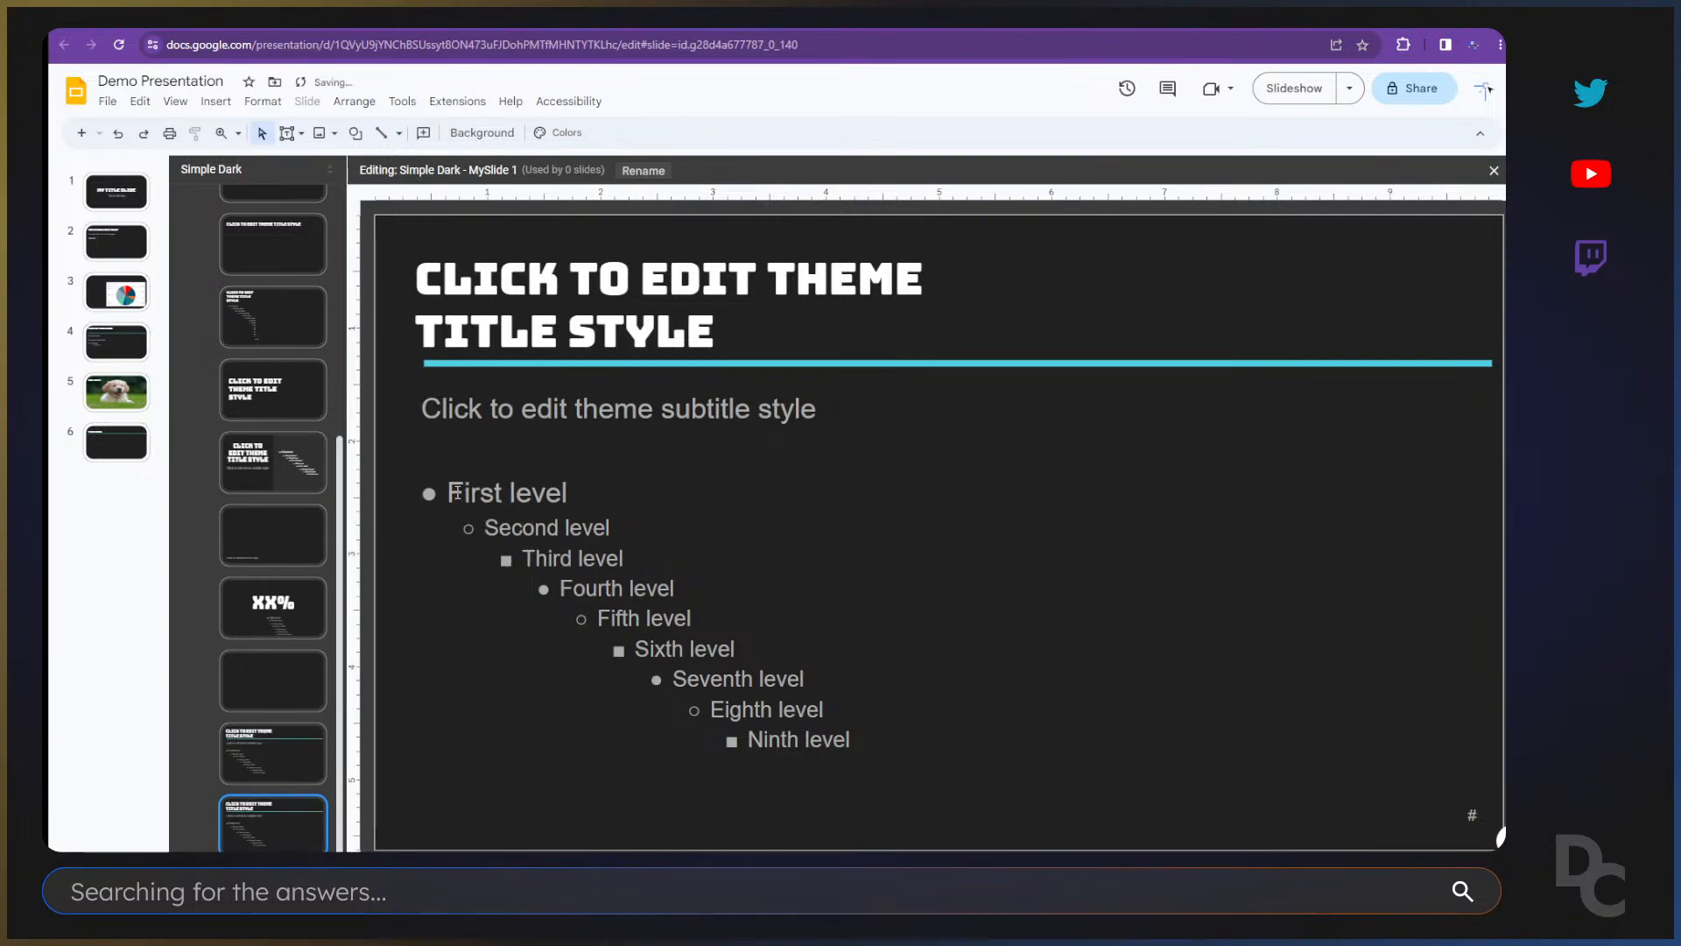
Step: Delete the cyan divider from the duplicated layout and rename that layout "My New Slide (w.o line)"
{"action": "left_click", "coordinate": [510, 361]}
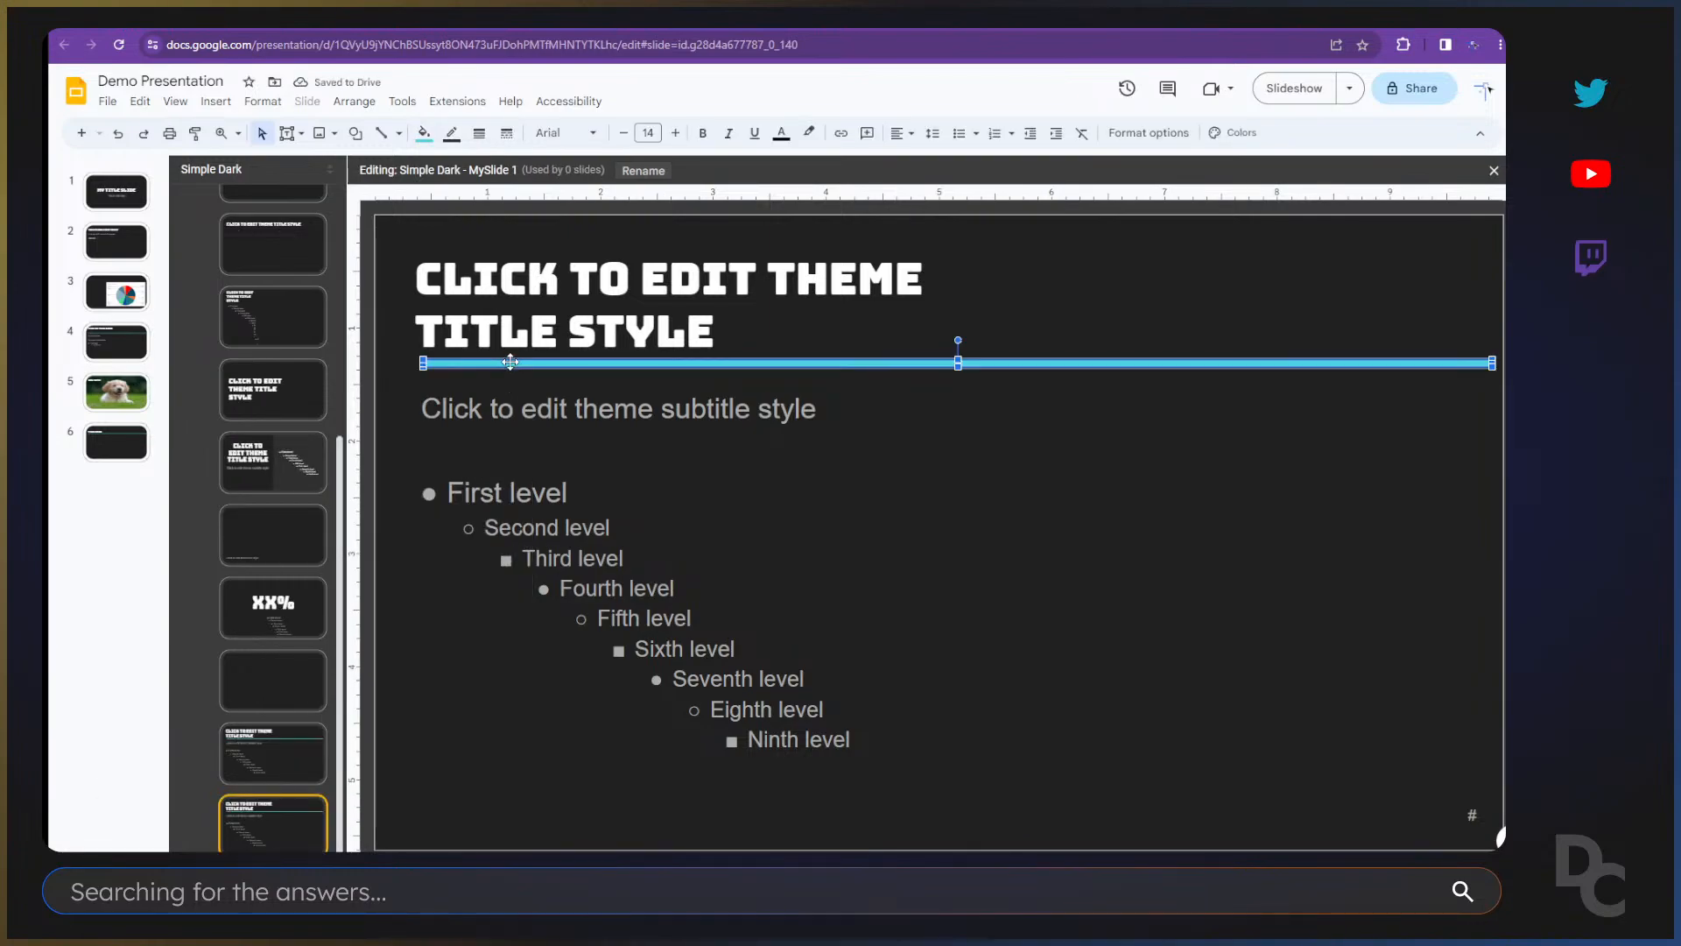
{"action": "key", "text": "Delete"}
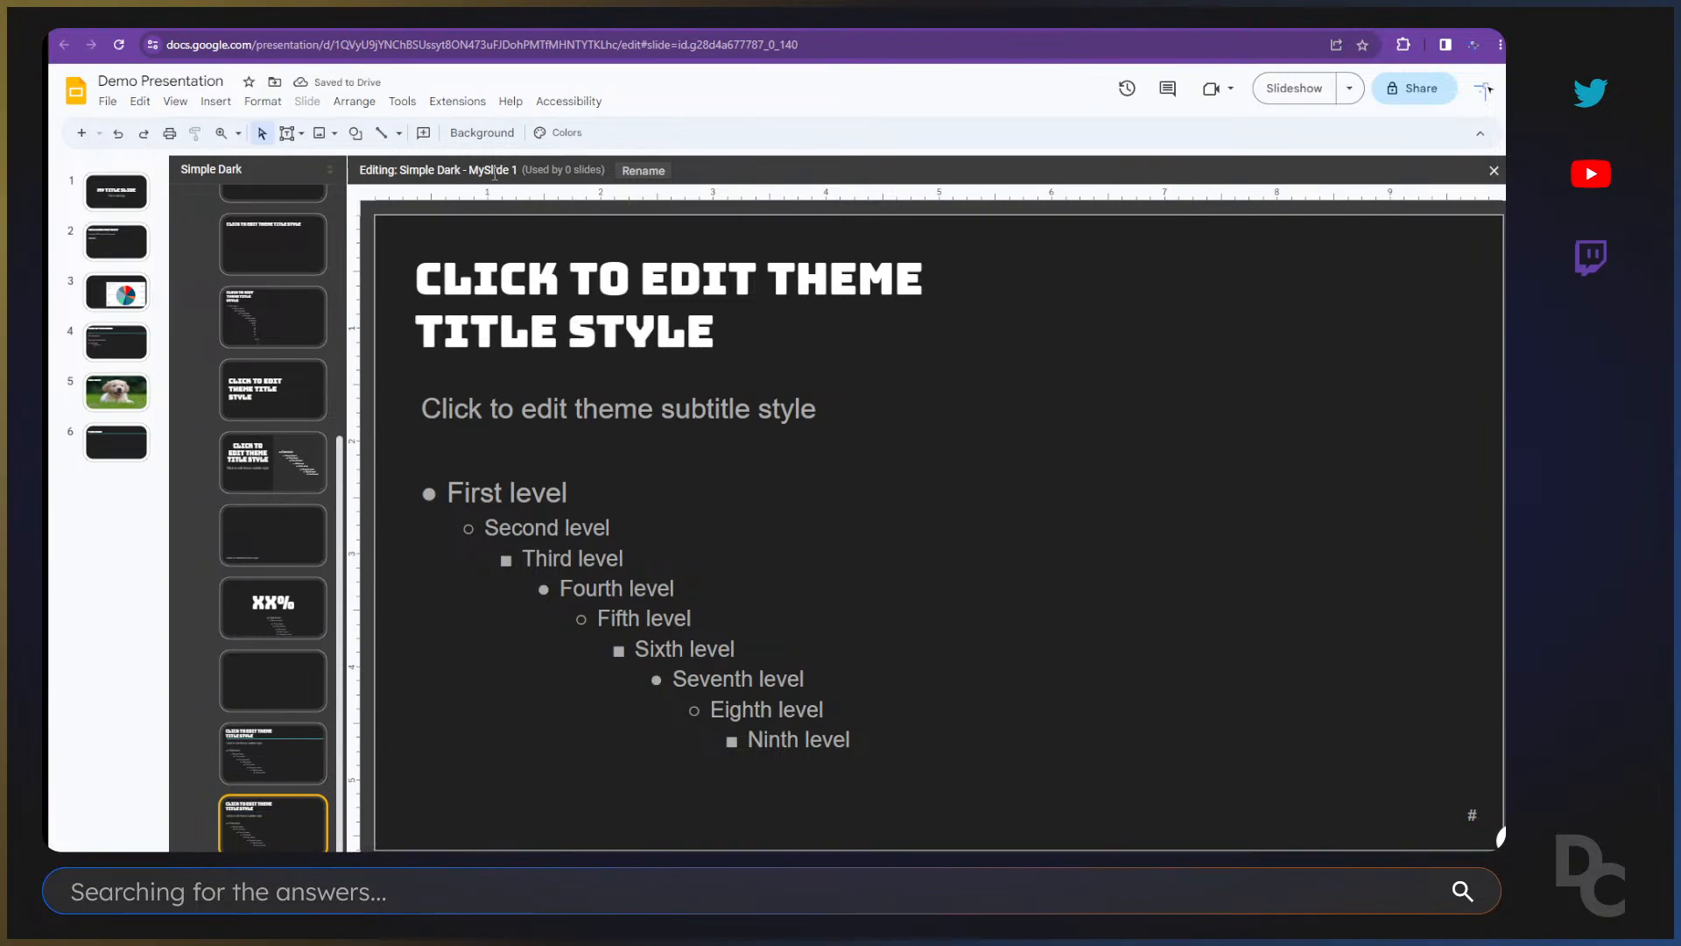
{"action": "left_click", "coordinate": [644, 170]}
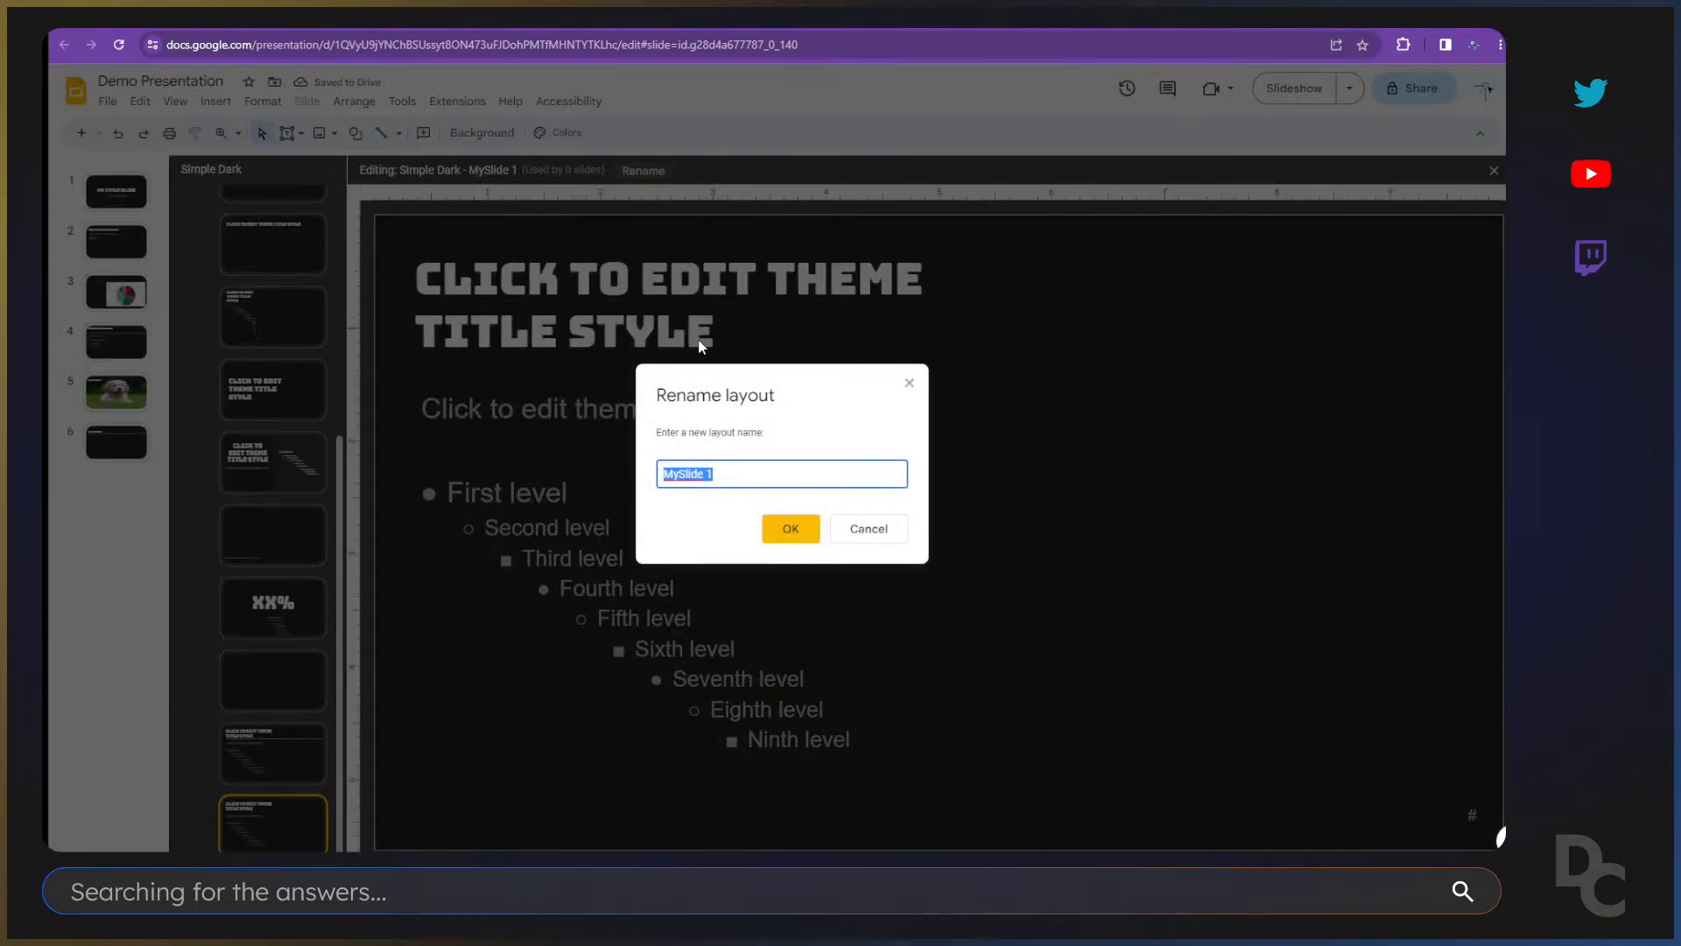
{"action": "triple_click", "coordinate": [723, 474]}
{"action": "left_click_drag", "start_coordinate": [672, 474], "coordinate": [721, 469]}
{"action": "type", "text": "y New Slide"}
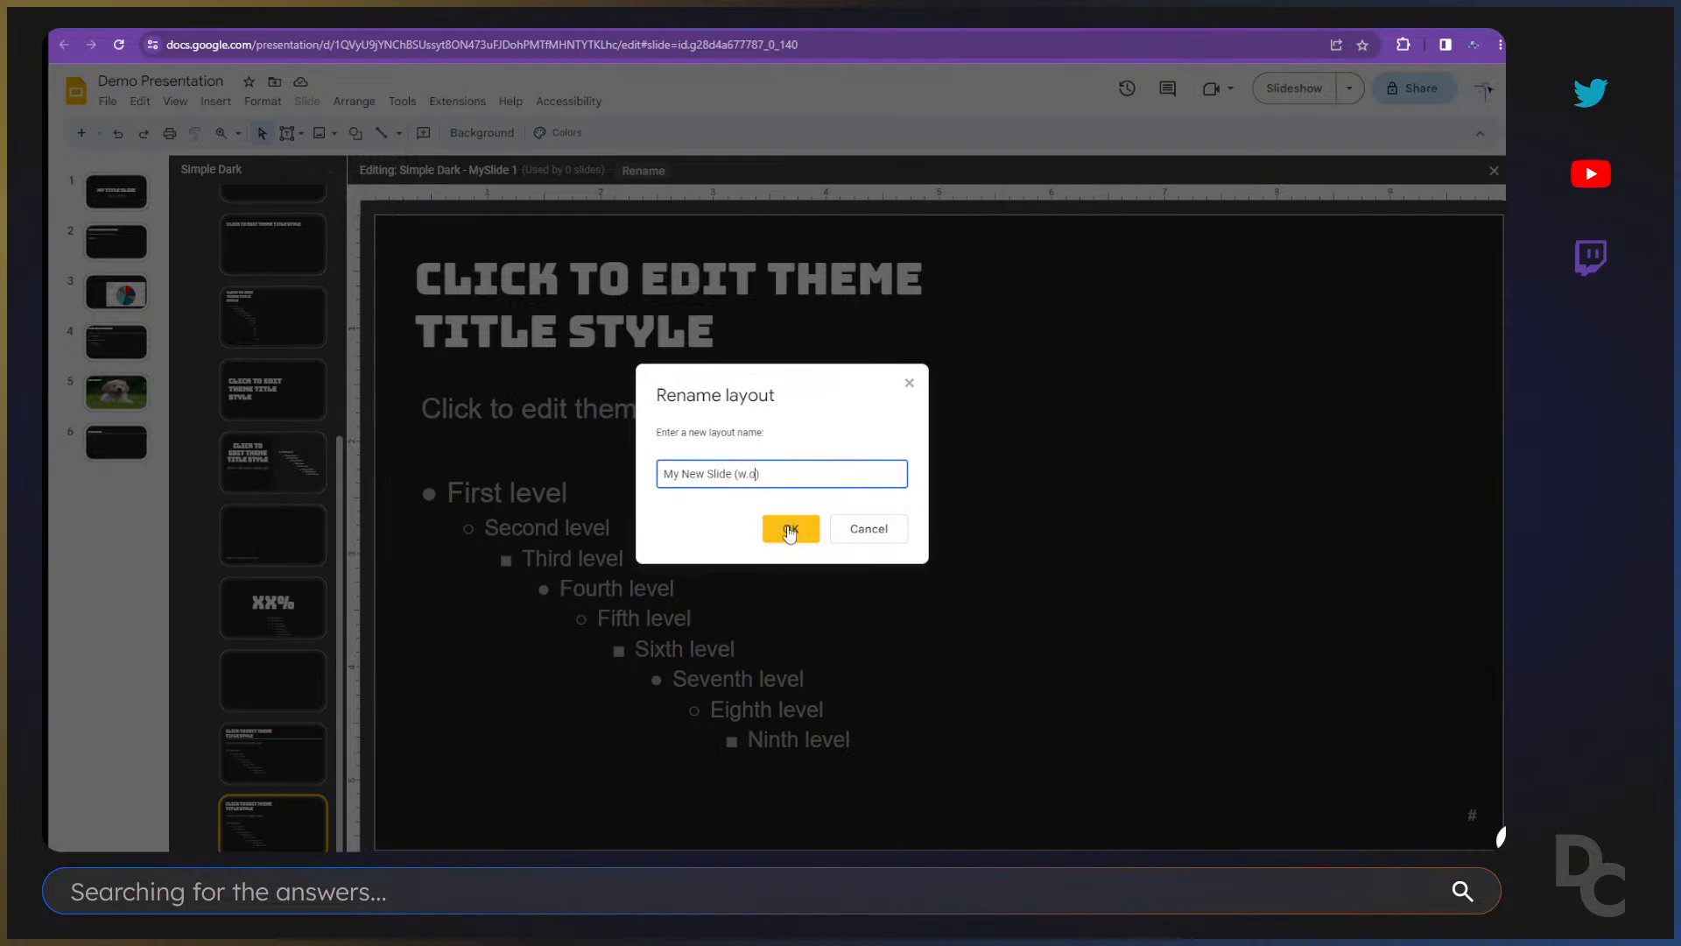
{"action": "type", "text": " (w.o line"}
{"action": "left_click", "coordinate": [791, 530]}
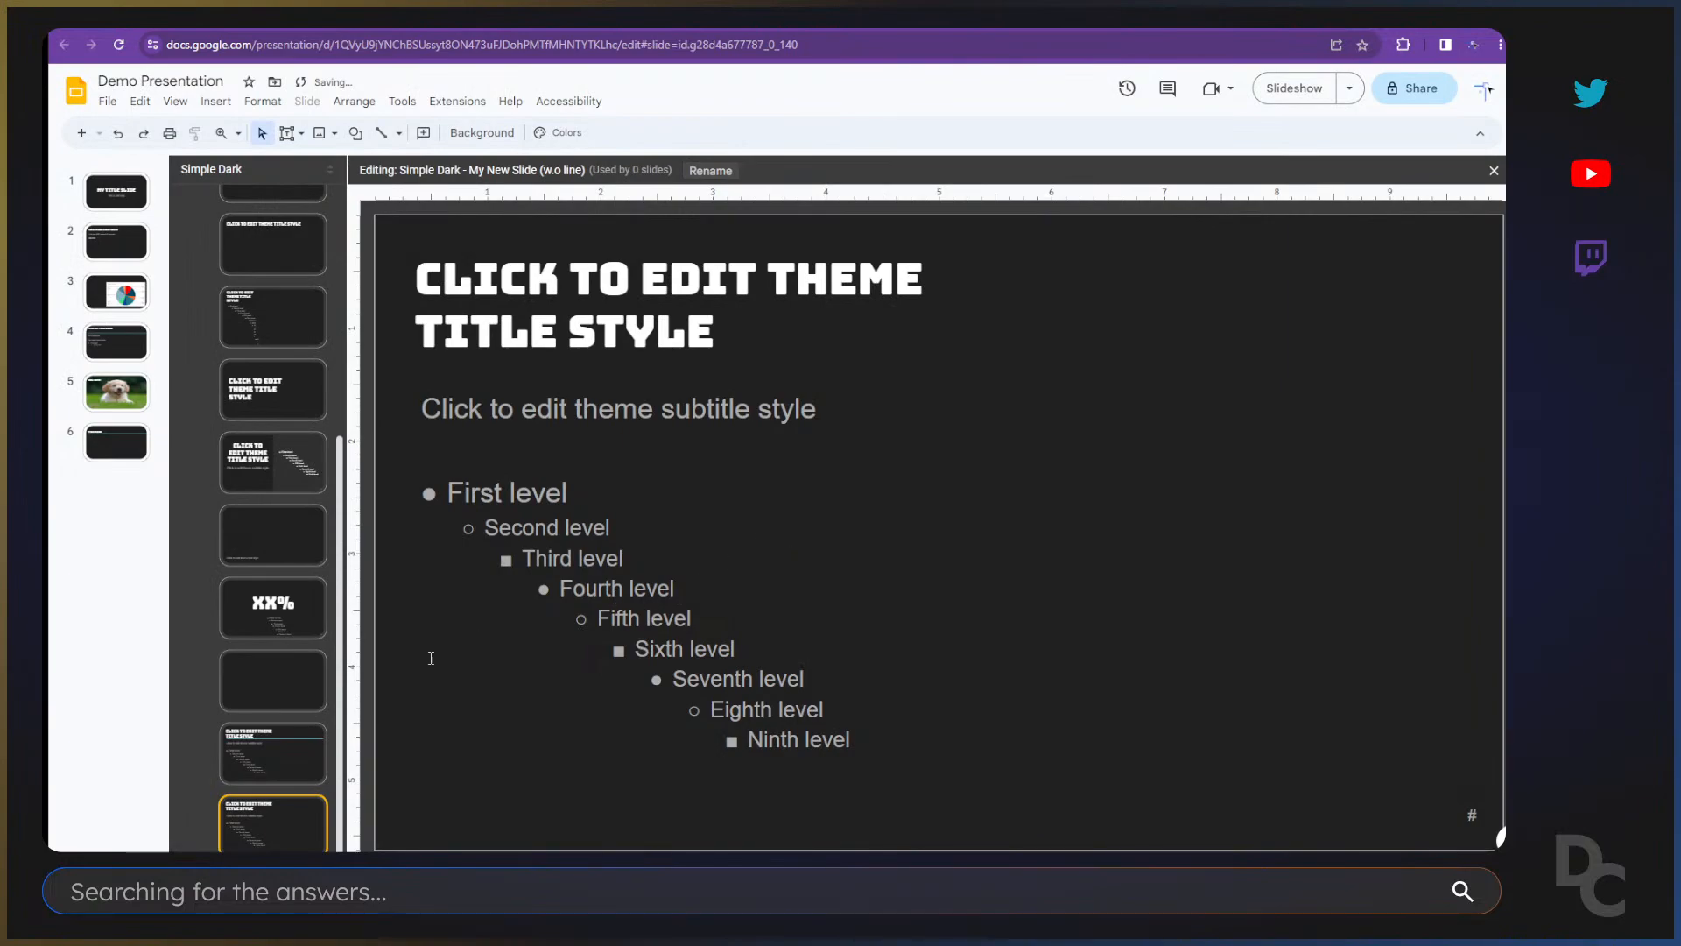
Step: Compare the MySlide layout with its line-free copy, then return to slide 6 and apply the "My New Slide (w.o line)" layout
{"action": "left_click", "coordinate": [286, 743]}
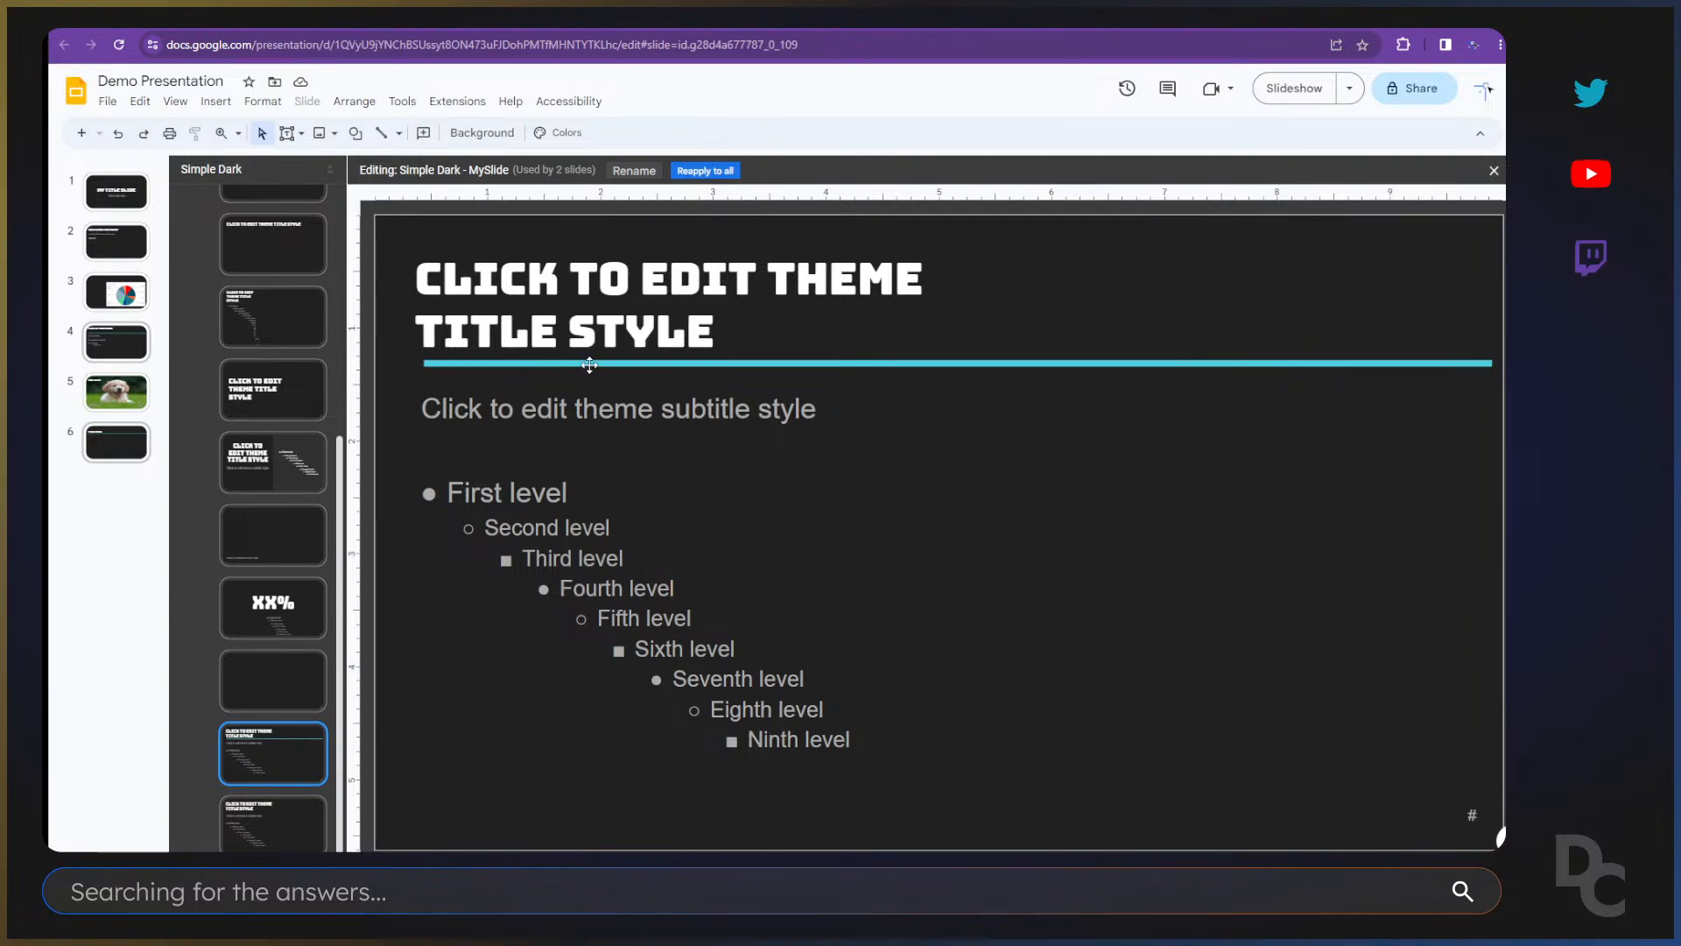
{"action": "left_click", "coordinate": [296, 806]}
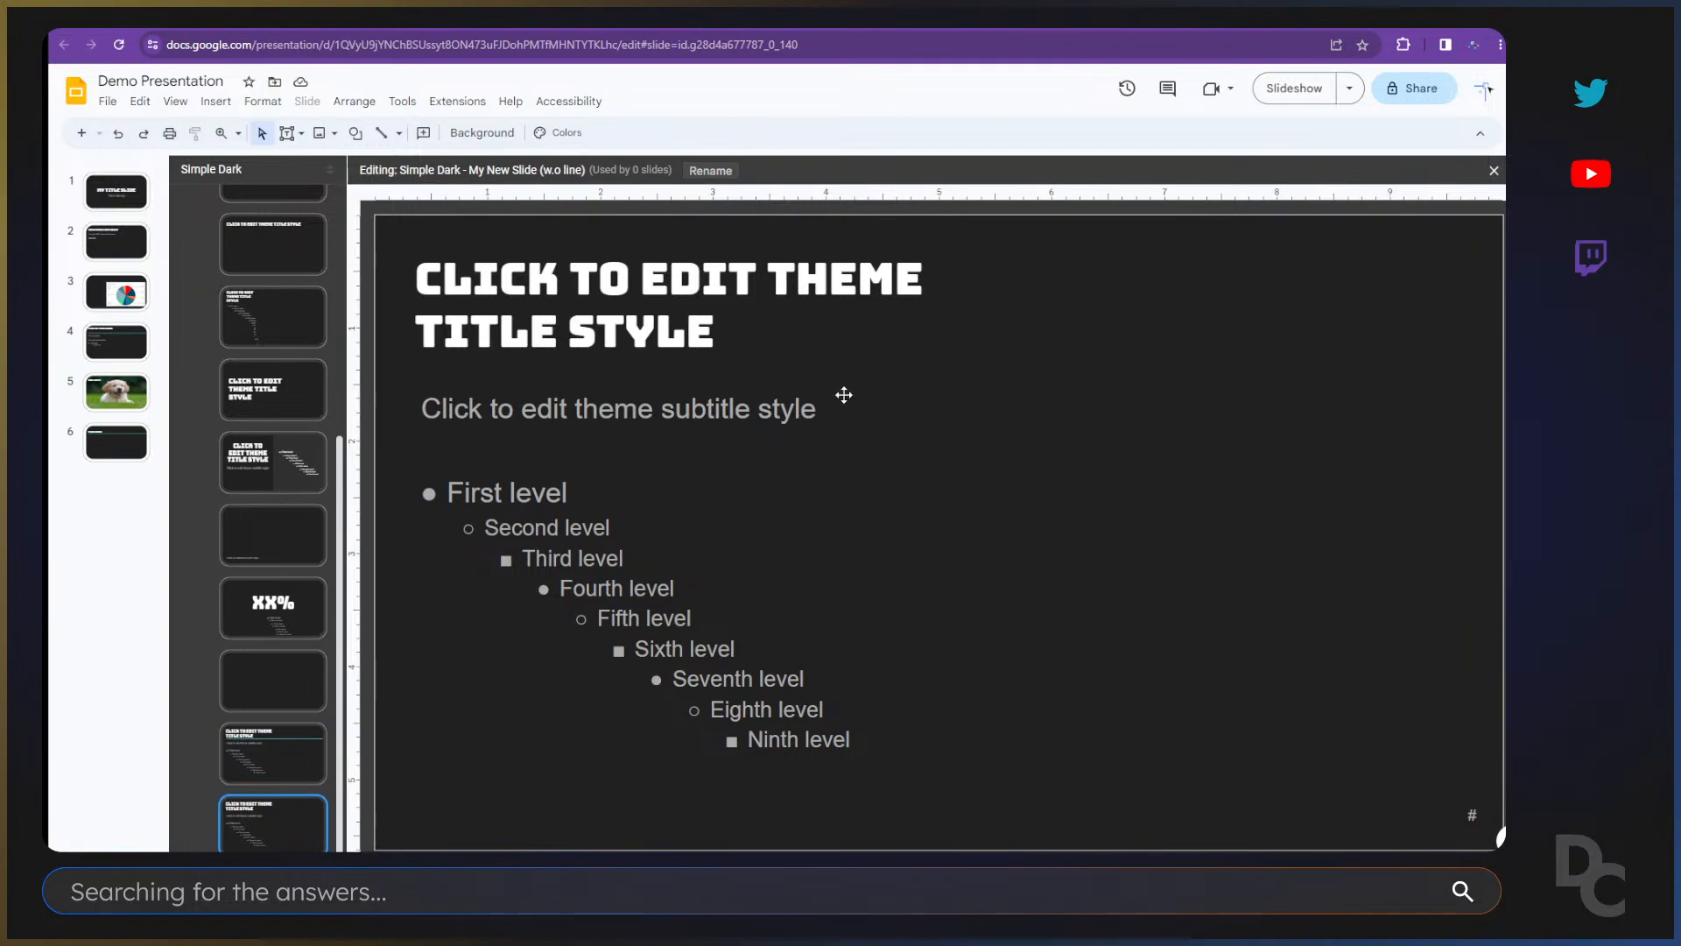
{"action": "left_click", "coordinate": [118, 440]}
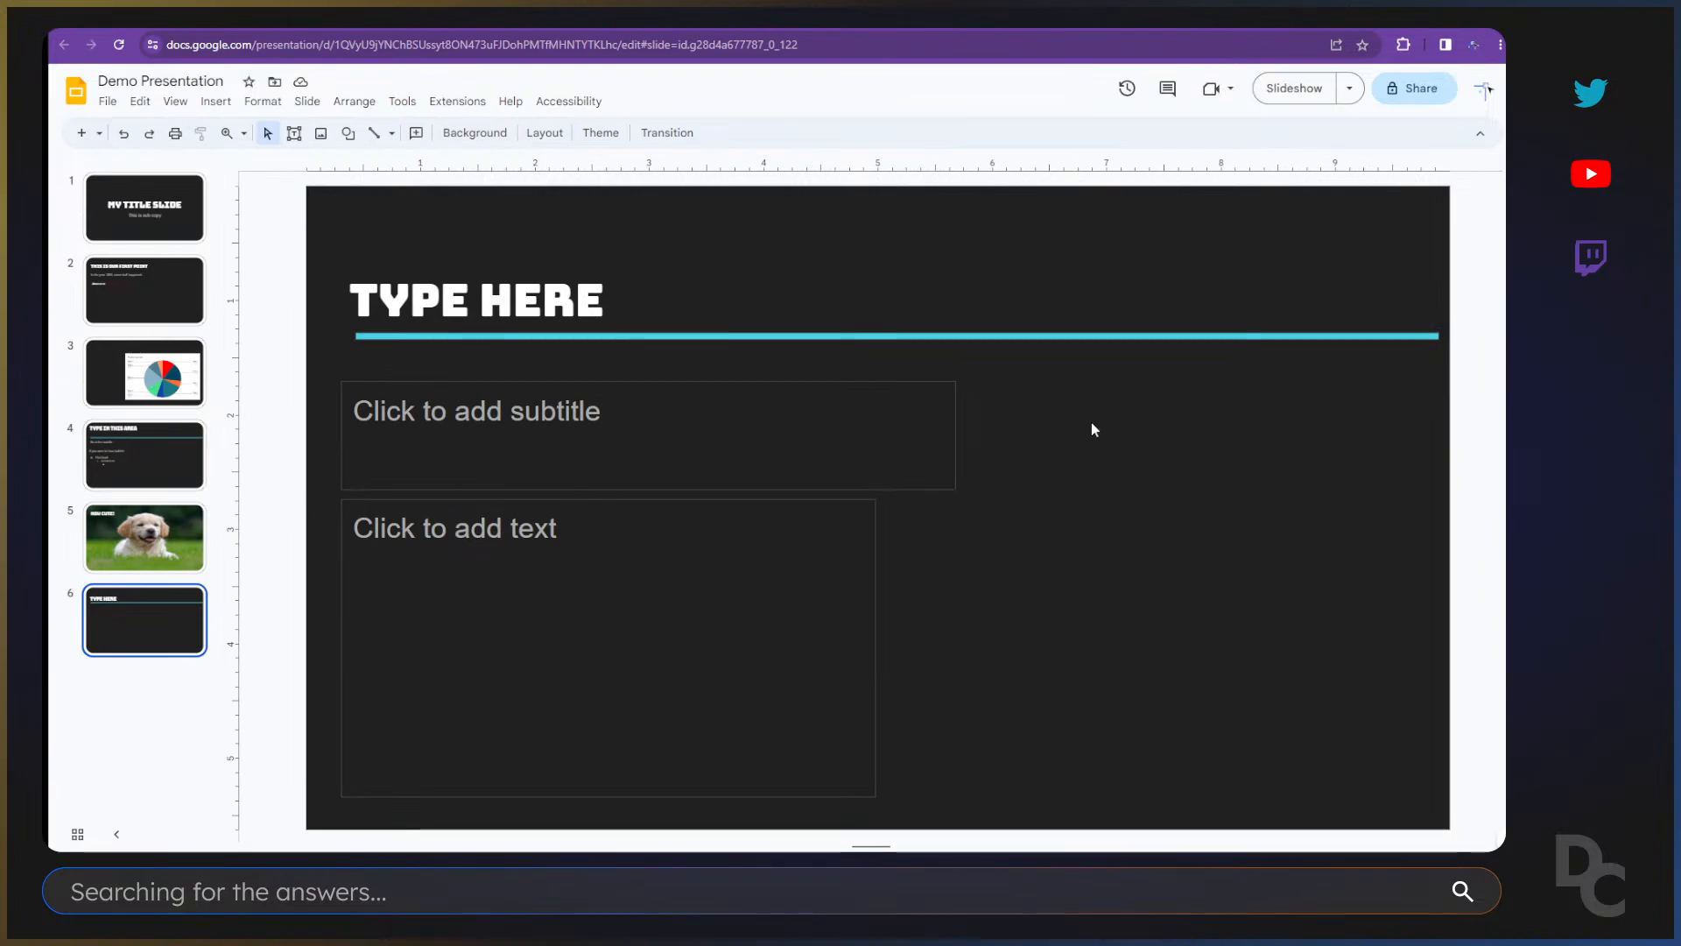
{"action": "left_click_drag", "start_coordinate": [1058, 250], "coordinate": [1131, 376]}
{"action": "right_click", "coordinate": [964, 641]}
{"action": "mouse_move", "coordinate": [1048, 482]}
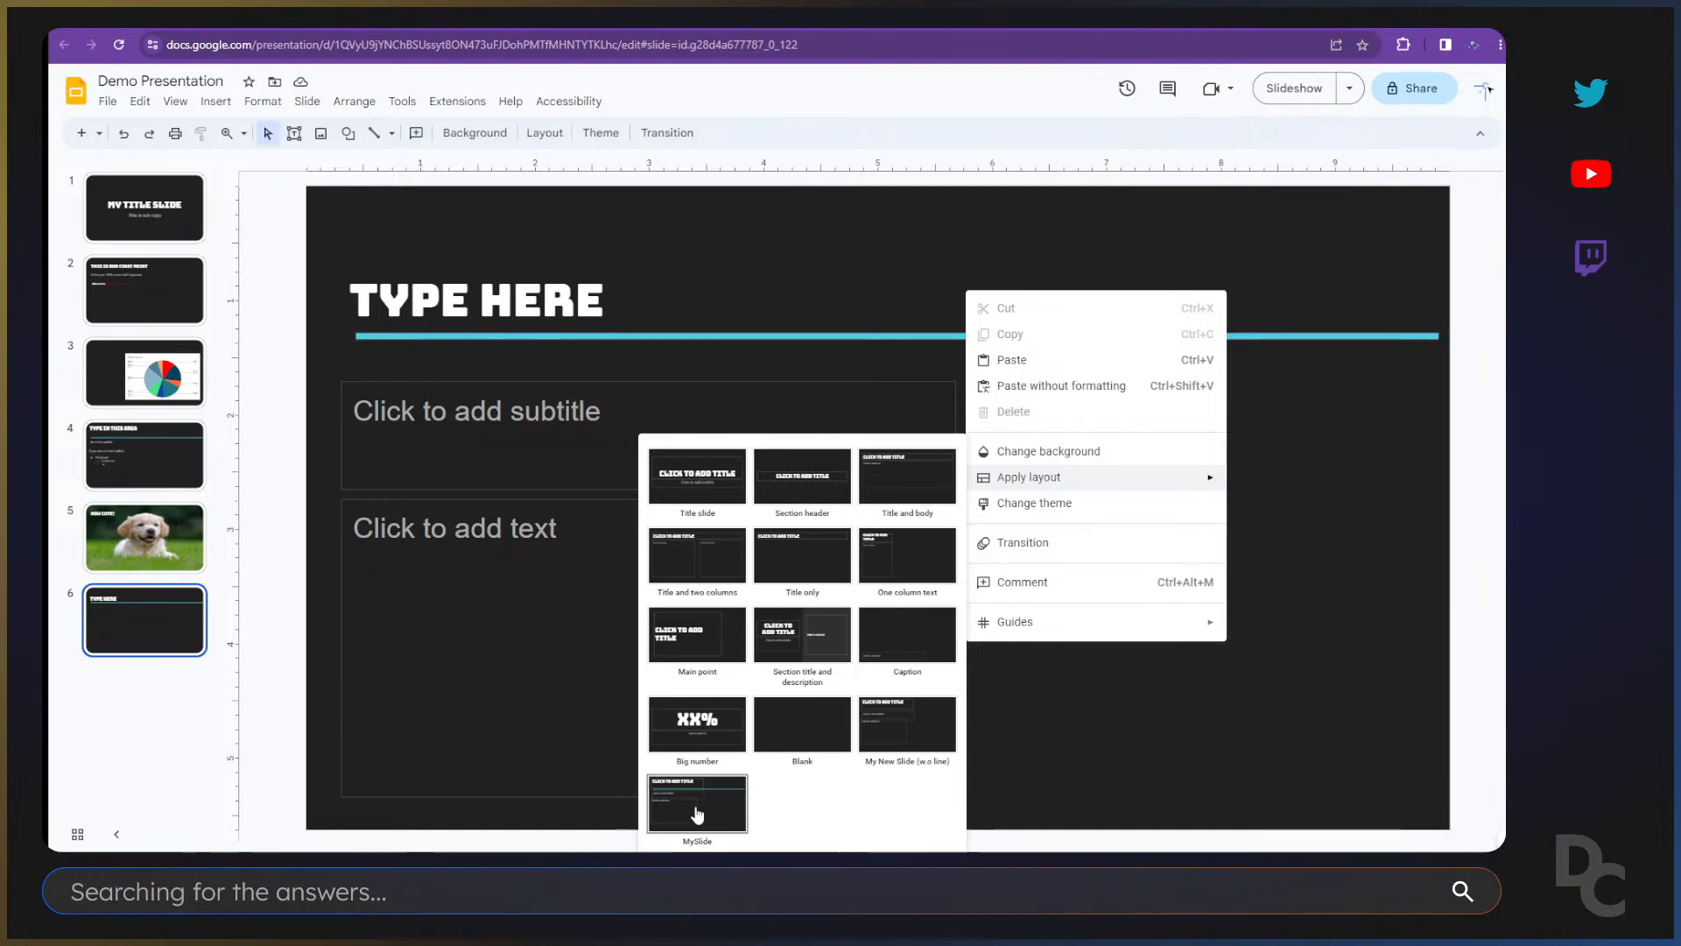
{"action": "left_click", "coordinate": [938, 716]}
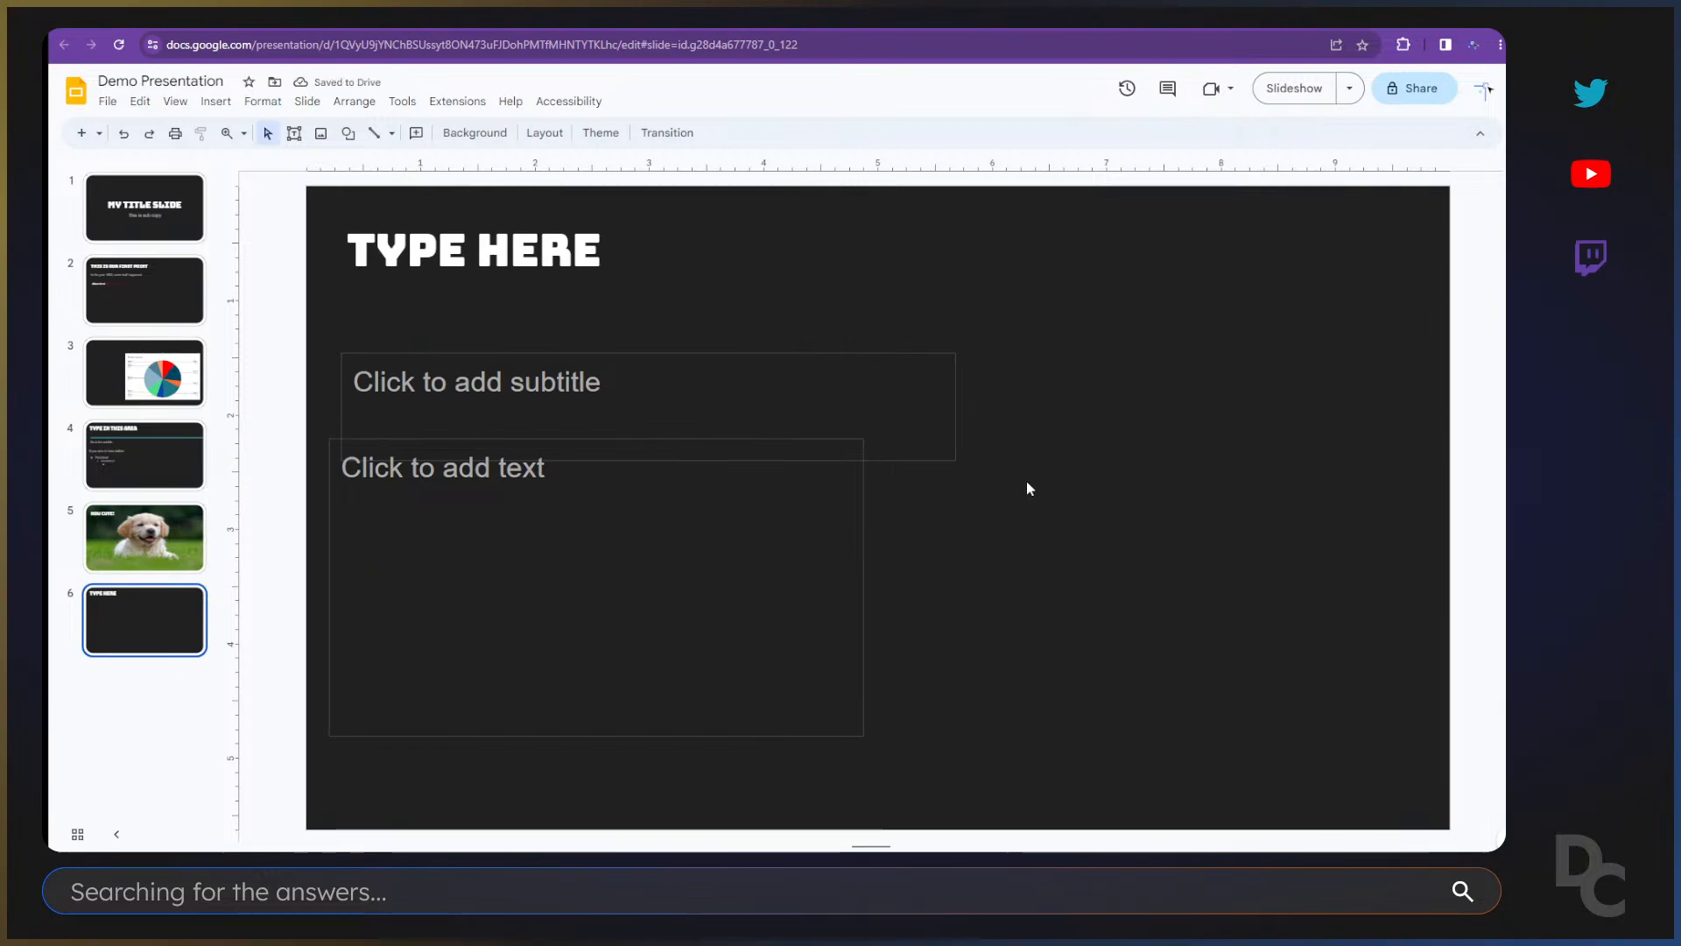
Step: Open the theme builder from slide 1 and bring up the Section header layout for editing
{"action": "left_click", "coordinate": [165, 223]}
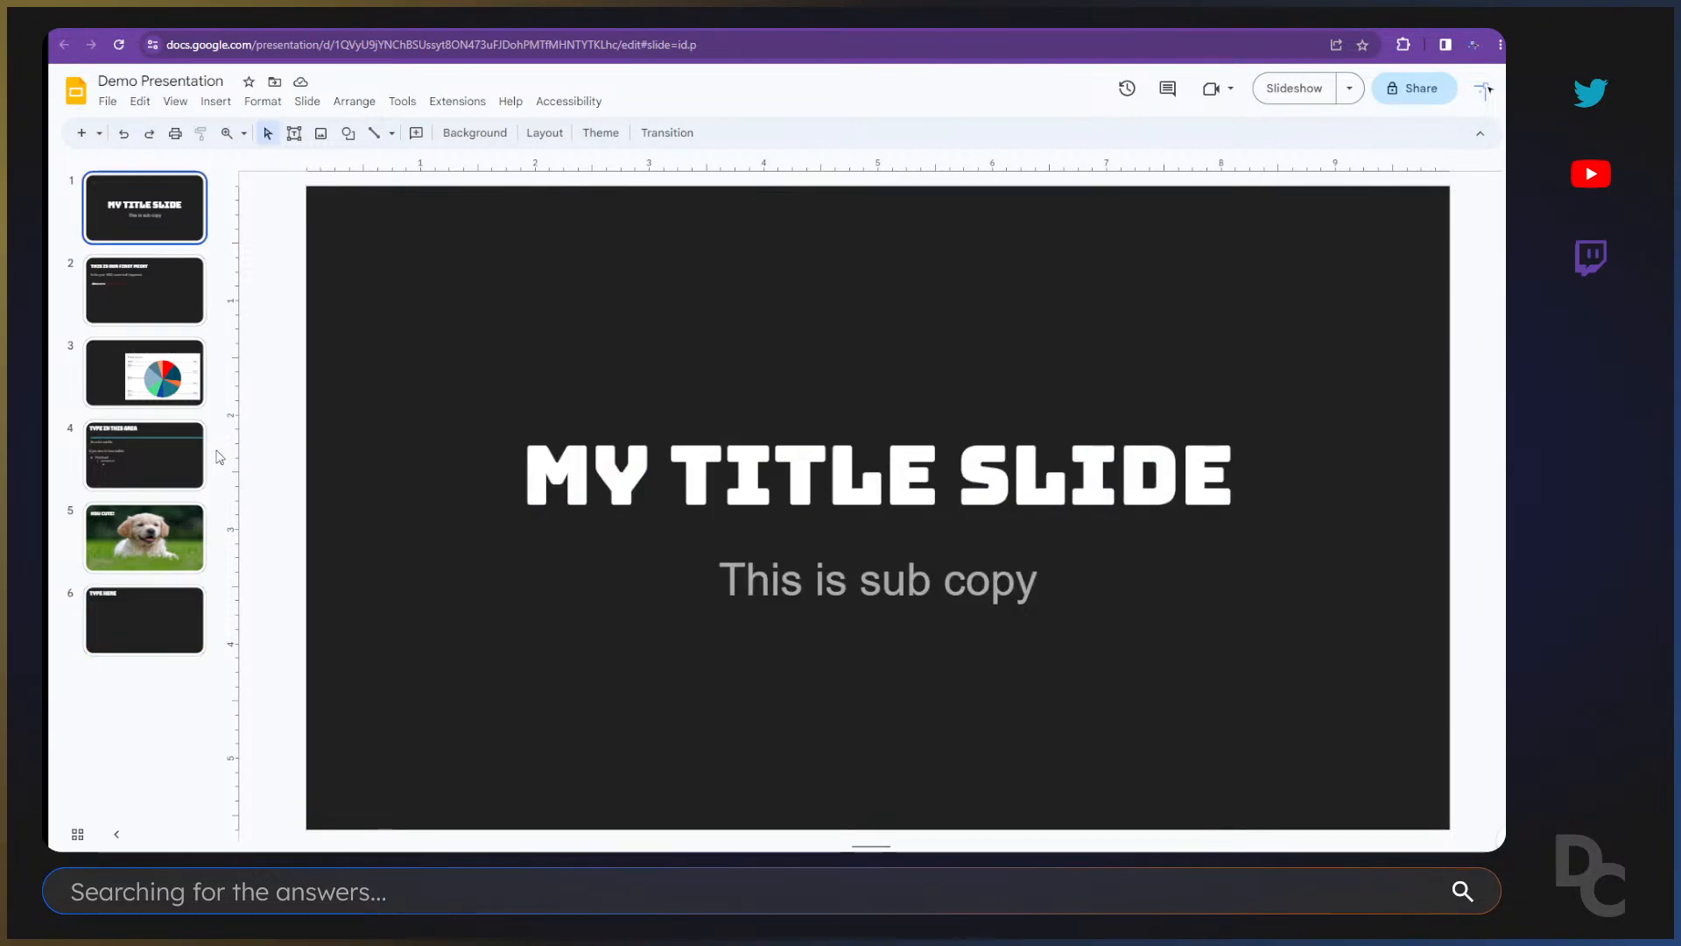
{"action": "left_click", "coordinate": [176, 102]}
{"action": "left_click", "coordinate": [212, 181]}
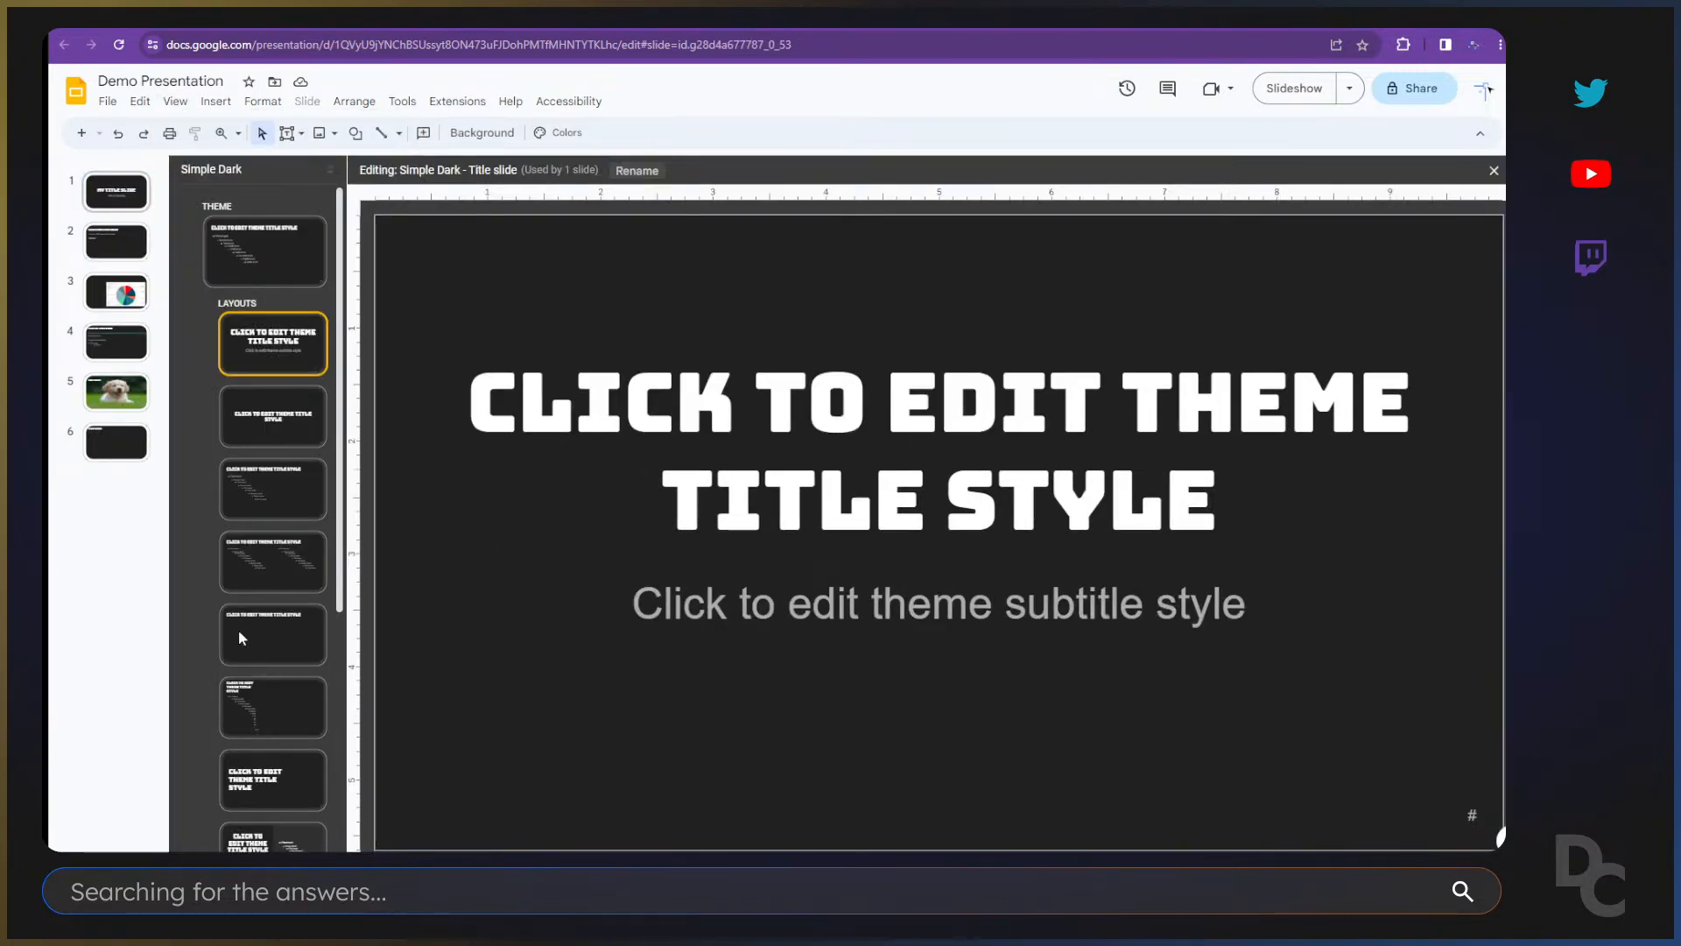
{"action": "scroll", "coordinate": [236, 637], "scroll_direction": "down", "scroll_amount": 4}
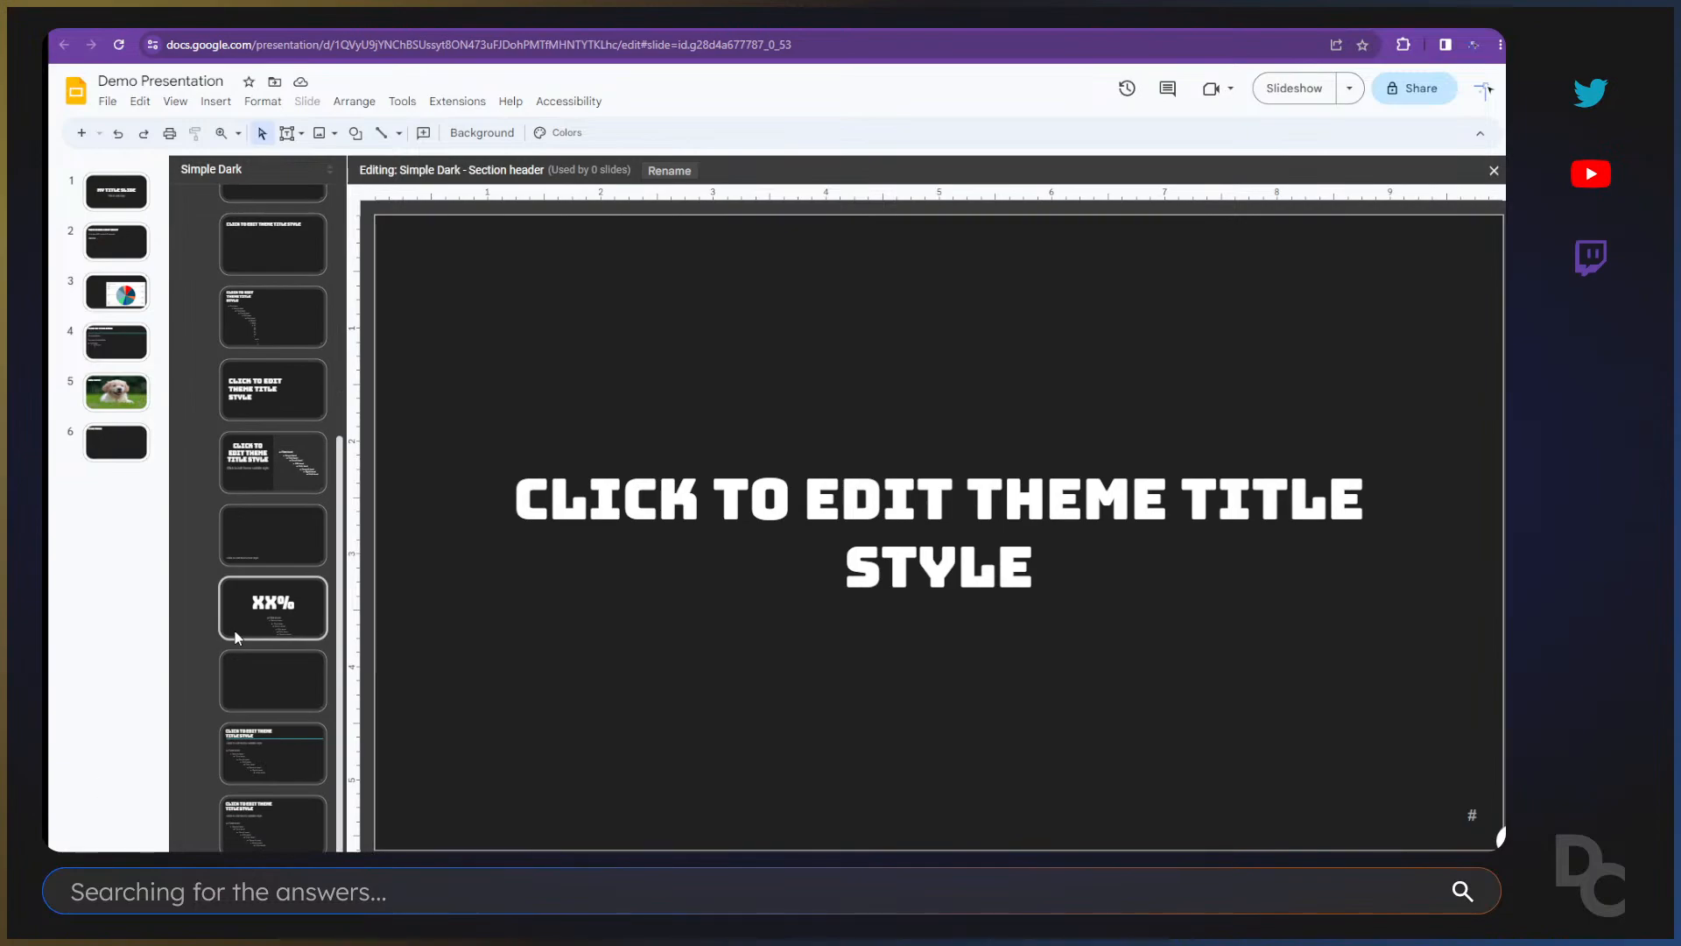
{"action": "triple_click", "coordinate": [848, 495]}
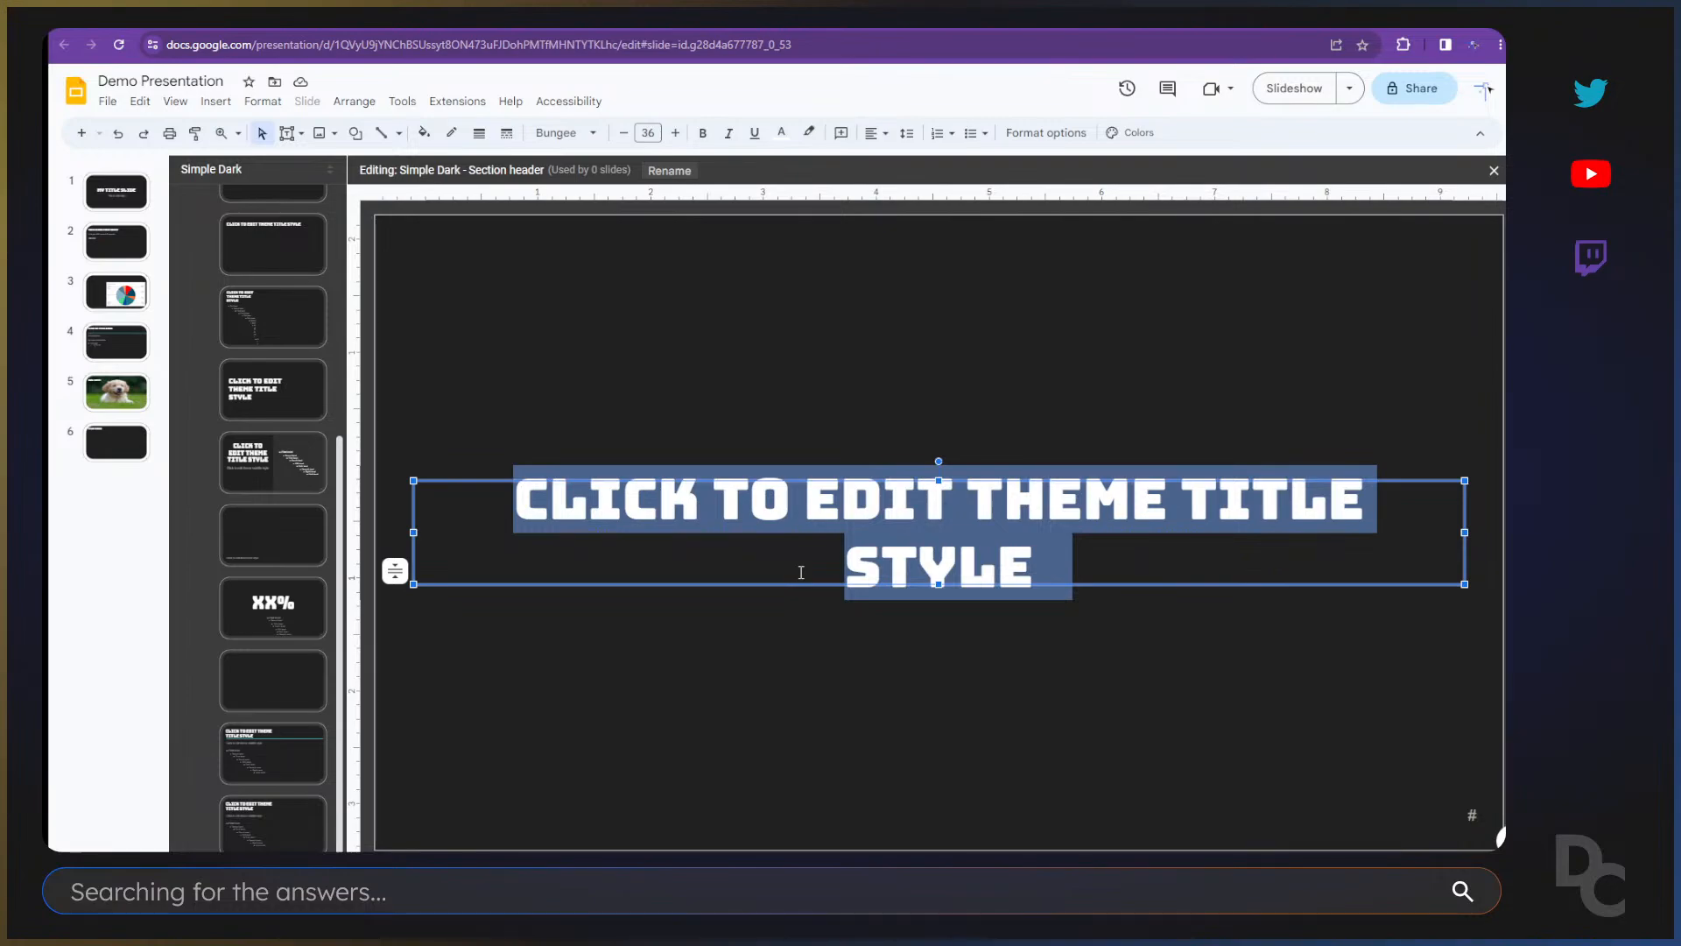
{"action": "left_click", "coordinate": [818, 604]}
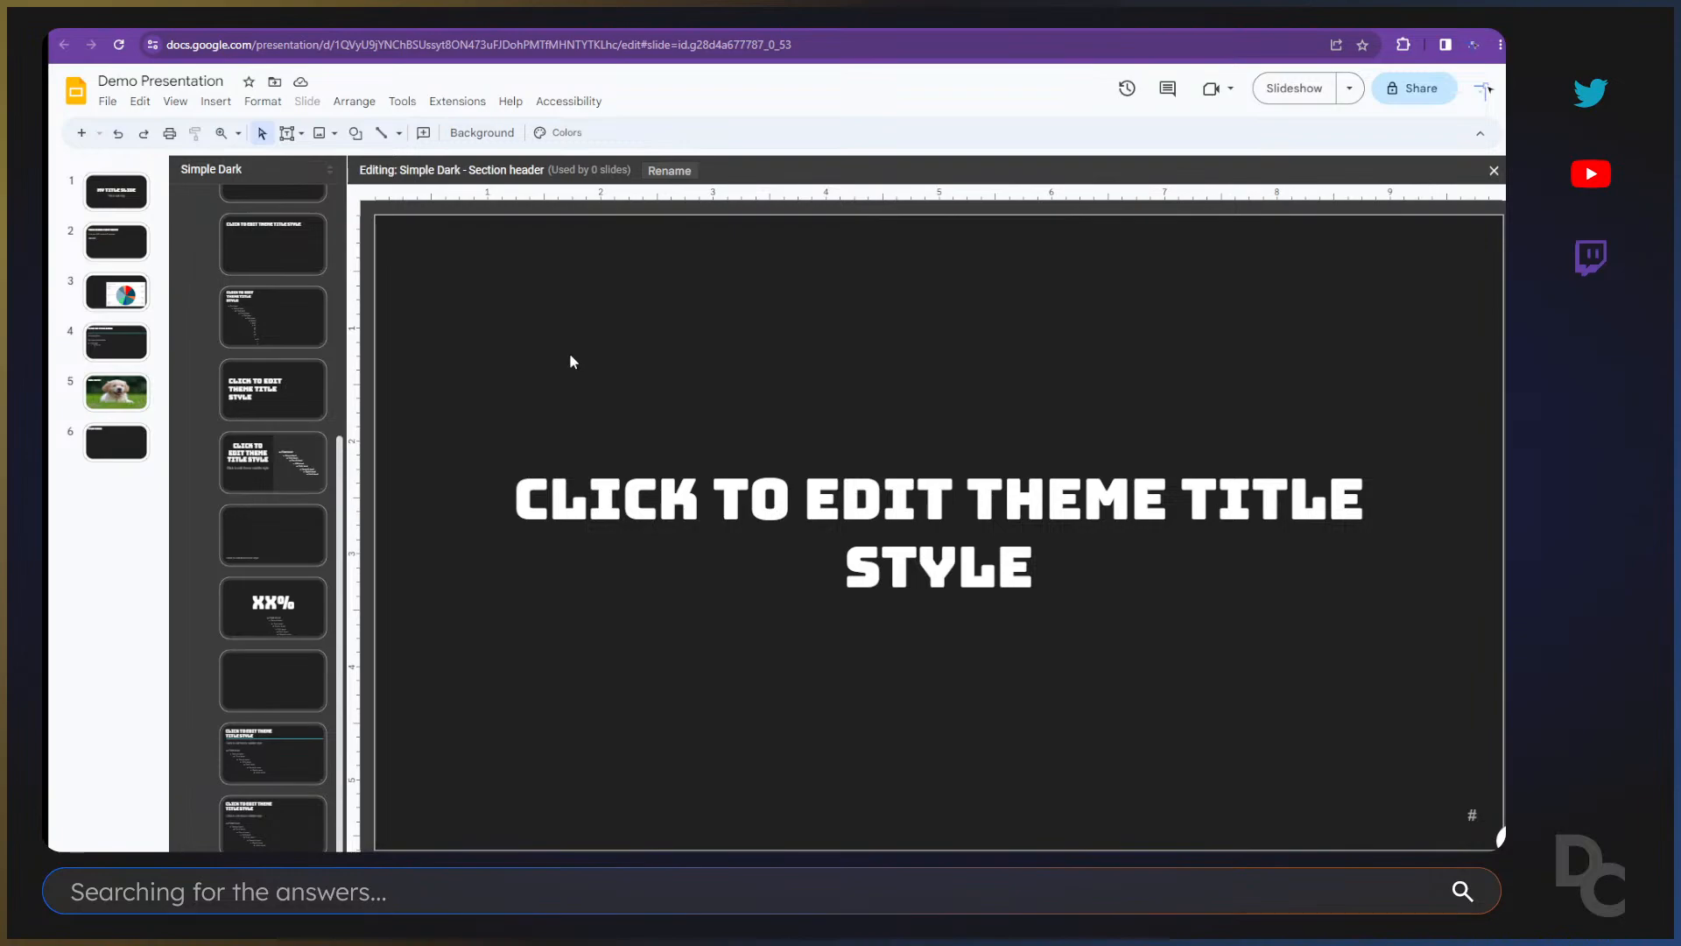
Step: Add a text box about 5.2 in wide above the Section header layout's title, reading "Permanent Text" in white
{"action": "left_click", "coordinate": [301, 133]}
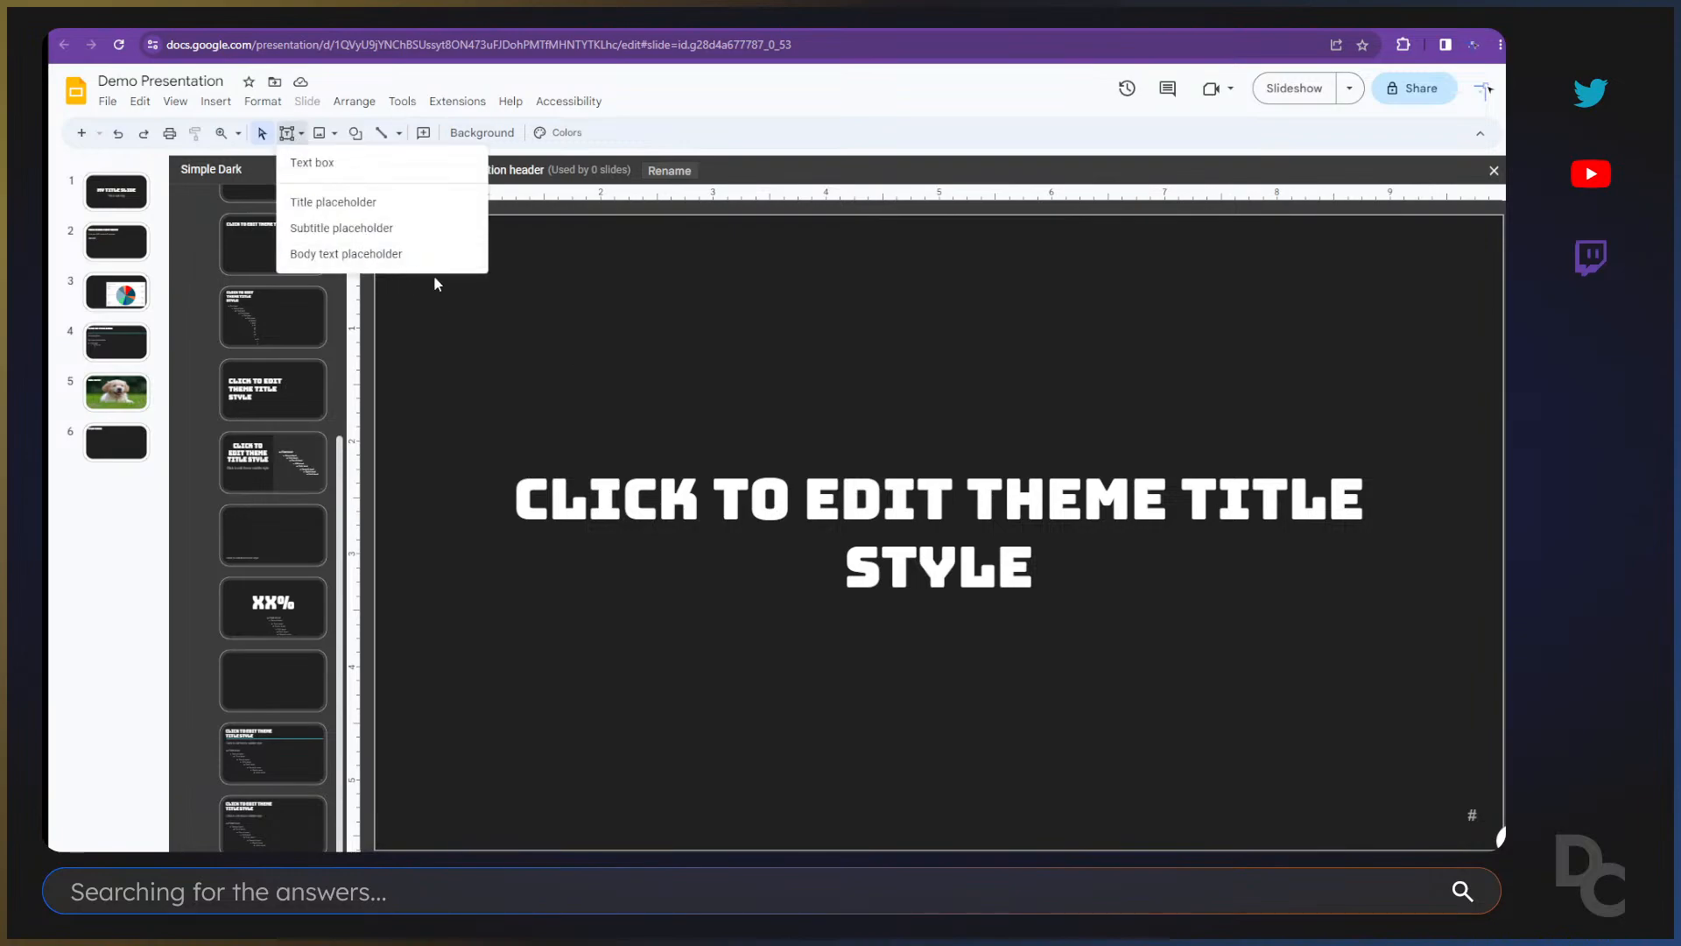
{"action": "left_click", "coordinate": [339, 166]}
{"action": "left_click_drag", "start_coordinate": [406, 241], "coordinate": [988, 370]}
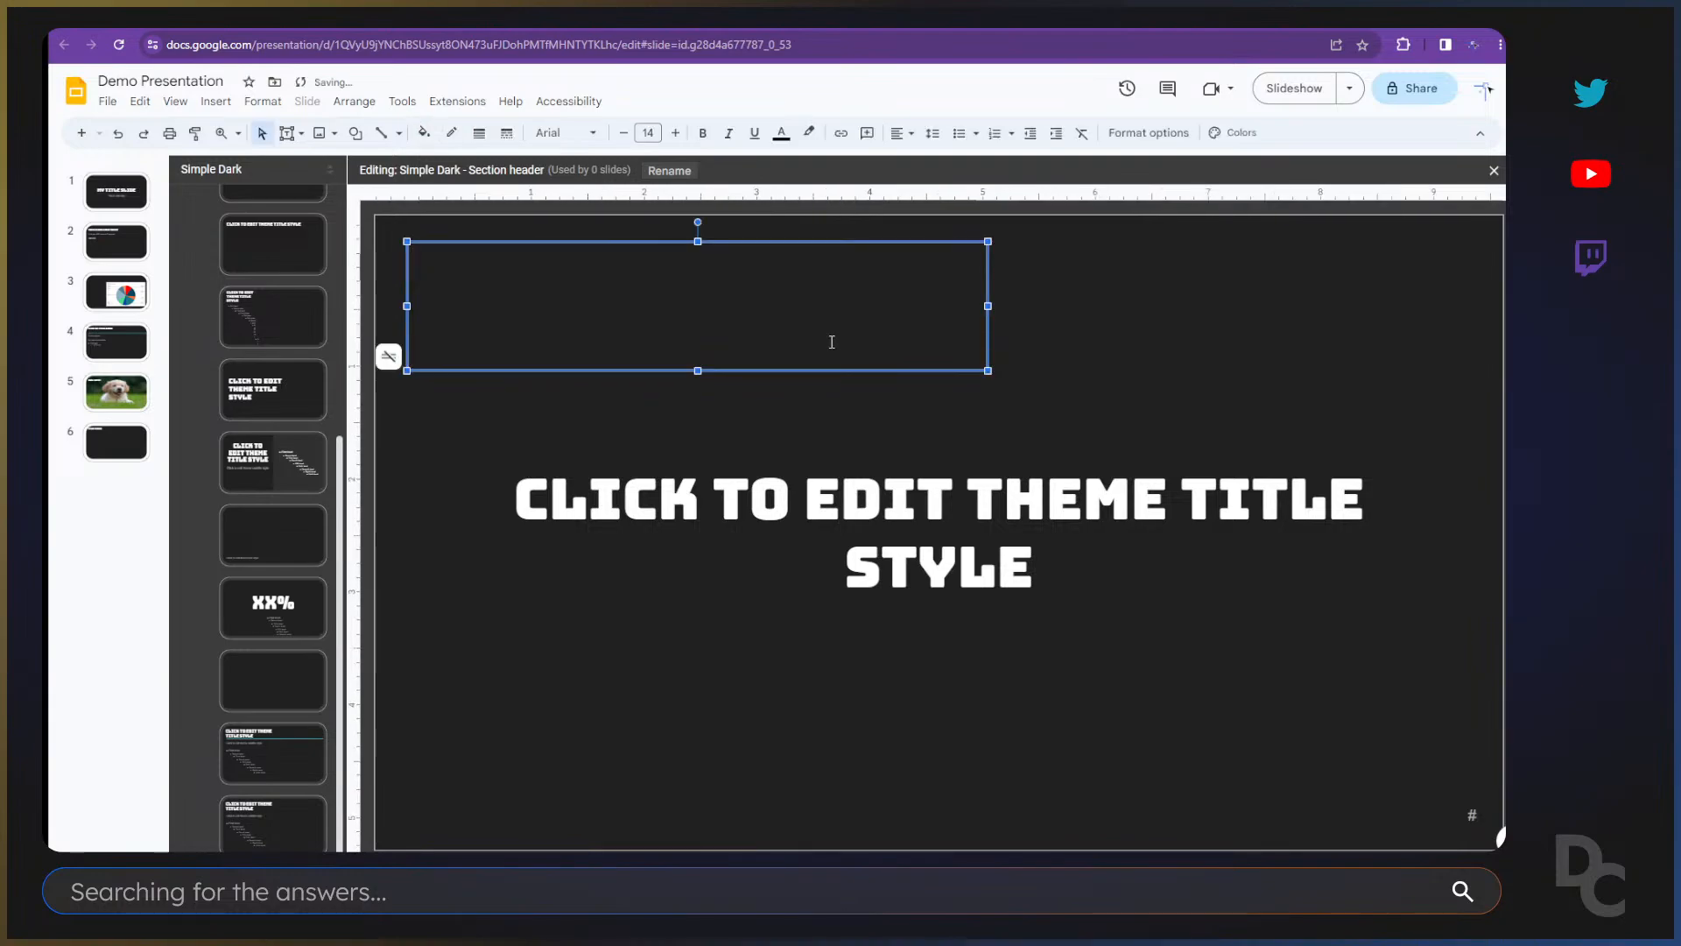
{"action": "type", "text": "Permanent Text"}
{"action": "key", "text": "ctrl+a"}
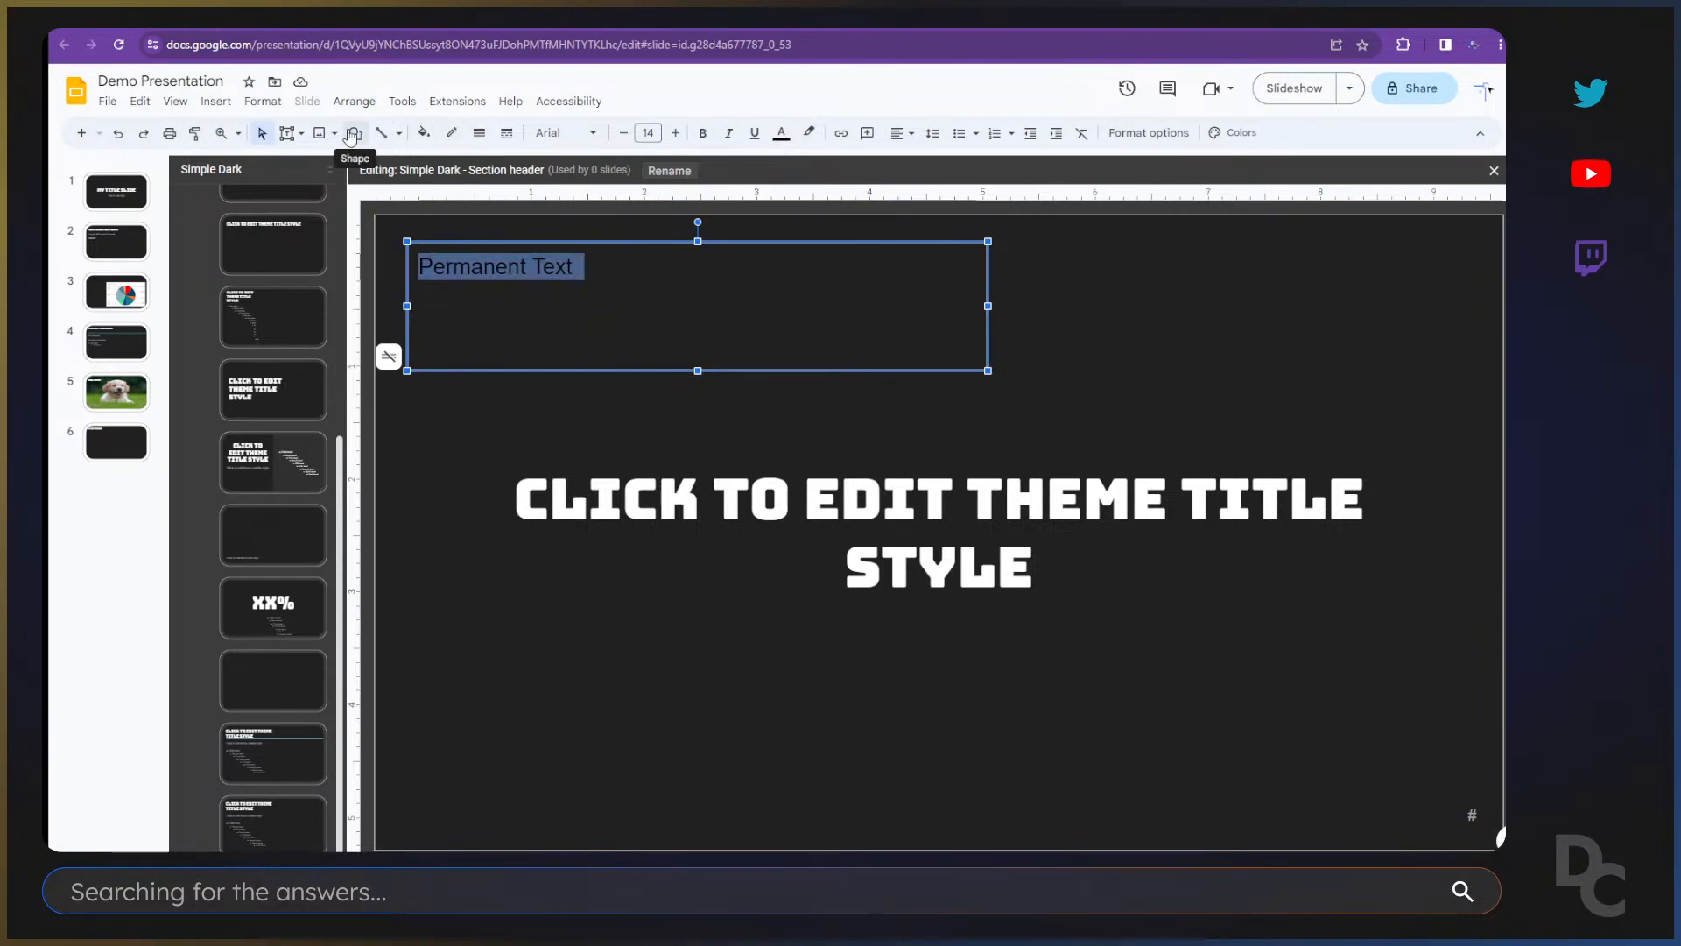
{"action": "left_click", "coordinate": [782, 136]}
{"action": "left_click", "coordinate": [786, 183]}
{"action": "left_click", "coordinate": [538, 416]}
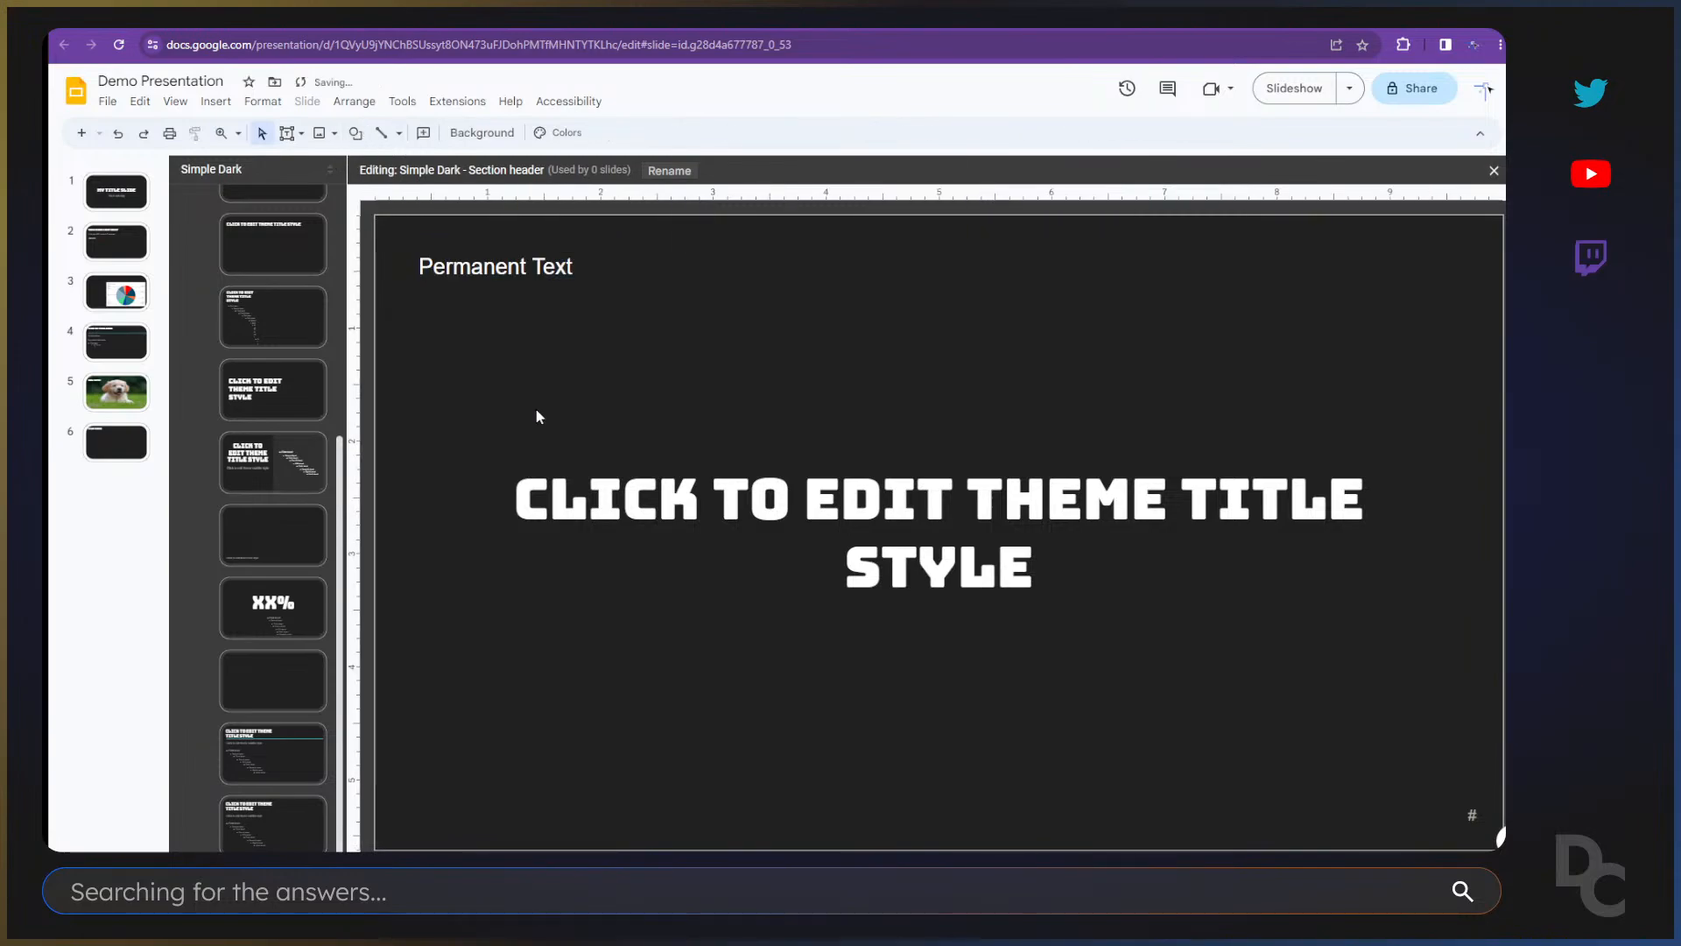
Step: Search Google Images for "glue" and insert the orange-capped glue bottle on a purple background into the Section header layout
{"action": "left_click", "coordinate": [321, 133]}
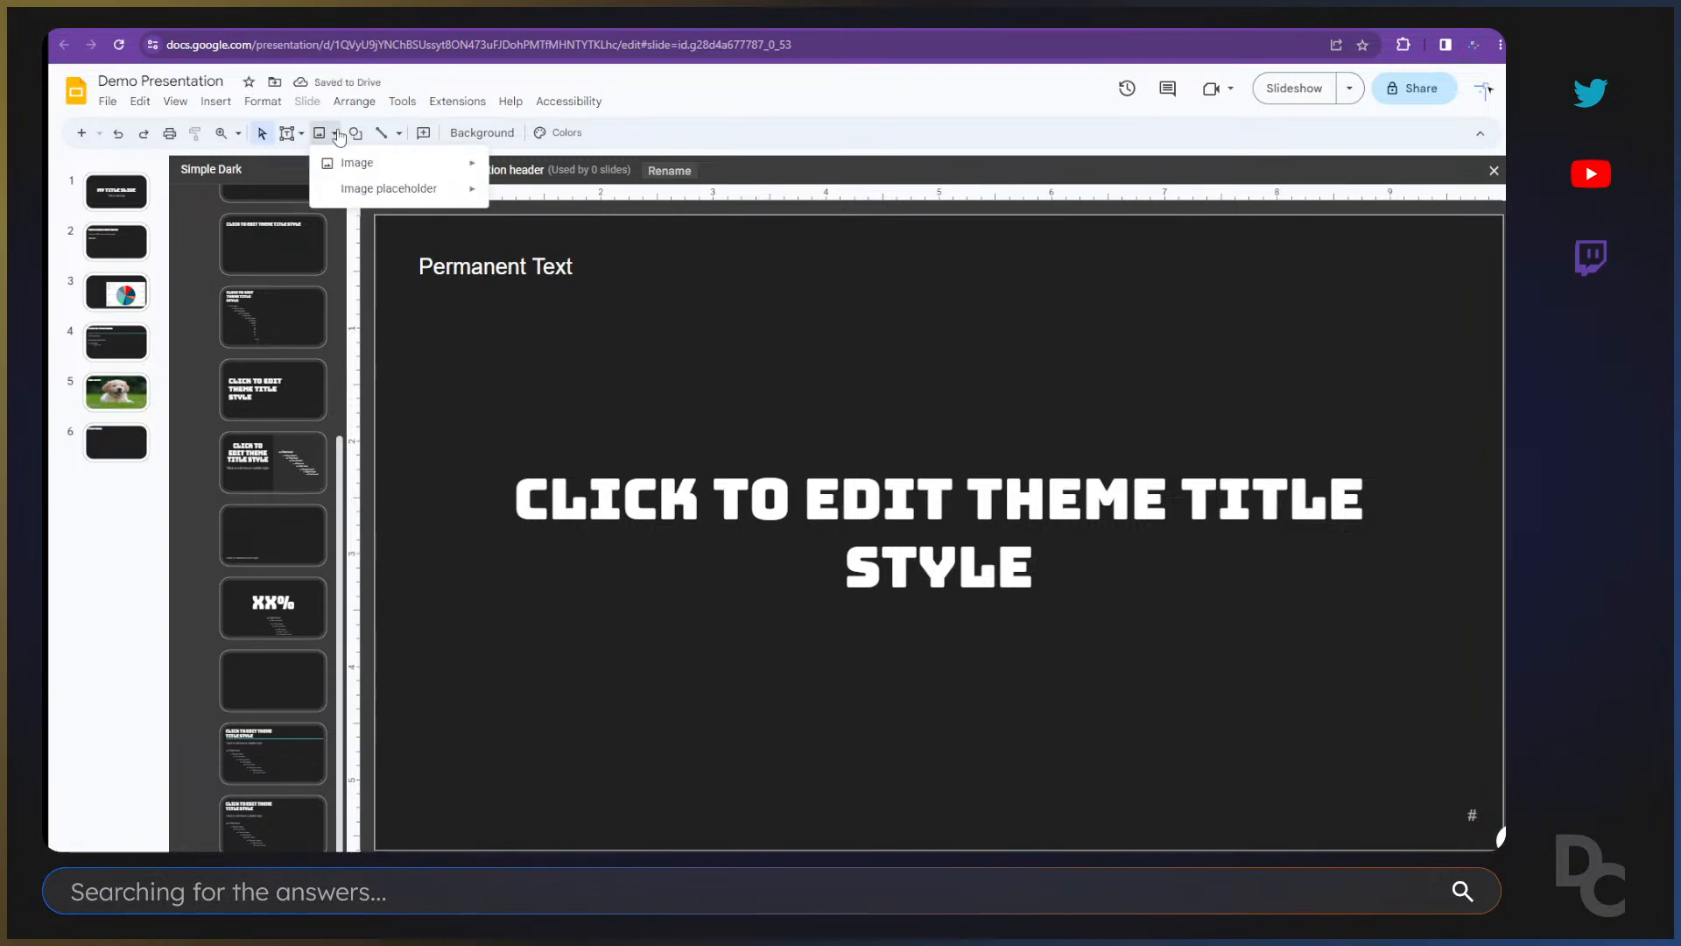
{"action": "mouse_move", "coordinate": [352, 164]}
{"action": "left_click", "coordinate": [551, 196]}
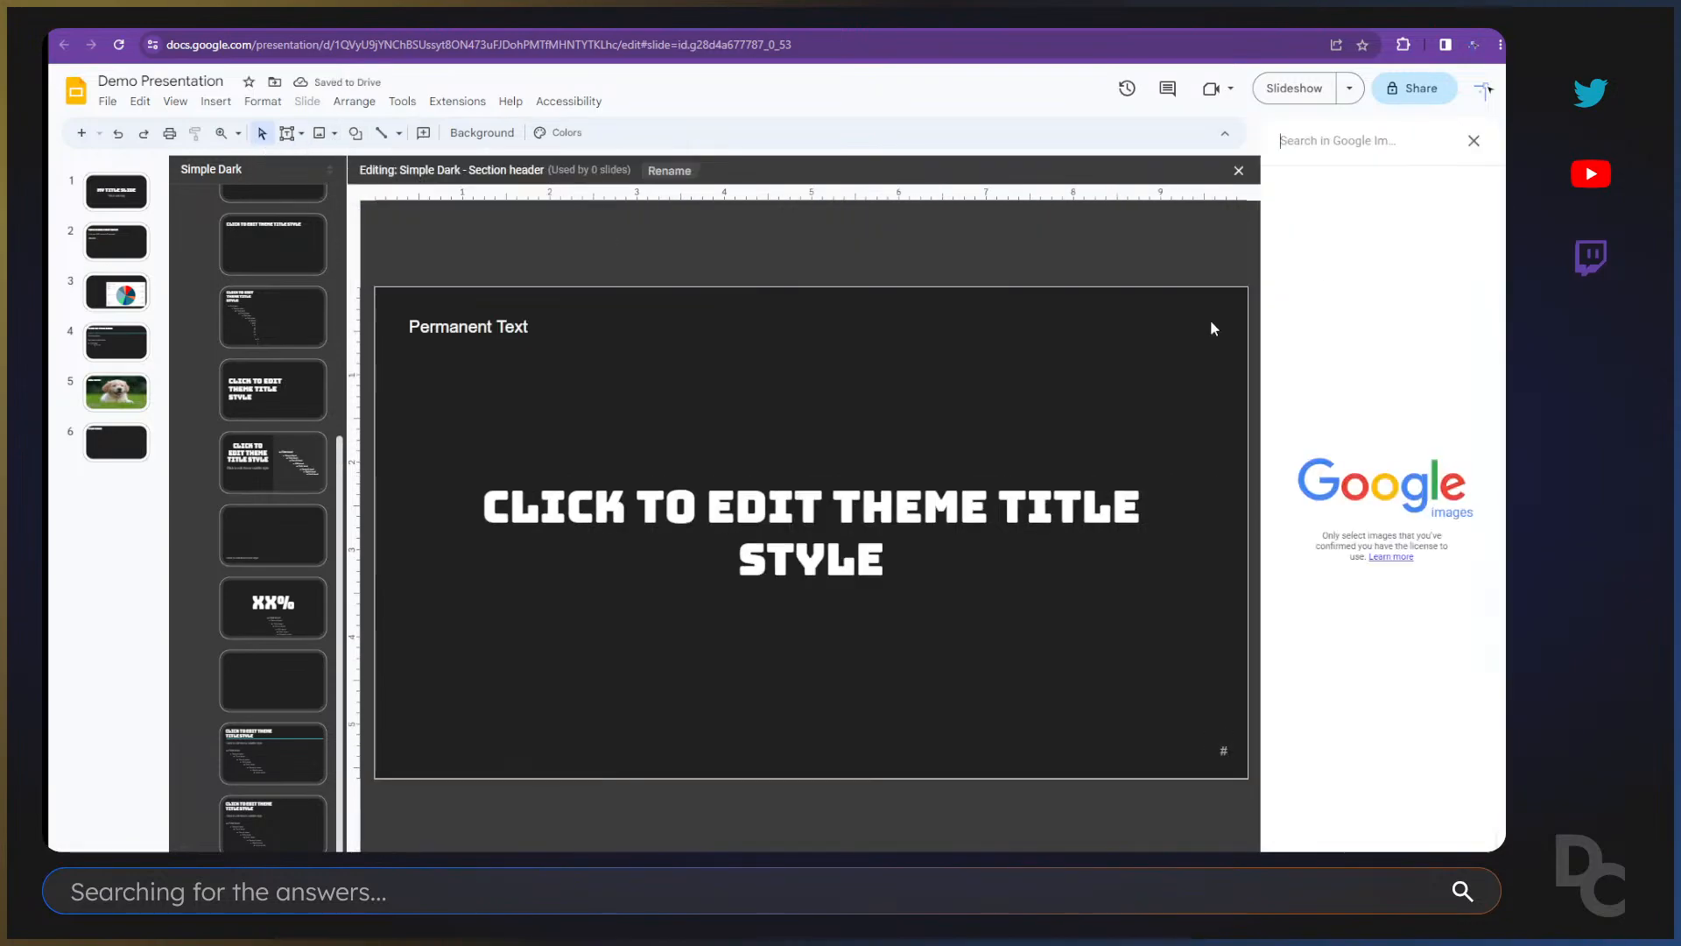
{"action": "left_click", "coordinate": [1362, 146]}
{"action": "type", "text": "glue"}
{"action": "key", "text": "Return"}
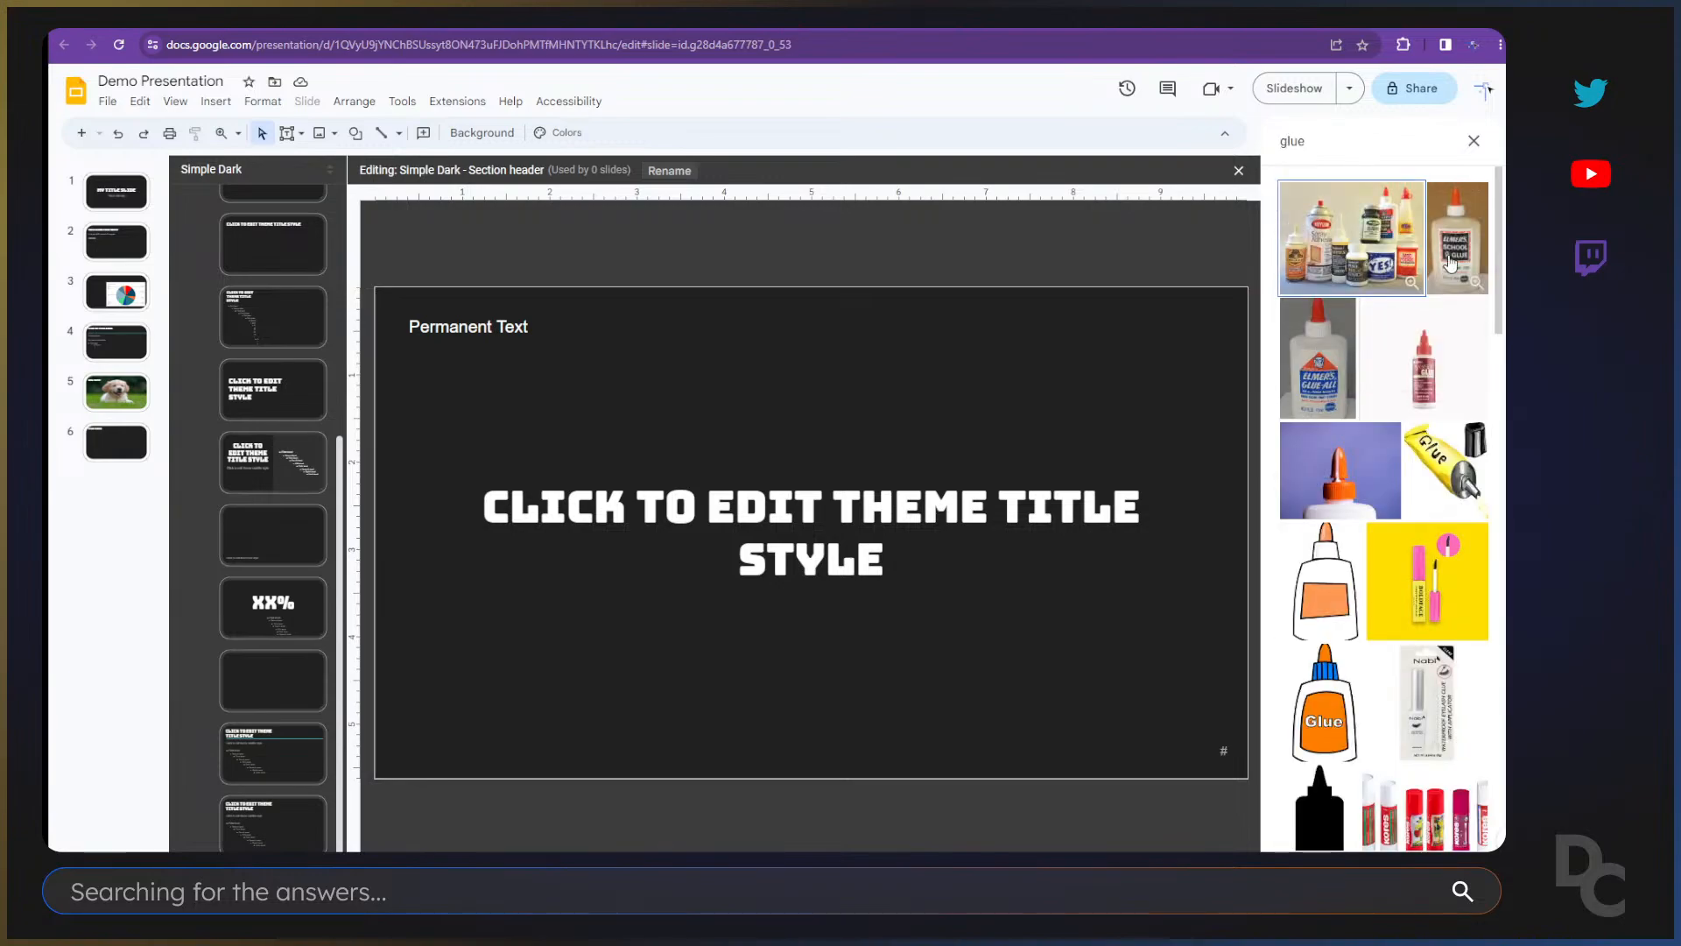
{"action": "left_click", "coordinate": [1340, 473]}
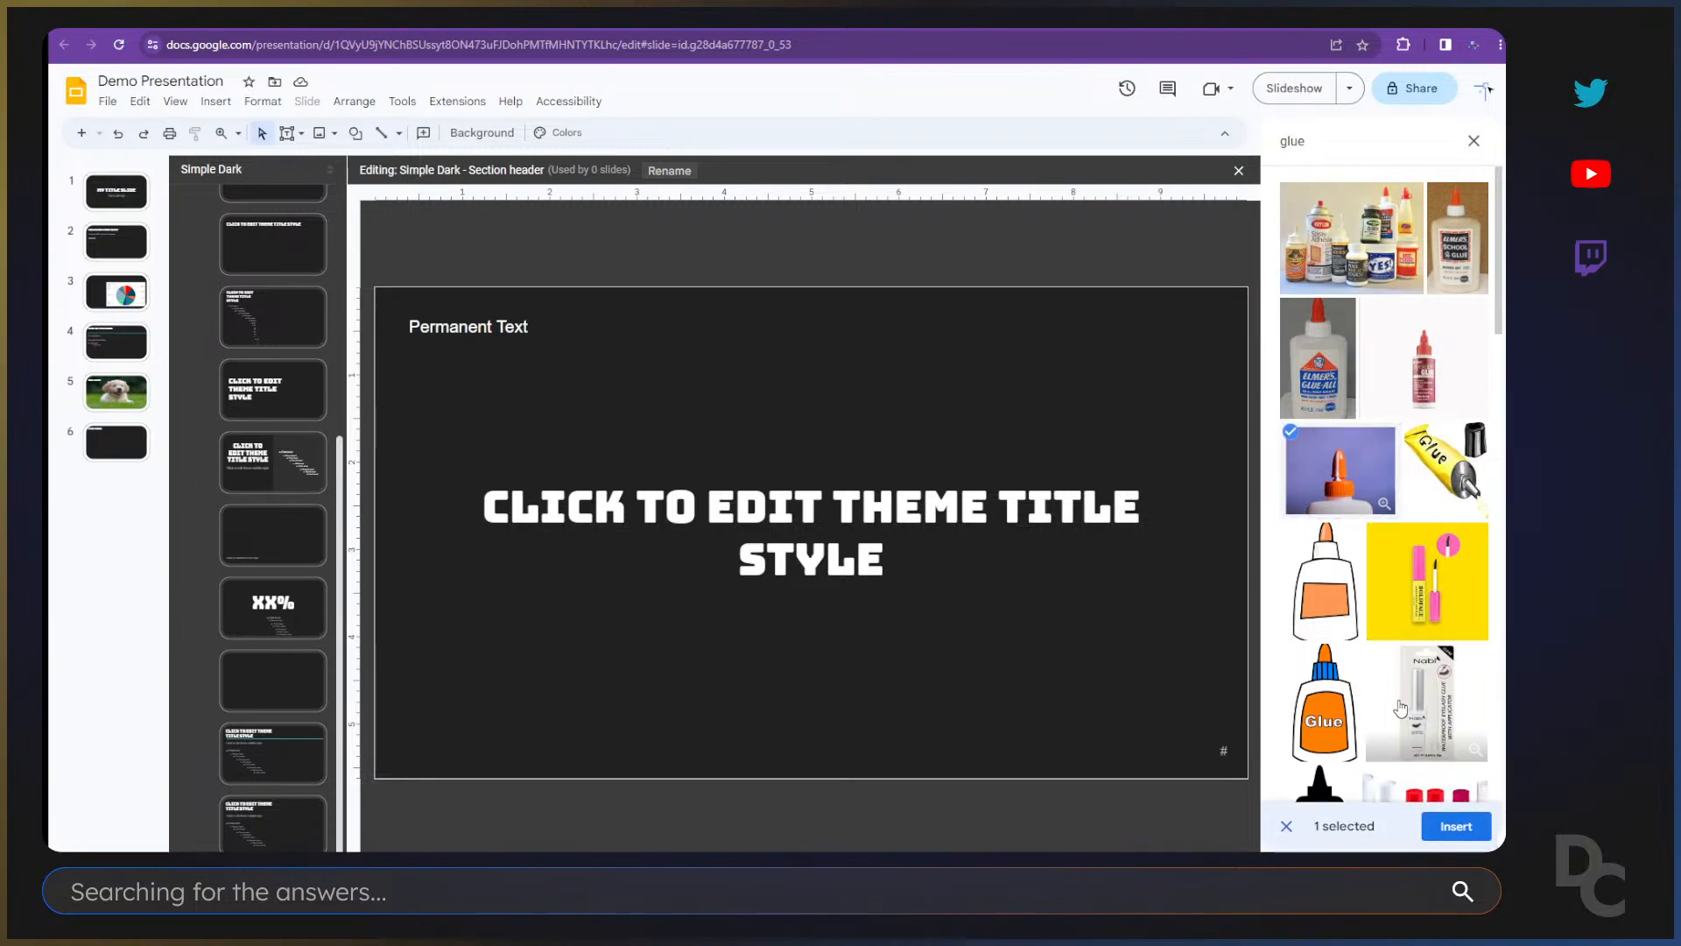
{"action": "left_click", "coordinate": [1447, 825]}
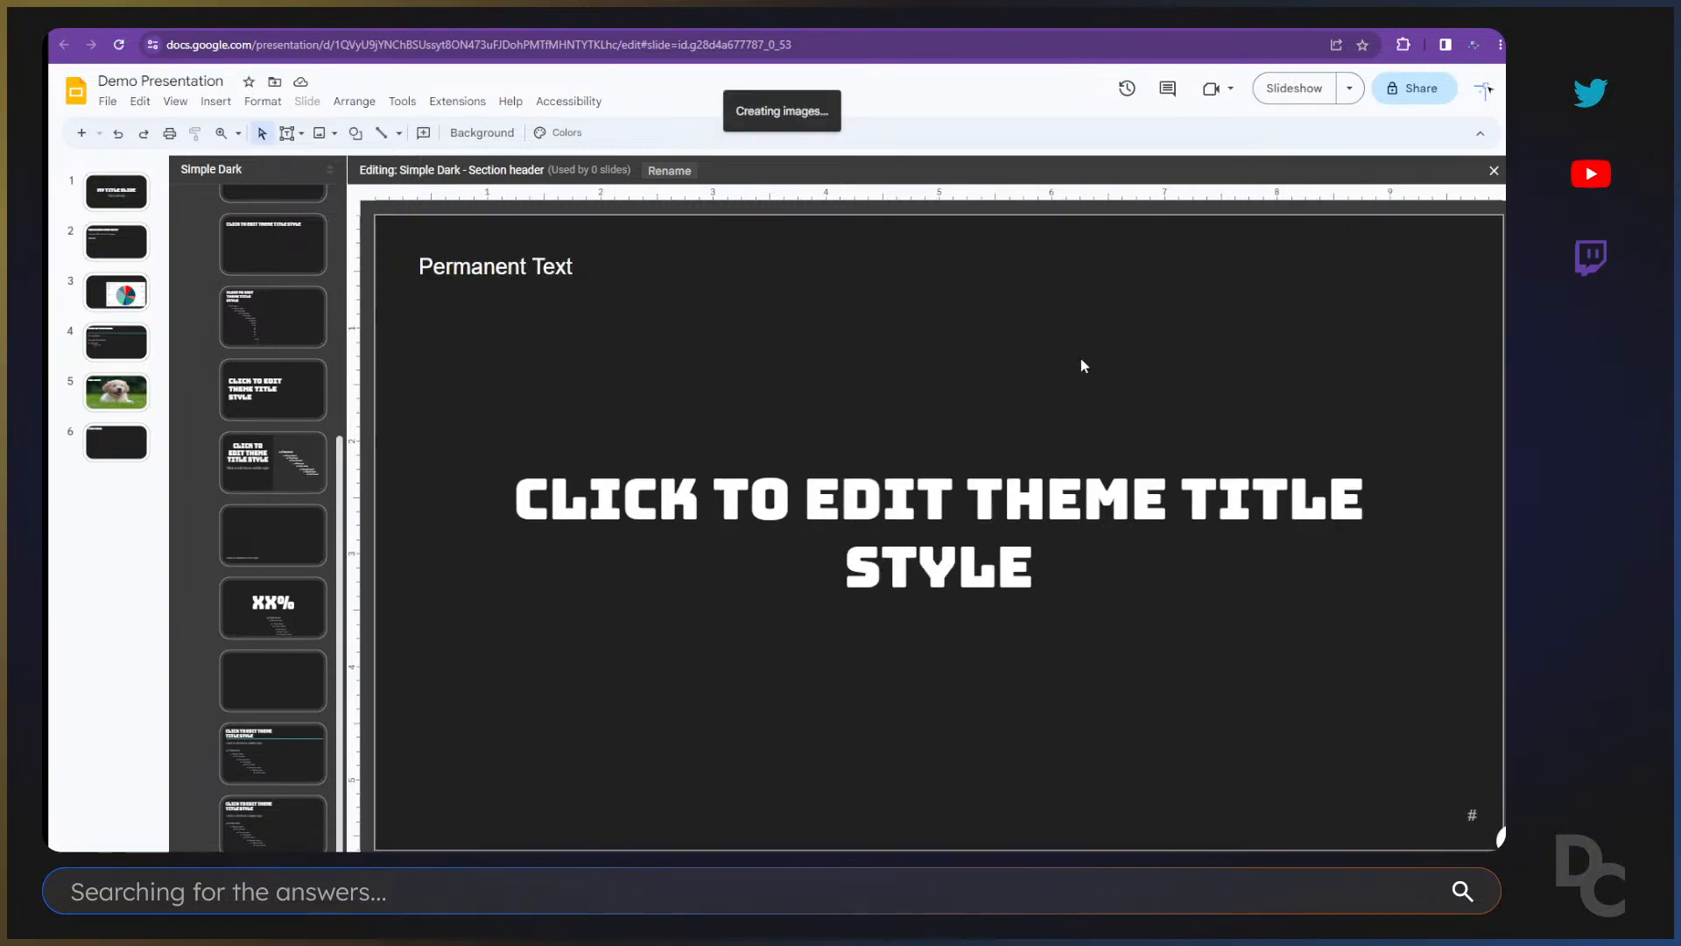
Step: Shrink the glue bottle picture to about 1.7 in wide and place it in the Section header layout's upper-right corner
{"action": "left_click_drag", "start_coordinate": [630, 688], "coordinate": [1378, 310]}
{"action": "left_click_drag", "start_coordinate": [1141, 454], "coordinate": [1289, 355]}
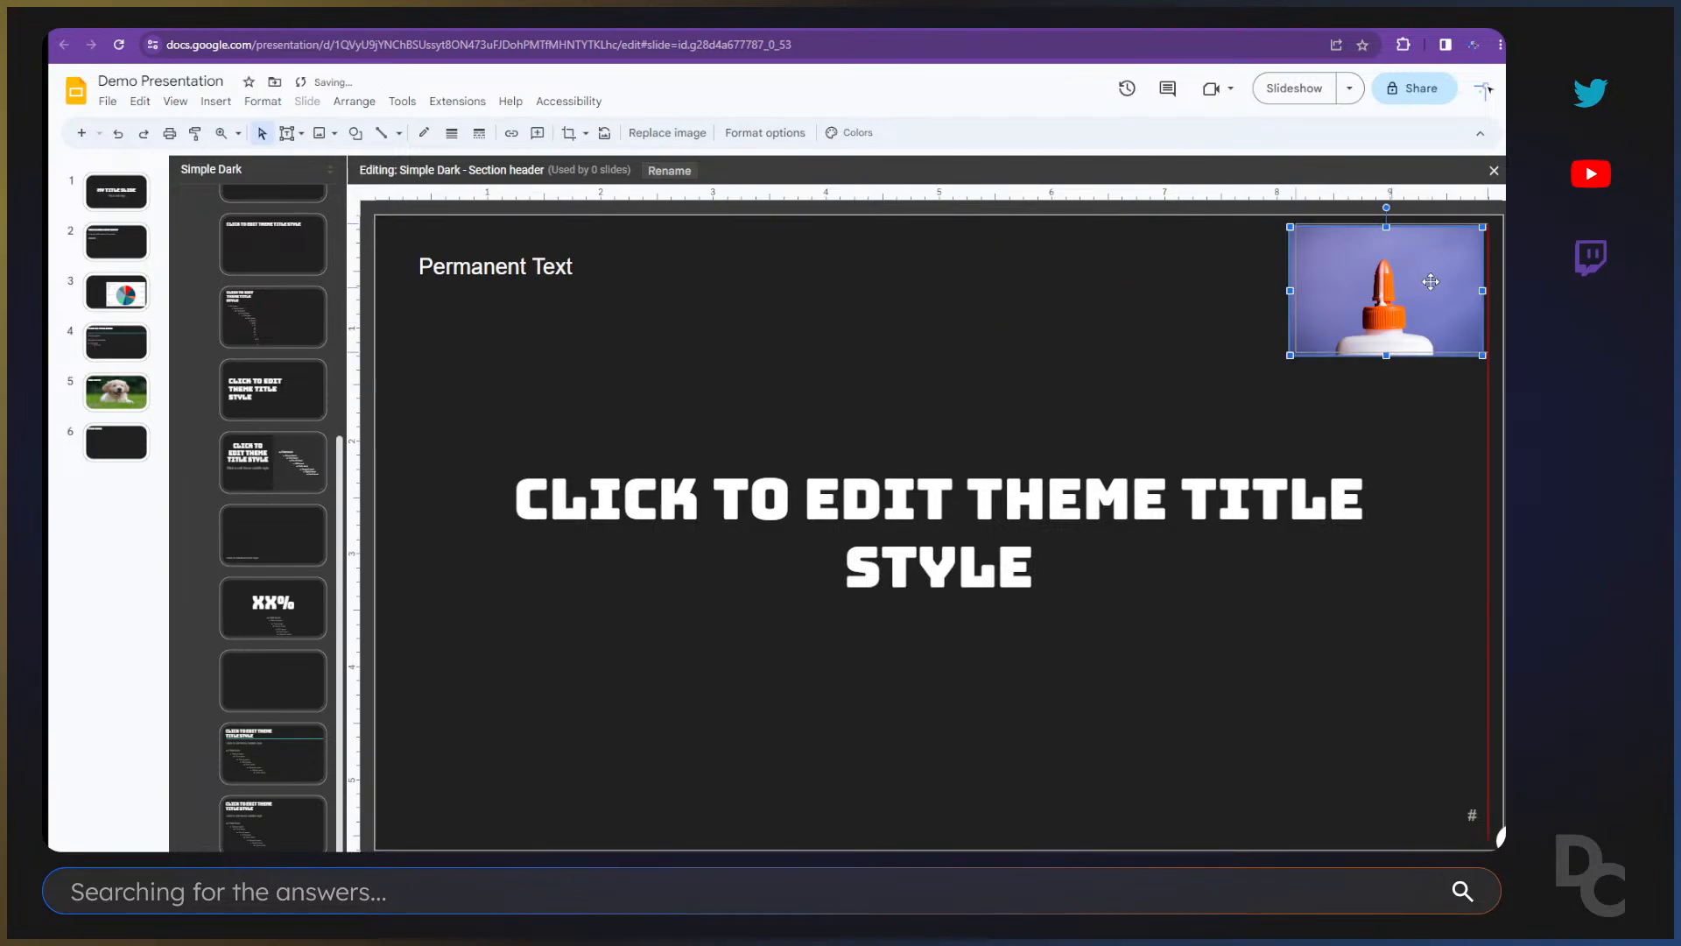
{"action": "left_click_drag", "start_coordinate": [1424, 284], "coordinate": [1429, 284]}
{"action": "left_click", "coordinate": [1327, 422]}
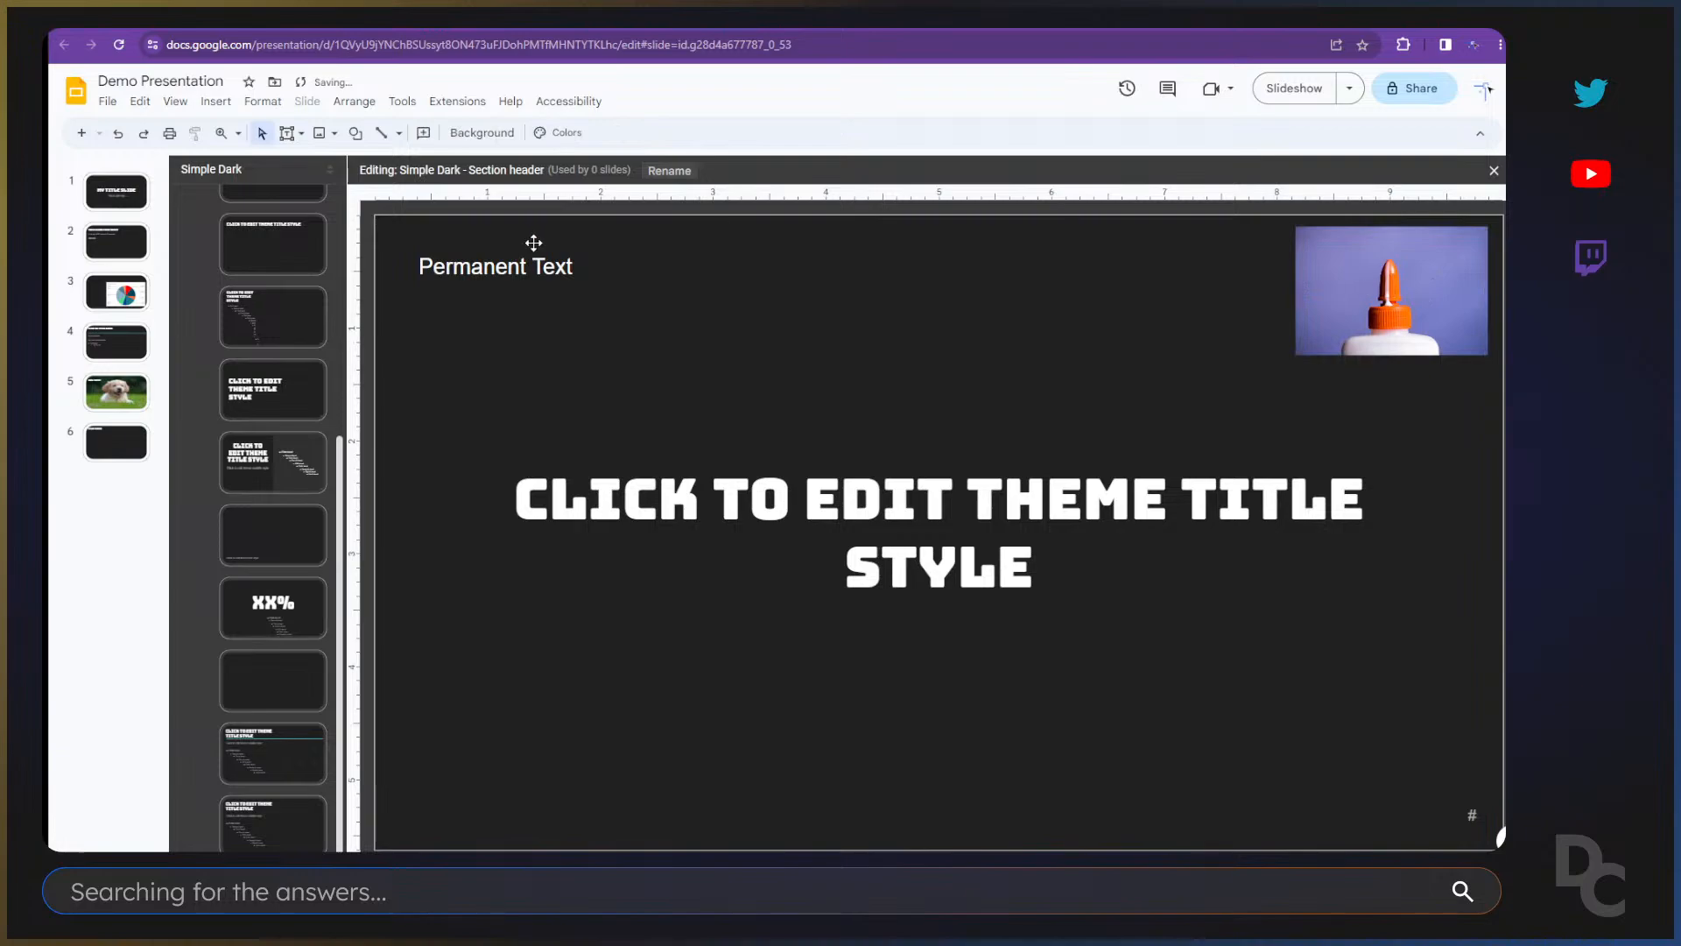
Step: Prefix the permanent text on the Section header layout so it reads "Disclaimer: Permanent Text"
{"action": "left_click", "coordinate": [470, 264]}
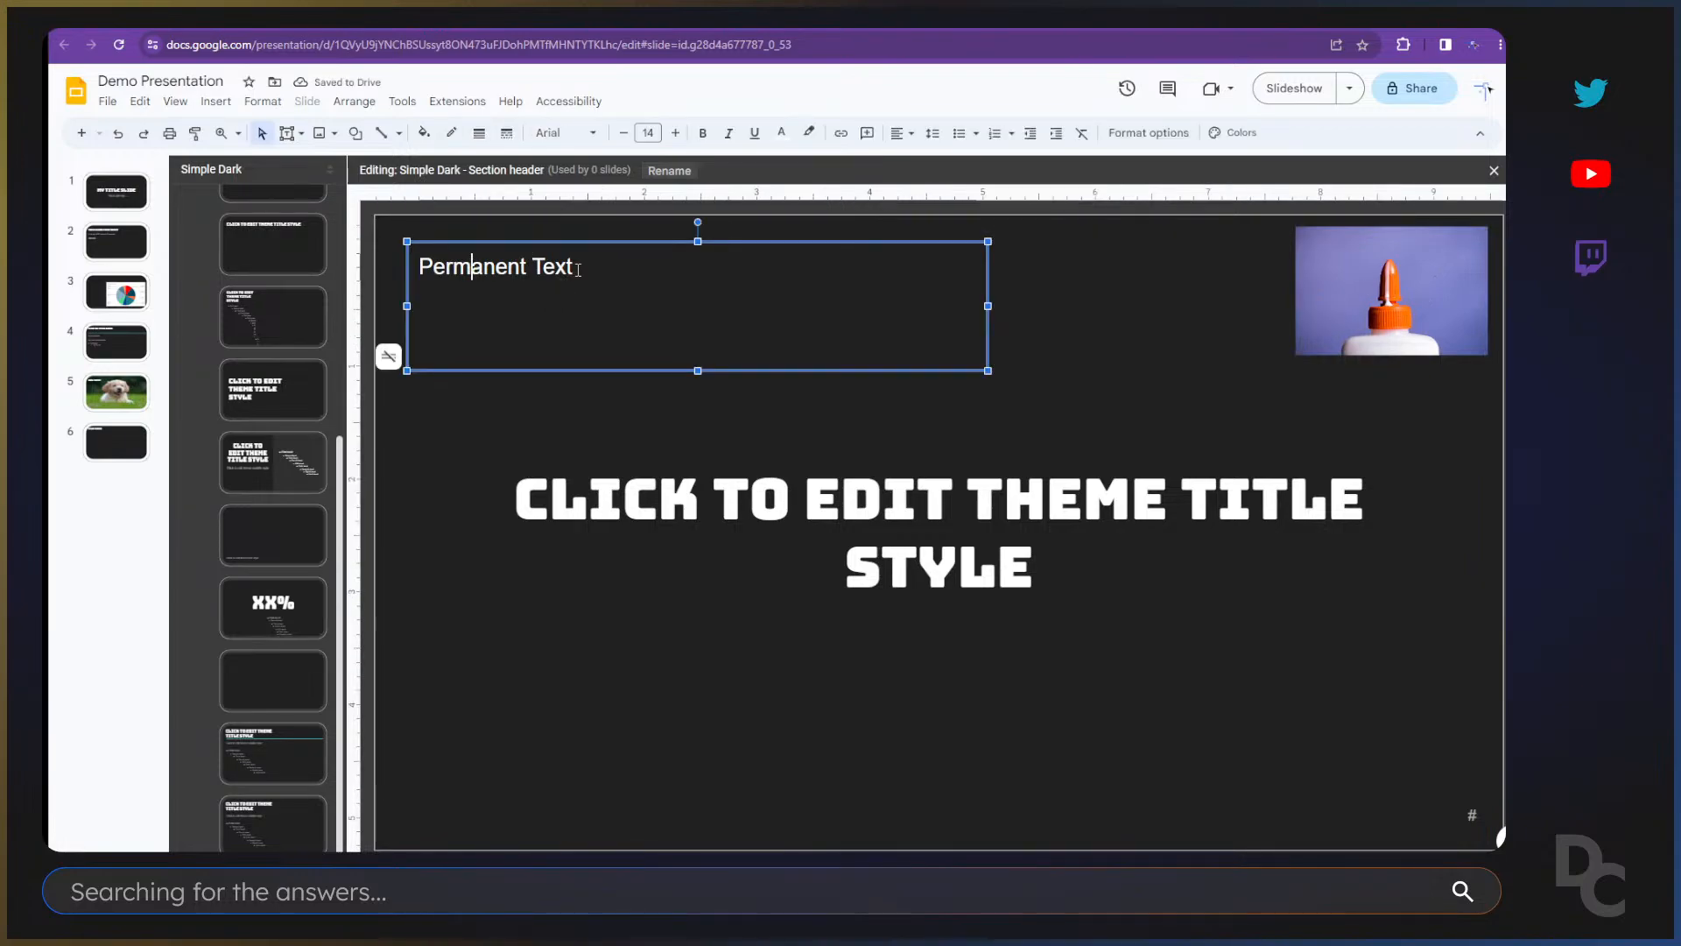
{"action": "left_click_drag", "start_coordinate": [573, 266], "coordinate": [404, 255]}
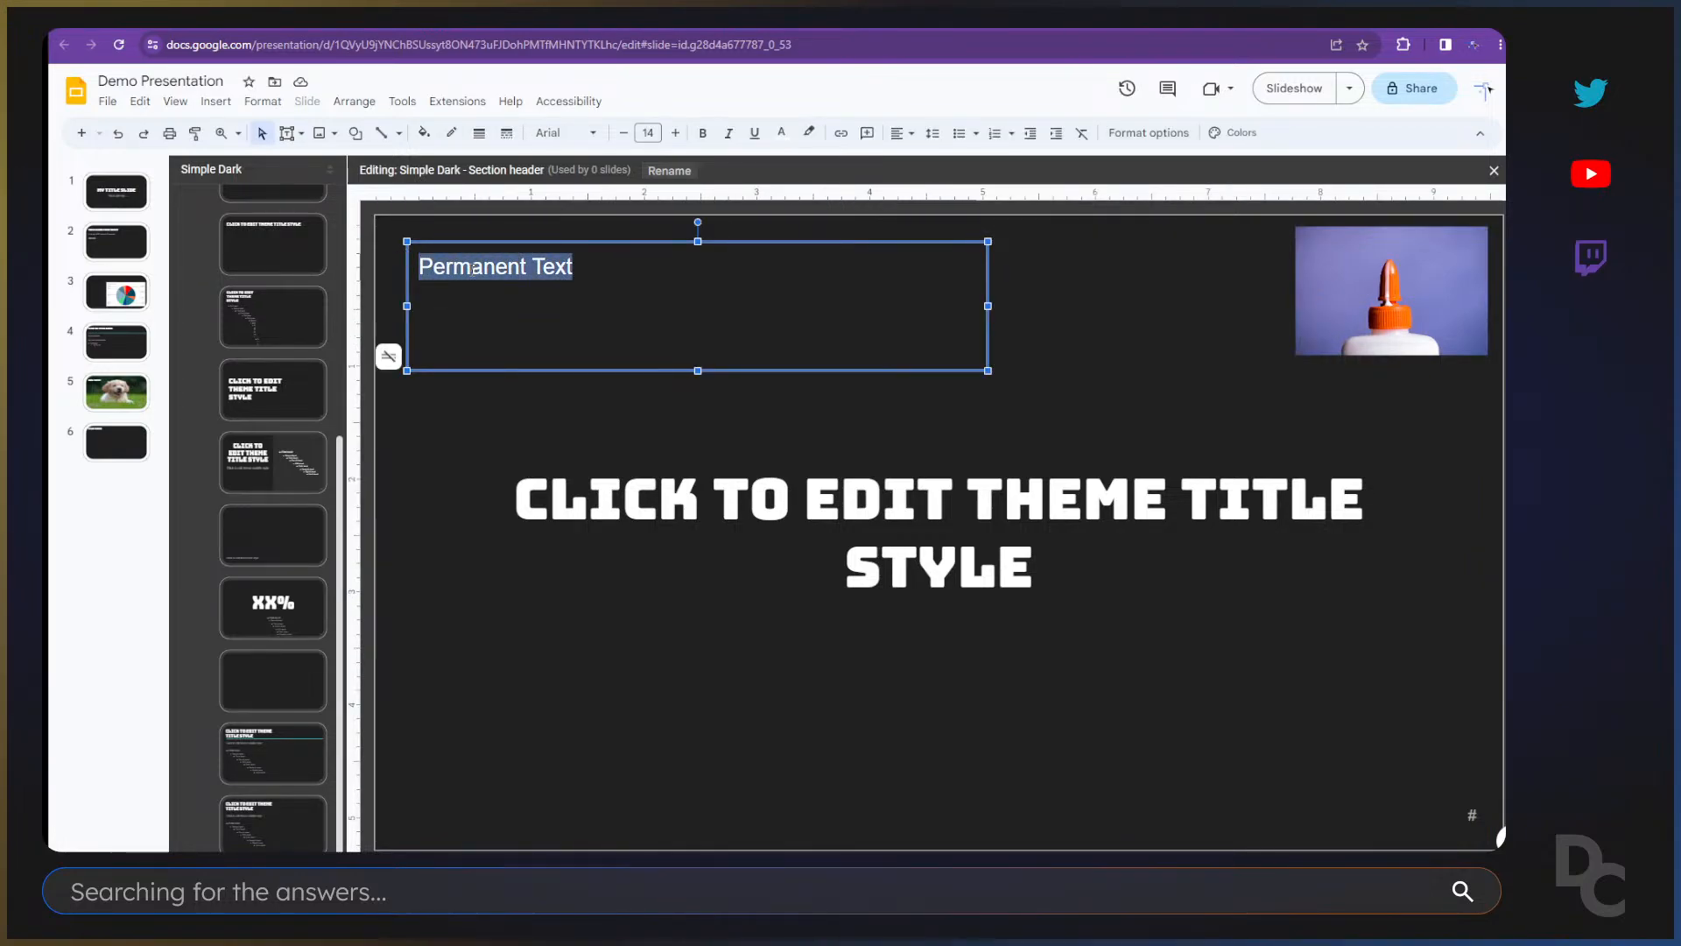
{"action": "key", "text": "Left"}
{"action": "type", "text": "Disclaimer"}
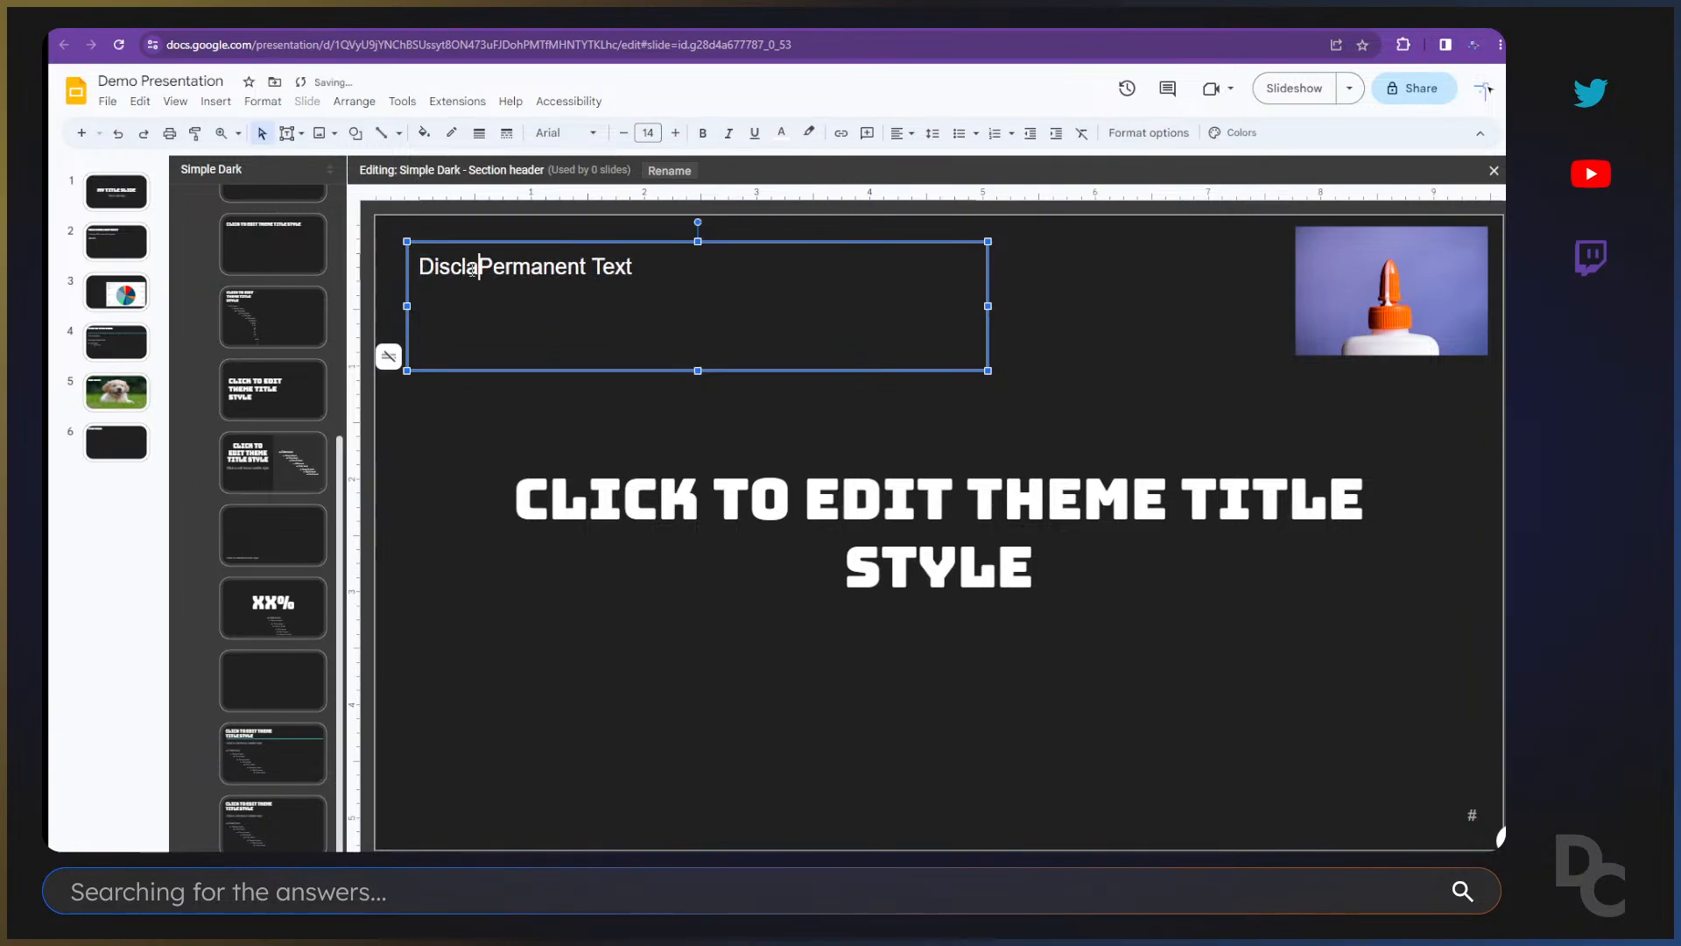
{"action": "type", "text": ":"}
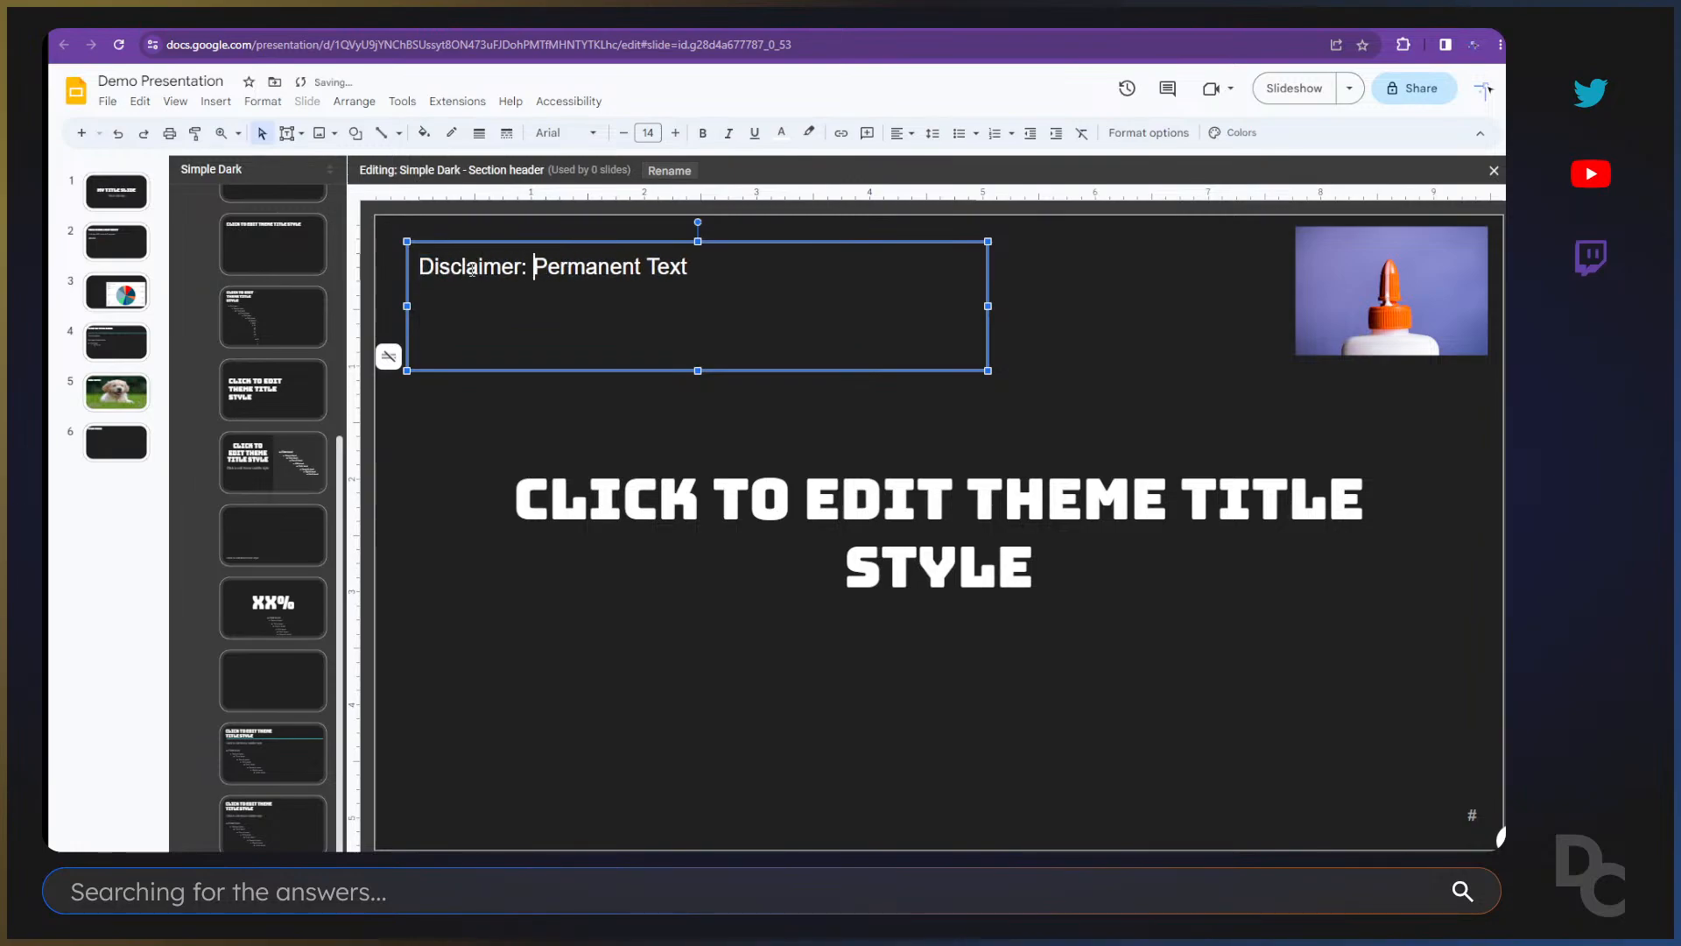
{"action": "left_click", "coordinate": [711, 434]}
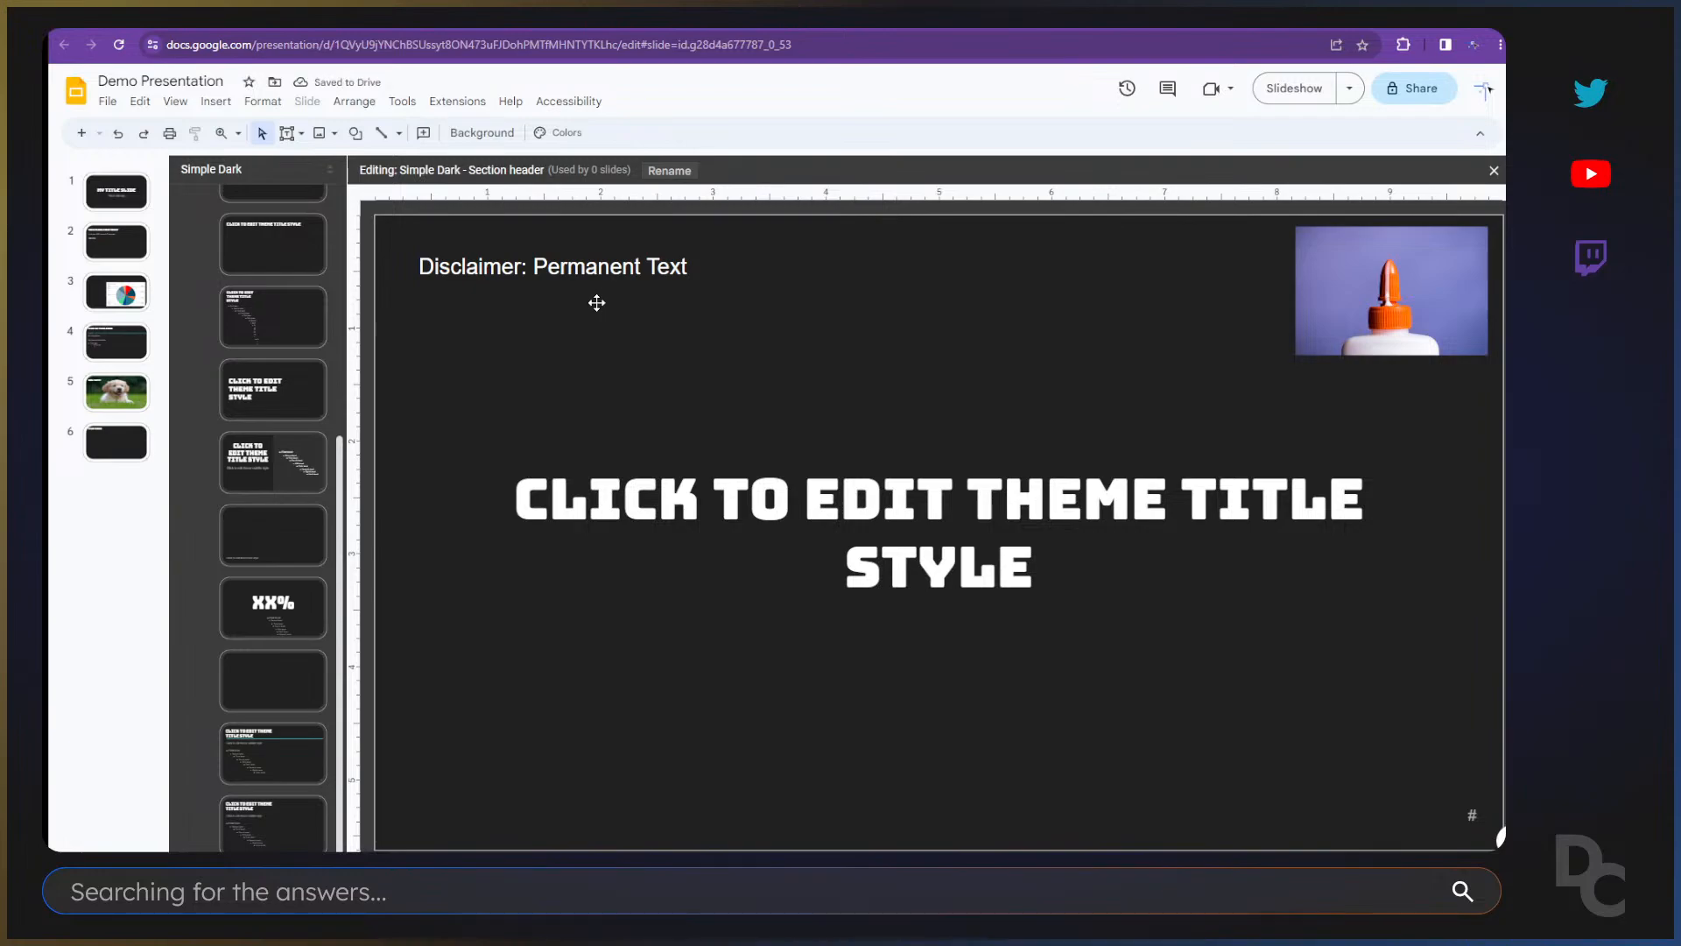
{"action": "left_click", "coordinate": [1338, 287]}
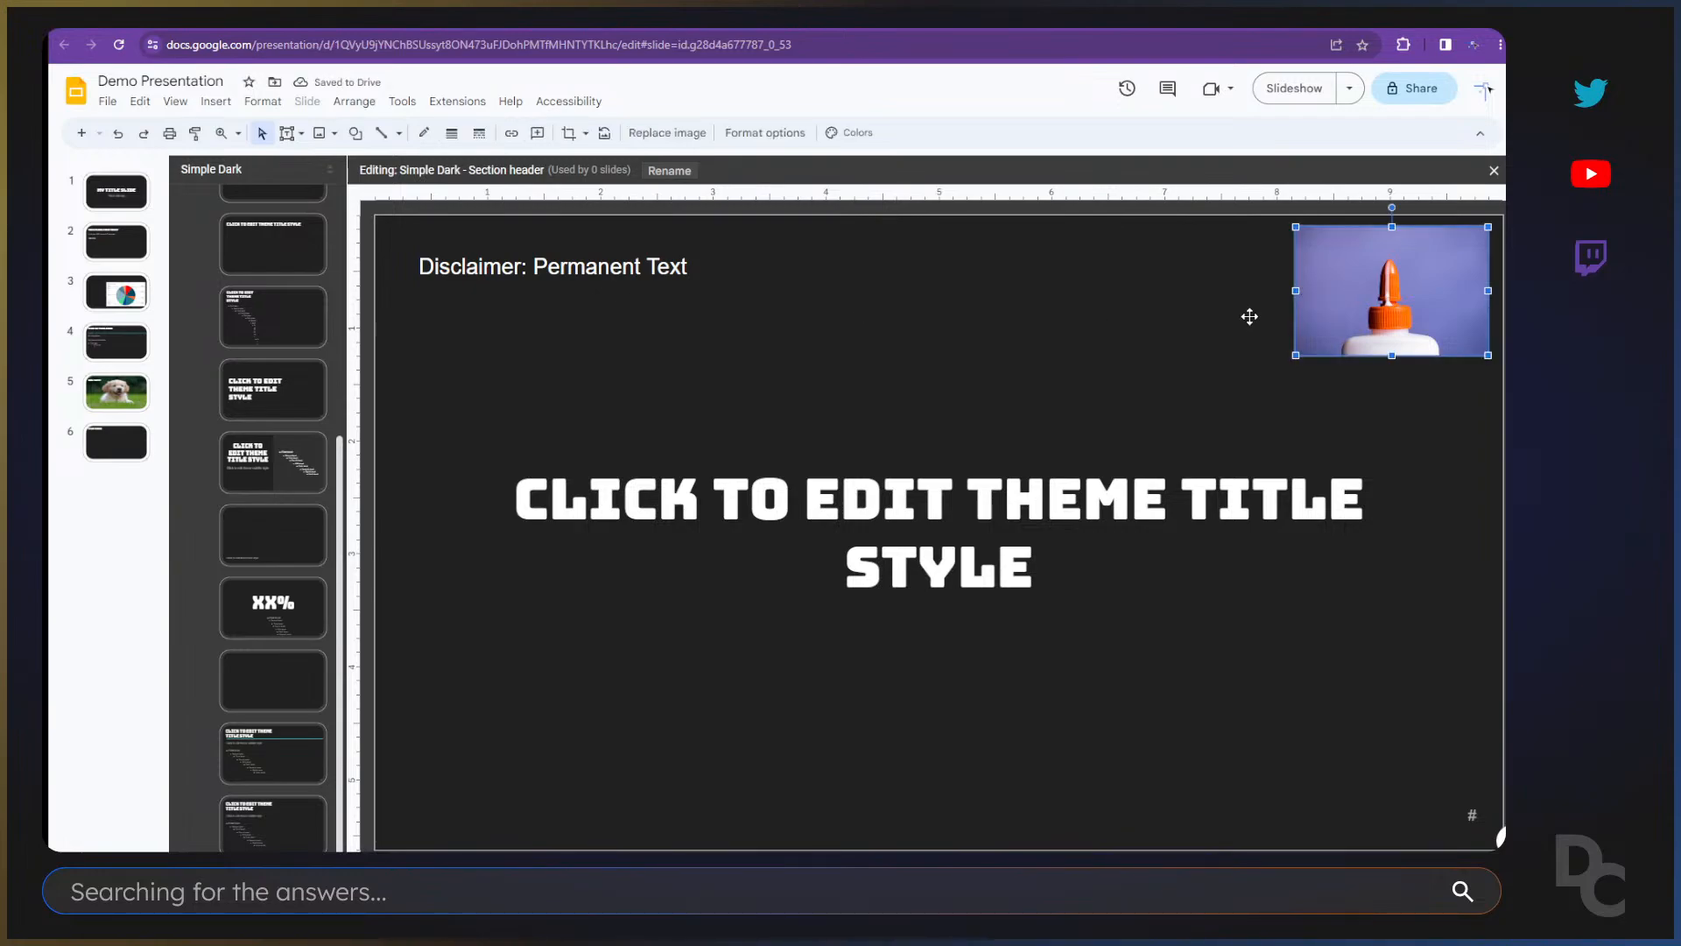
{"action": "left_click", "coordinate": [1165, 305]}
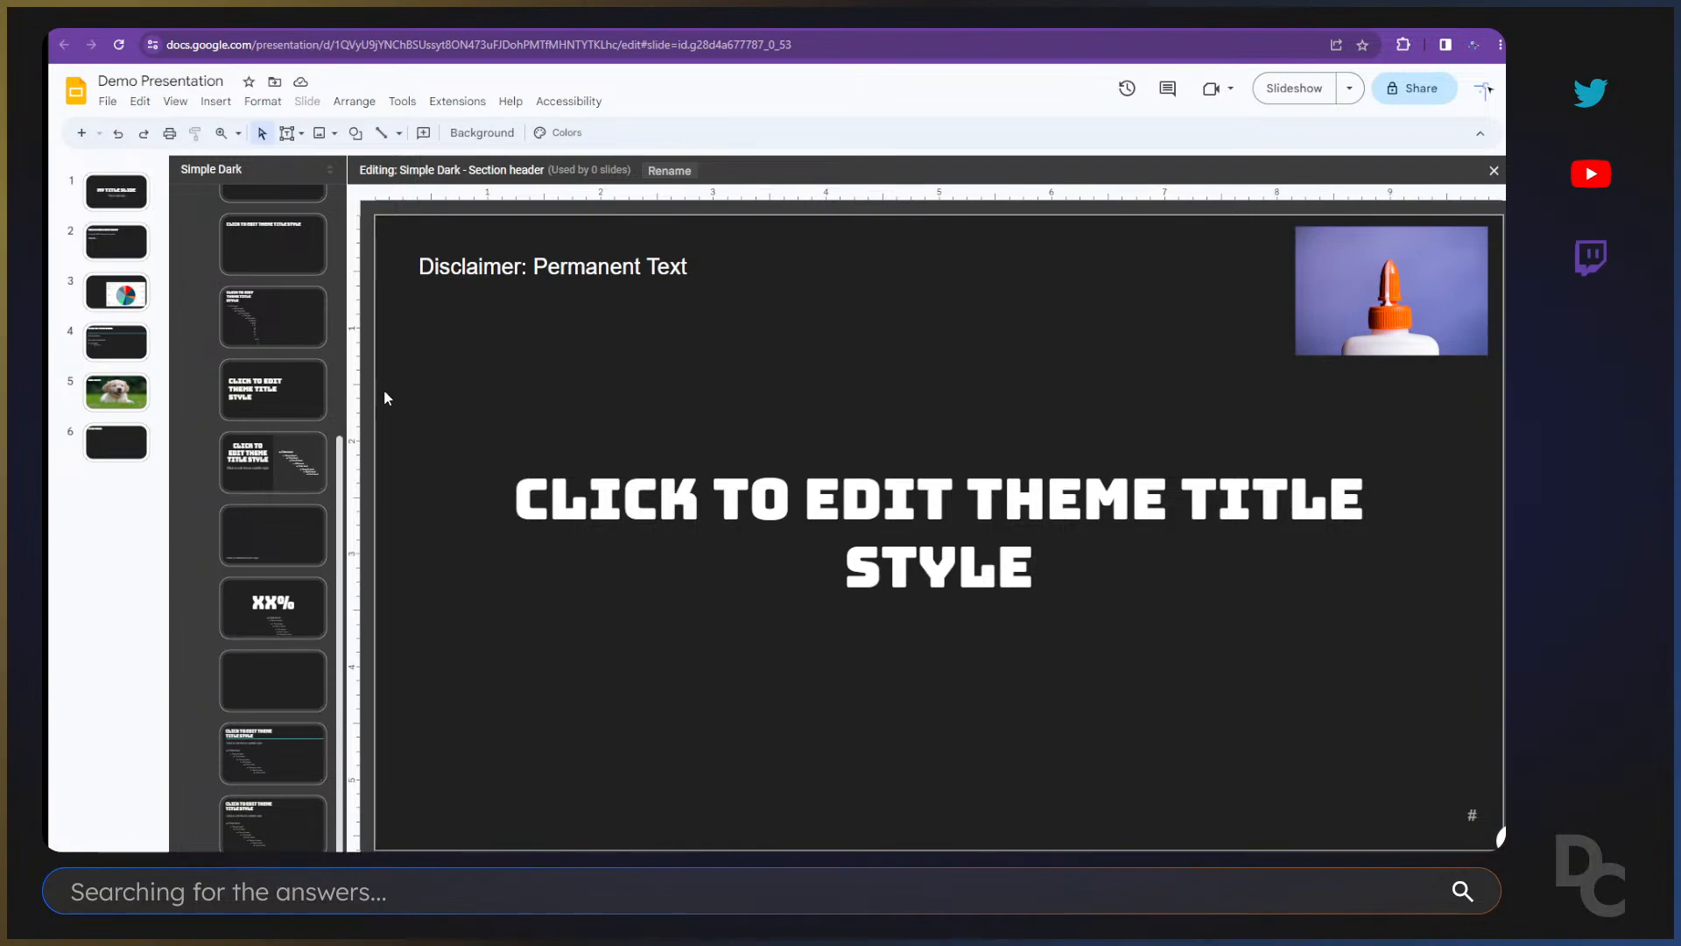
Step: Return to slide 6, apply the Section header layout to it, and try to select the disclaimer text on the slide
{"action": "scroll", "coordinate": [276, 517], "scroll_direction": "up", "scroll_amount": 5}
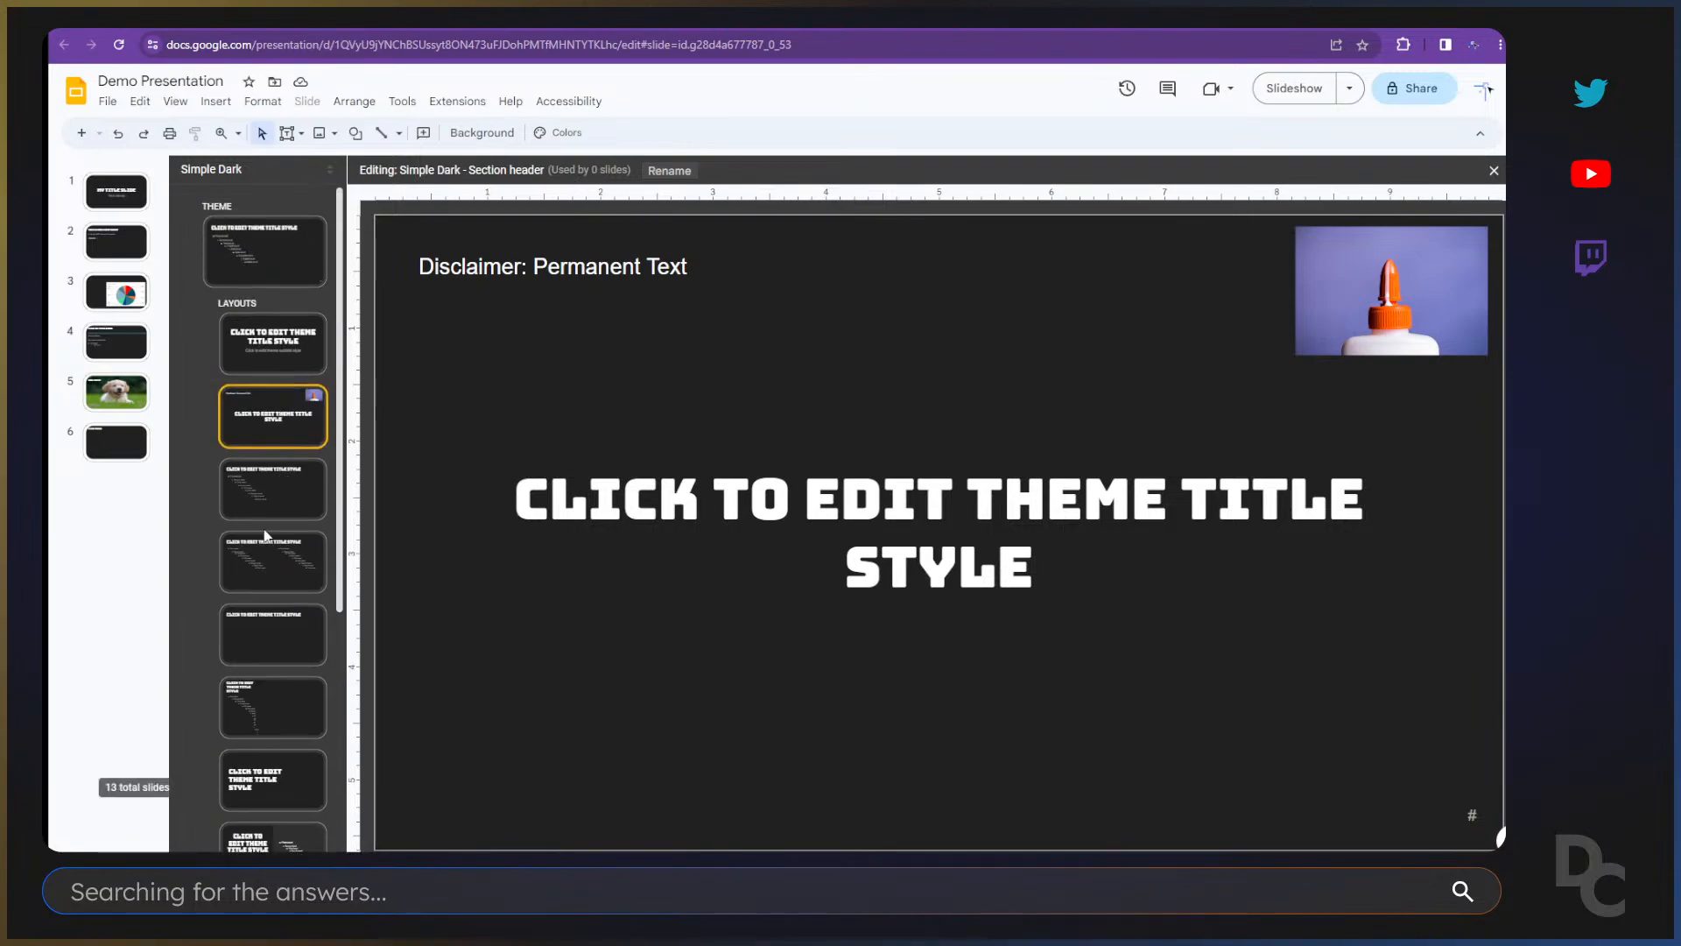
{"action": "left_click", "coordinate": [287, 422]}
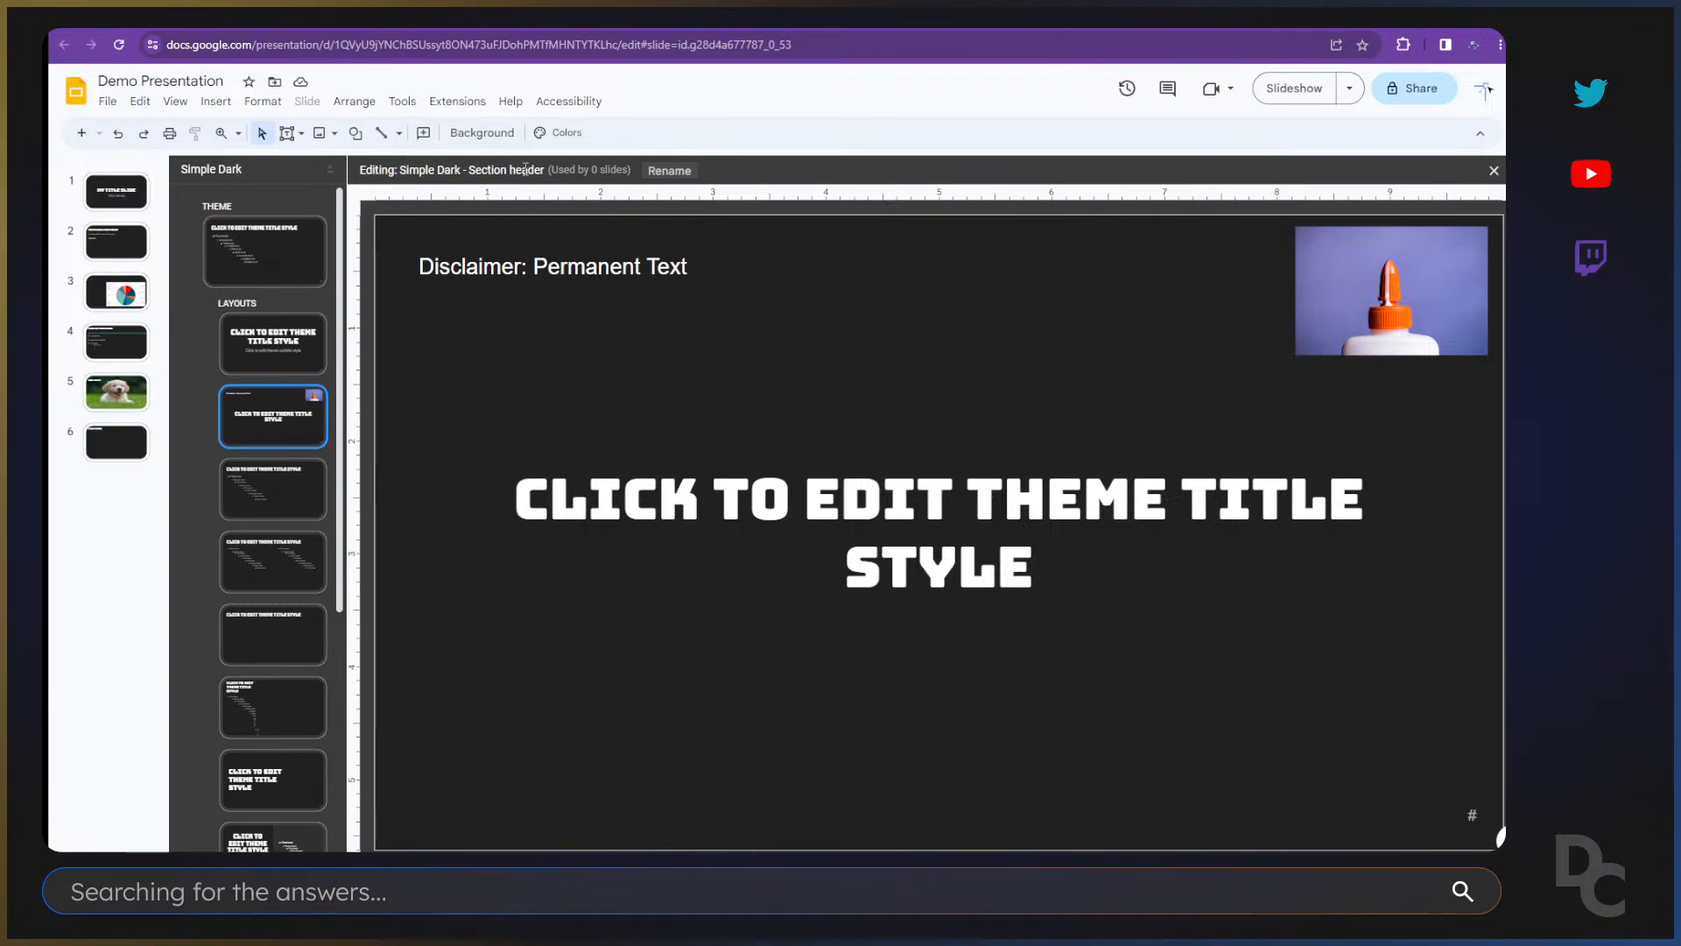
{"action": "left_click", "coordinate": [108, 489]}
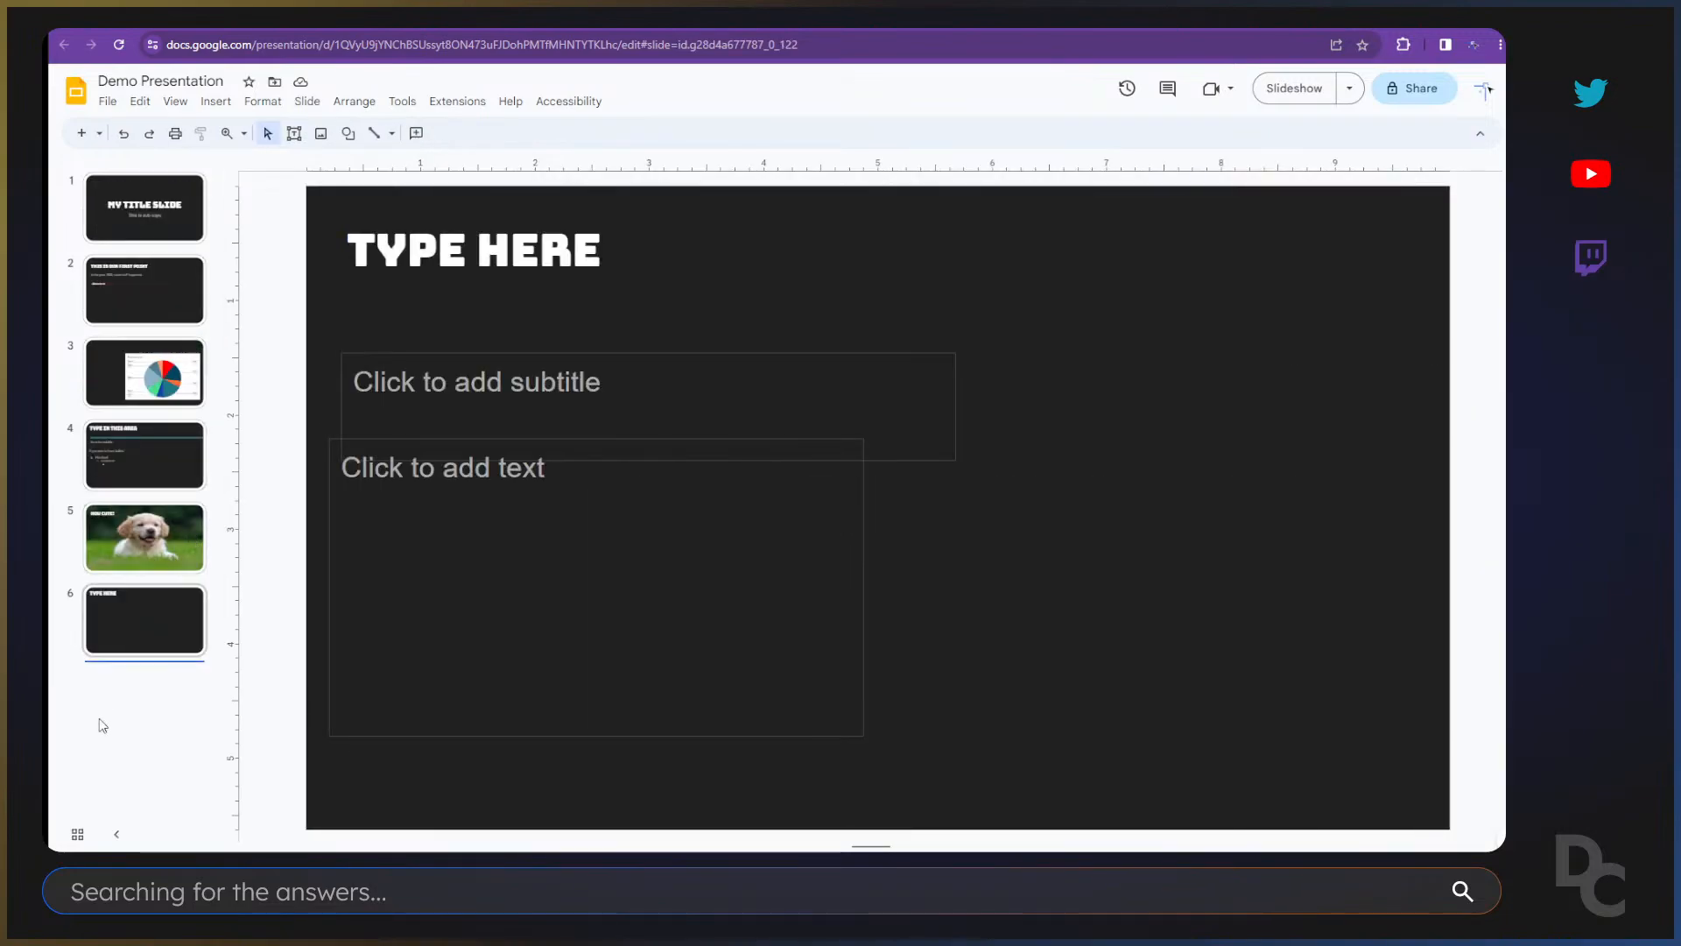
{"action": "right_click", "coordinate": [1072, 656]}
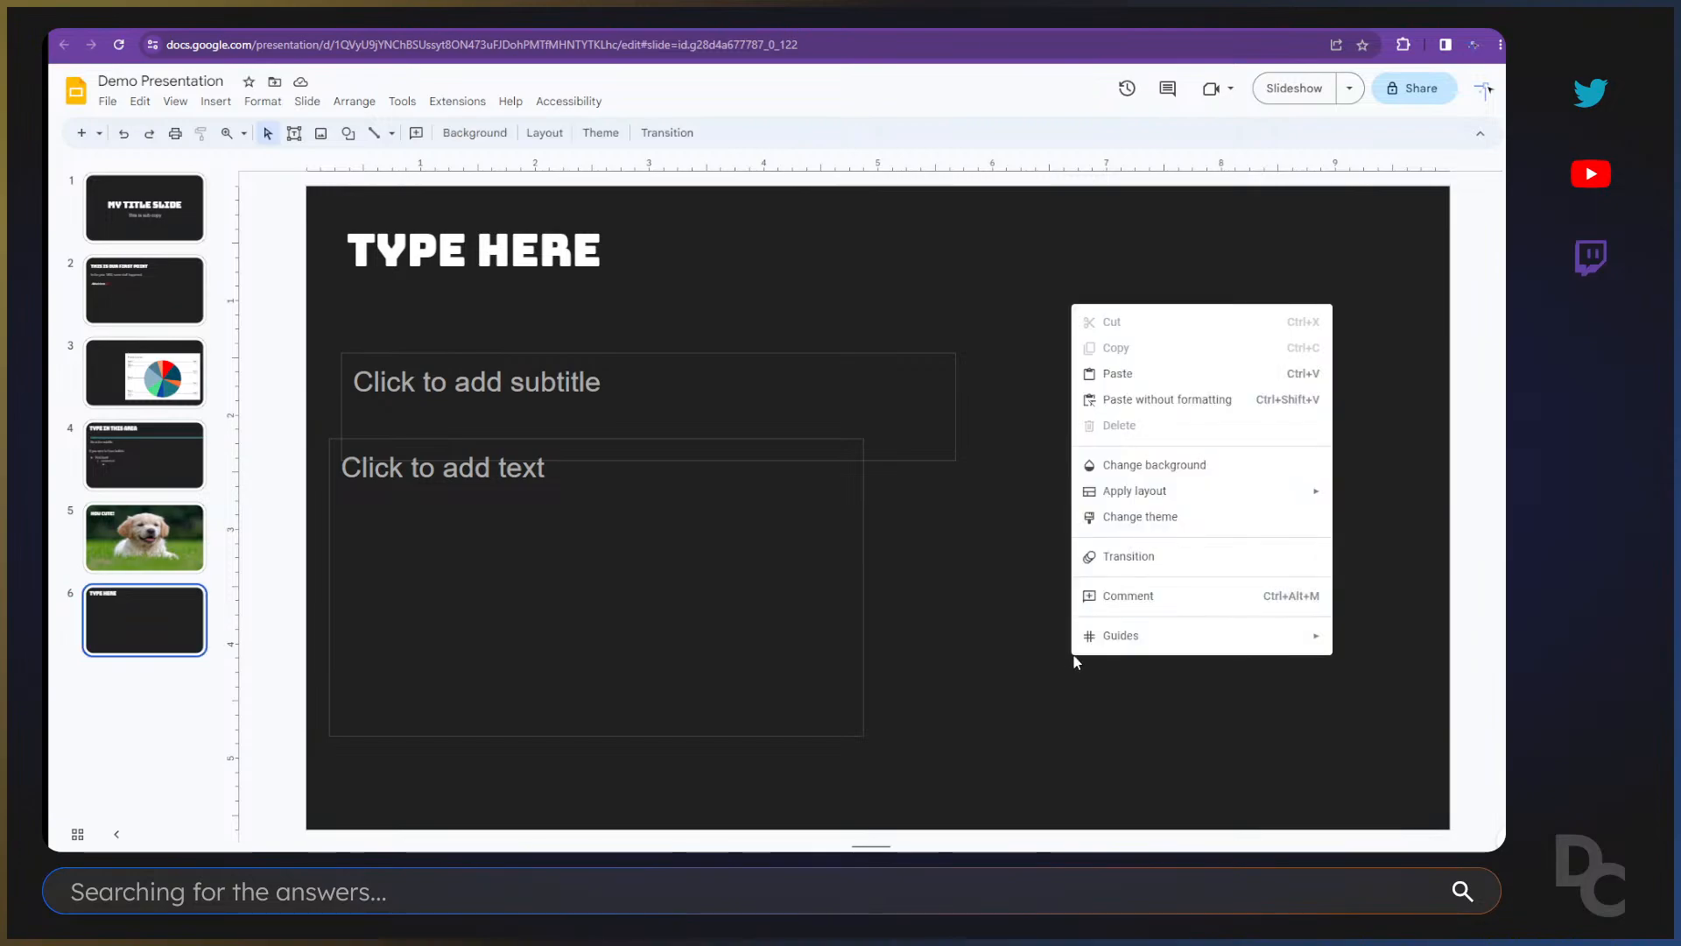
{"action": "mouse_move", "coordinate": [1169, 496]}
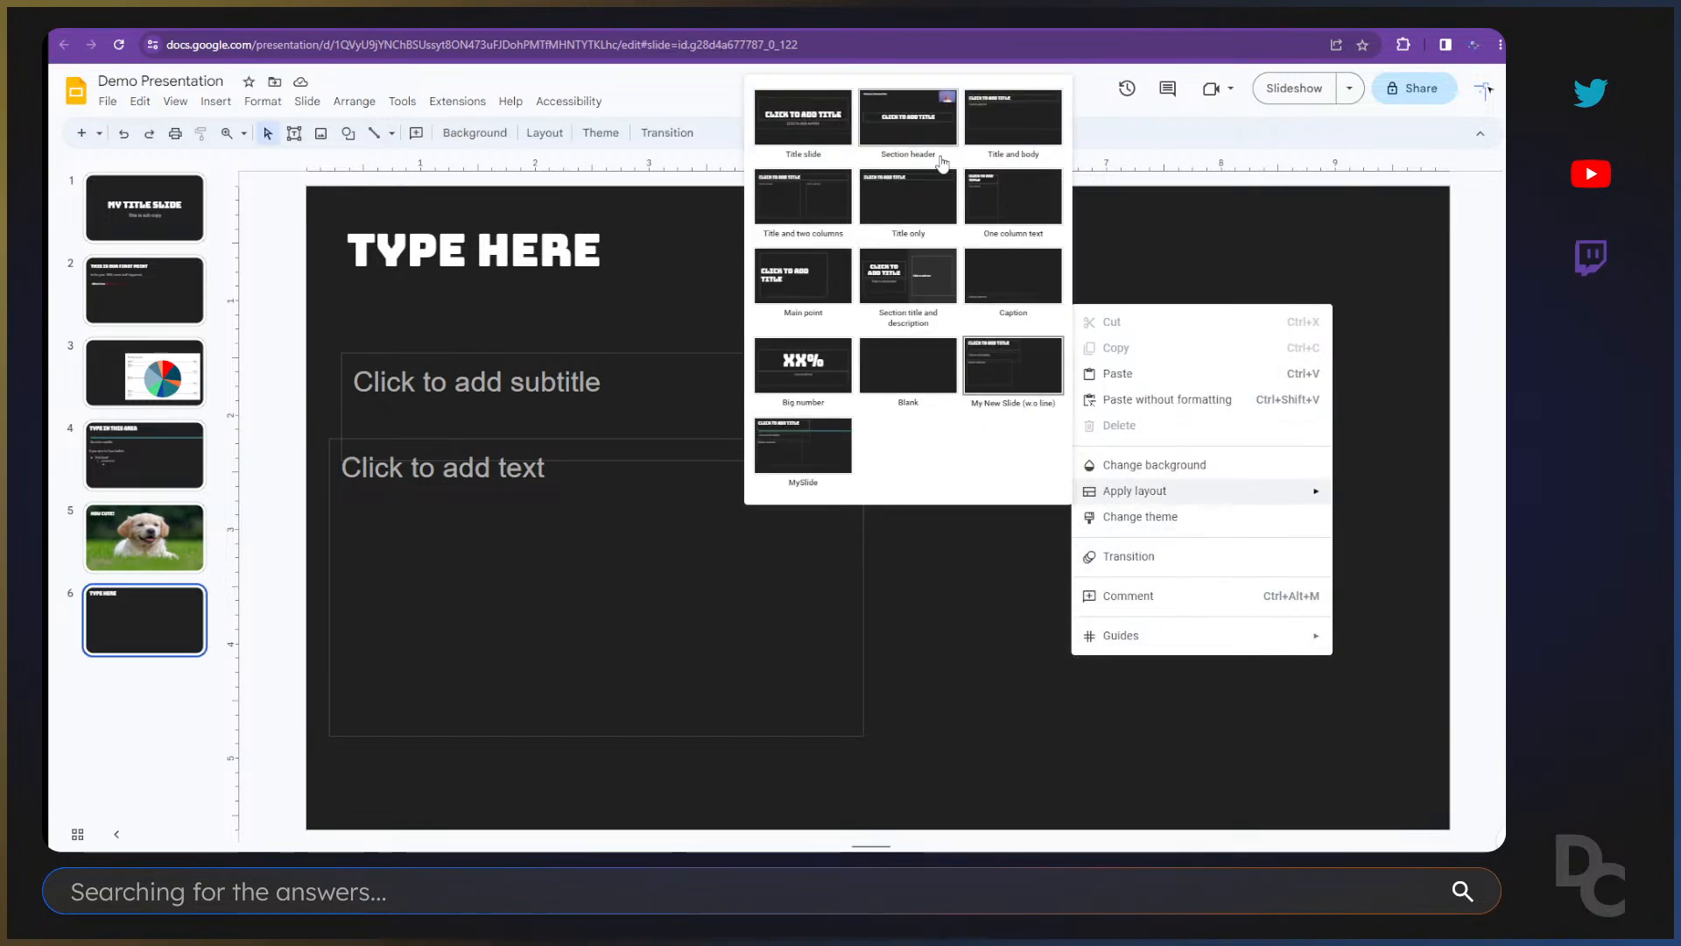
{"action": "left_click", "coordinate": [920, 122]}
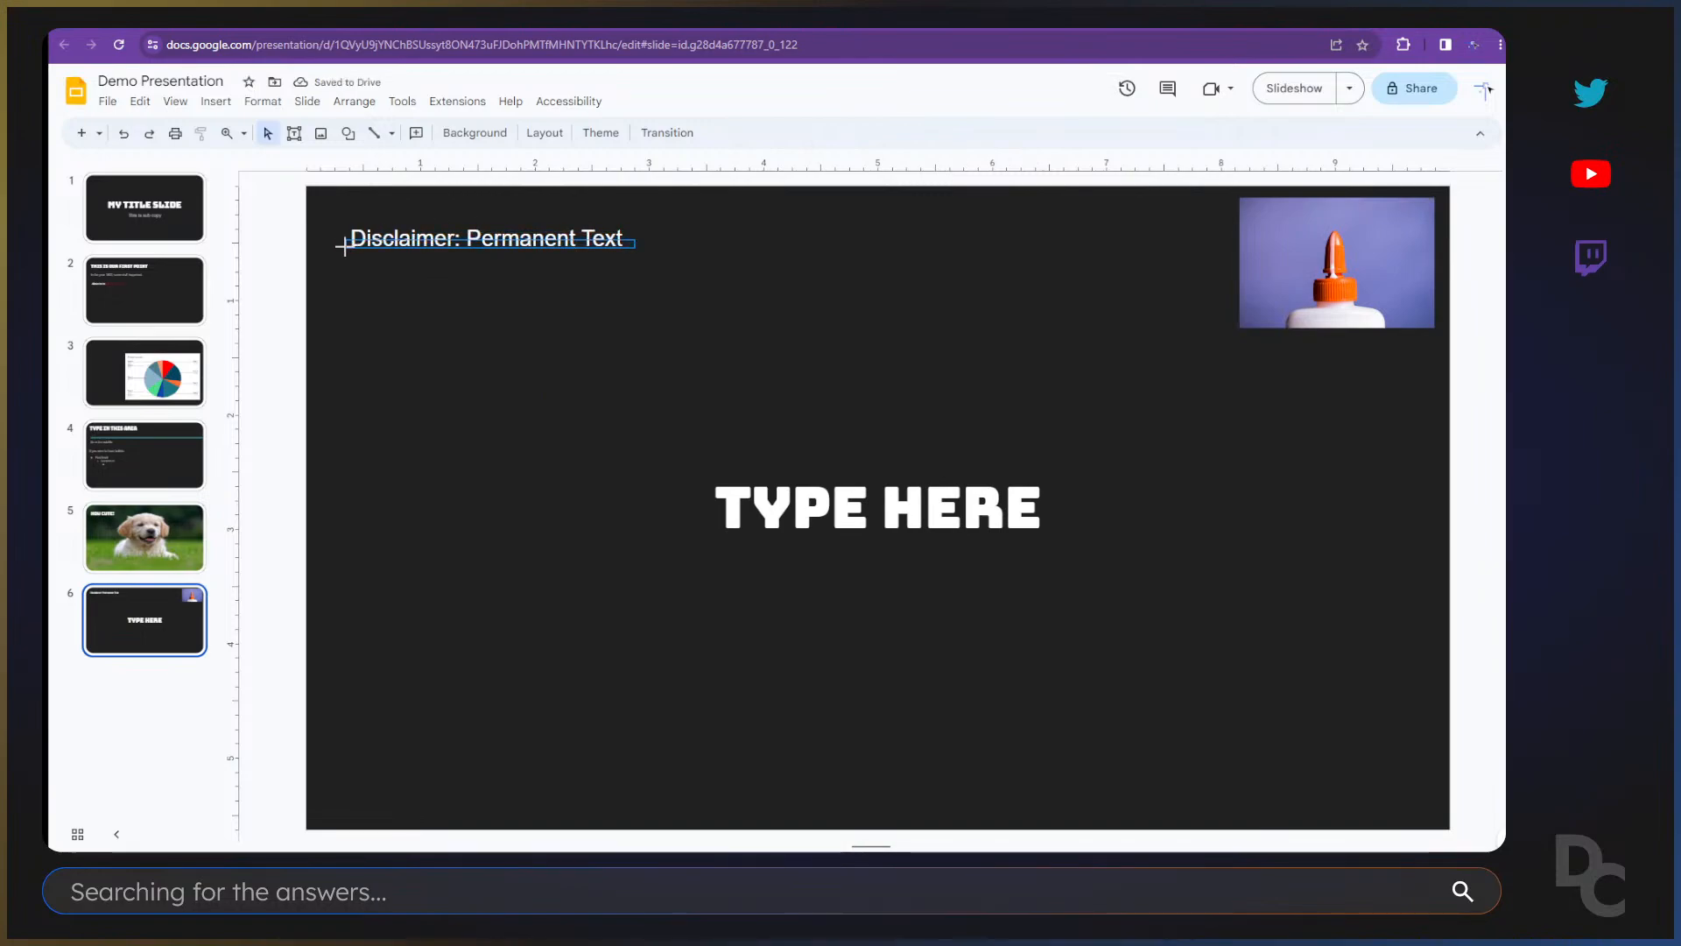
{"action": "left_click_drag", "start_coordinate": [663, 230], "coordinate": [475, 287]}
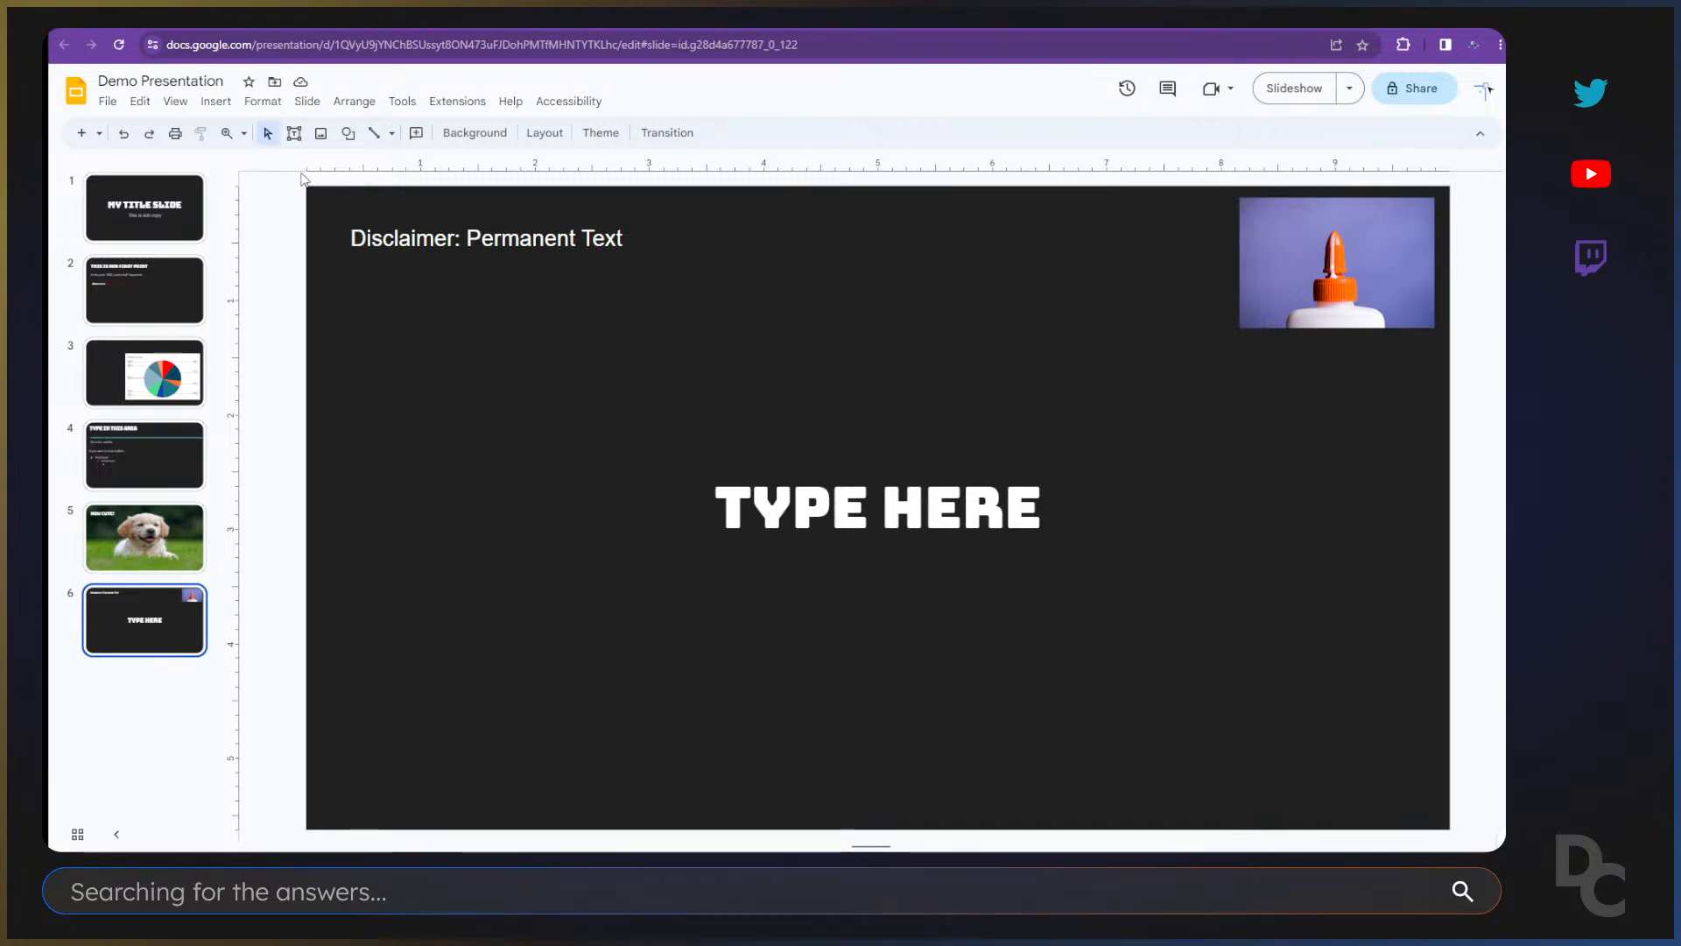
Step: In the theme builder, move the Section header layout's glue picture directly below the disclaimer text, then return to slide 6
{"action": "left_click", "coordinate": [181, 106]}
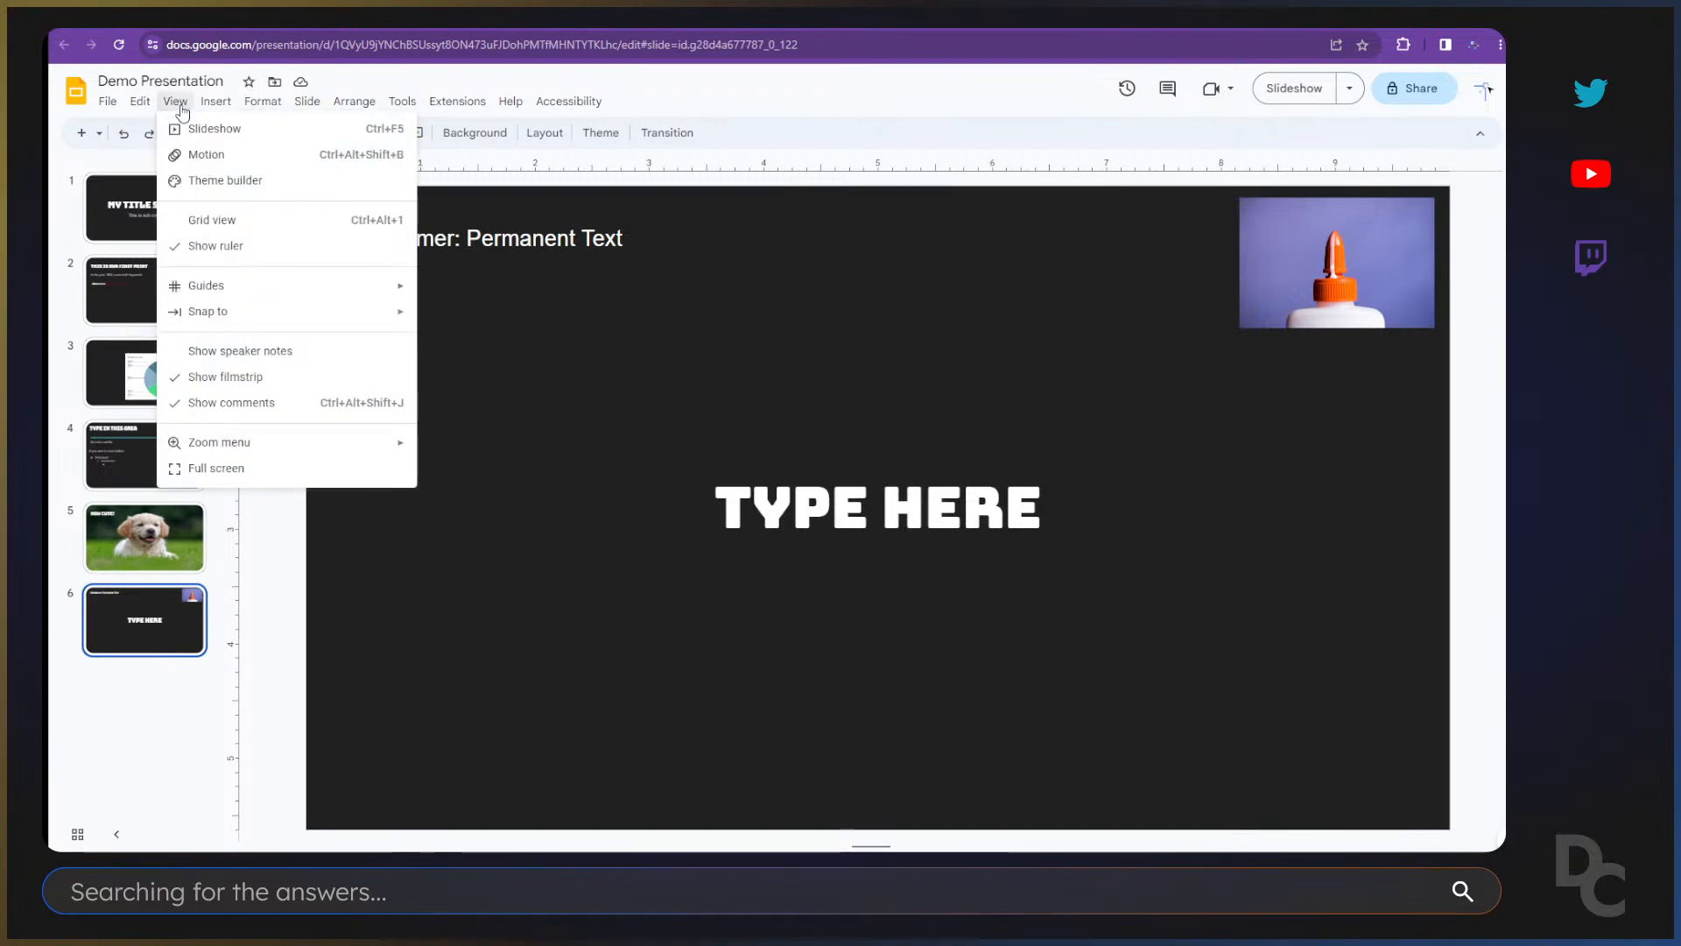
{"action": "mouse_move", "coordinate": [231, 299]}
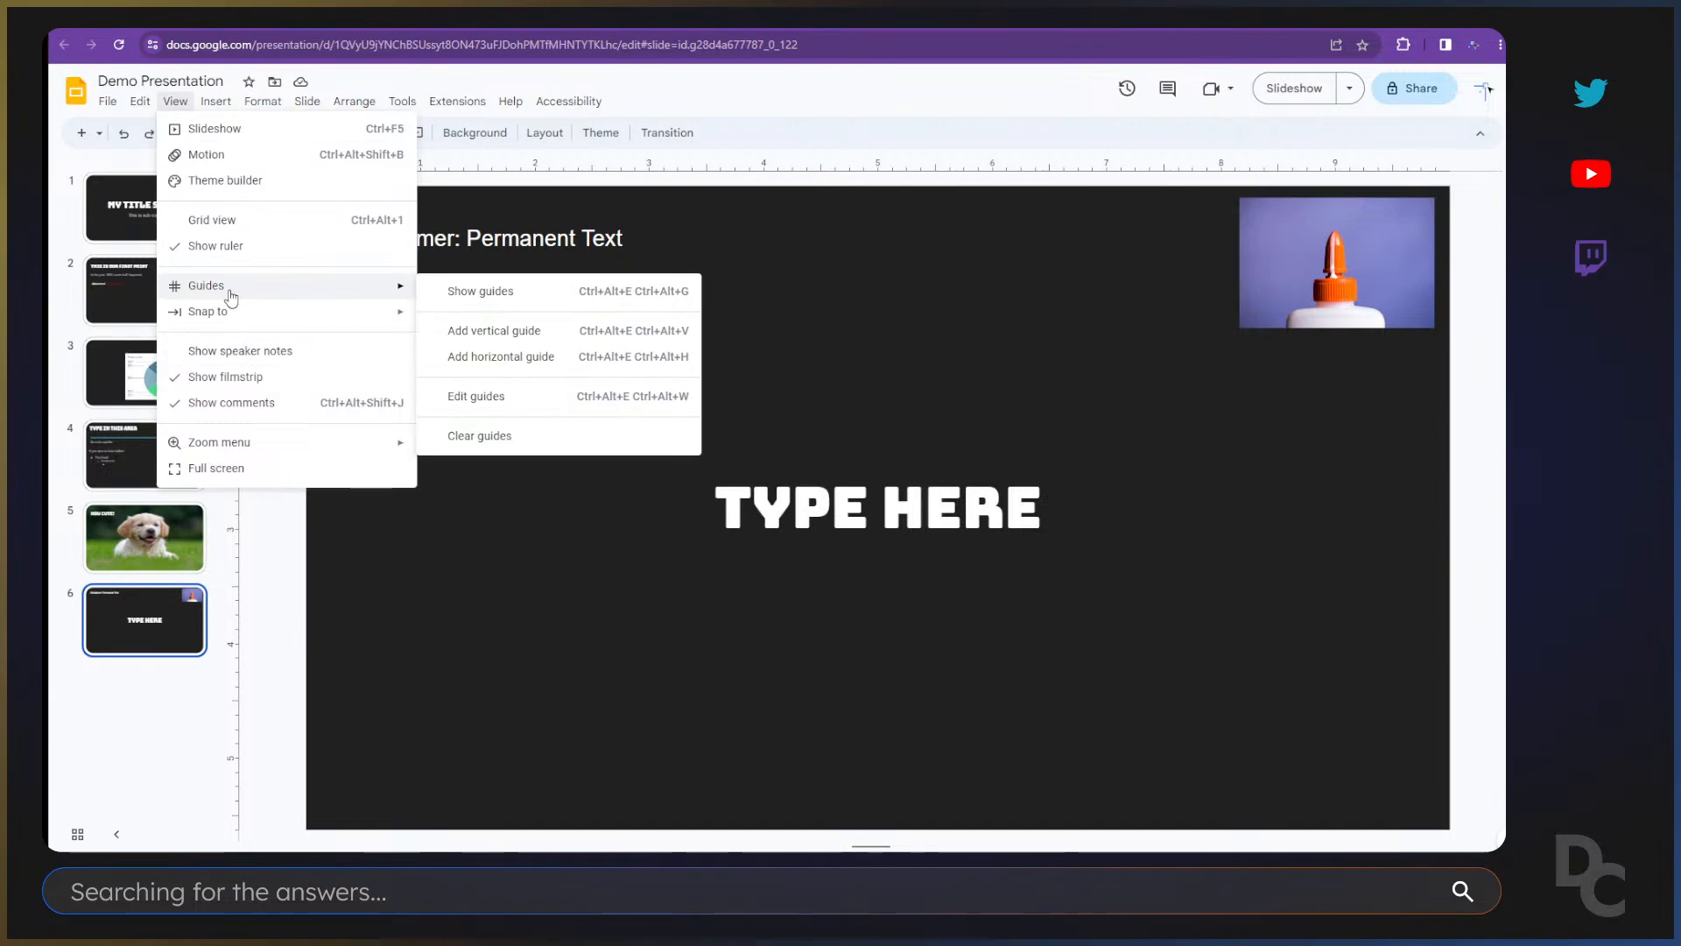
{"action": "left_click", "coordinate": [230, 182]}
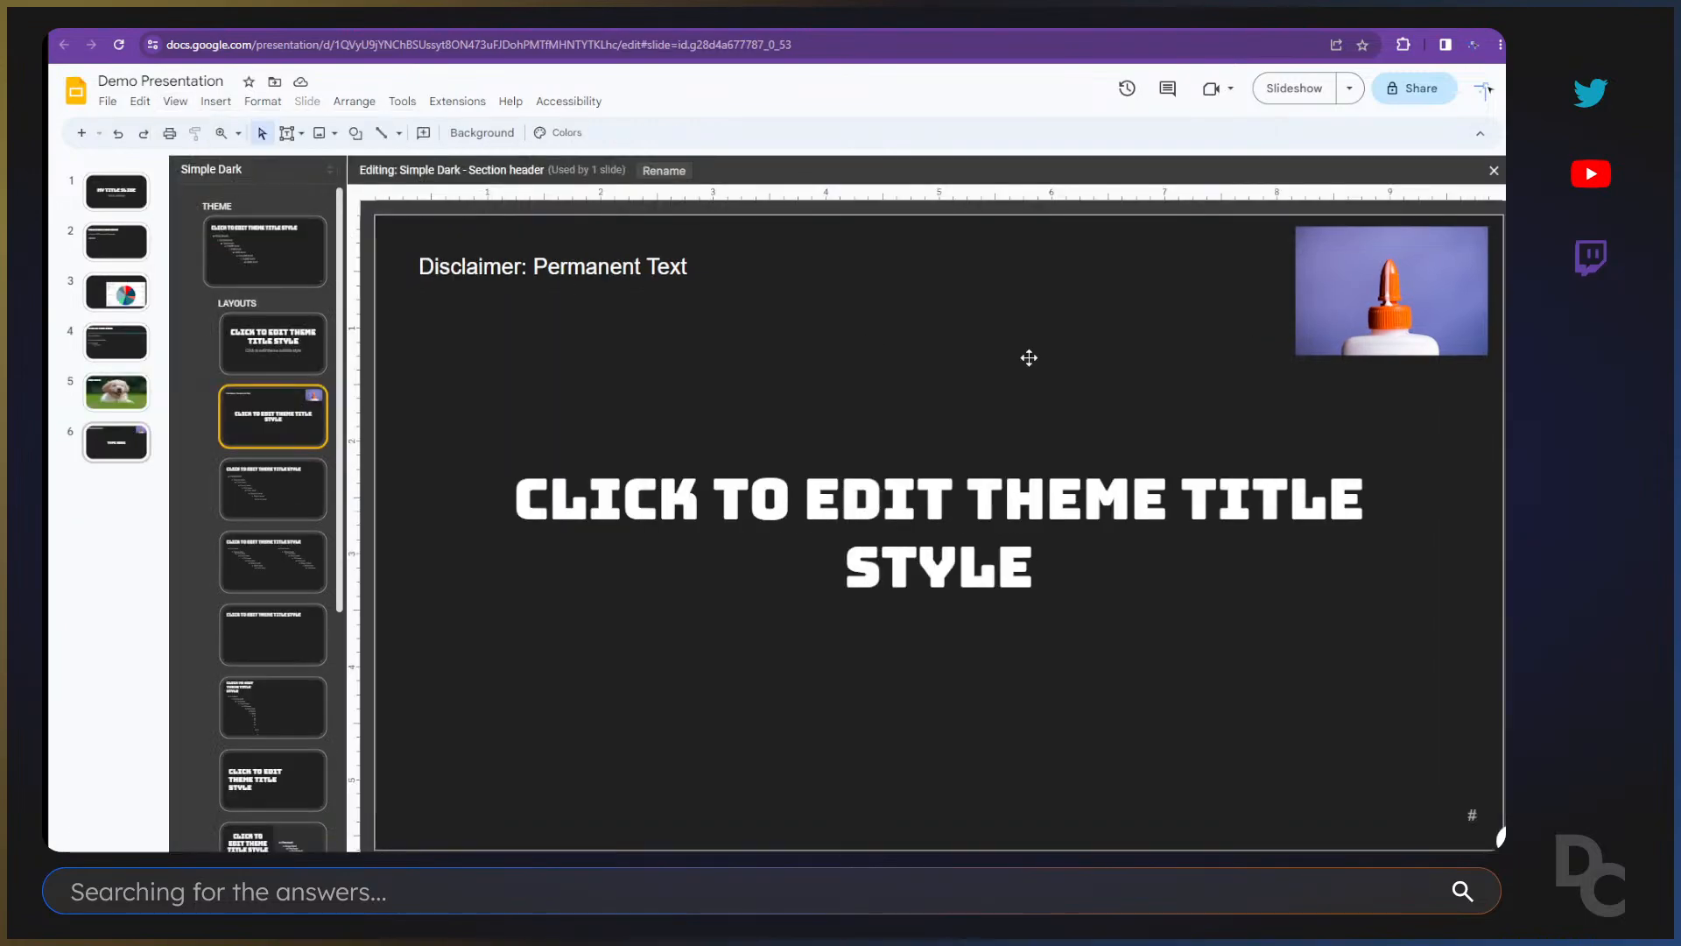
{"action": "left_click", "coordinate": [1332, 323]}
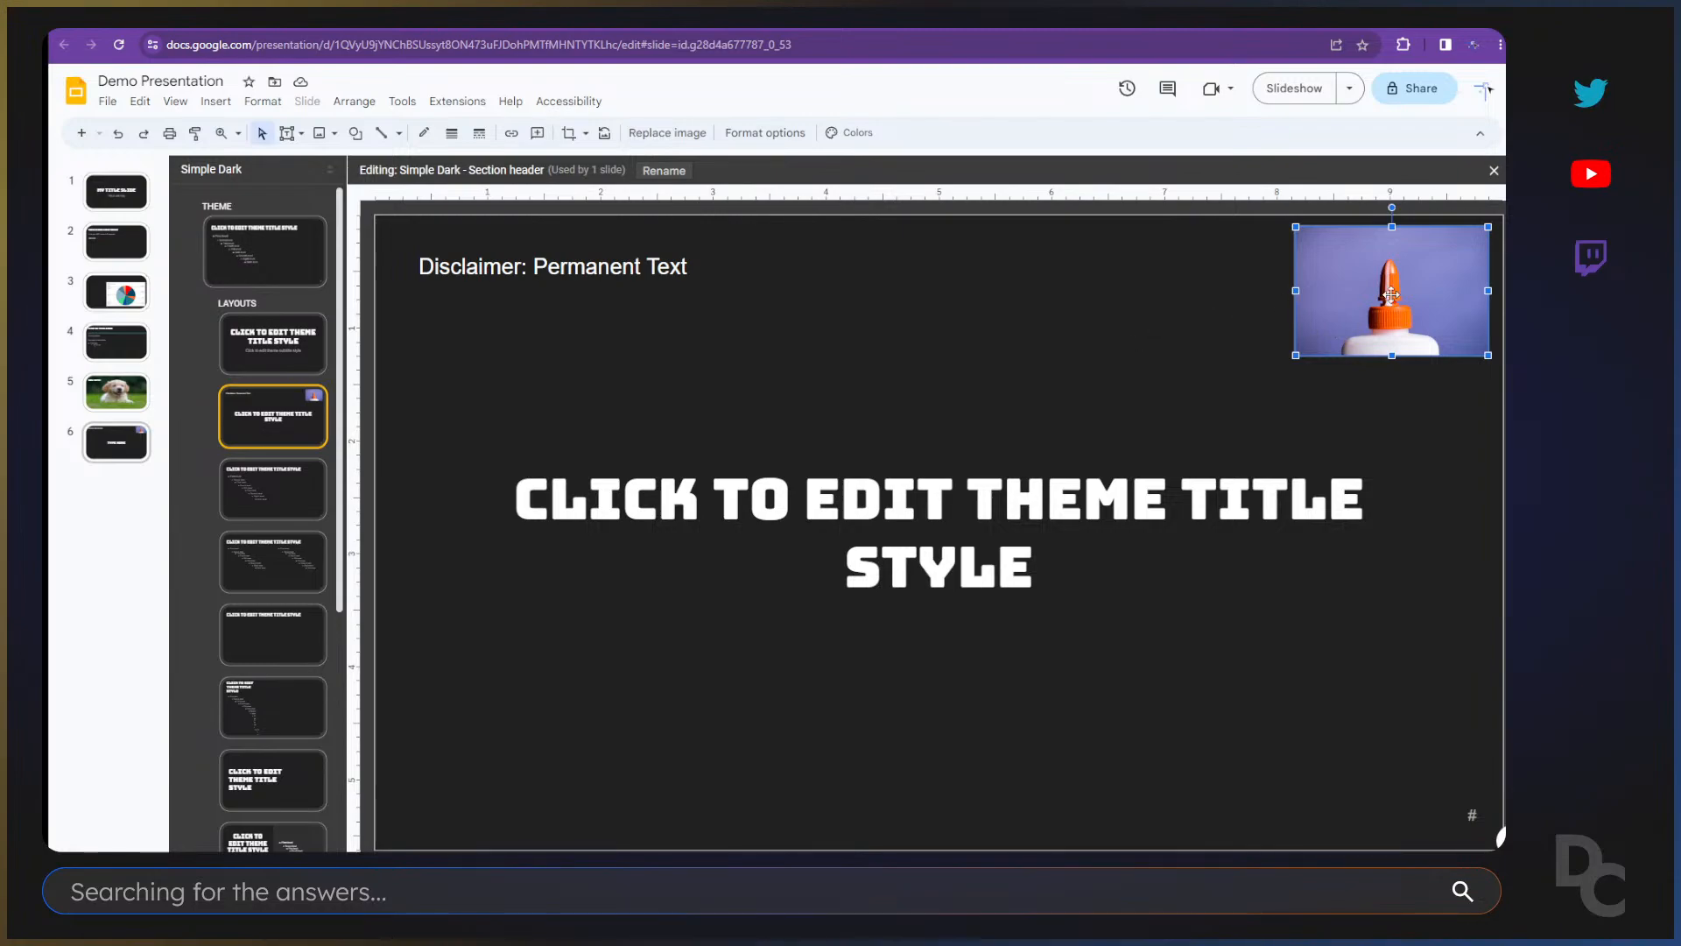
{"action": "left_click_drag", "start_coordinate": [1391, 295], "coordinate": [517, 354]}
{"action": "left_click", "coordinate": [111, 443]}
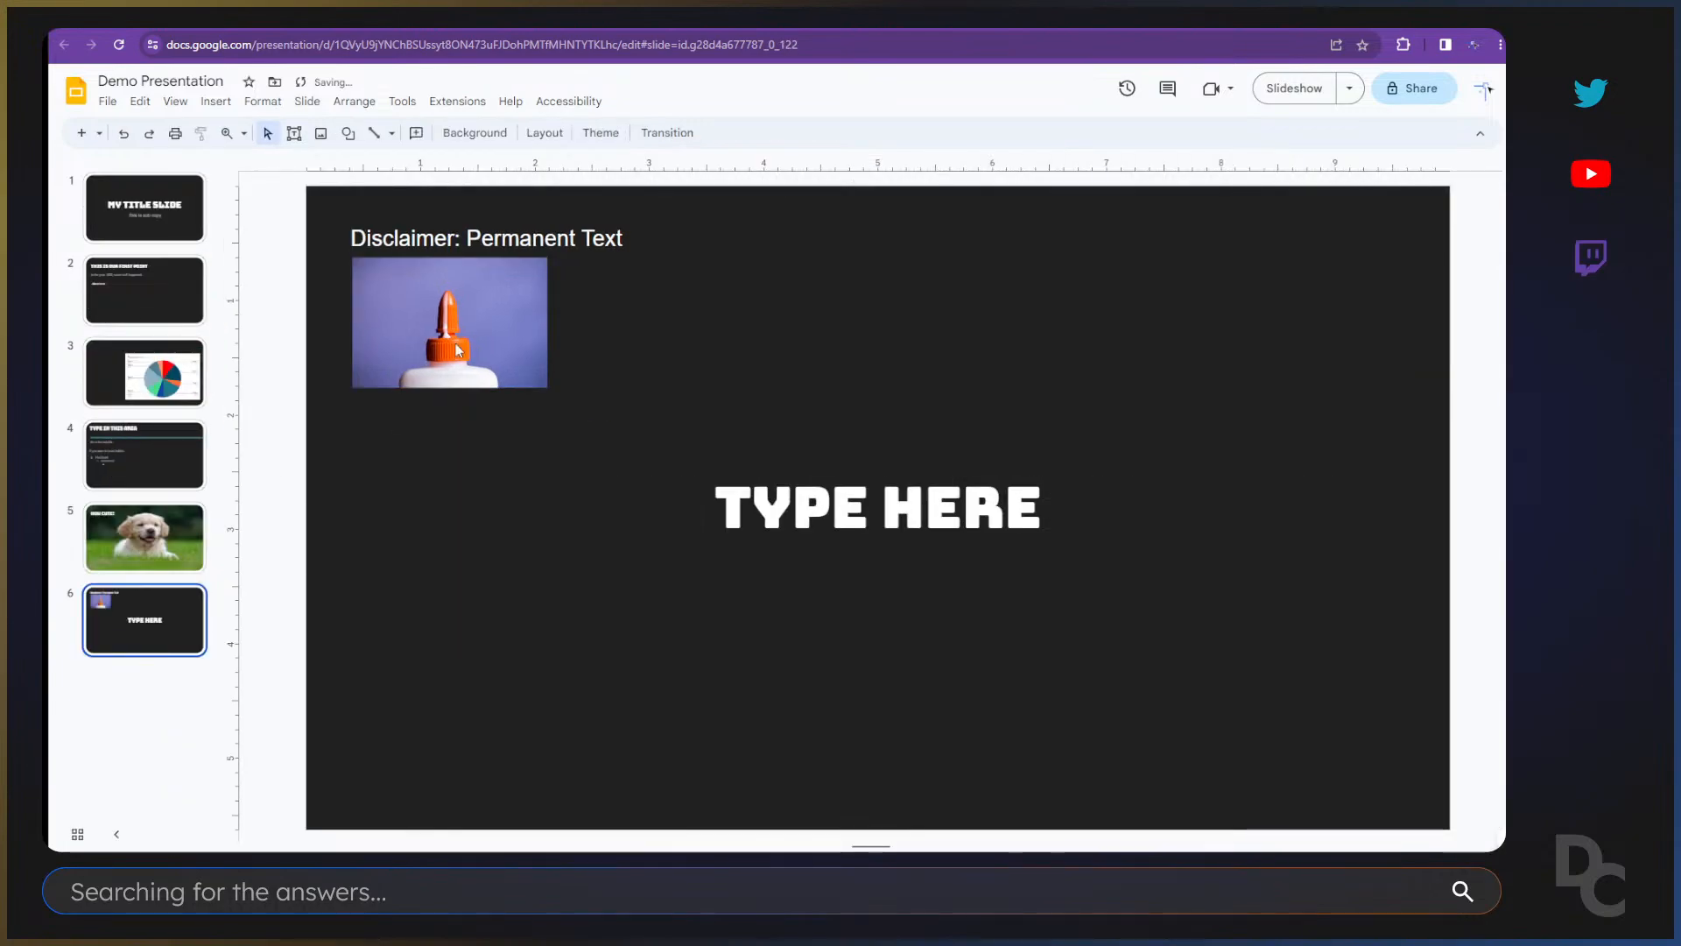
Step: Try to move the glue picture directly on slide 6
{"action": "left_click", "coordinate": [175, 101]}
{"action": "left_click", "coordinate": [627, 429]}
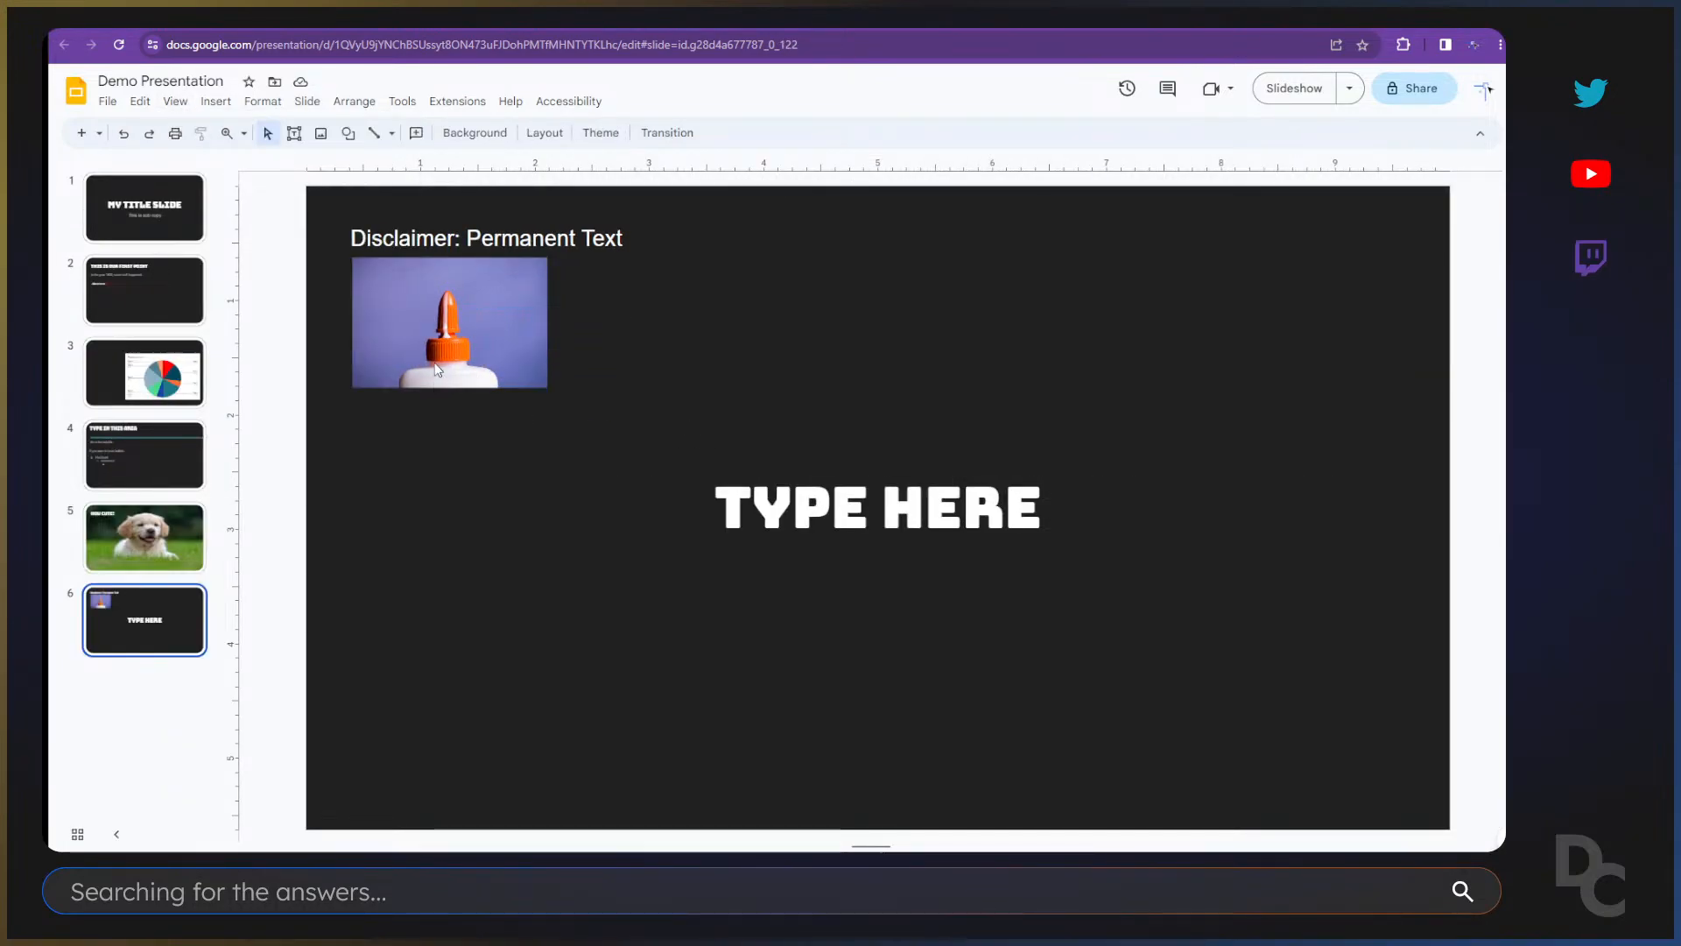
{"action": "left_click_drag", "start_coordinate": [446, 316], "coordinate": [1033, 291]}
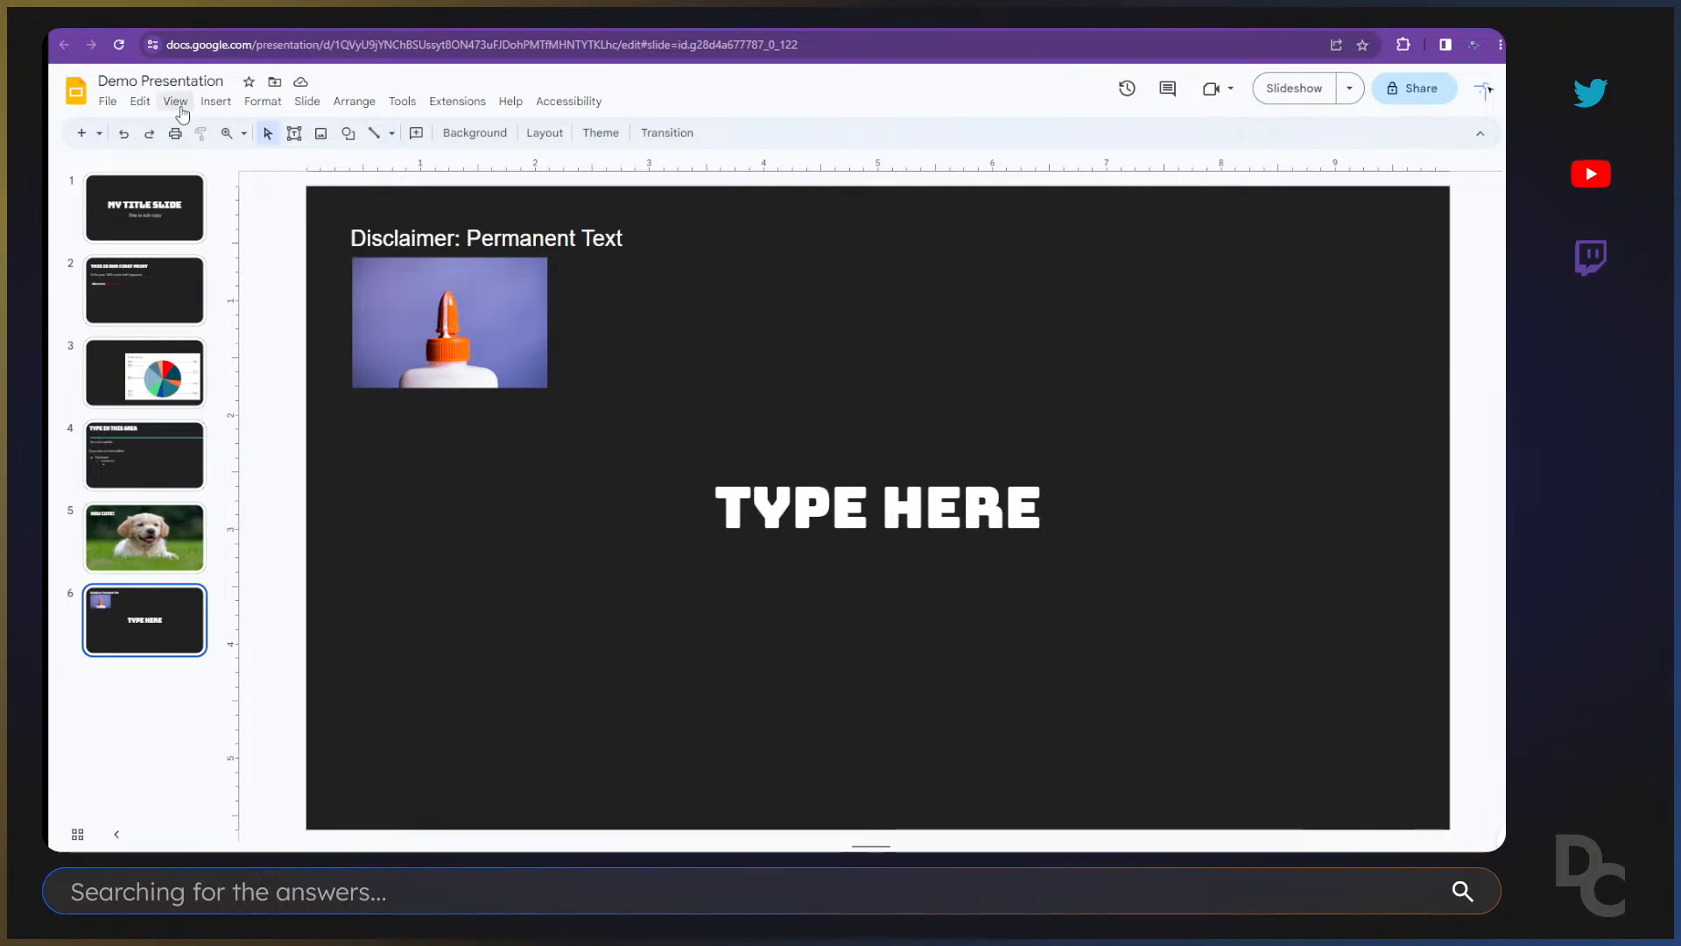
Step: Reopen the theme builder and delete the slide number placeholder from the Simple Dark theme master
{"action": "left_click", "coordinate": [175, 101]}
{"action": "left_click", "coordinate": [210, 180]}
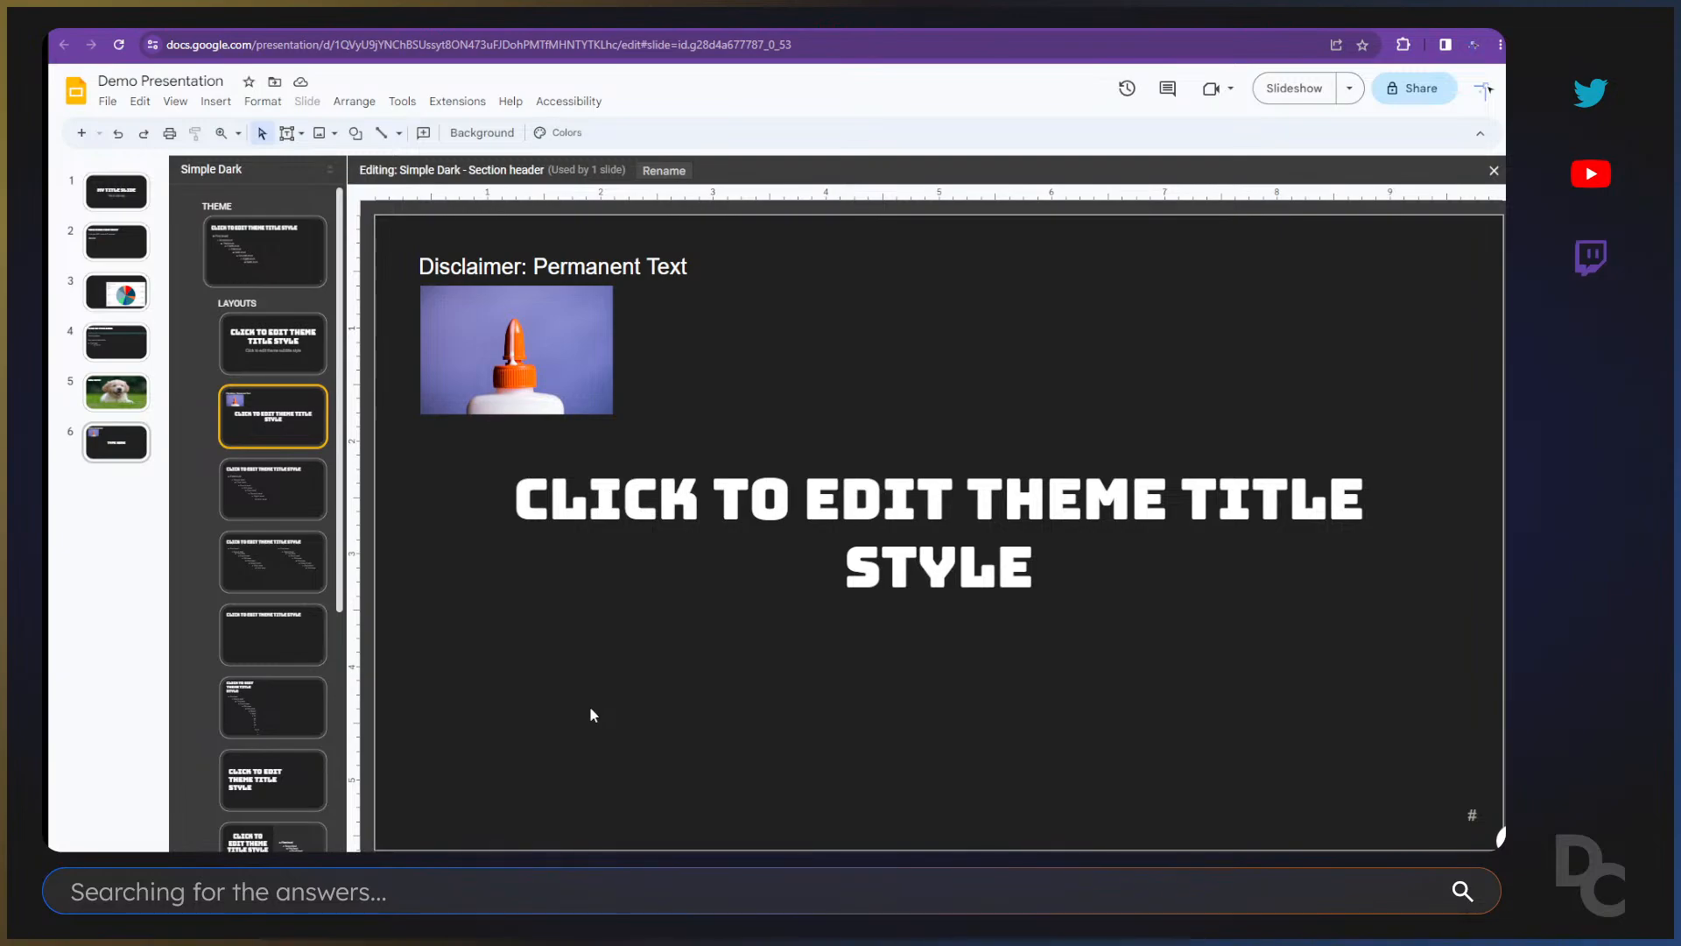
{"action": "left_click", "coordinate": [302, 267]}
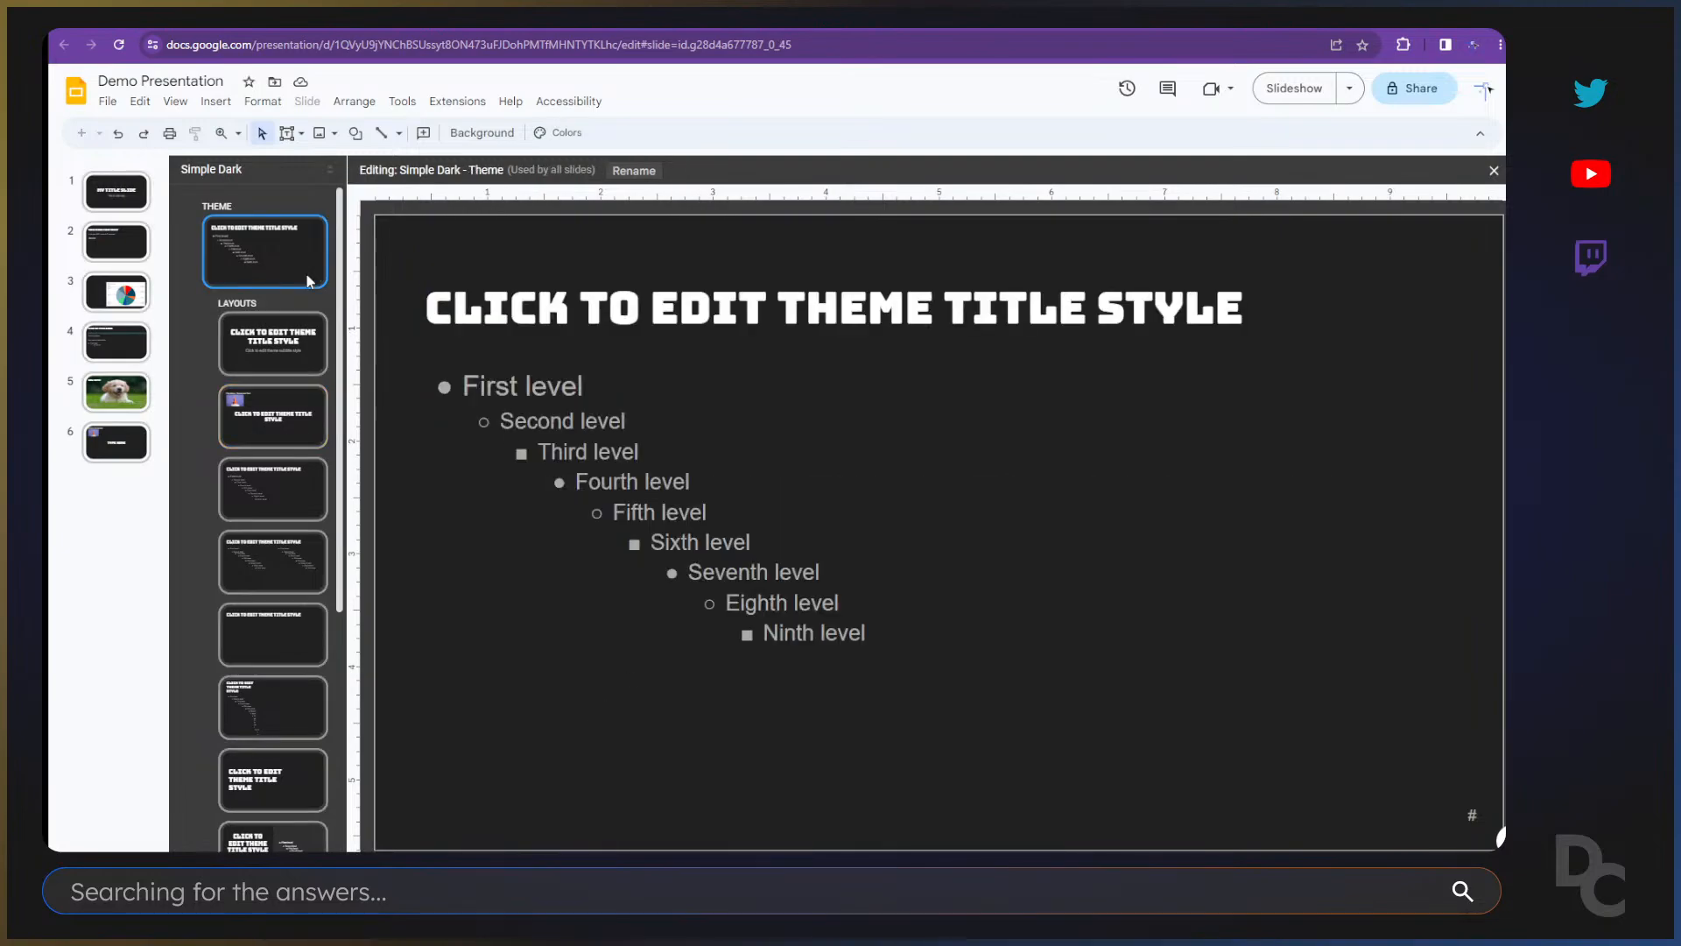
{"action": "left_click", "coordinate": [1477, 815]}
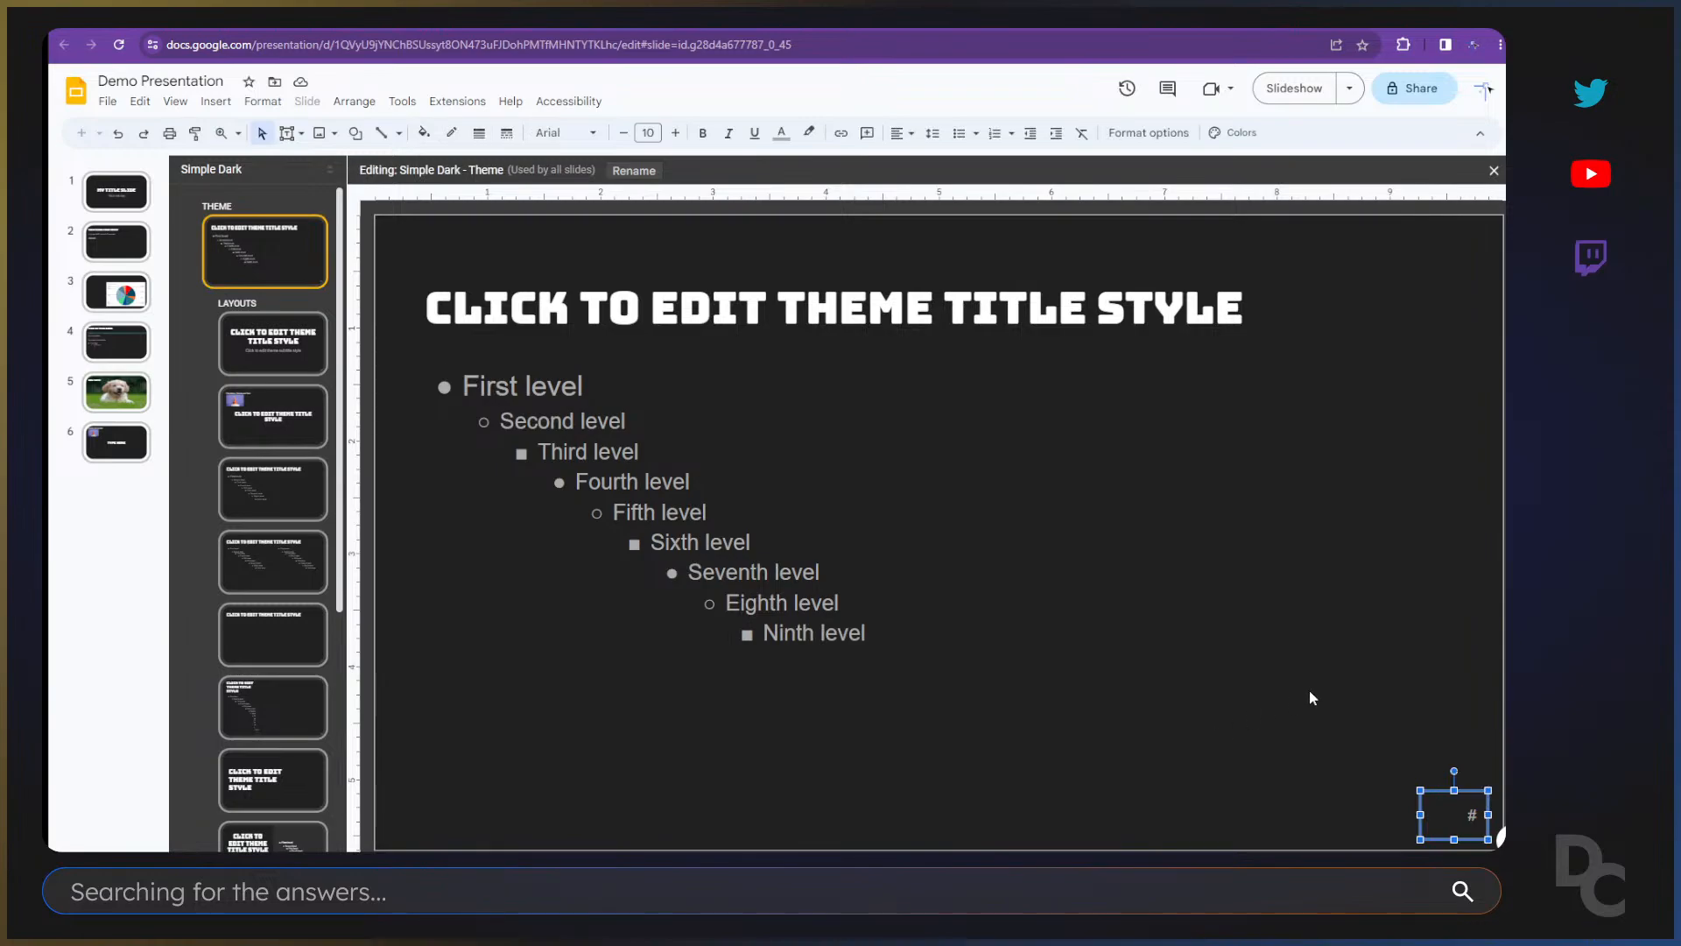
{"action": "key", "text": "Delete"}
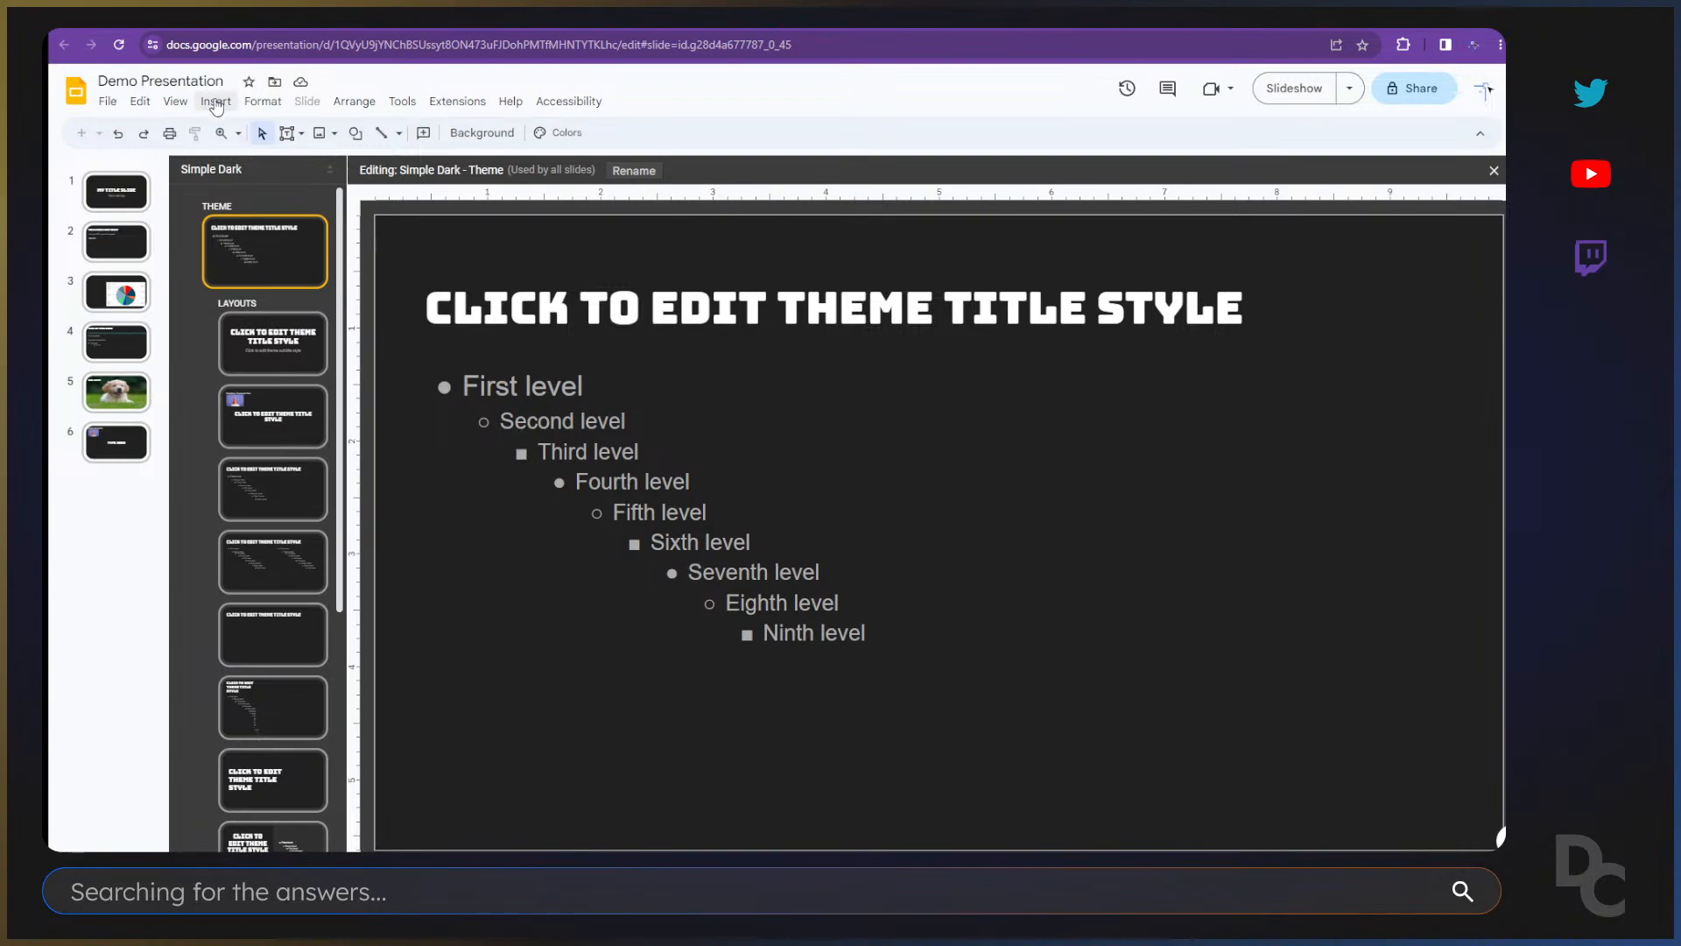
Step: Turn slide numbers on for the theme master, leaving title slides included
{"action": "left_click", "coordinate": [275, 233]}
{"action": "left_click", "coordinate": [215, 100]}
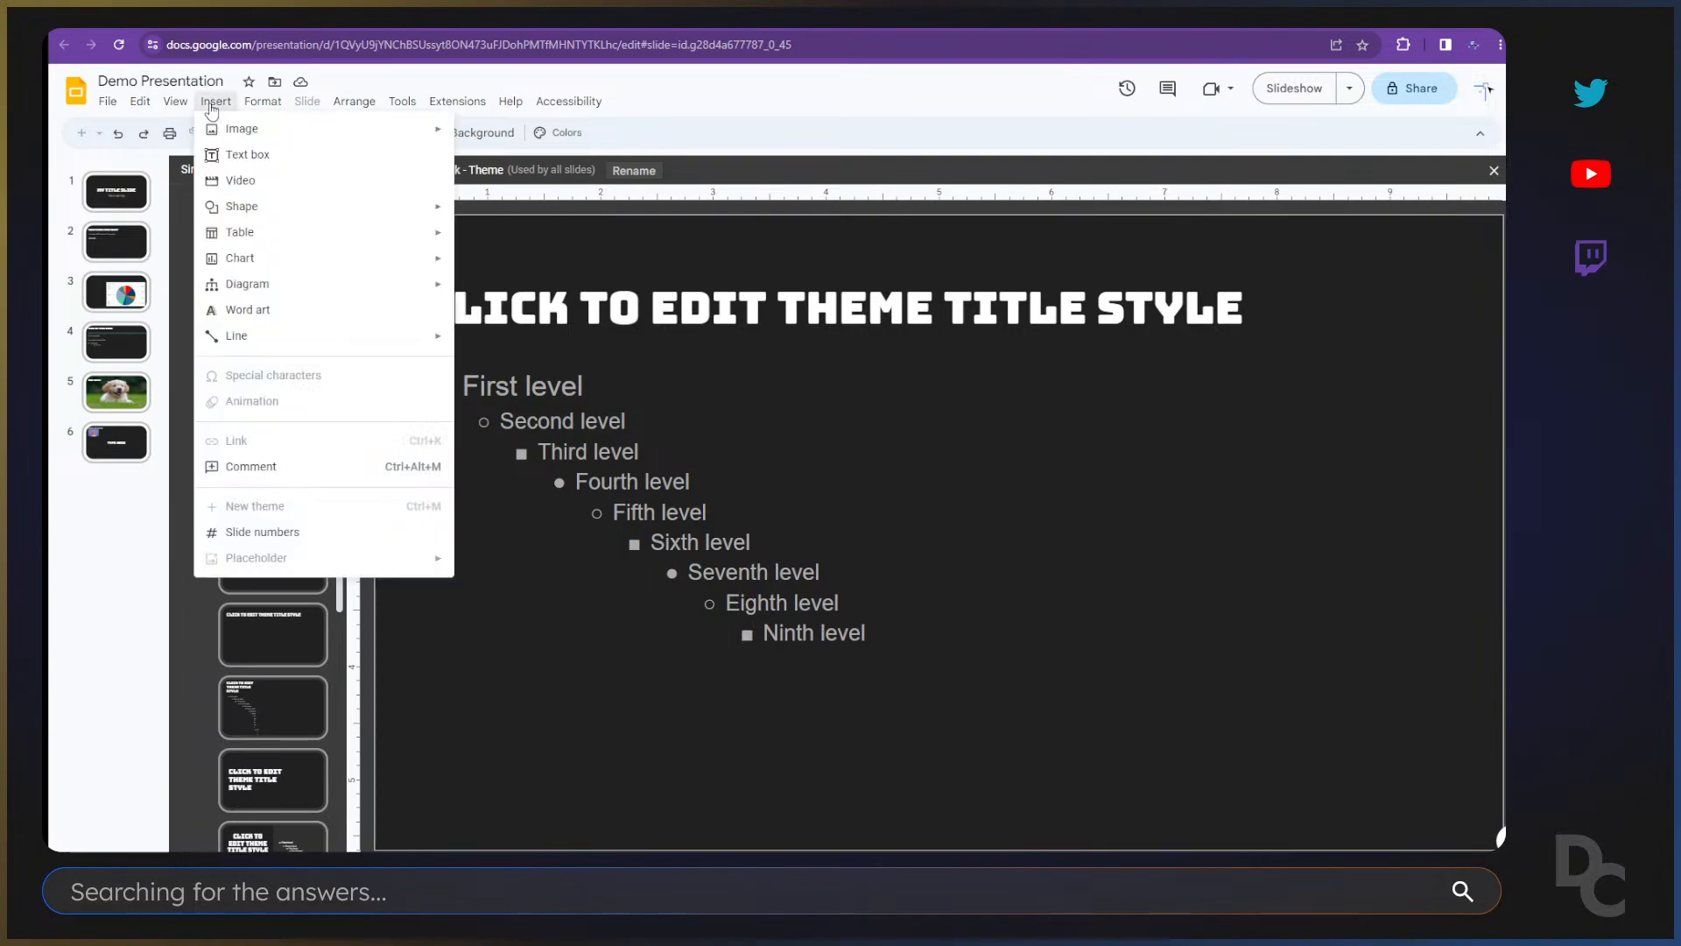
{"action": "left_click", "coordinate": [282, 532]}
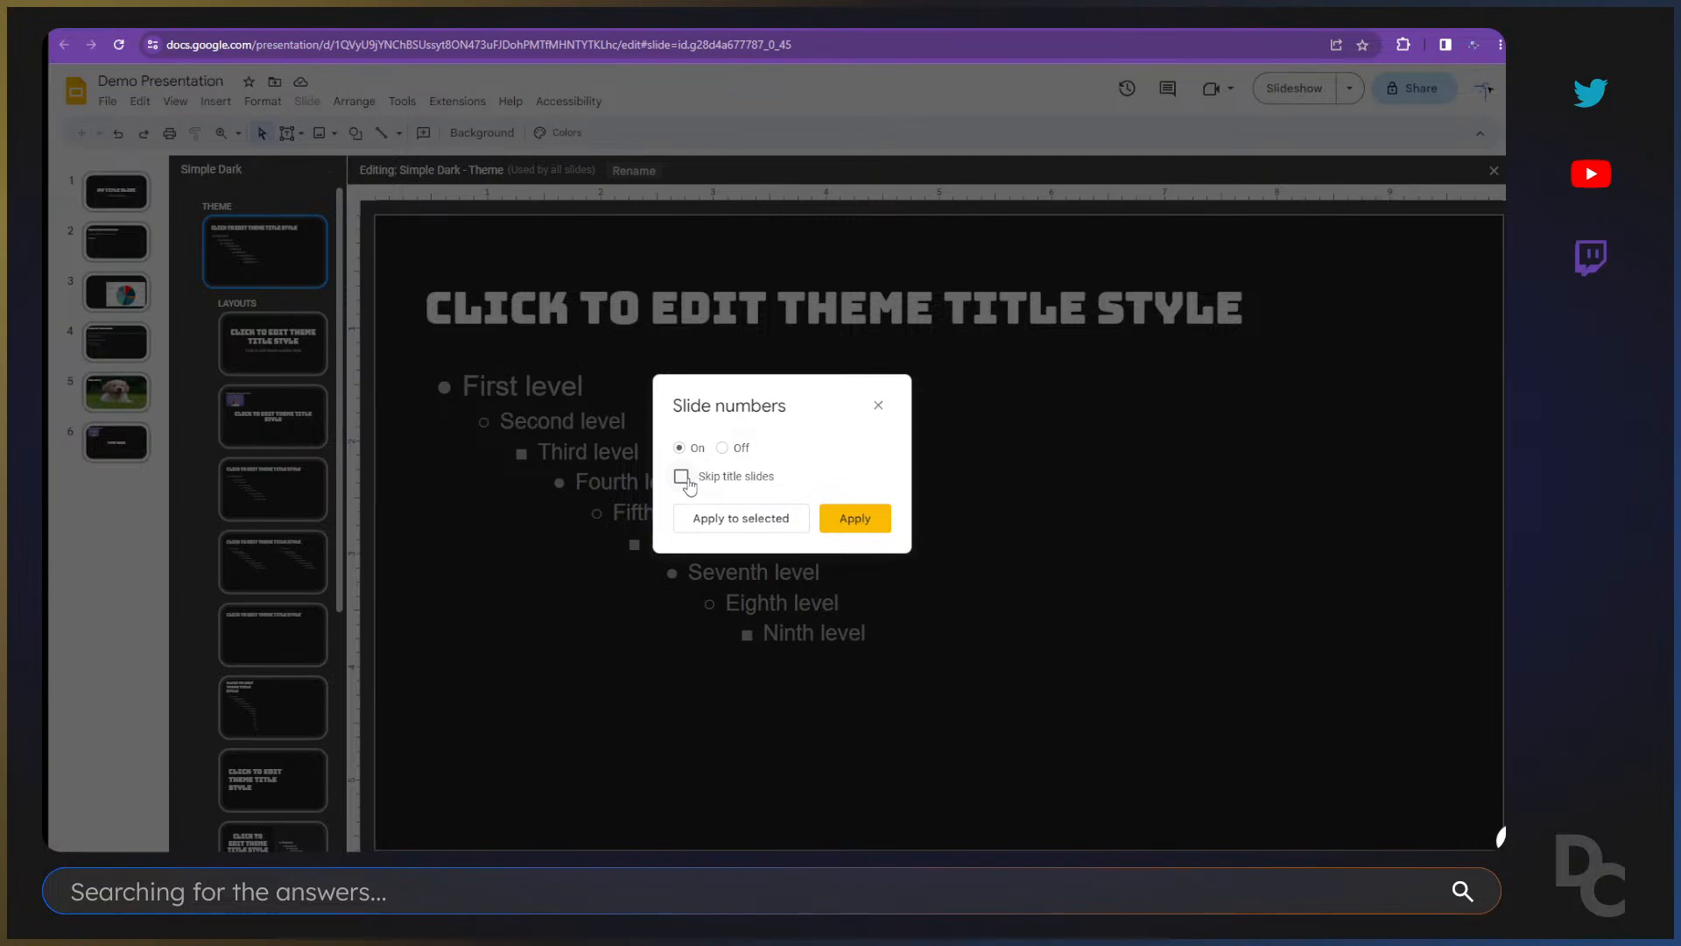
{"action": "left_click", "coordinate": [858, 519]}
Step: Set the theme master's slide number placeholder to the EB Garamond Bold font
{"action": "left_click", "coordinate": [1472, 821]}
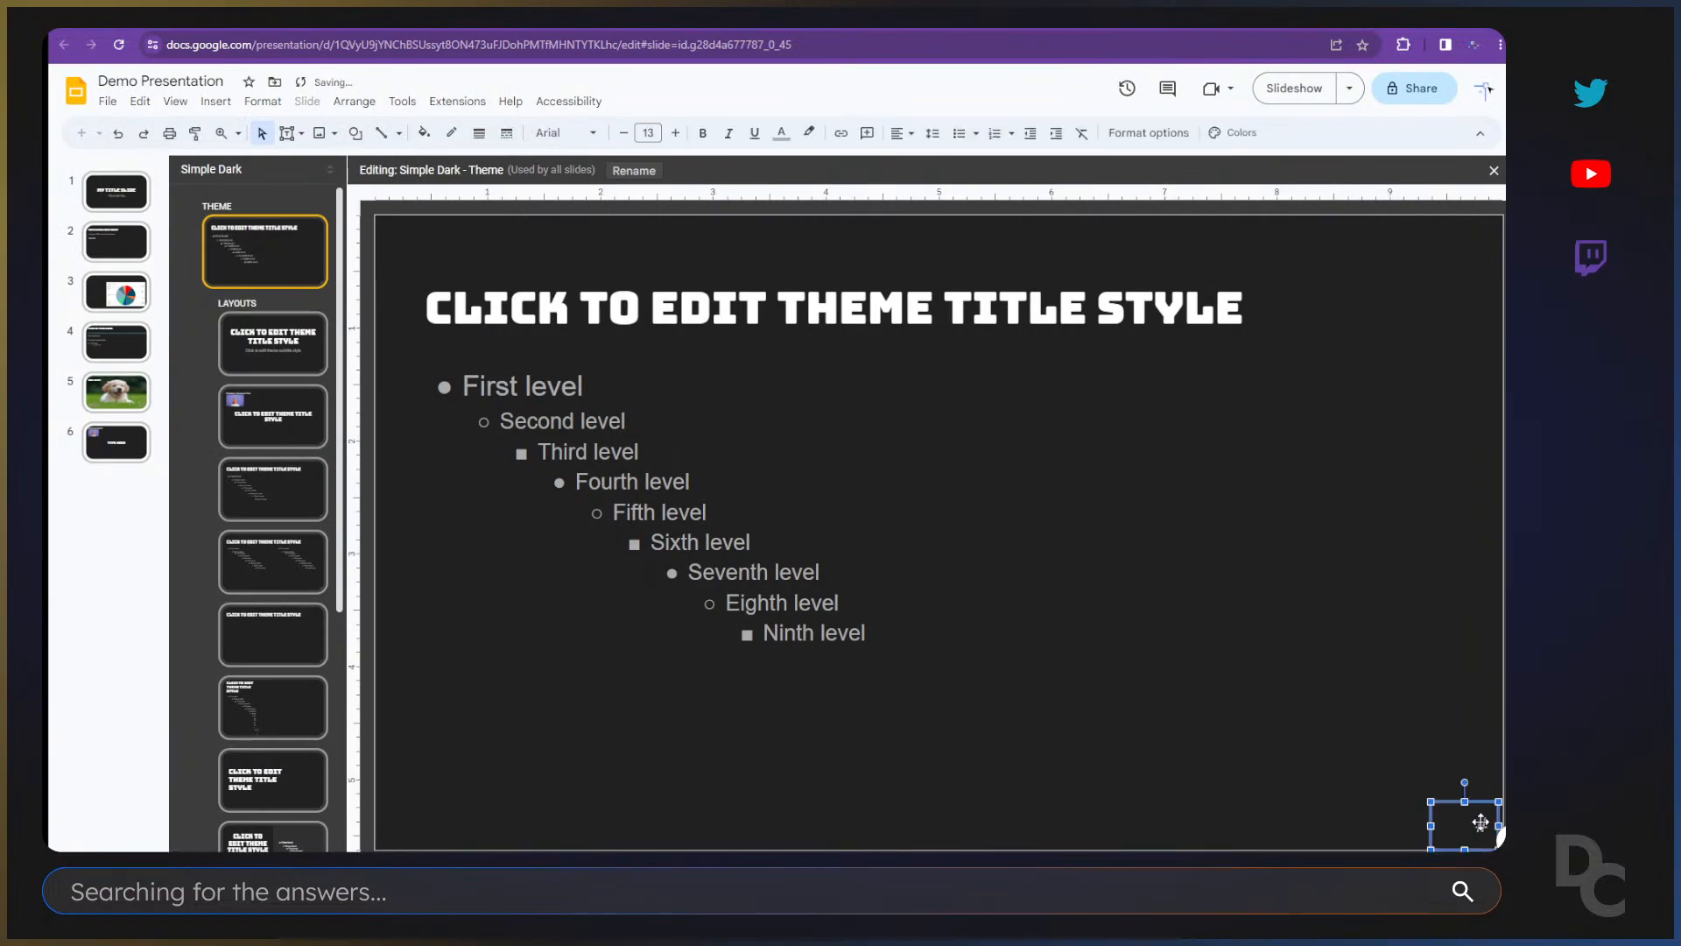
{"action": "left_click", "coordinate": [561, 133]}
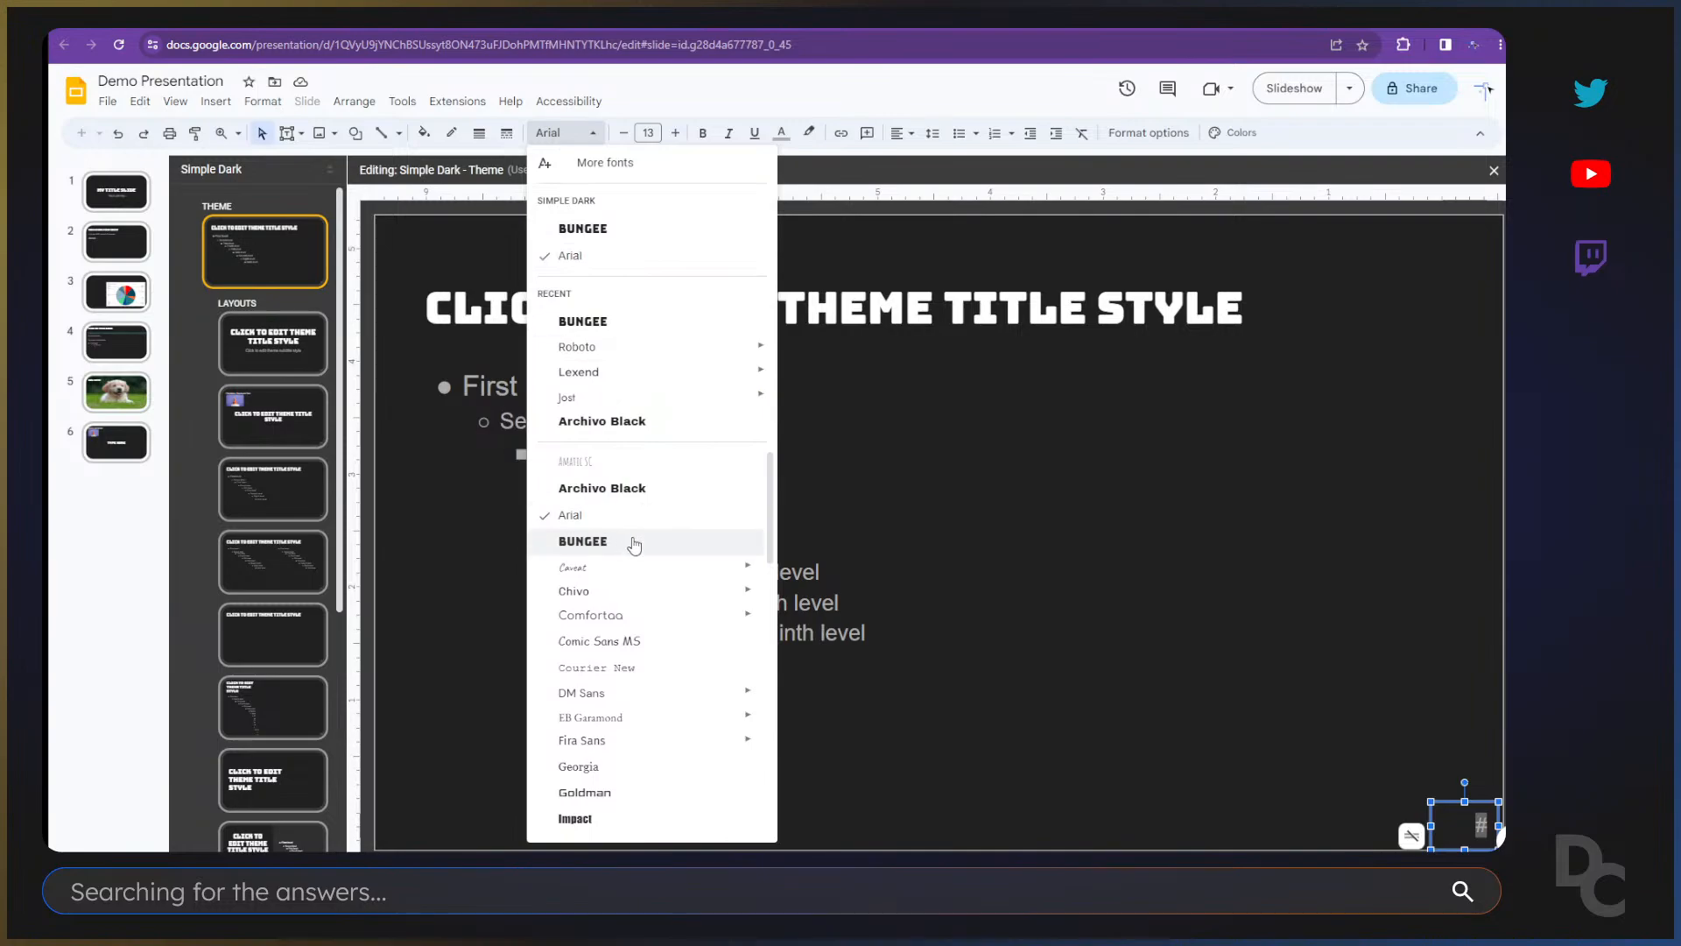
{"action": "scroll", "coordinate": [644, 631], "scroll_direction": "down", "scroll_amount": 1}
{"action": "mouse_move", "coordinate": [718, 637]}
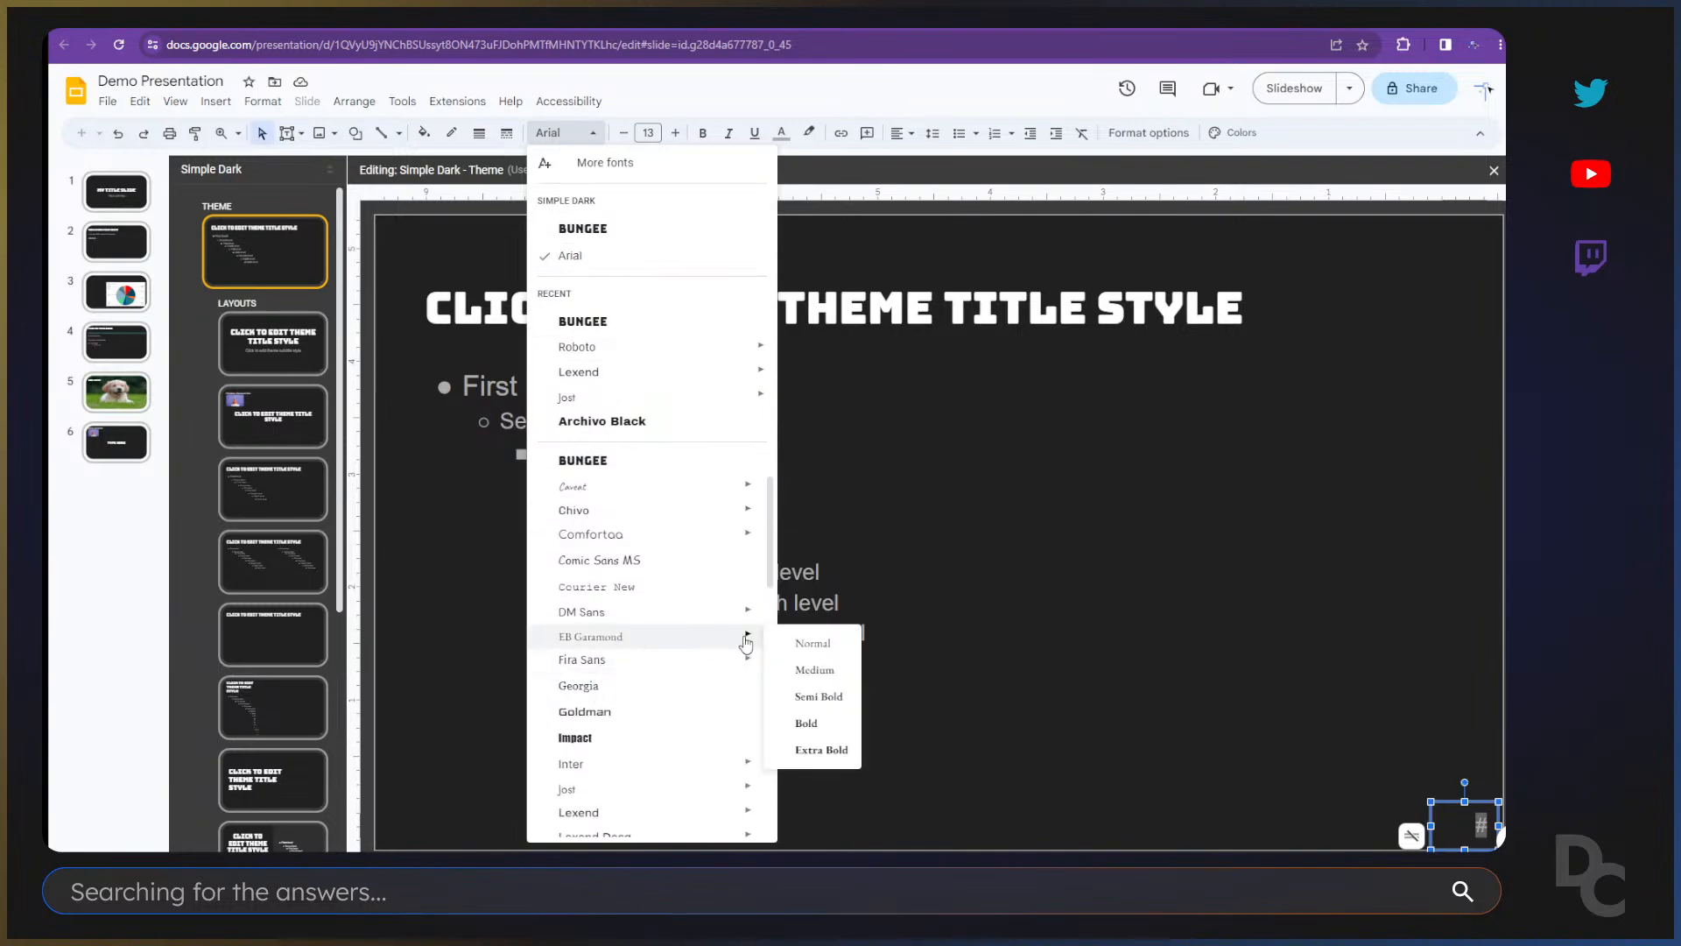
{"action": "left_click", "coordinate": [813, 732]}
{"action": "left_click", "coordinate": [1206, 659]}
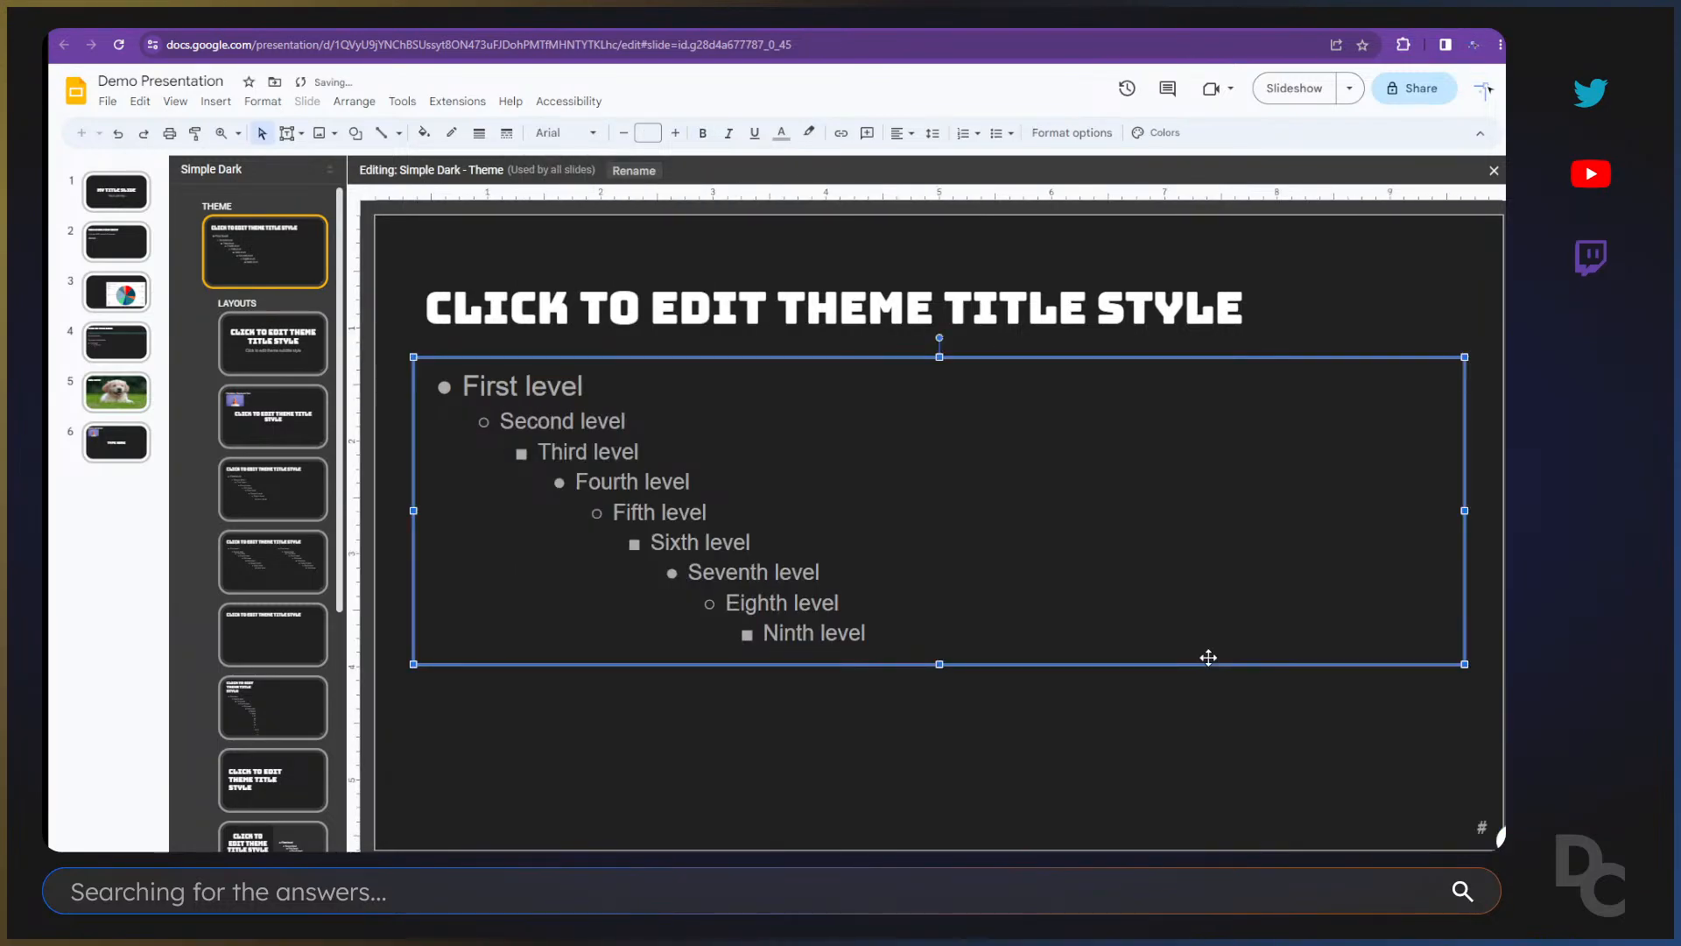
Step: Check the slide number placeholder on the Title slide, Section header, and Title and body layouts
{"action": "left_click", "coordinate": [279, 344]}
{"action": "left_click", "coordinate": [281, 425]}
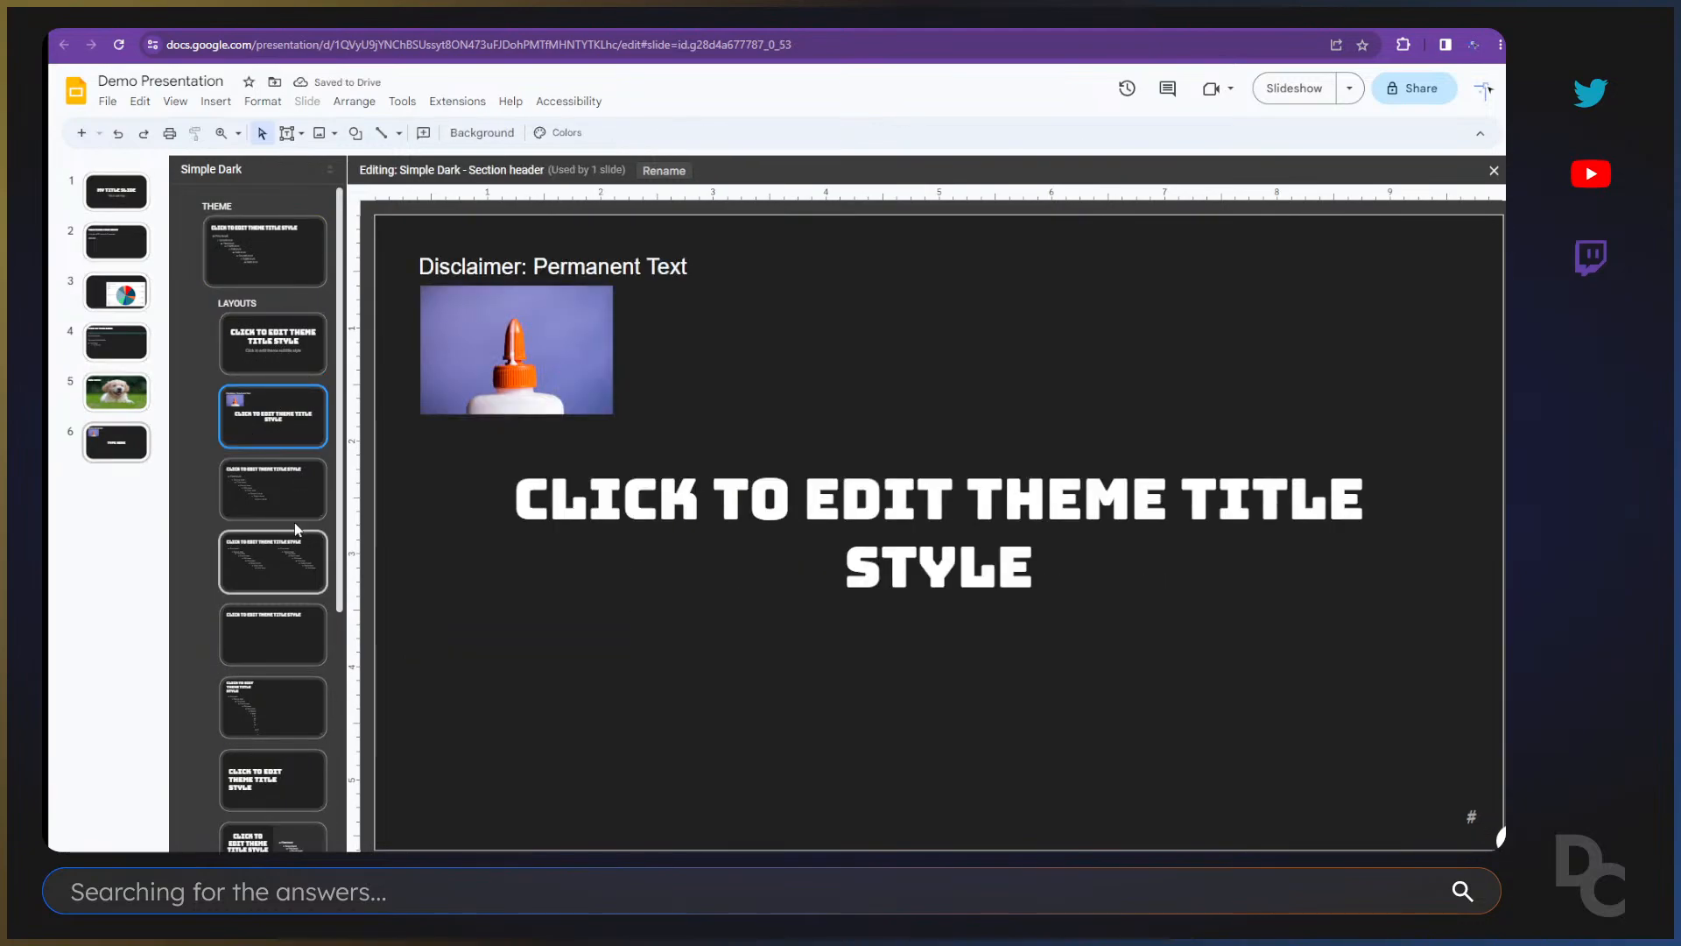
{"action": "left_click", "coordinate": [295, 518]}
{"action": "left_click", "coordinate": [289, 346]}
{"action": "left_click", "coordinate": [291, 416]}
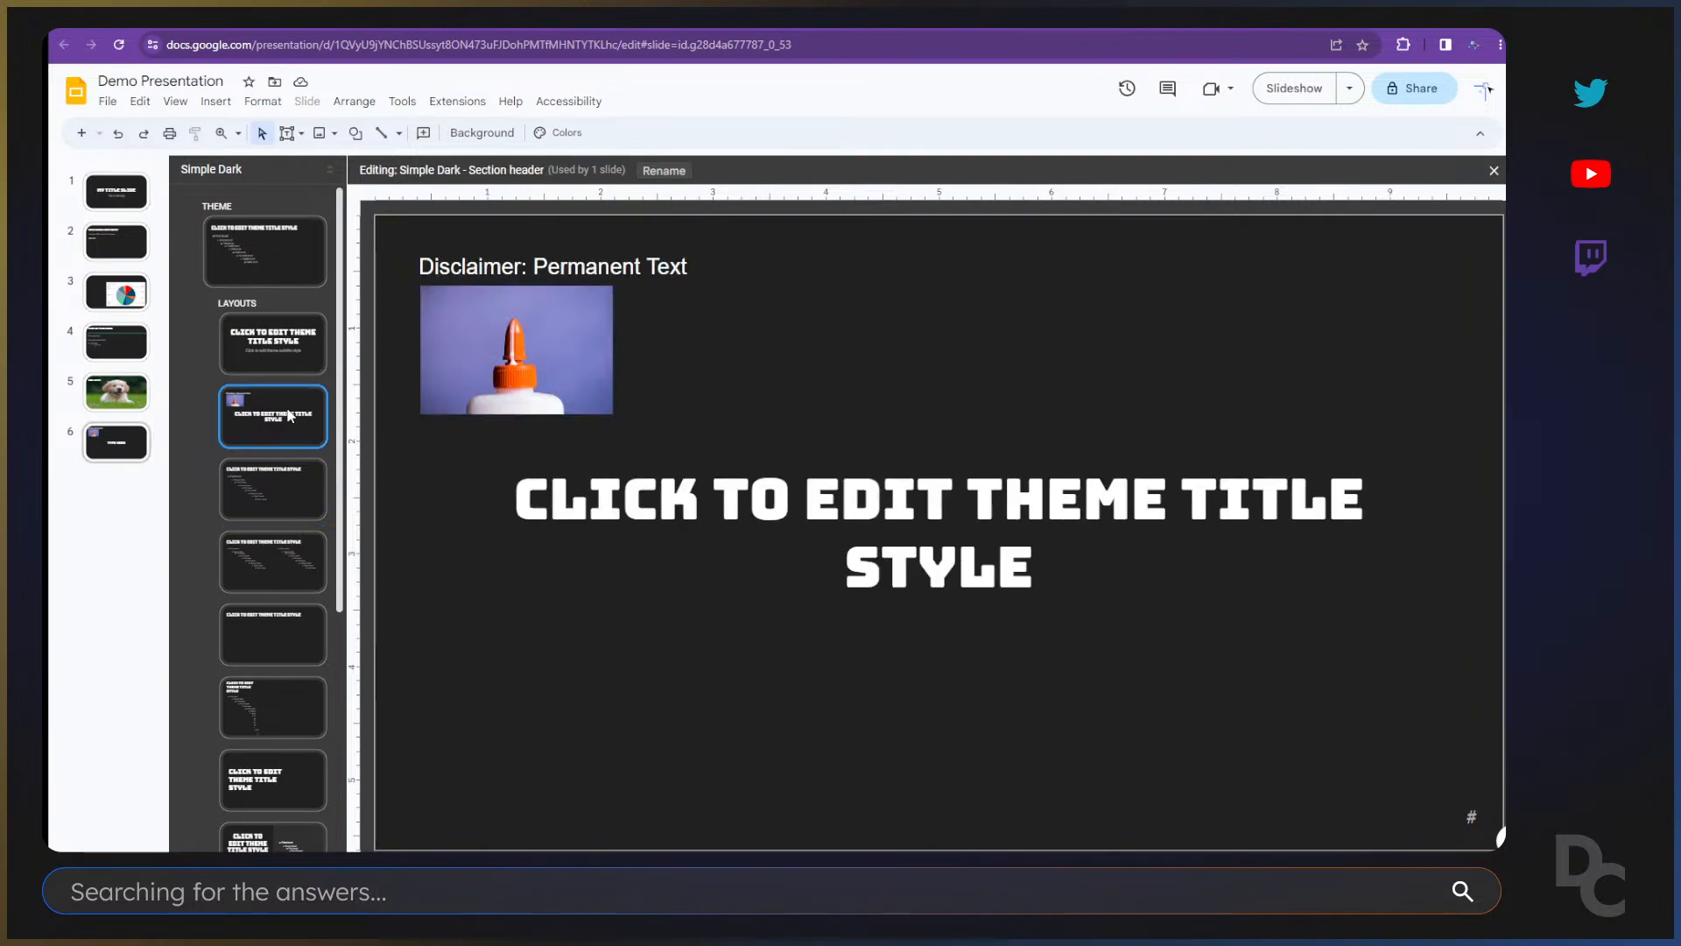
Step: Check the slide number placeholder on the remaining layouts, from Title and body through My New Slide (w.o line)
{"action": "key", "text": "Down"}
{"action": "key", "text": "Down"}
{"action": "key", "text": "Down"}
{"action": "key", "text": "Down"}
{"action": "key", "text": "Down"}
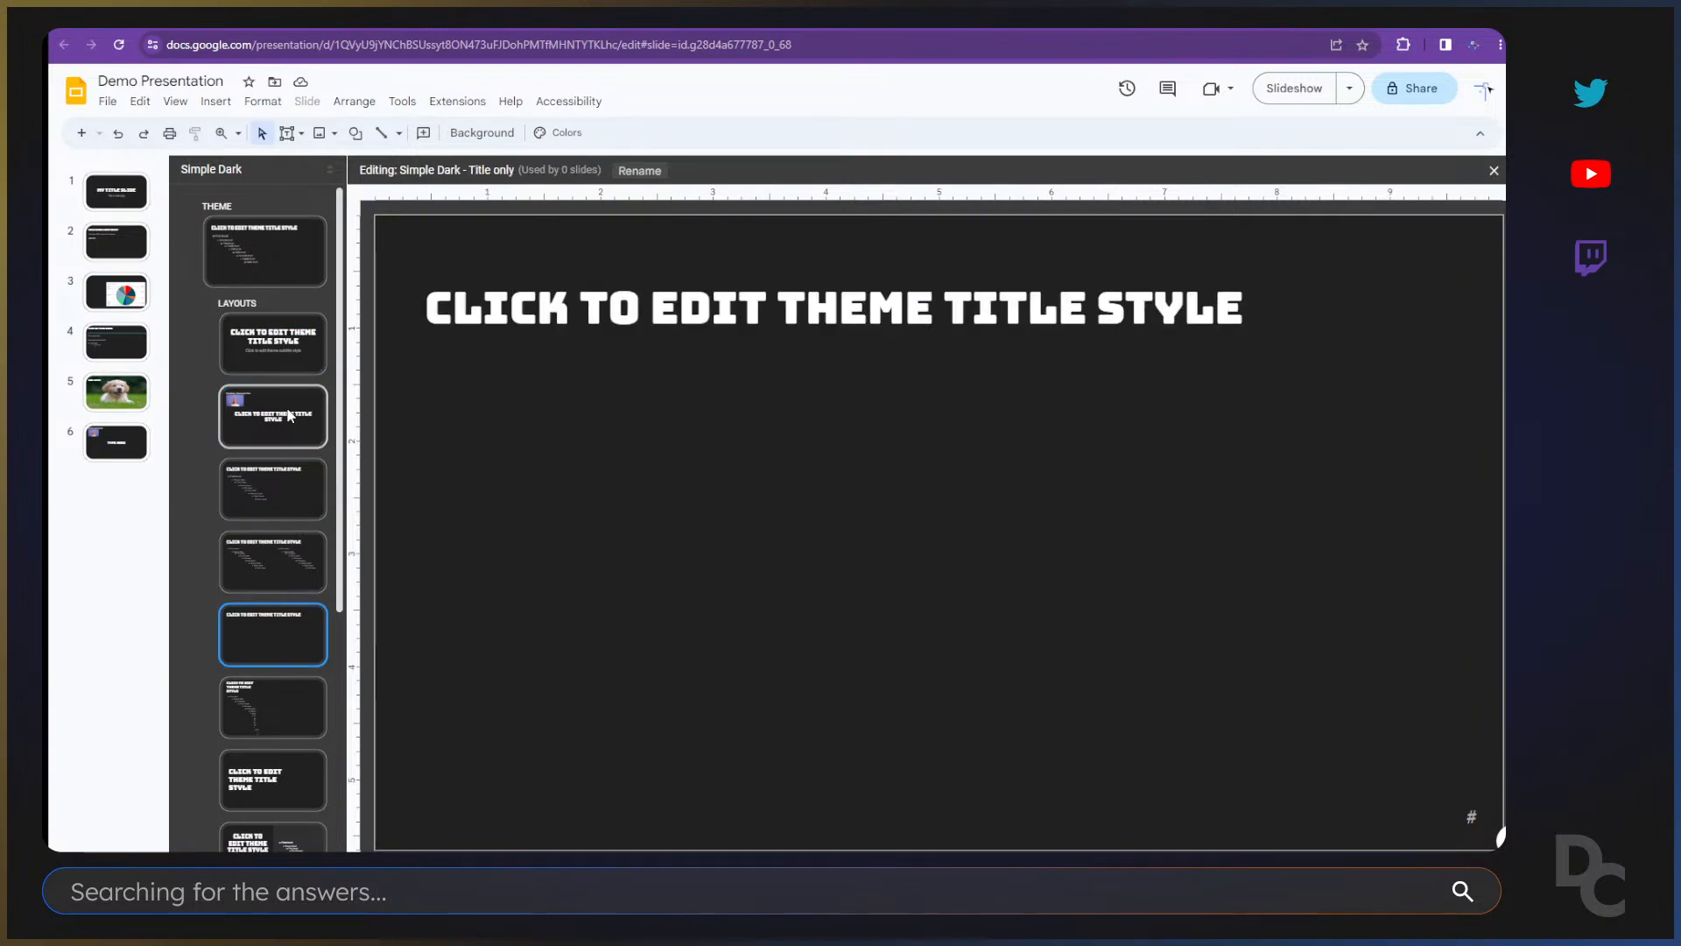
{"action": "key", "text": "Down"}
{"action": "key", "text": "Down"}
{"action": "key", "text": "Down"}
{"action": "key", "text": "Down"}
{"action": "key", "text": "Down"}
{"action": "key", "text": "Down"}
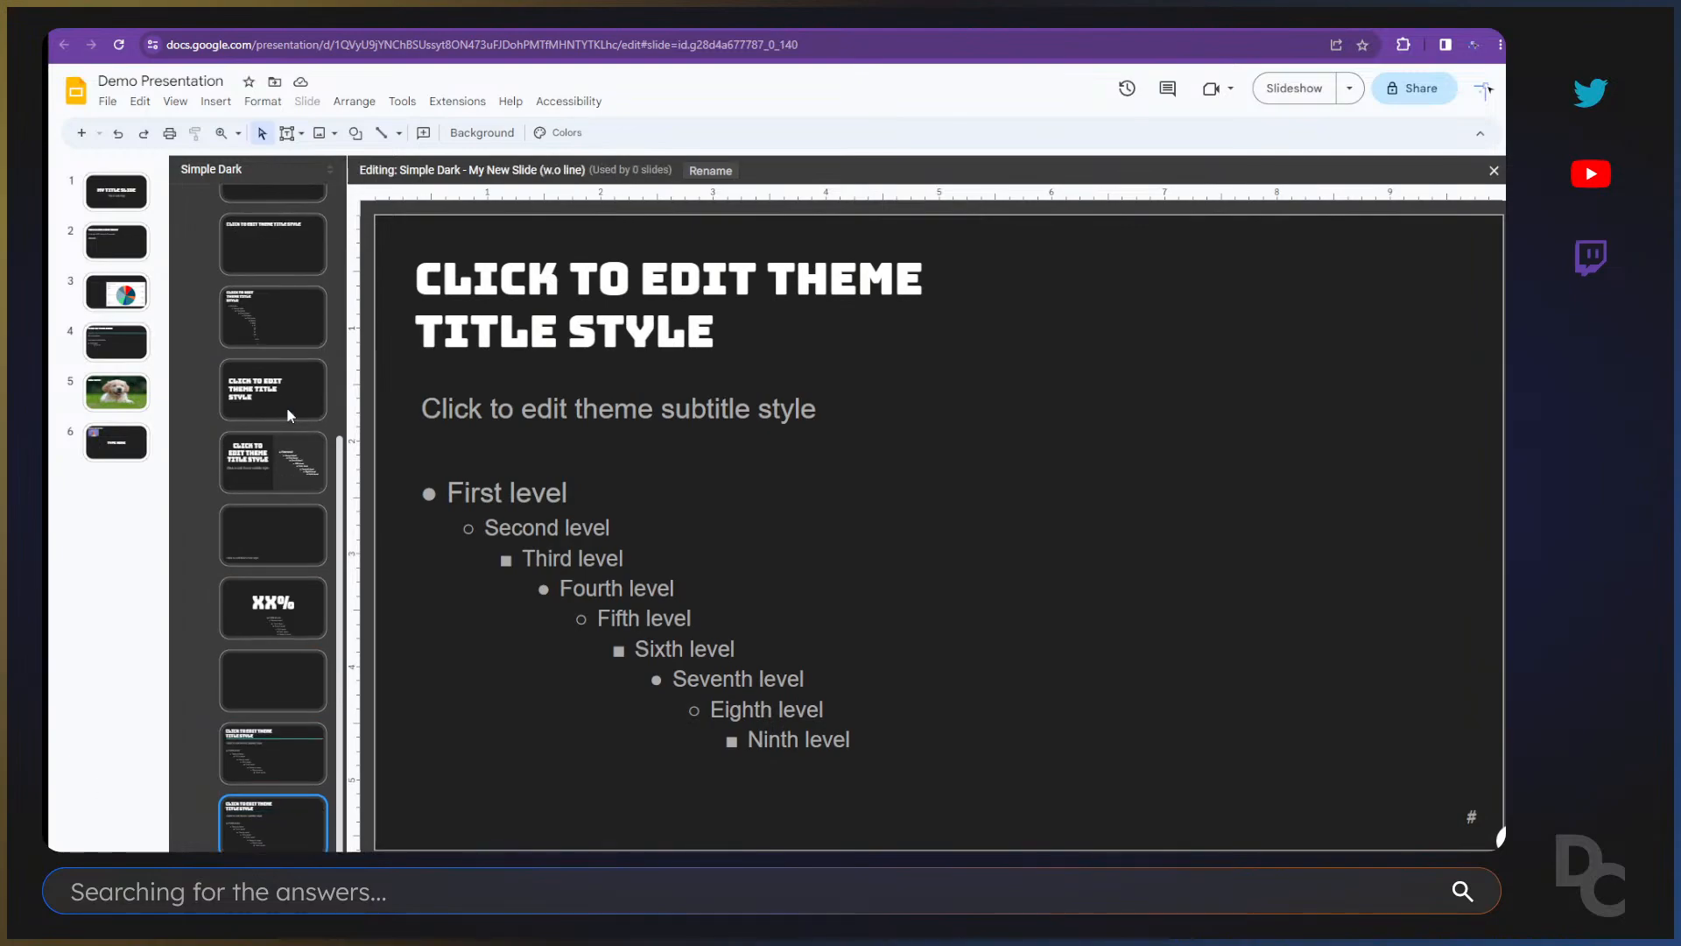
Step: Inspect the slide number placeholder on the MySlide layout and compare it with the theme master
{"action": "left_click", "coordinate": [298, 740]}
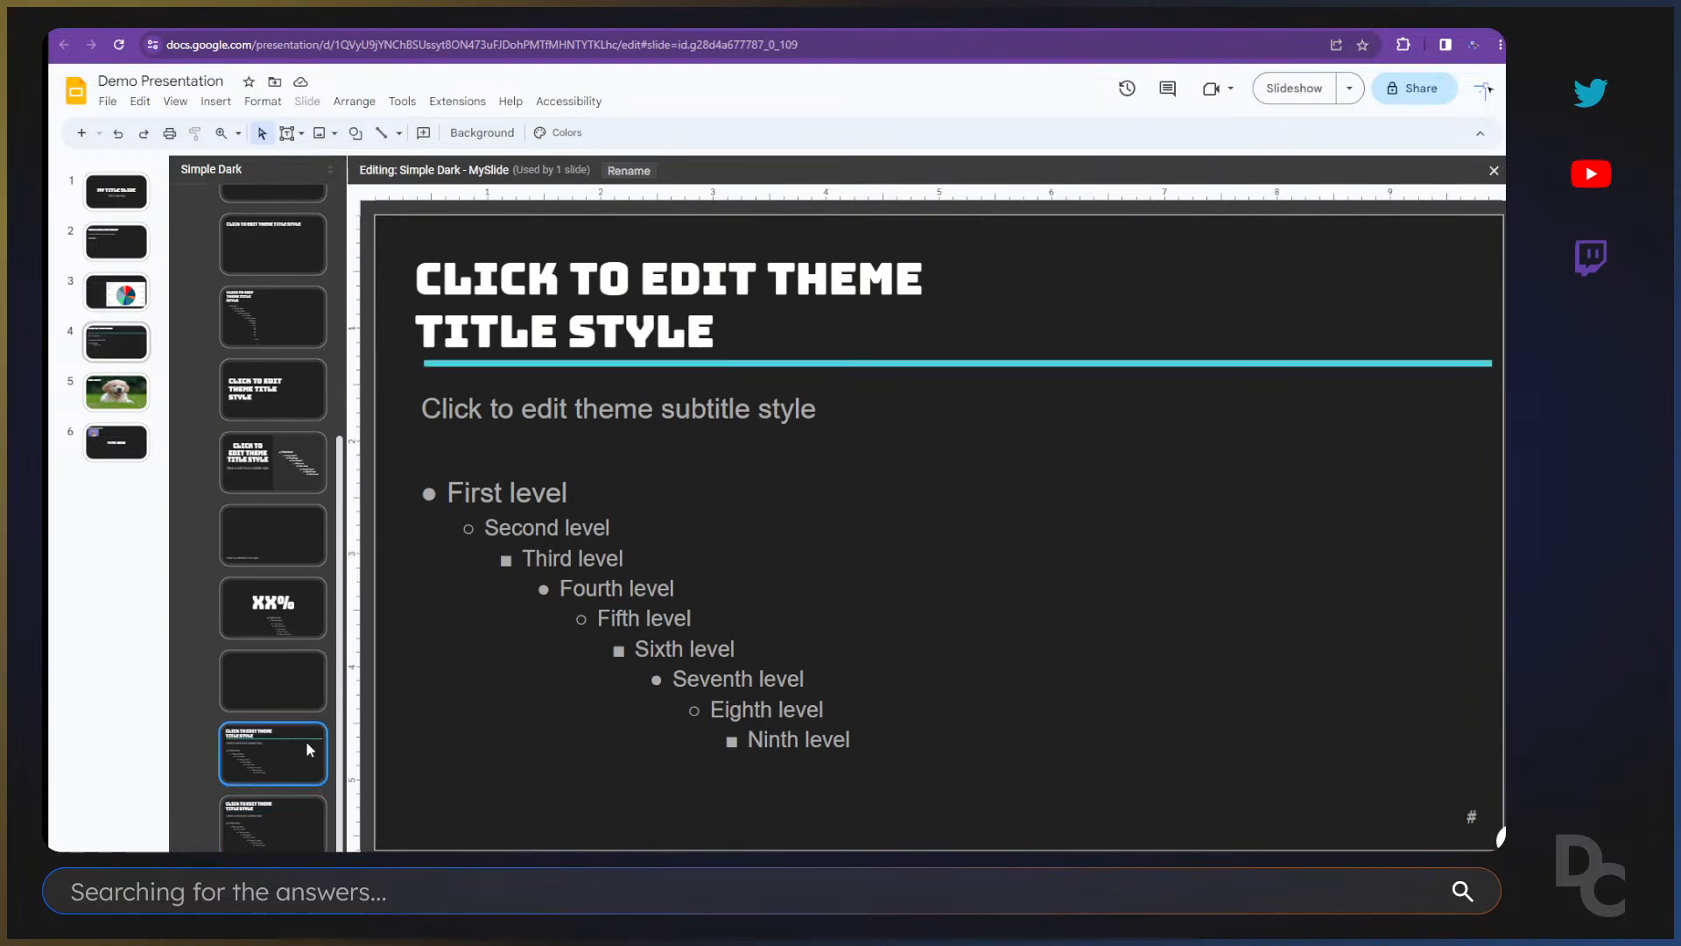
{"action": "left_click", "coordinate": [1472, 818]}
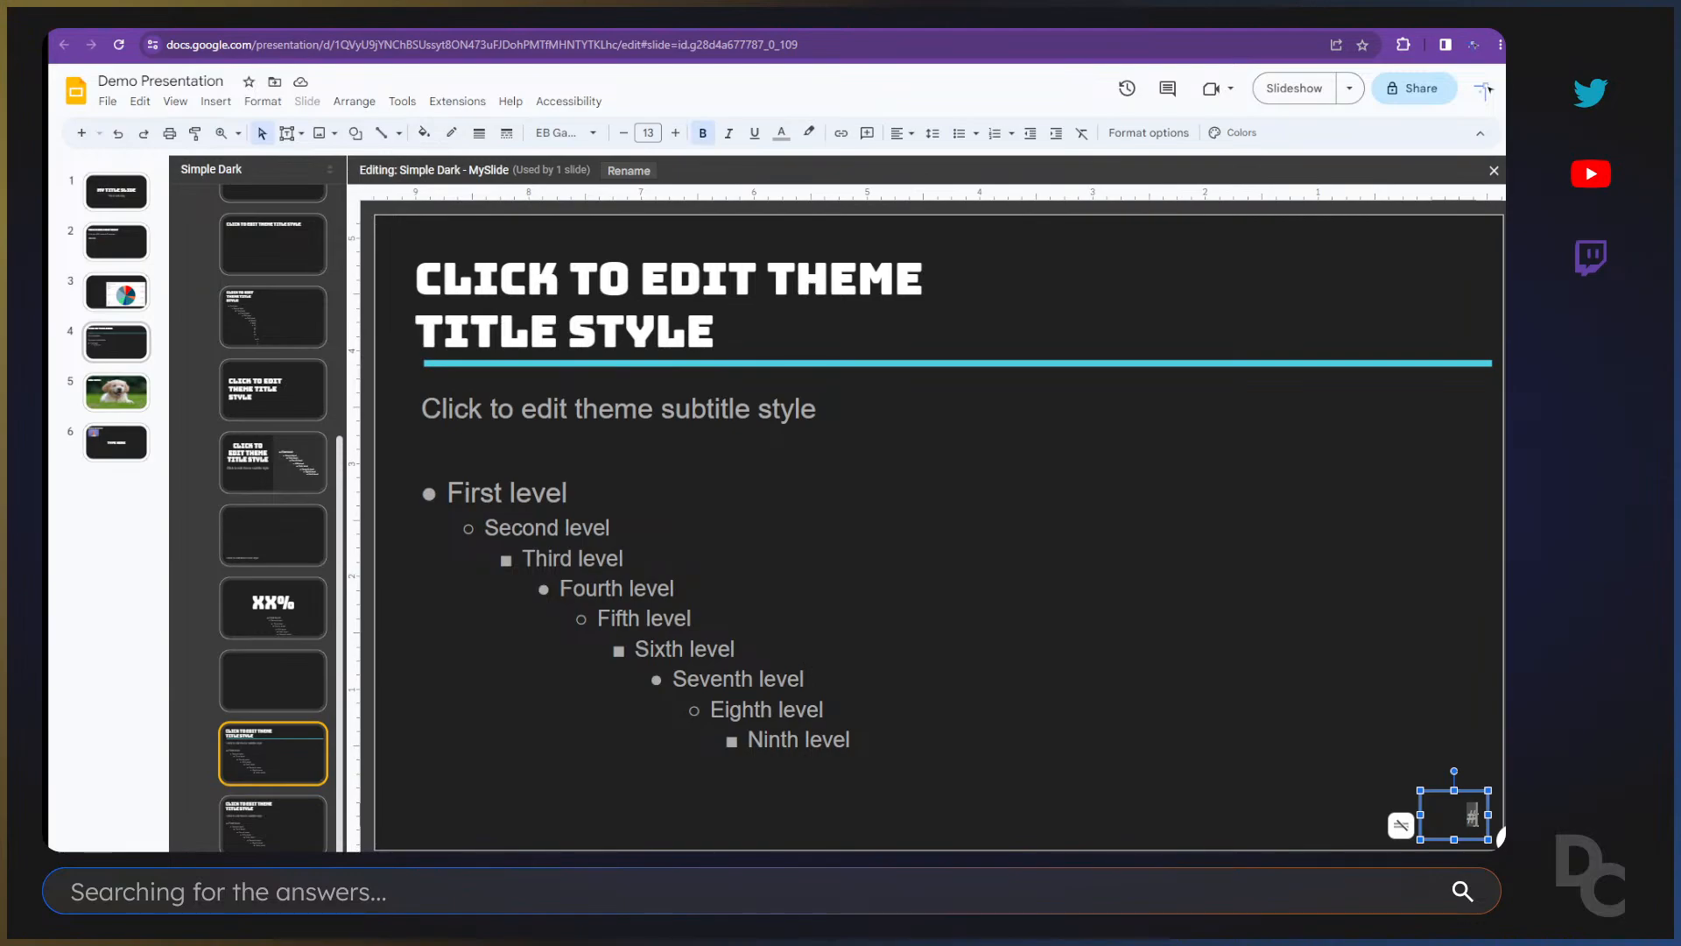
{"action": "scroll", "coordinate": [259, 404], "scroll_direction": "up", "scroll_amount": 5}
{"action": "left_click", "coordinate": [258, 247]}
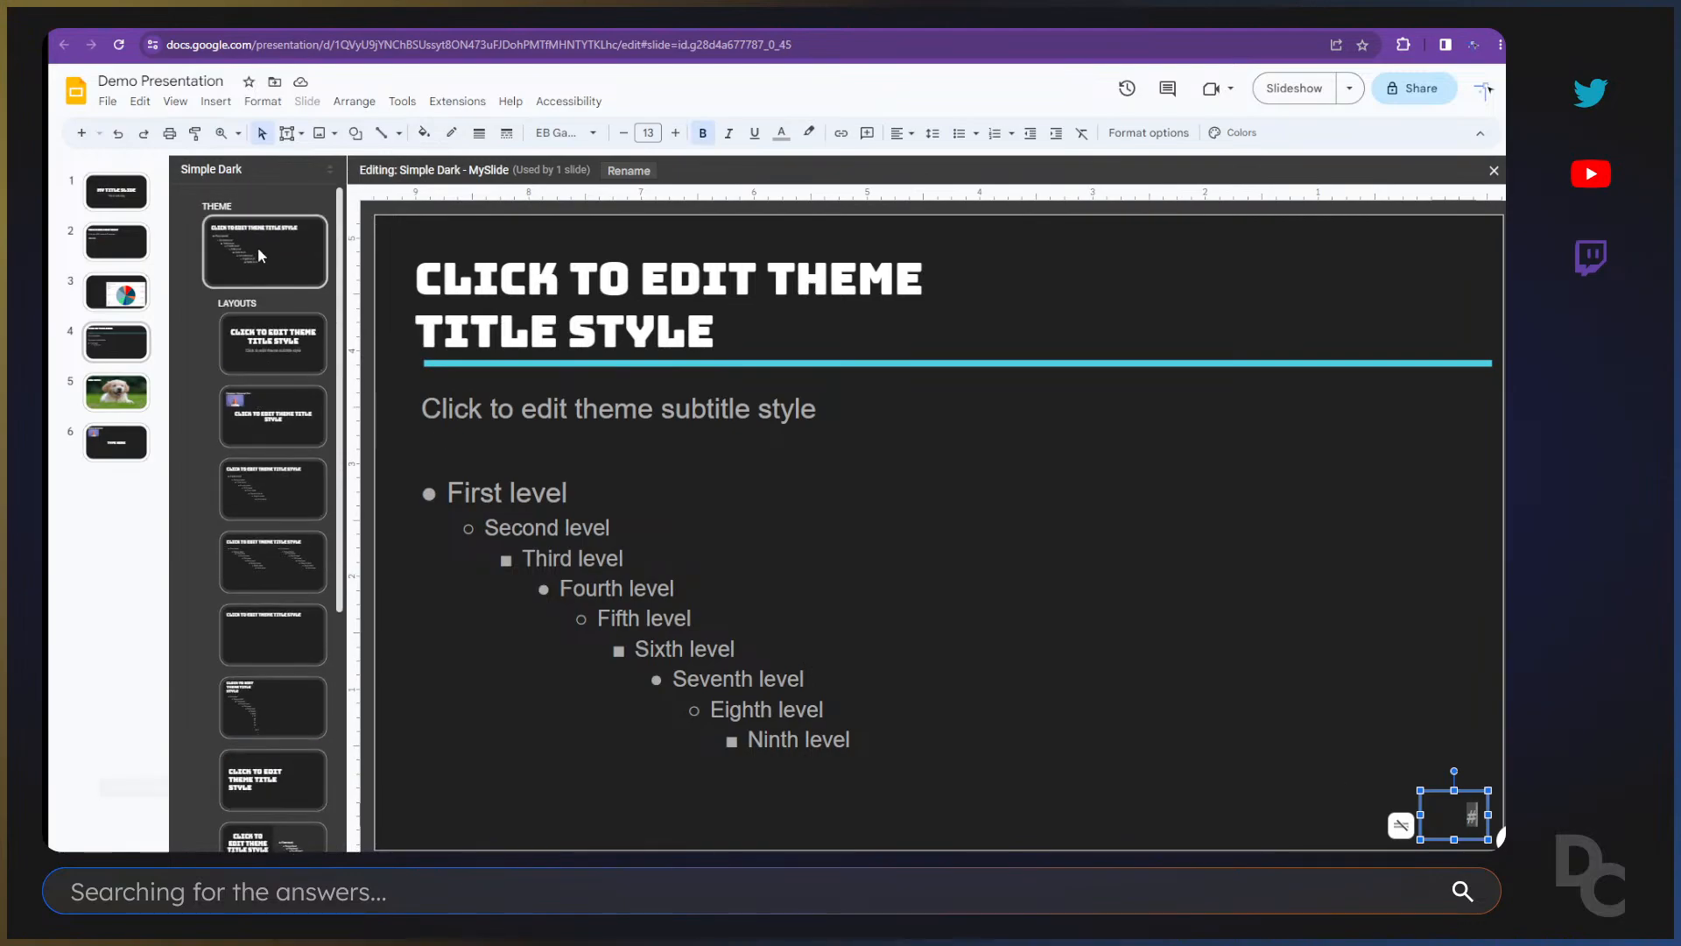
{"action": "scroll", "coordinate": [262, 613], "scroll_direction": "down", "scroll_amount": 5}
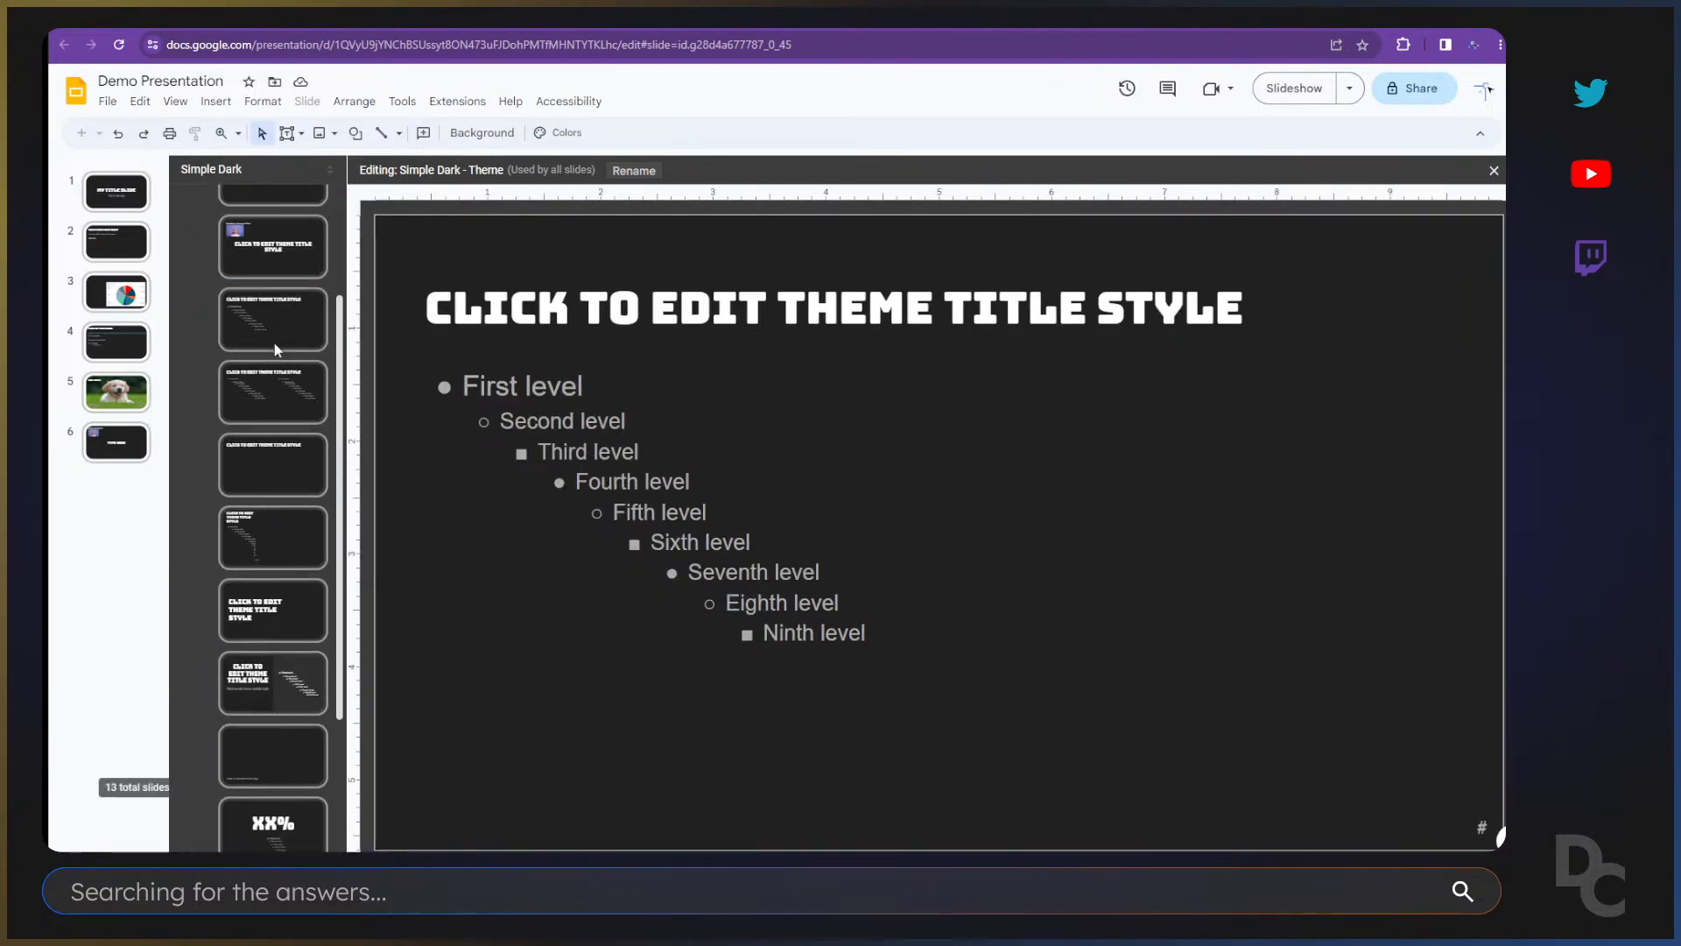
Step: Set the slide number placeholder's text colour to the theme's orange on the My New Slide (w.o line) layout
{"action": "left_click", "coordinate": [262, 816]}
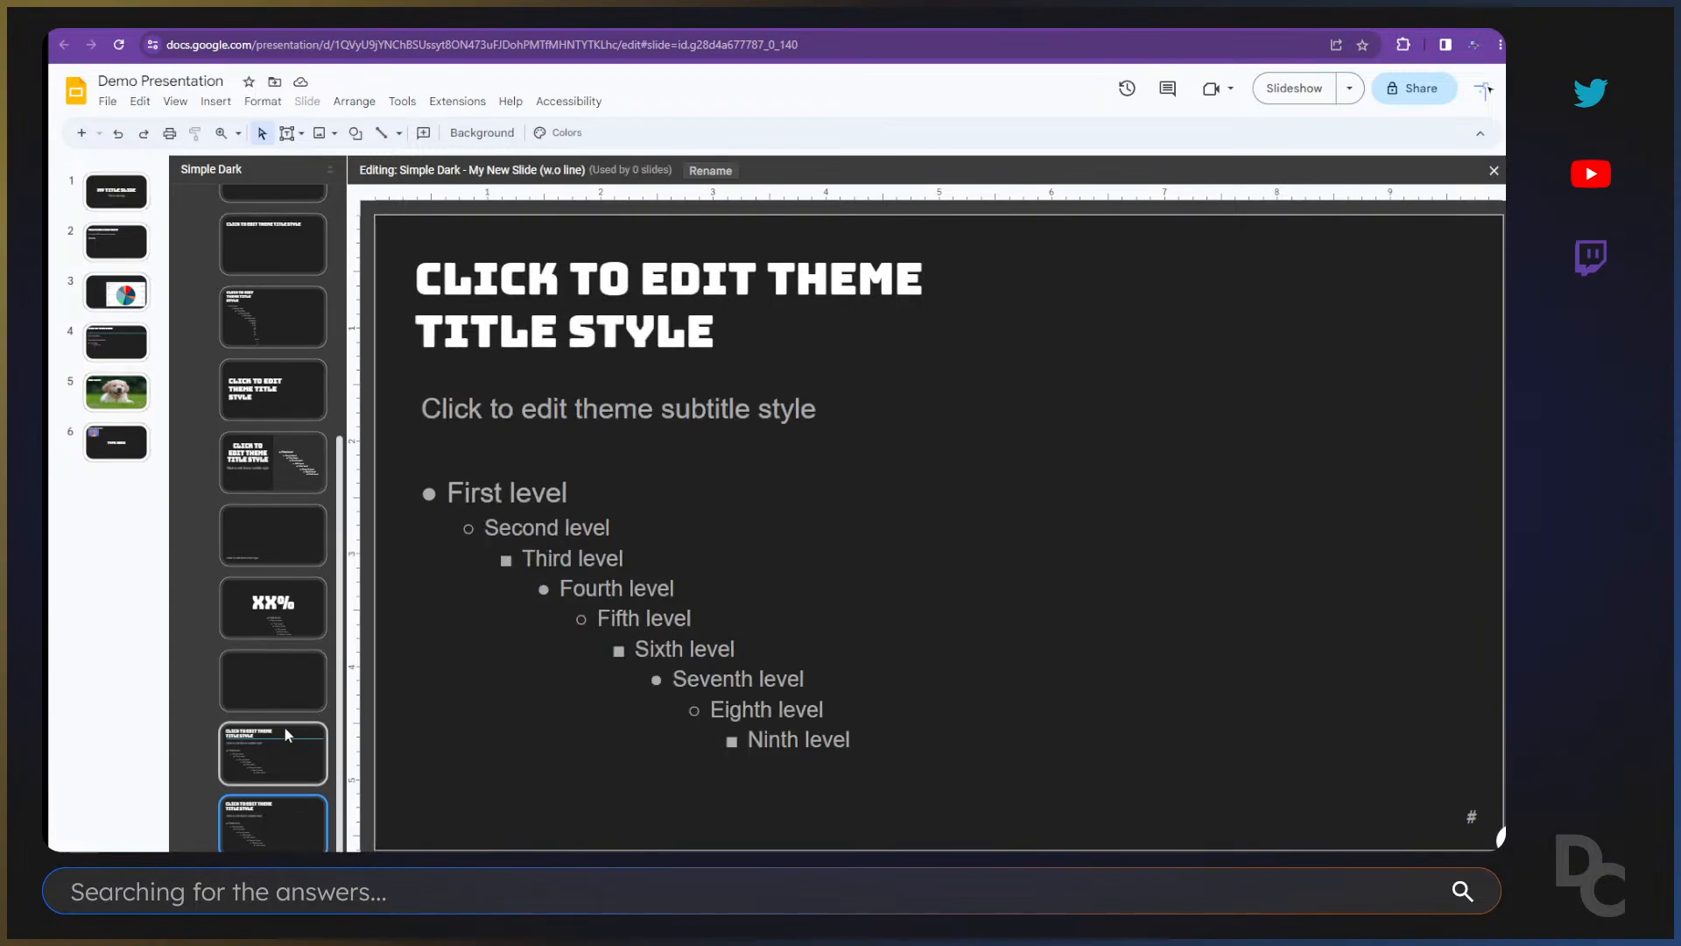
{"action": "scroll", "coordinate": [272, 406], "scroll_direction": "up", "scroll_amount": 1}
{"action": "scroll", "coordinate": [273, 406], "scroll_direction": "up", "scroll_amount": 2}
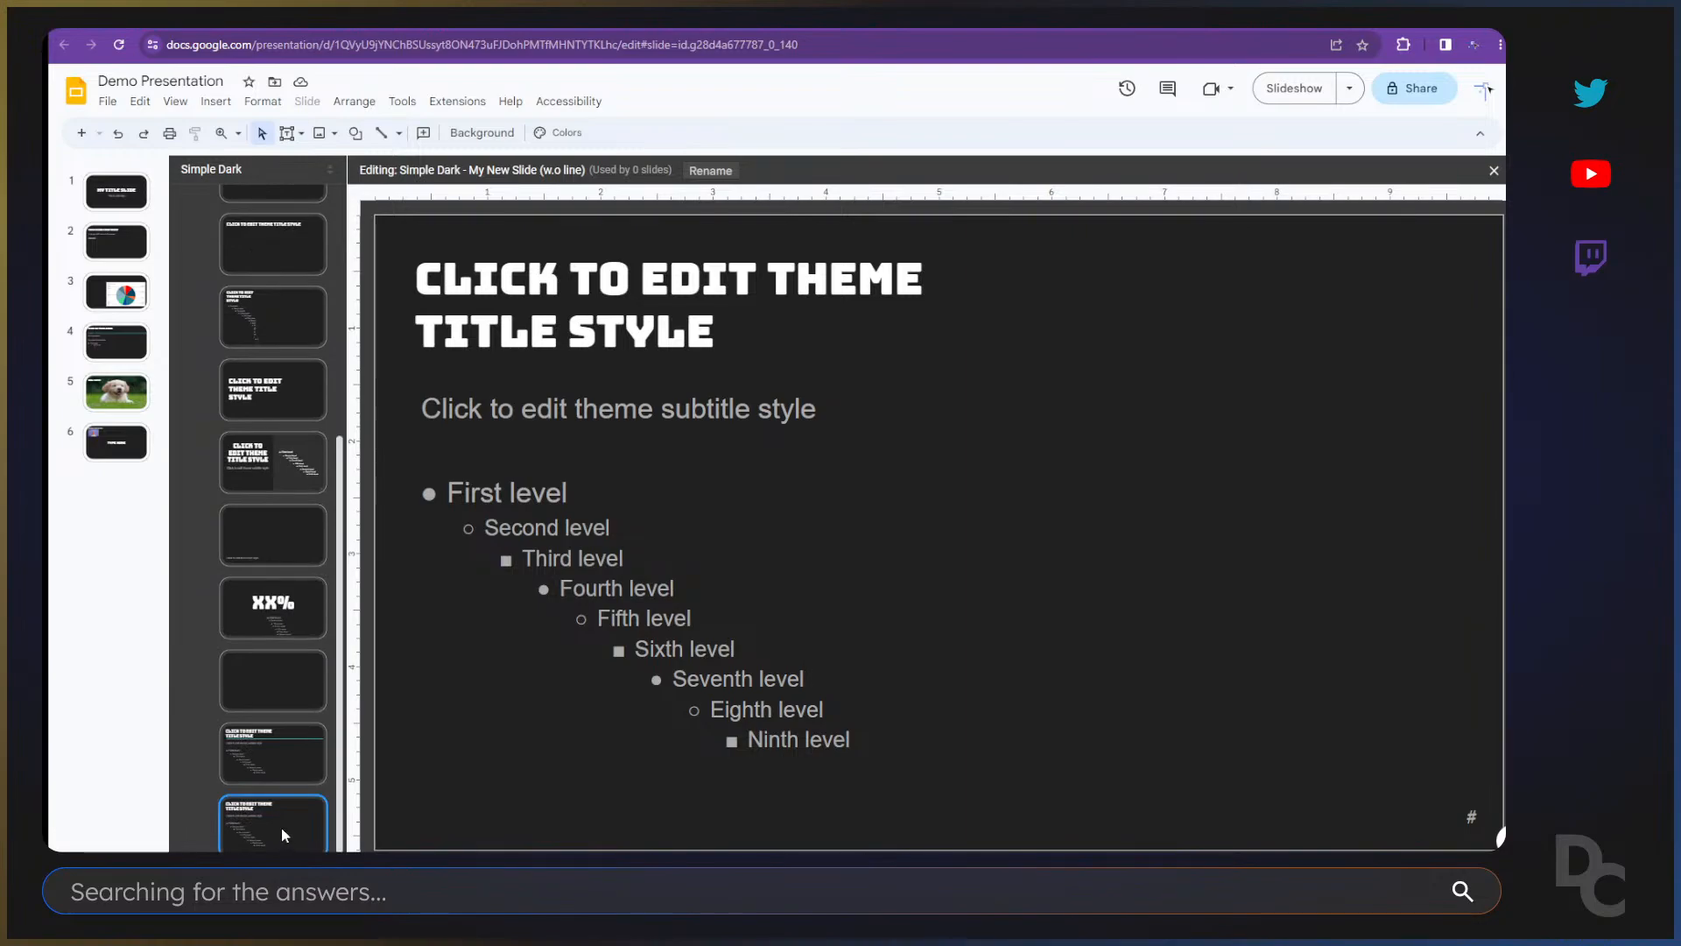
{"action": "left_click", "coordinate": [1472, 815]}
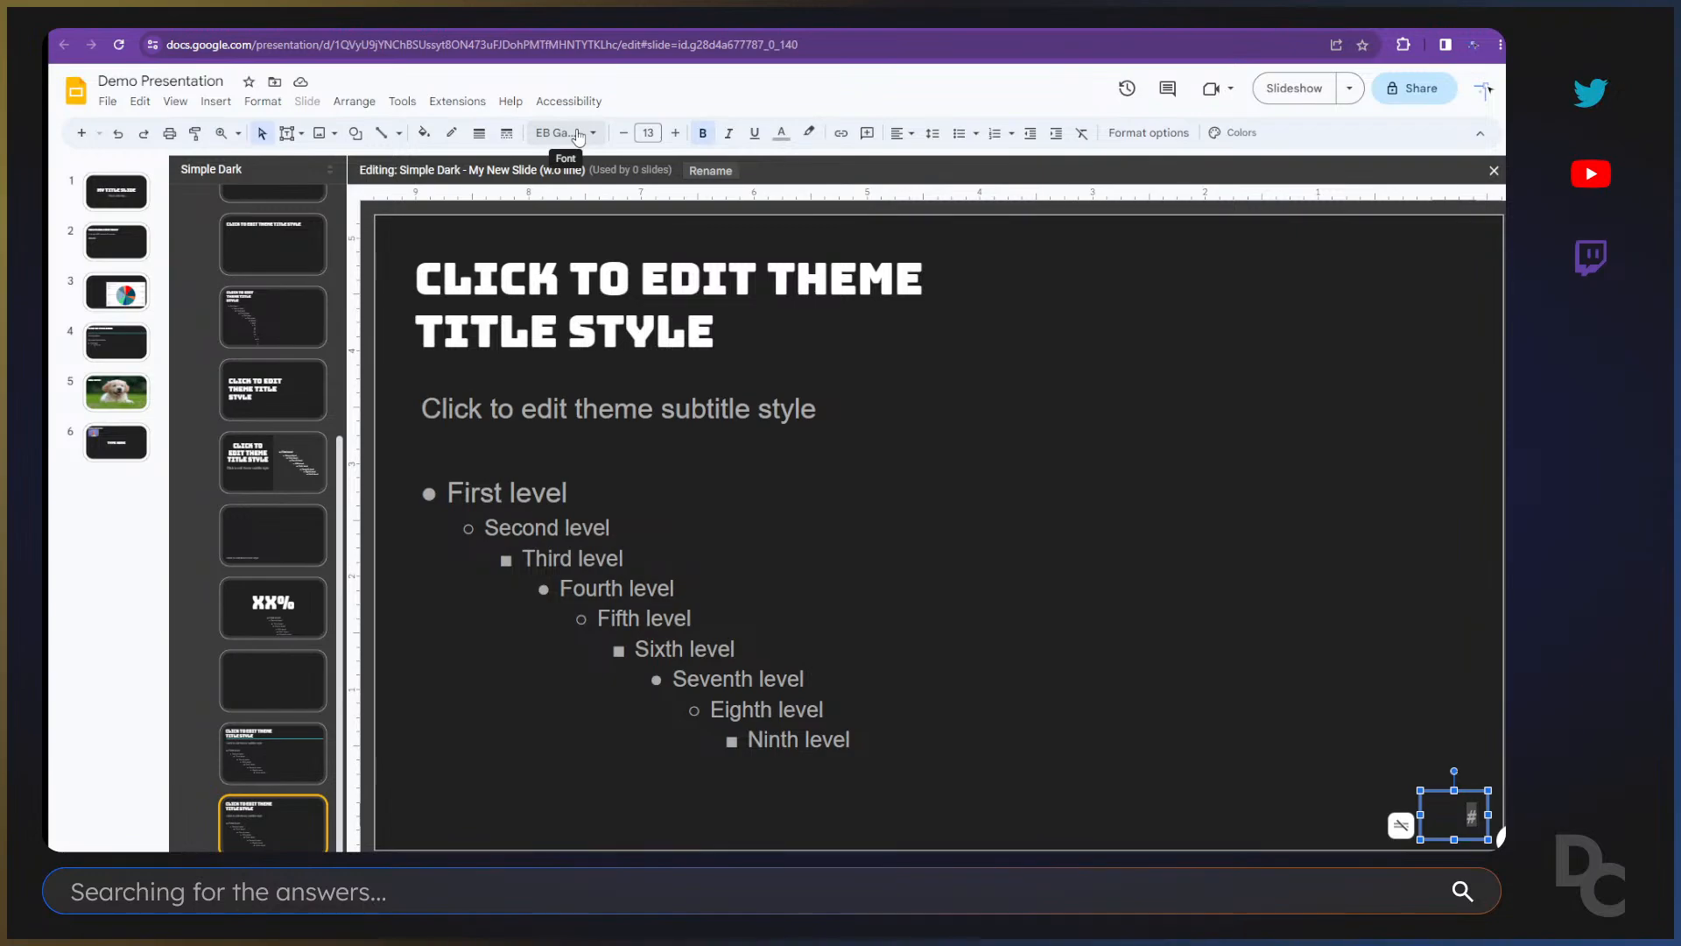
{"action": "left_click", "coordinate": [782, 132]}
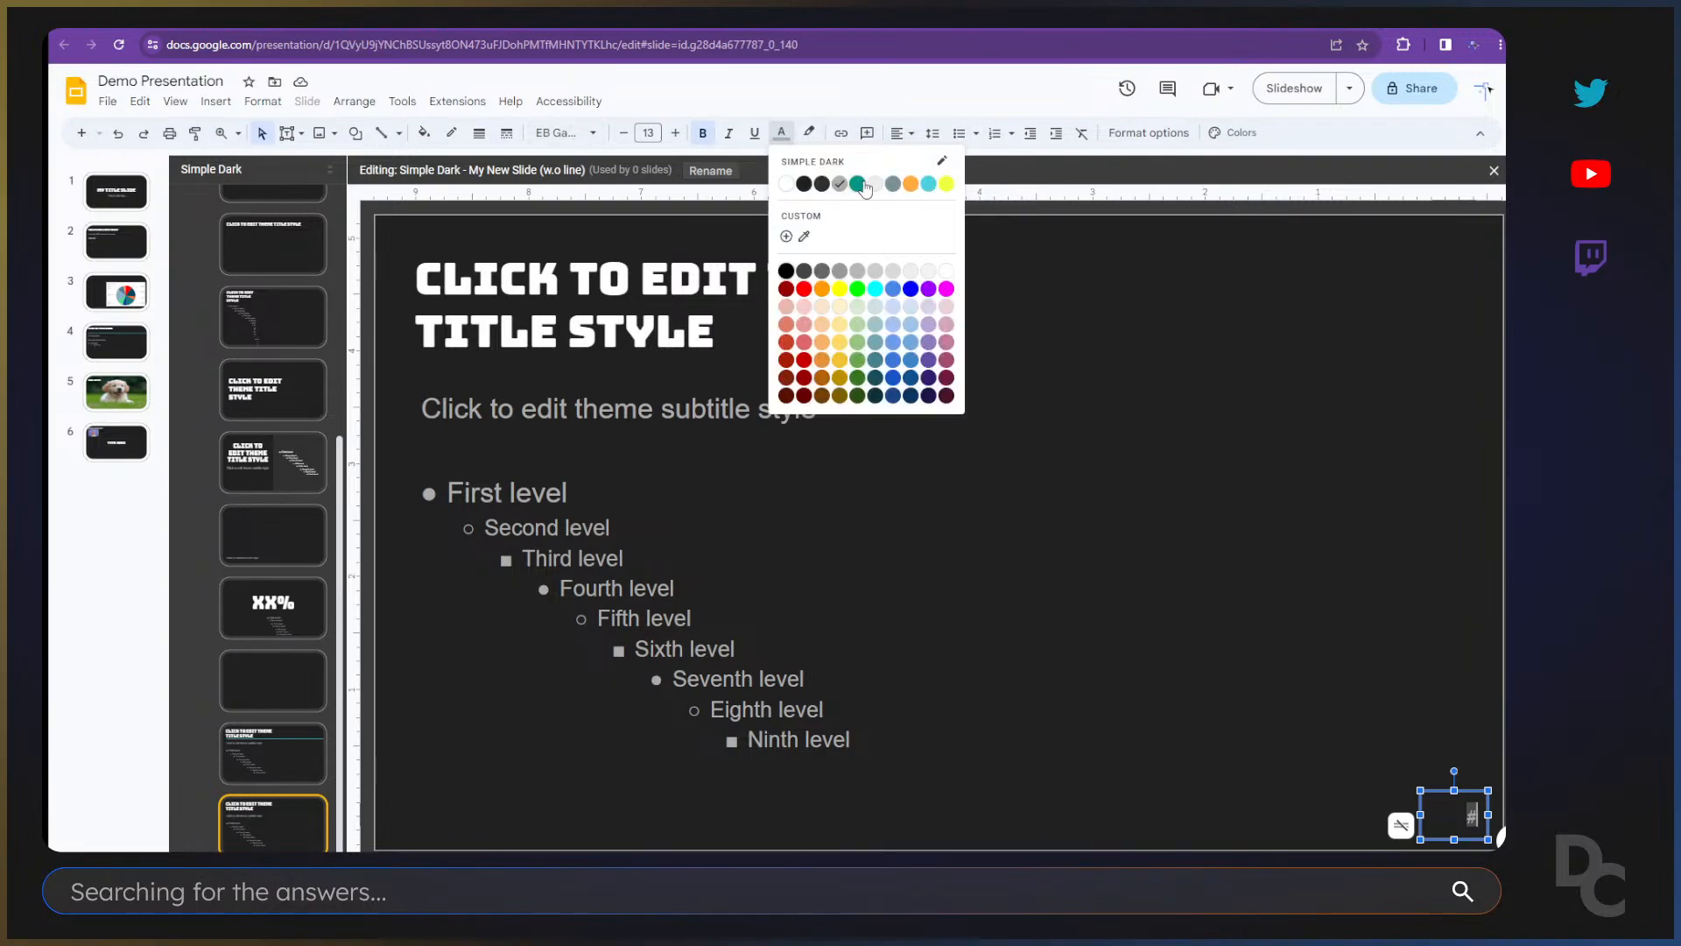
{"action": "left_click", "coordinate": [910, 183]}
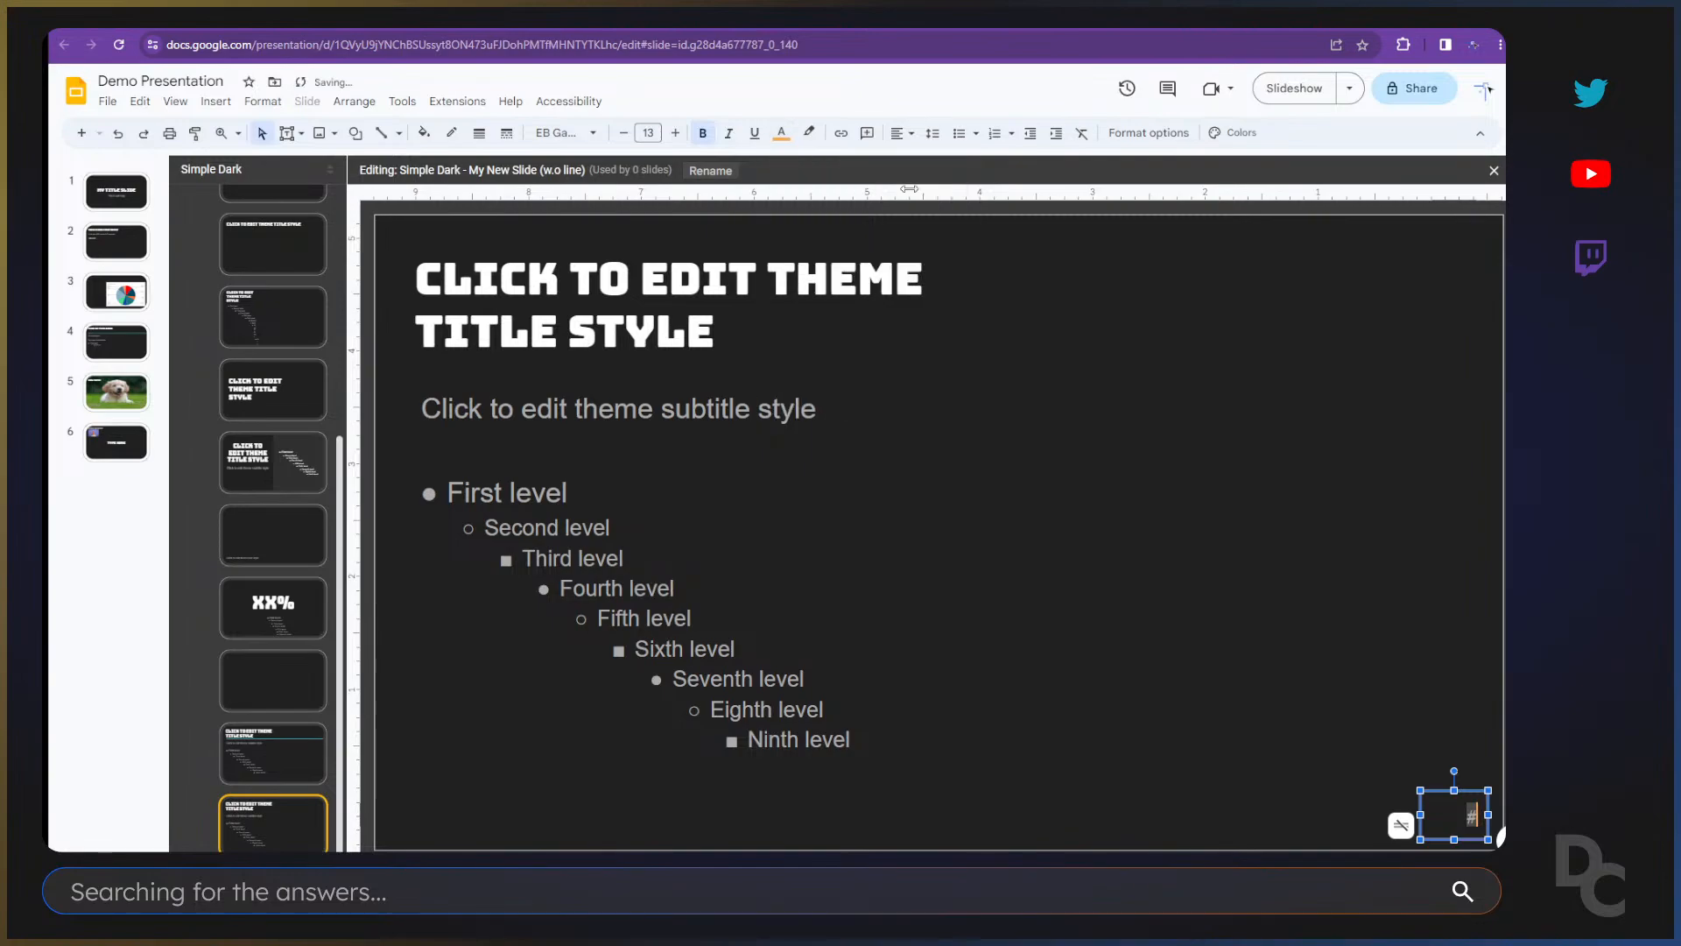
{"action": "left_click", "coordinate": [1205, 603]}
{"action": "left_click", "coordinate": [1471, 815]}
{"action": "left_click", "coordinate": [782, 132]}
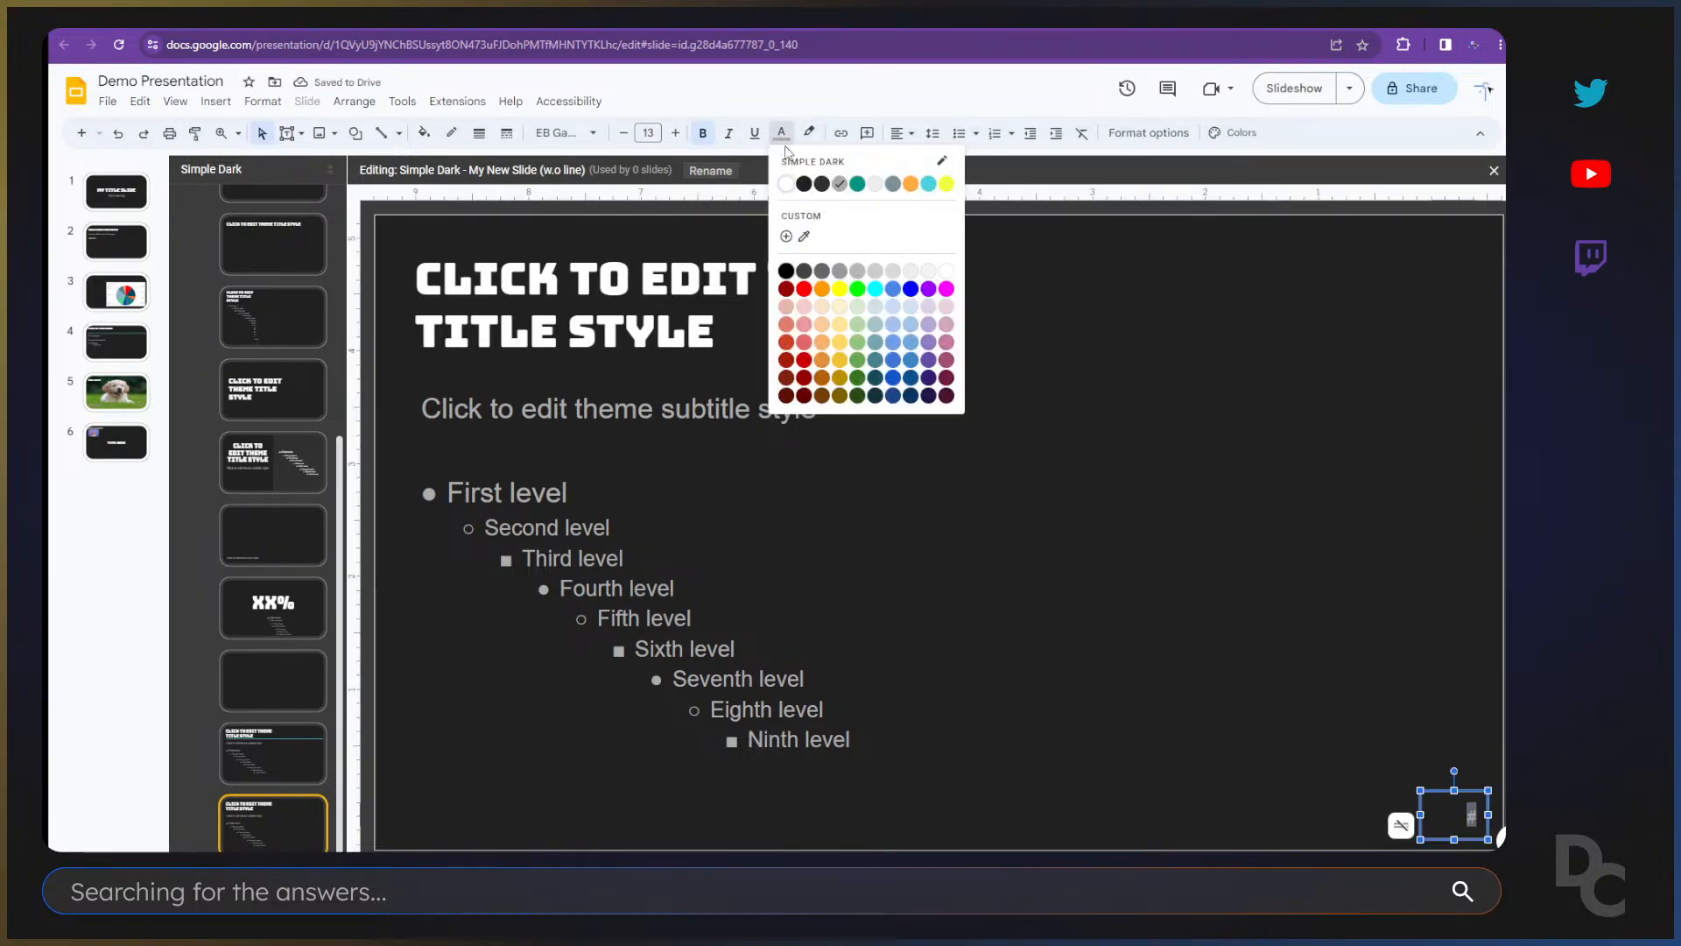
{"action": "left_click", "coordinate": [915, 184]}
{"action": "left_click", "coordinate": [1281, 536]}
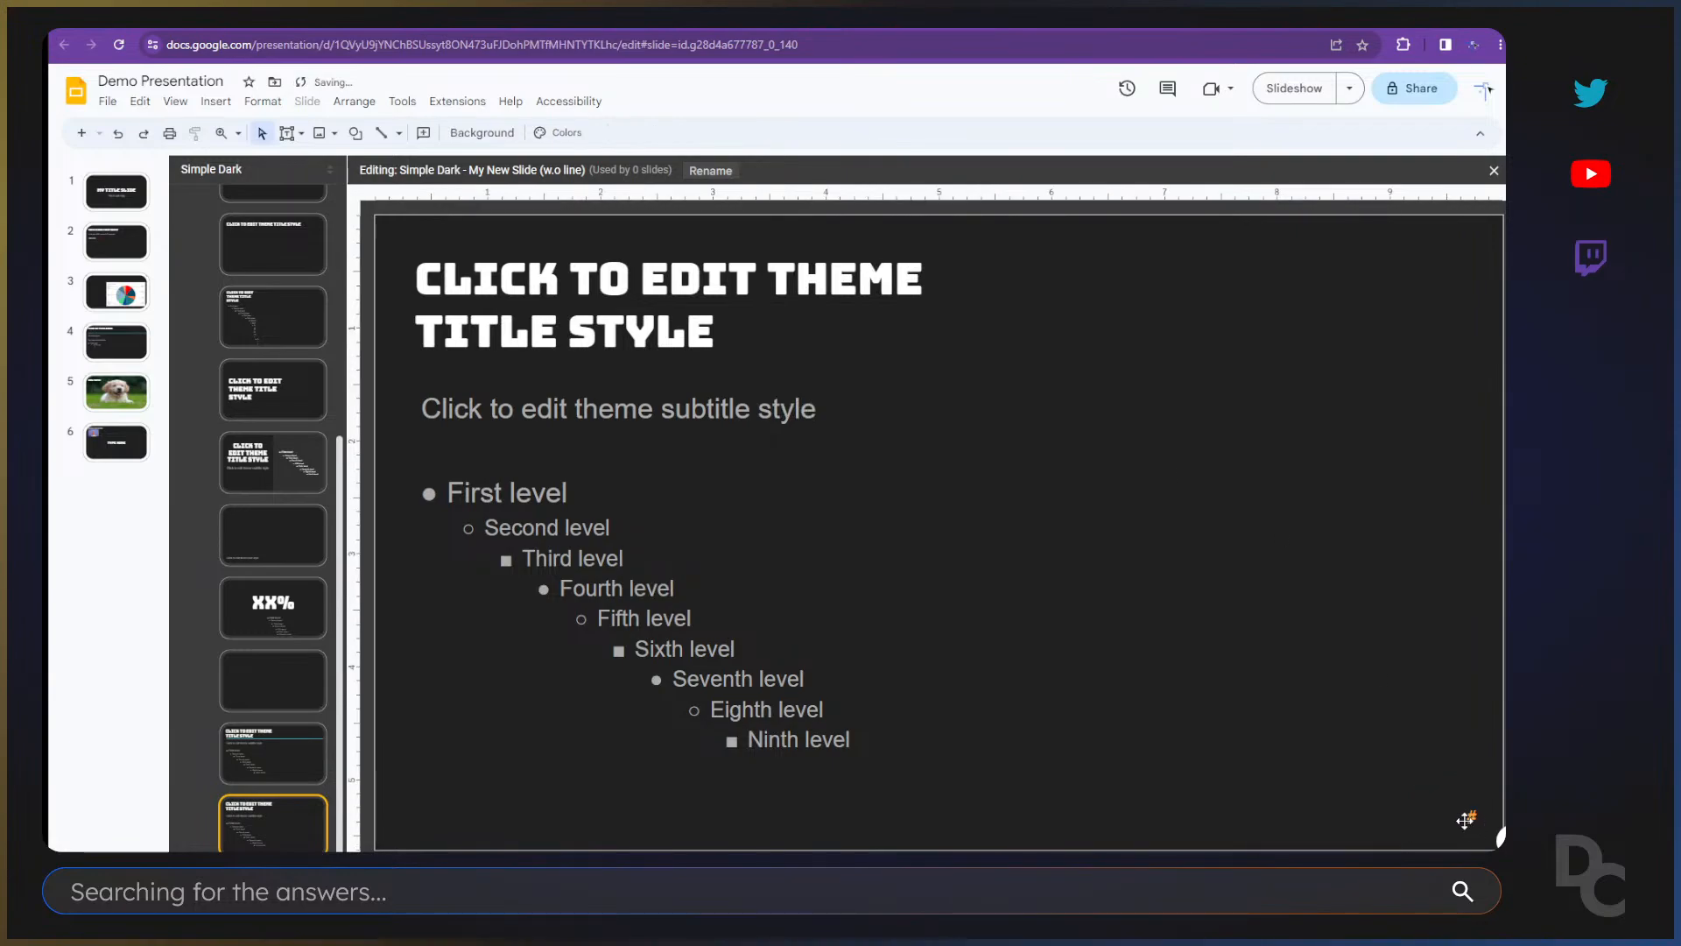
Step: Return to the title slide in the normal slide view and inspect its slide number
{"action": "left_click", "coordinate": [119, 201]}
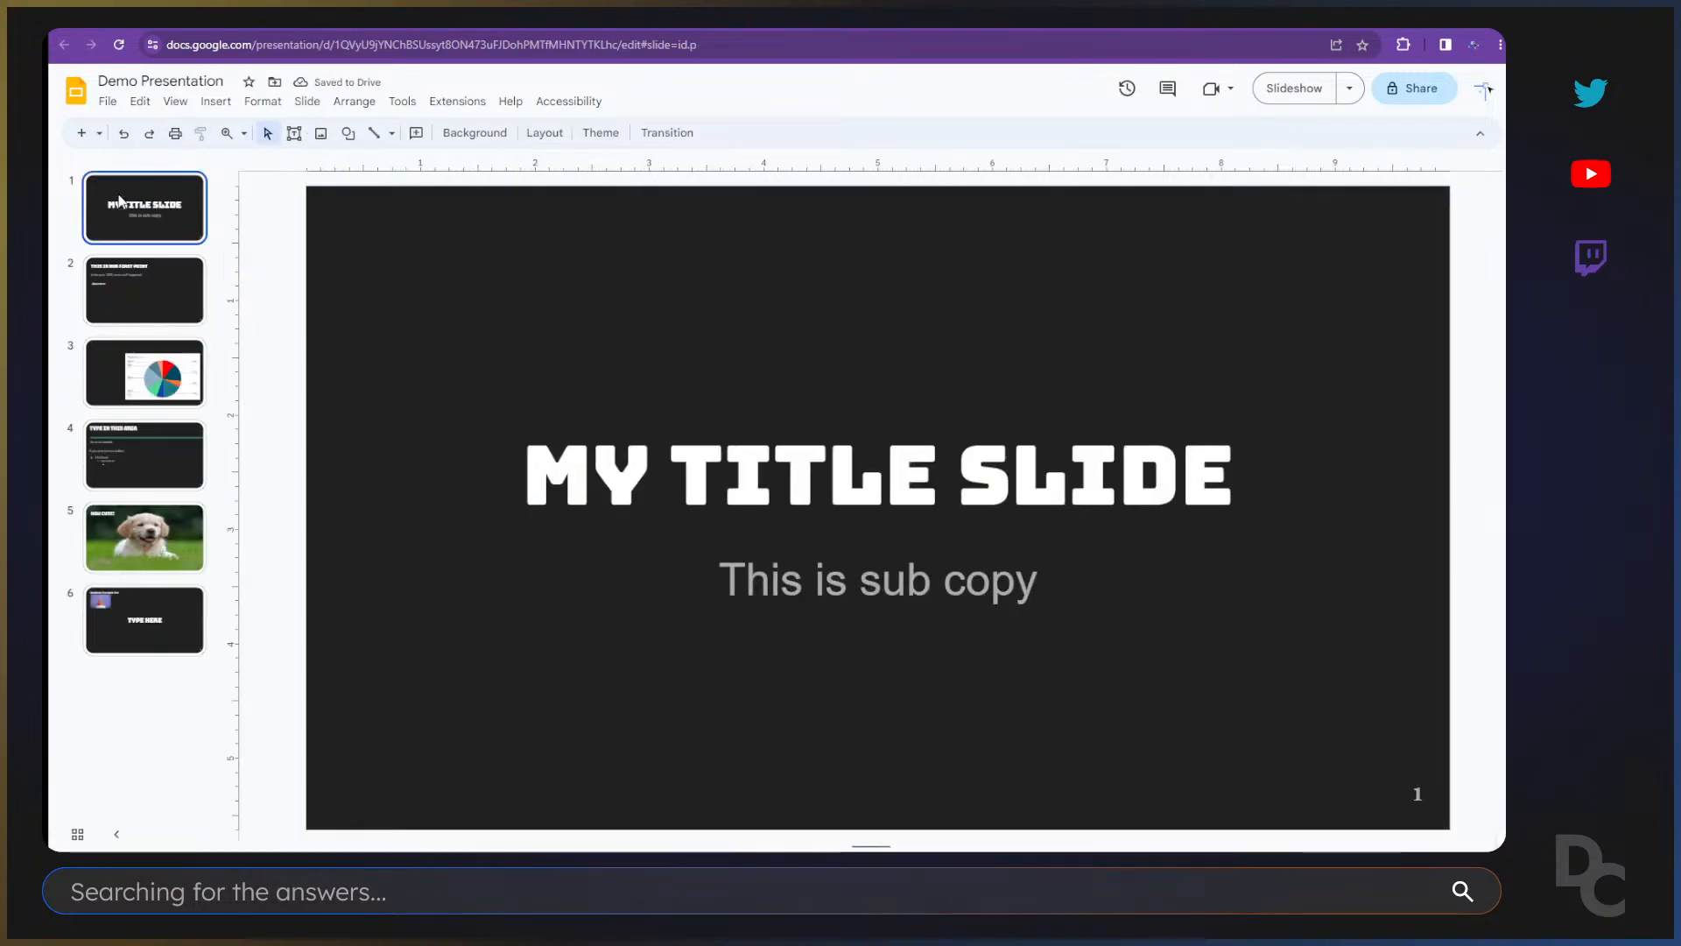
{"action": "left_click", "coordinate": [1418, 795]}
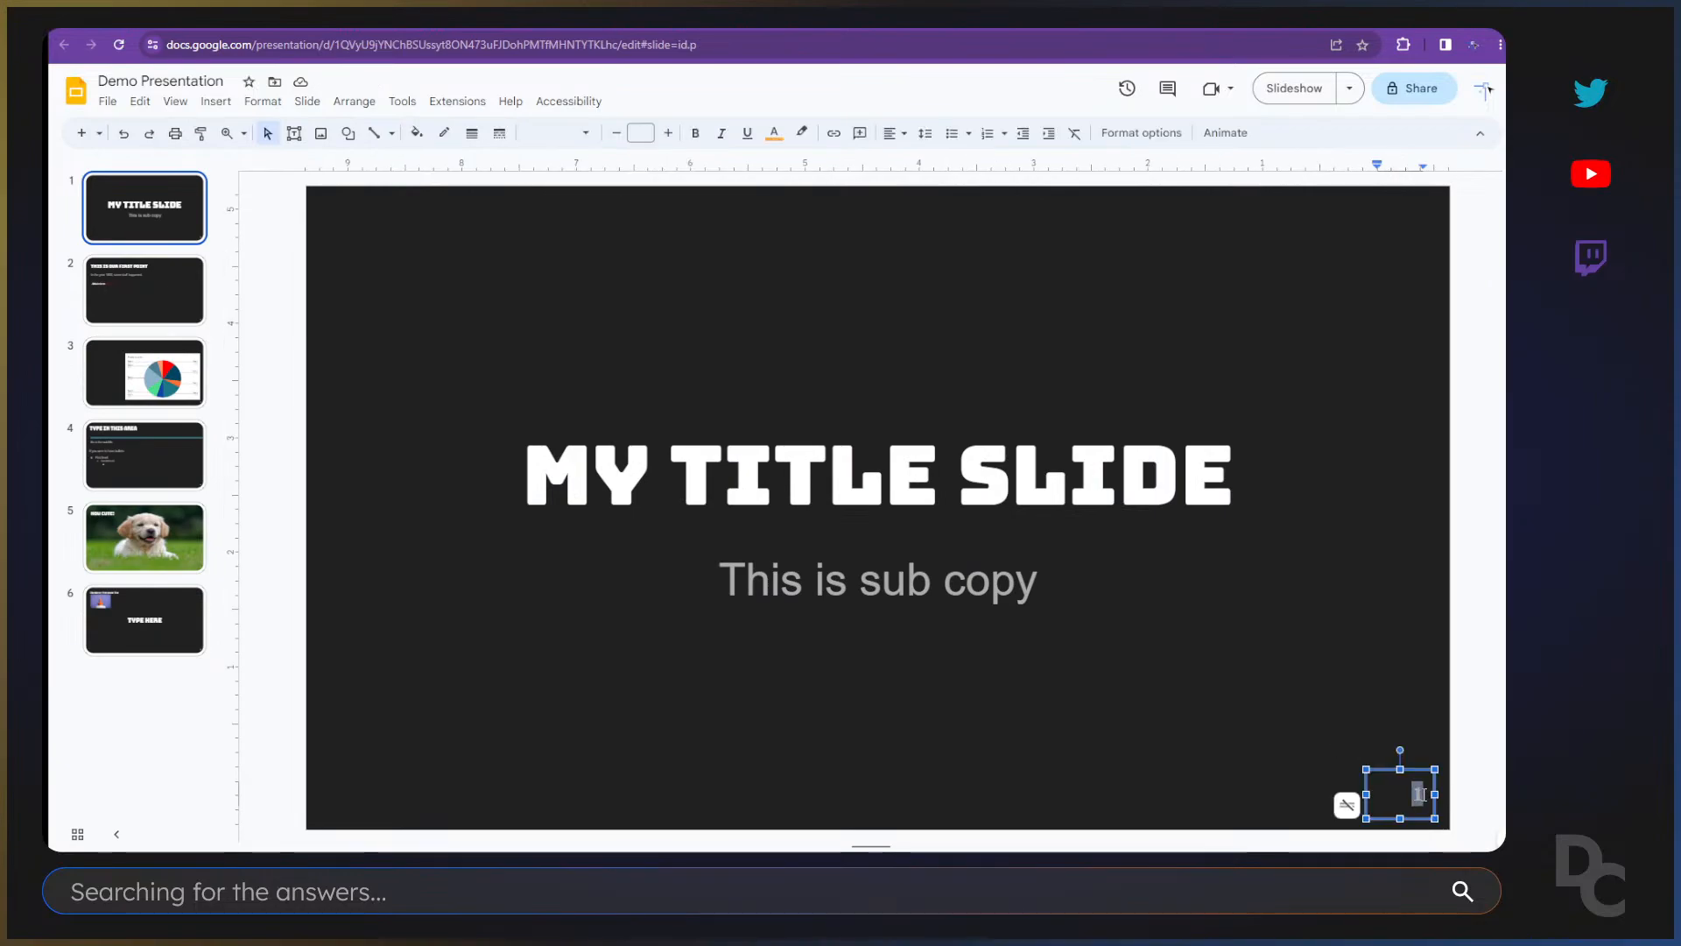
{"action": "left_click", "coordinate": [1392, 759]}
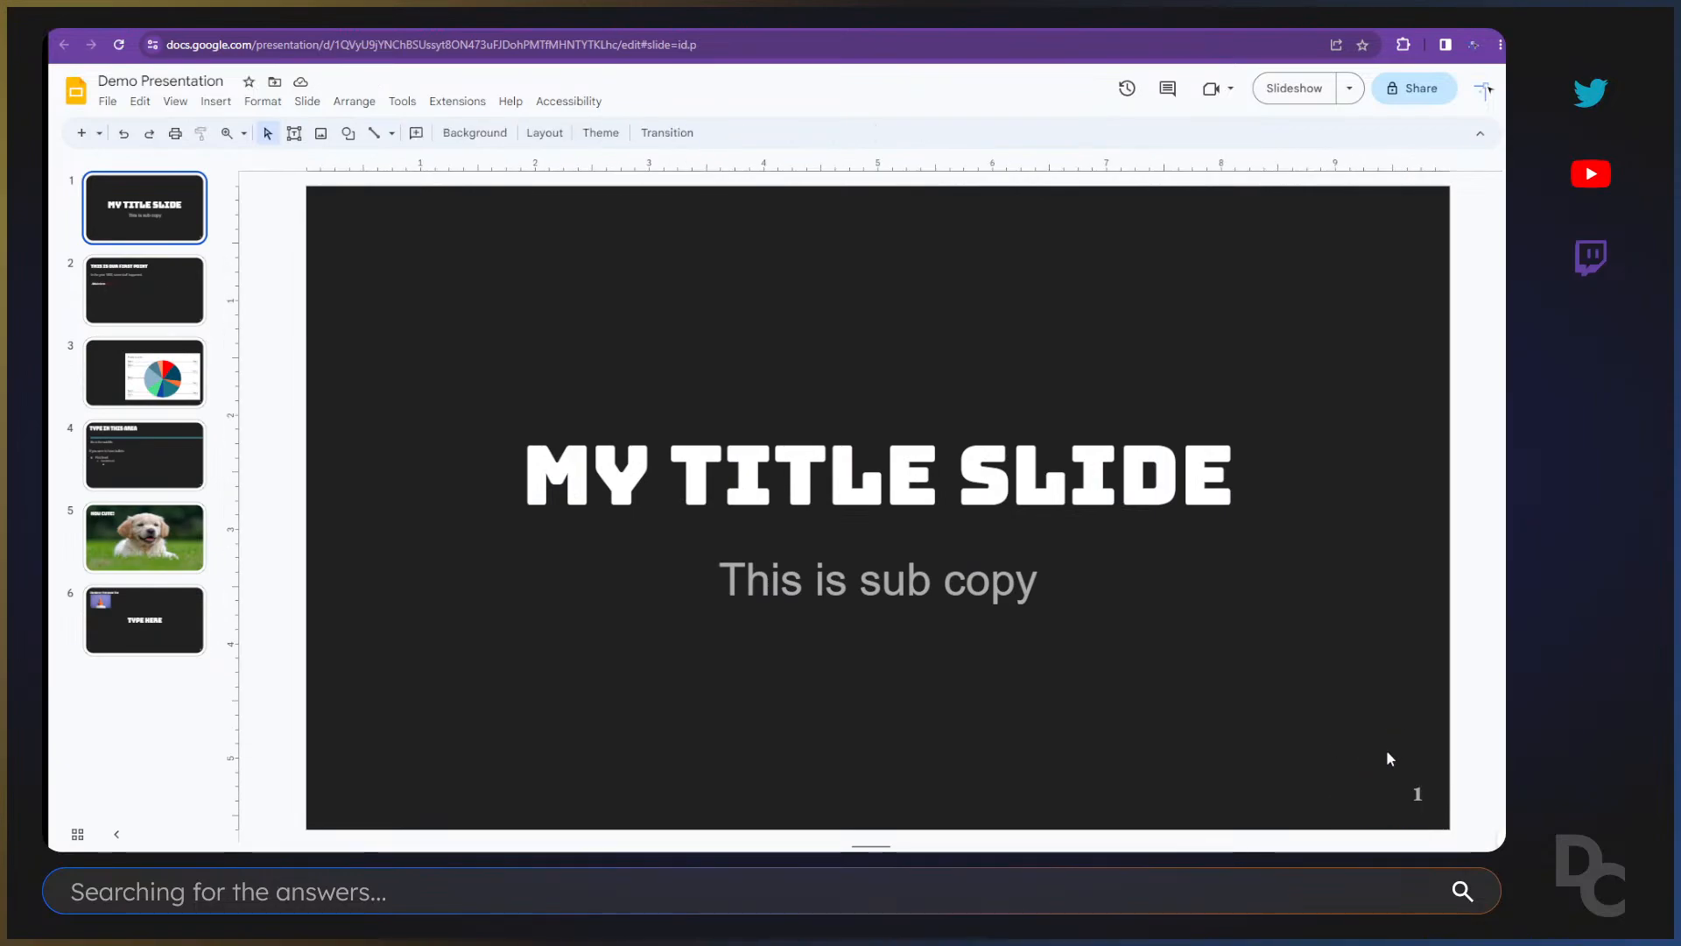
{"action": "double_click", "coordinate": [1411, 793]}
{"action": "left_click", "coordinate": [1287, 668]}
Step: Look through slides 2 to 6 to check their slide numbers
{"action": "left_click", "coordinate": [119, 281]}
{"action": "left_click", "coordinate": [137, 375]}
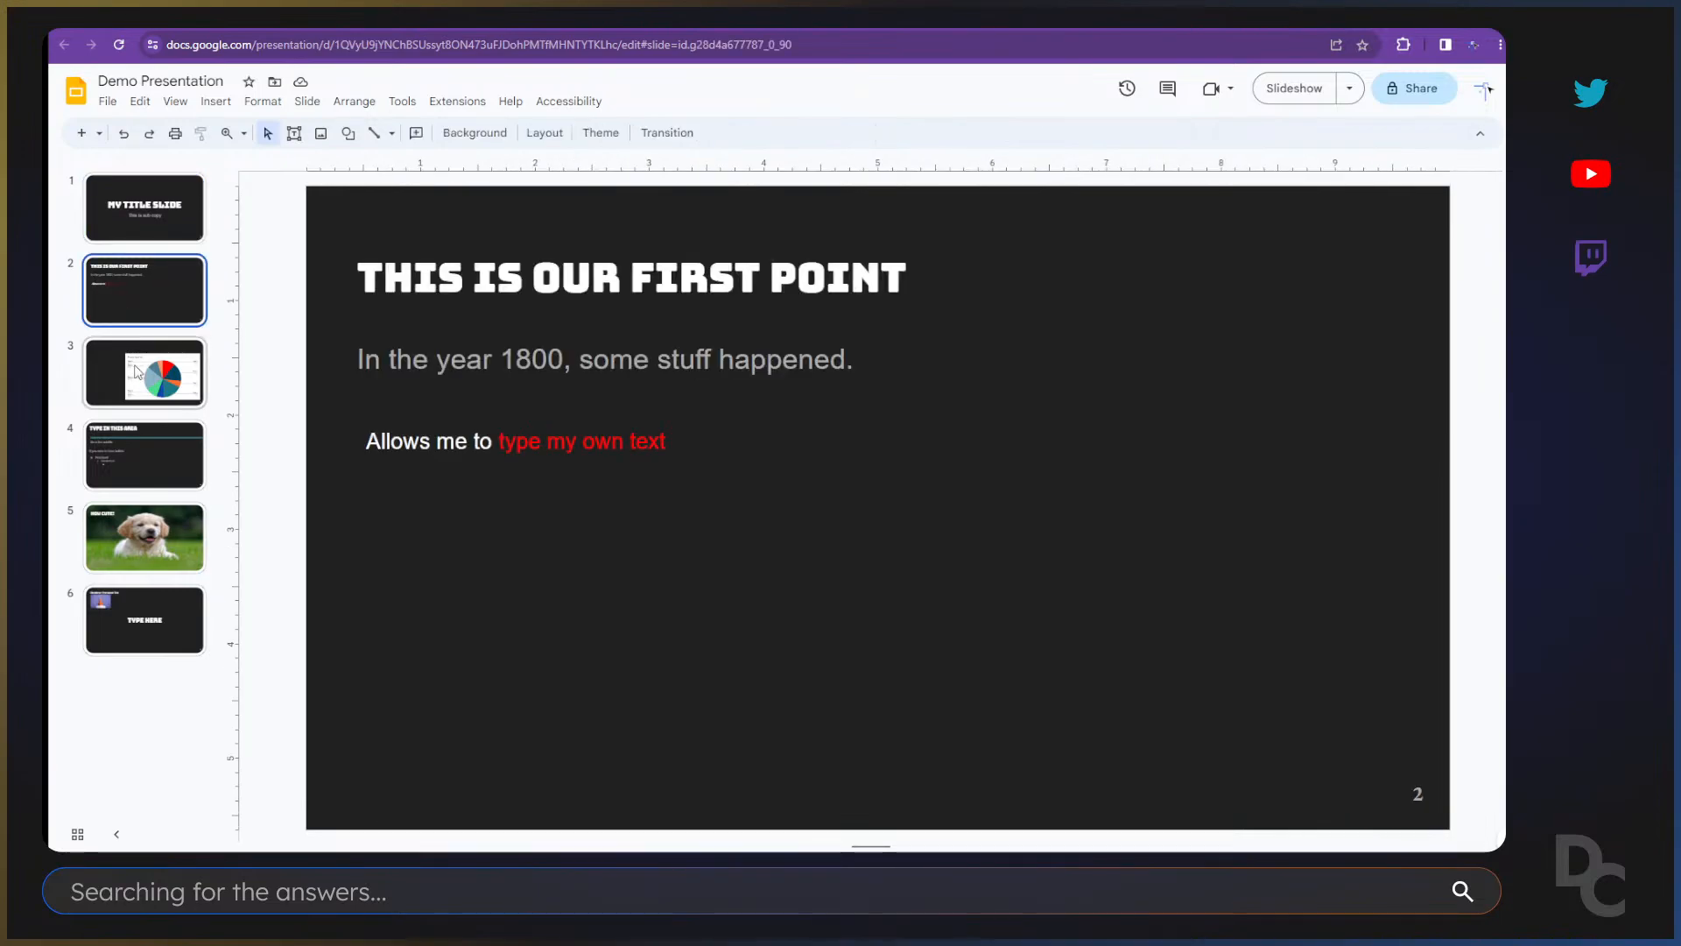
{"action": "left_click", "coordinate": [156, 445]}
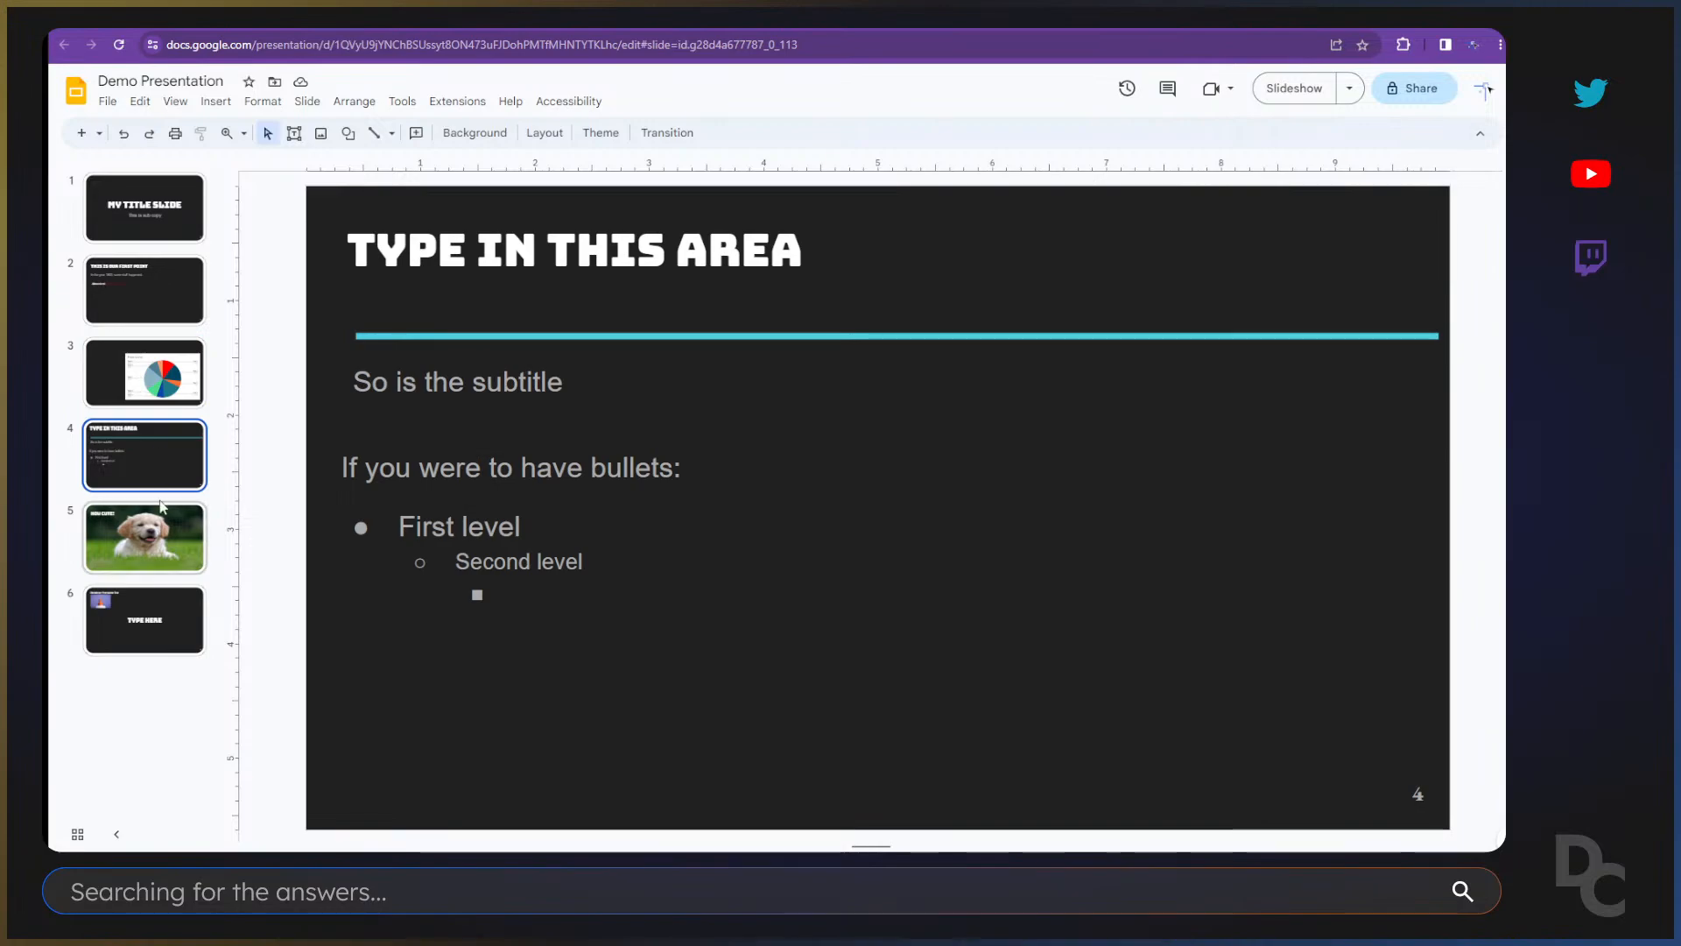
{"action": "left_click", "coordinate": [159, 540]}
{"action": "left_click", "coordinate": [161, 624]}
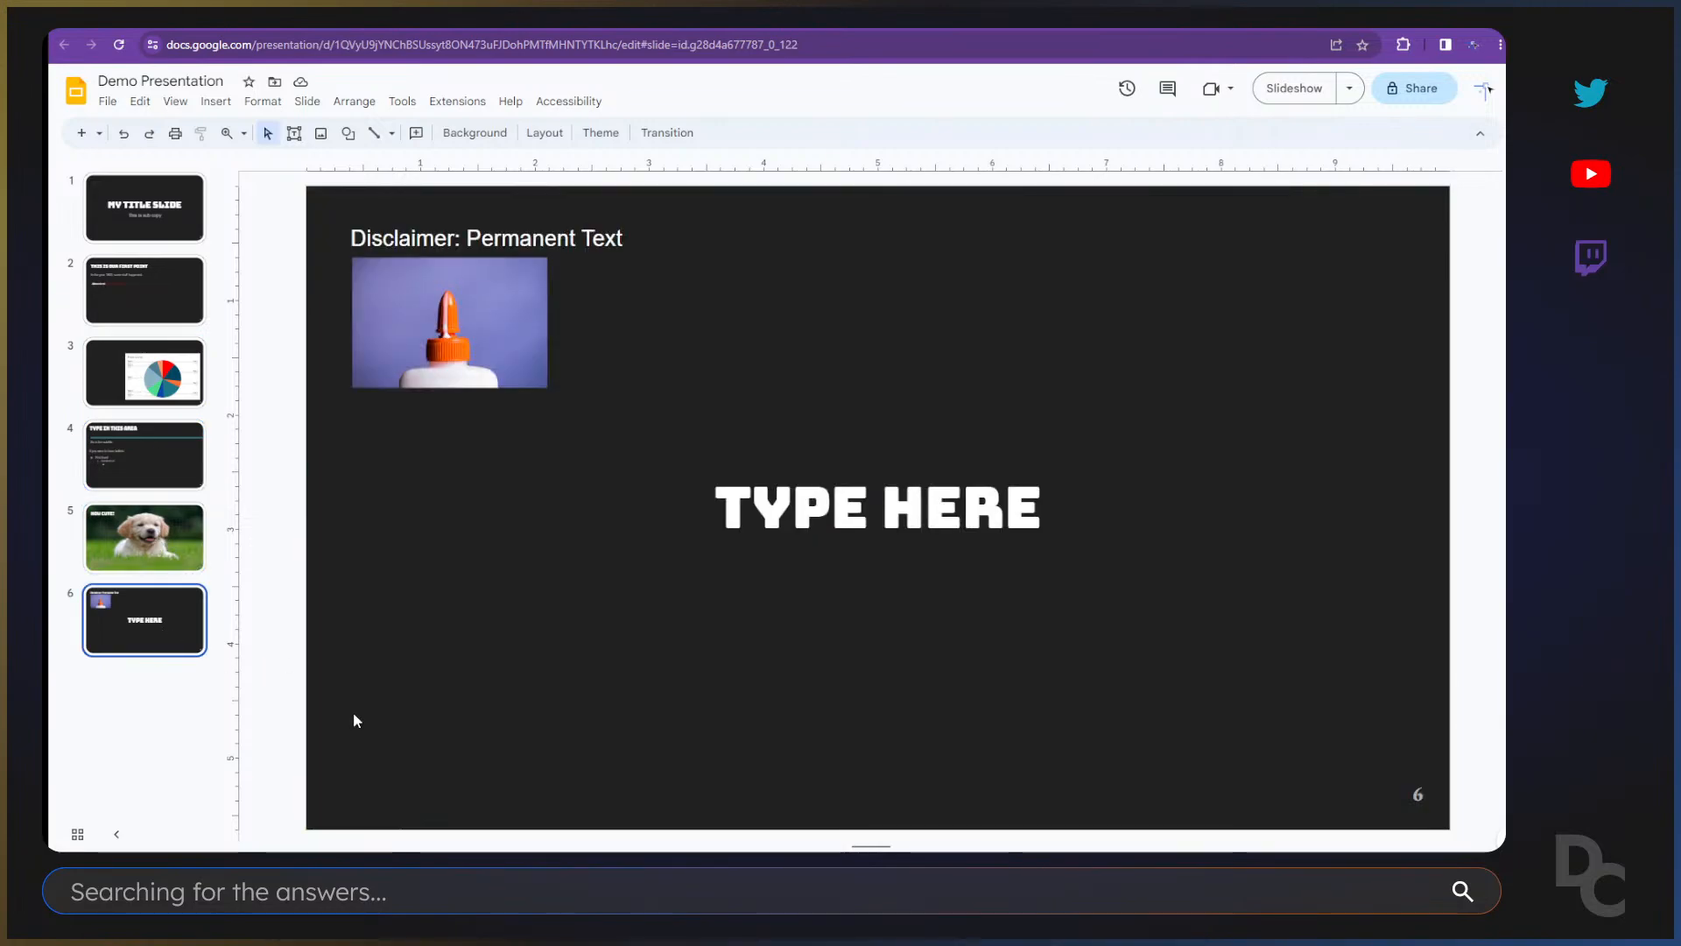
Step: Apply the My New Slide (w.o line) layout to slide 6
{"action": "right_click", "coordinate": [354, 712]}
{"action": "mouse_move", "coordinate": [467, 552]}
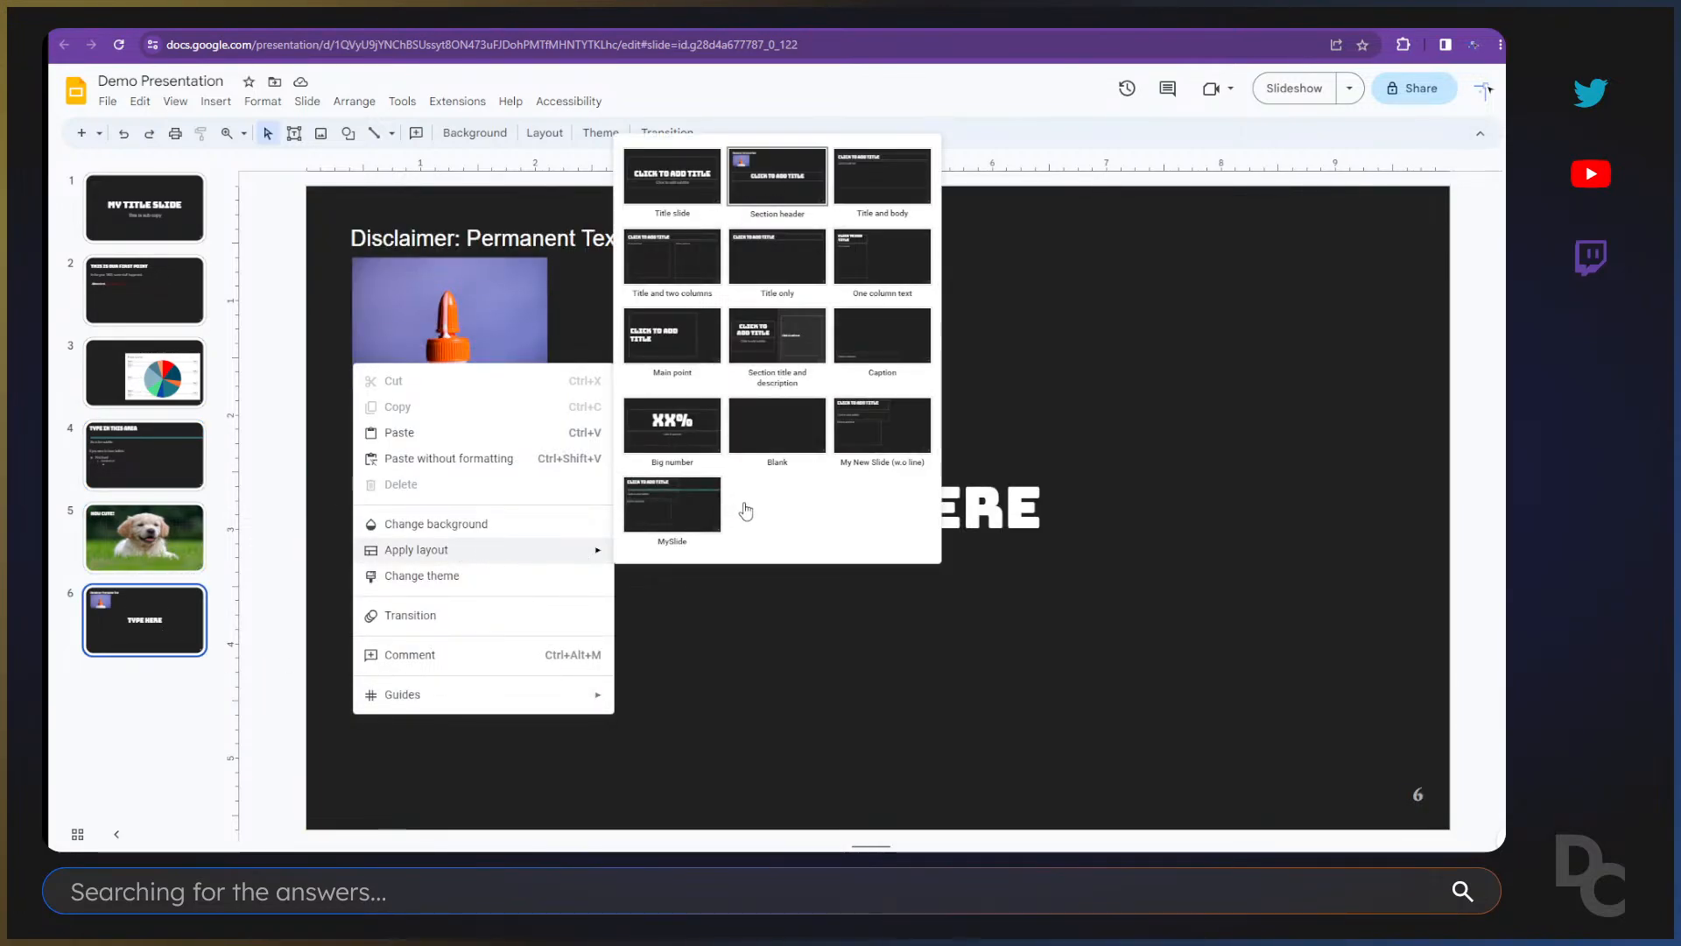
{"action": "left_click", "coordinate": [919, 438]}
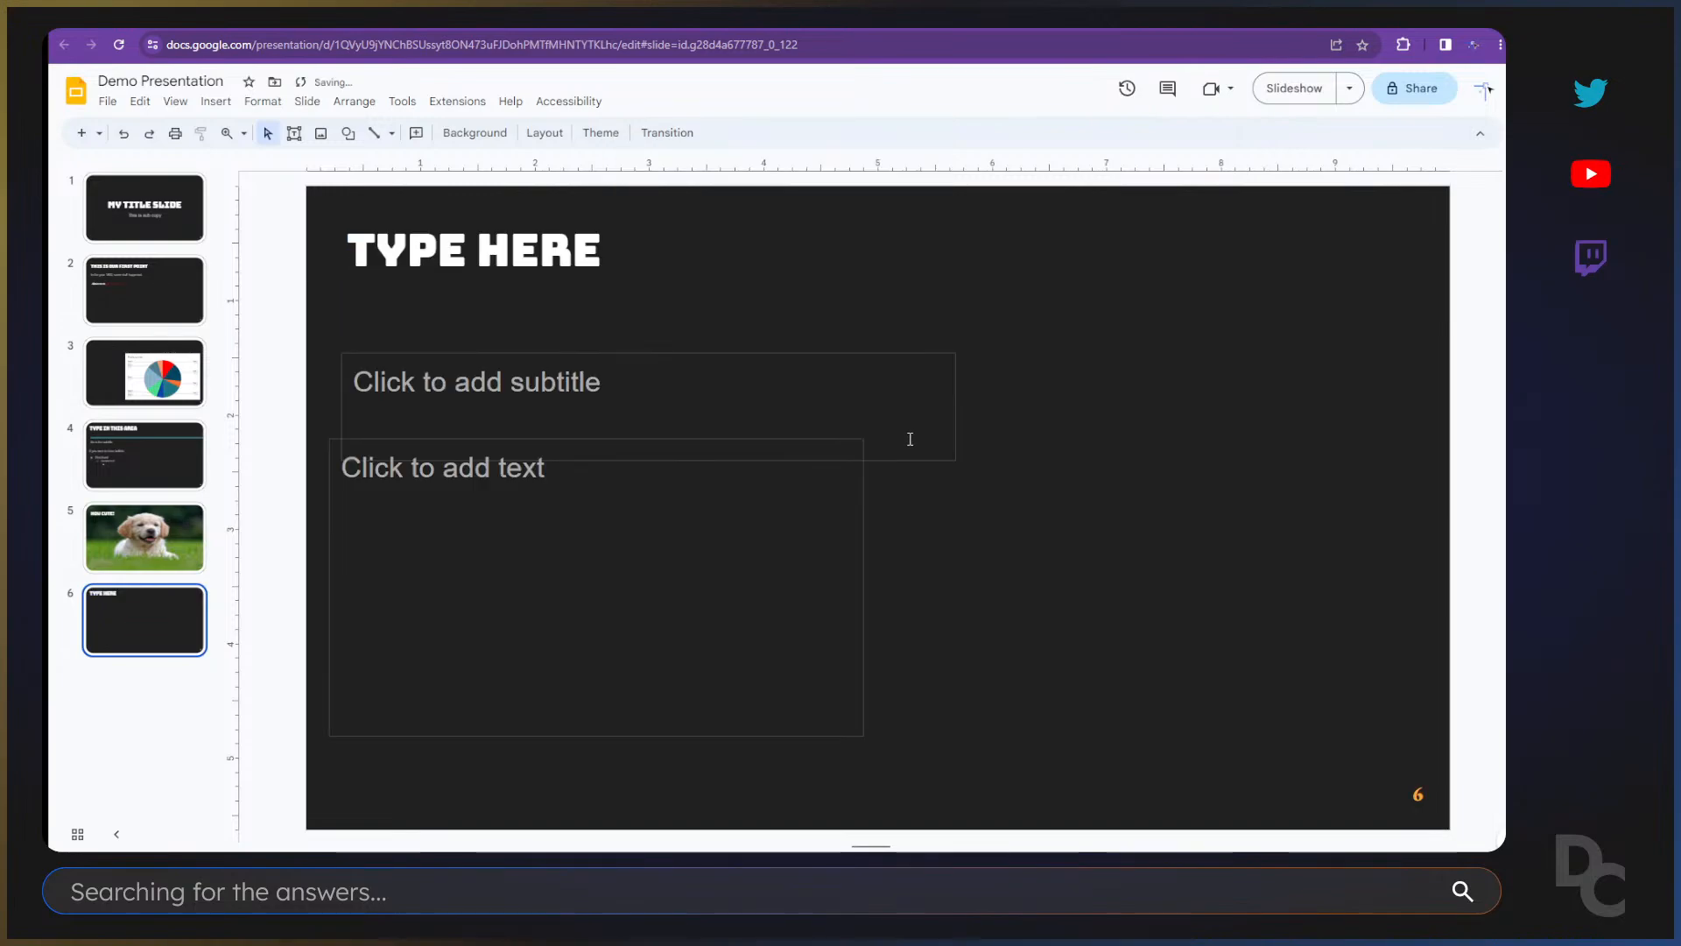
Step: Set the text colour of the slide number on slide 6 to dark red
{"action": "double_click", "coordinate": [1416, 795]}
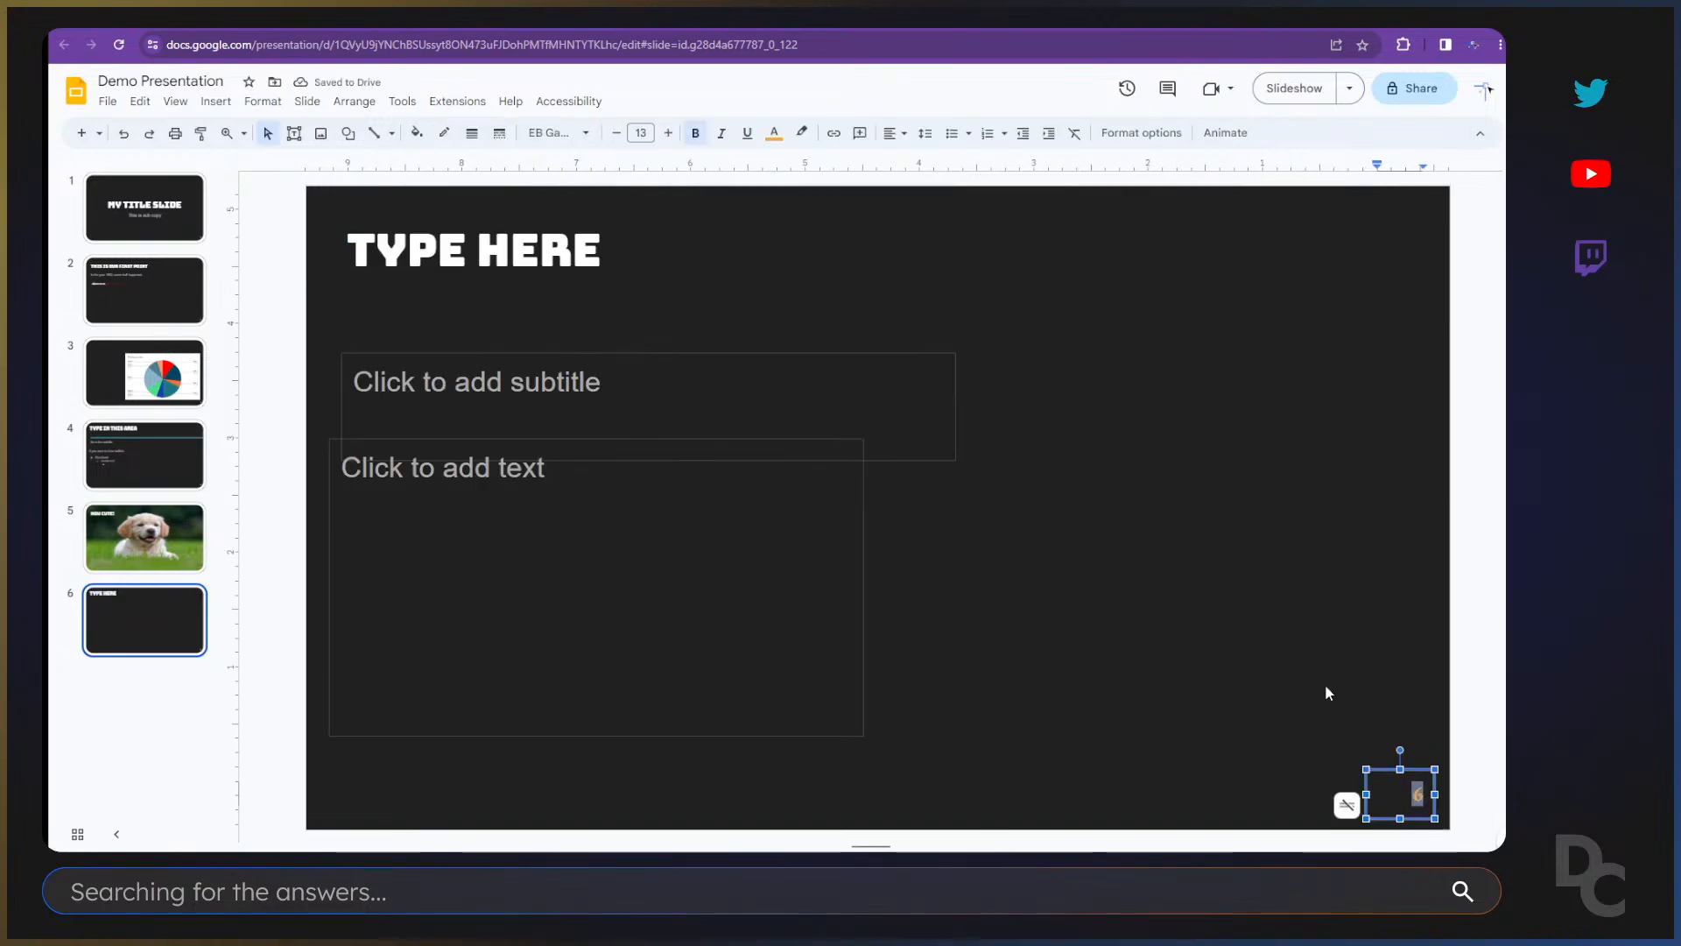
{"action": "left_click", "coordinate": [774, 132]}
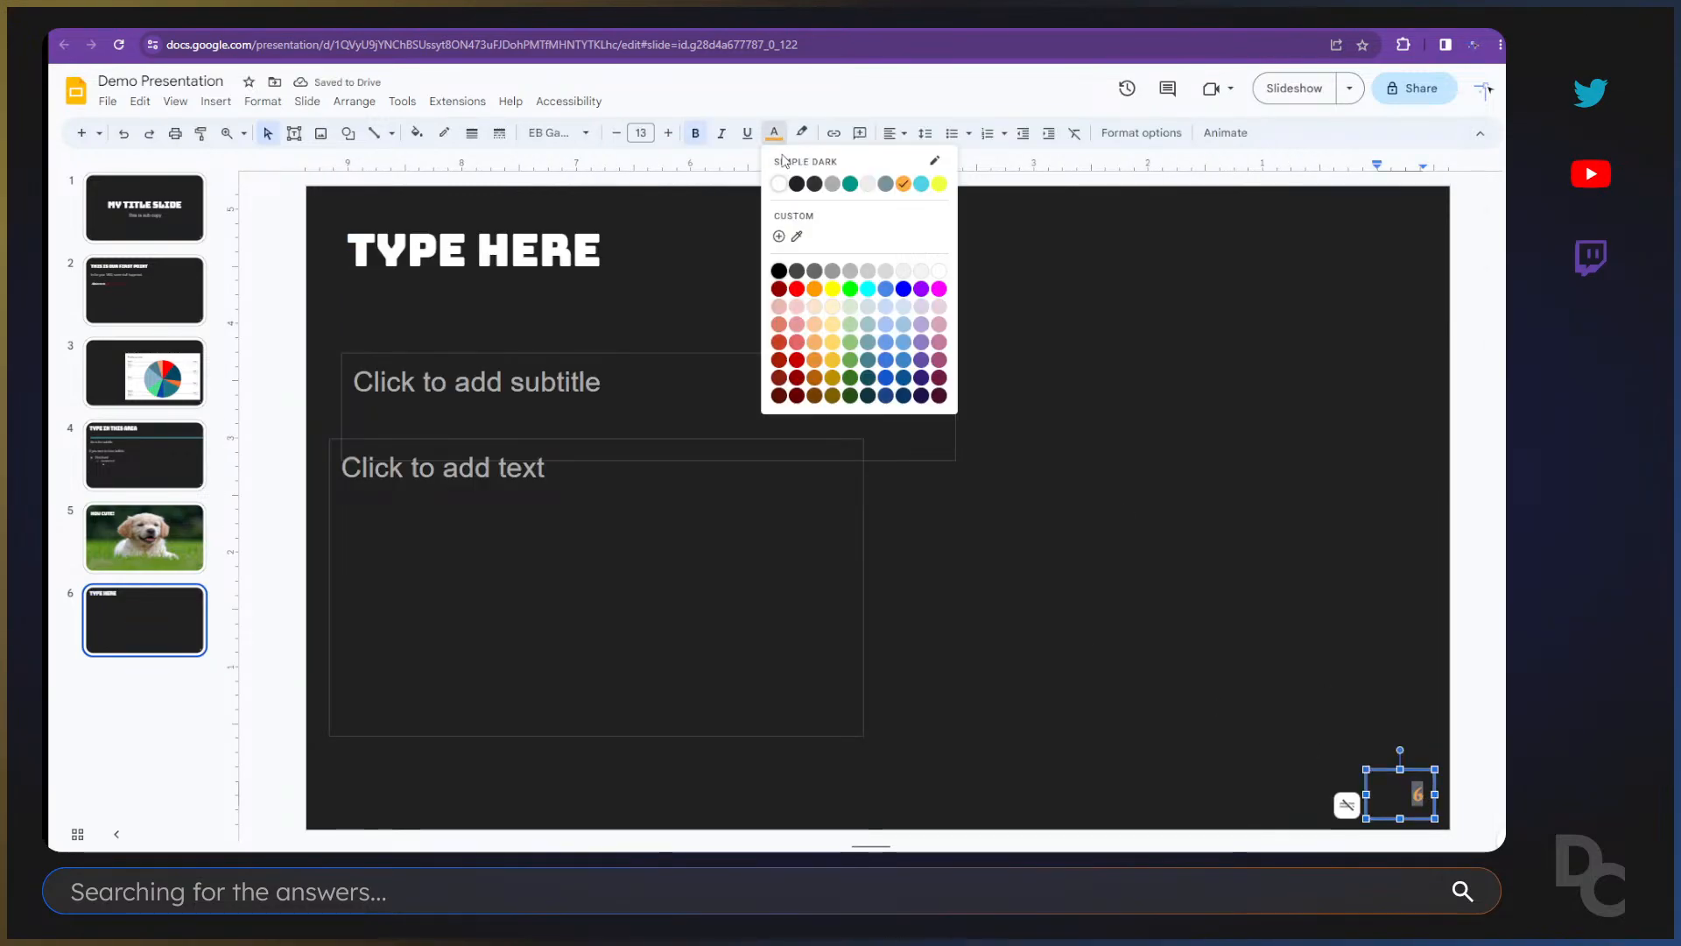
{"action": "left_click", "coordinate": [800, 363]}
{"action": "left_click", "coordinate": [1257, 627]}
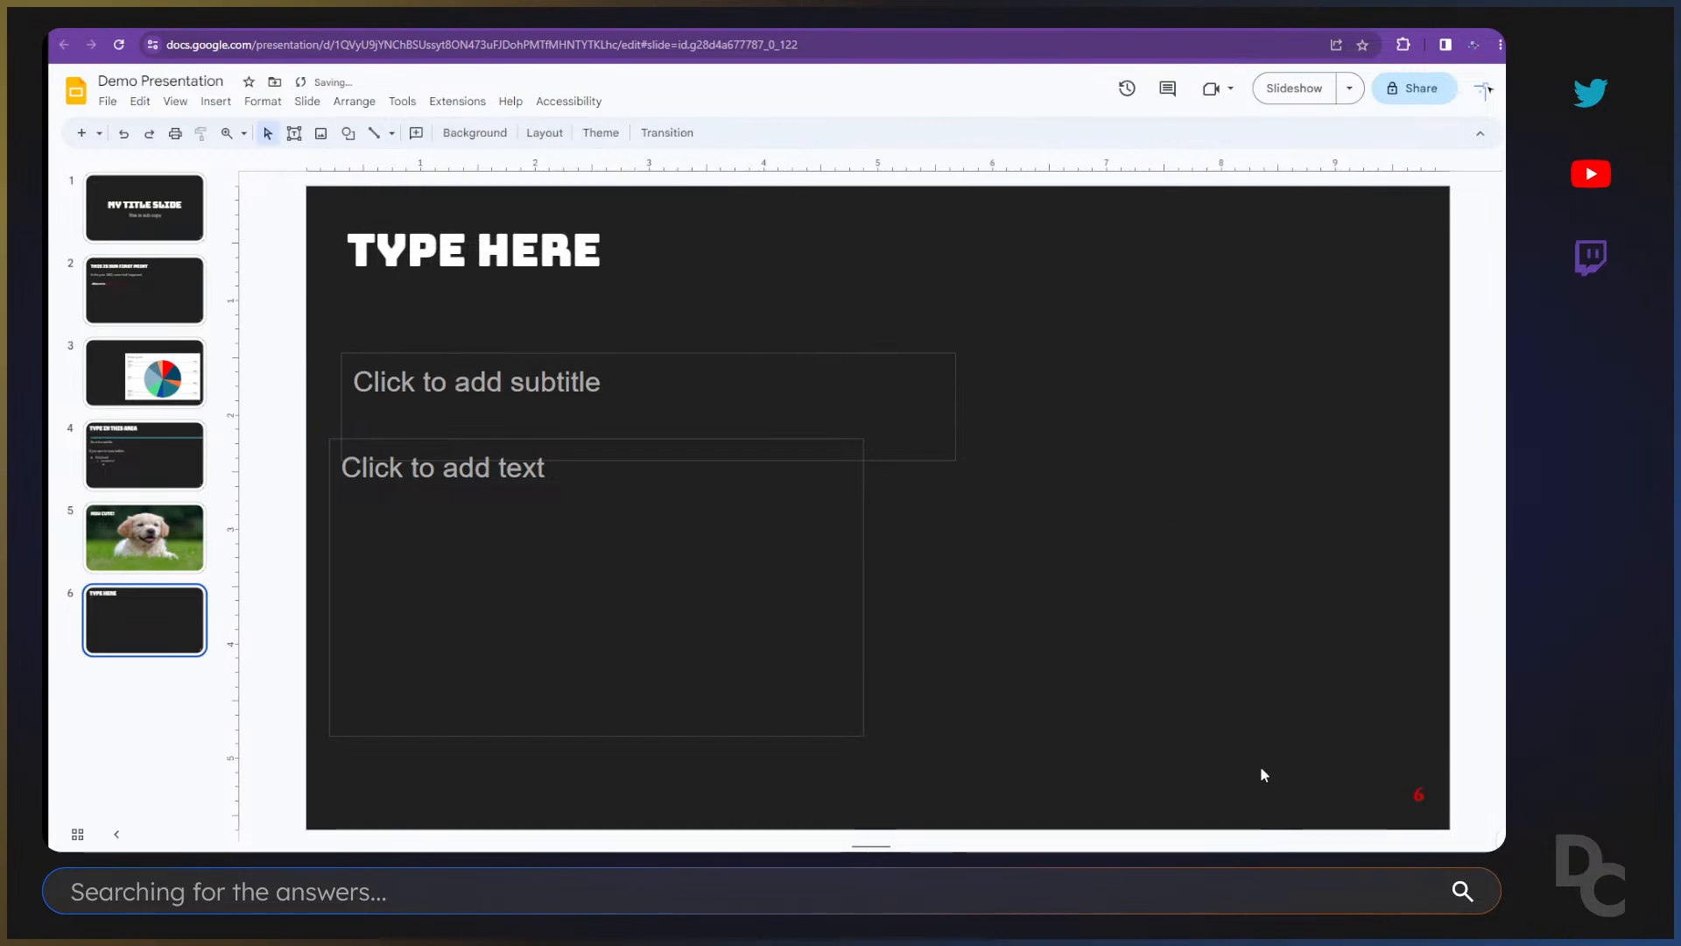